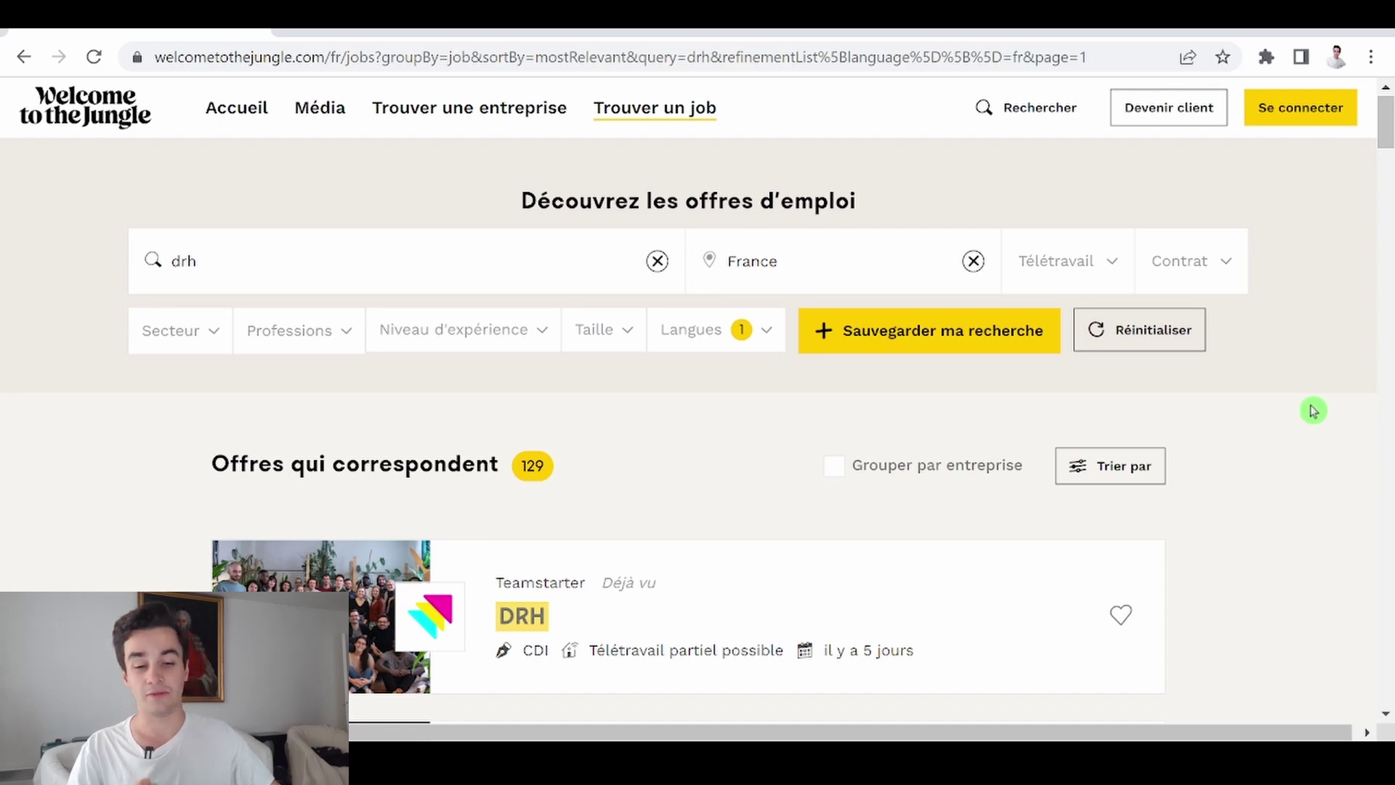
Look through the first page of DRH job offers in France down to the pagination and return to the first offer.
scroll(1314, 411, "down", 7)
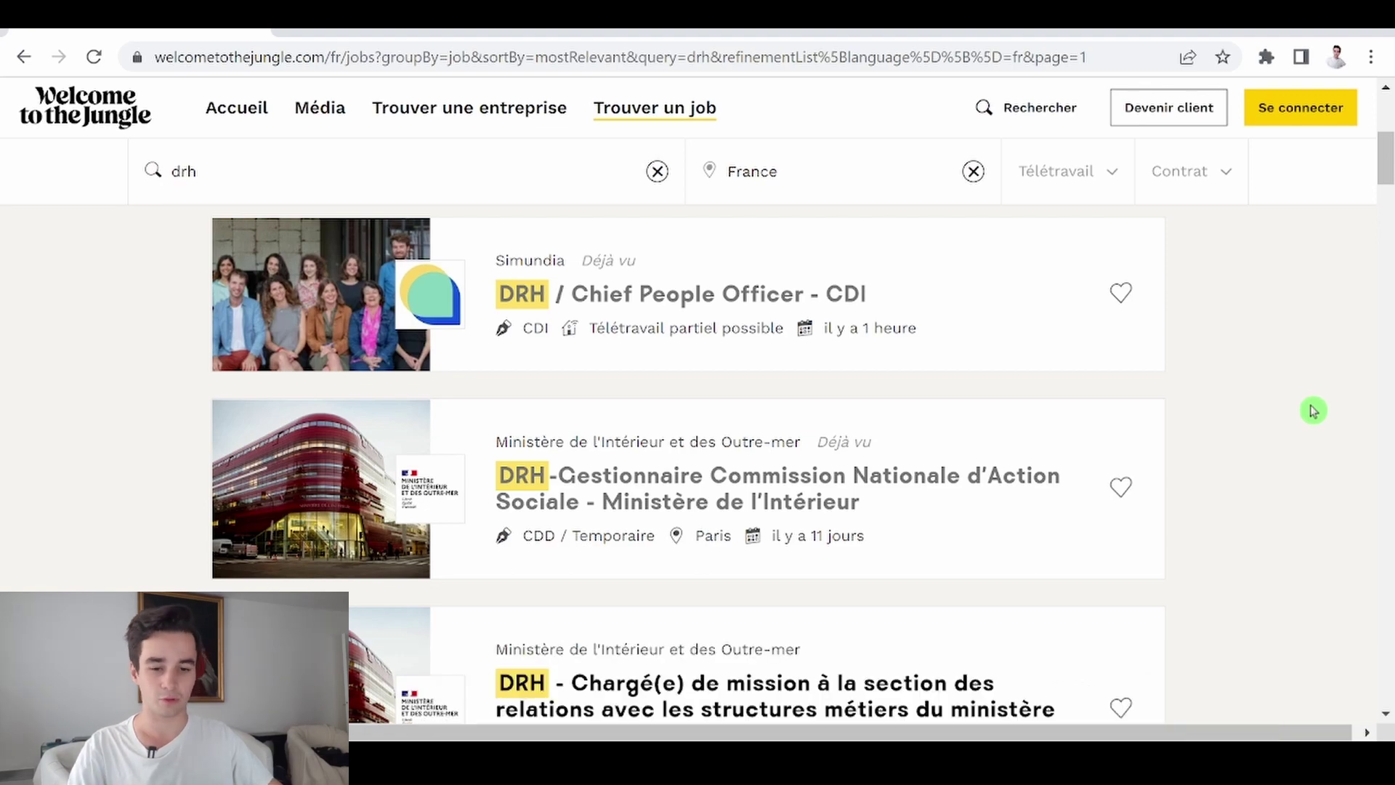
left_click_drag(1385, 180, 1389, 275)
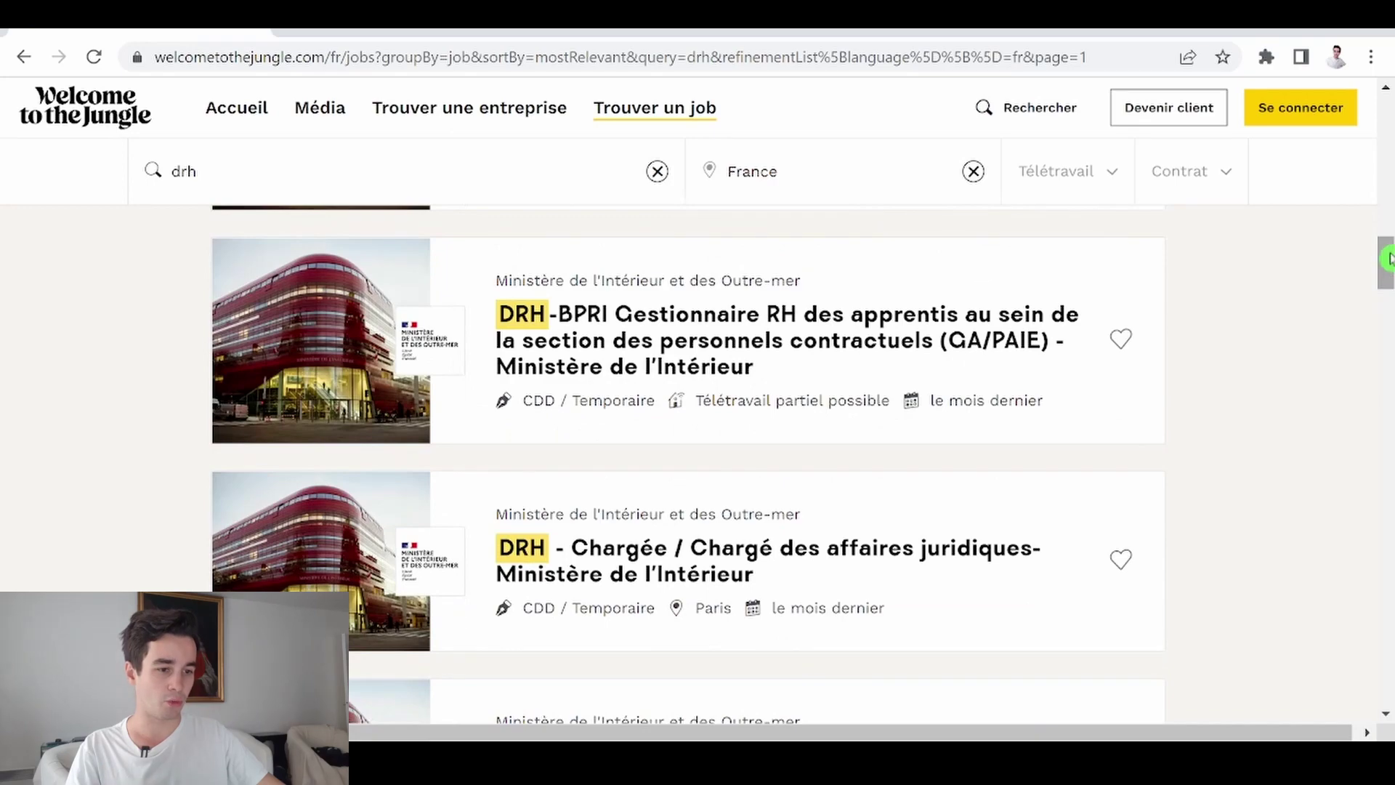
scroll(1293, 327, "up", 6)
scroll(1293, 329, "up", 10)
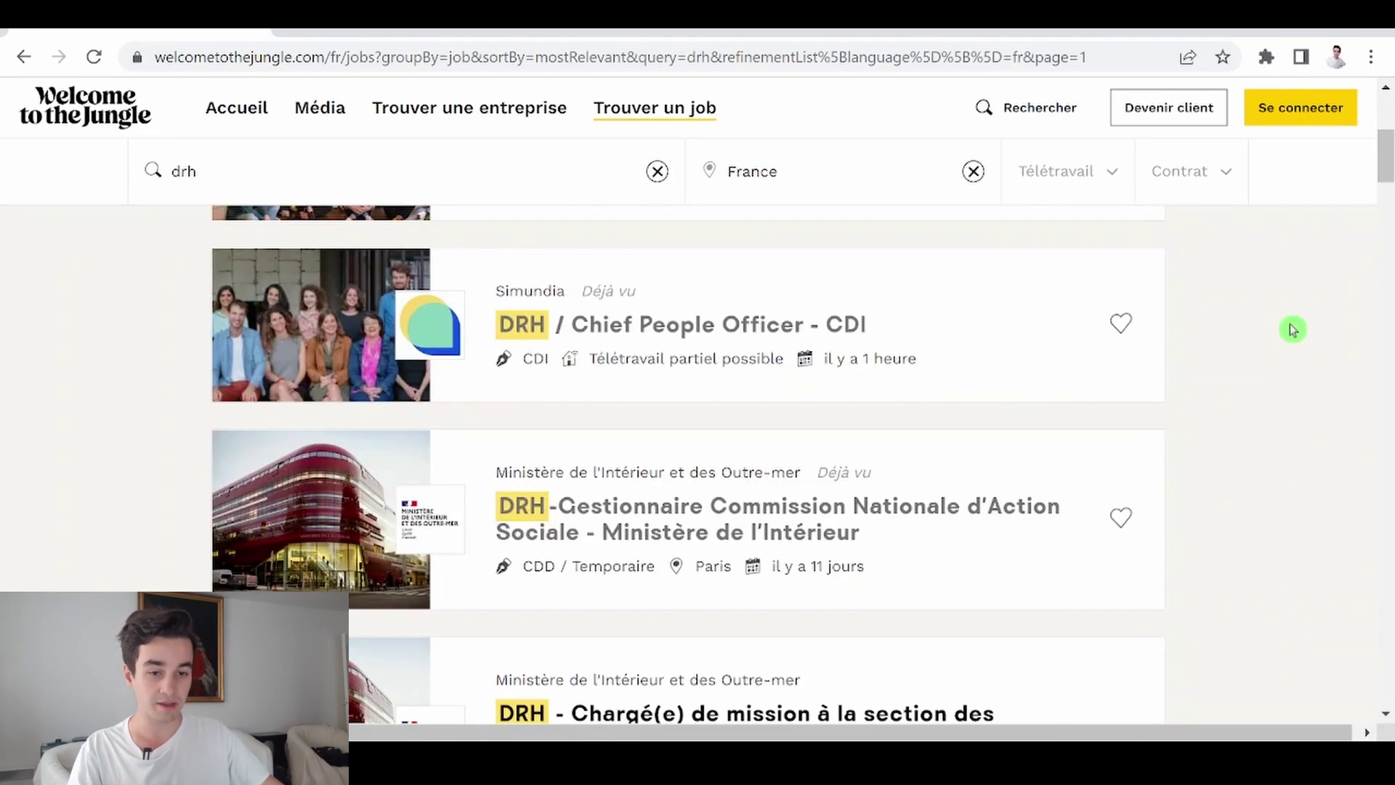
scroll(1293, 330, "up", 3)
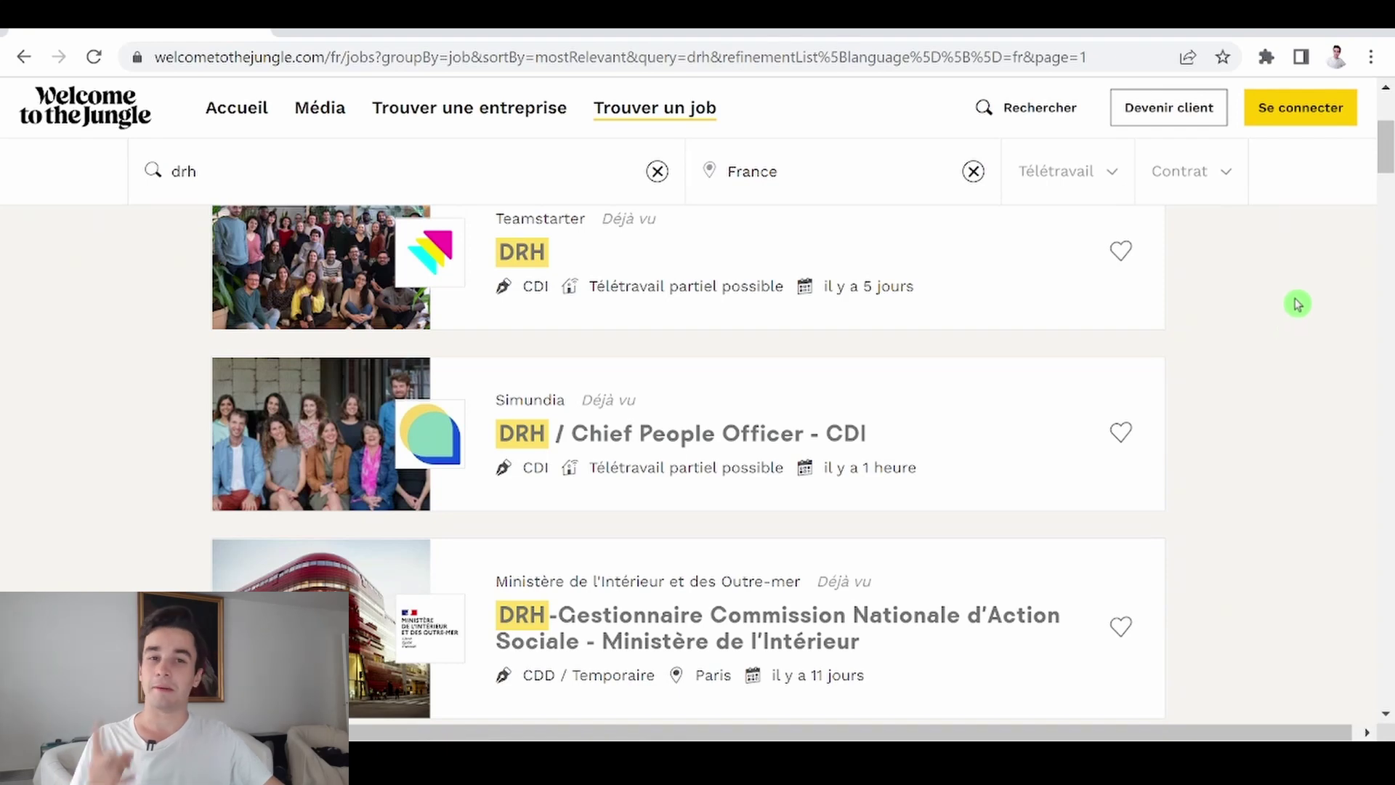
scroll(1297, 303, "down", 3)
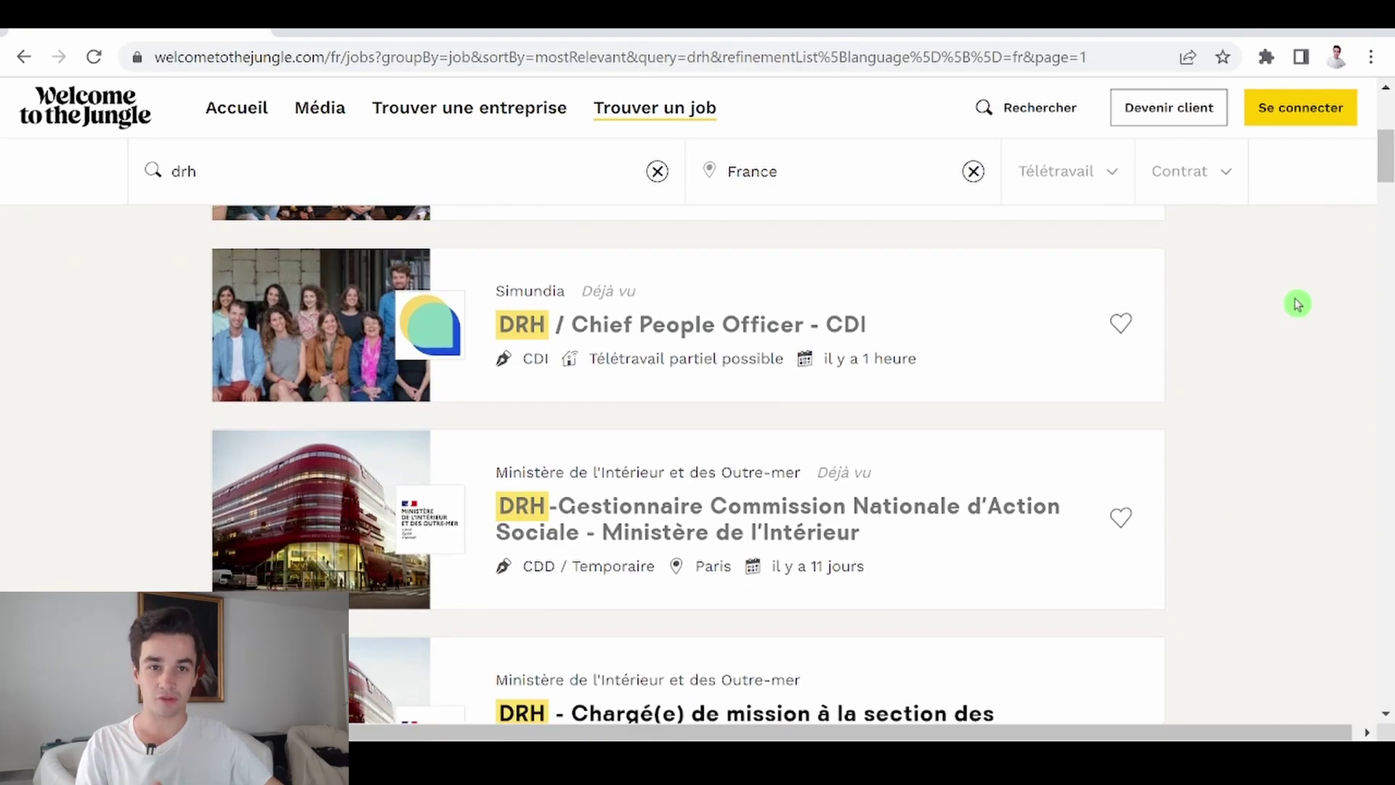
scroll(1297, 304, "up", 5)
scroll(1186, 367, "down", 4)
scroll(945, 370, "up", 4)
scroll(945, 370, "down", 20)
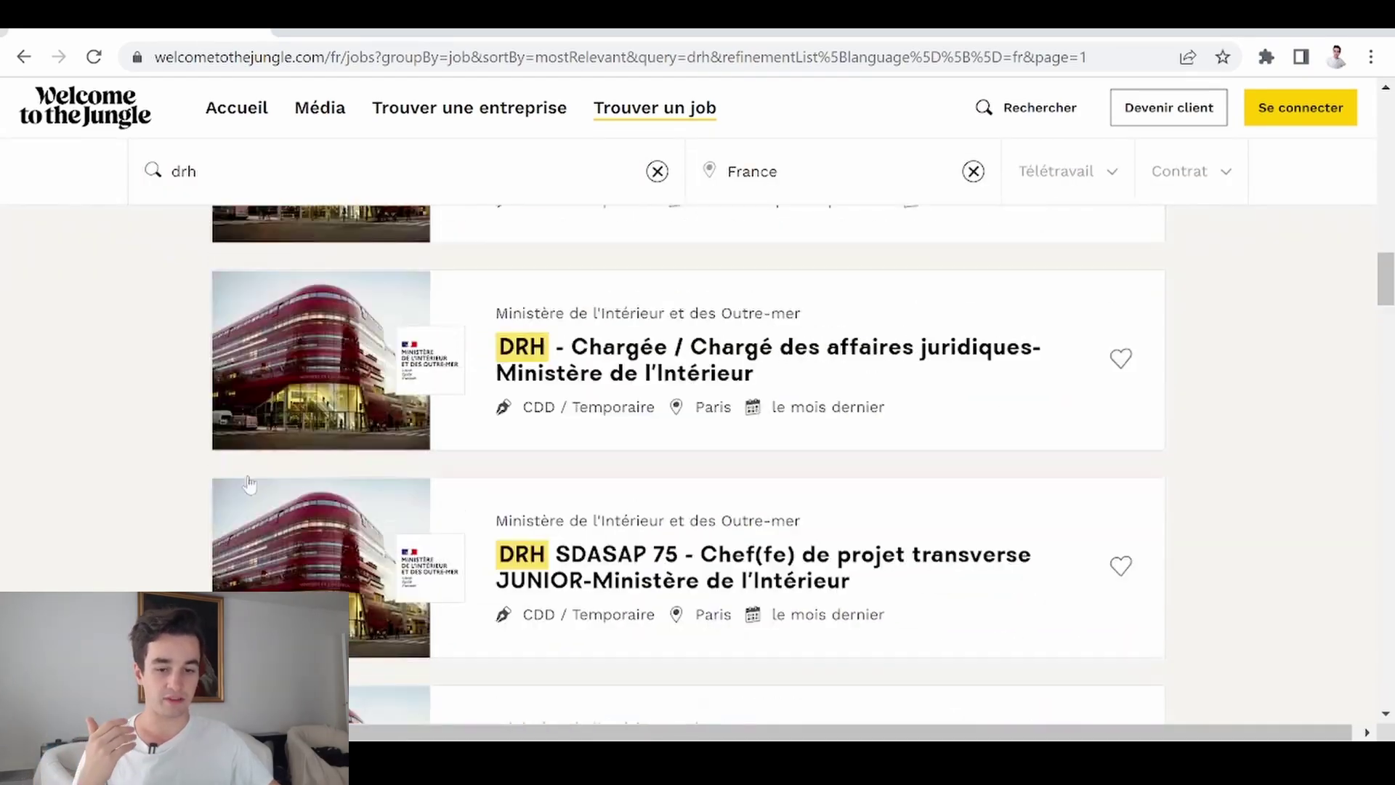
scroll(385, 560, "down", 20)
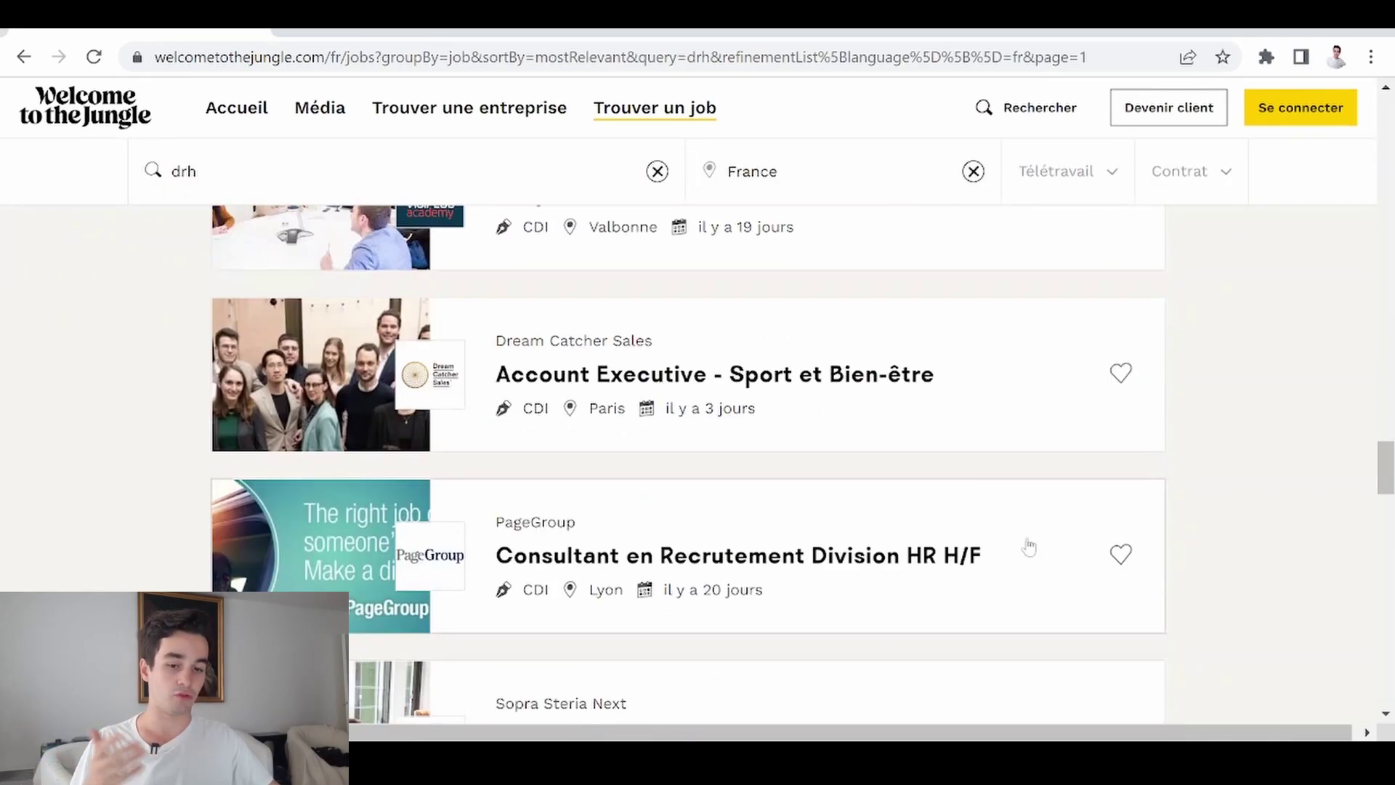
scroll(937, 556, "down", 10)
scroll(660, 550, "up", 1)
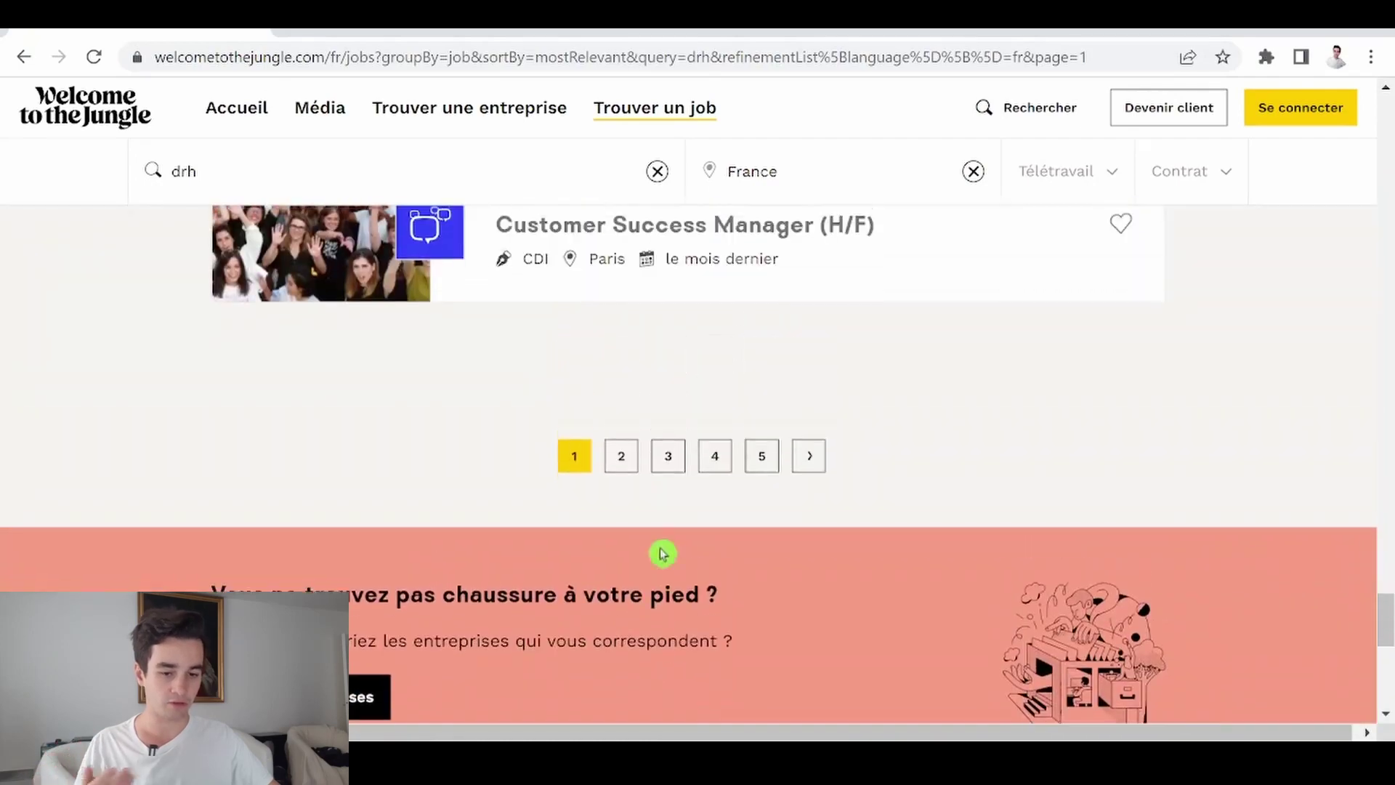
left_click_drag(1386, 617, 1386, 109)
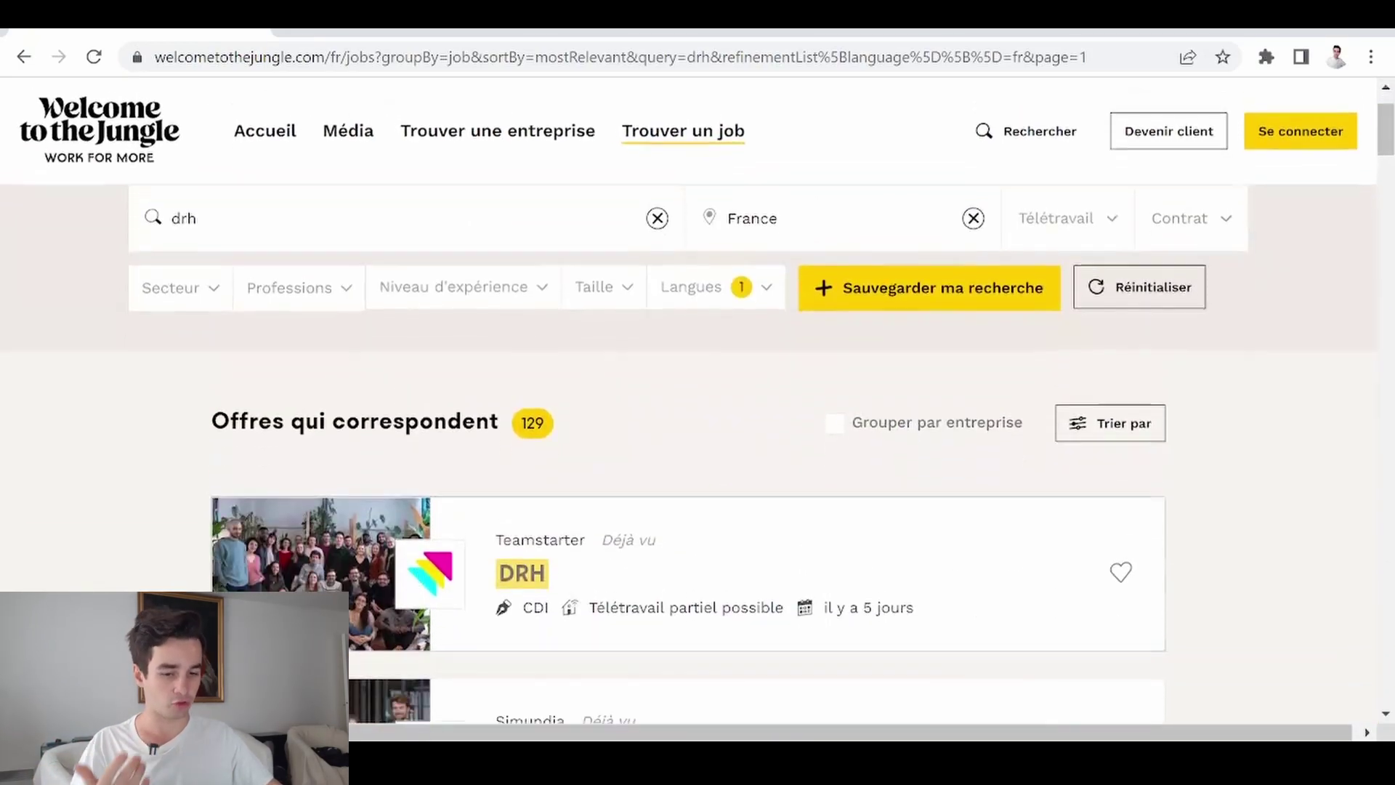
View the Teamstarter DRH offer's company description and return to the list of job results.
left_click(520, 577)
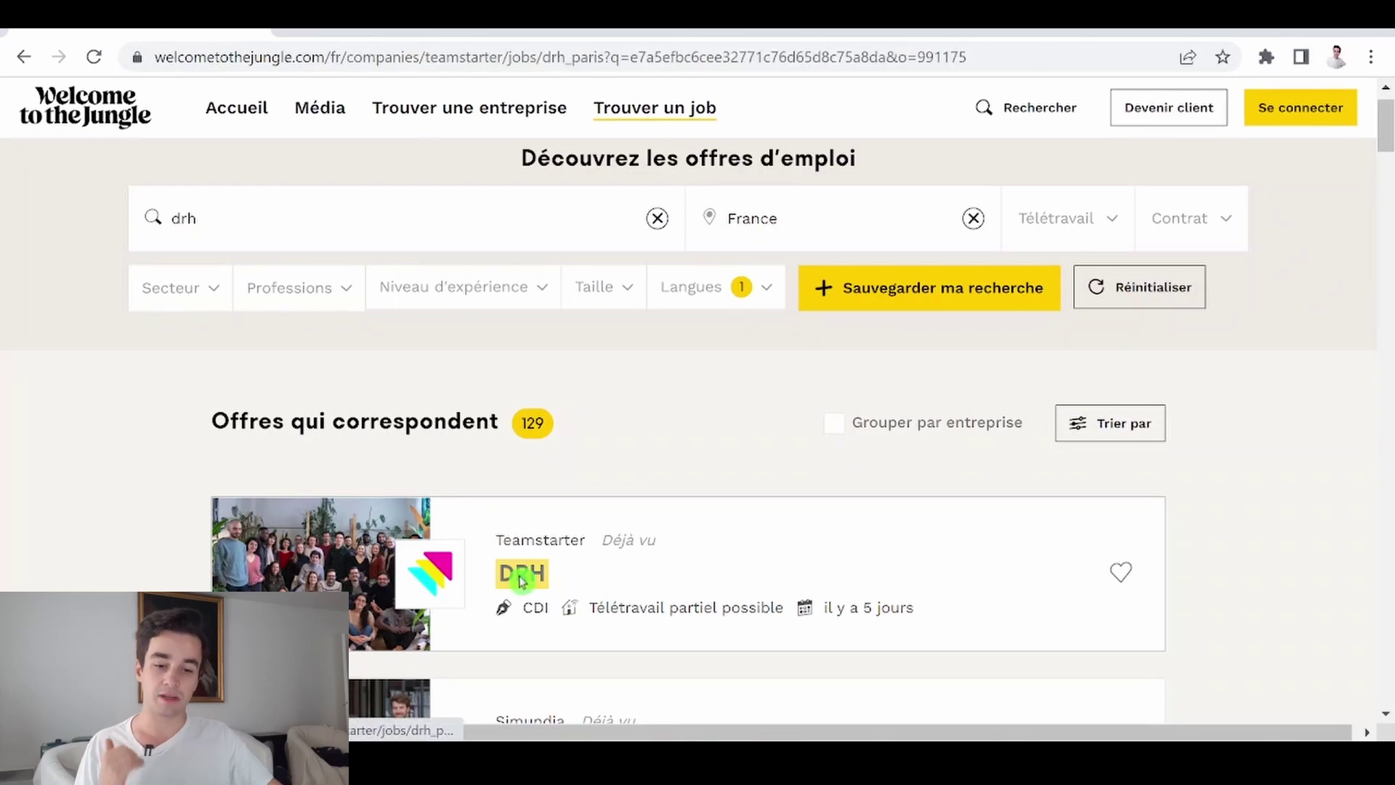
scroll(601, 482, "down", 12)
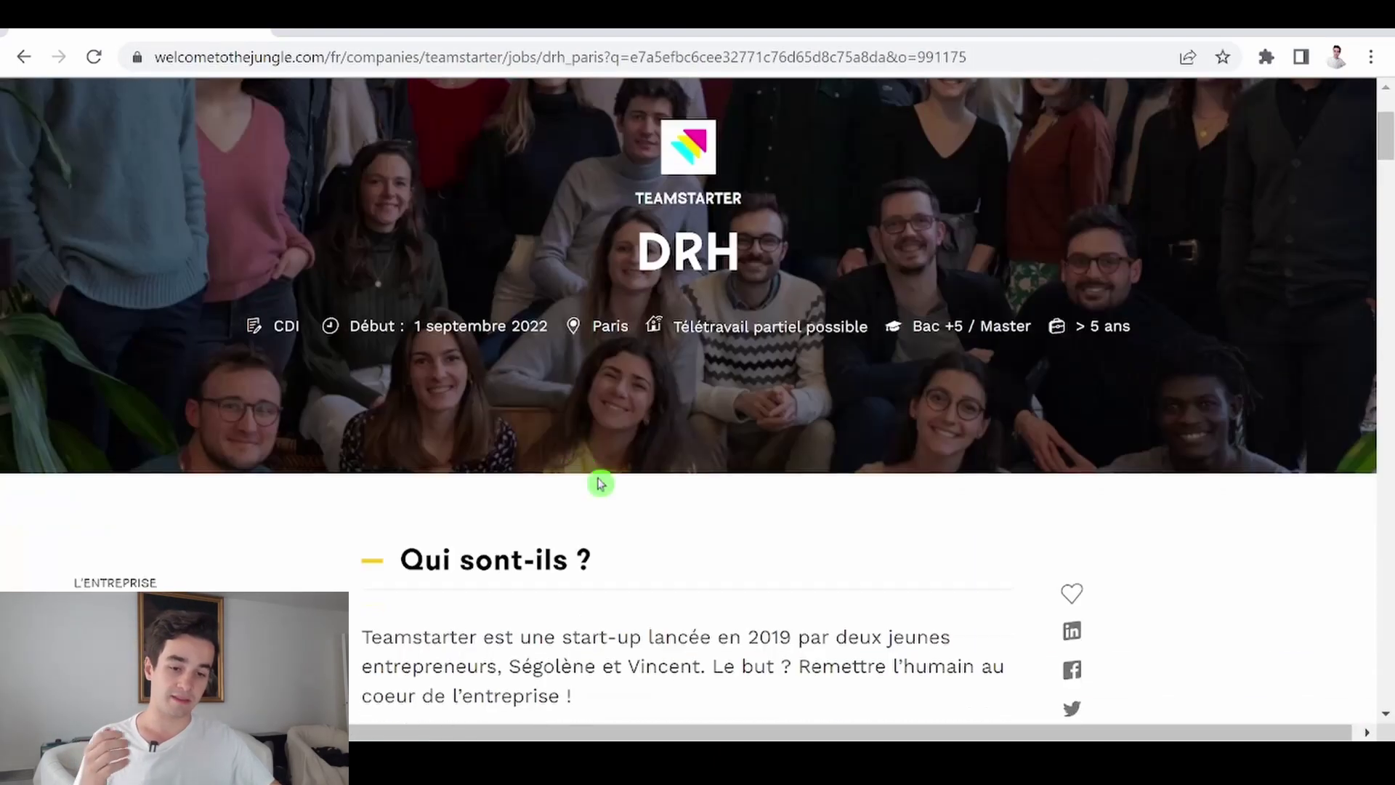
scroll(663, 555, "up", 6)
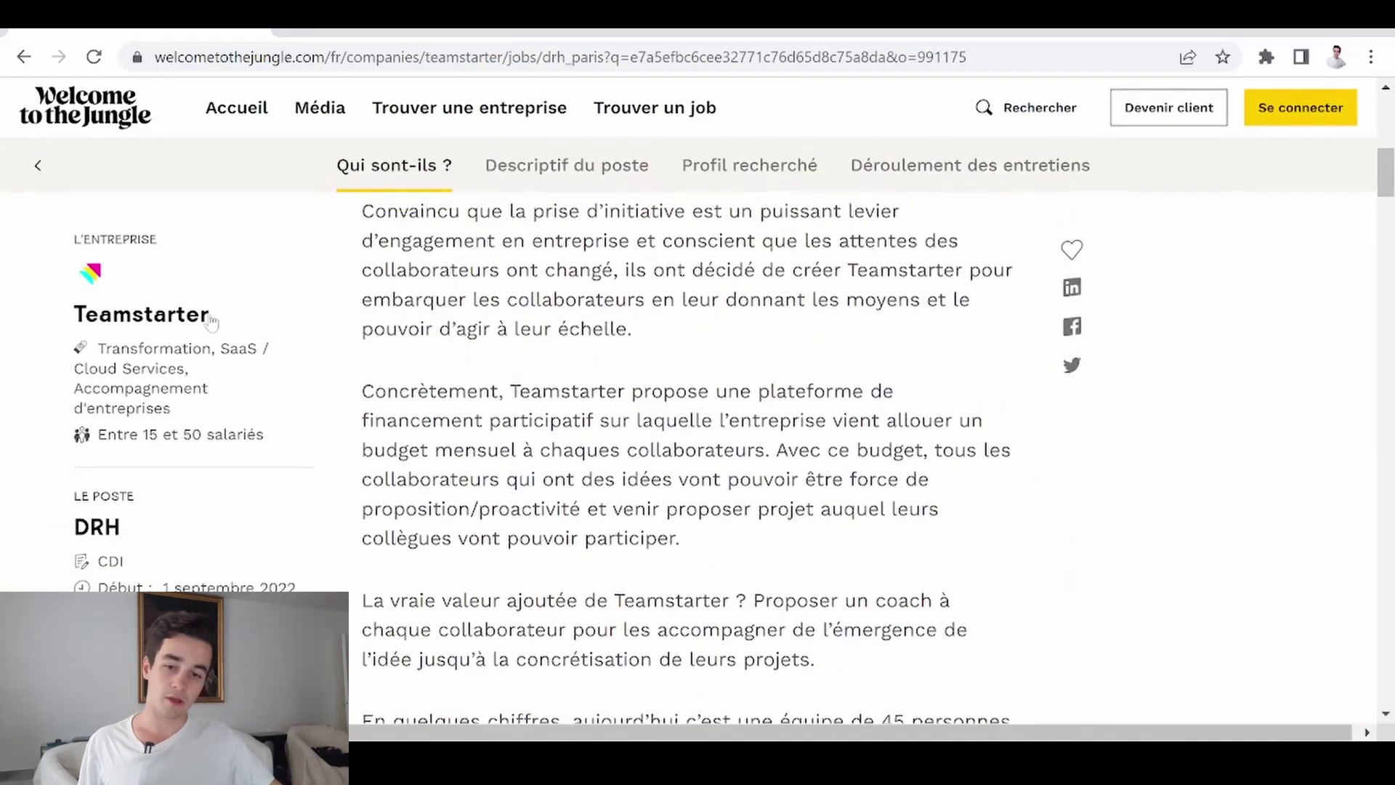
left_click(37, 175)
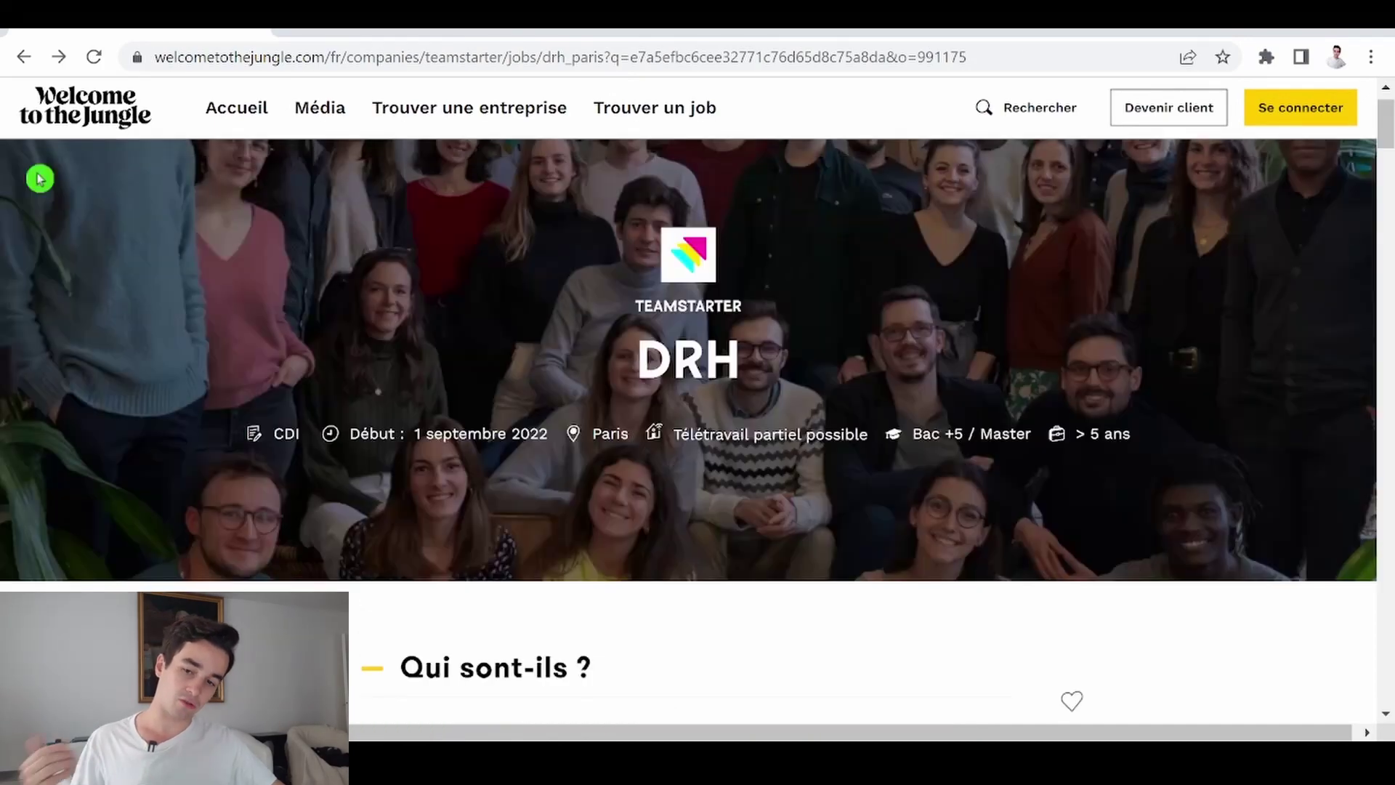
scroll(247, 465, "down", 6)
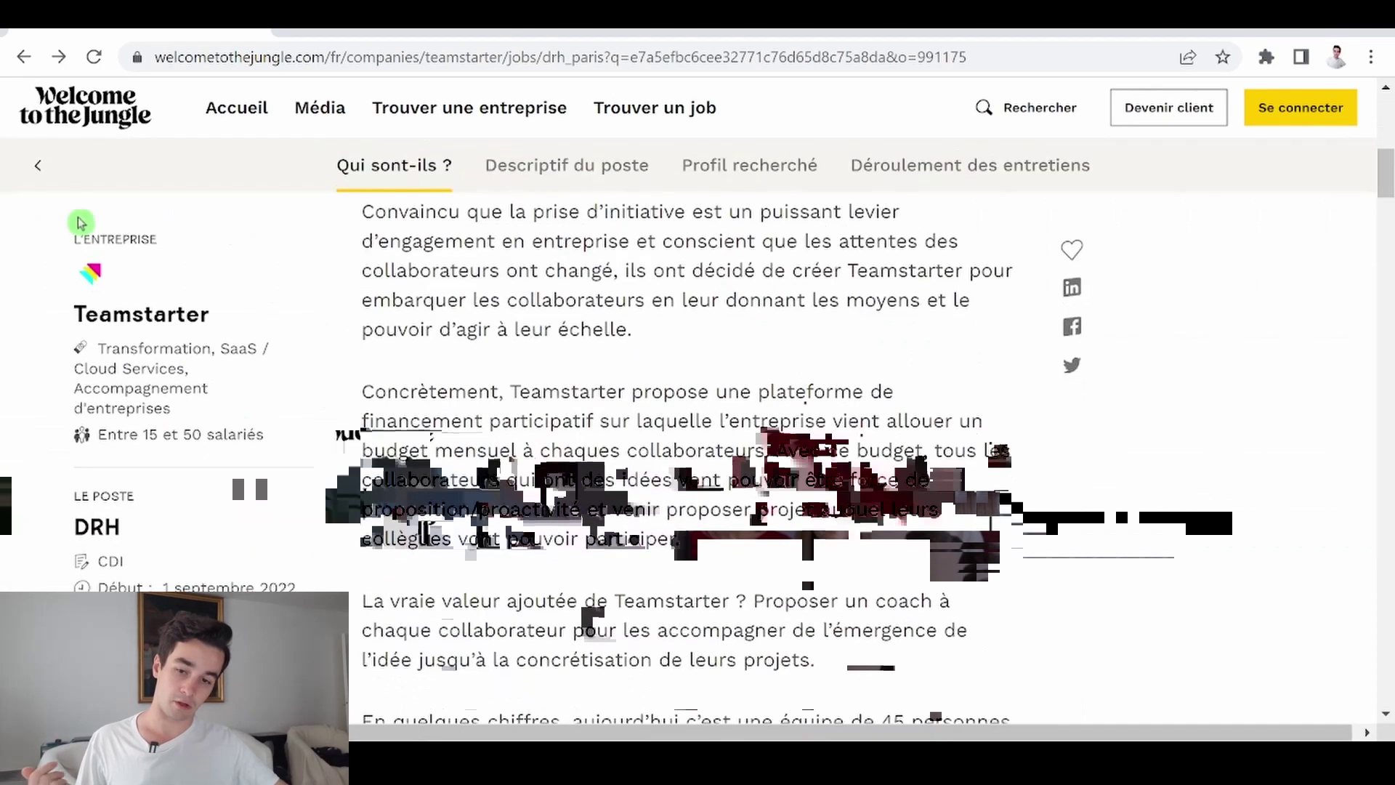
left_click(38, 173)
left_click(40, 173)
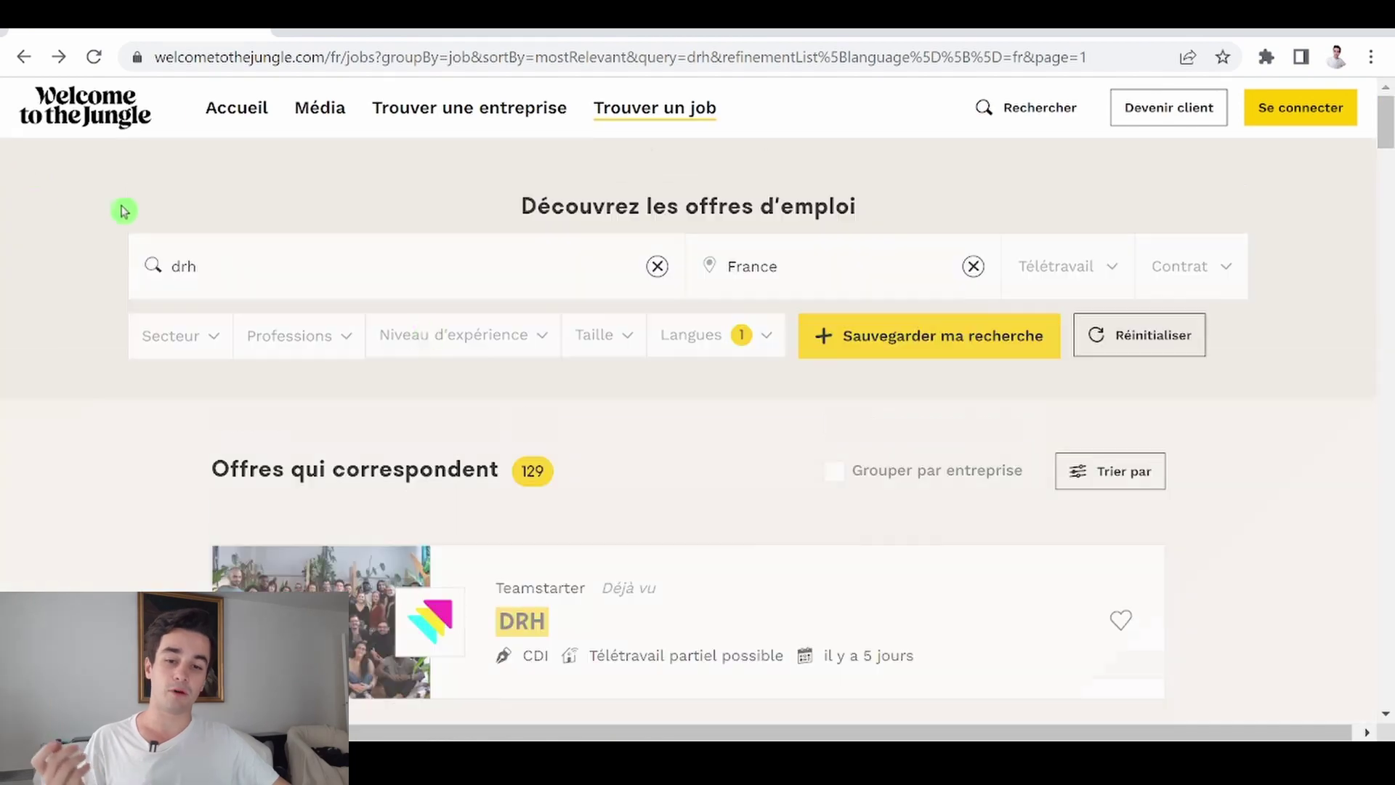
Browse to results pages 2 and 3, checking the page parameter at the end of the URL.
left_click_drag(1391, 144, 1385, 622)
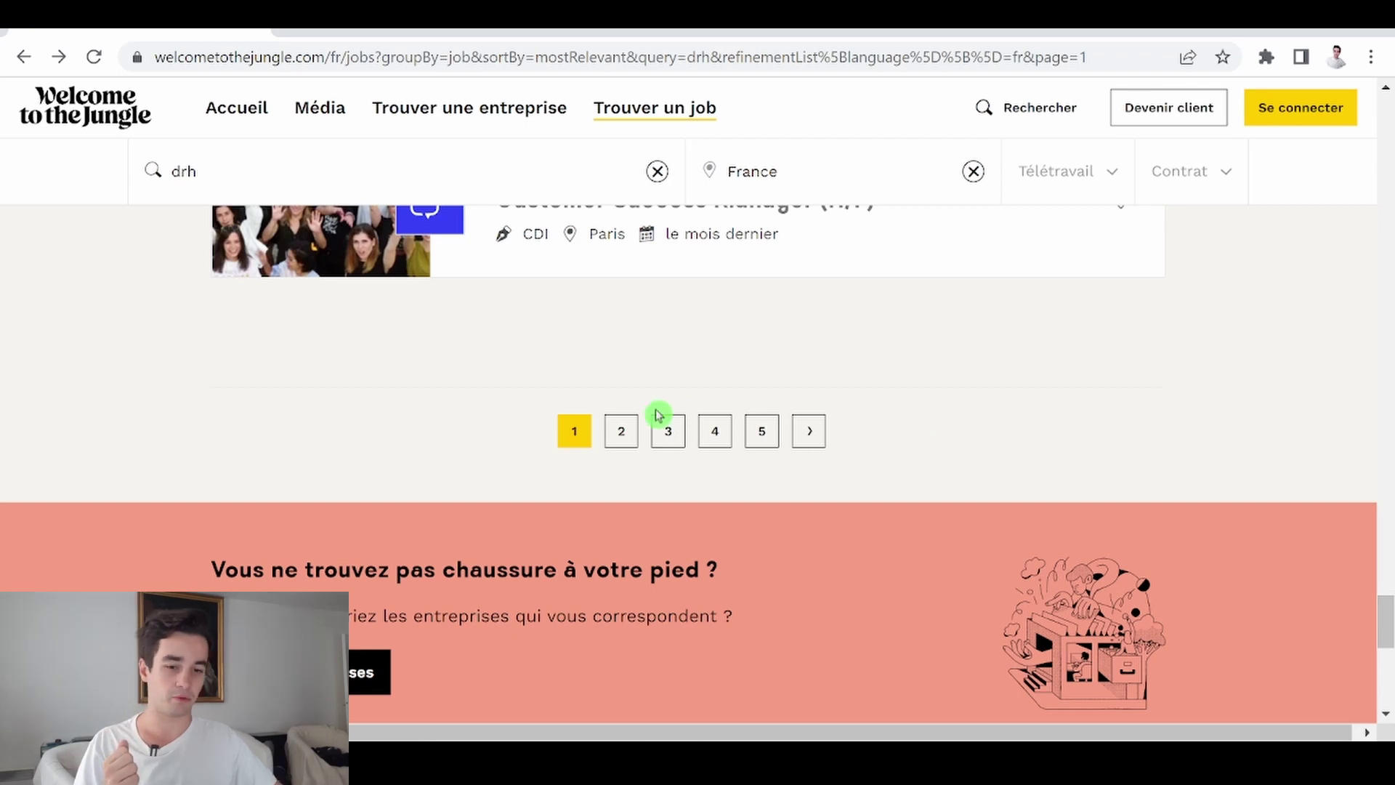
scroll(632, 439, "up", 3)
left_click(620, 638)
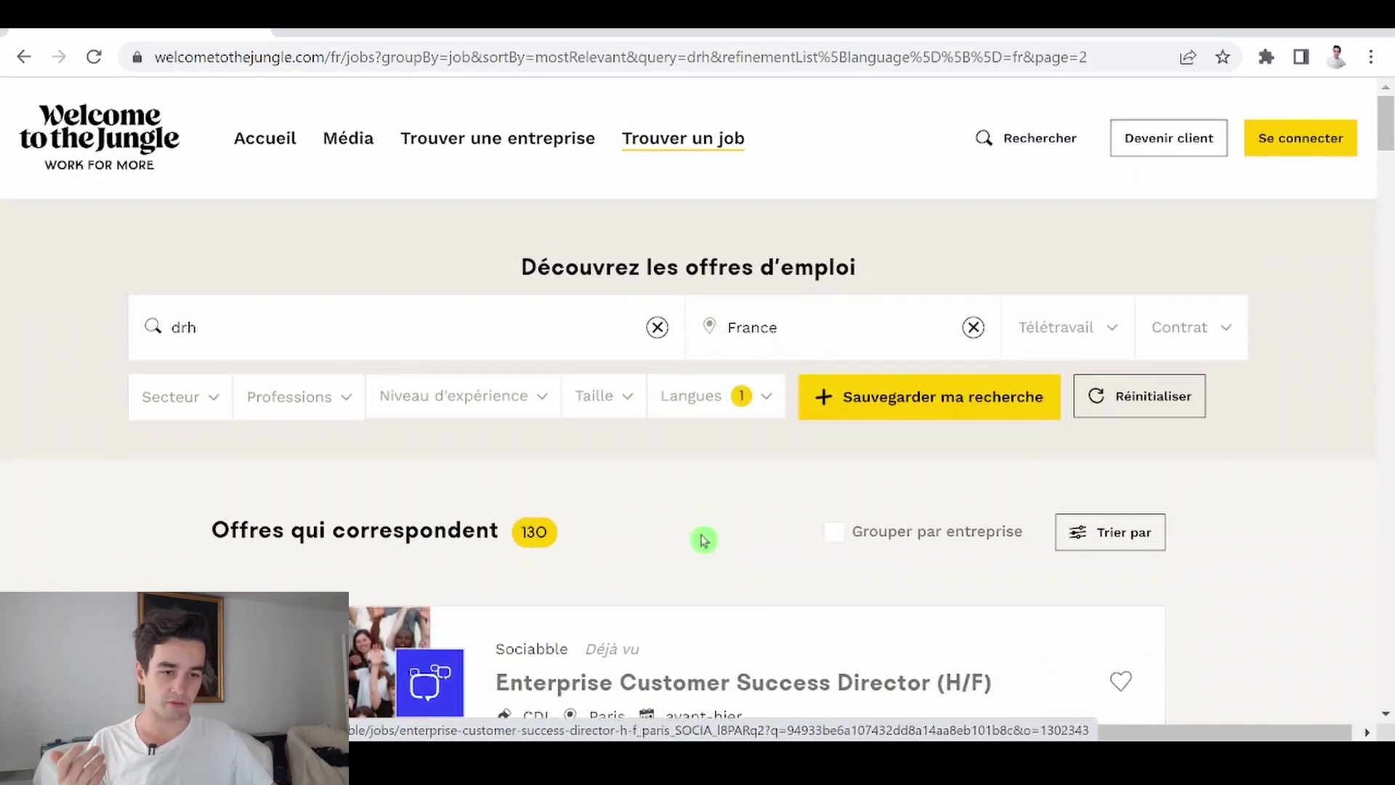
scroll(1374, 467, "down", 10)
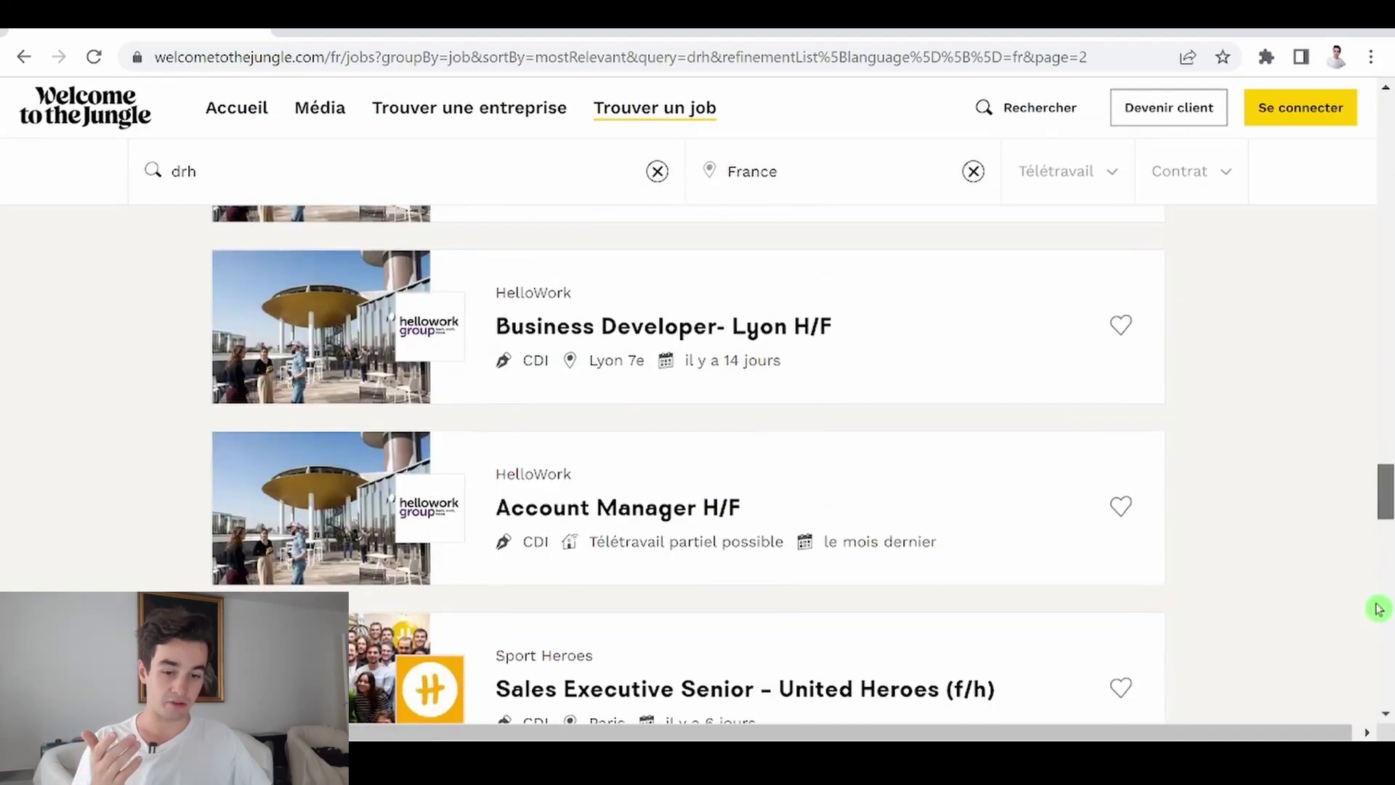
scroll(1378, 609, "down", 10)
left_click_drag(1088, 56, 1070, 58)
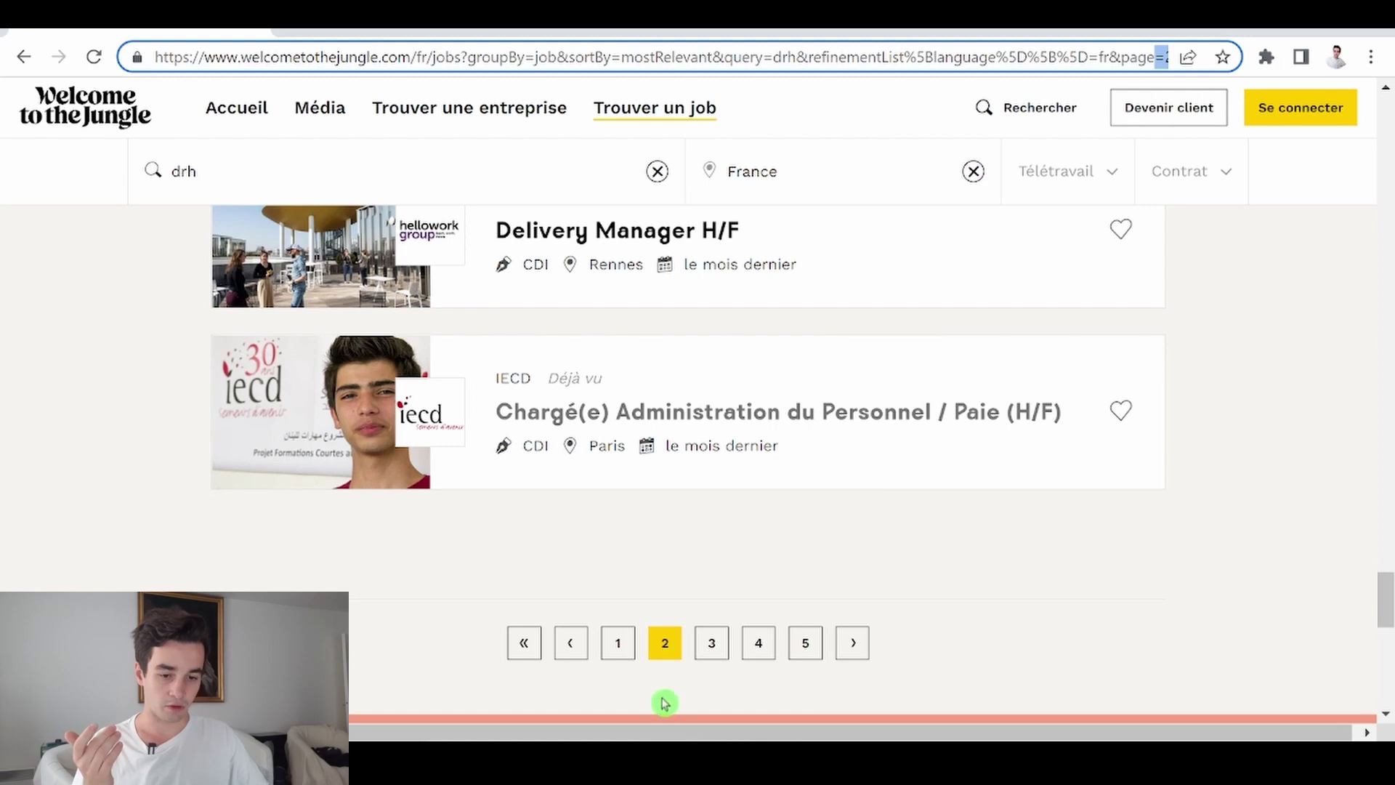
left_click(713, 643)
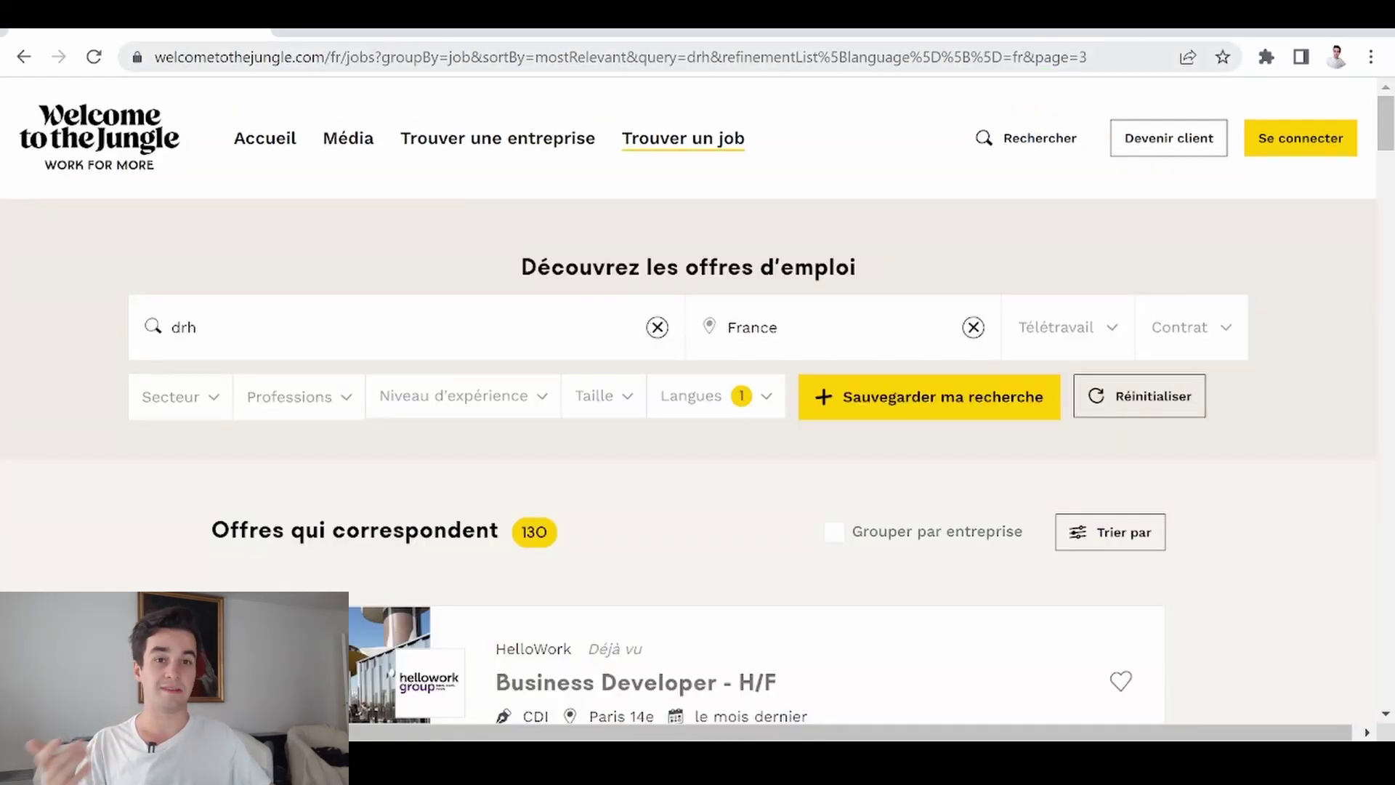
mouse_move(1386, 134)
left_mouse_down()
mouse_move(1386, 238)
mouse_move(1386, 130)
left_mouse_up()
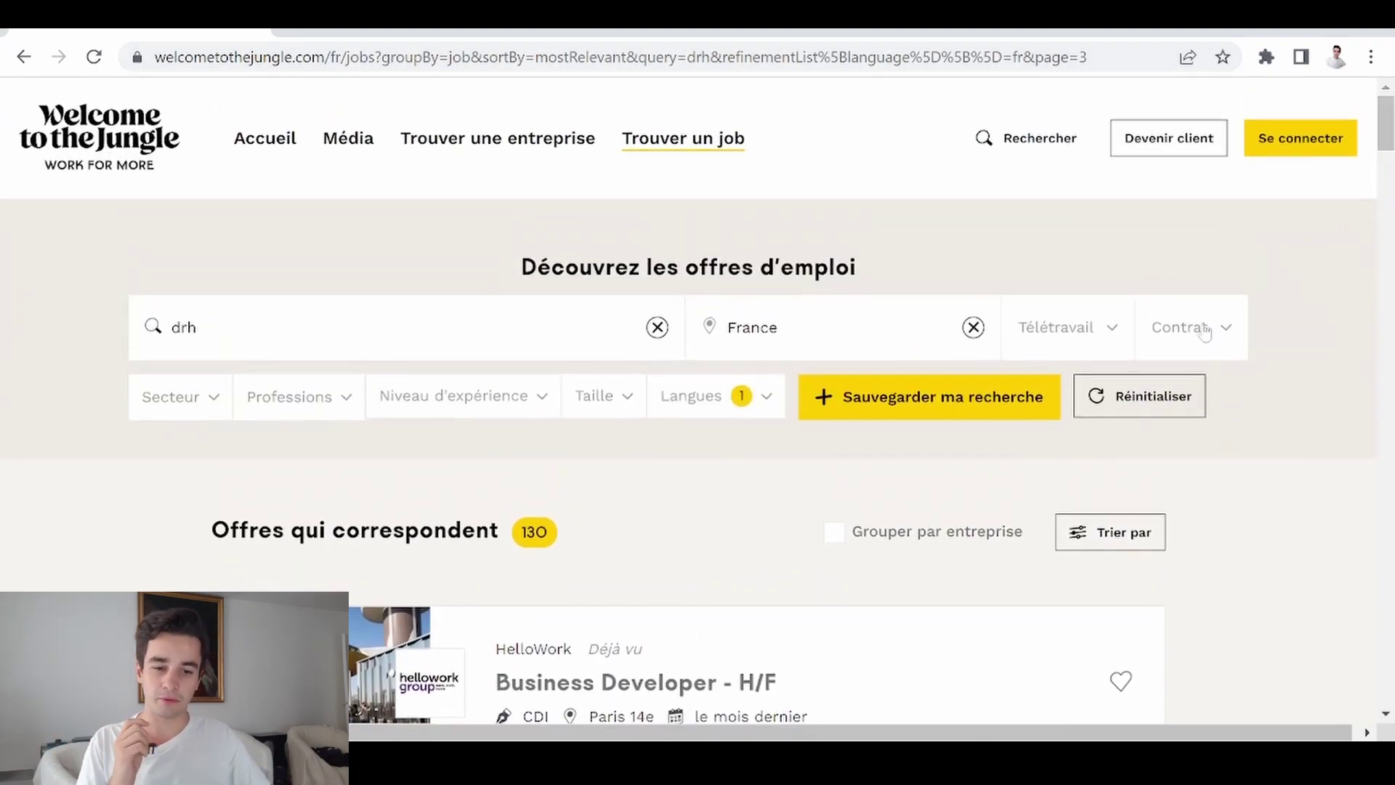
View the HelloWork "Business Developer - H/F" offer's company description and return to the job results.
left_click(600, 686)
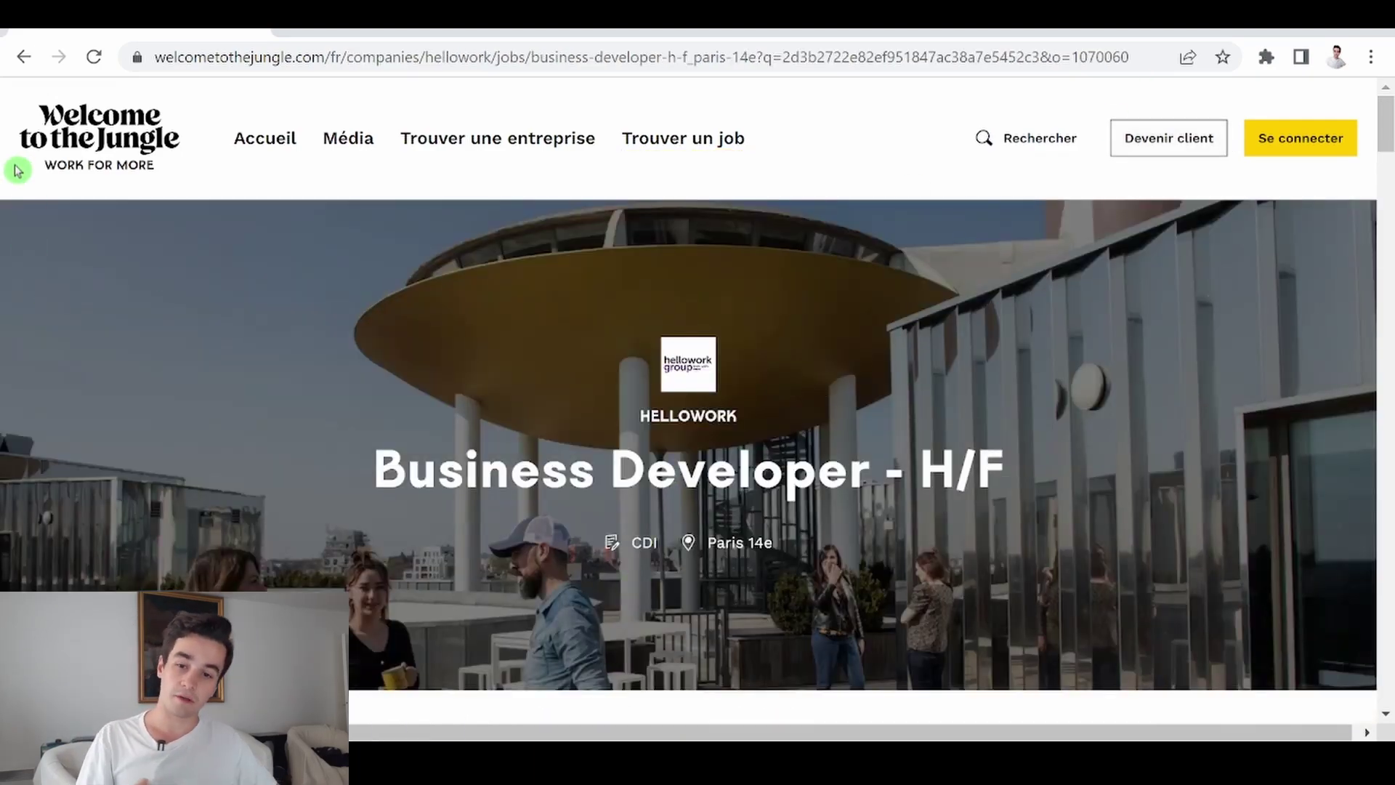
scroll(29, 276, "down", 5)
scroll(59, 218, "down", 5)
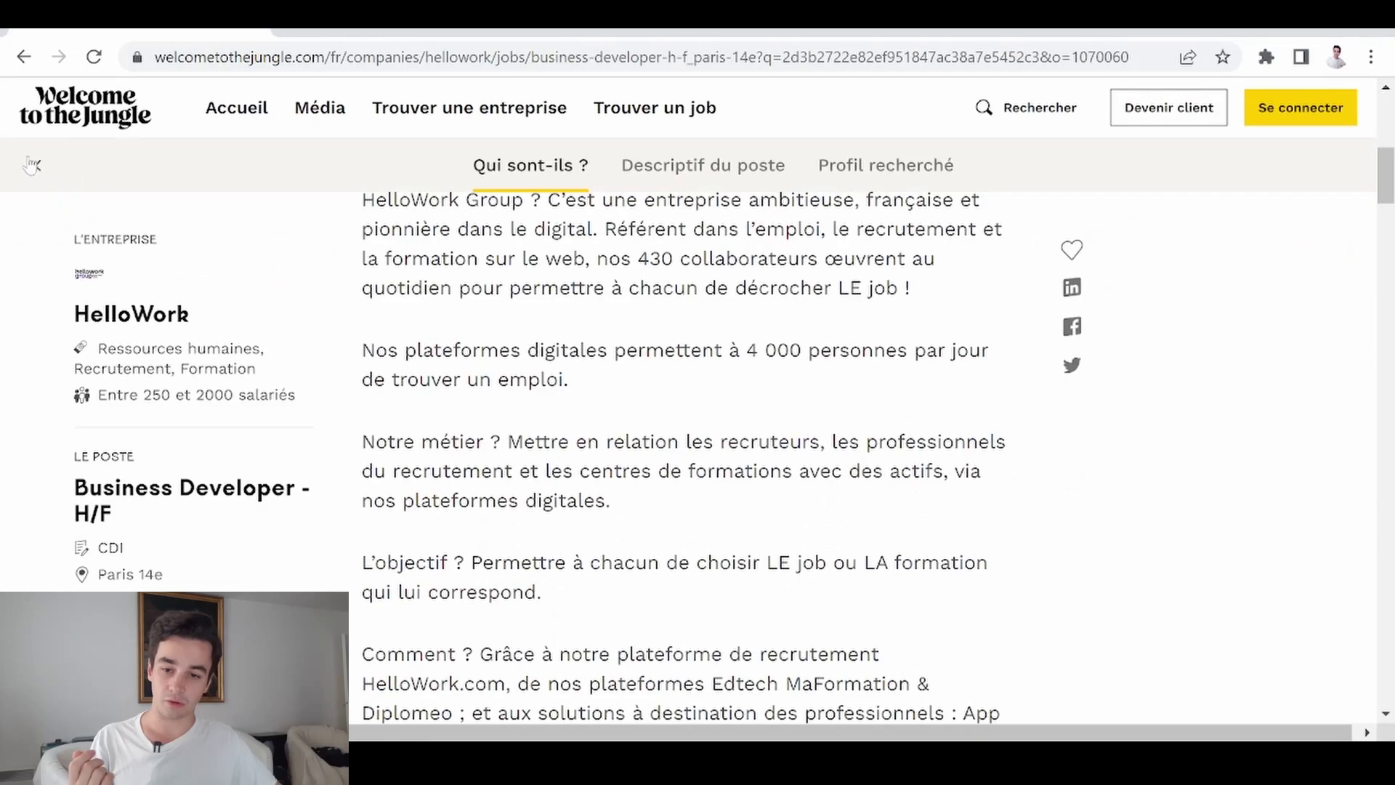
scroll(53, 196, "up", 10)
scroll(66, 240, "down", 10)
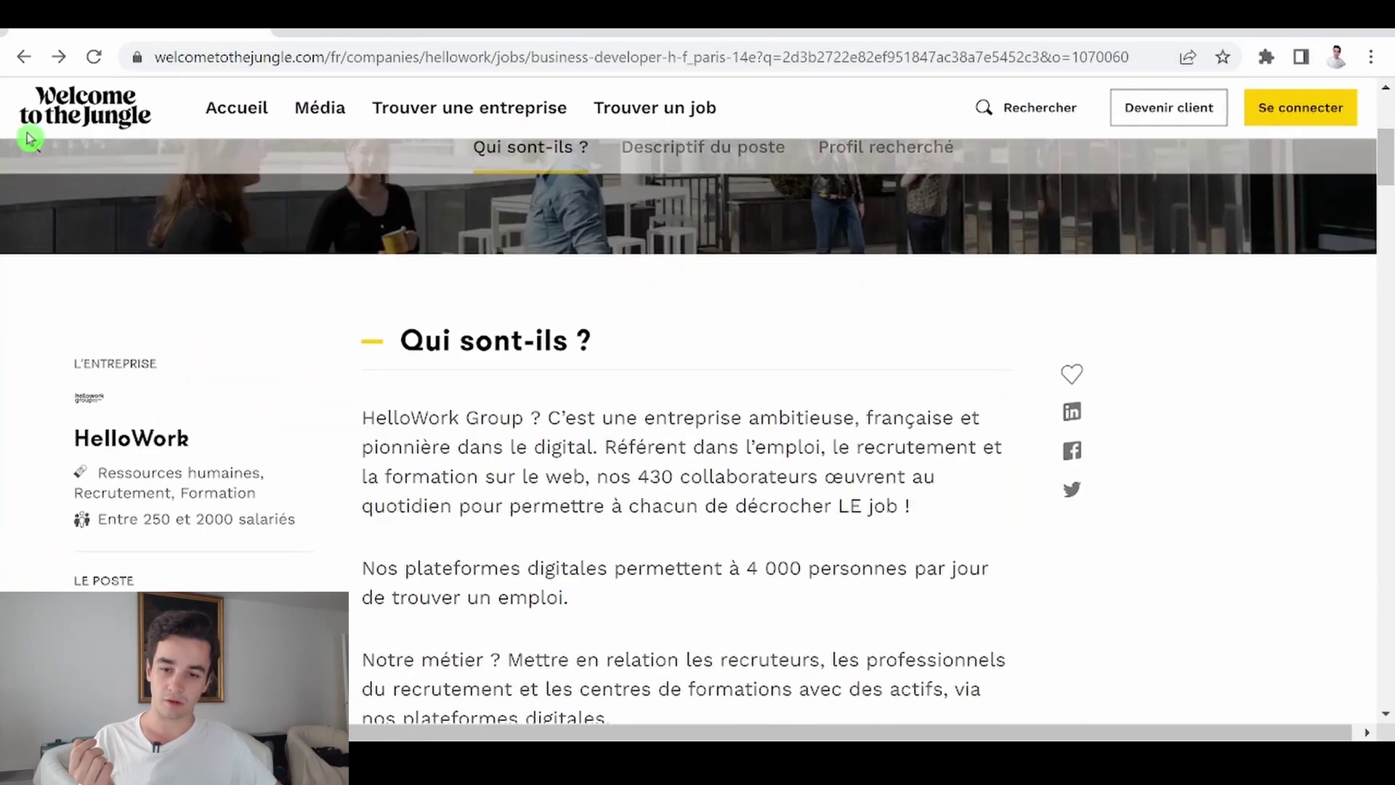
left_click(40, 167)
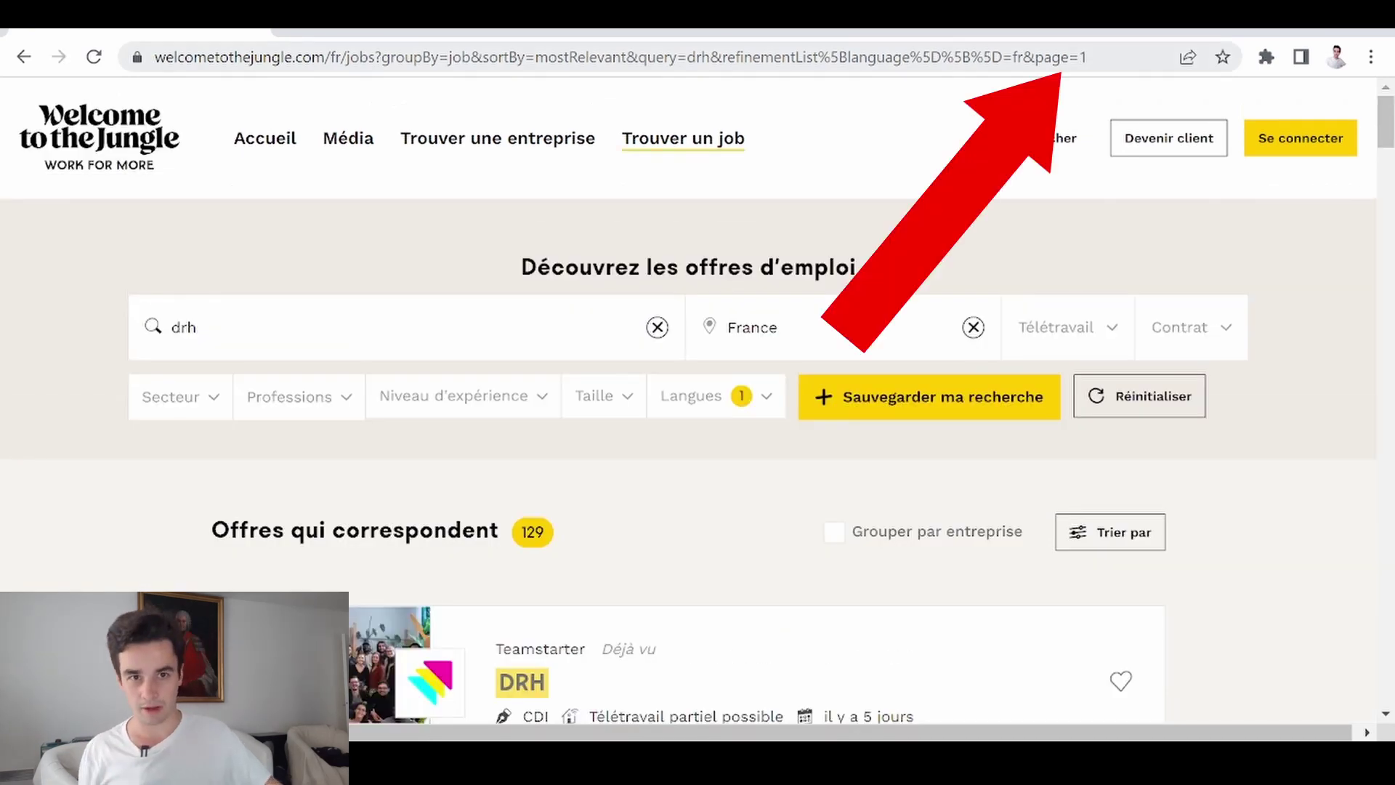
Go from results page 1 to page 3 and examine its URL's page number and the pagination below the offers.
left_click_drag(1391, 131, 1386, 649)
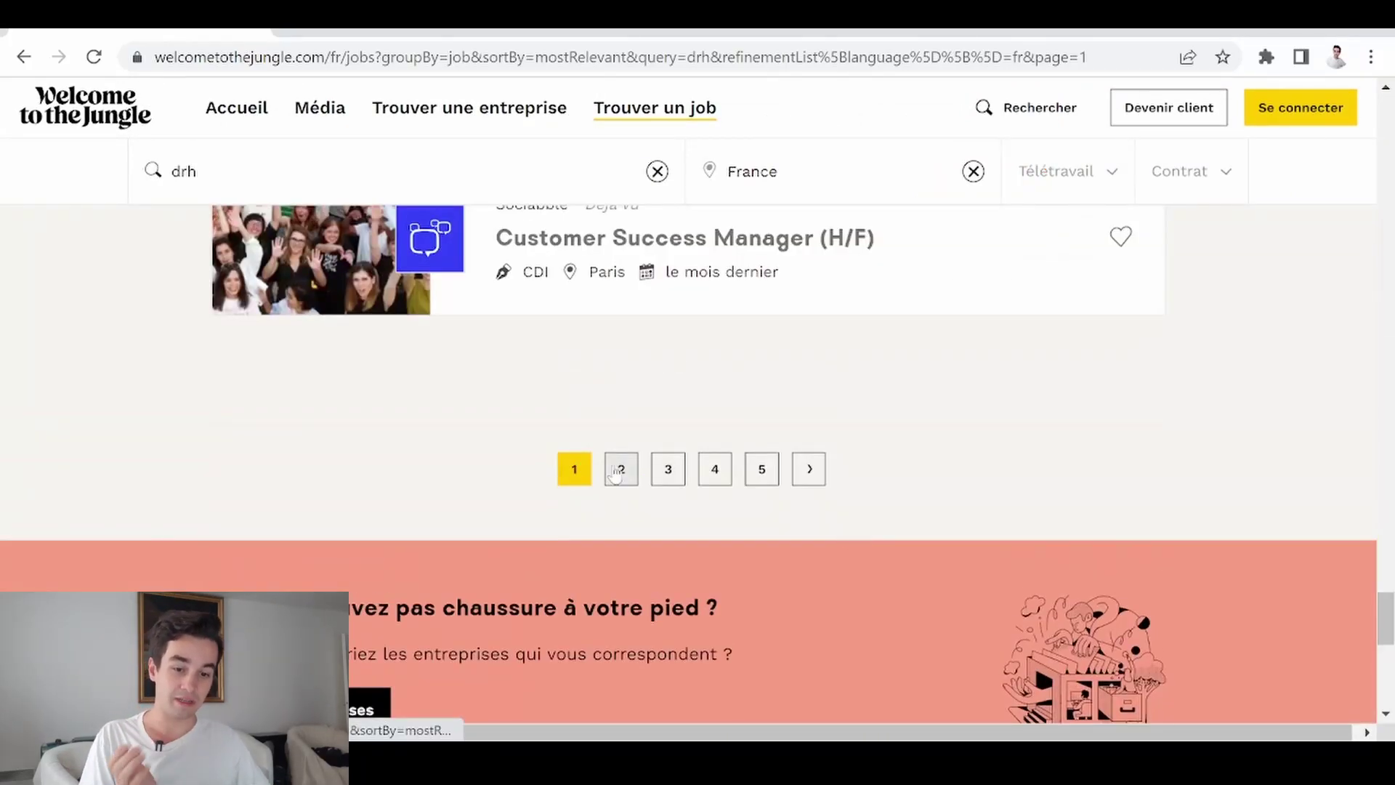
left_click(670, 481)
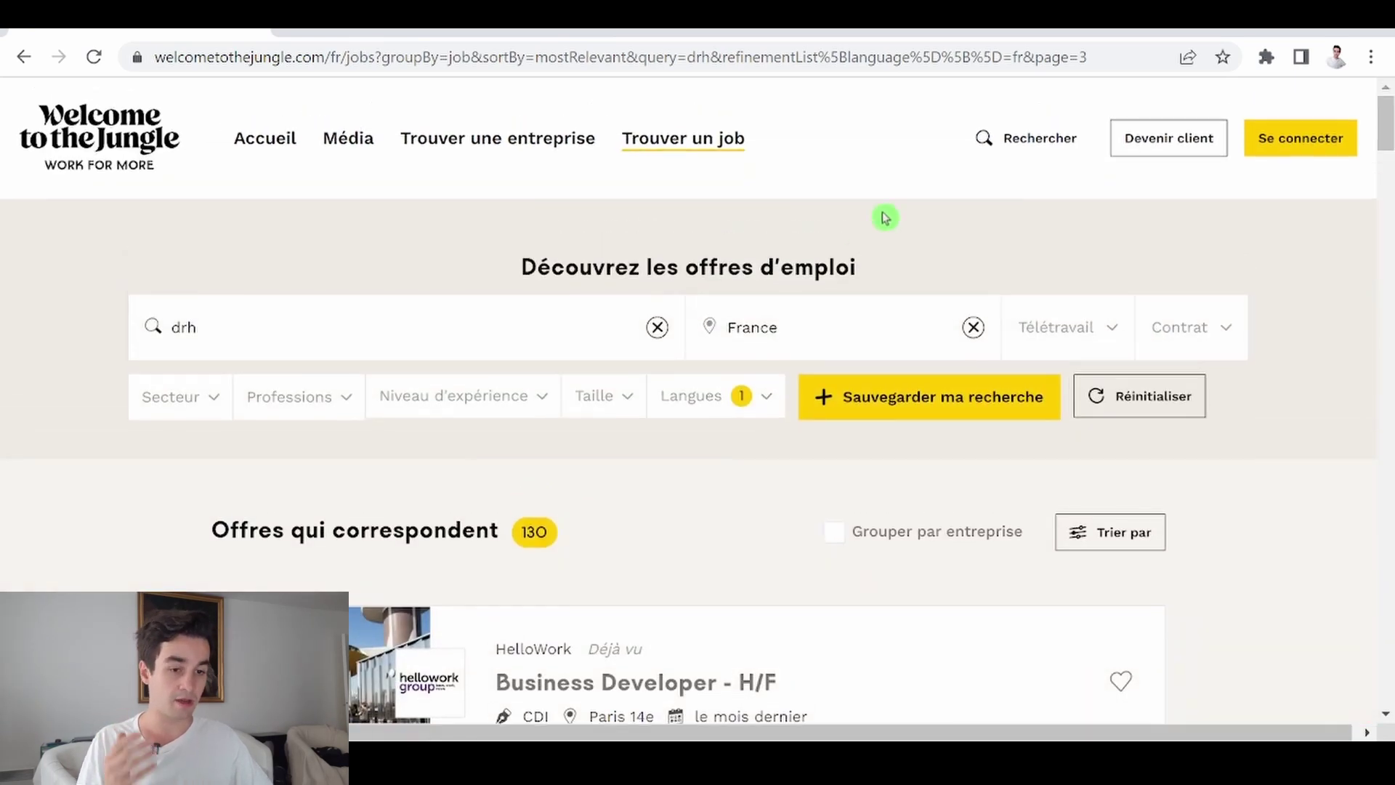
key("ctrl+l")
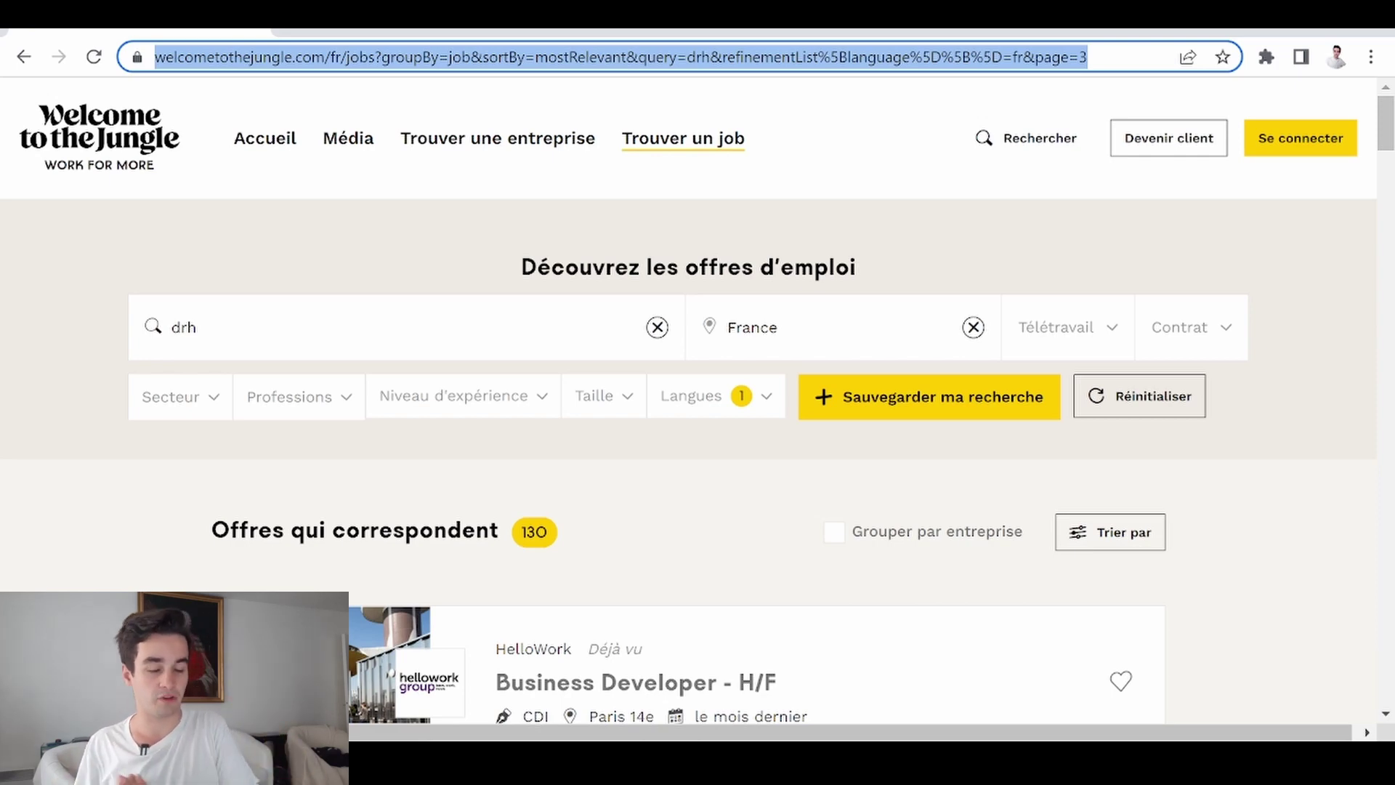
key("End")
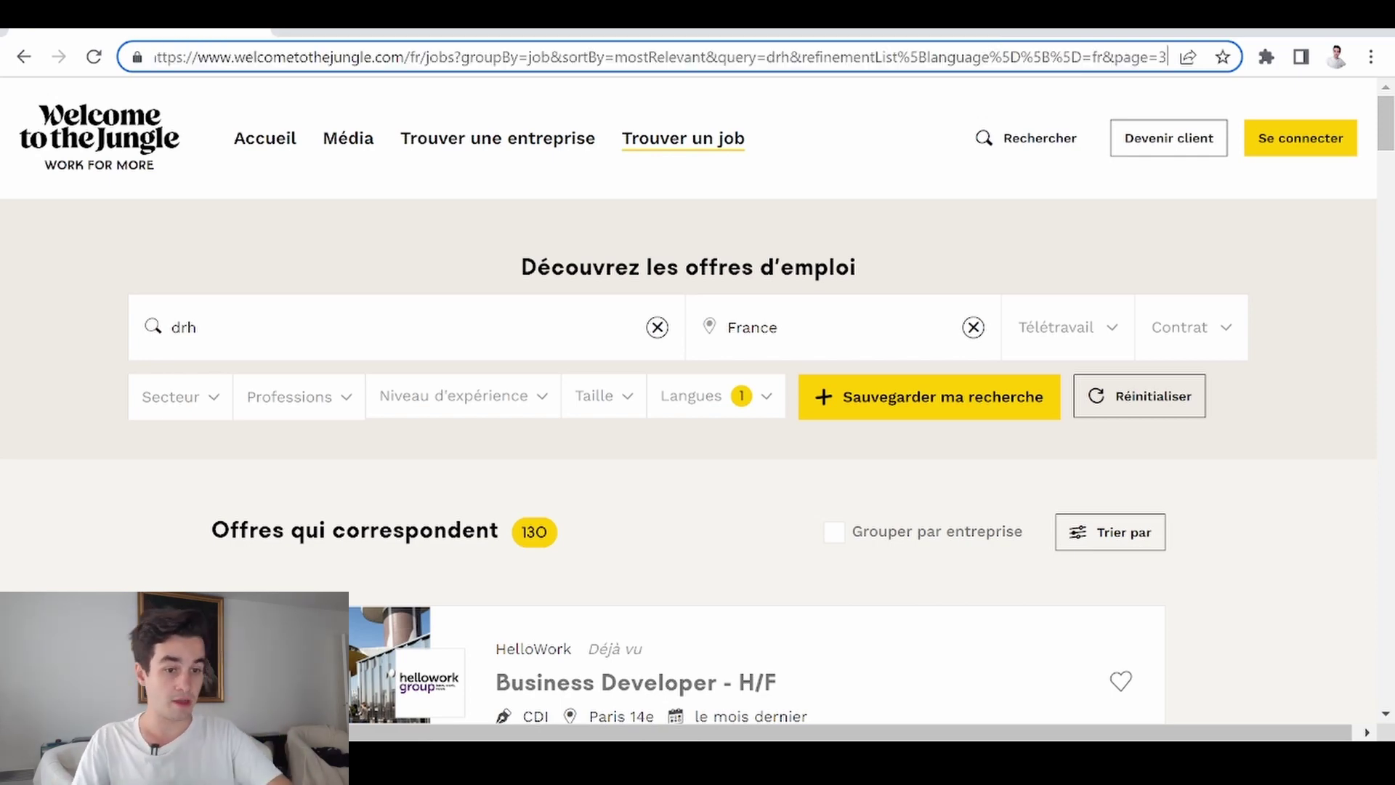
scroll(1389, 363, "down", 12)
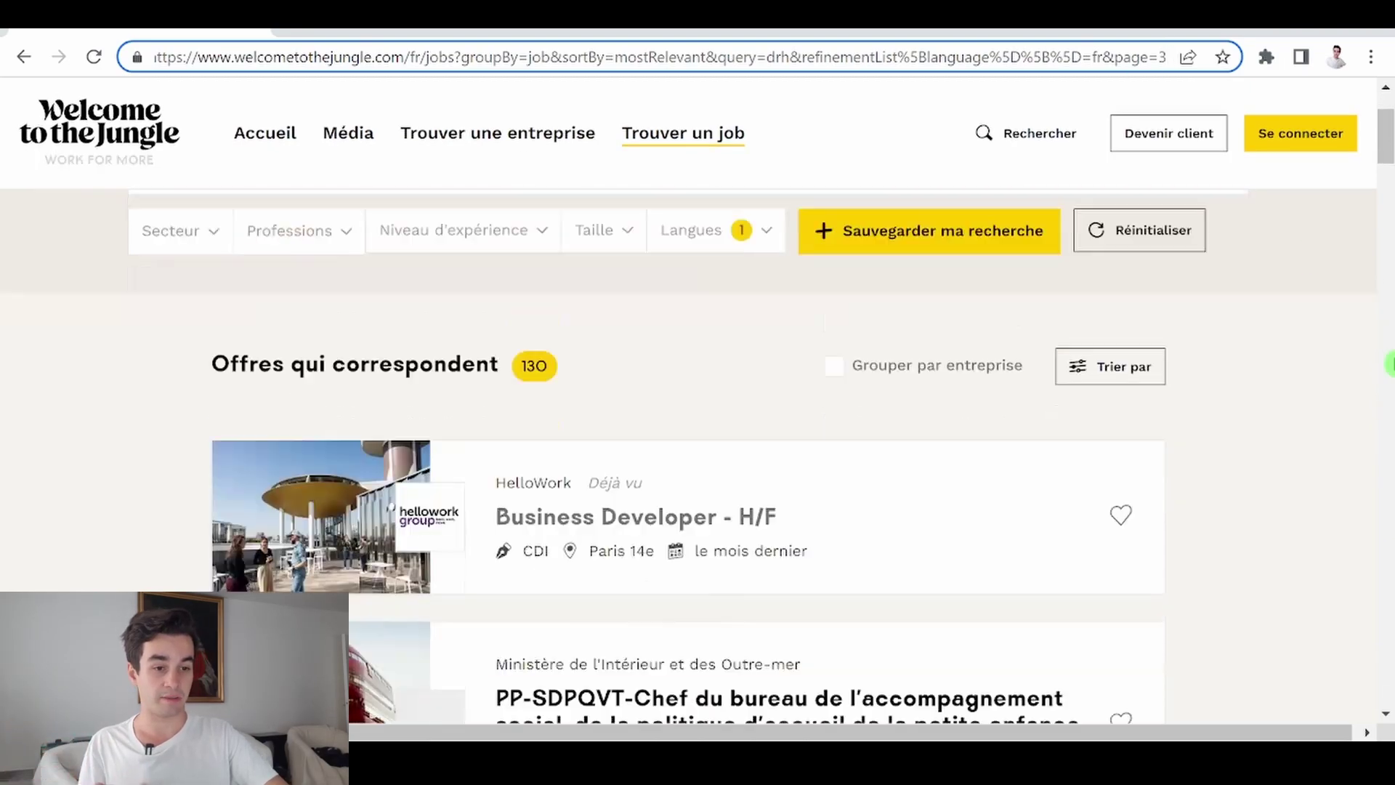
scroll(1389, 364, "down", 15)
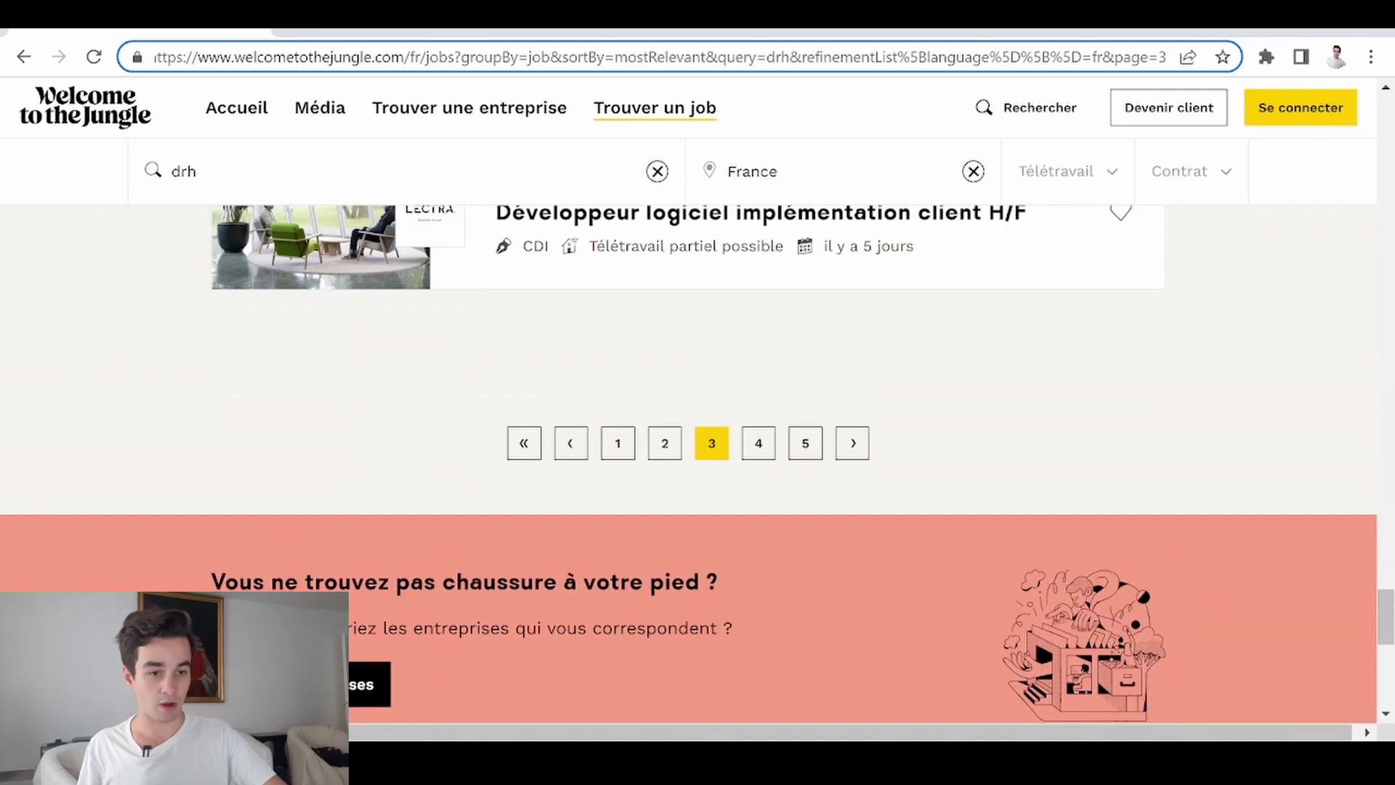
Load results page 1 with page=1 in the URL and look through its offers down to the pagination.
key("Return")
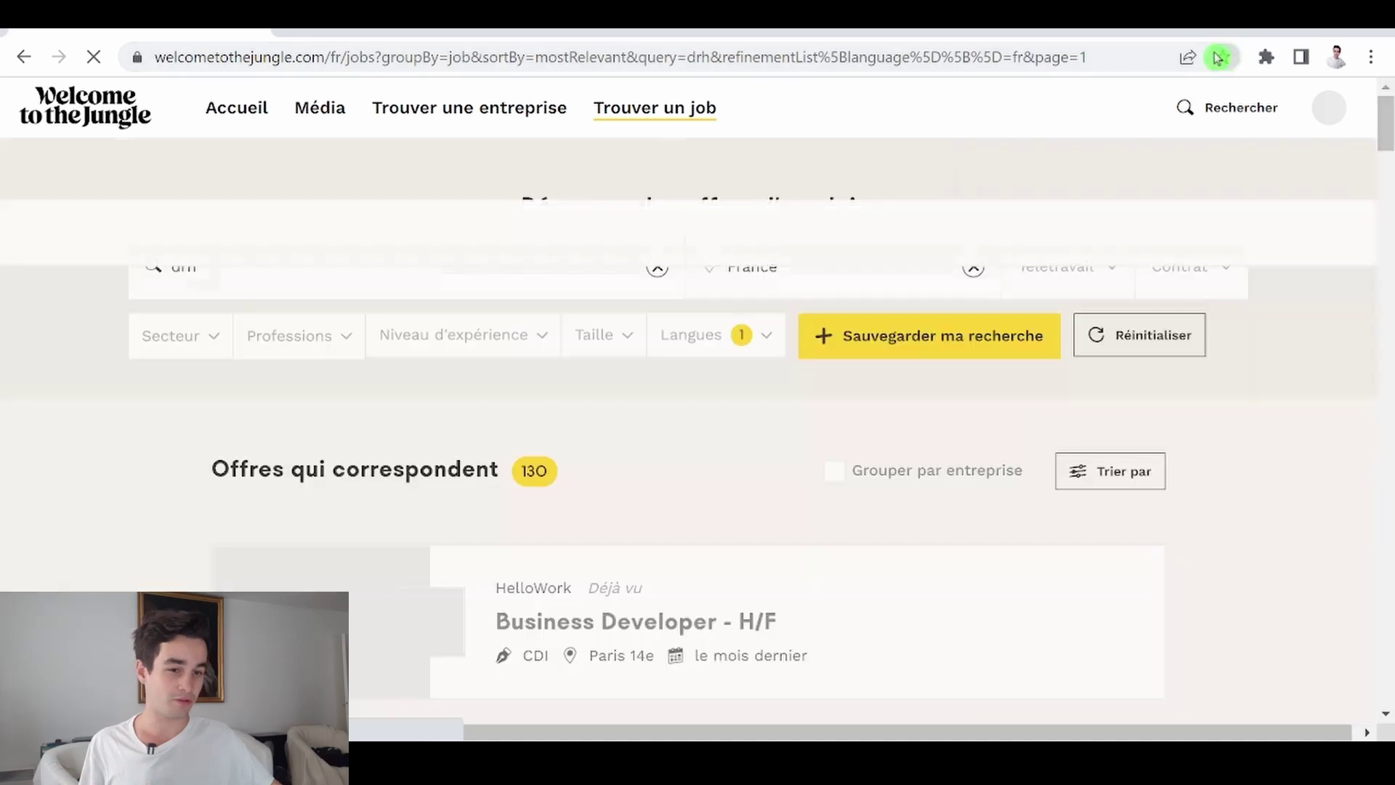
scroll(697, 436, "down", 15)
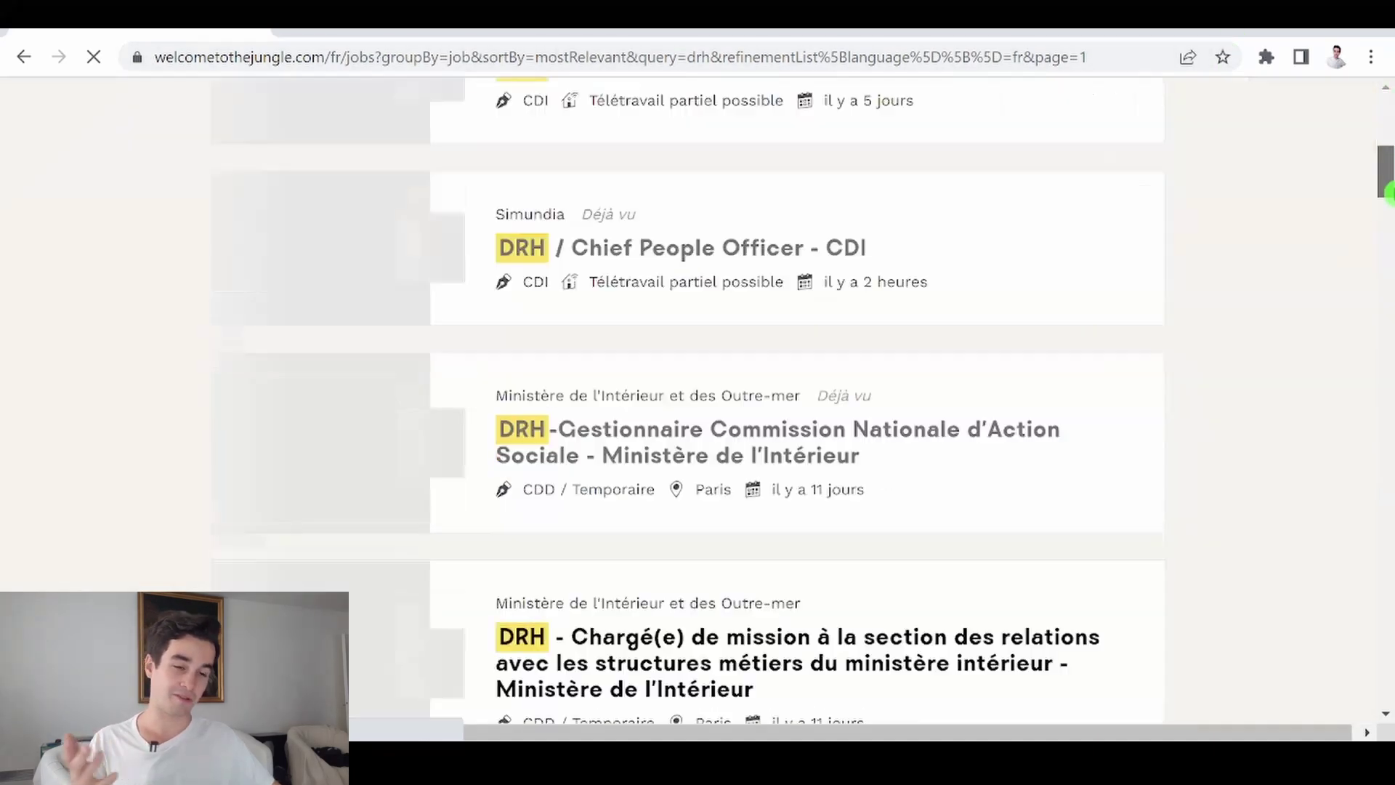
scroll(698, 436, "down", 2)
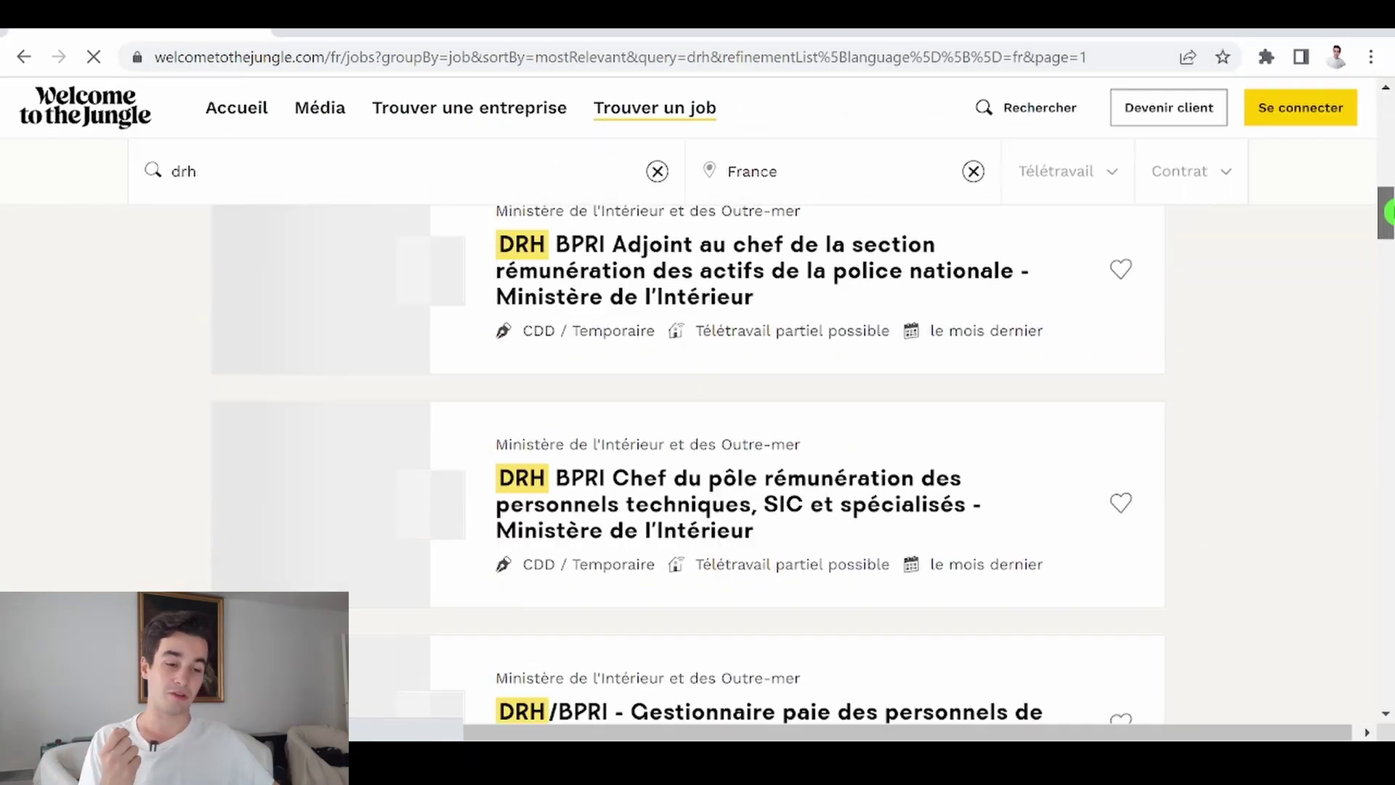
scroll(697, 436, "down", 8)
scroll(698, 436, "down", 15)
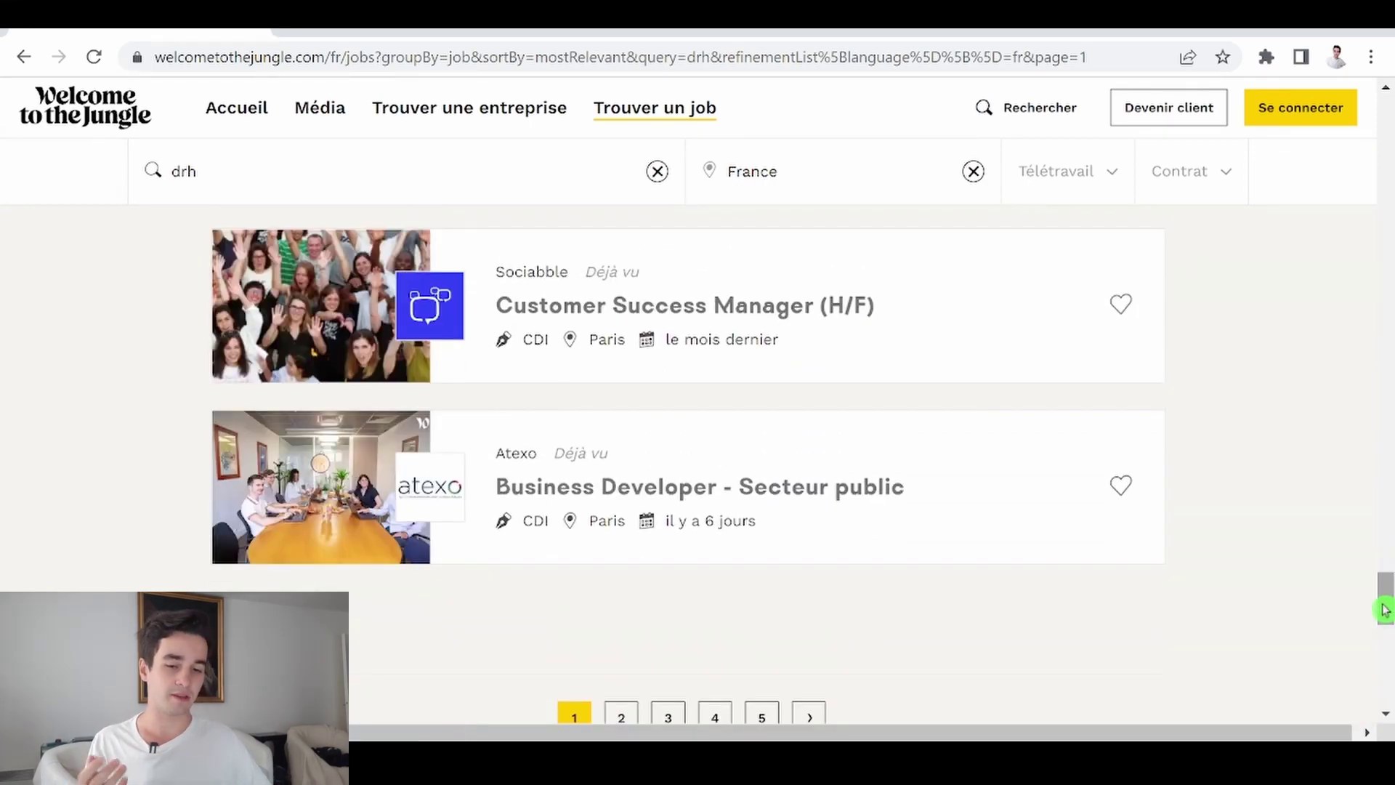
Copy the DRH results URL ending in page=1, switch to Octoparse, and start a new task from that URL.
scroll(1388, 598, "down", 1)
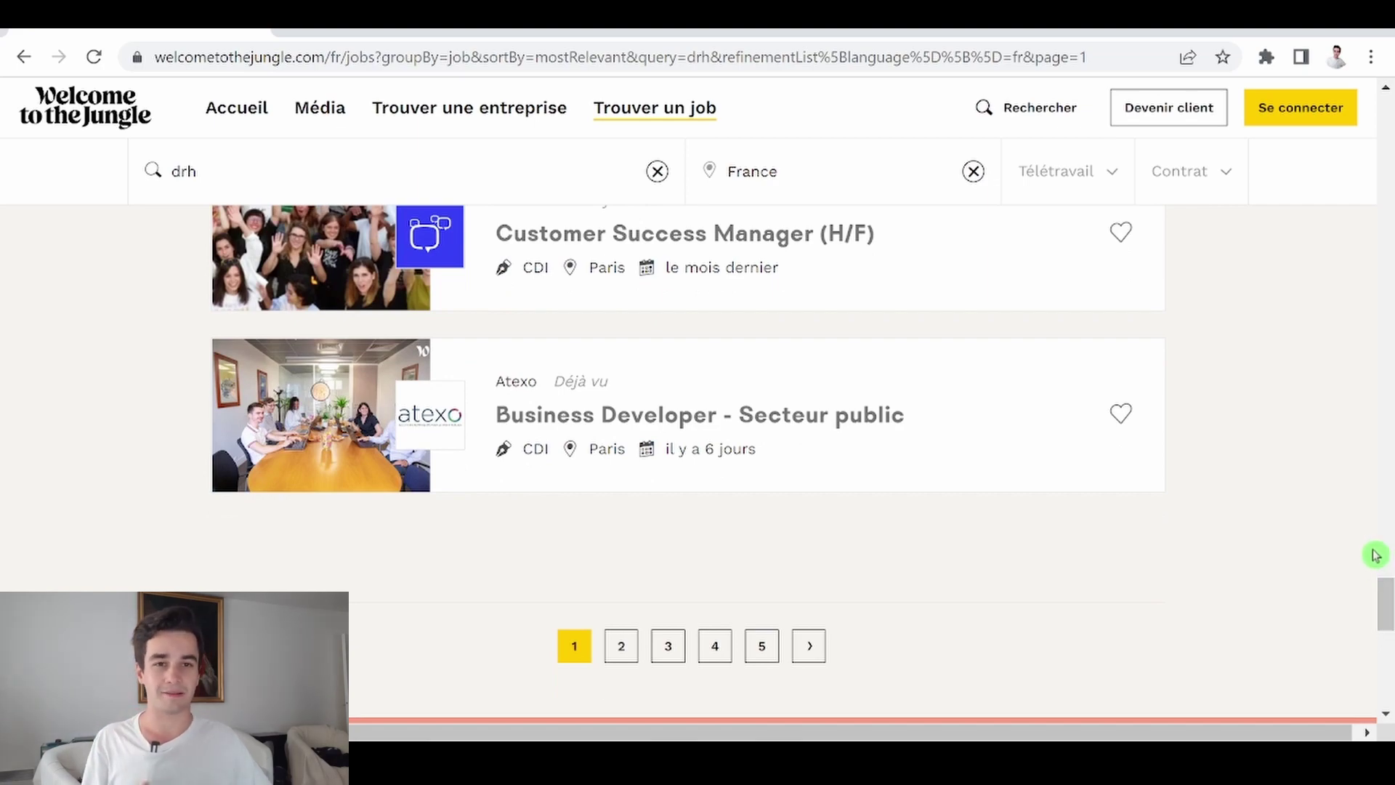
scroll(1089, 363, "up", 10)
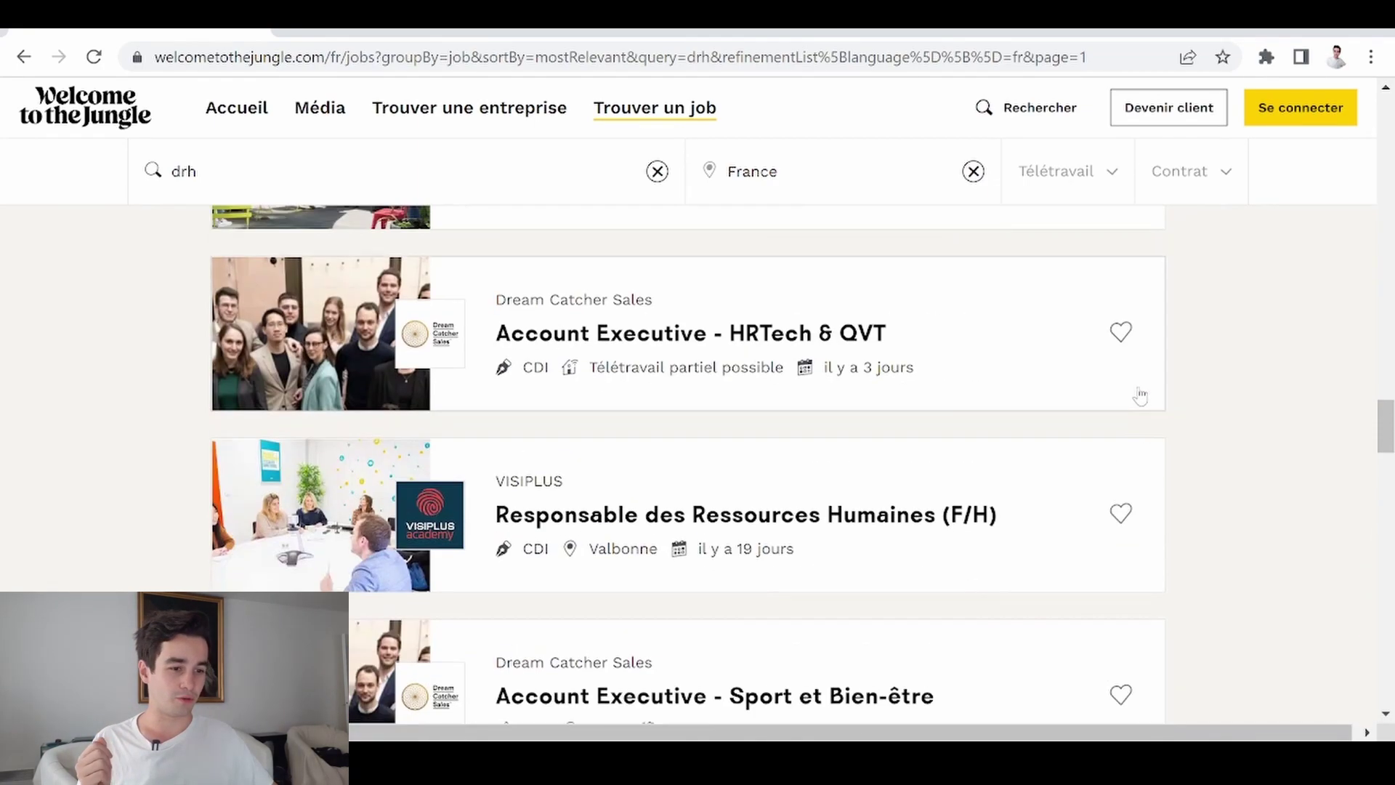
scroll(1206, 364, "up", 15)
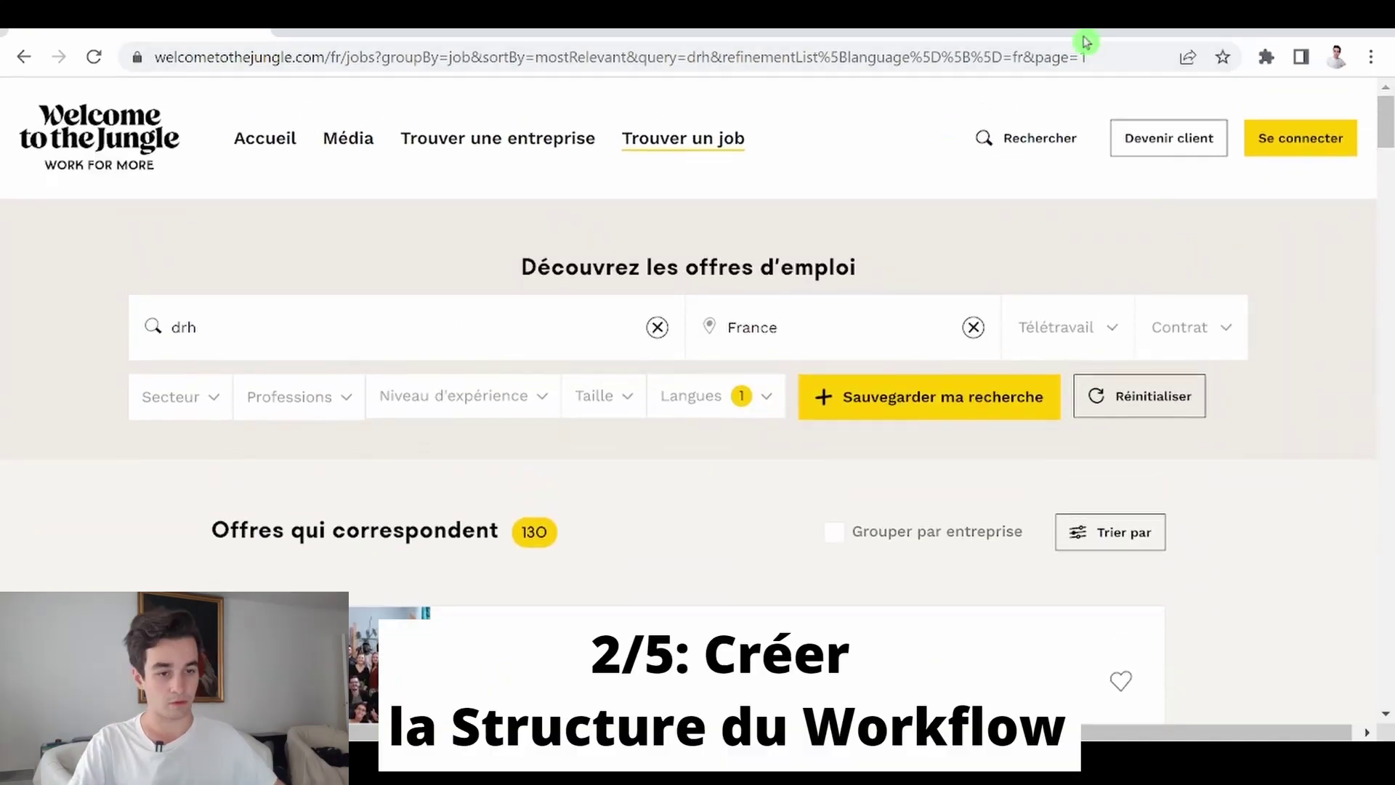
left_click(1086, 41)
key("ctrl+c")
key("alt+Tab")
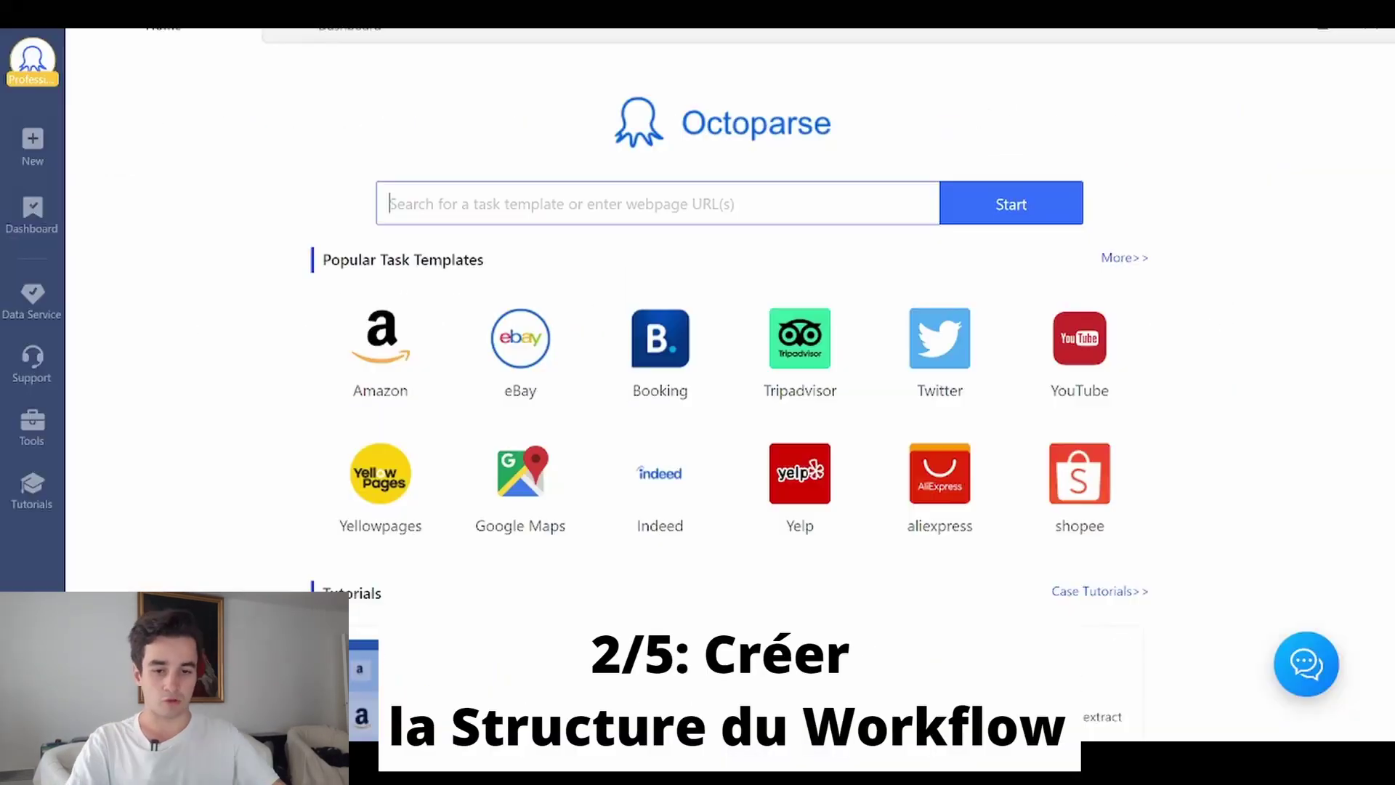
key("ctrl+v")
left_click(1017, 211)
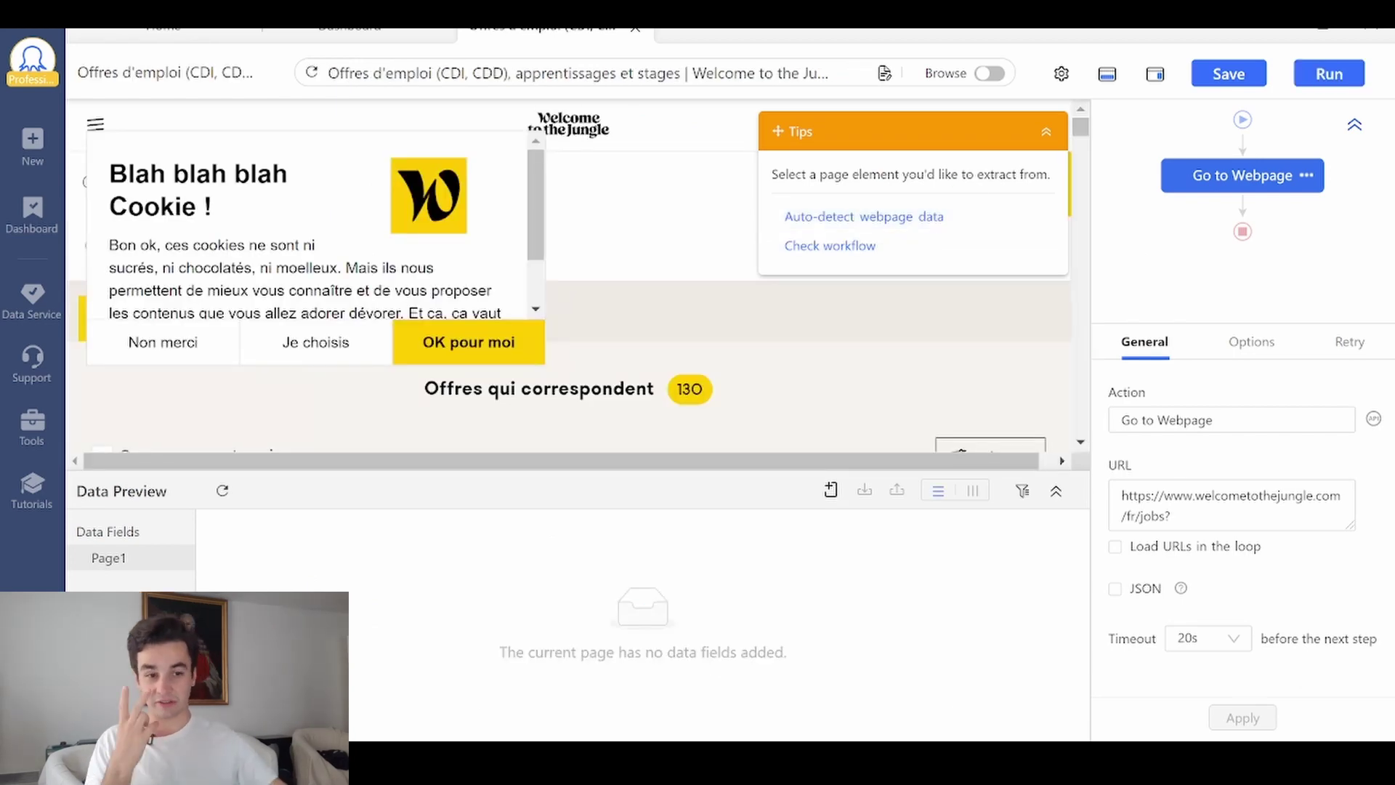
Dismiss the cookie banner on the loaded results page in Browse mode, and turn Browse mode off again.
left_click(1046, 135)
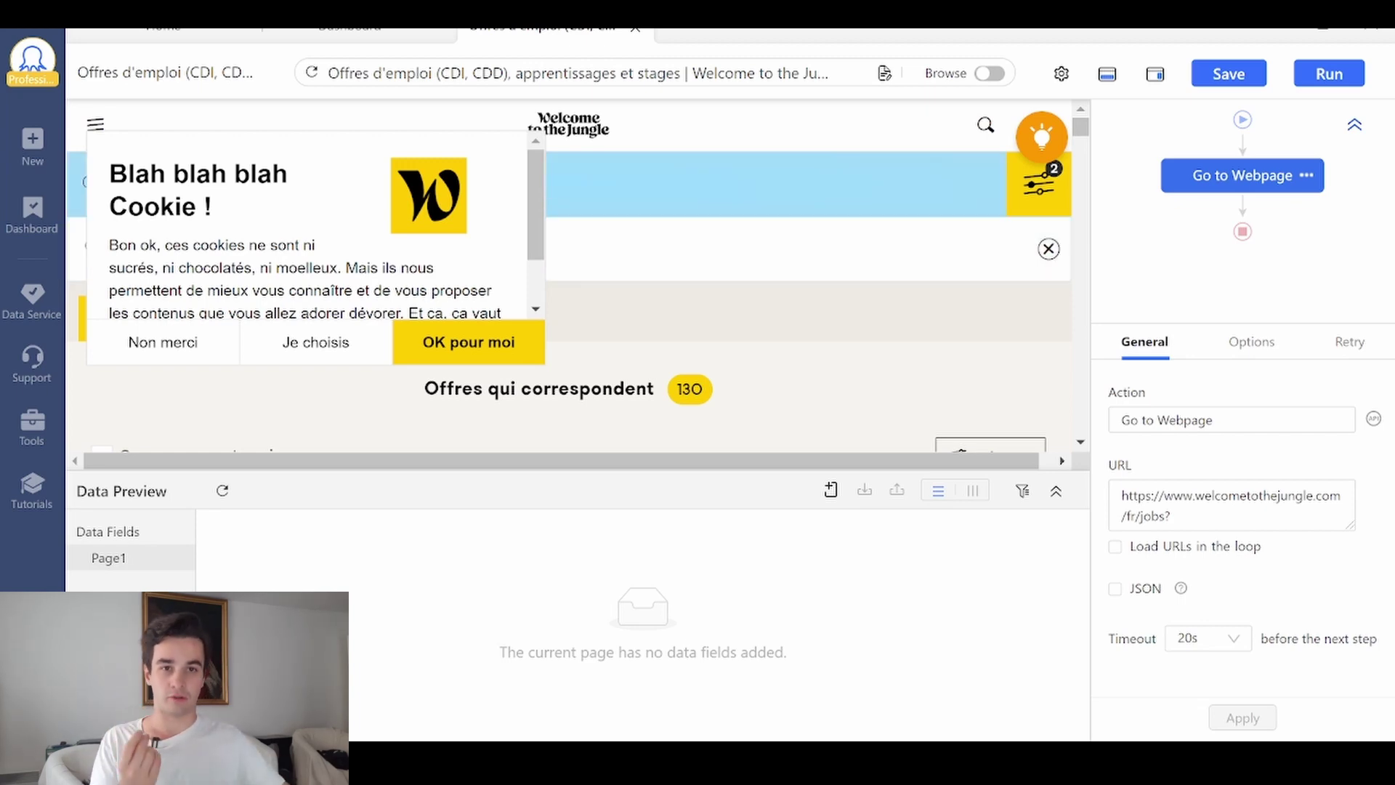
scroll(935, 262, "down", 6)
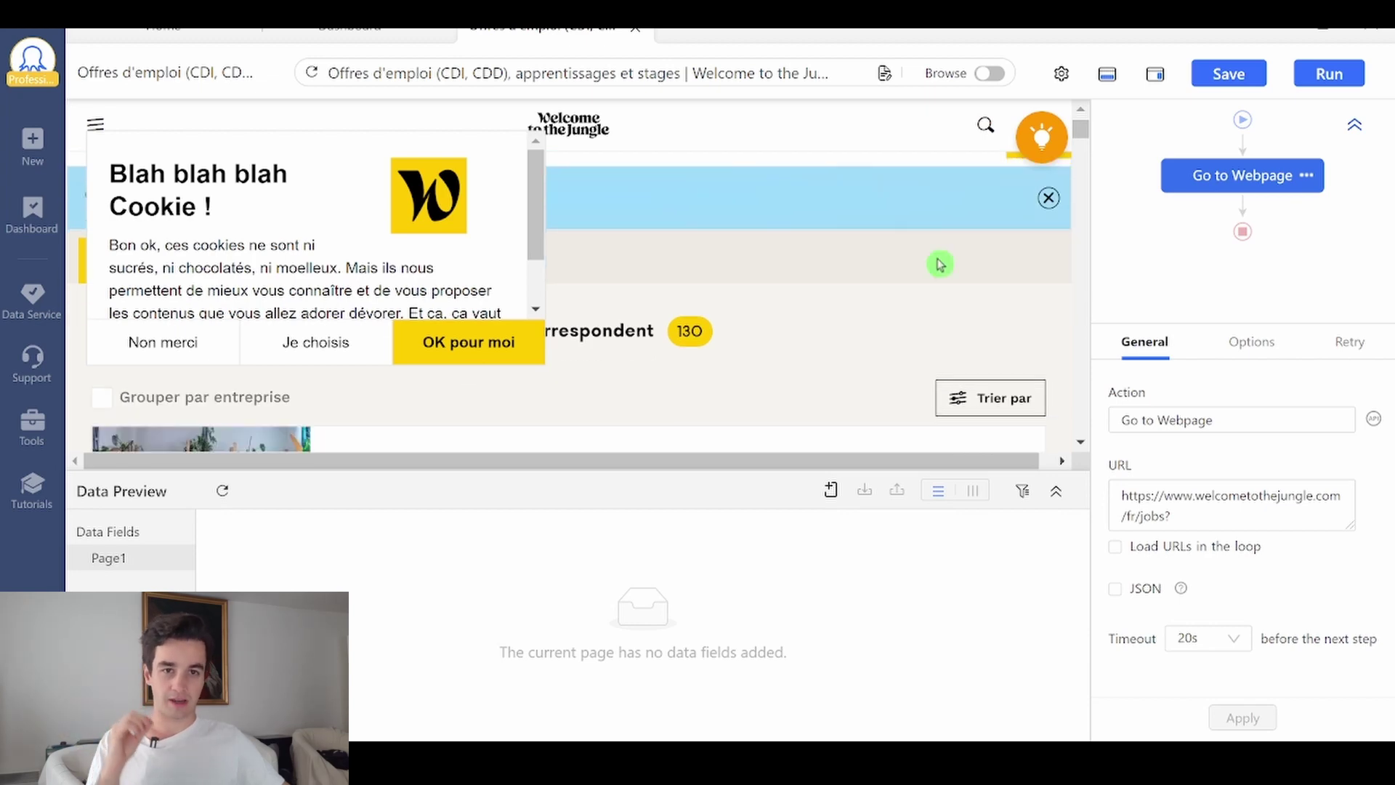
scroll(780, 335, "down", 5)
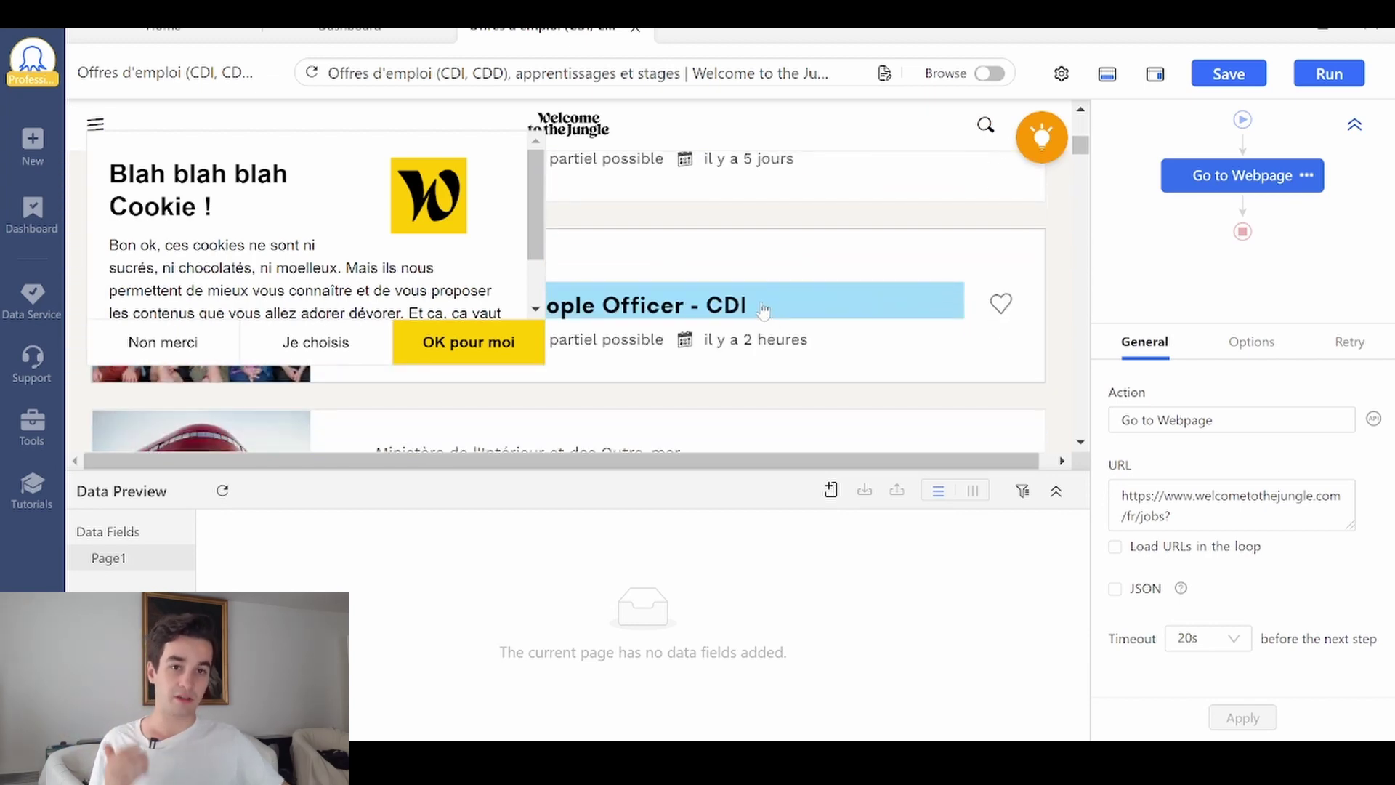
scroll(767, 314, "down", 8)
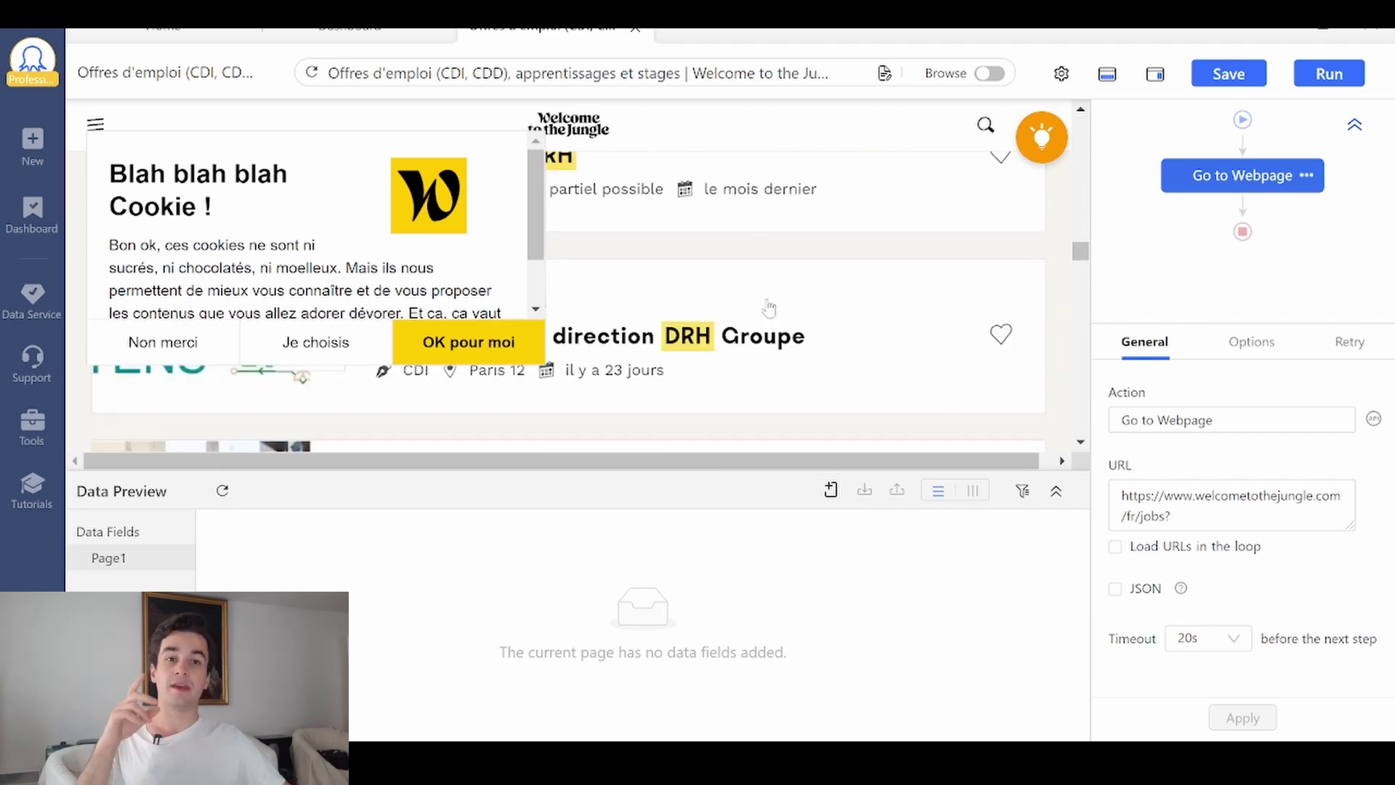
scroll(769, 309, "up", 2)
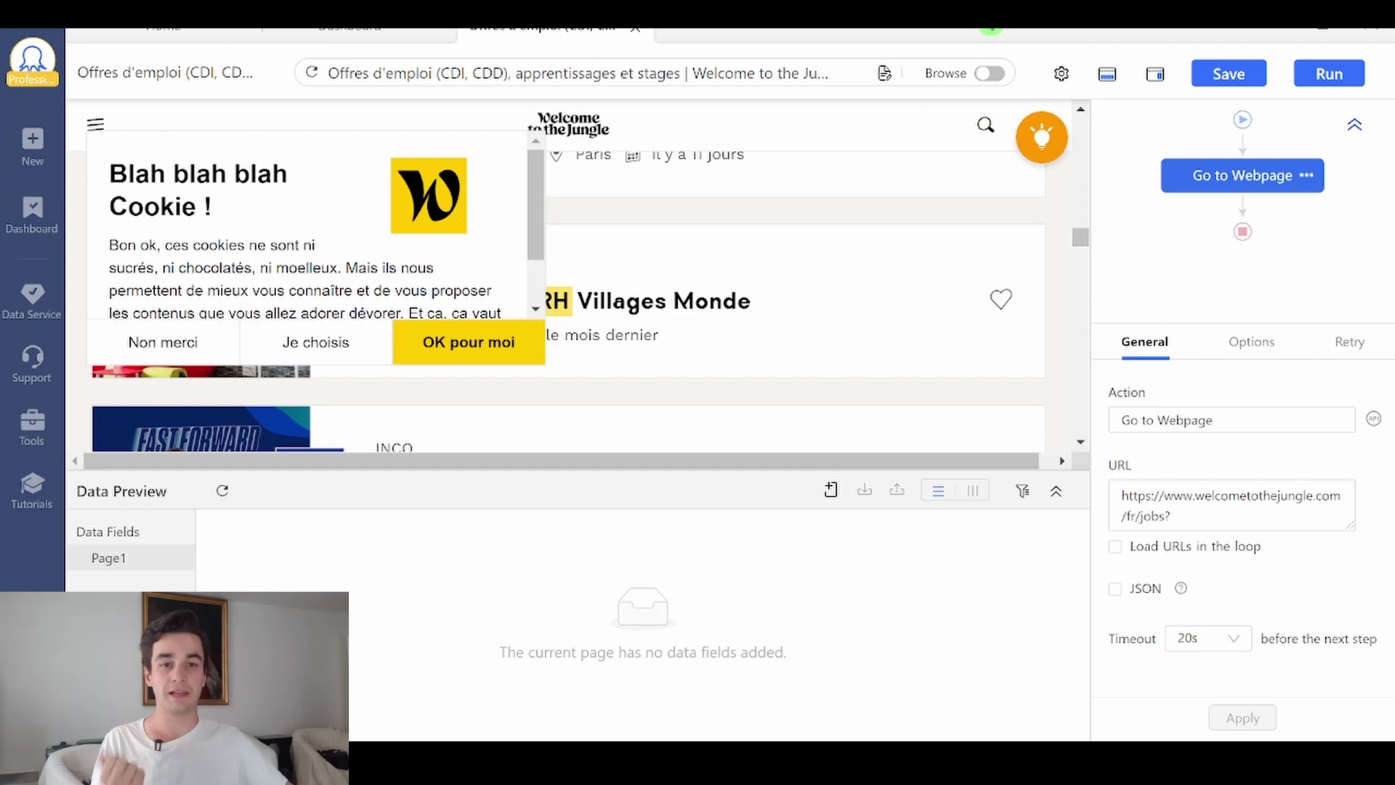
left_click(991, 73)
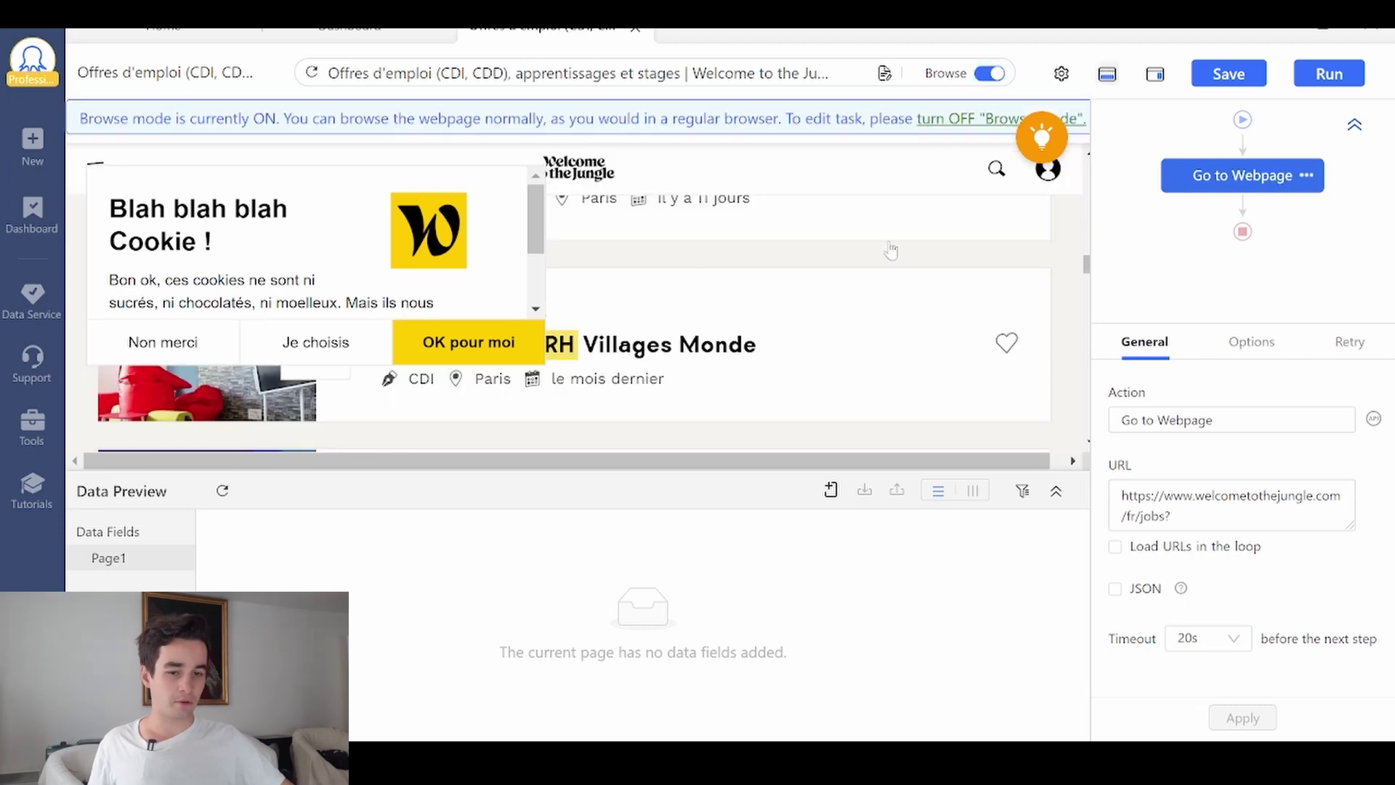
left_click(985, 76)
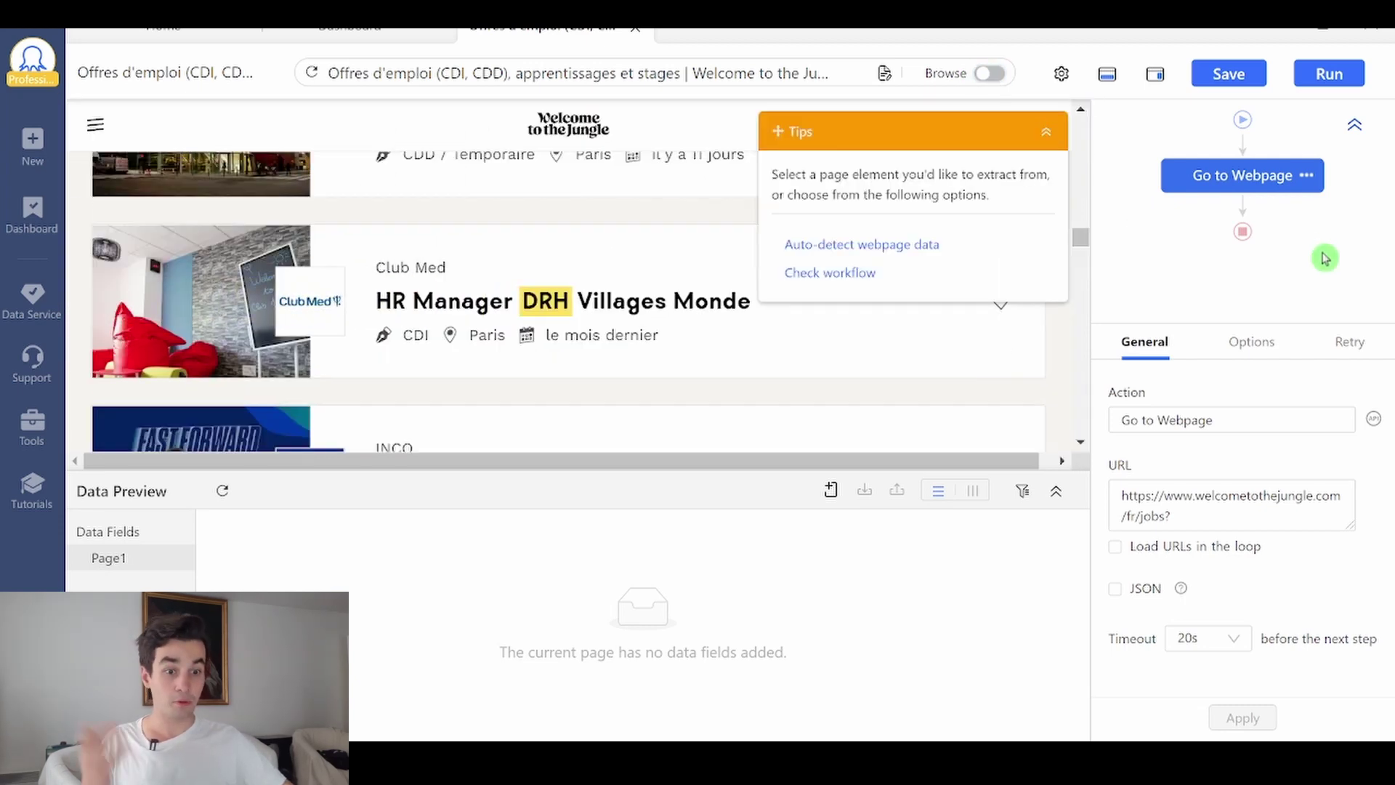
Set the Go to Webpage action to use the cookie from the current page and apply it.
left_click(1236, 346)
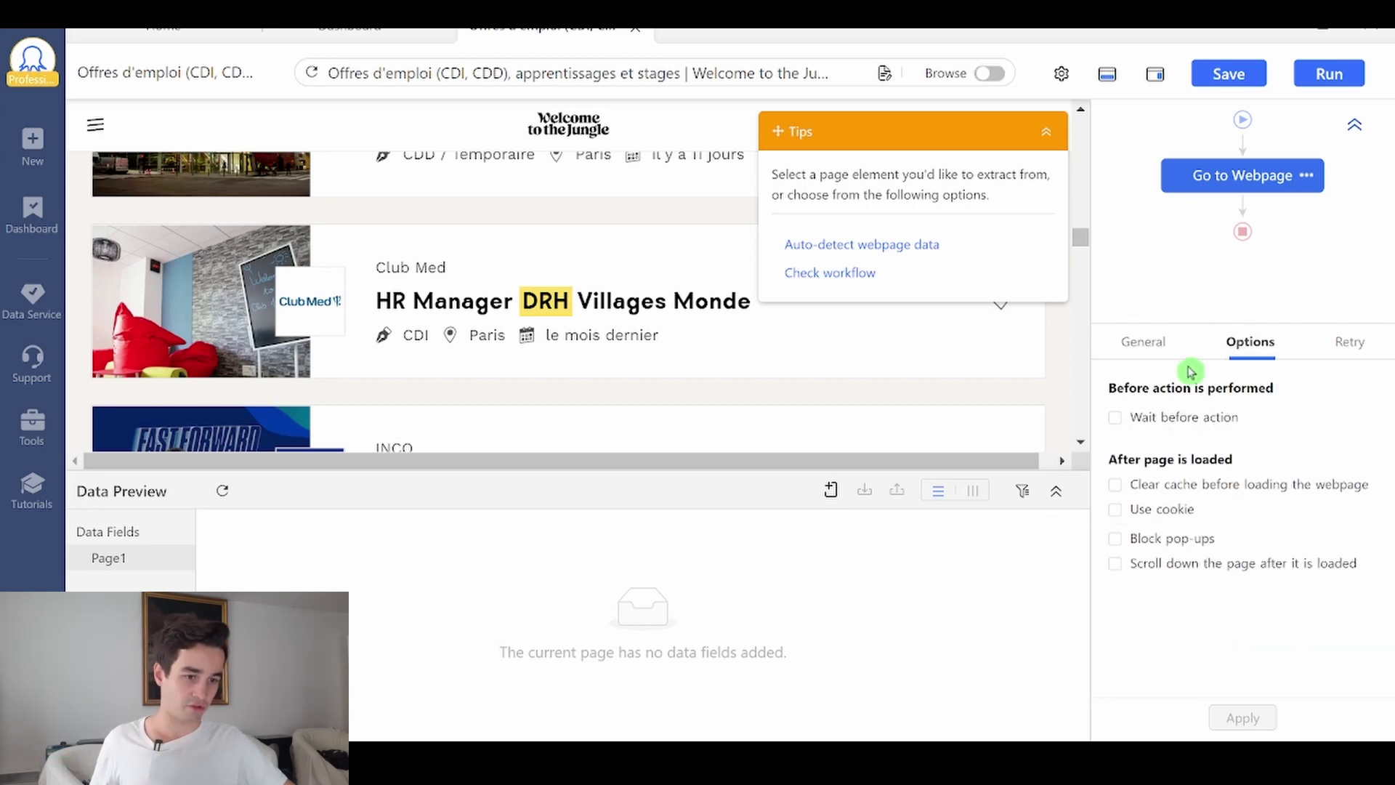
left_click(1156, 510)
left_click(1228, 570)
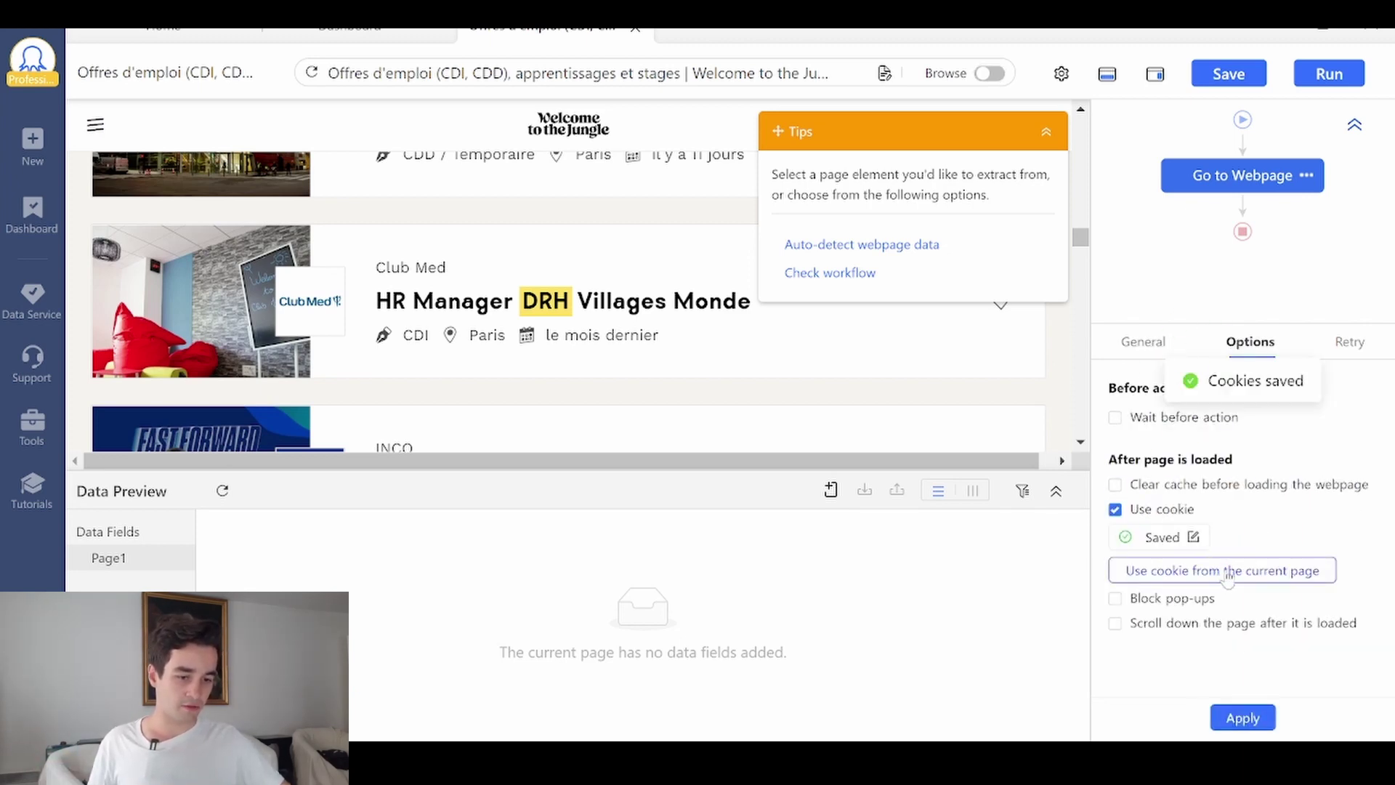
left_click(1241, 718)
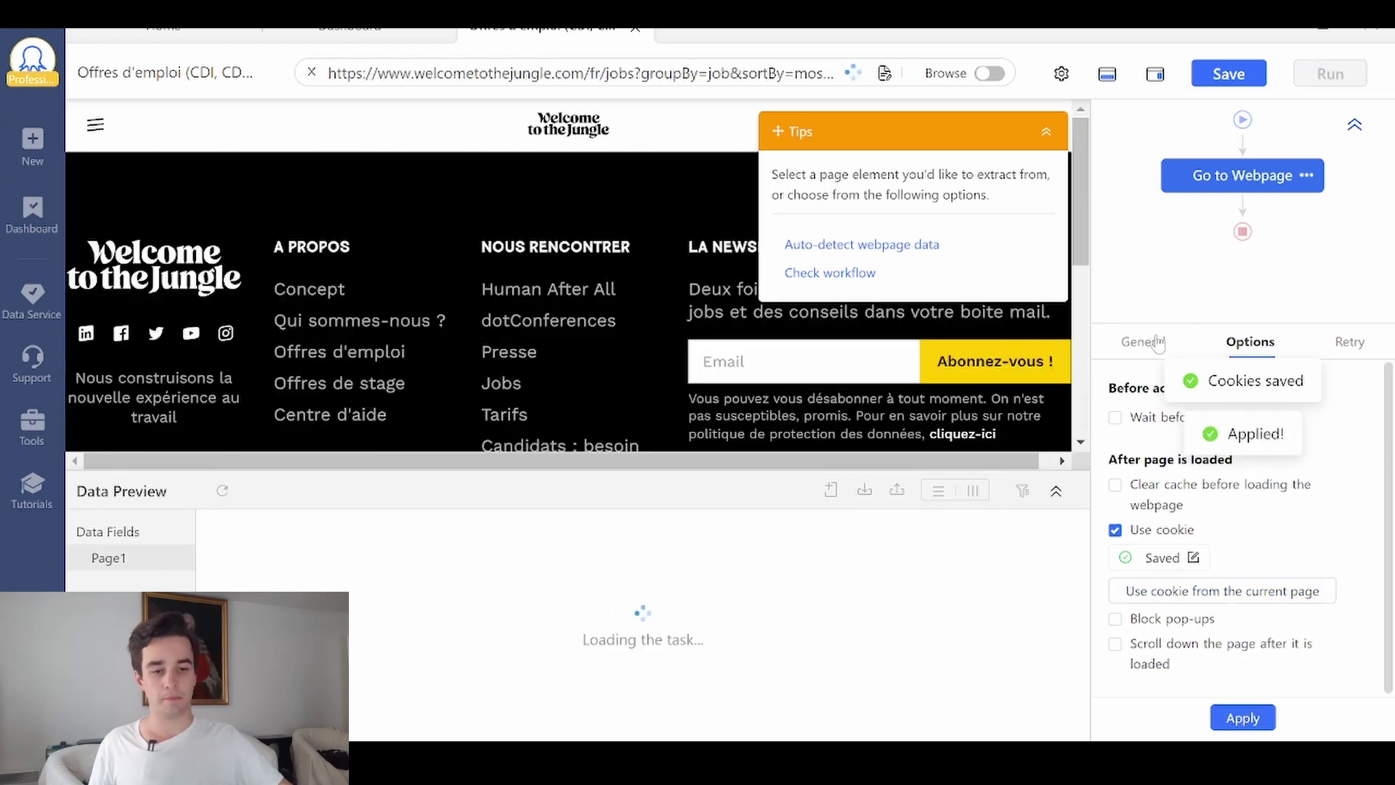
Set the Go to Webpage action's timeout to 120s and apply it.
left_click(1145, 349)
left_click(1195, 642)
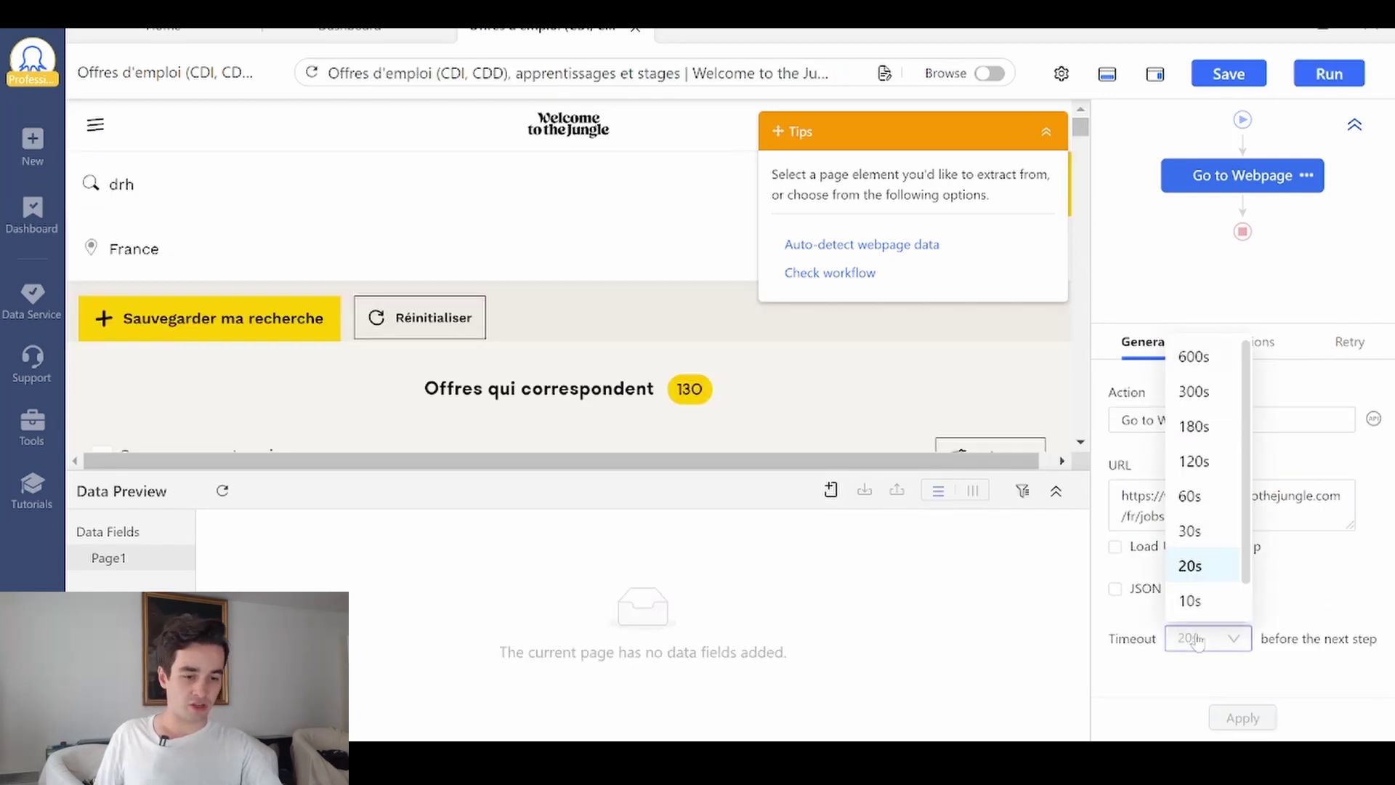
left_click(1192, 460)
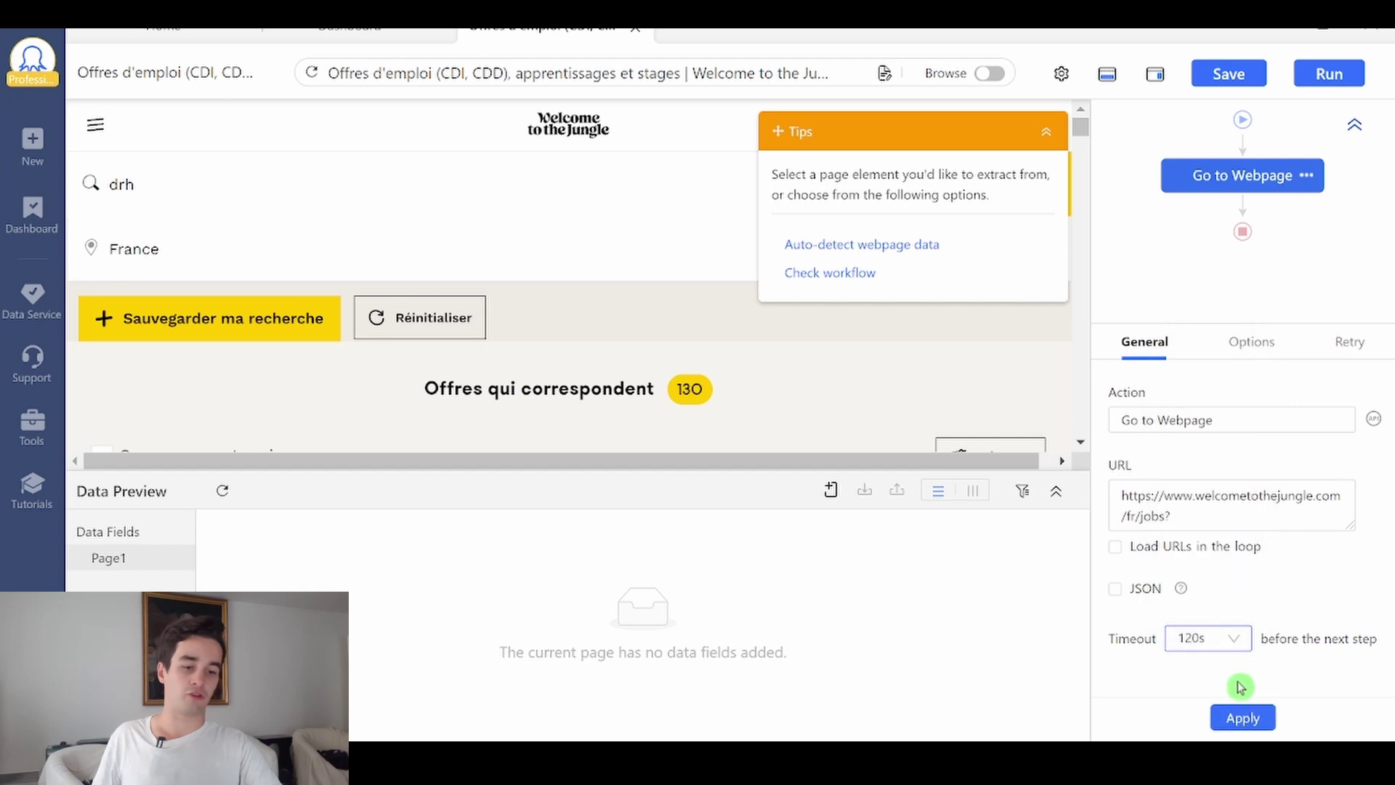
left_click(1241, 718)
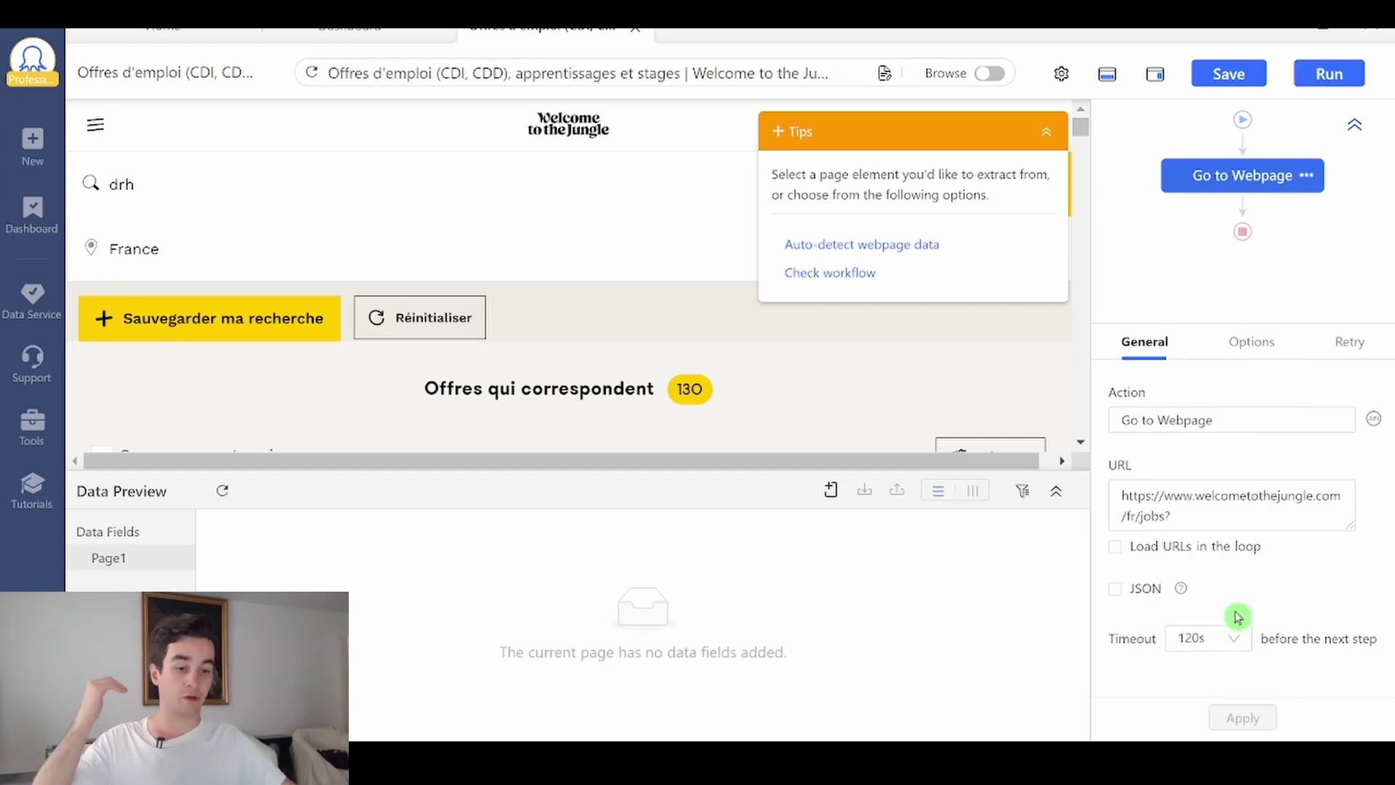
left_click(1228, 641)
left_click(1181, 692)
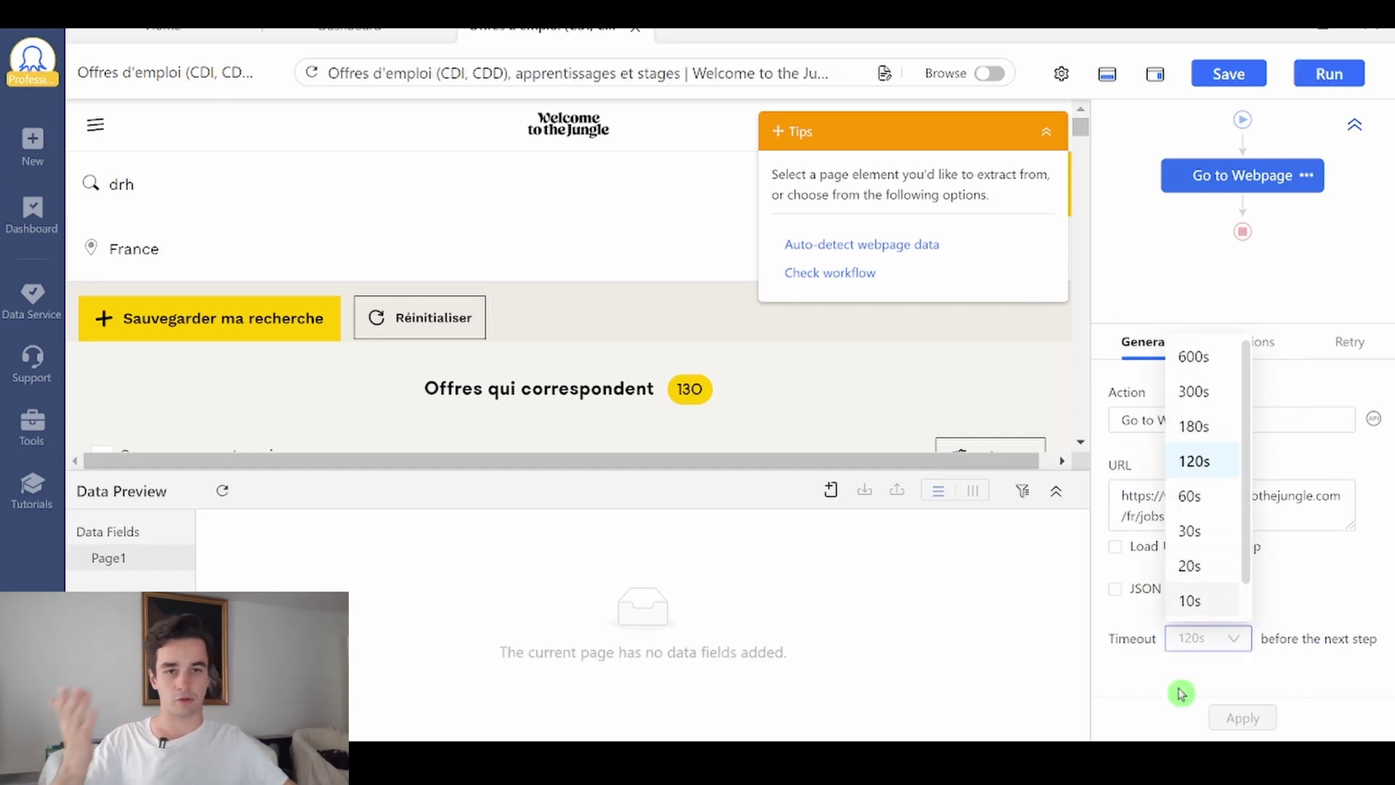
left_click(1152, 681)
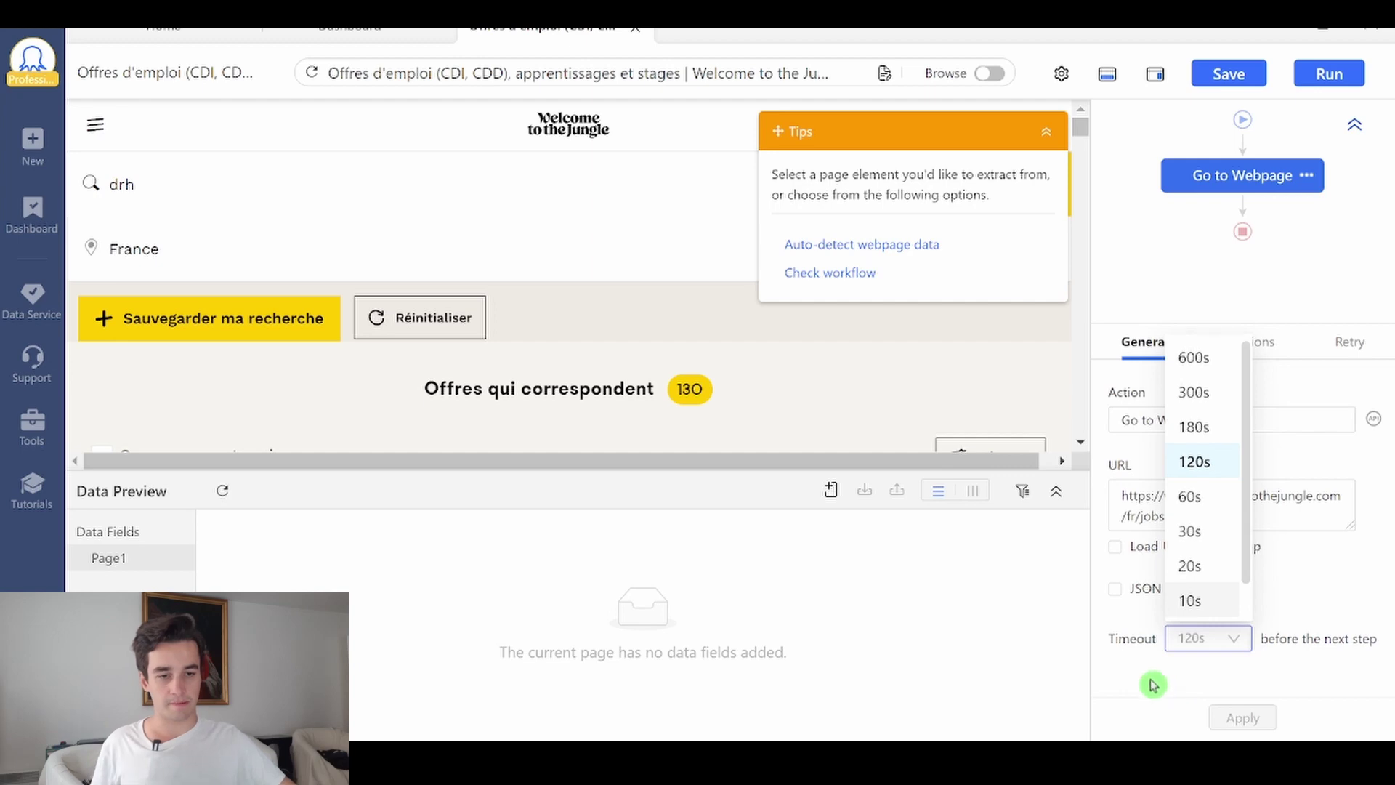
Look through the offers on the loaded results page and the pagination beneath them.
left_click(1047, 132)
left_click(1086, 131)
left_click_drag(1085, 131, 1025, 411)
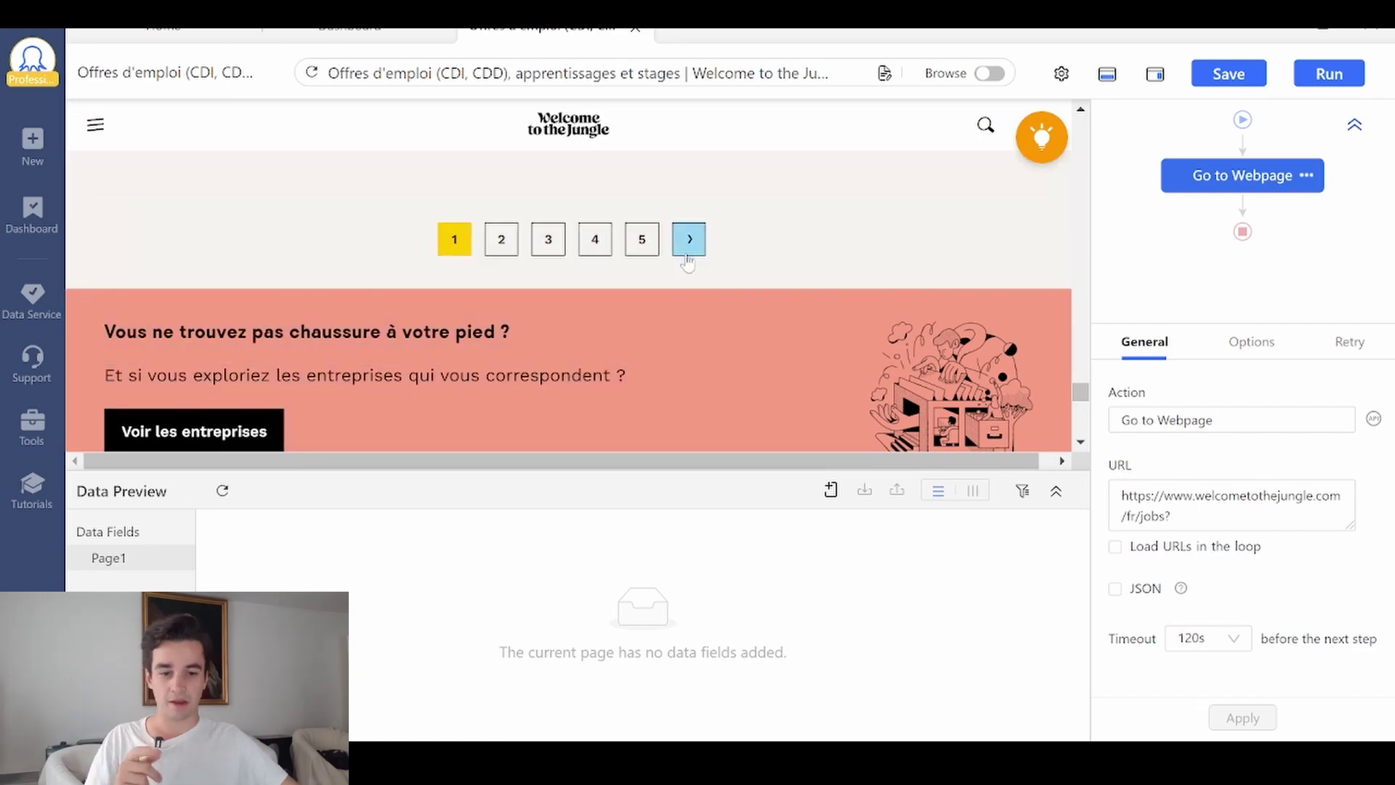
scroll(538, 308, "up", 10)
scroll(538, 309, "up", 10)
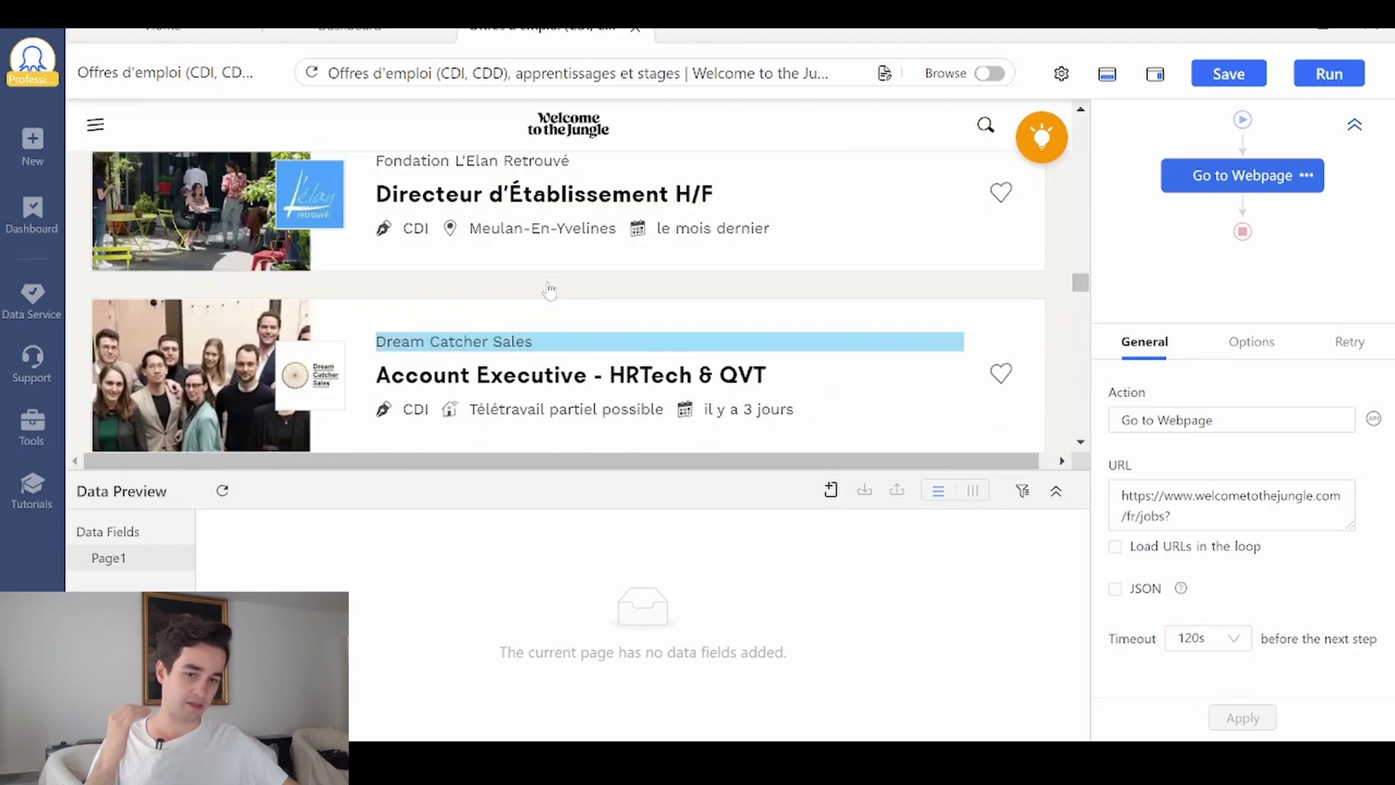
scroll(514, 260, "up", 8)
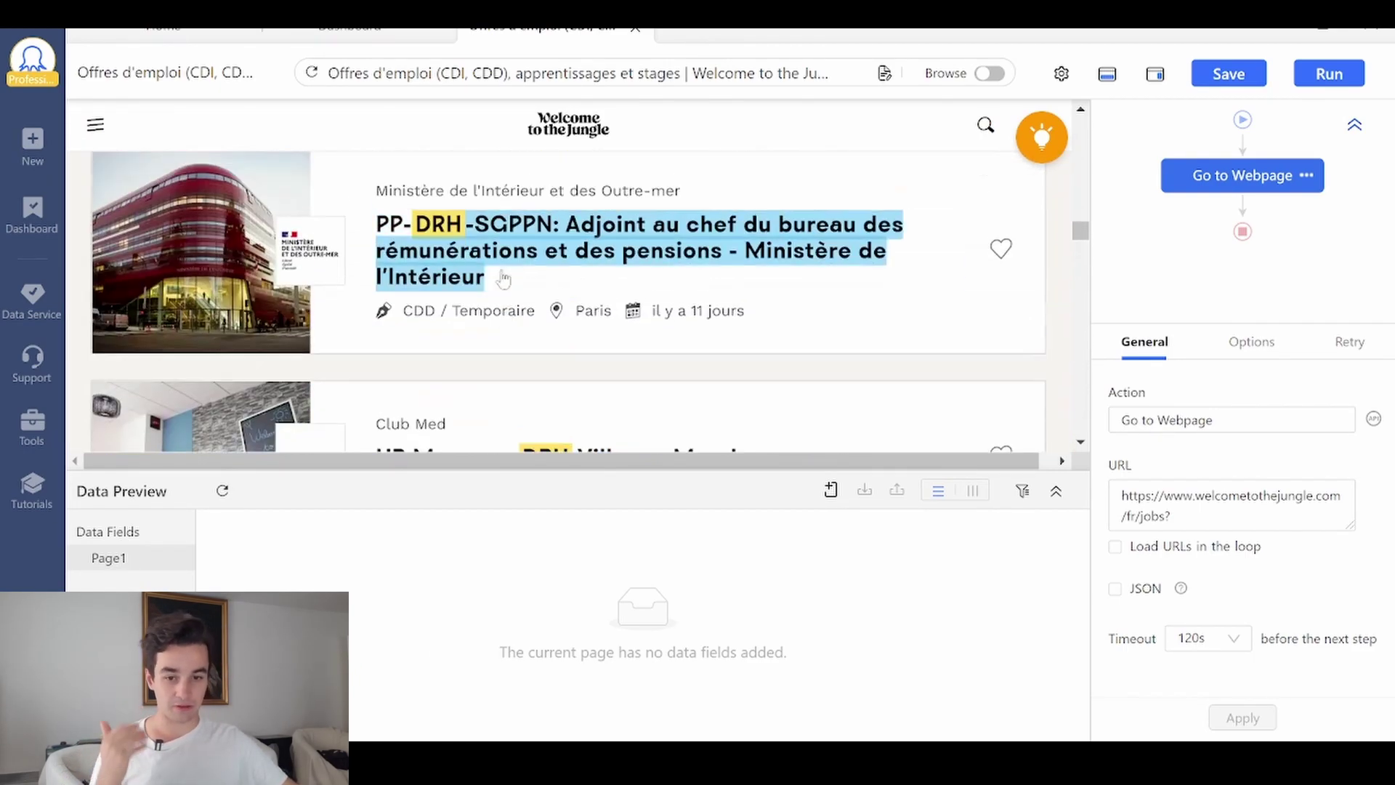
scroll(520, 309, "down", 2)
scroll(521, 309, "down", 5)
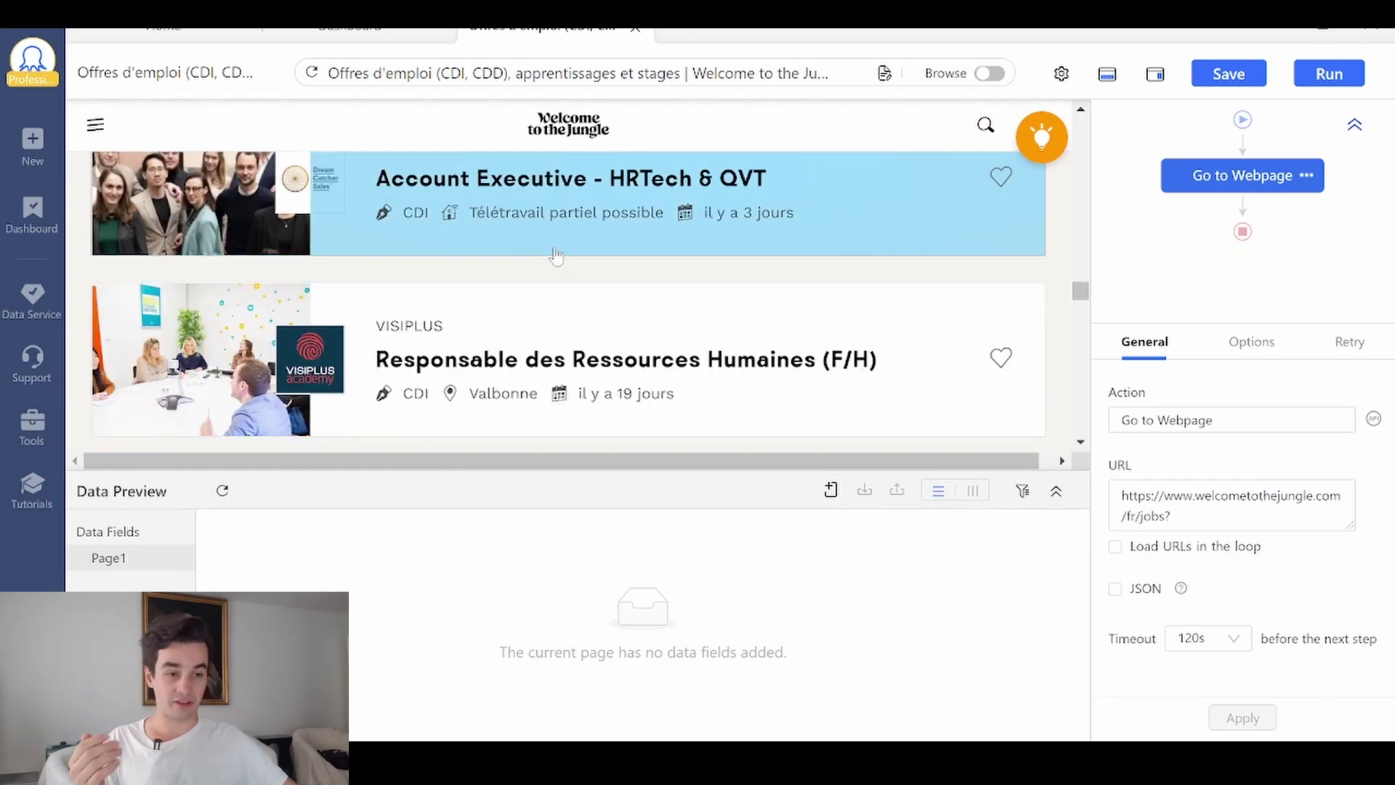
scroll(555, 256, "down", 6)
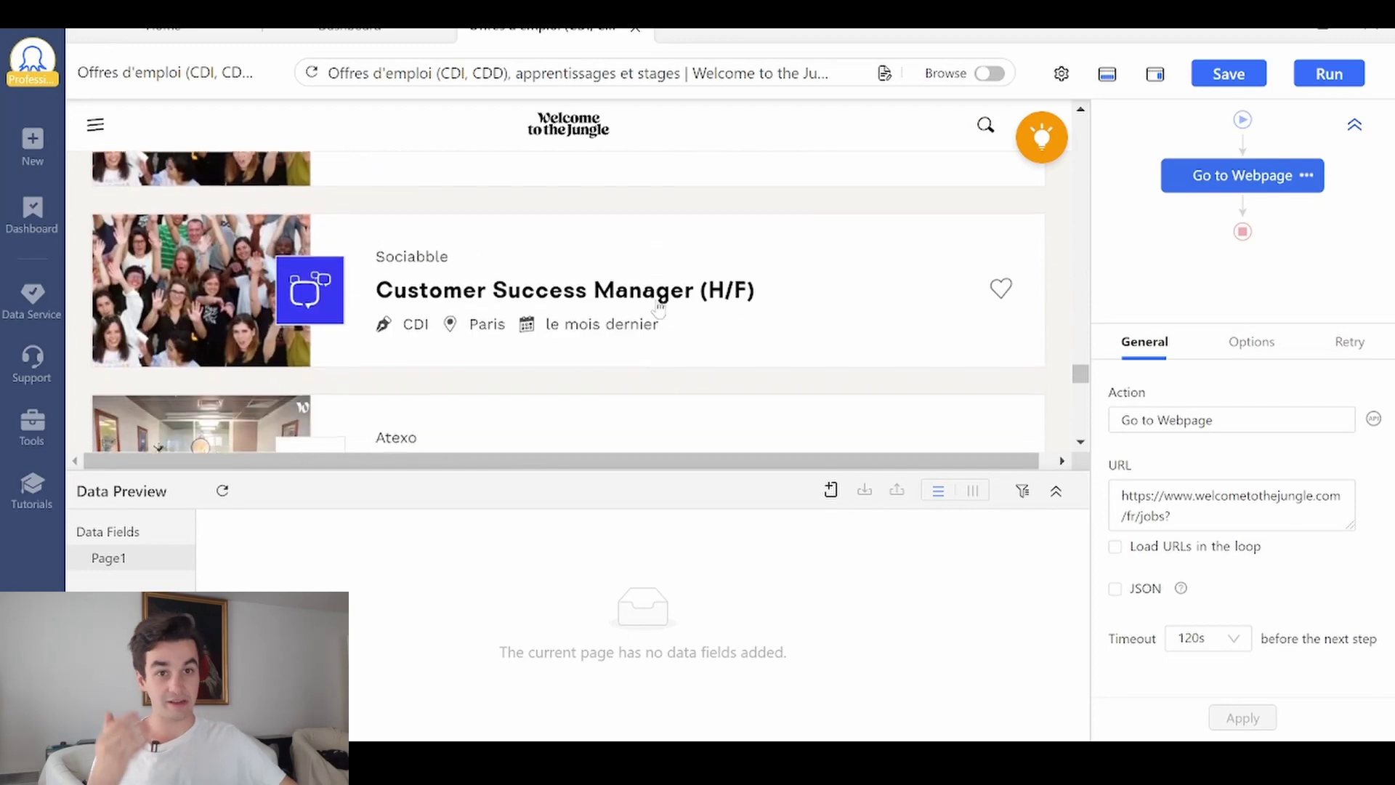
scroll(659, 308, "down", 5)
scroll(659, 308, "up", 2)
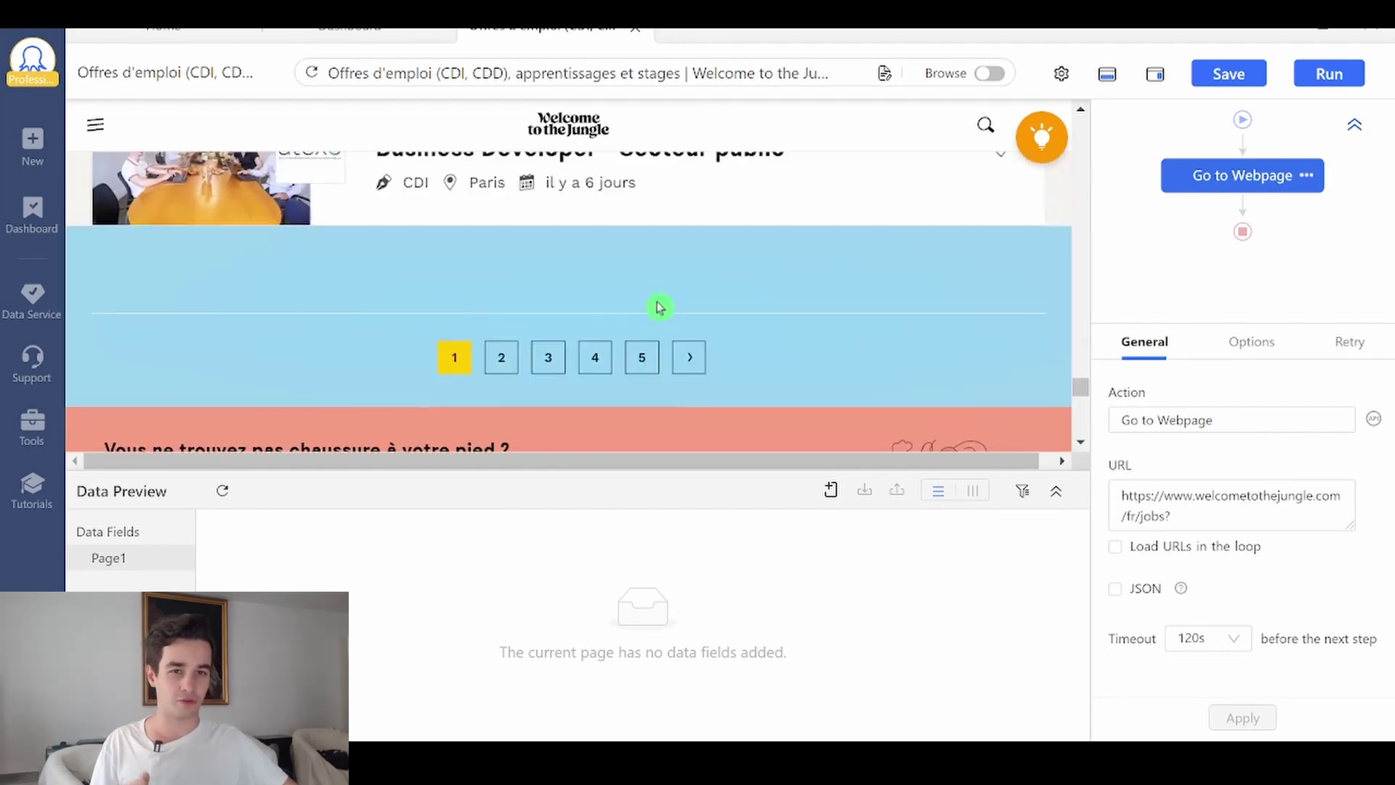
Create a pagination loop from the next-page arrow with Loop click single URL.
scroll(659, 308, "down", 2)
left_click(688, 239)
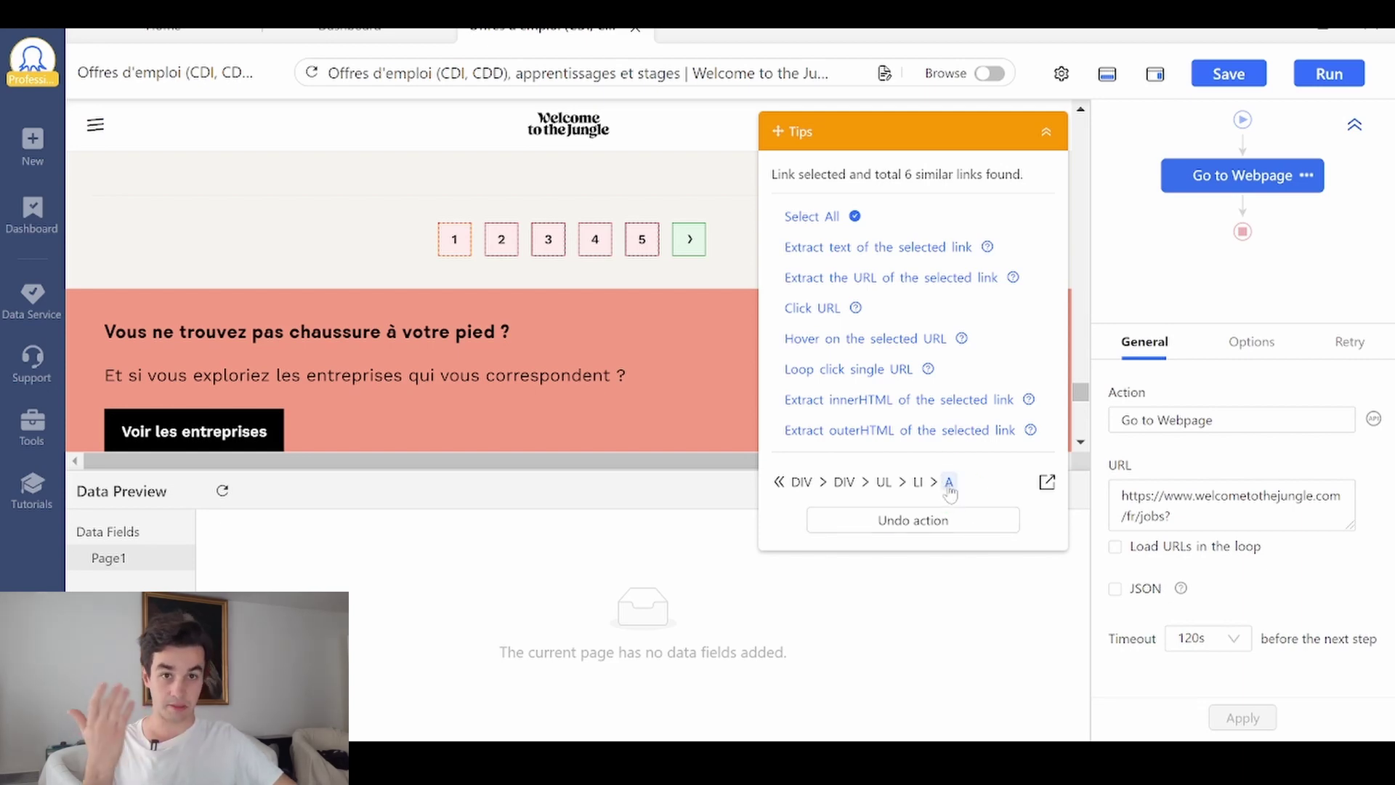
left_click(866, 367)
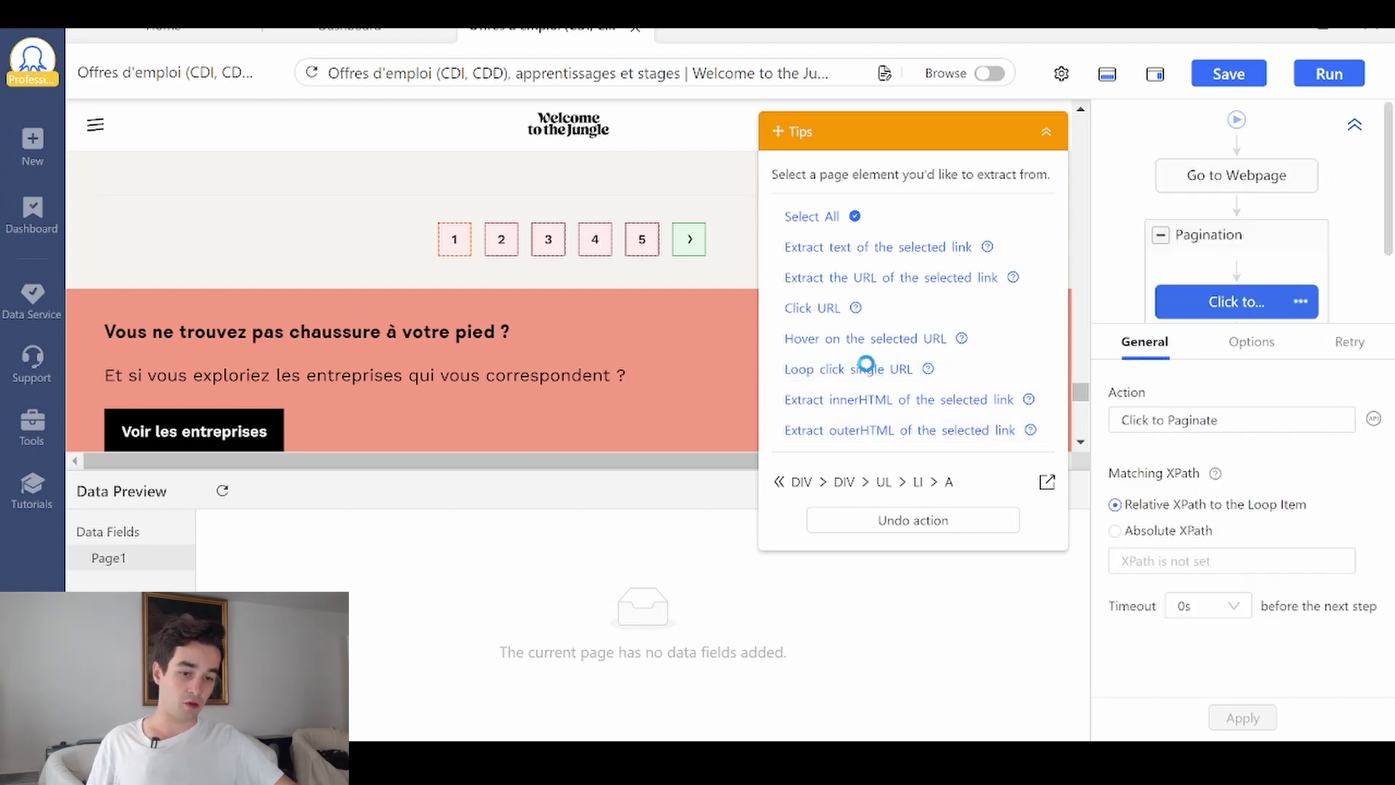
left_click(1047, 131)
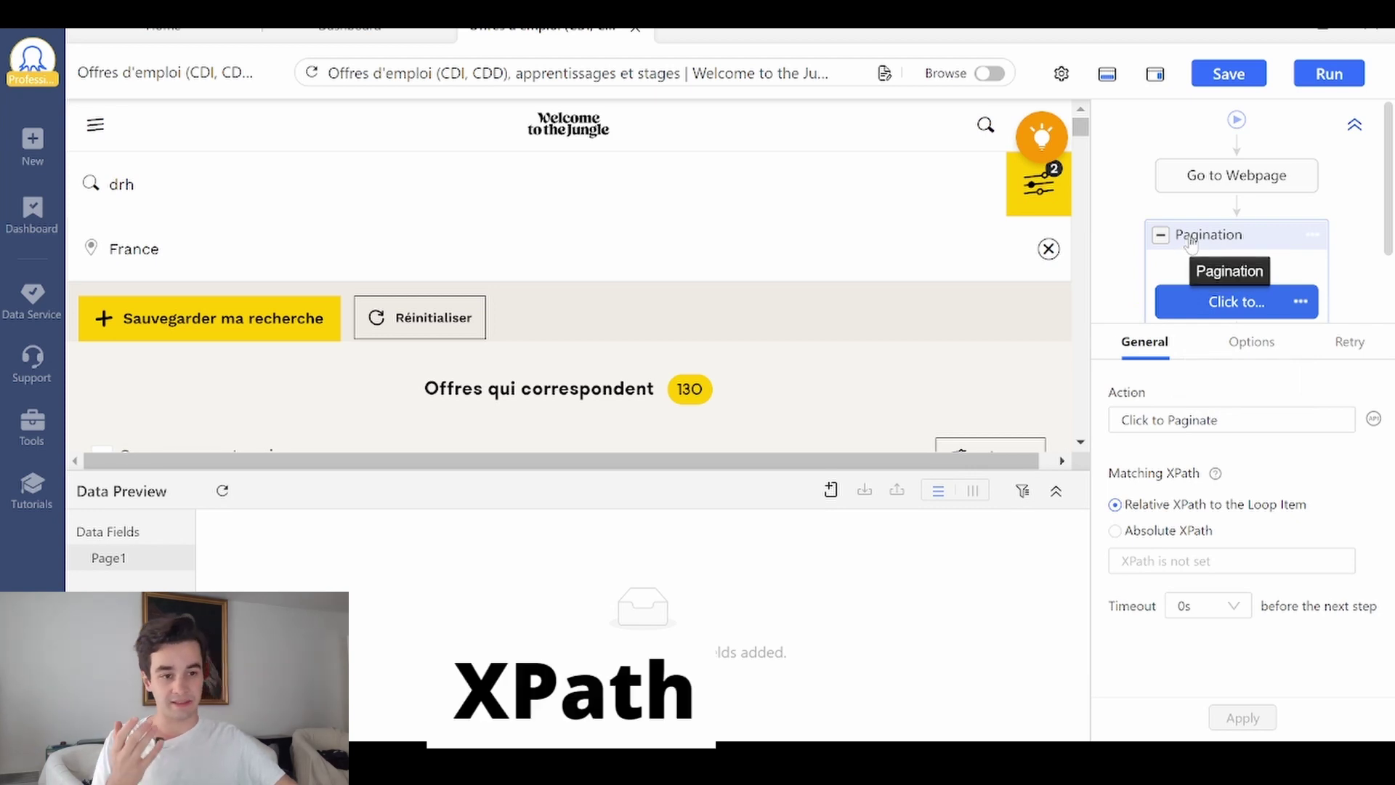
Examine the Pagination loop's matching XPath and browse the offers list towards the pagination.
left_click(1224, 237)
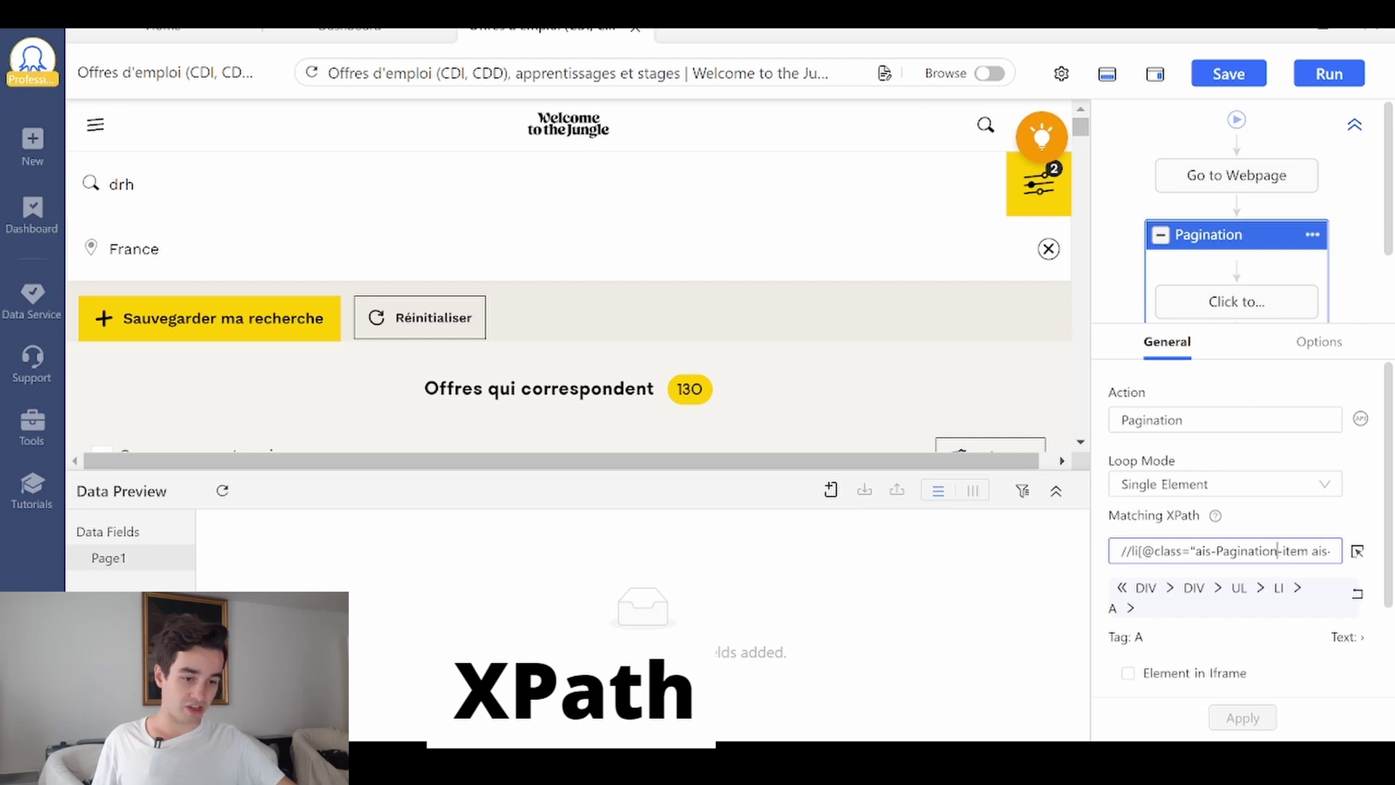
scroll(908, 327, "down", 8)
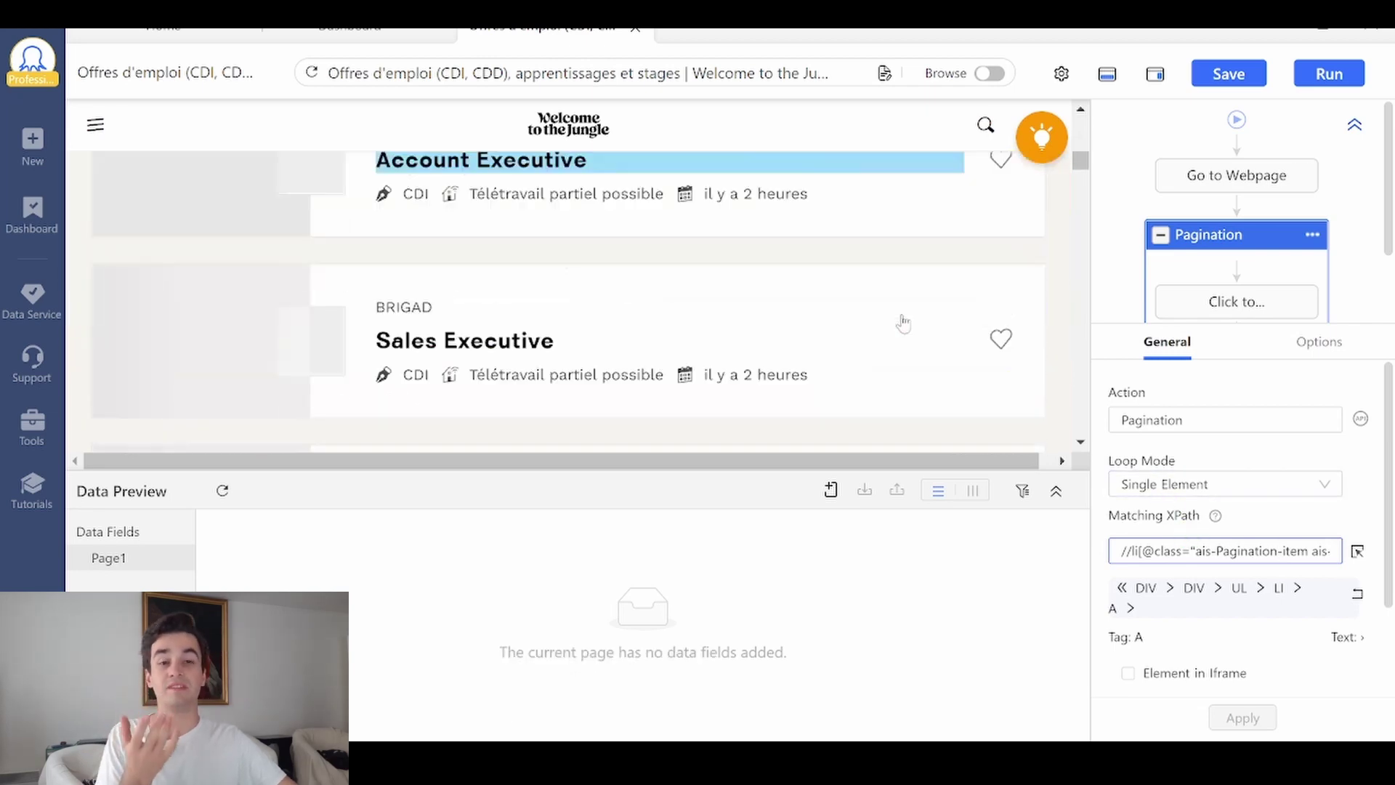
scroll(903, 322, "down", 10)
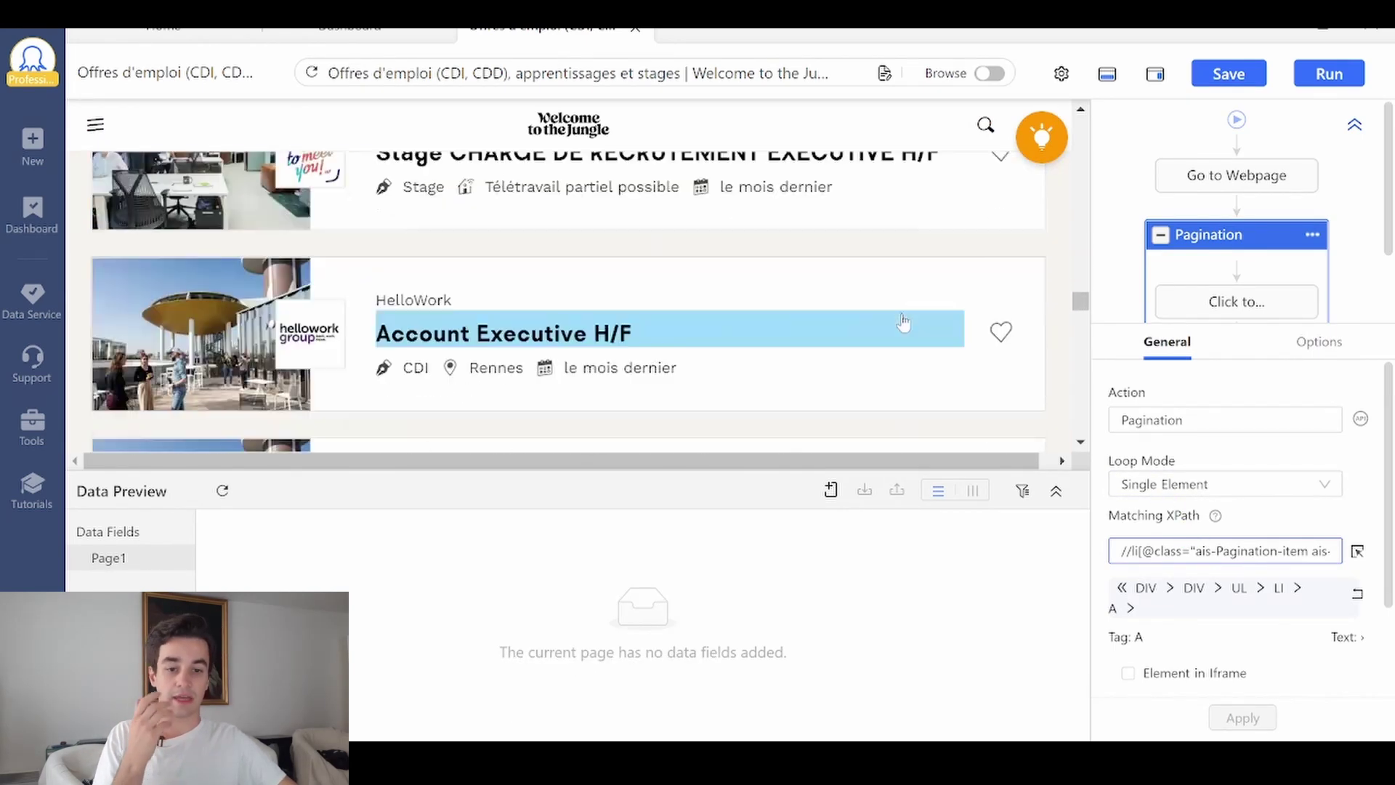
scroll(904, 319, "down", 10)
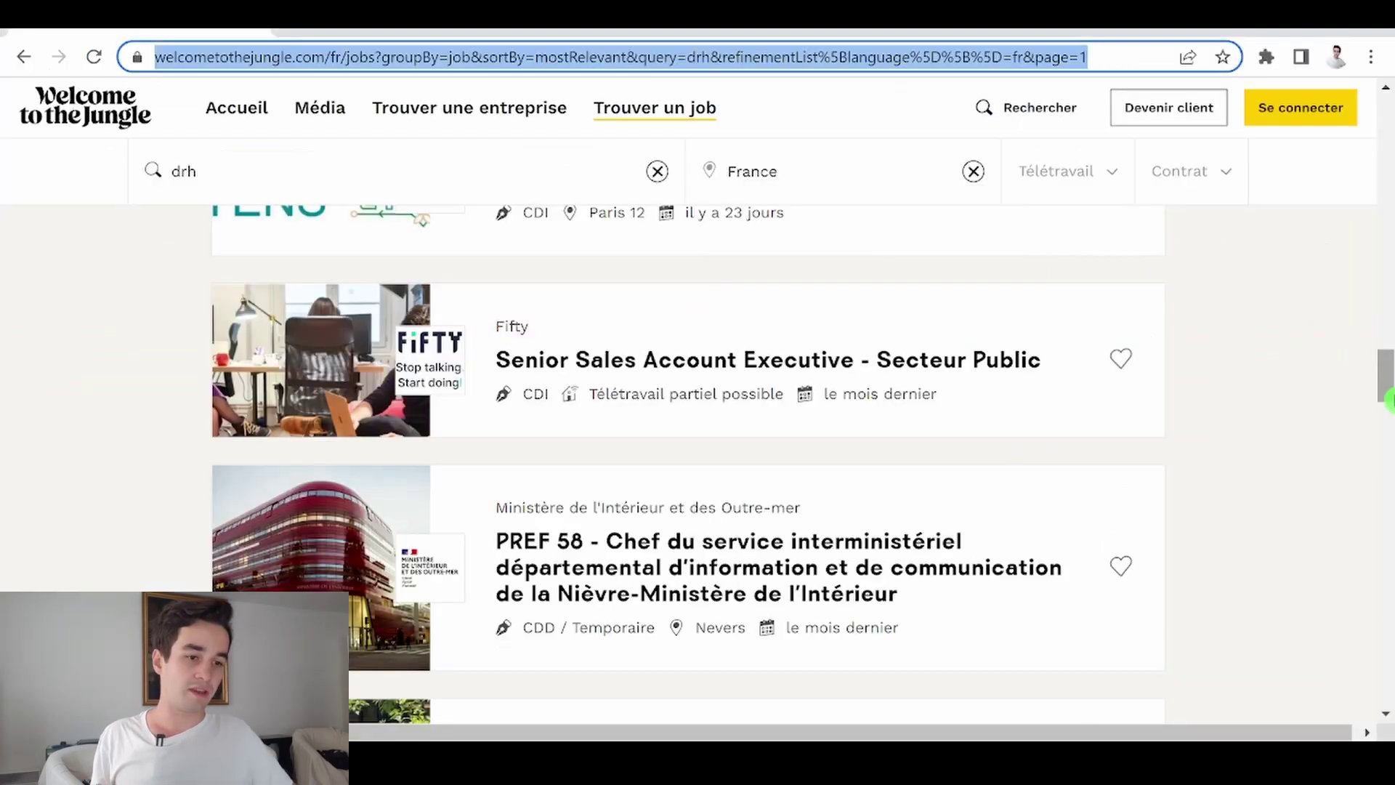
On the results page in Chrome, inspect the section around the pagination with the developer tools.
left_click_drag(1390, 398, 1389, 628)
scroll(1359, 580, "up", 8)
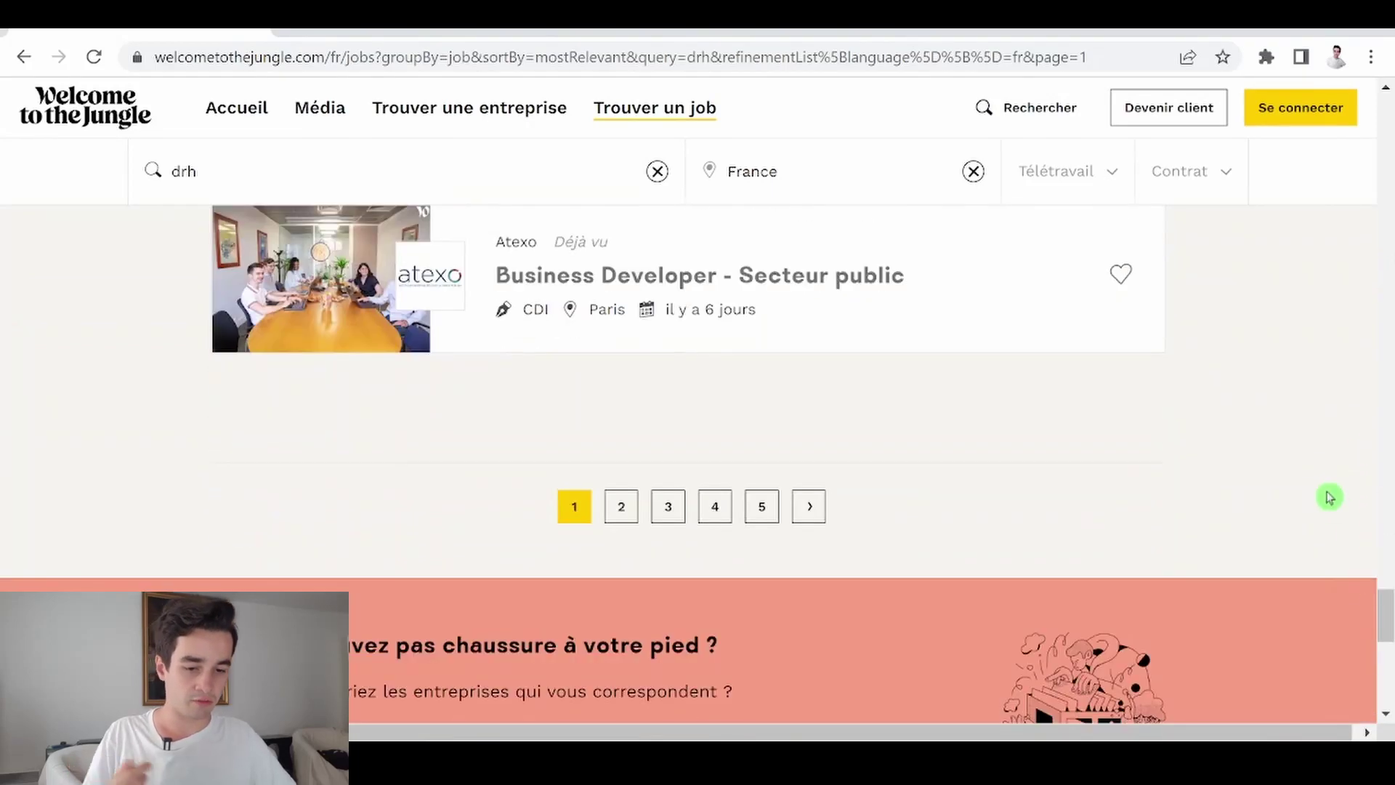
right_click(1071, 545)
left_click(1090, 525)
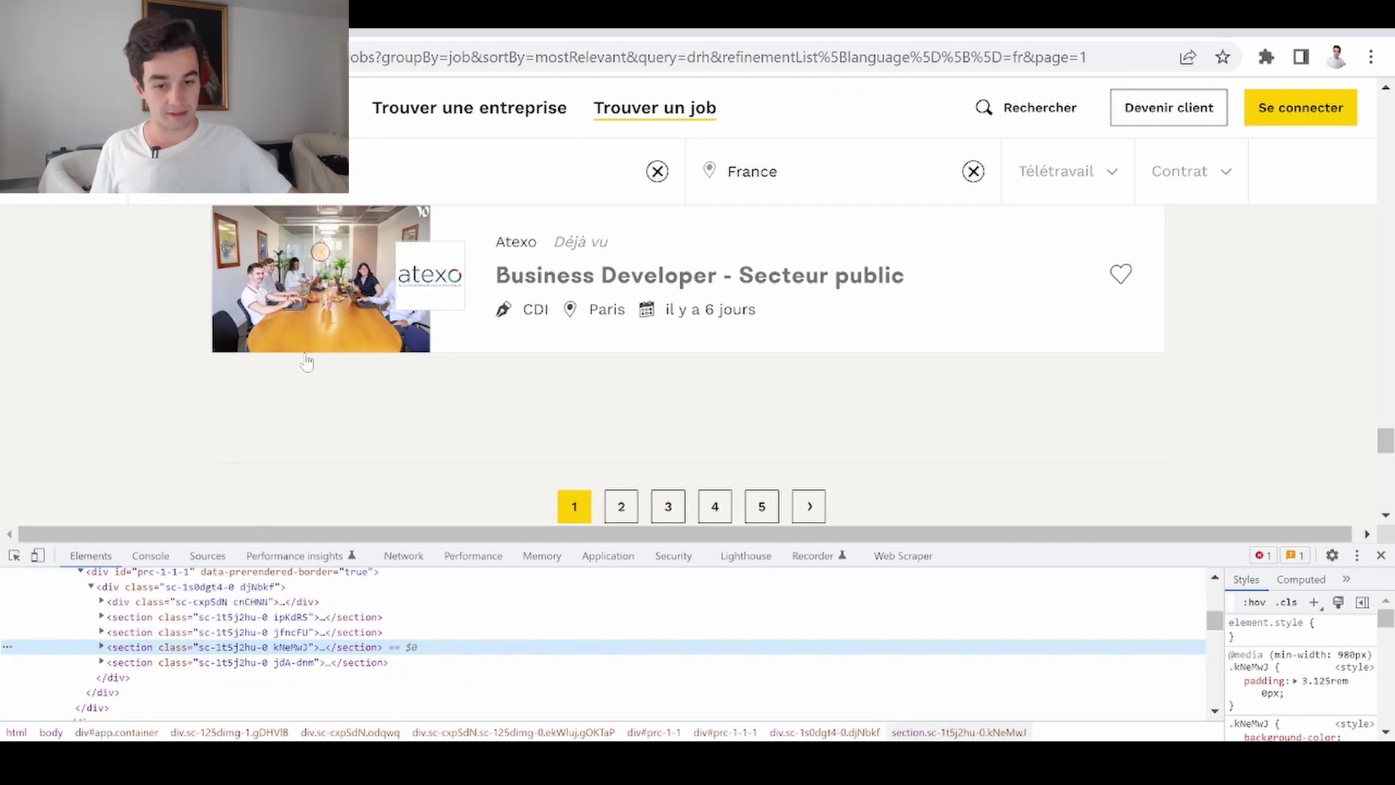
left_click(16, 556)
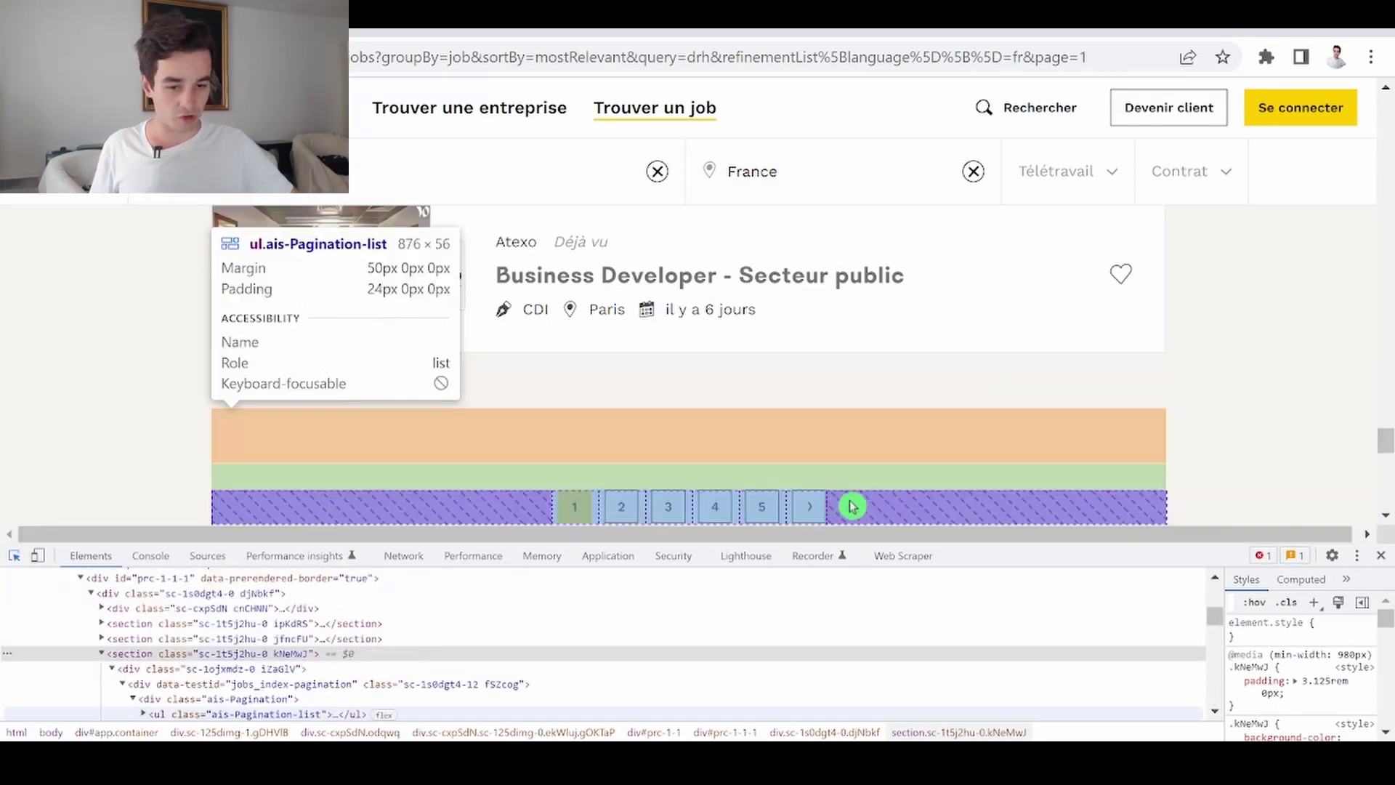
left_click(799, 512)
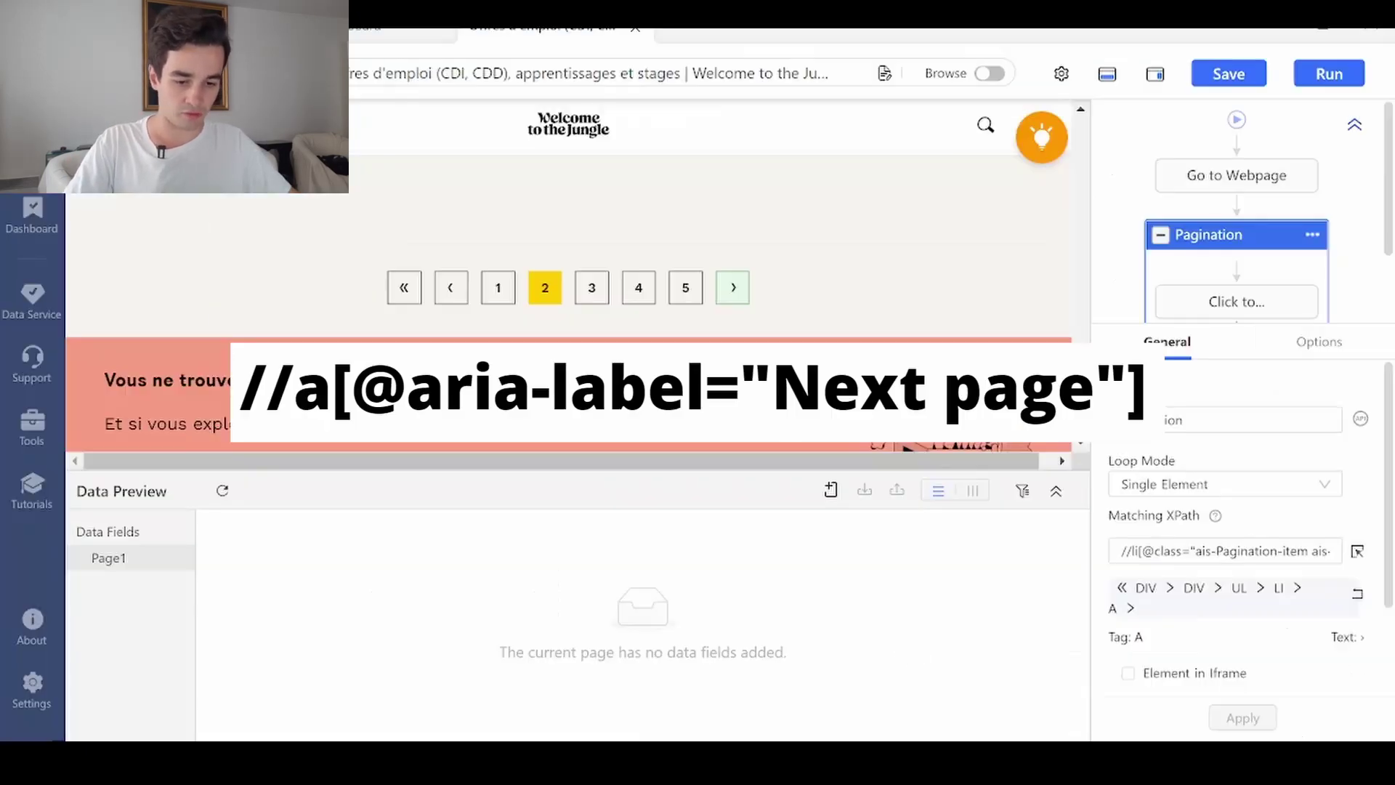
left_click(1248, 542)
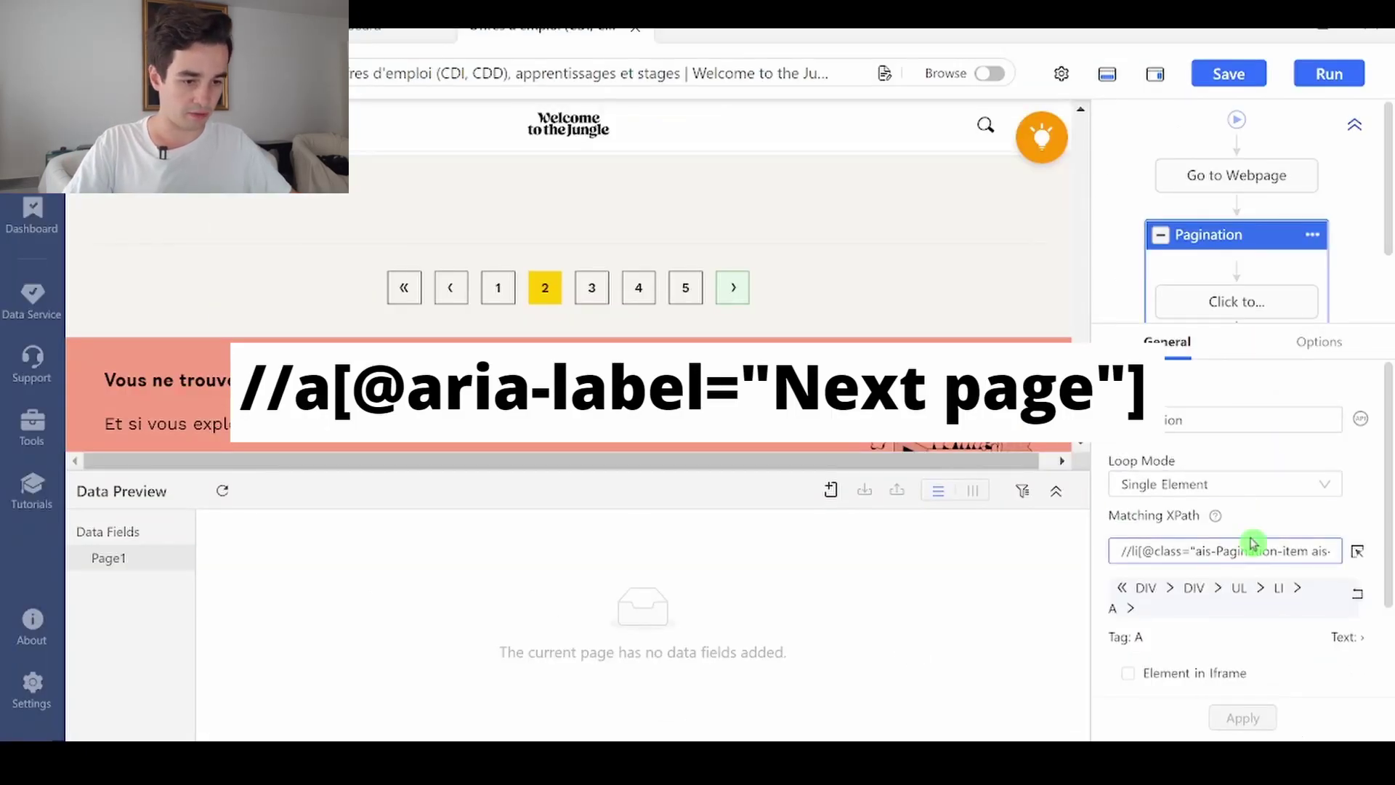
key("ctrl+a")
key("BackSpace")
type("//")
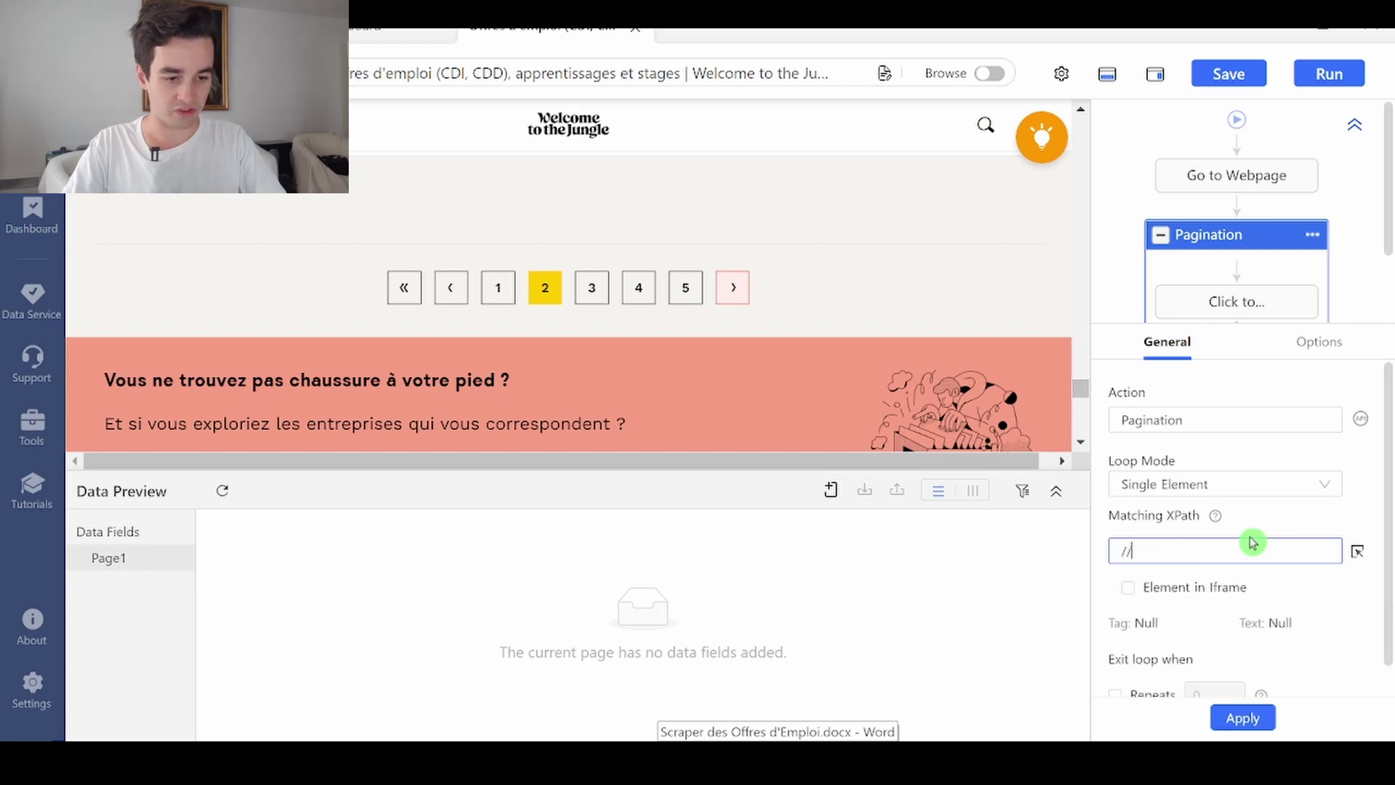
type("a[@")
type("aria-label=\"Next page\"")
type("]")
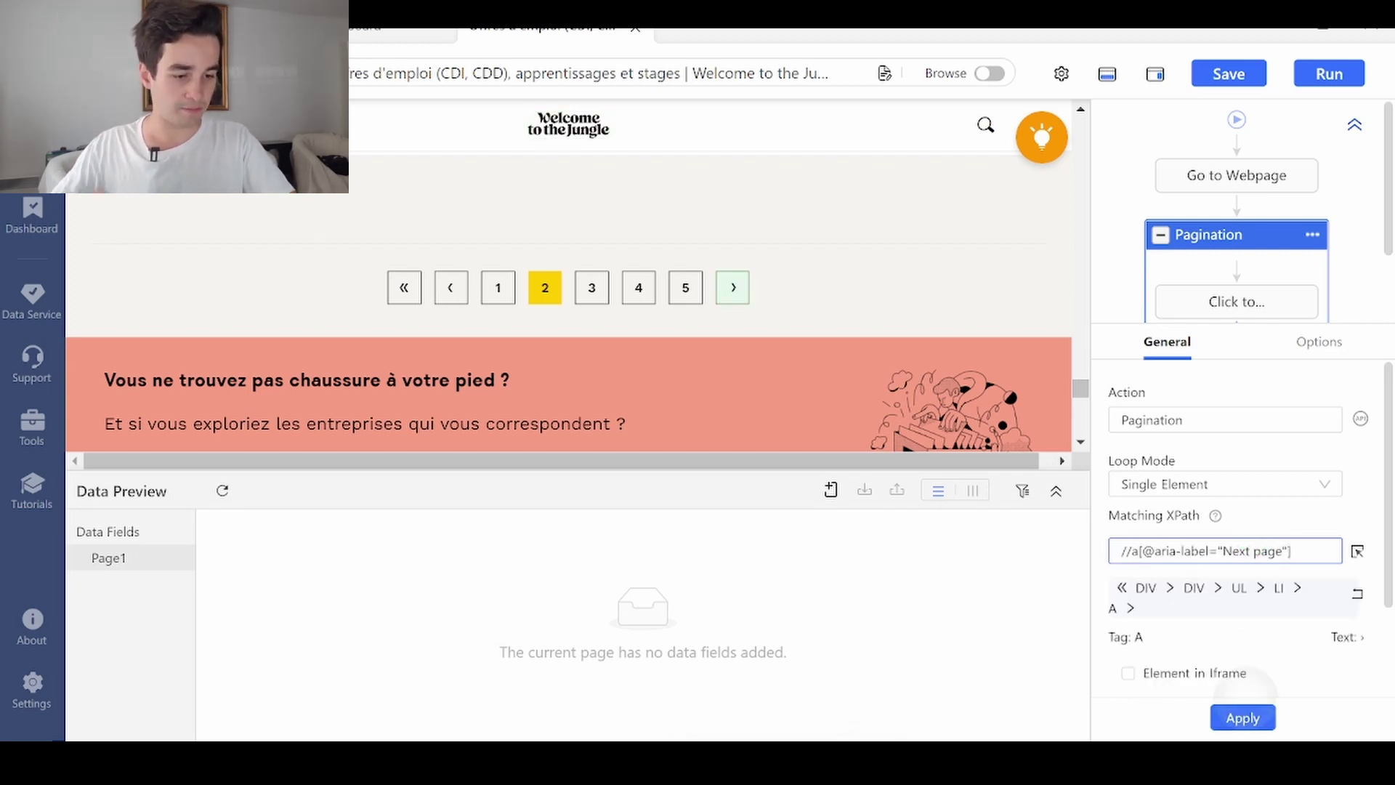
left_click(1243, 718)
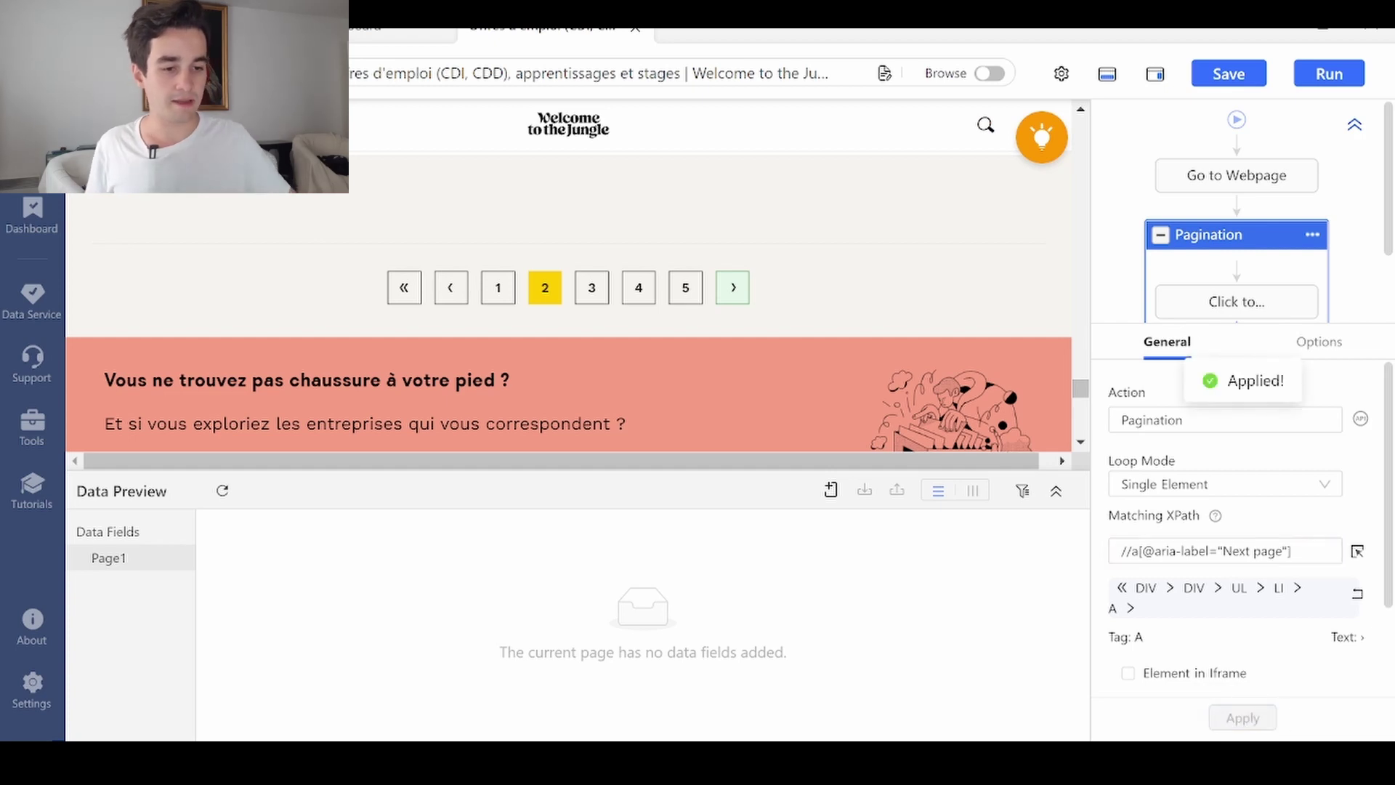
Test the Click to Paginate action on the offers page, and save the task after returning to the Go to Webpage action.
left_click(1233, 302)
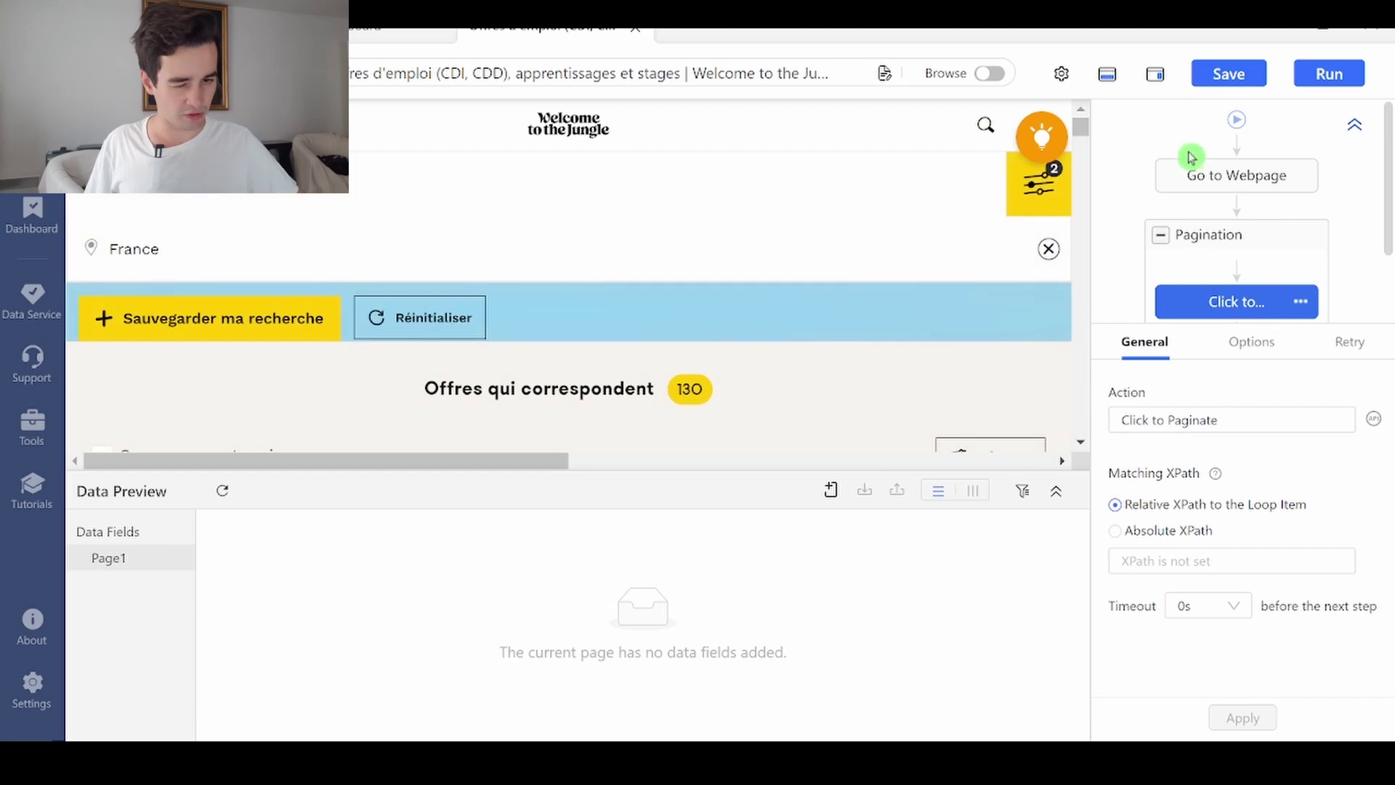
left_click_drag(1081, 134, 779, 301)
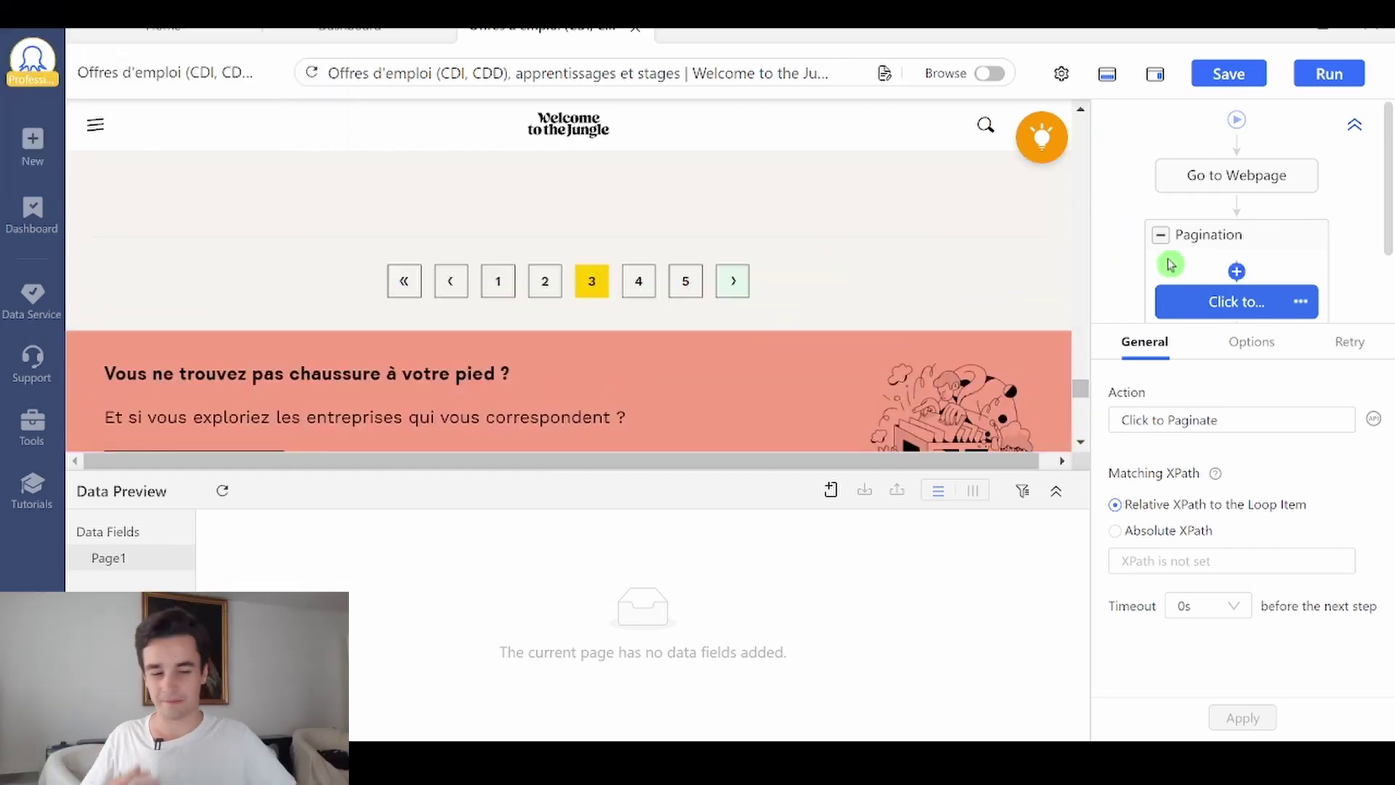
left_click(1198, 183)
left_click(1225, 71)
scroll(695, 377, "down", 5)
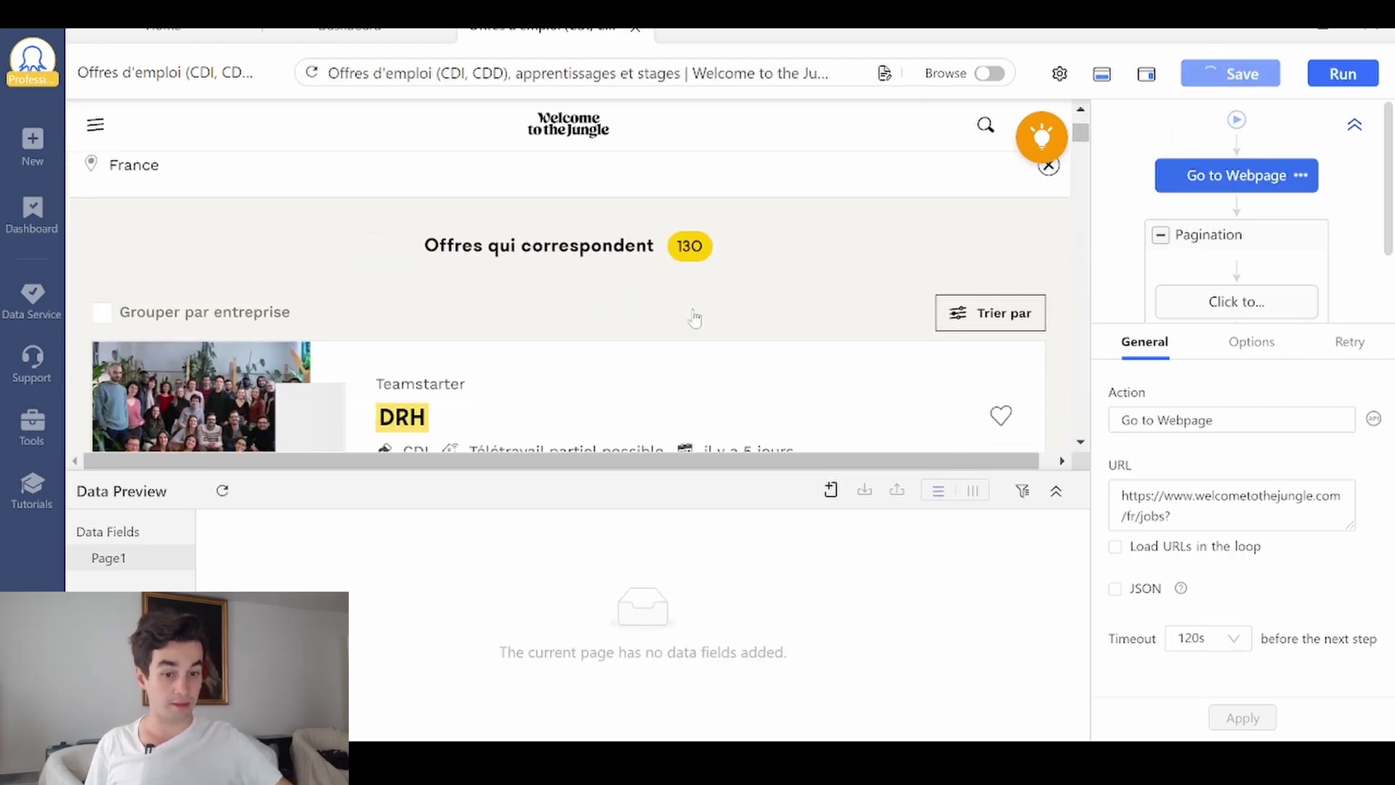
Inside the Pagination loop, select all the job offer cards and extract the text of the selected elements.
left_click(1204, 236)
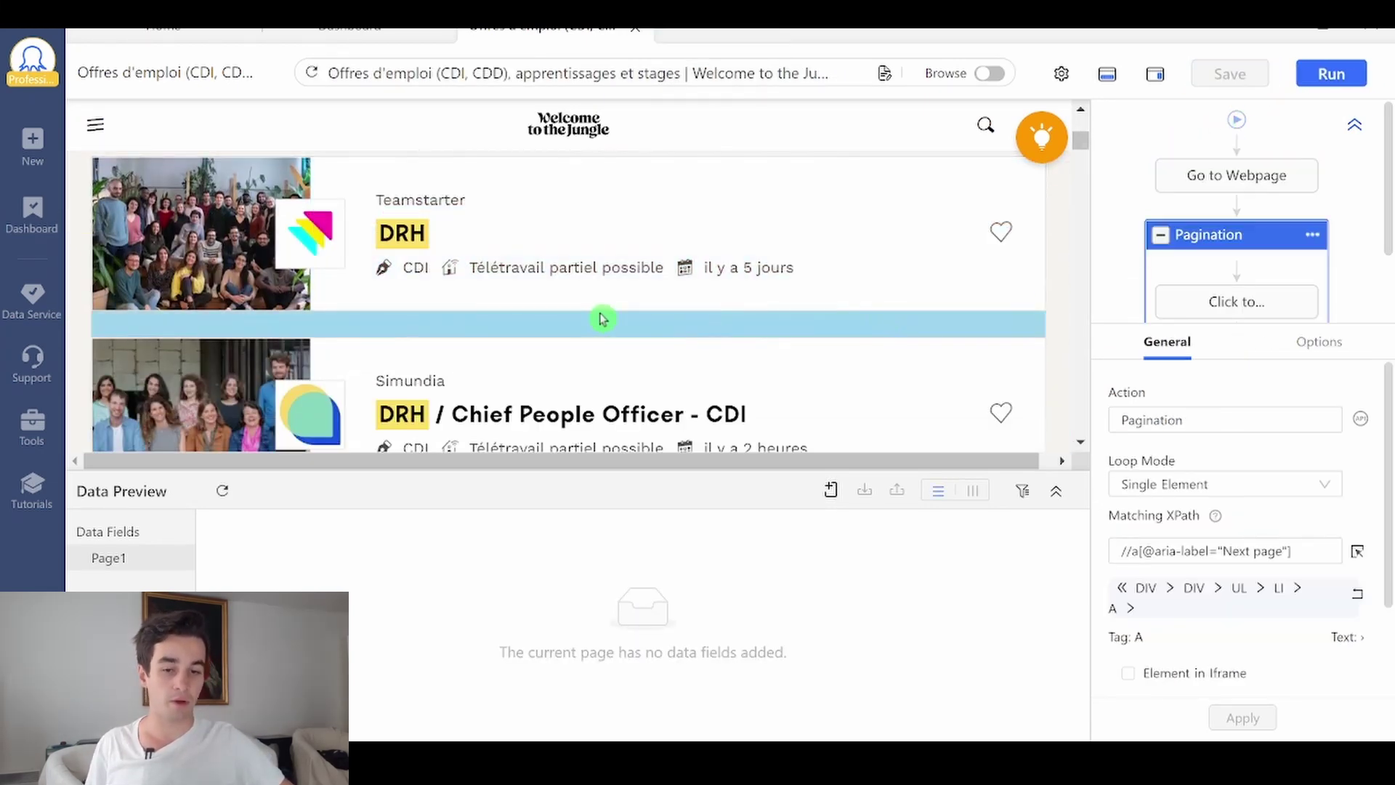
scroll(607, 313, "down", 2)
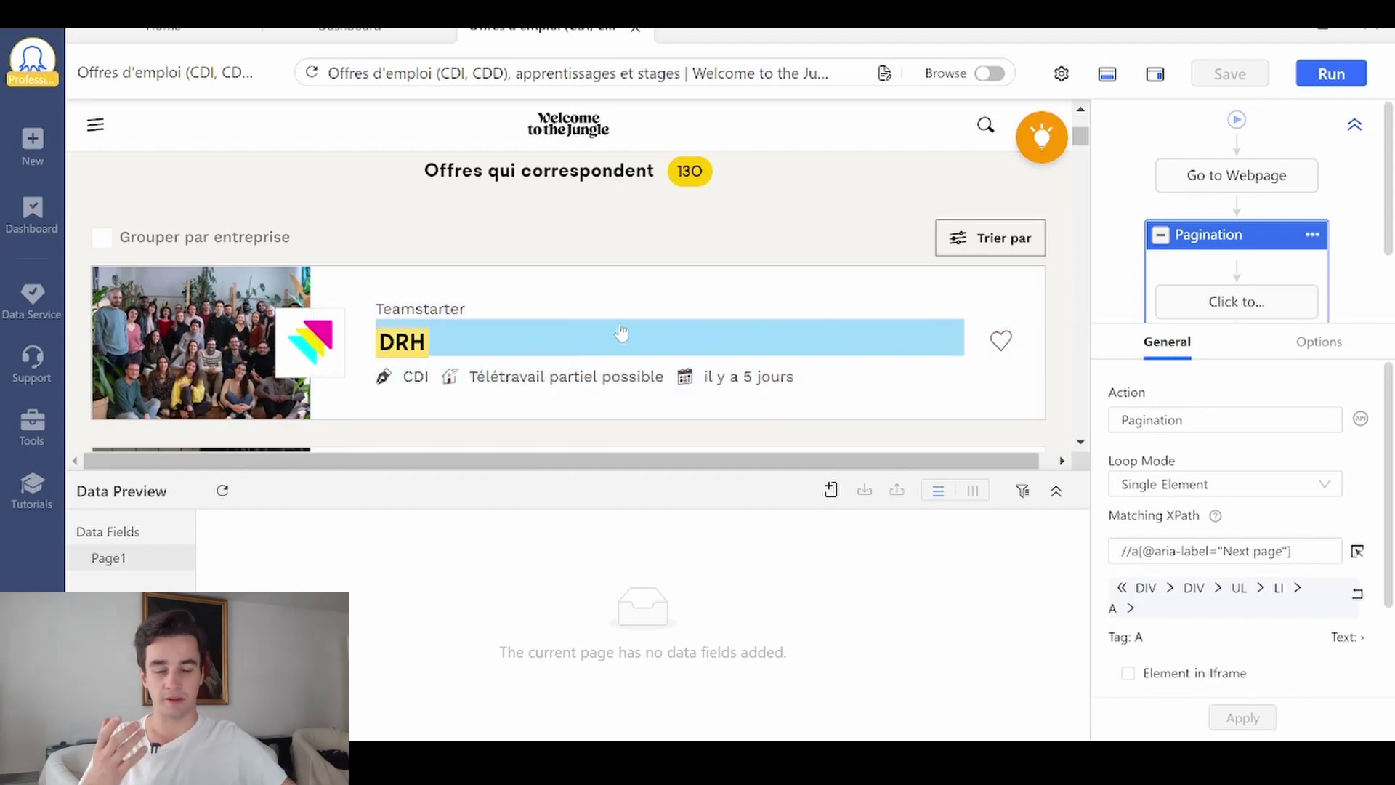
left_click(651, 278)
scroll(652, 279, "down", 2)
scroll(458, 234, "up", 2)
scroll(392, 339, "down", 2)
left_click(393, 341)
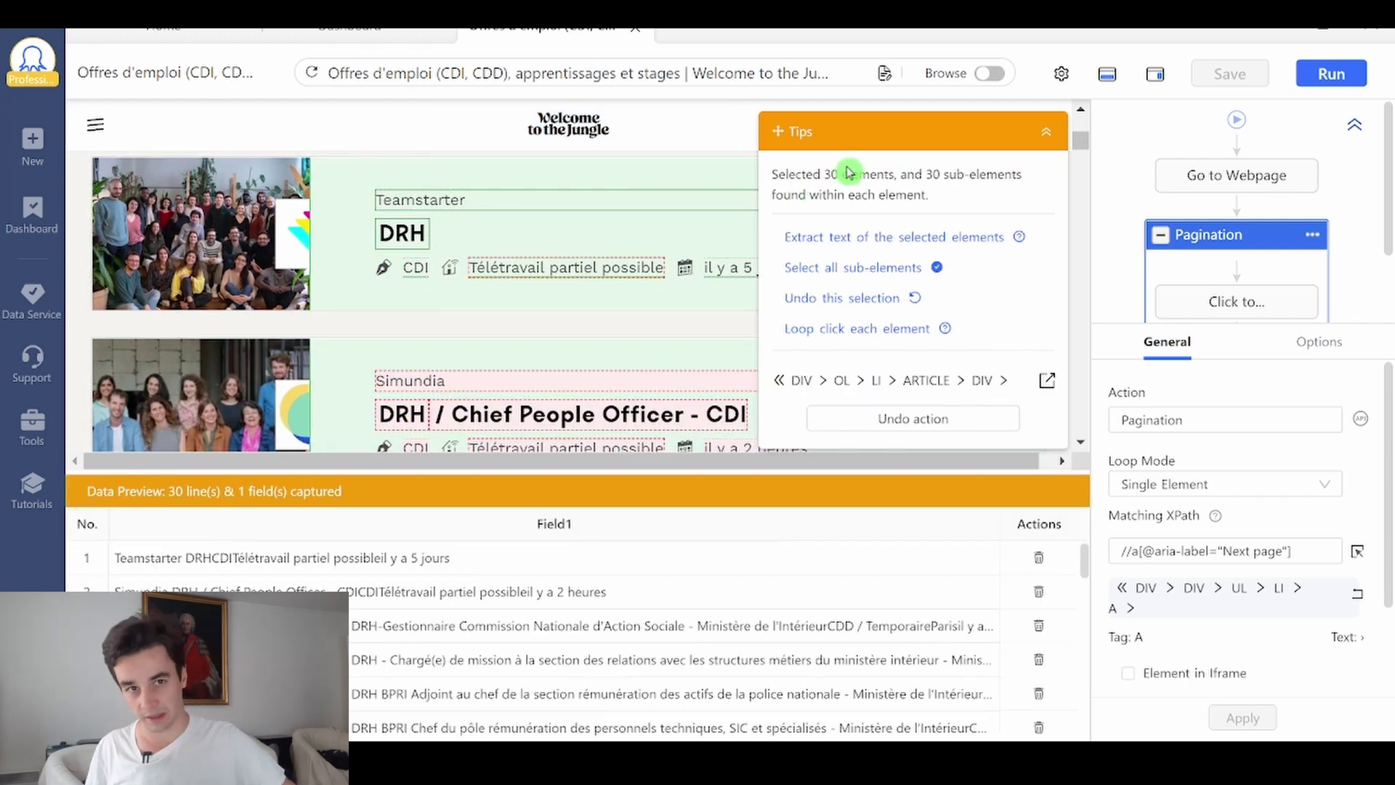
scroll(435, 232, "down", 10)
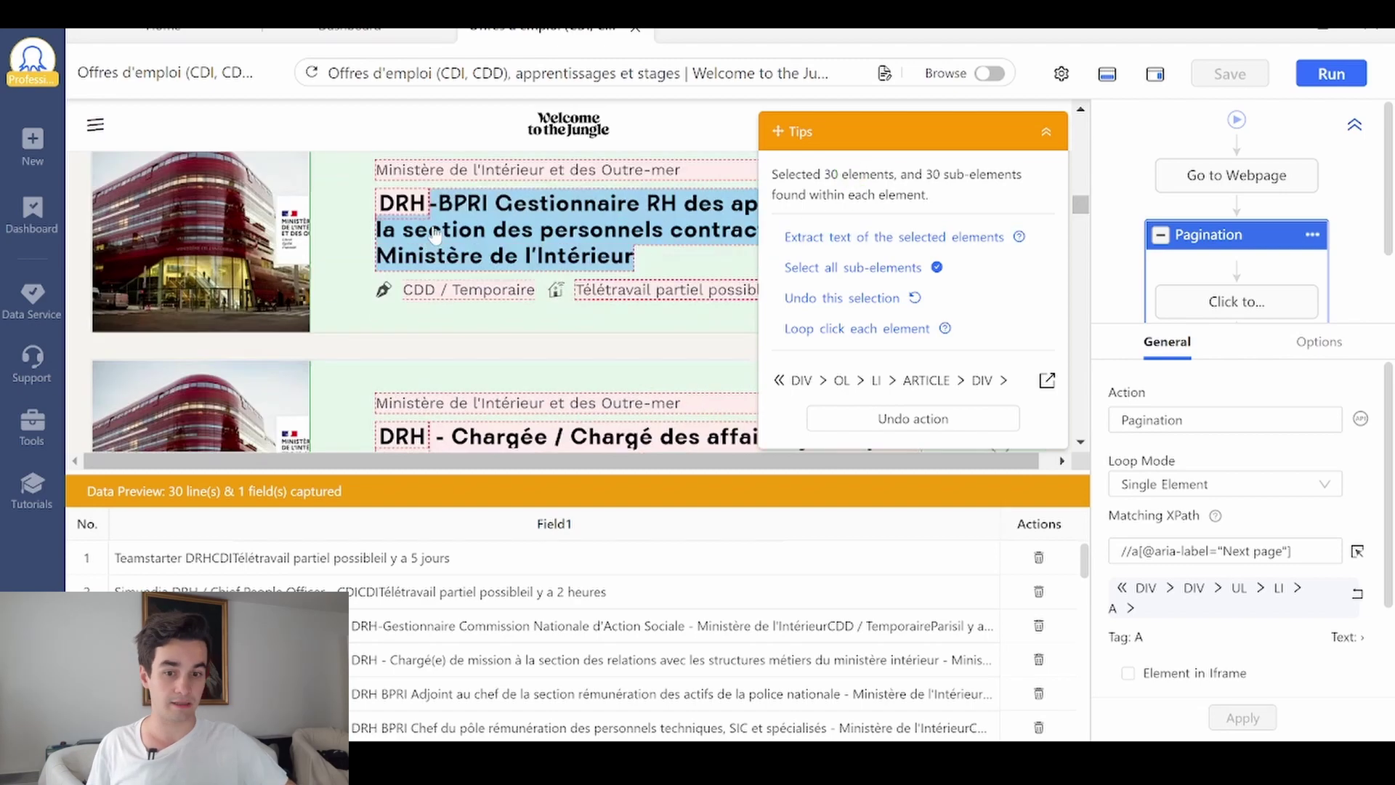
scroll(434, 233, "down", 6)
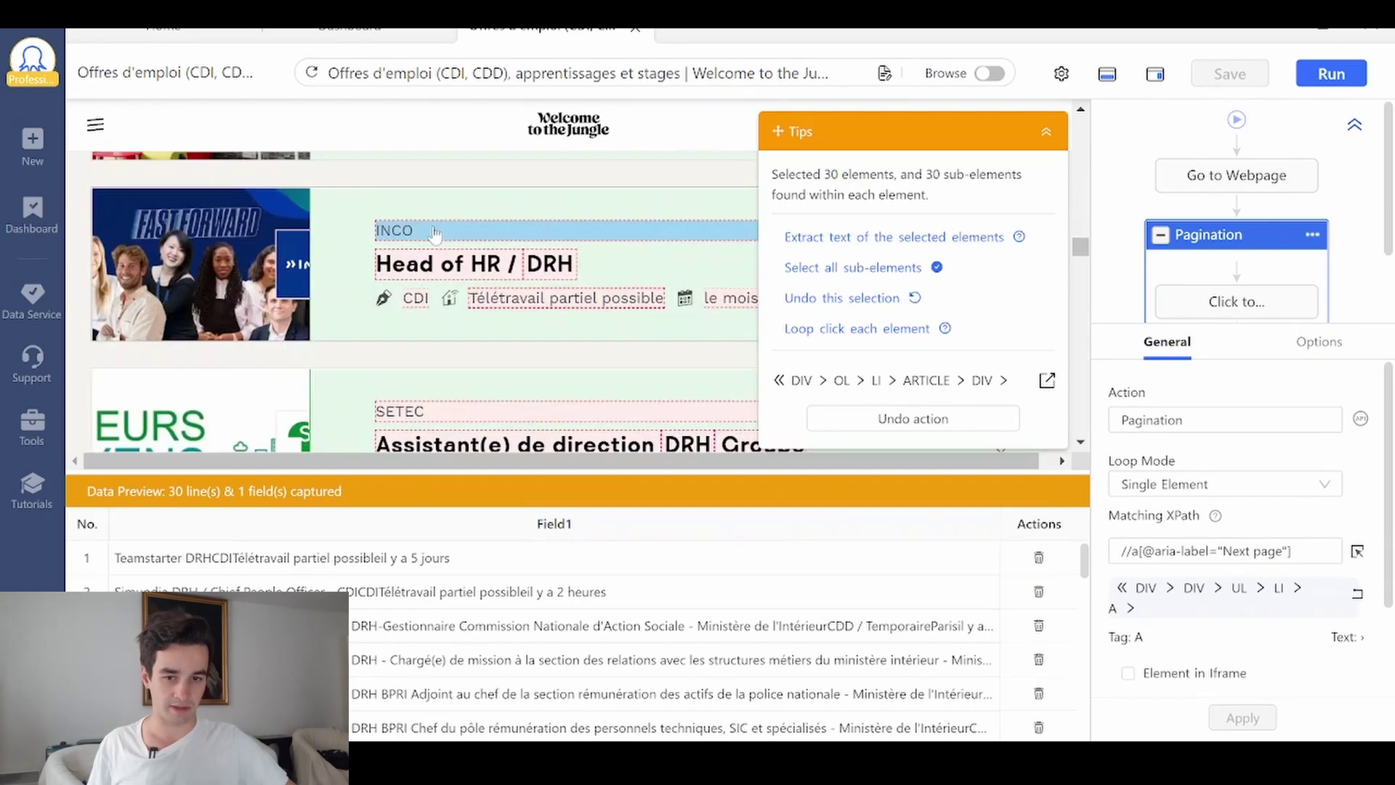
left_click(843, 238)
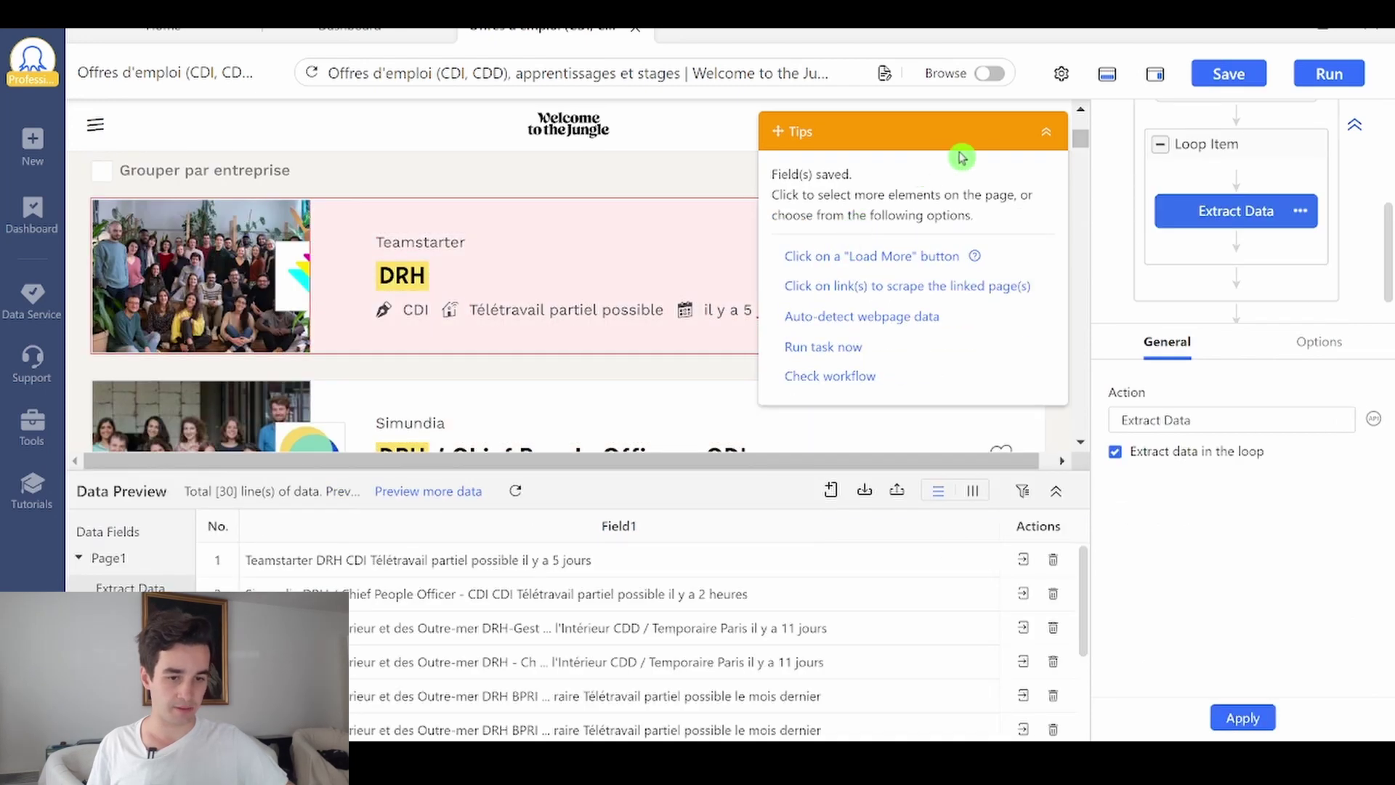
Delete Field1 from the Extract Data action inside the Loop Item.
left_click(1046, 132)
left_click(1235, 145)
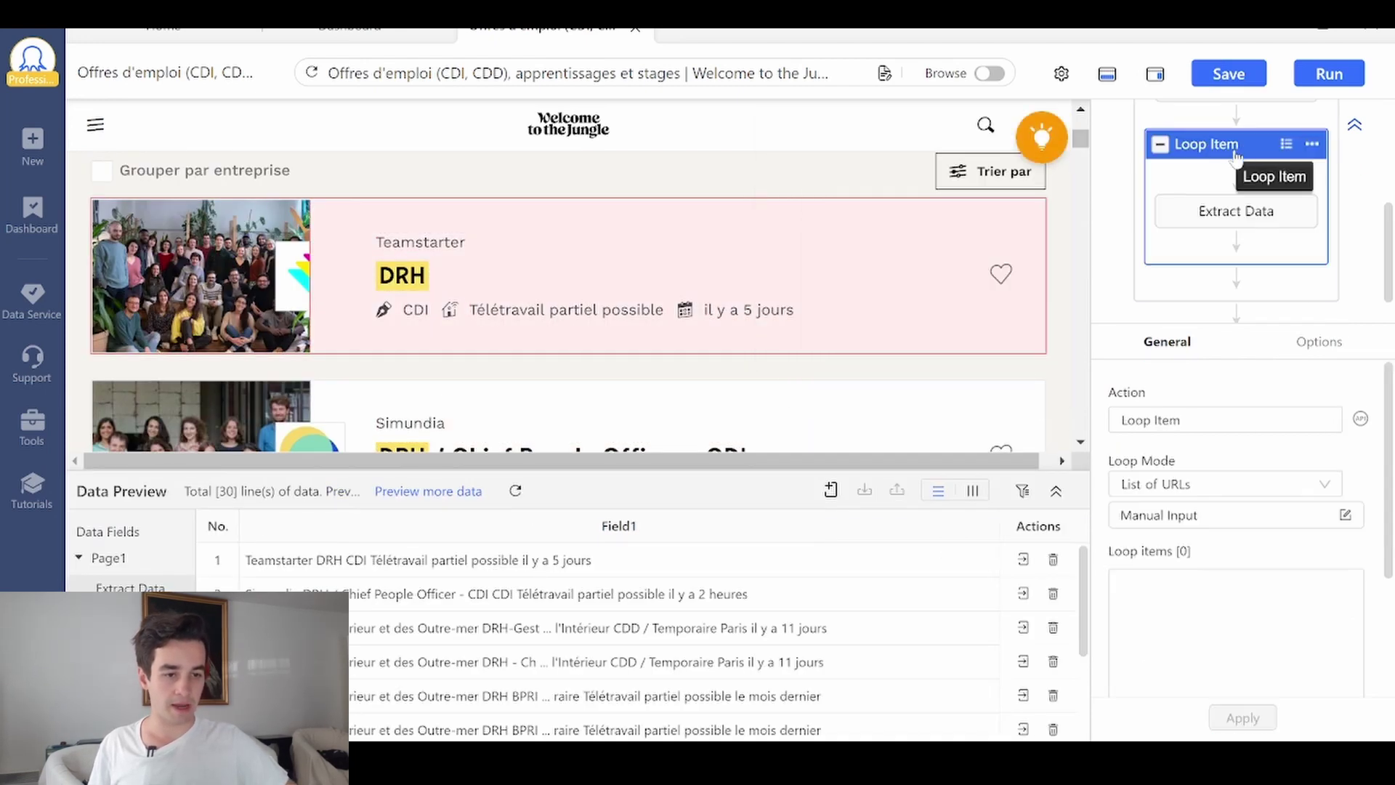
left_click(1231, 211)
left_click(968, 536)
left_click(980, 527)
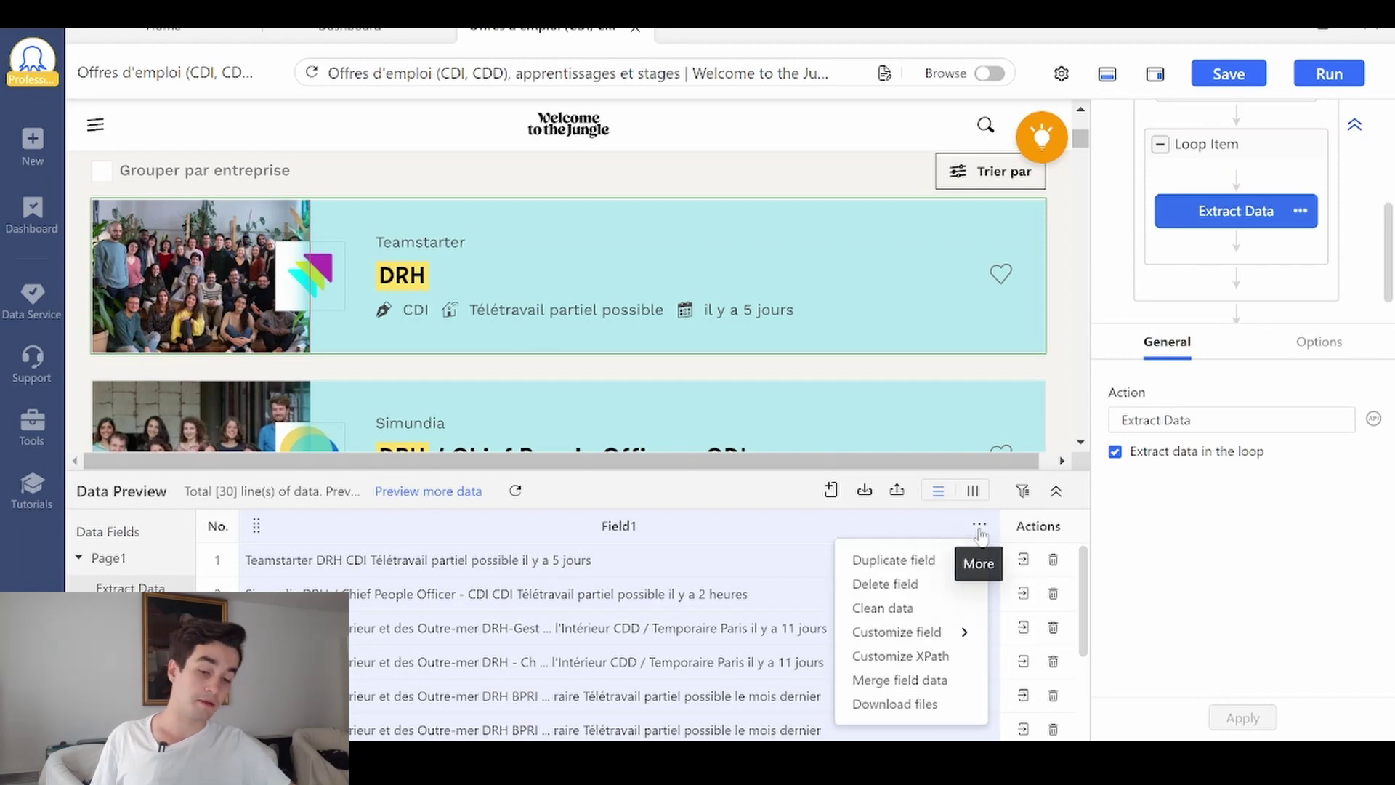
left_click(928, 595)
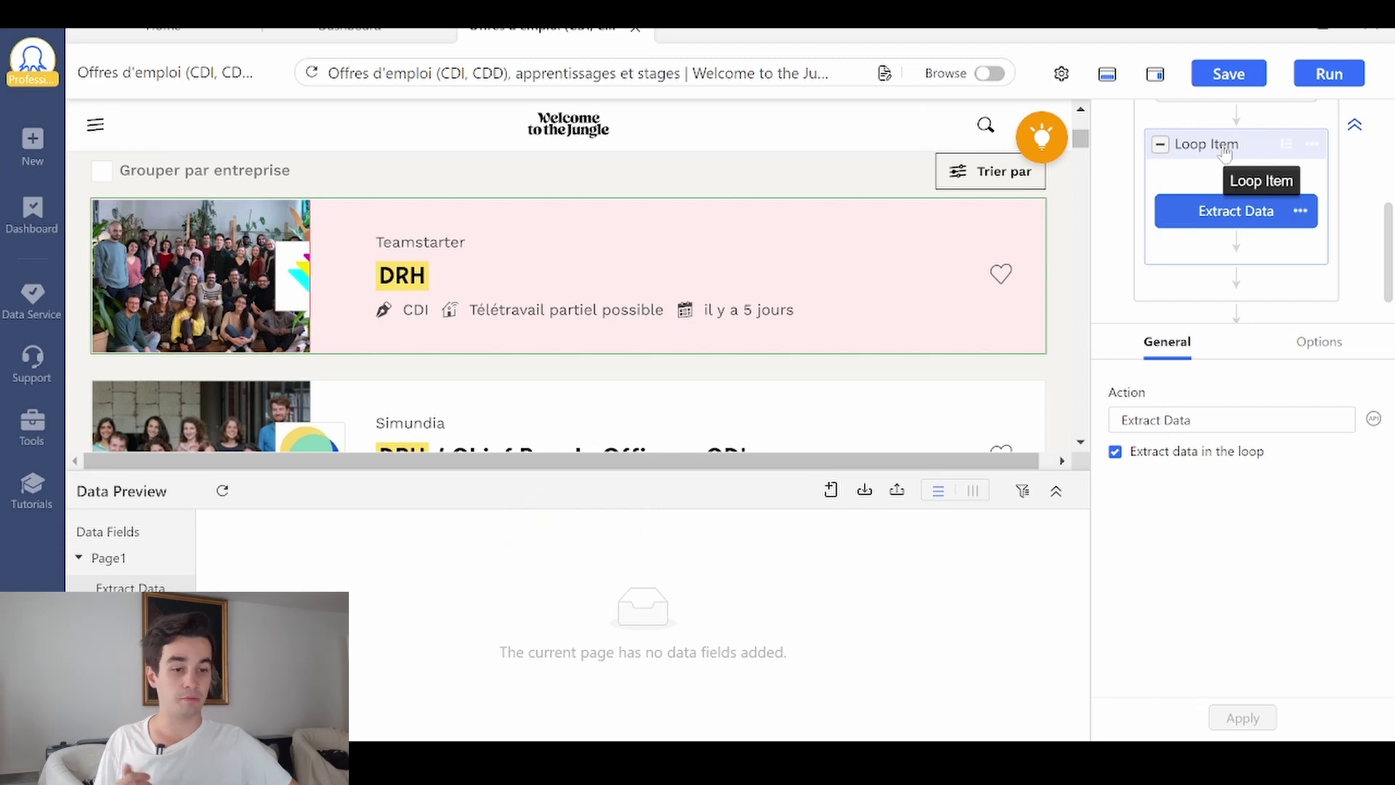
Set the Loop Item's matching XPath to //ol/li, apply it and check the matched loop items.
left_click(1226, 149)
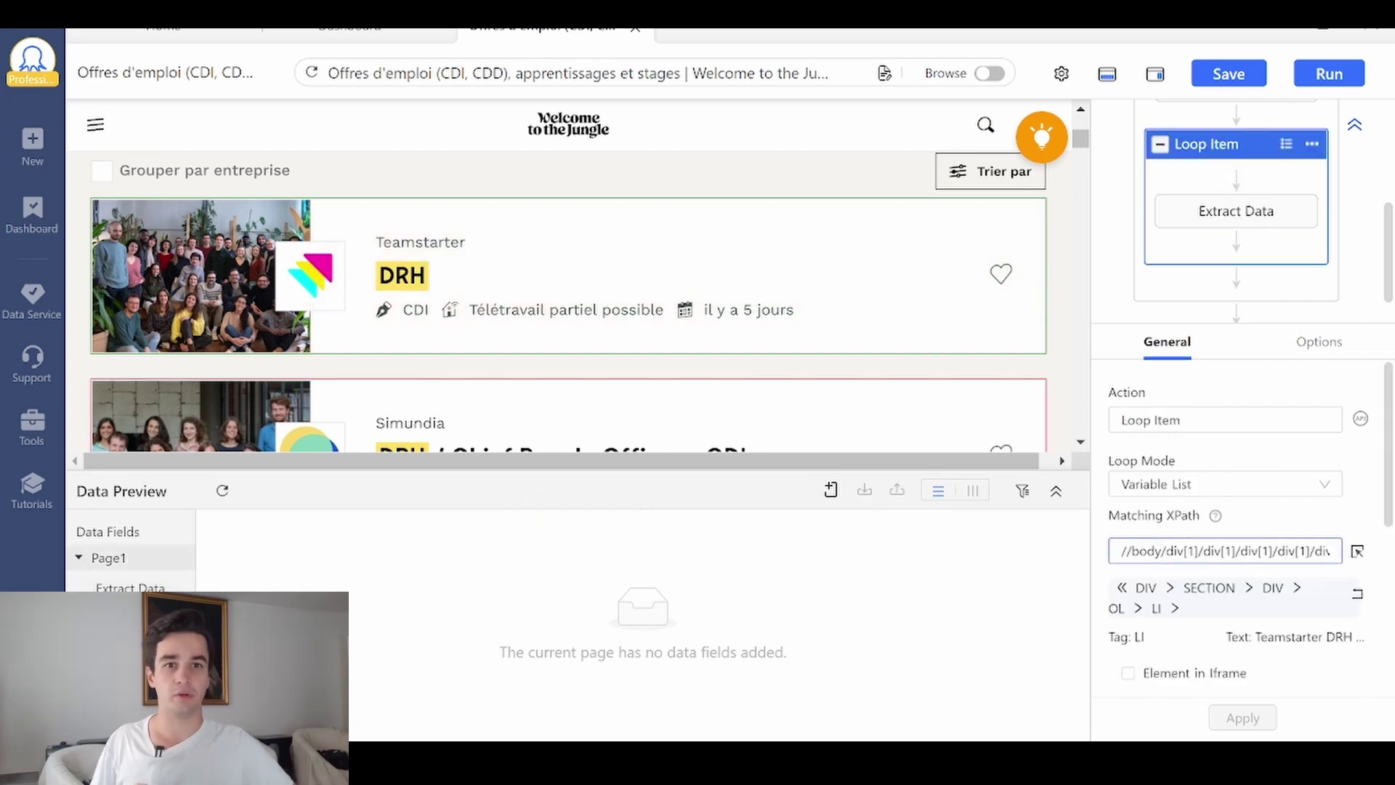
key("ctrl+a")
key("BackSpace")
type("//ol")
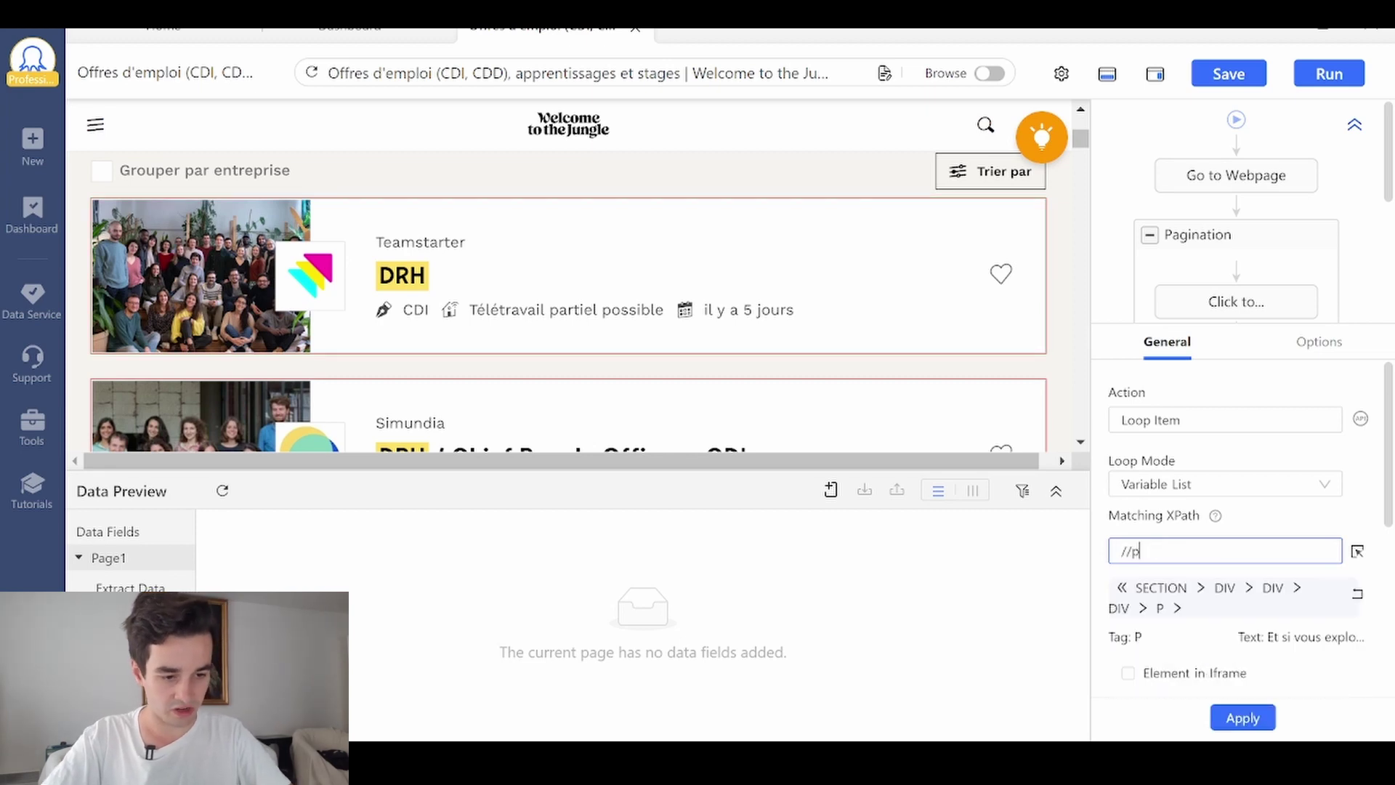
type("/li")
left_click(1241, 719)
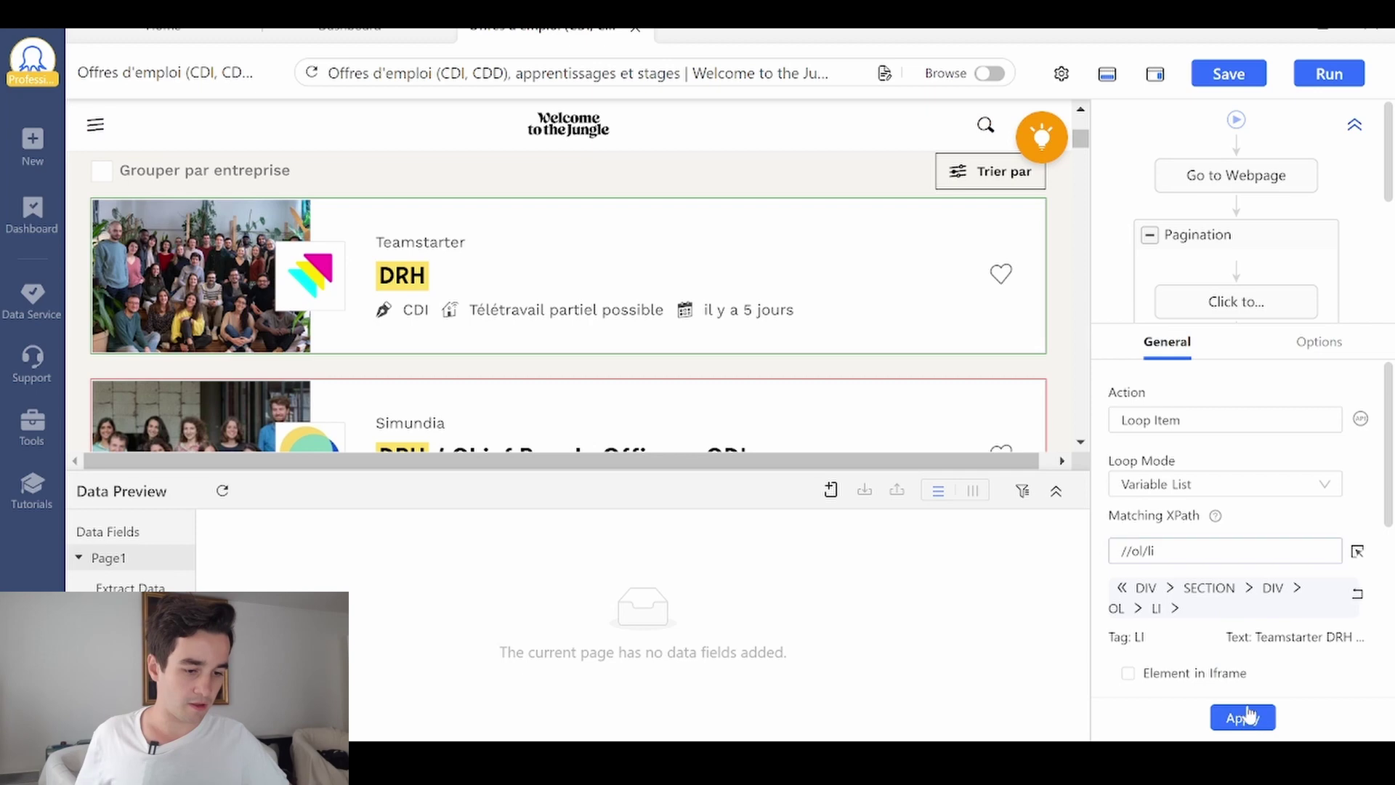
scroll(1206, 632, "down", 3)
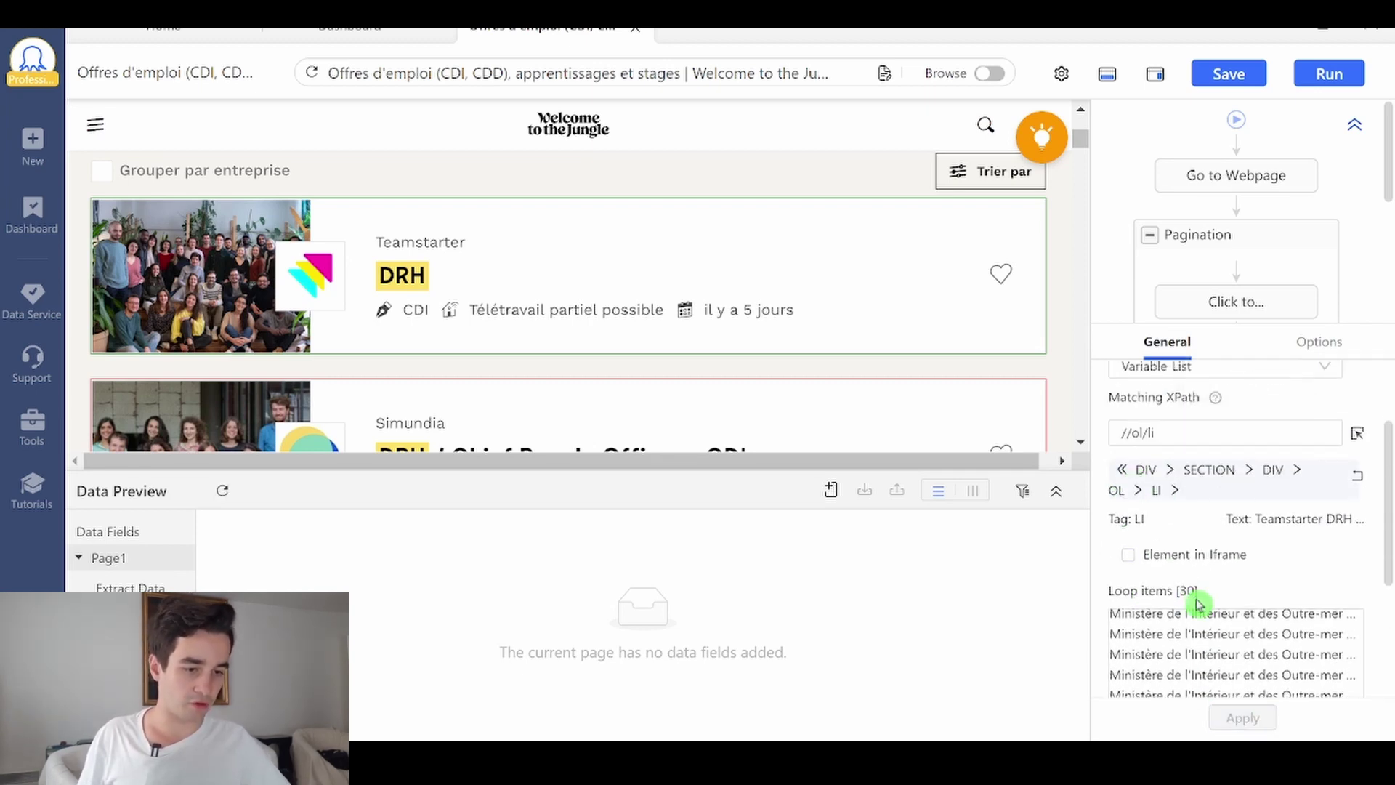
Move the Loop Item ahead of Click to Paginate within the Pagination loop.
left_click(1243, 383)
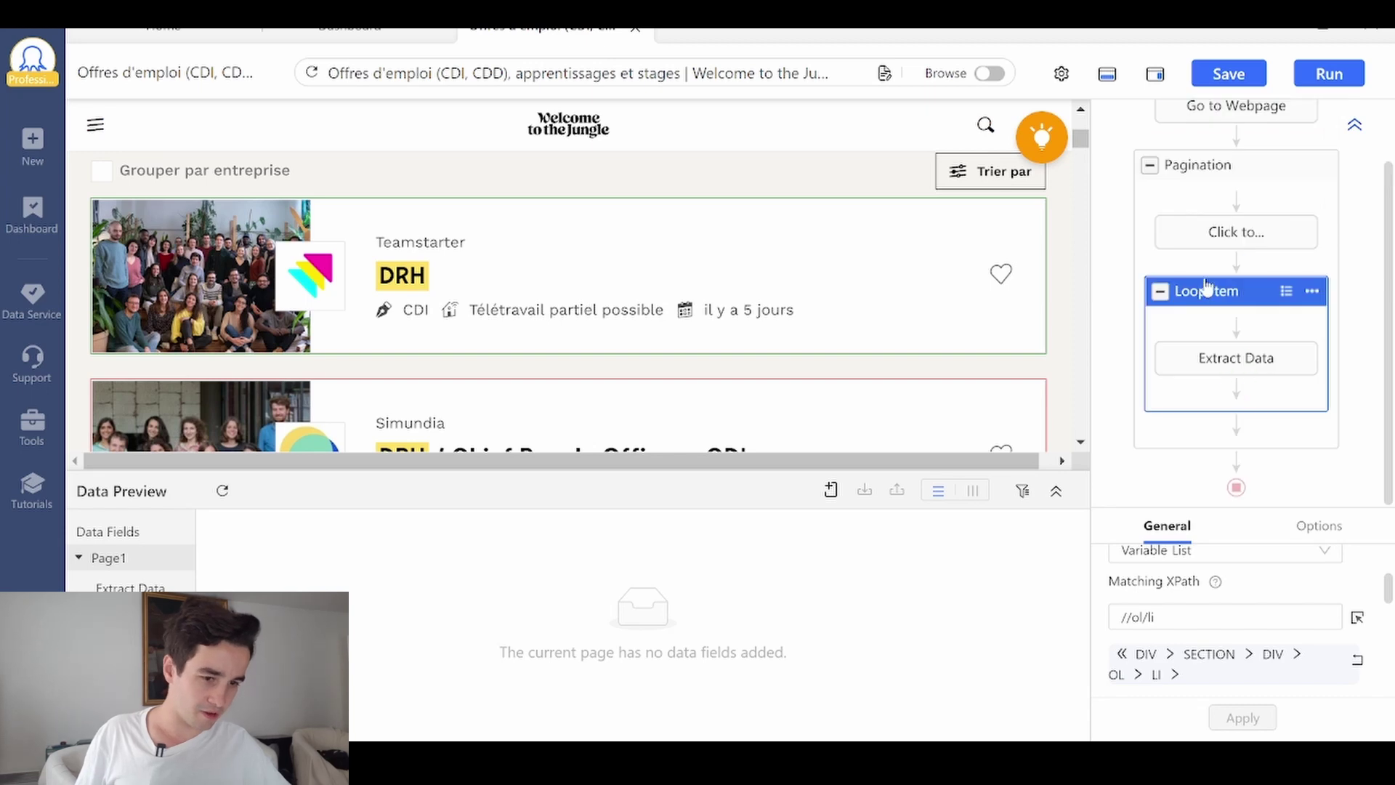
left_click_drag(1206, 289, 1221, 219)
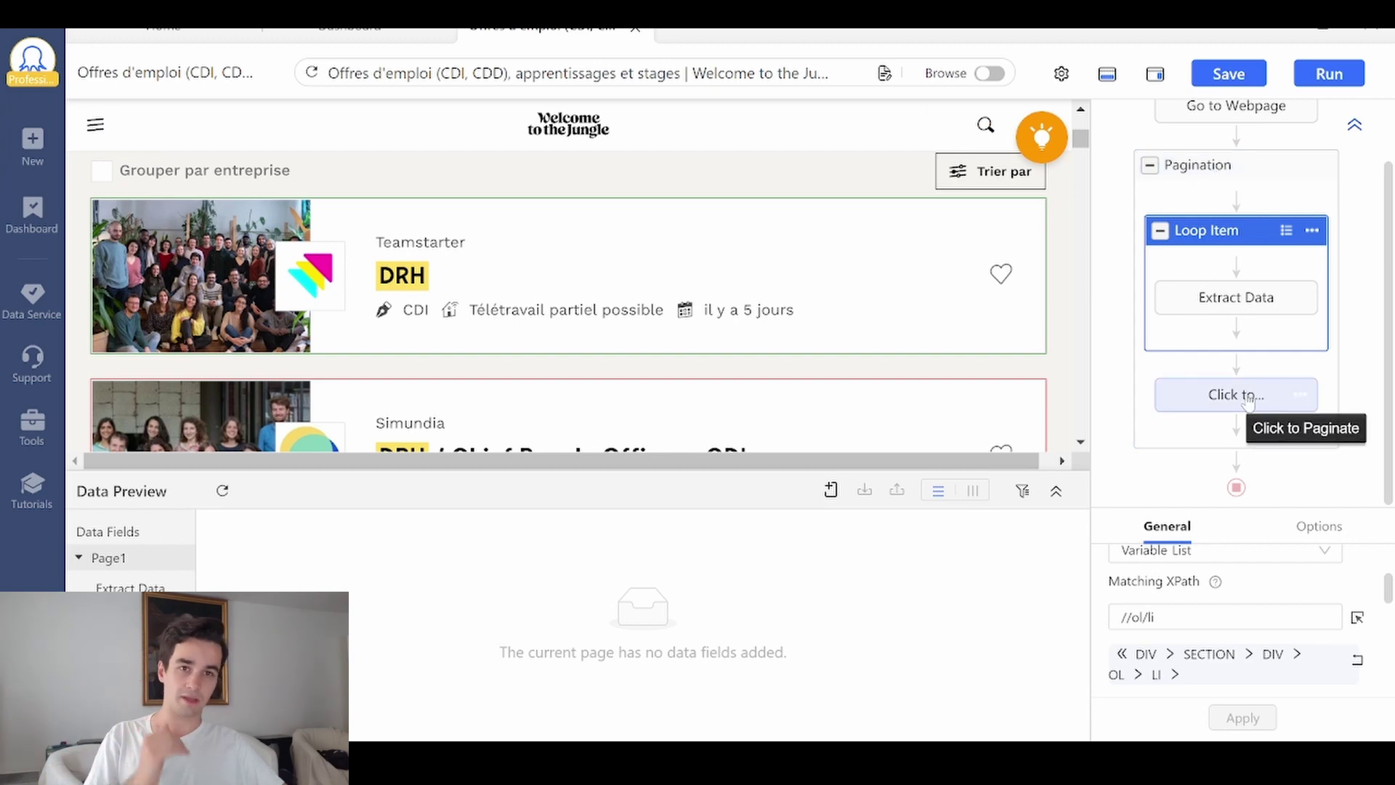
Add a field named URL to Extract Data, captured from the page with the XPath //a relative to the loop item.
mouse_move(1212, 329)
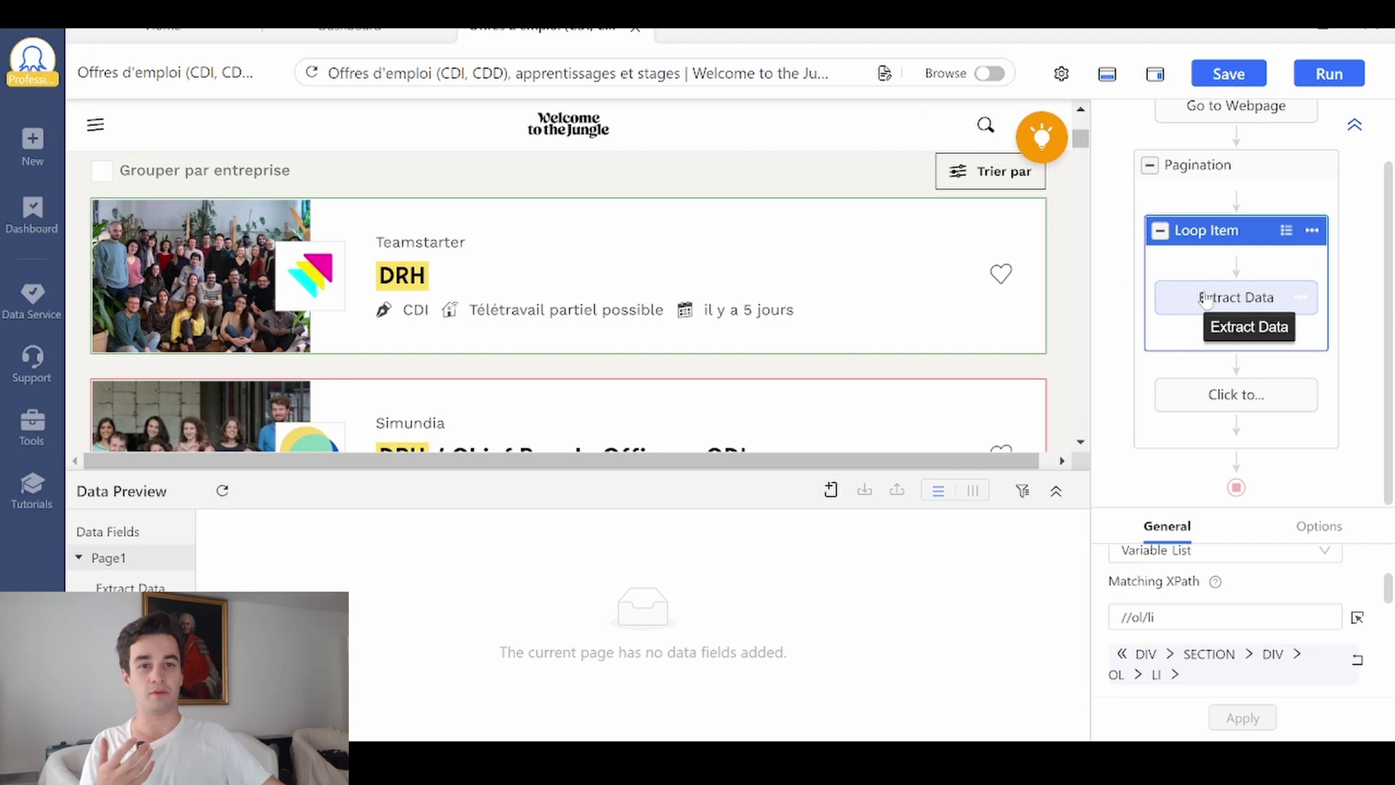
left_click(1232, 299)
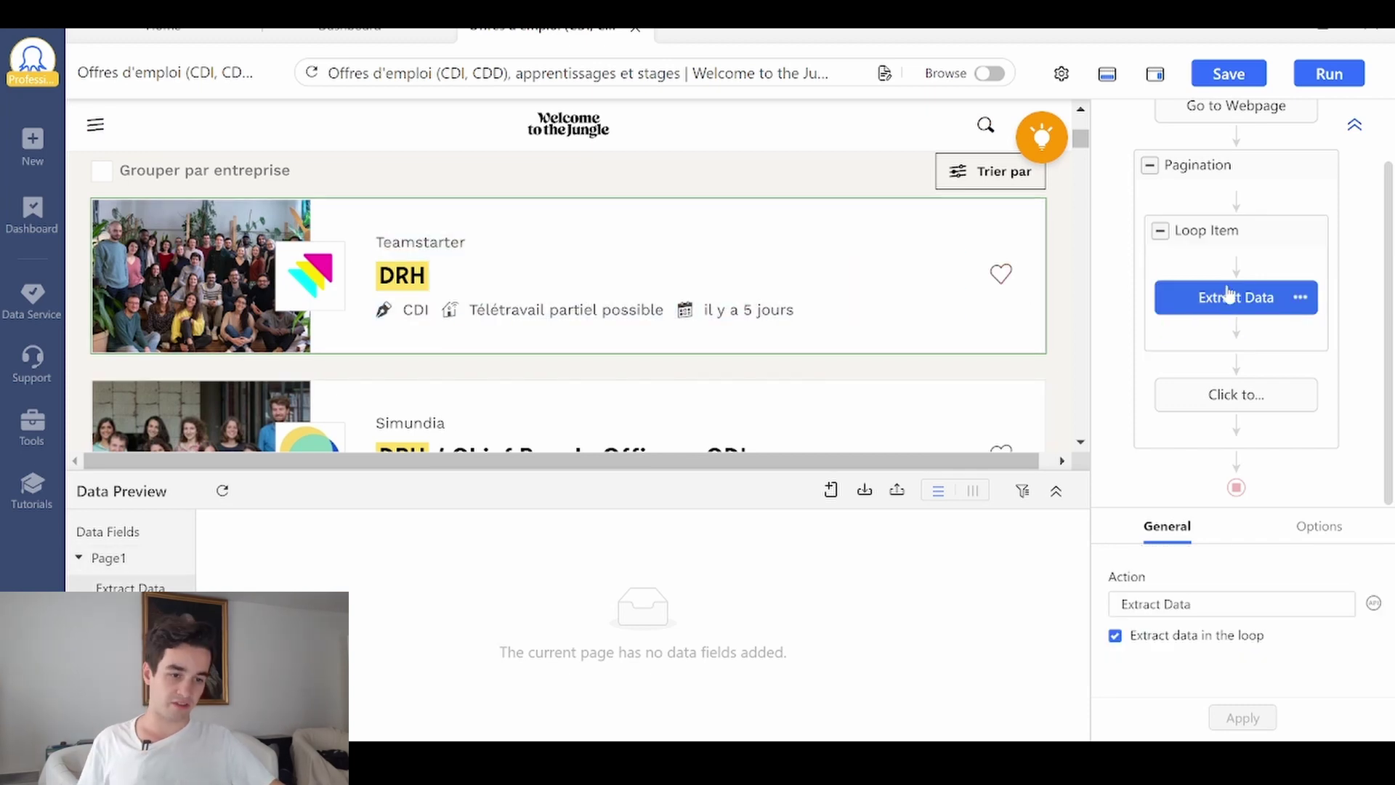
left_click(832, 494)
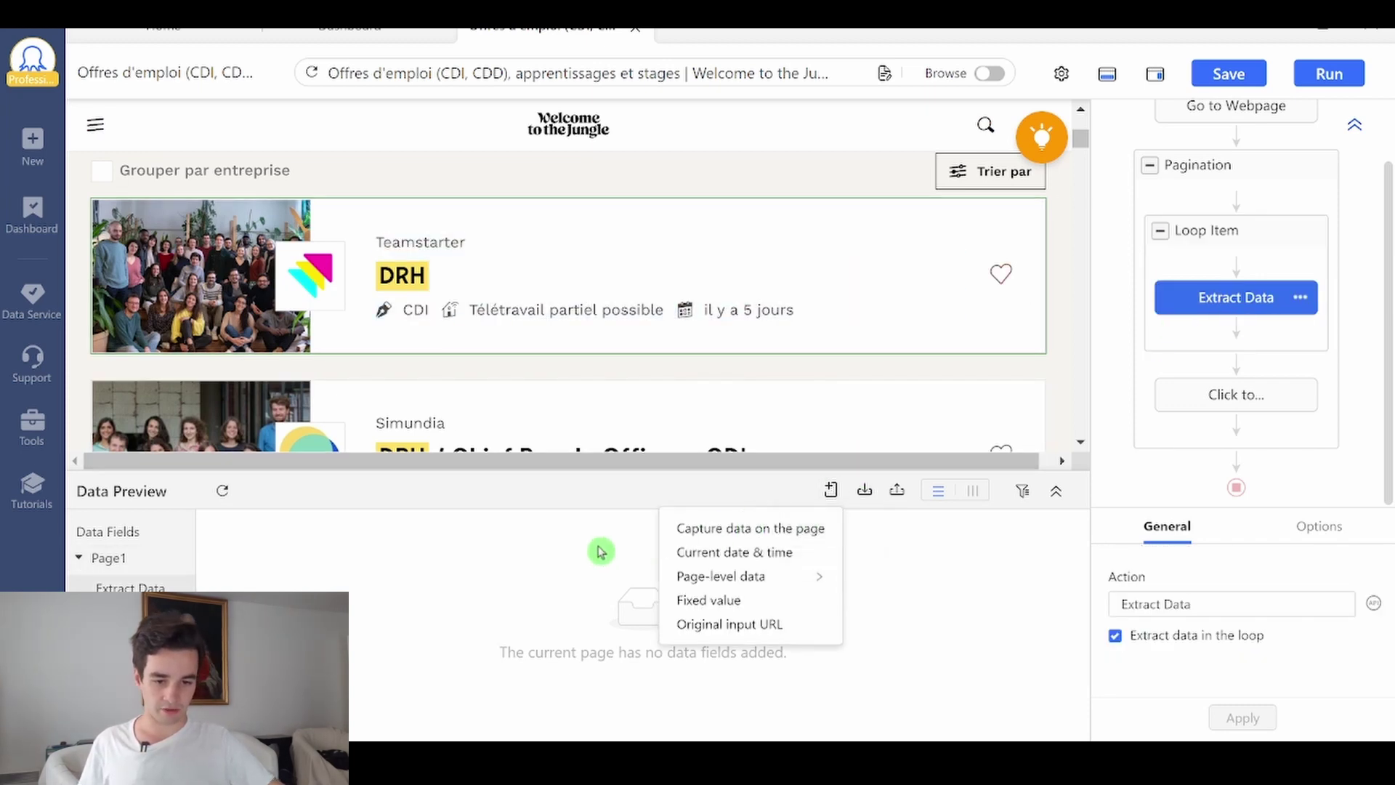
left_click(745, 532)
left_click(109, 549)
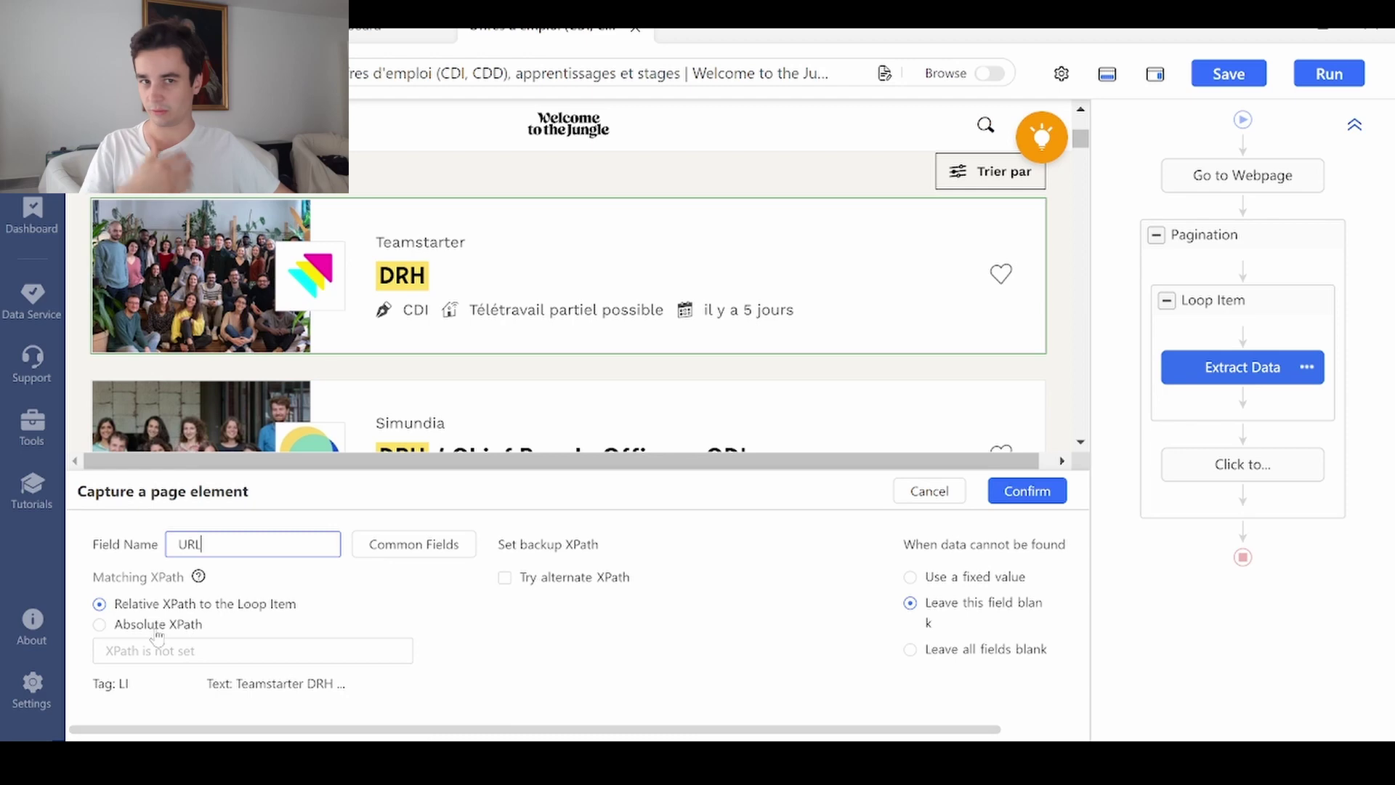
left_click(215, 636)
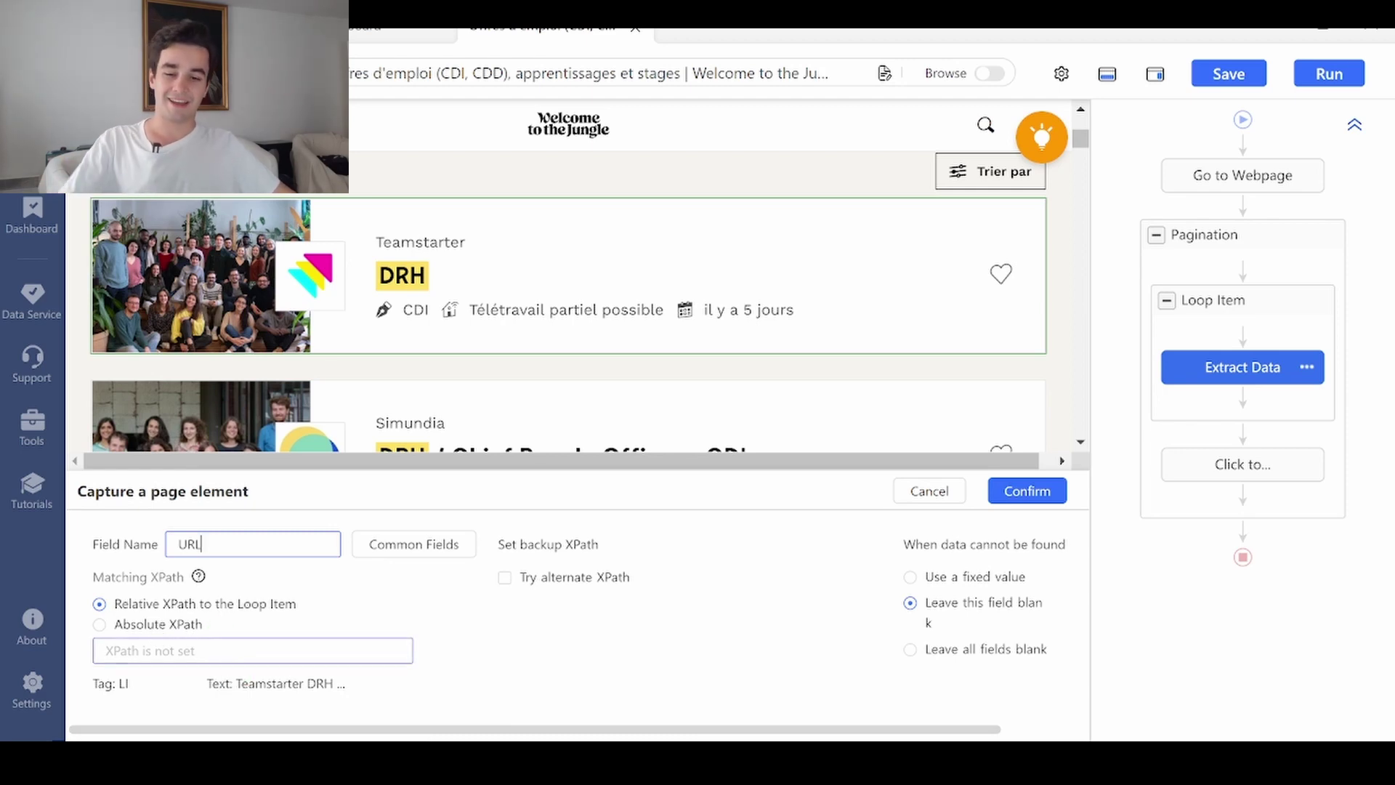
type("//a")
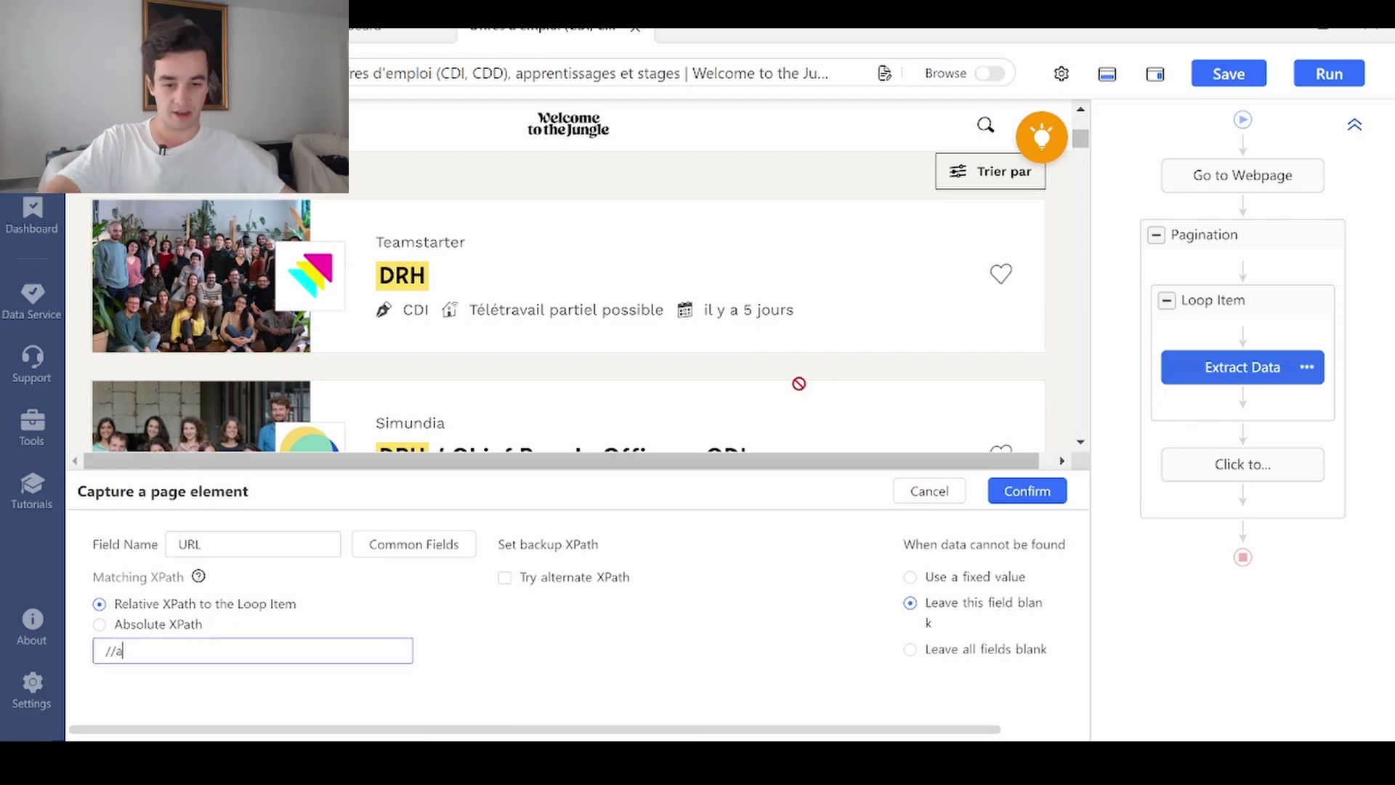
left_click(573, 659)
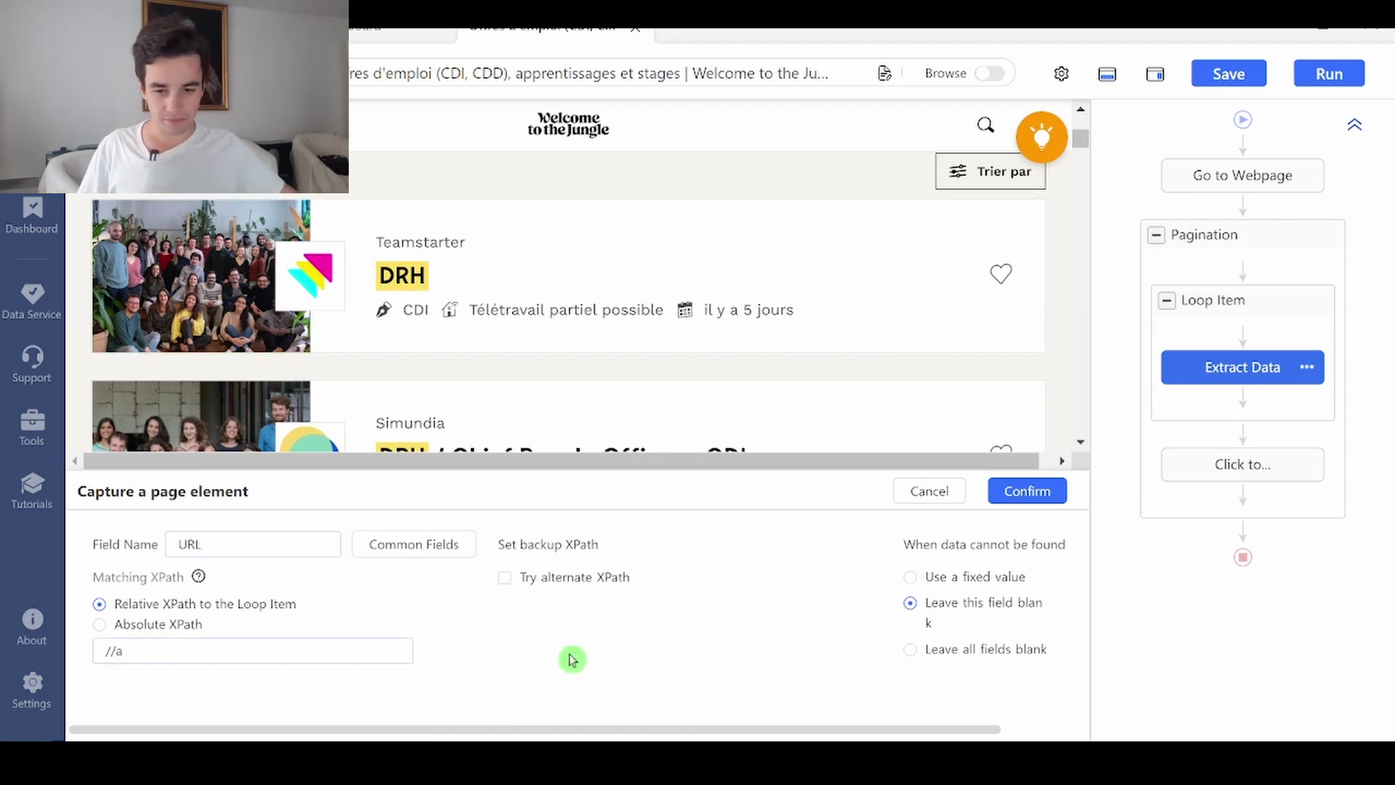
left_click(1058, 493)
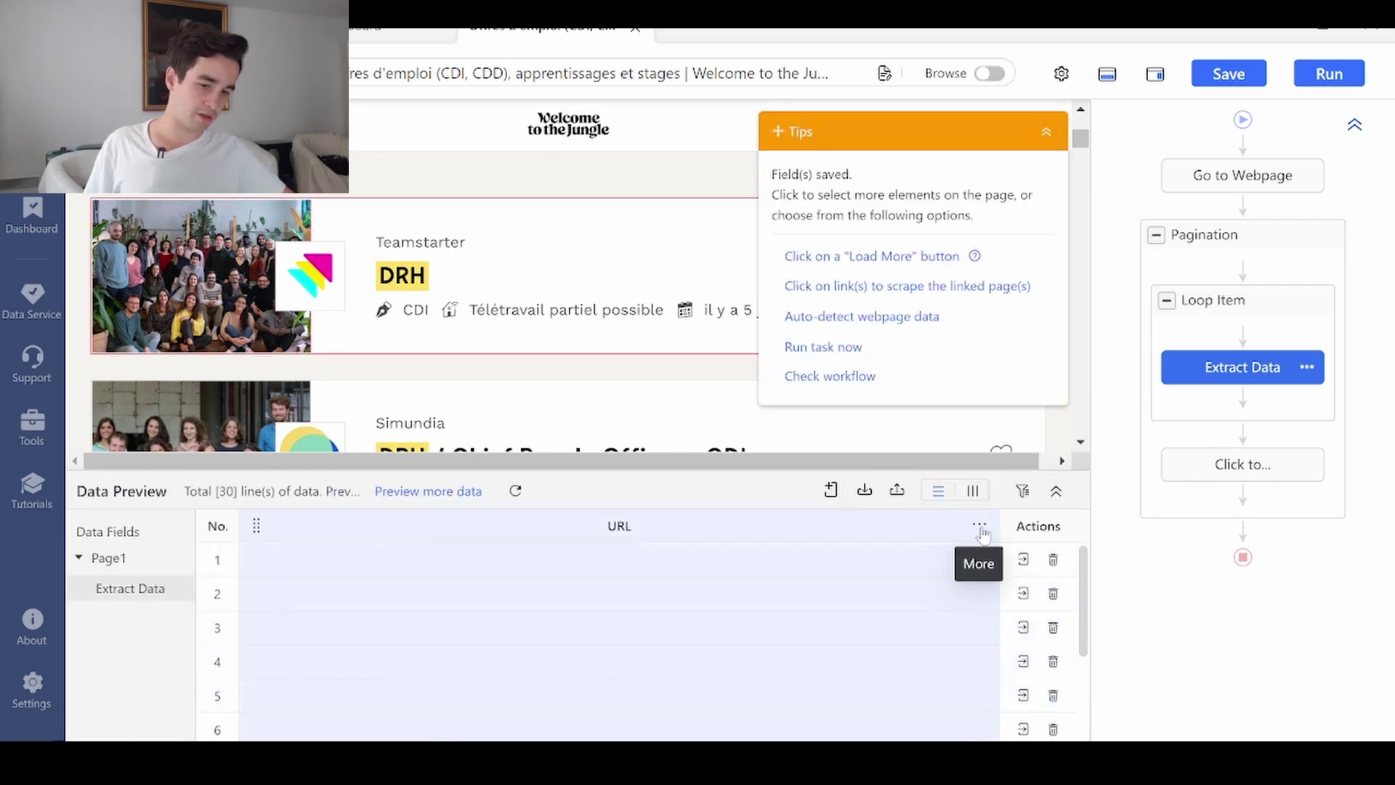
Customize the URL field to extract the link's URL (href attribute).
left_click(980, 525)
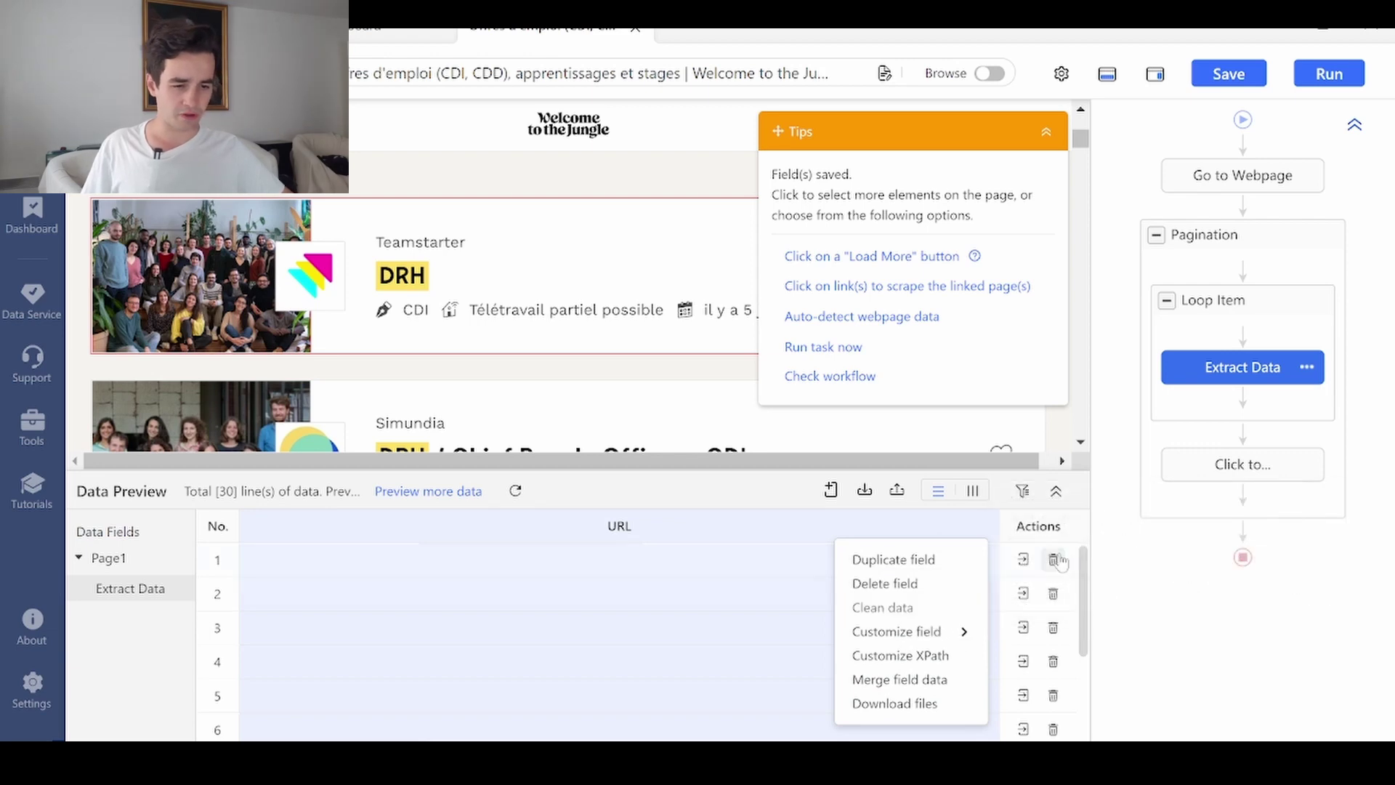
mouse_move(963, 631)
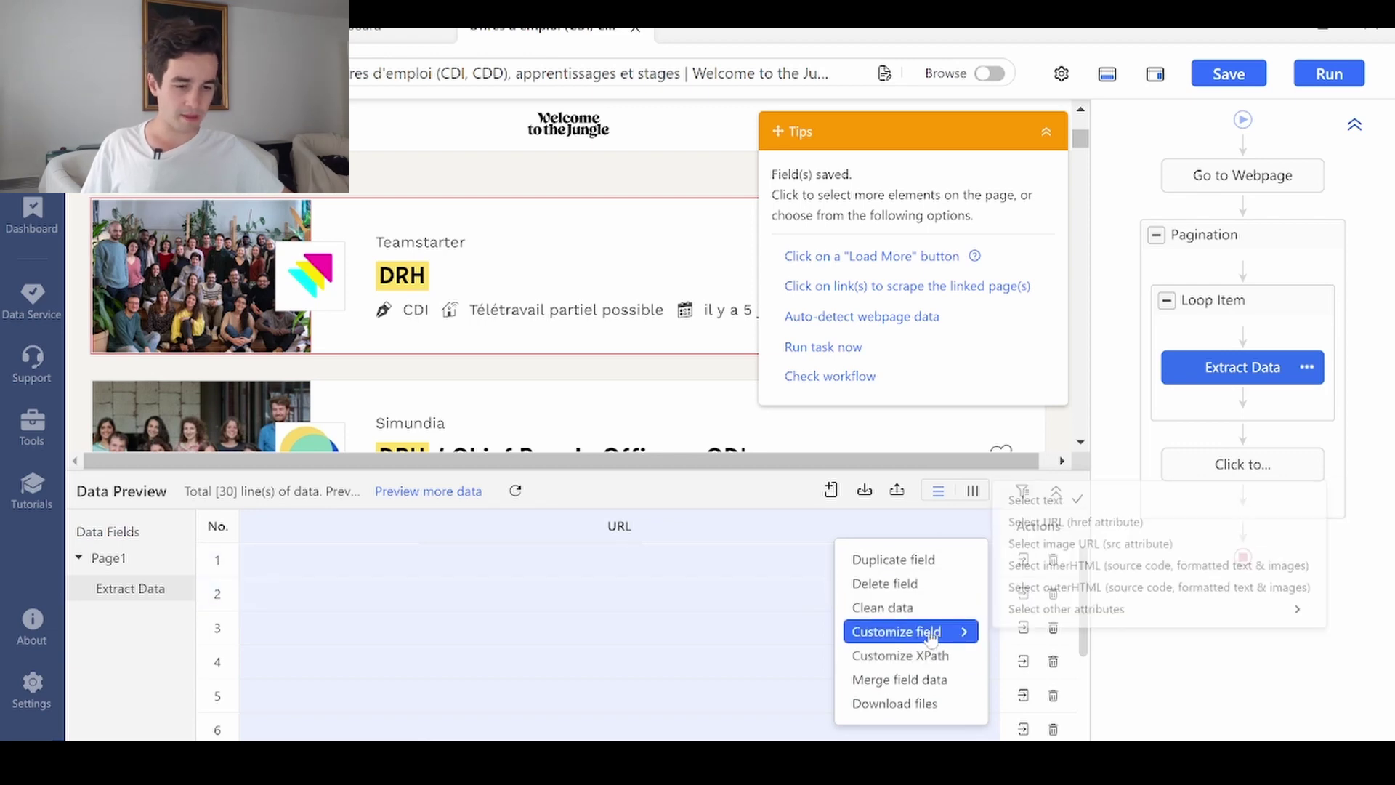
left_click(1039, 526)
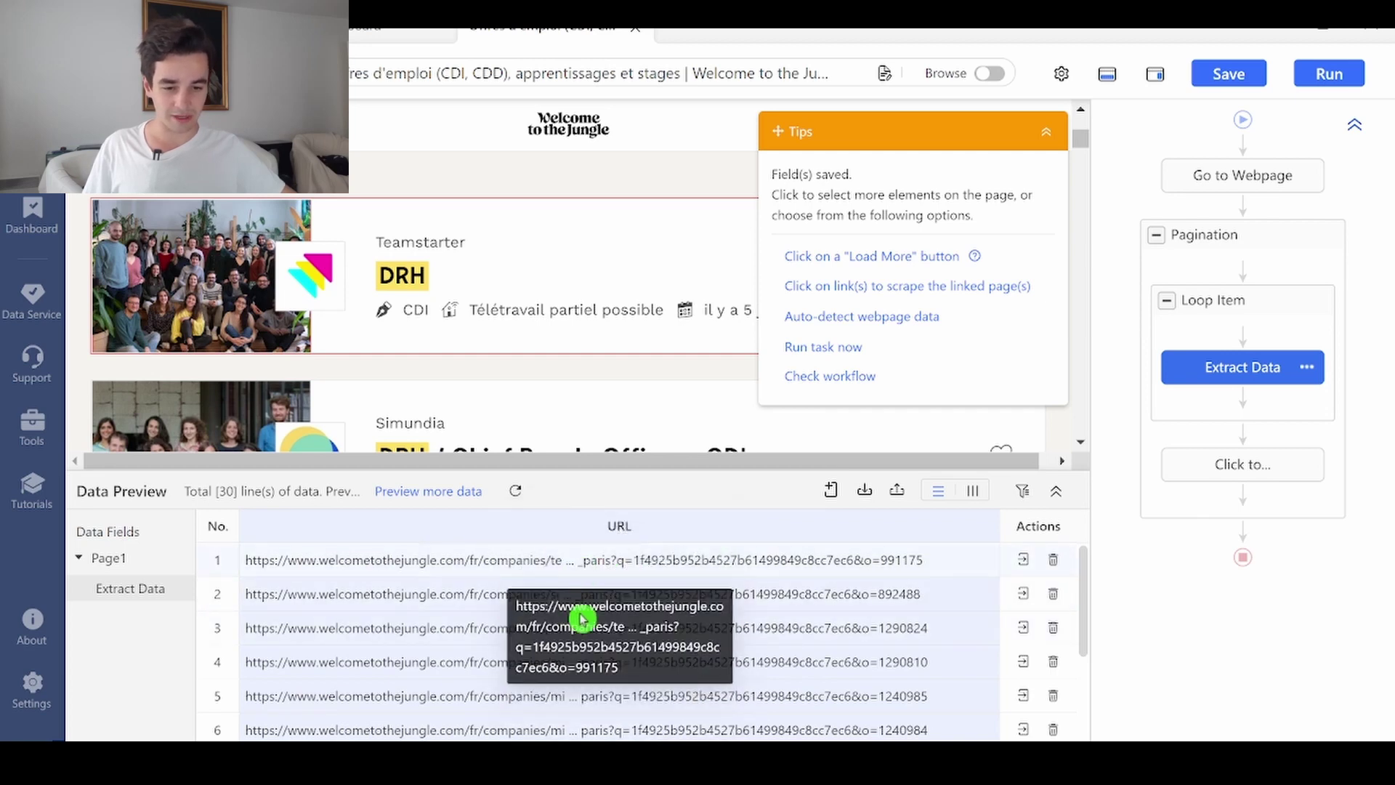
Delete the Extract Data action from the Loop Item.
mouse_move(1233, 215)
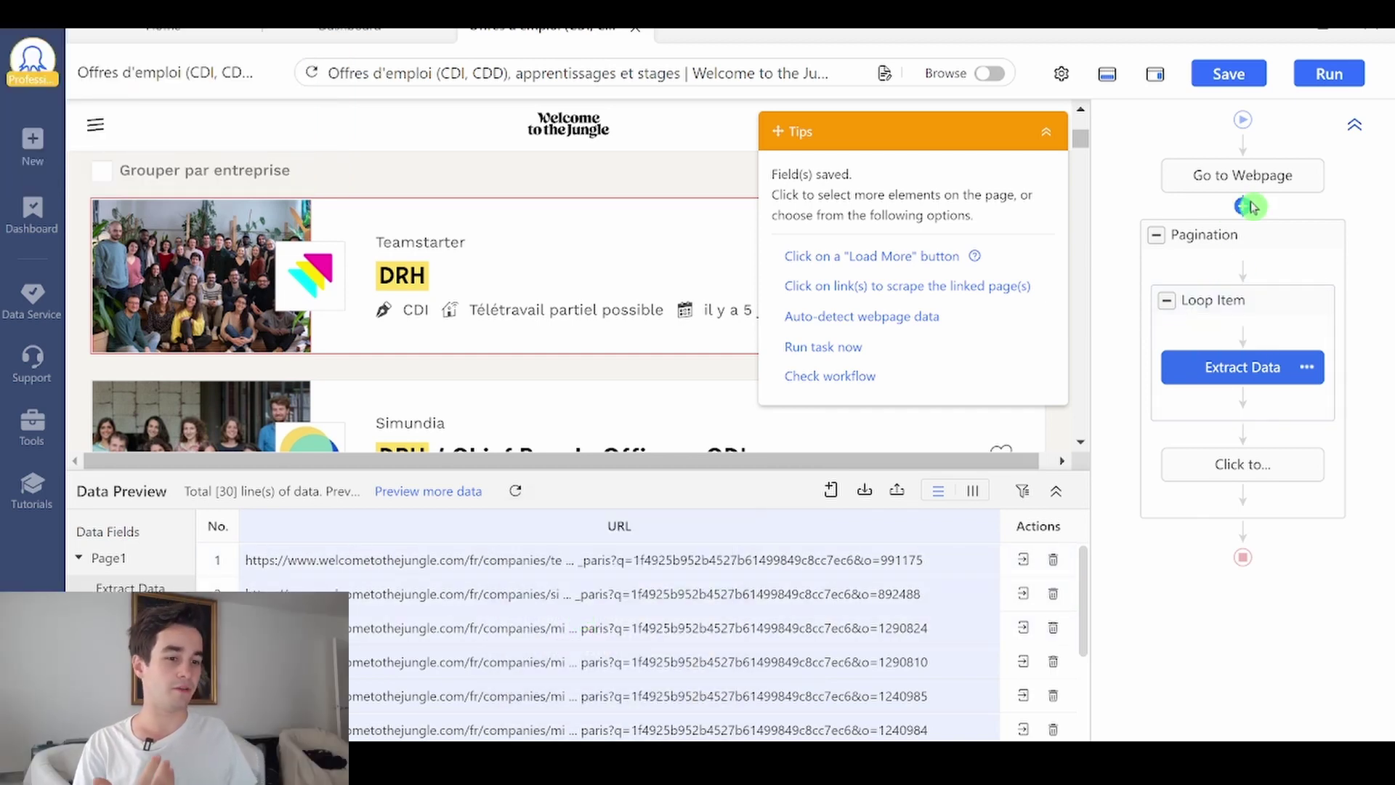
left_click(1050, 133)
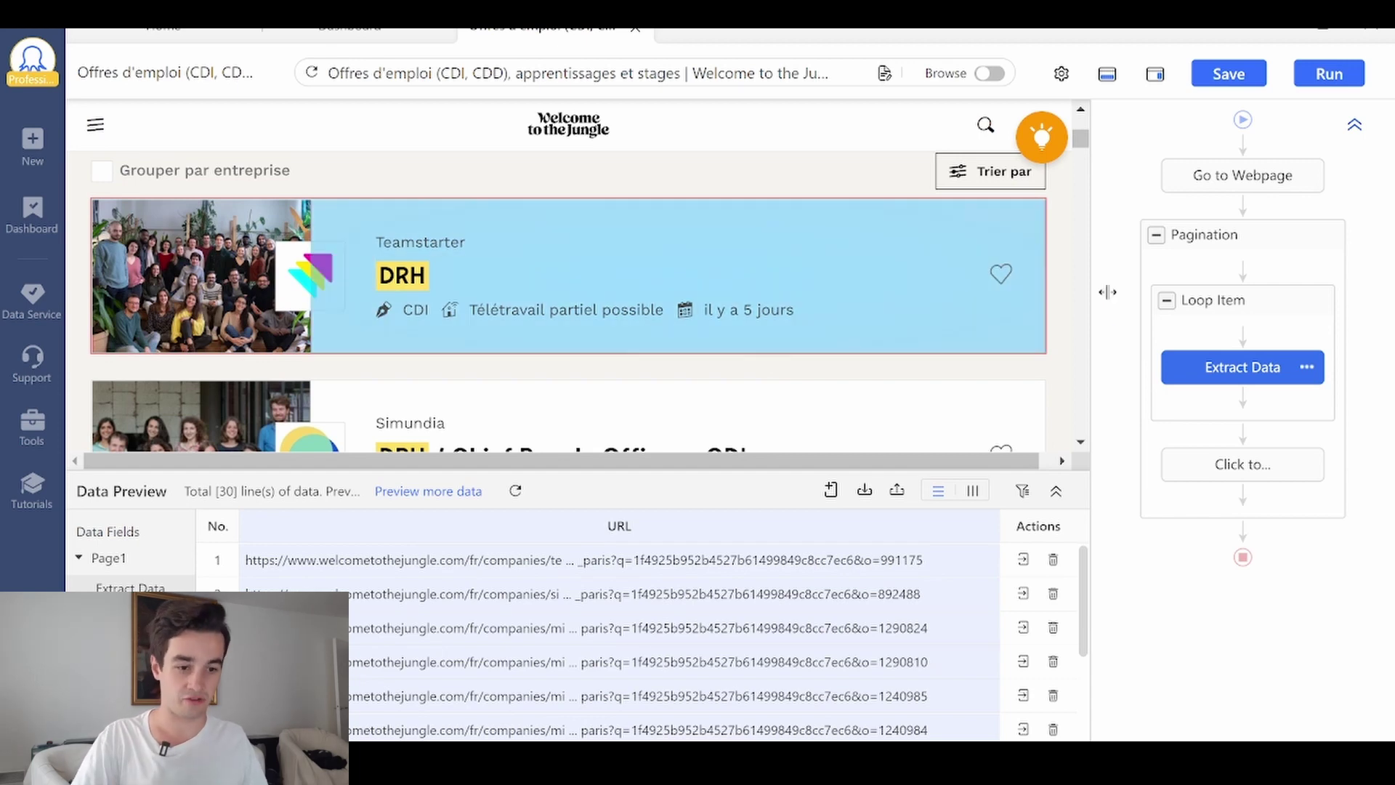
left_click(1208, 363)
key("Delete")
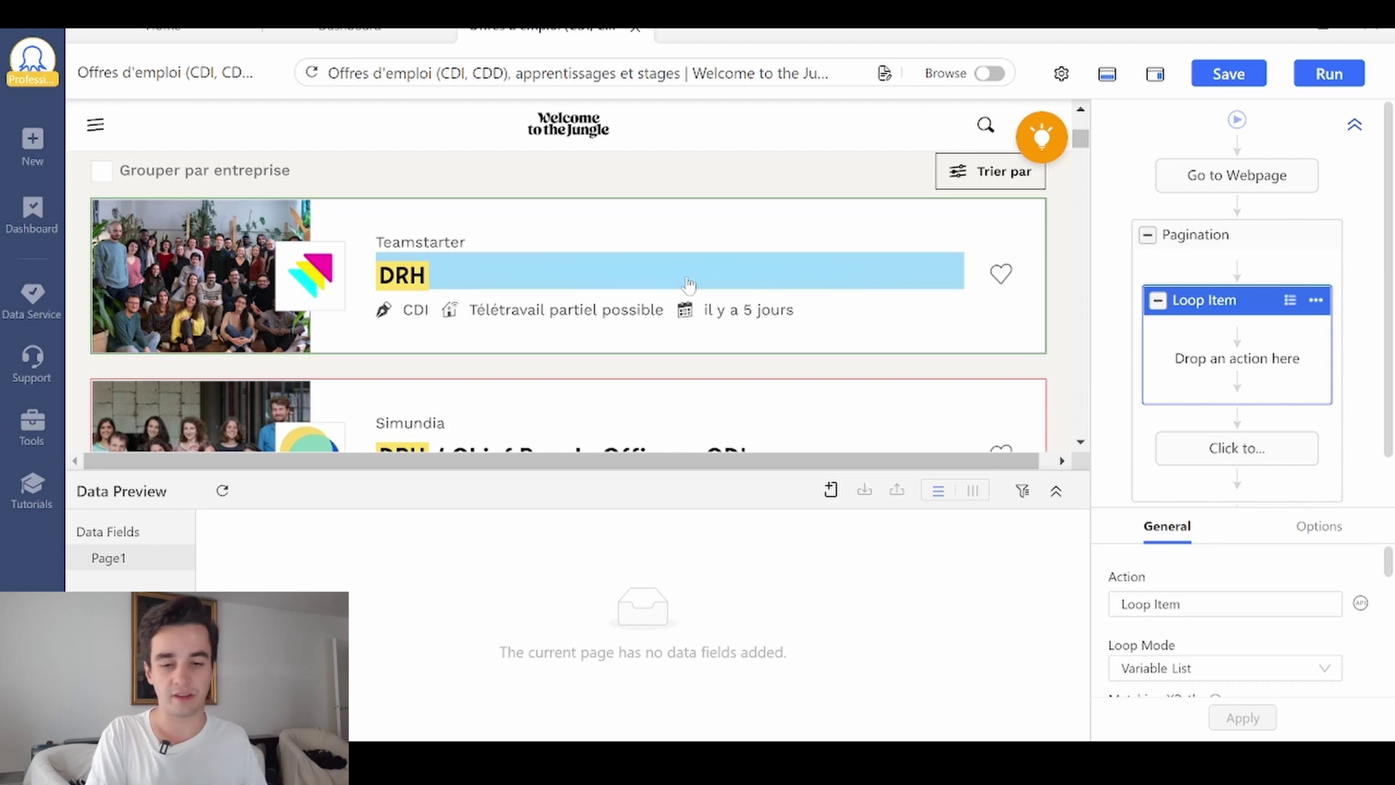
Add a Click Item action inside the Loop Item that clicks the first offer's DRH title.
left_click(666, 285)
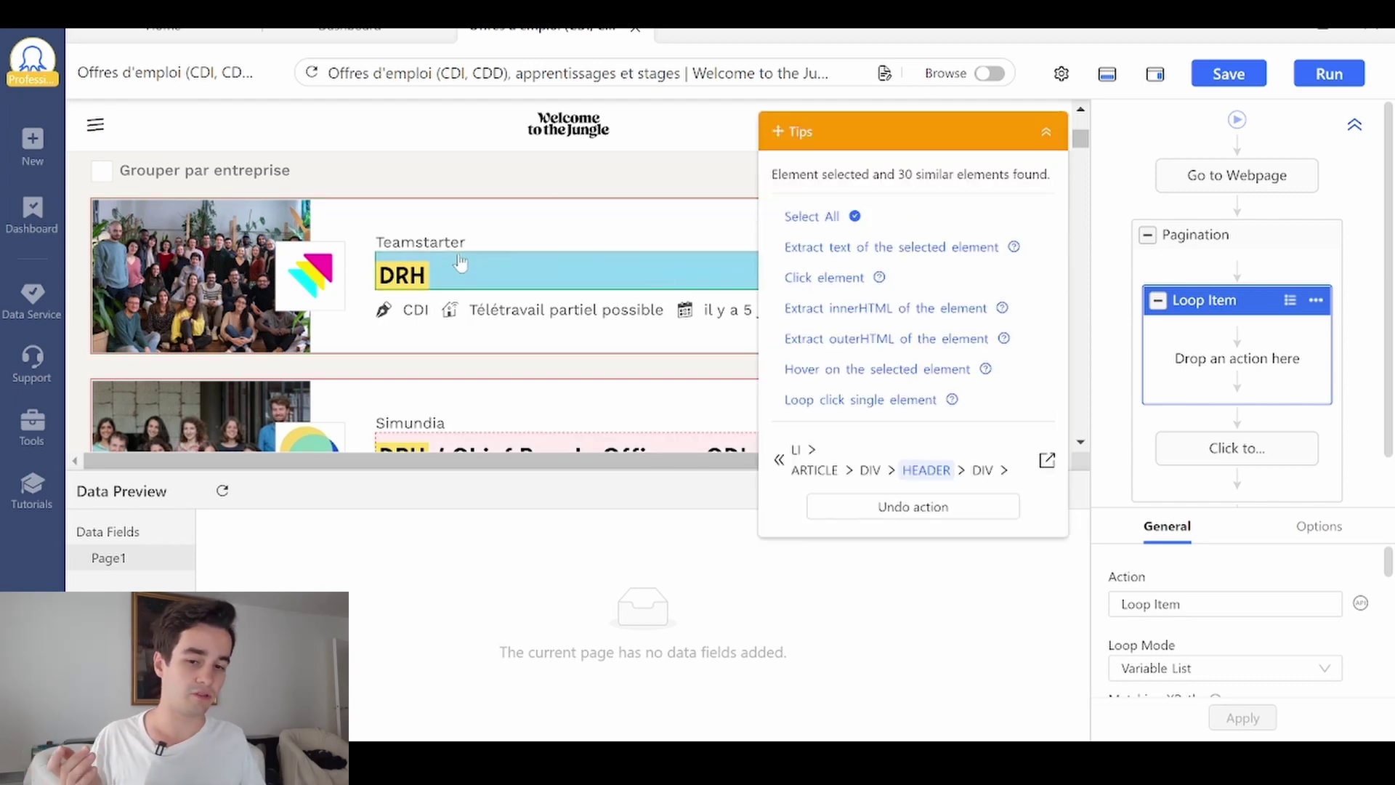
left_click(811, 277)
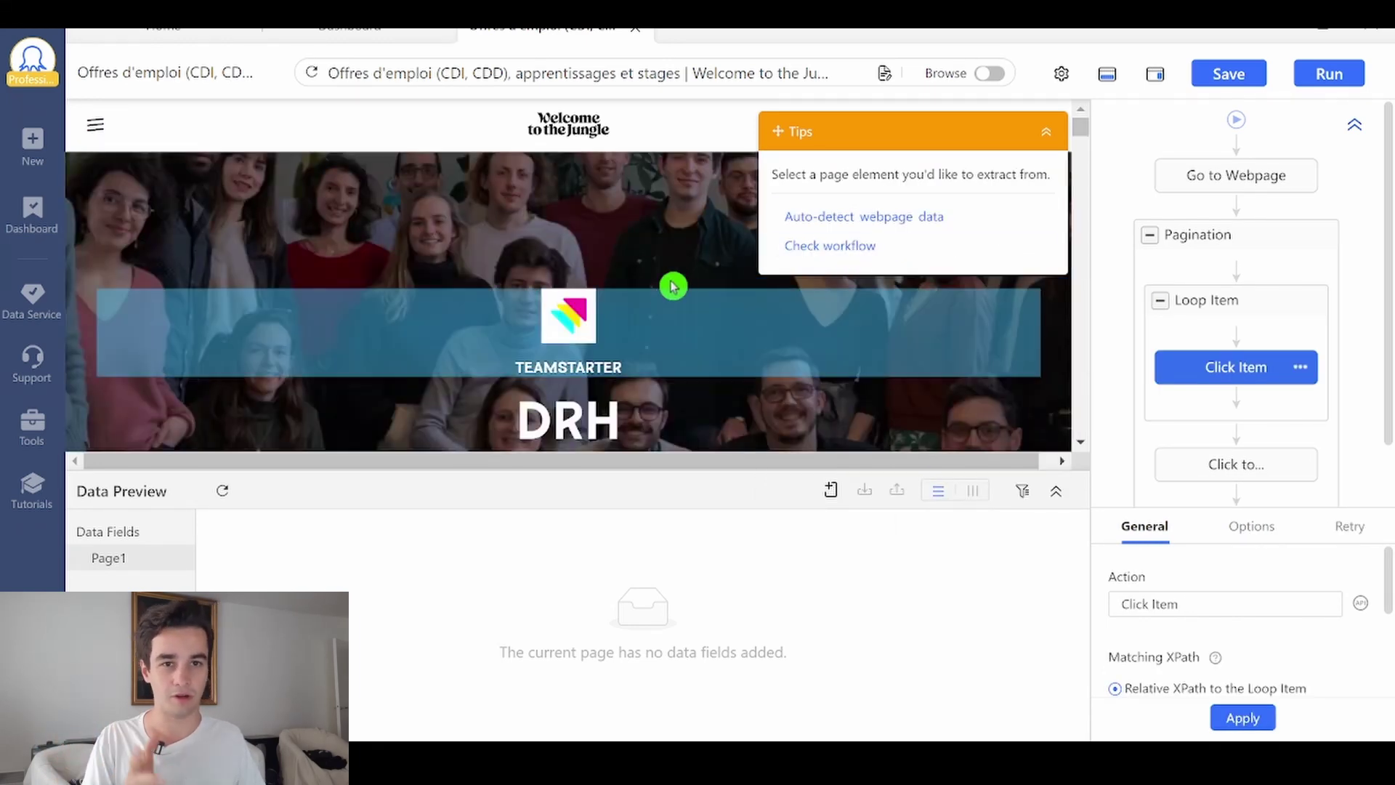
left_click(1046, 135)
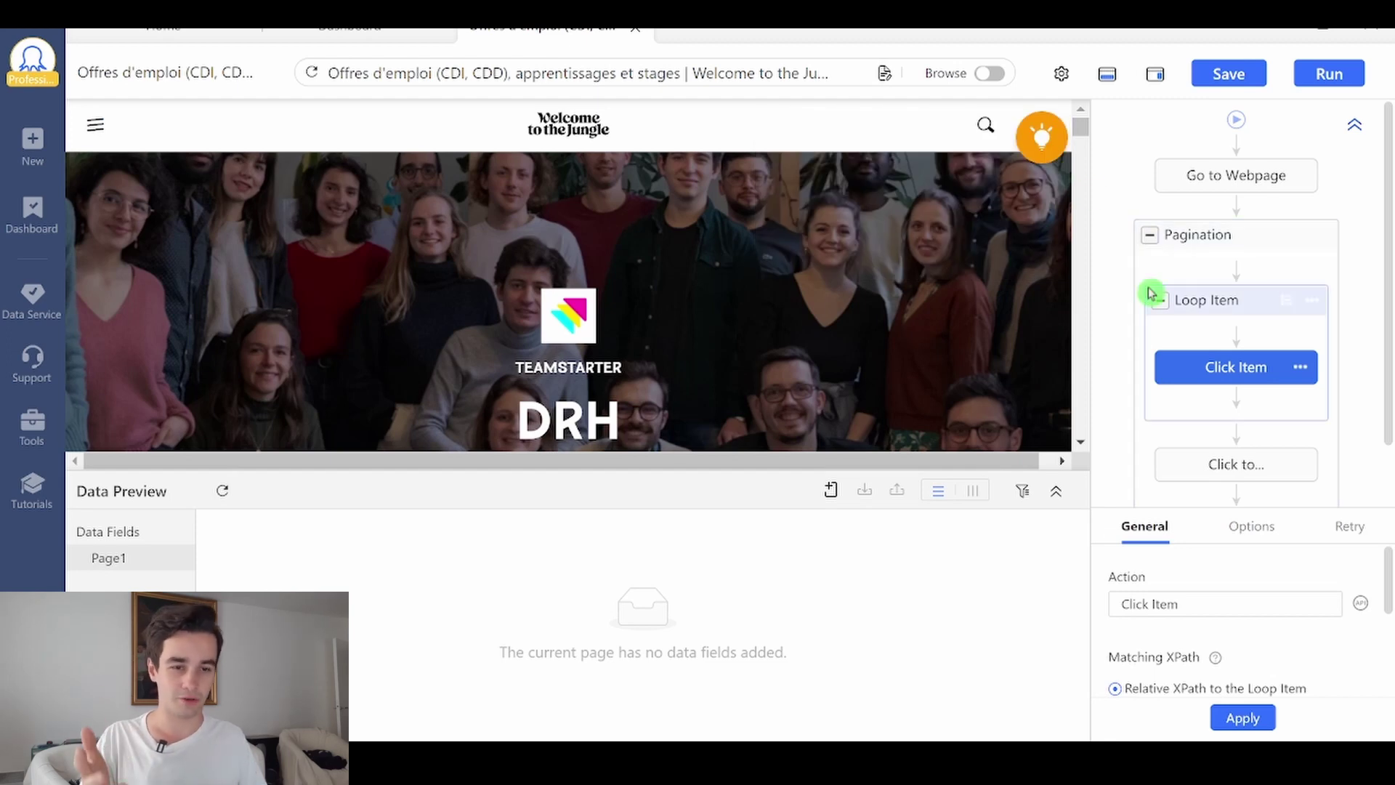
Set the Click Item's matching XPath, relative to the loop item, to //a and apply it.
scroll(1181, 594, "down", 3)
left_click_drag(1342, 638, 1106, 630)
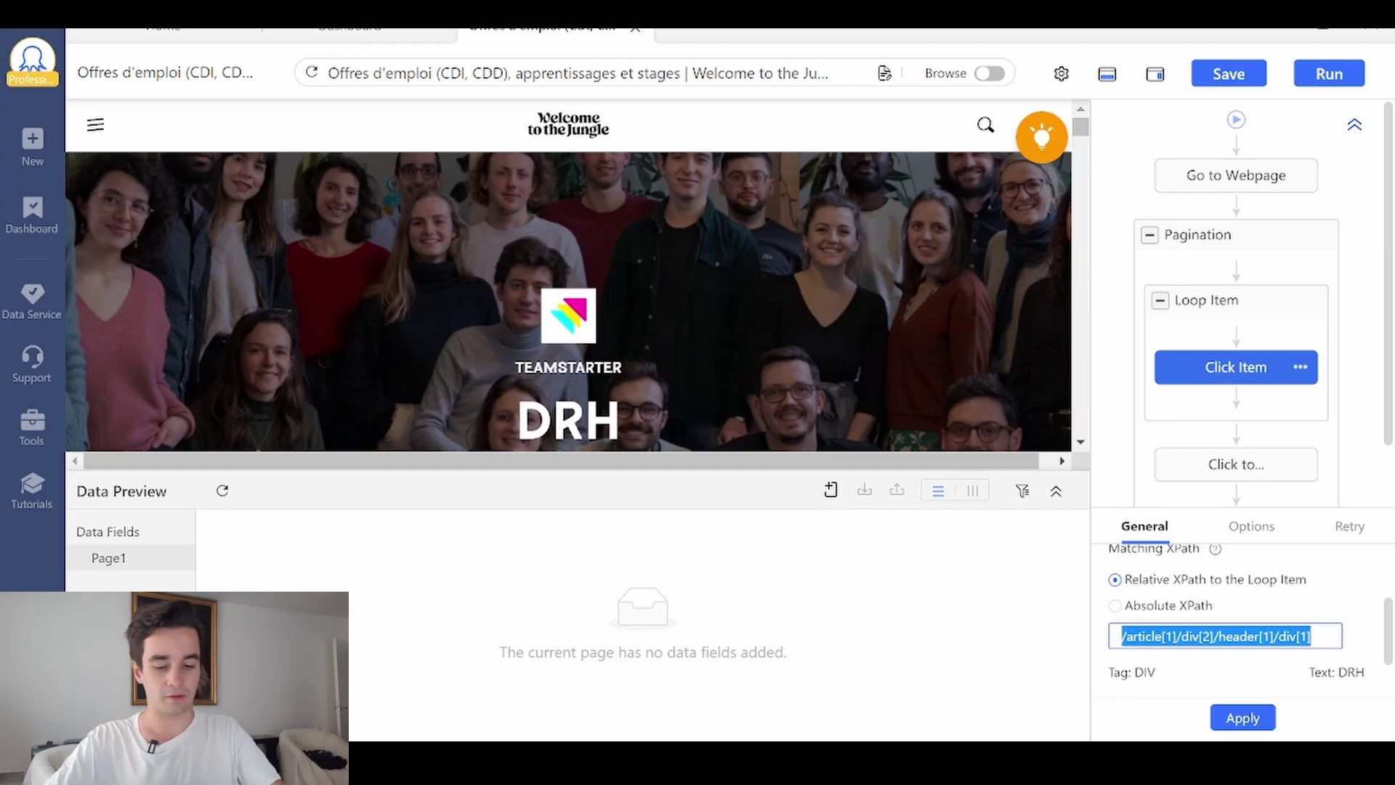
type("//a")
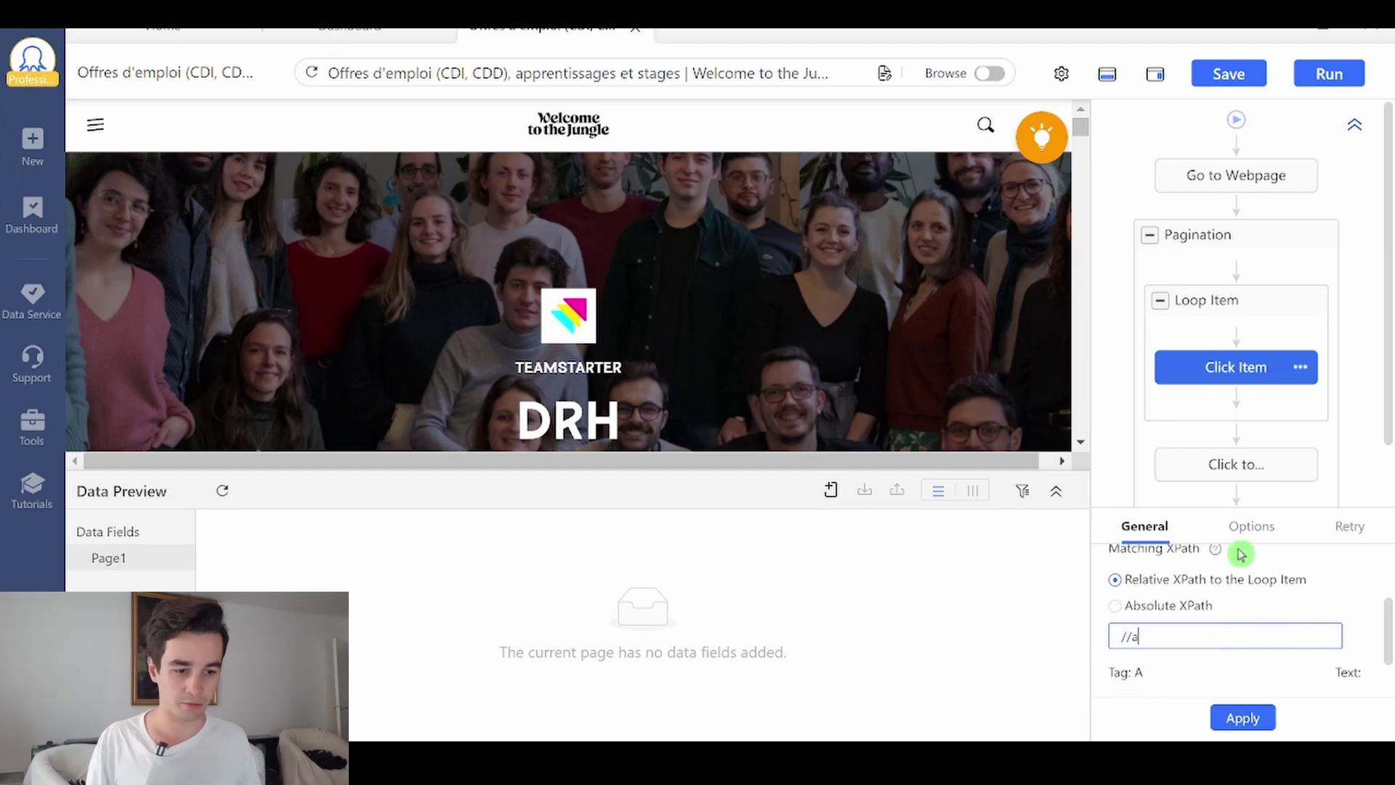
left_click(1238, 729)
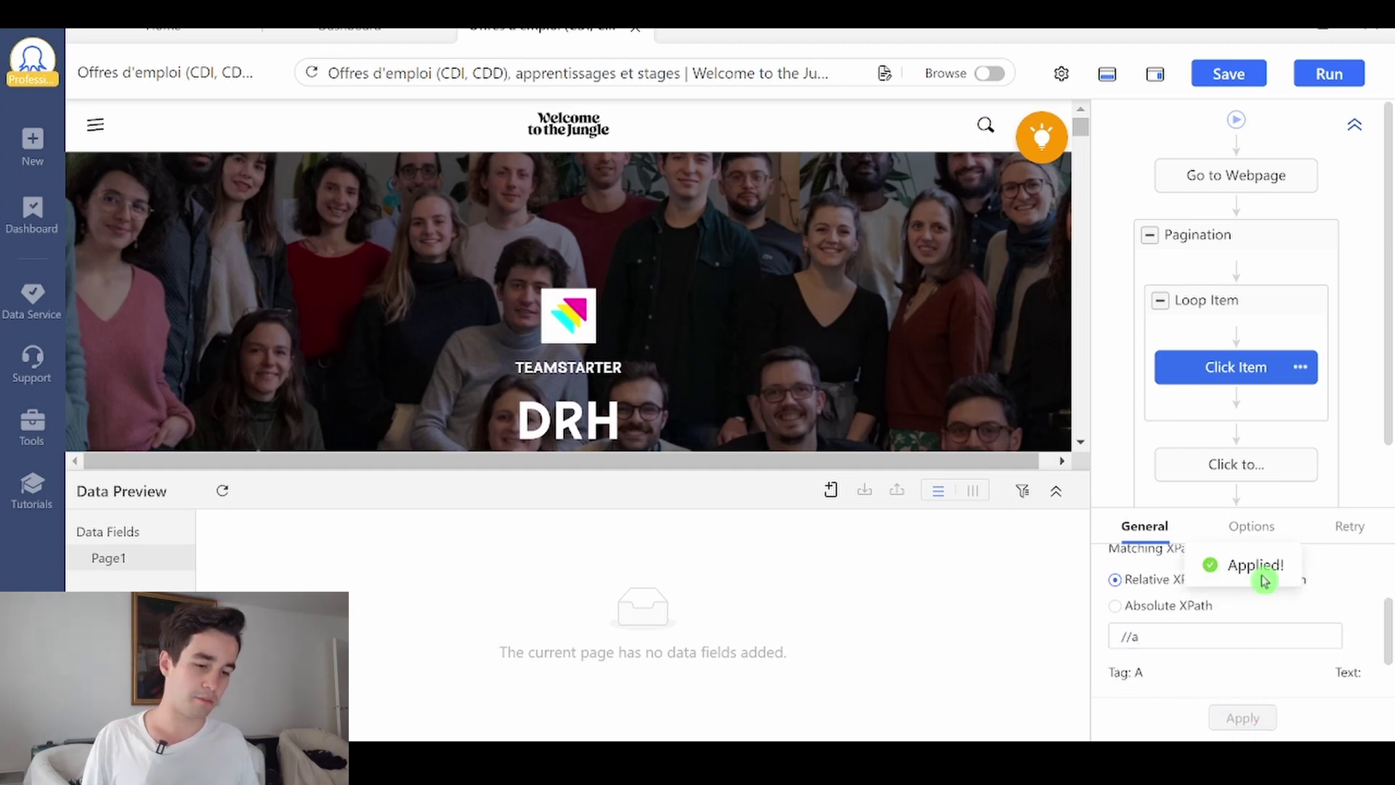
Enable Load with AJAX for the Click Item with a 10s timeout and apply it.
left_click(1246, 532)
left_click(1168, 679)
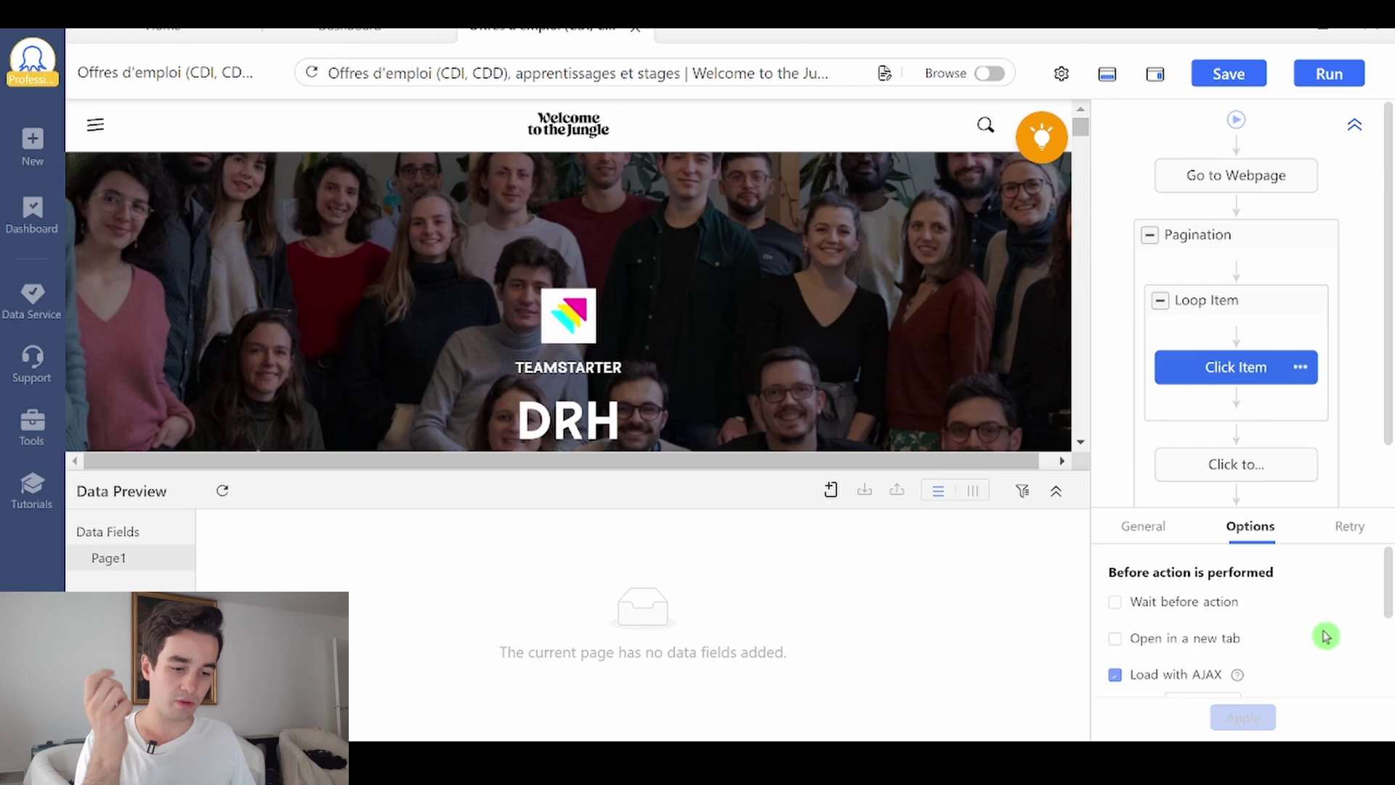
scroll(1228, 640, "down", 2)
left_click(1203, 609)
scroll(1199, 623, "down", 1)
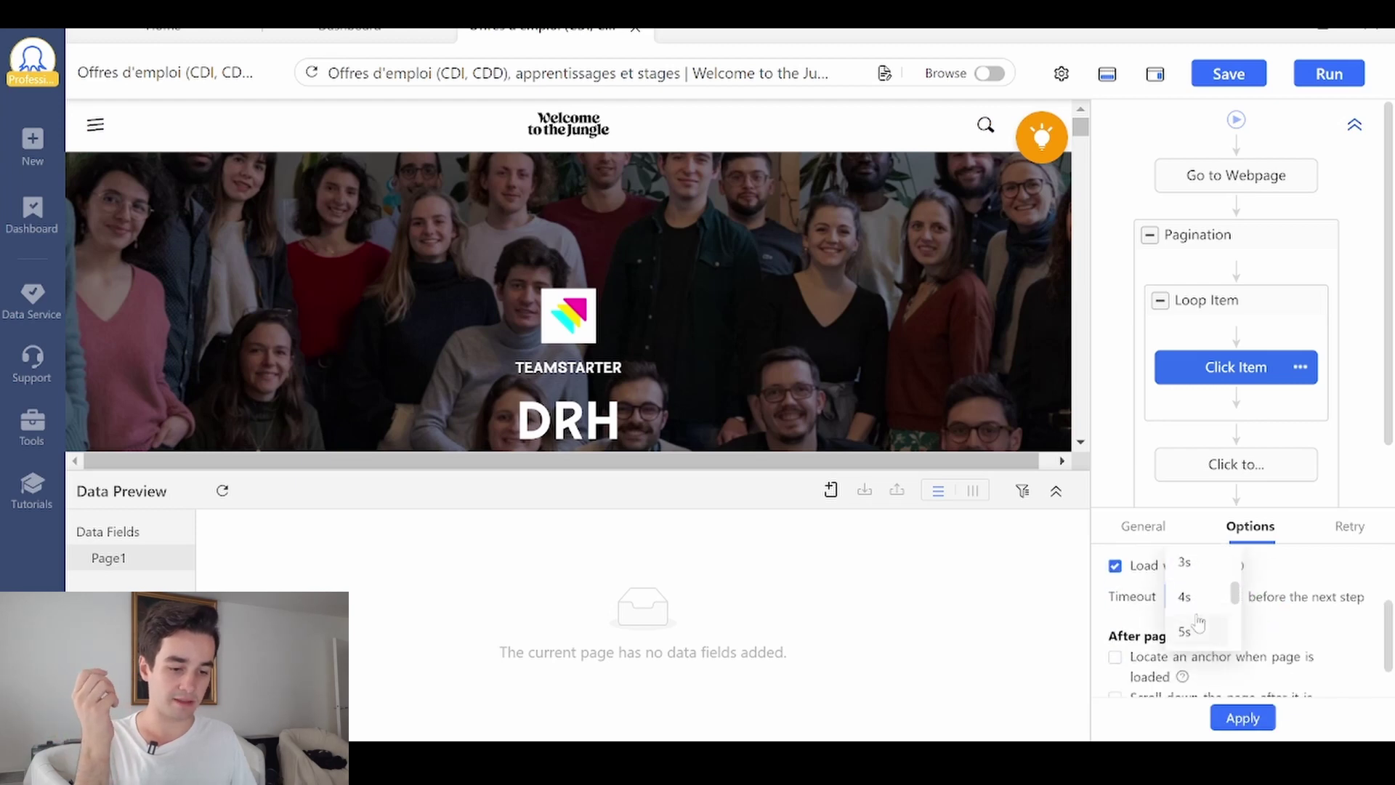
left_click(1241, 708)
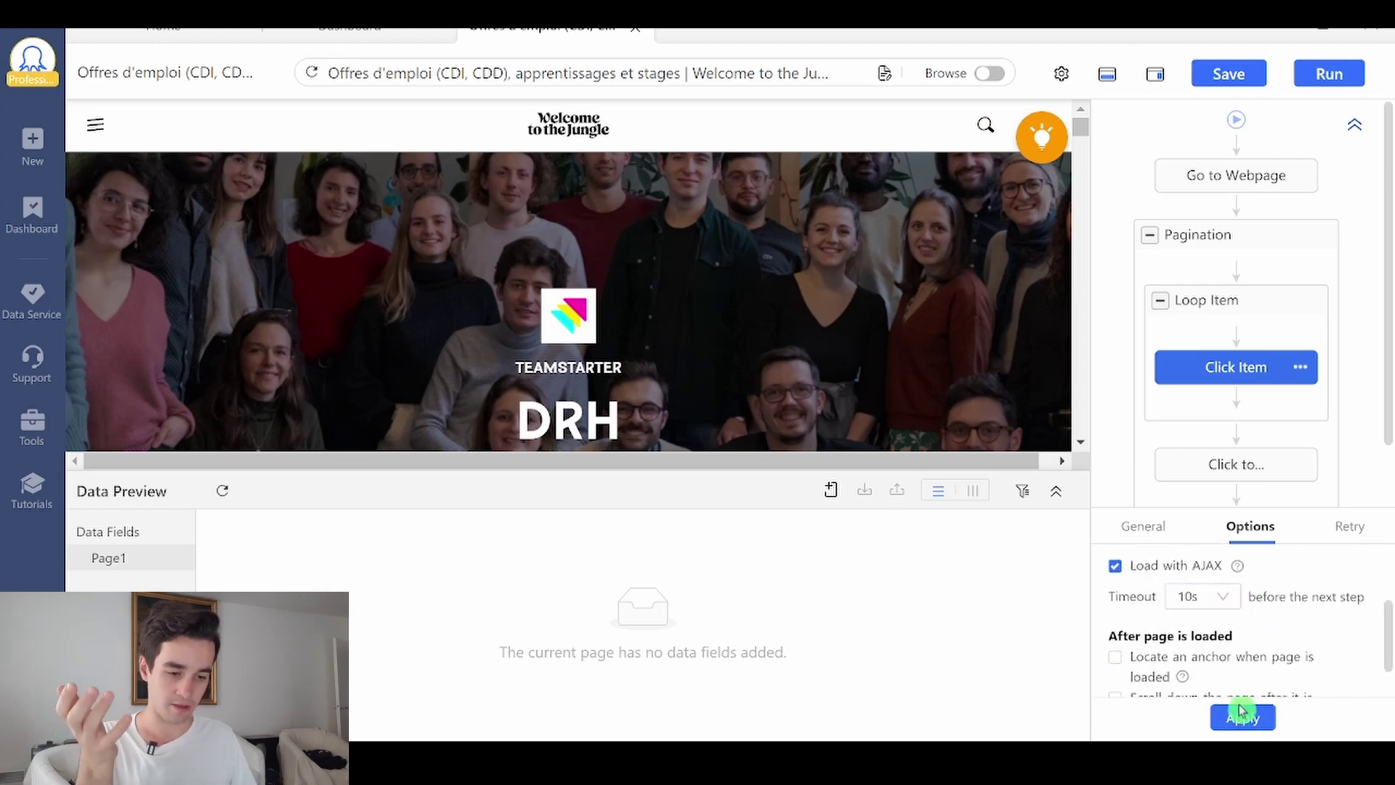
Set the Click Item to open in a new tab, disable Load with AJAX and apply the options.
left_click(1162, 640)
left_click(1135, 677)
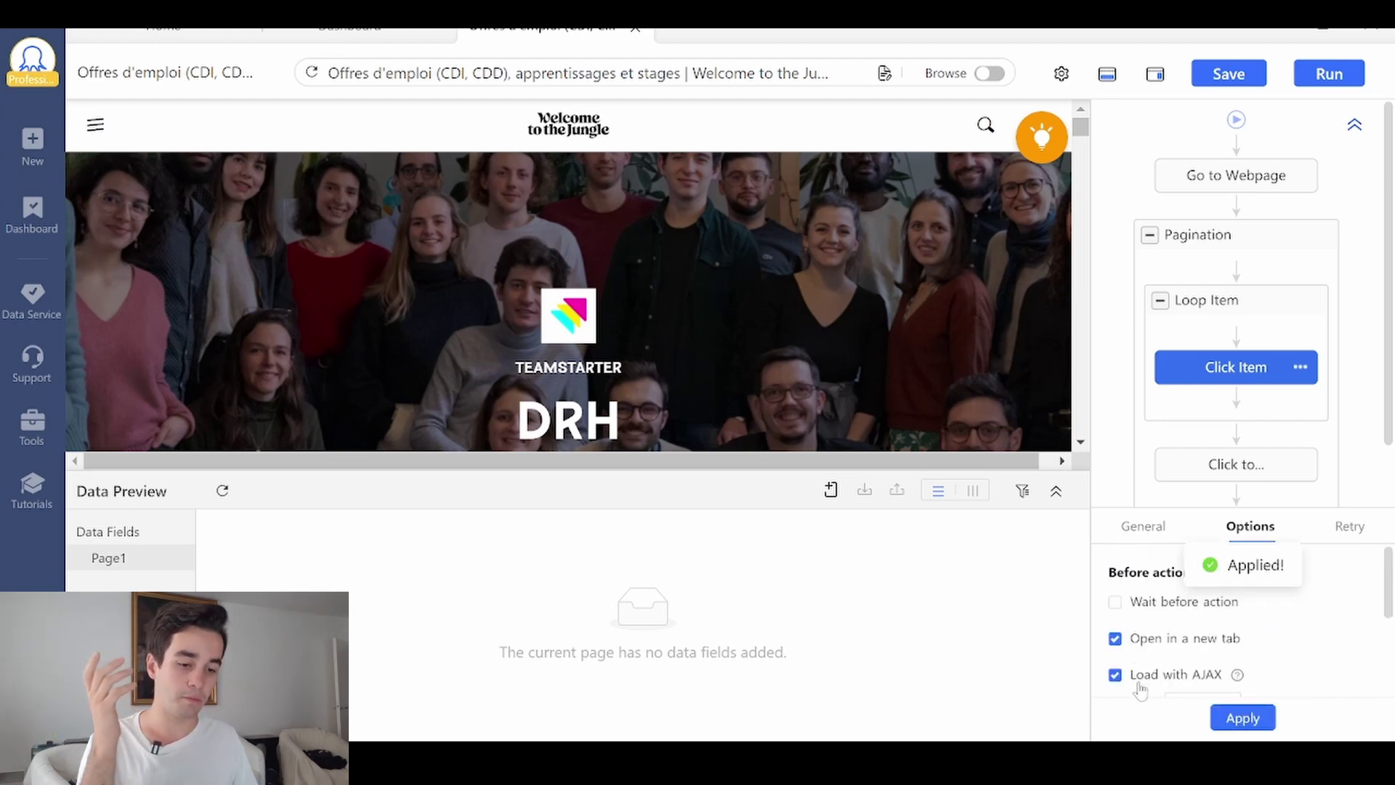
left_click(1244, 716)
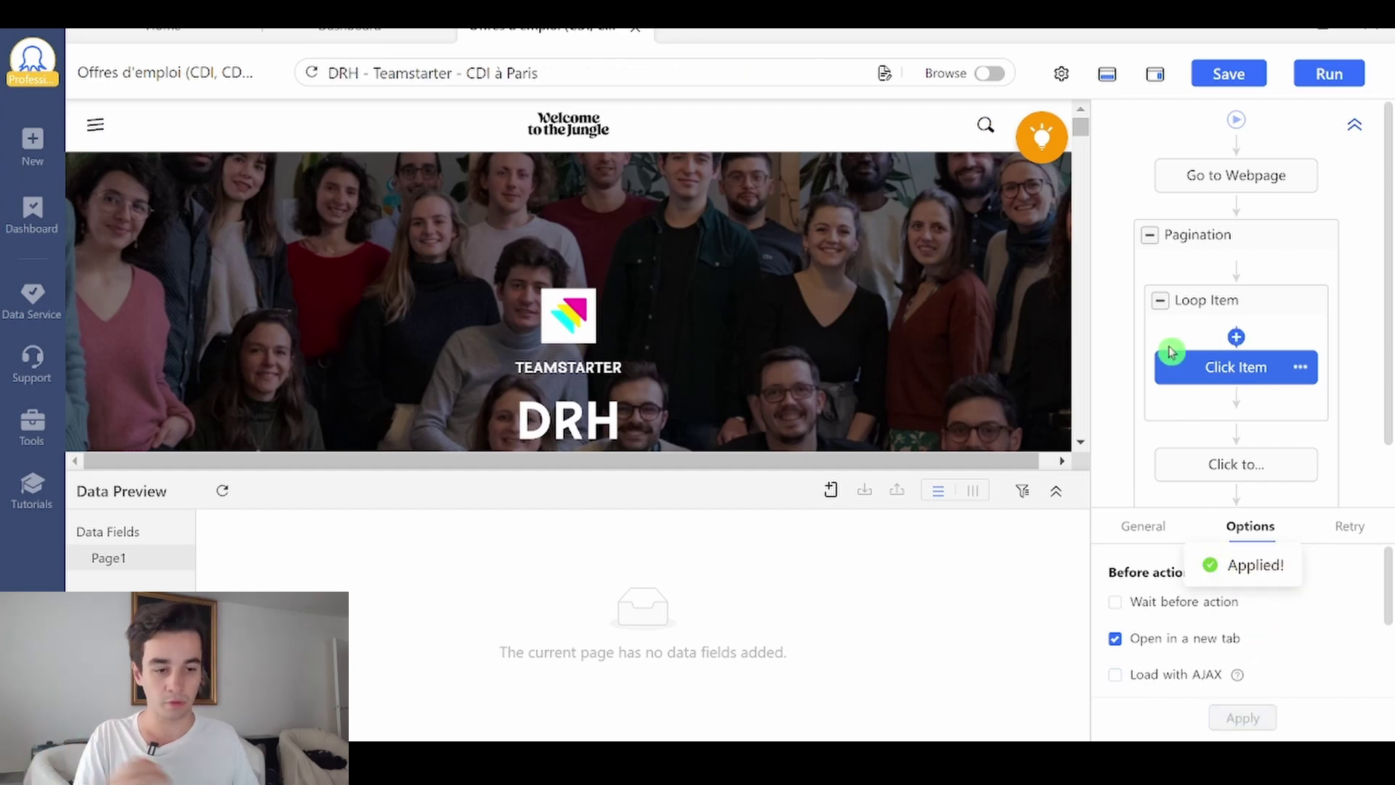
Extract the text of the DRH job title on the Teamstarter offer page as a data field.
left_click(640, 408)
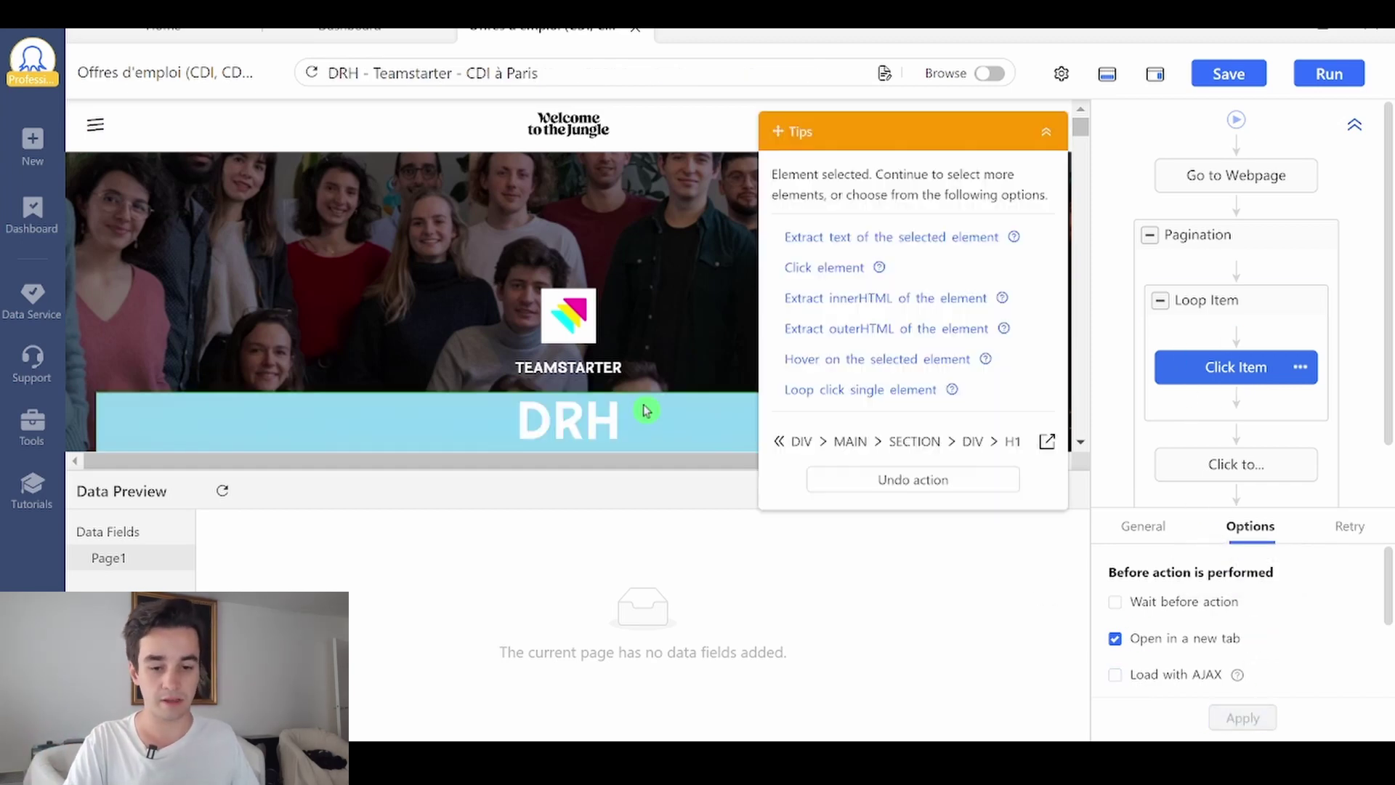
scroll(533, 354, "down", 2)
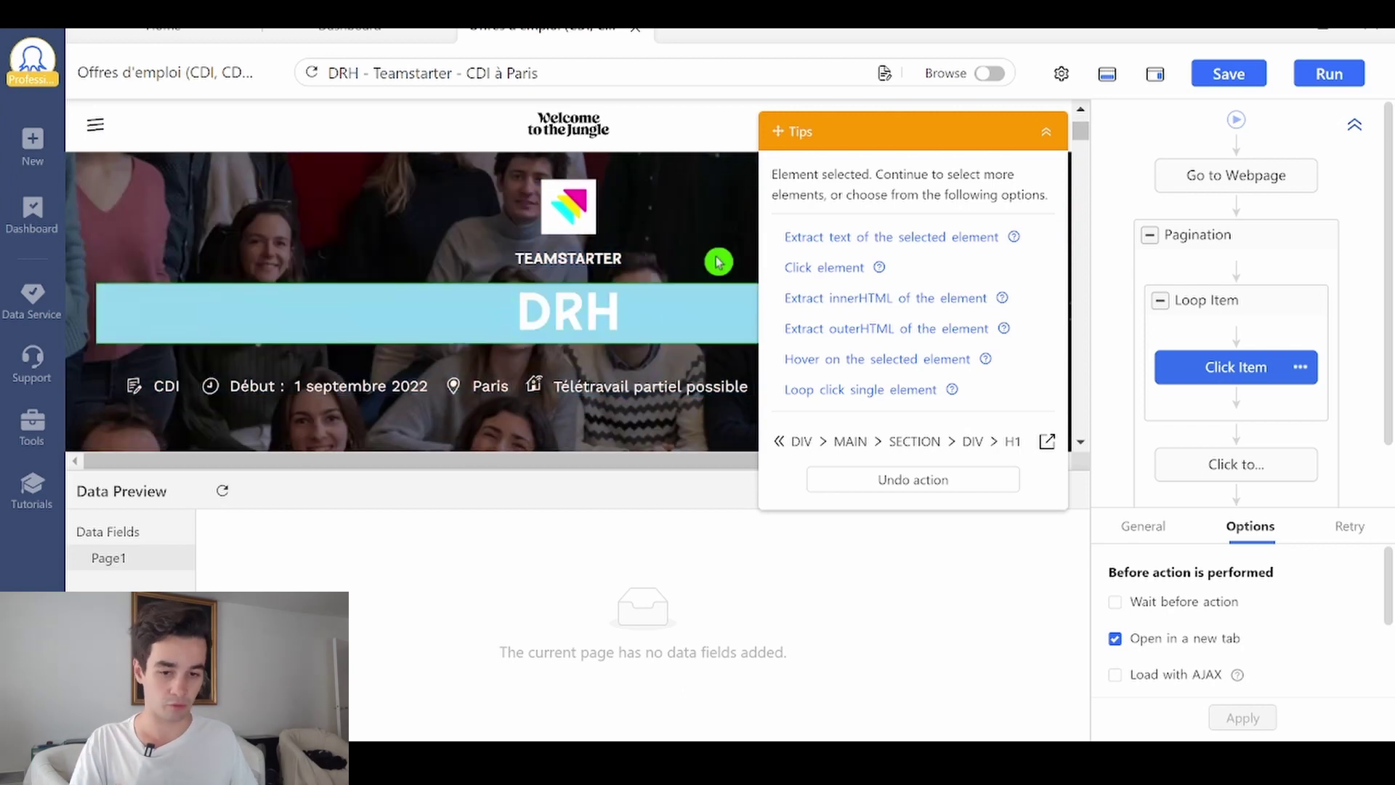
left_click(856, 236)
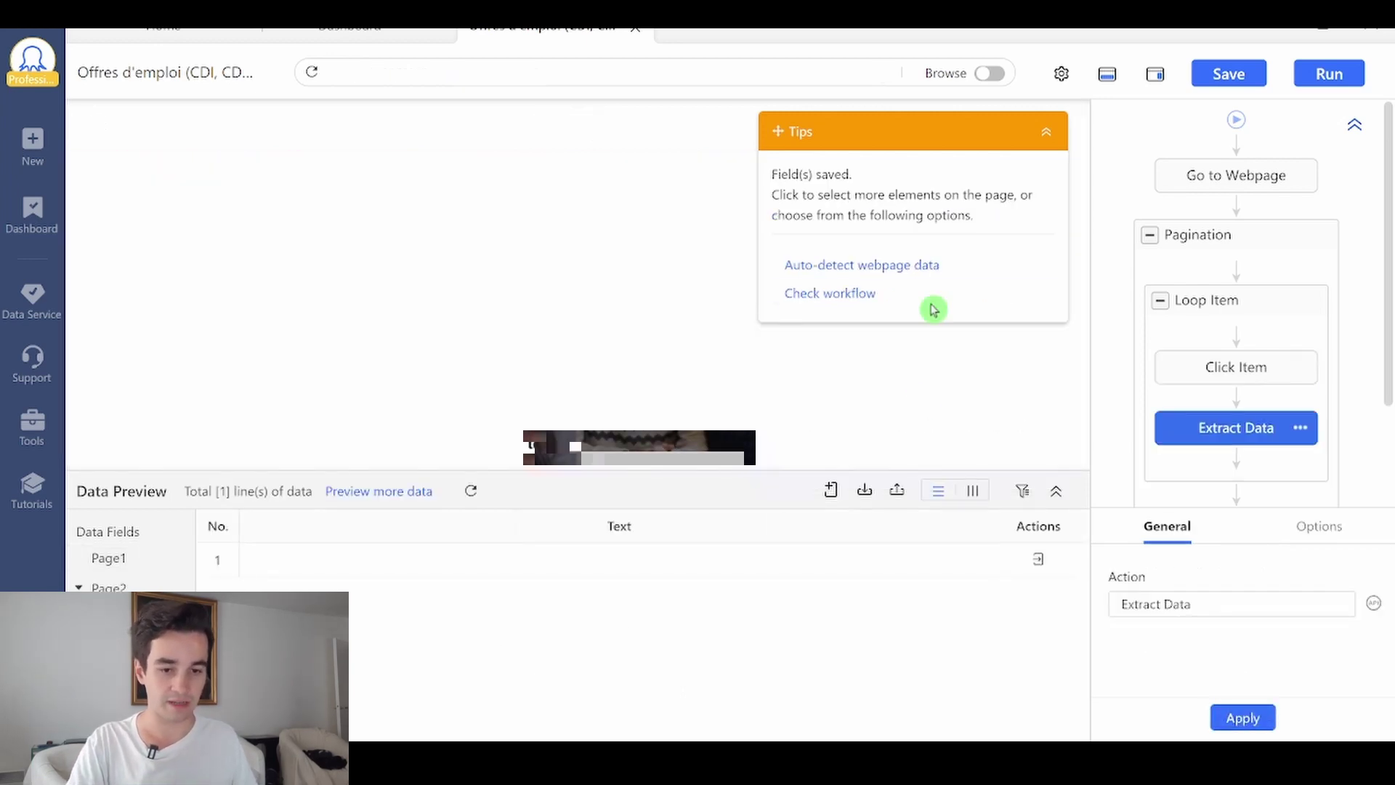
left_click(1046, 138)
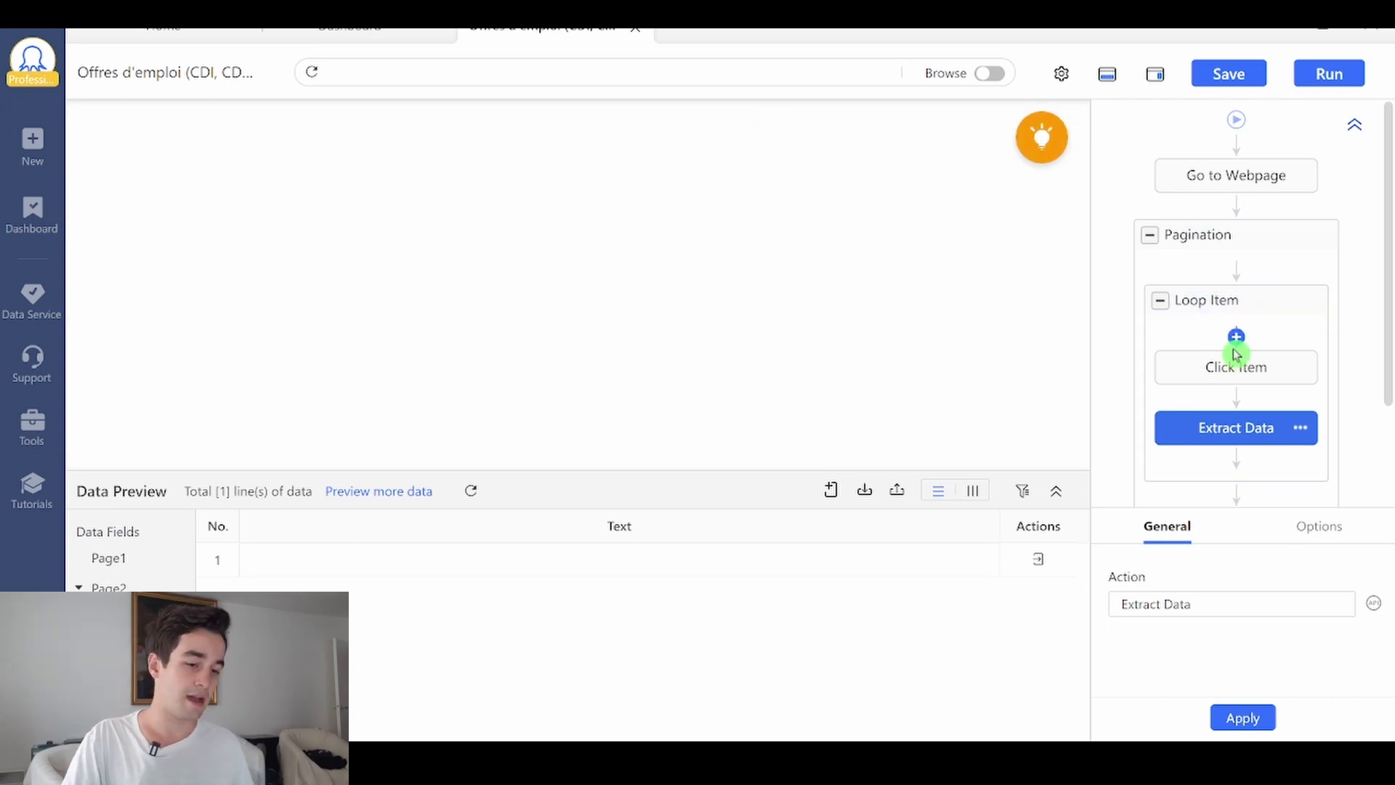
Disable Open in a new tab for the Click Item and apply the change.
left_click(1227, 372)
left_click(1244, 529)
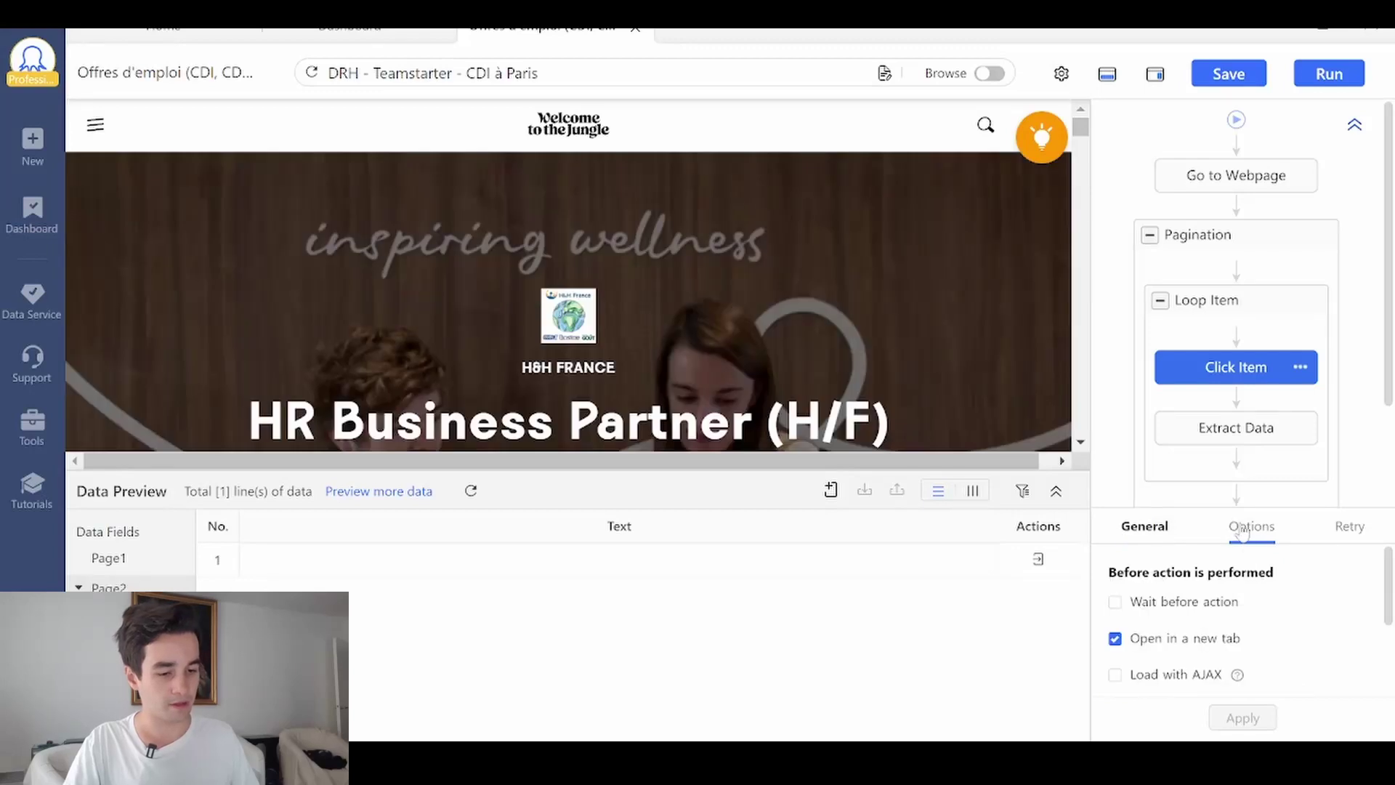
left_click(1167, 641)
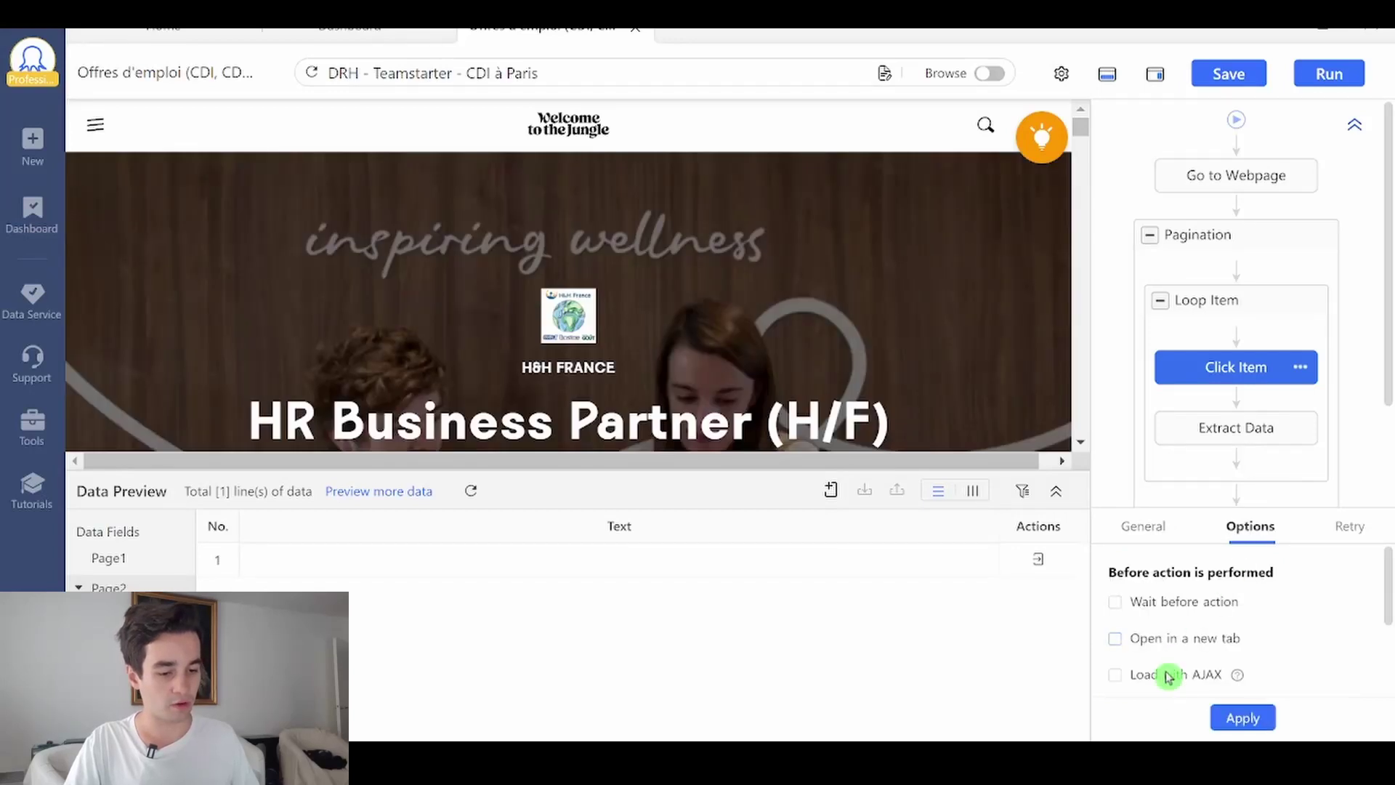
left_click(1235, 716)
Disable Extract data in the loop for the Extract Data action and apply the change.
left_click(1264, 435)
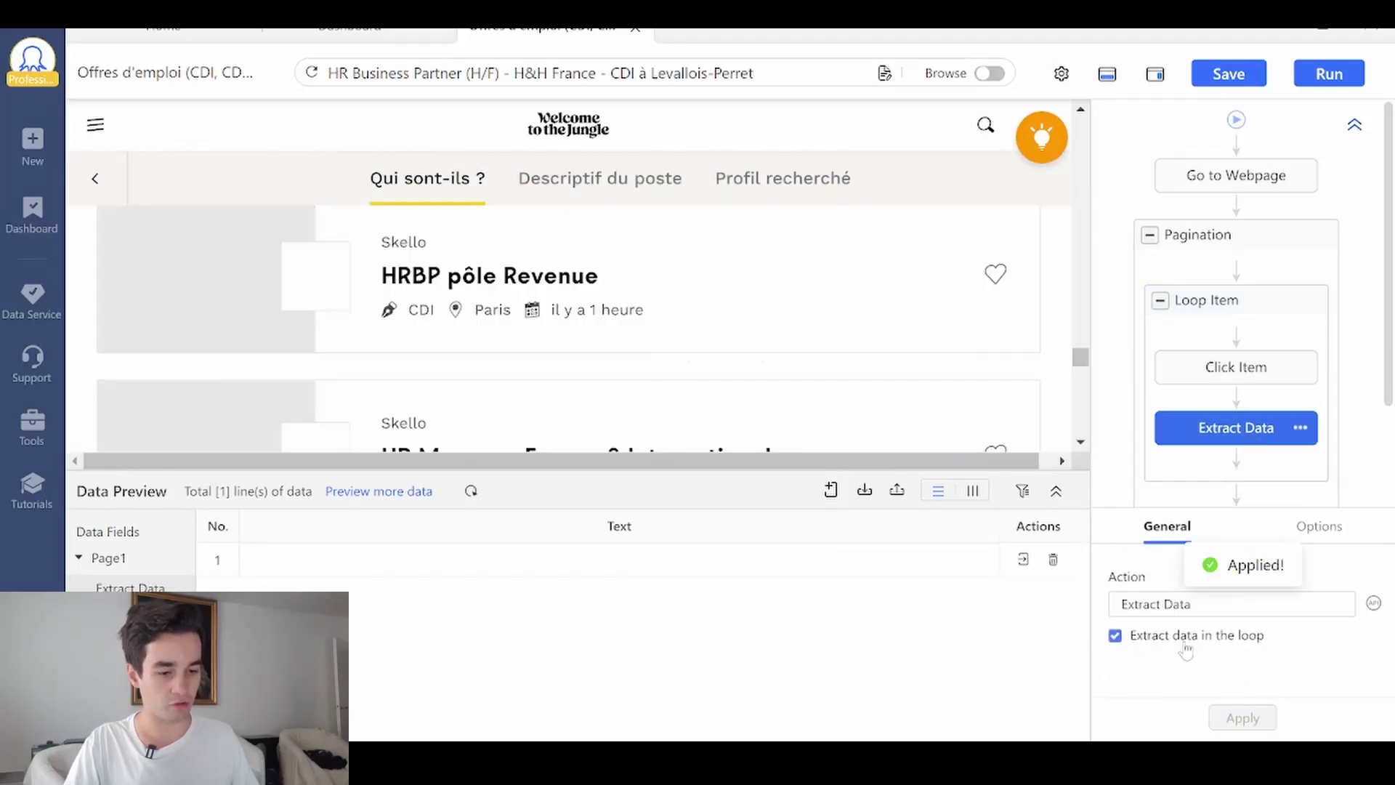
left_click(1161, 637)
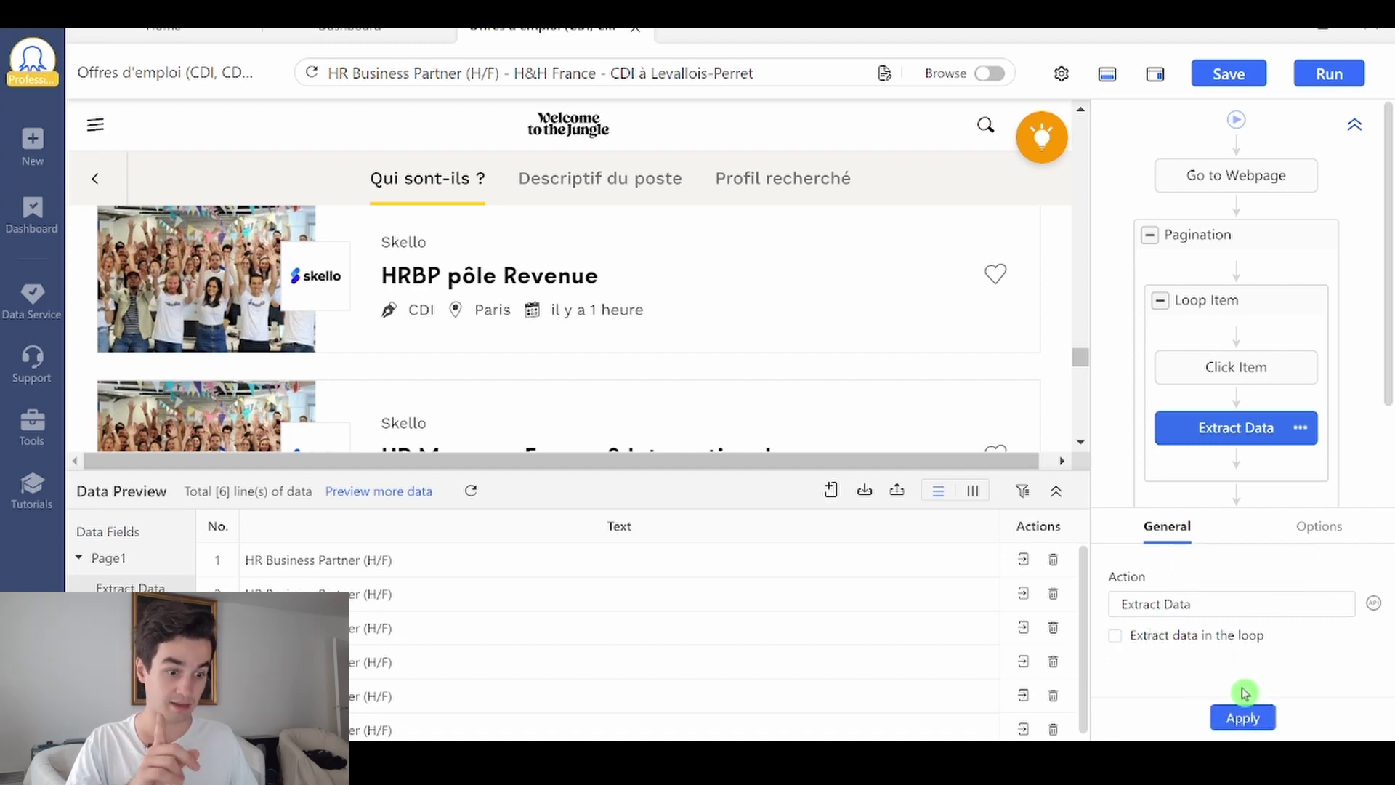
left_click(1243, 718)
Check the workflow by running through Loop Item, Click Item and Extract Data in order.
left_click(1221, 305)
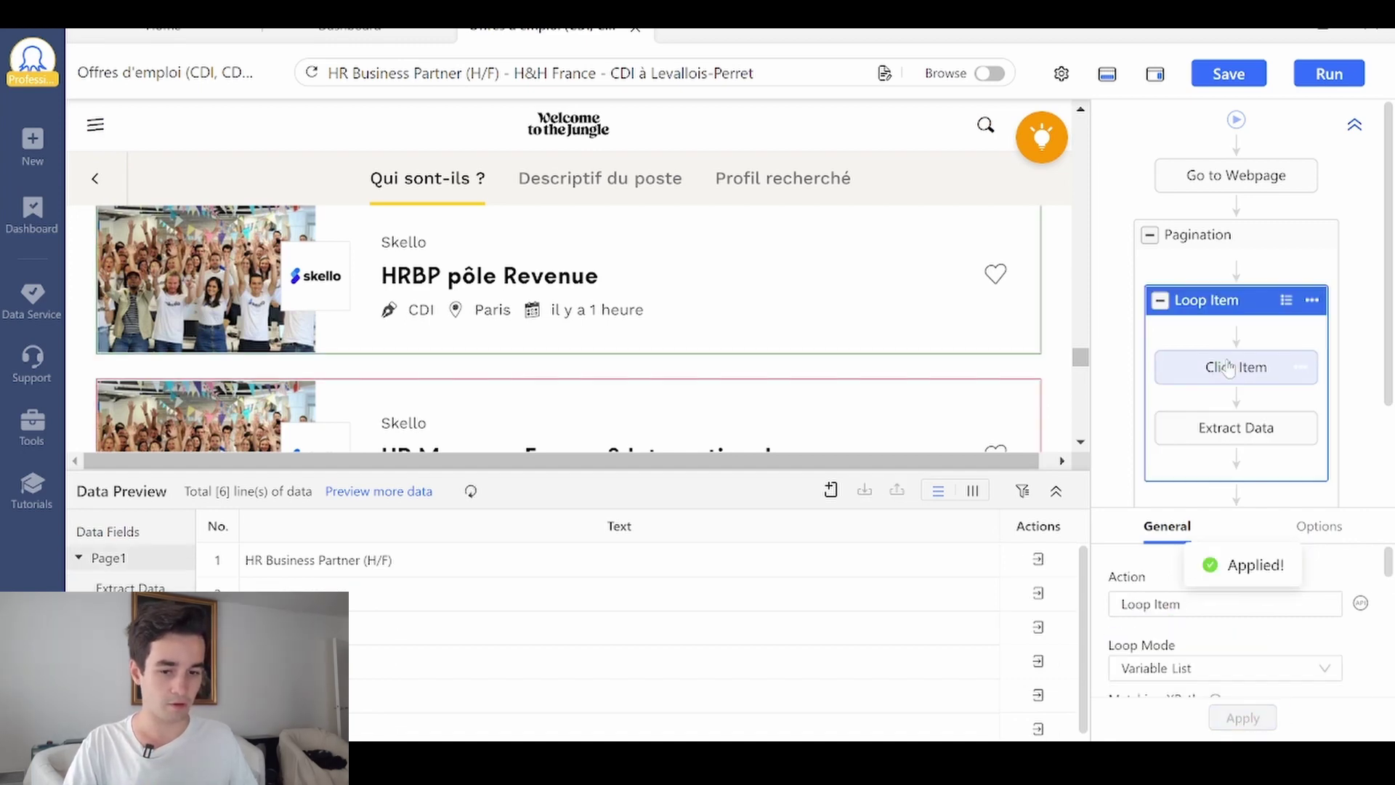
left_click(1236, 367)
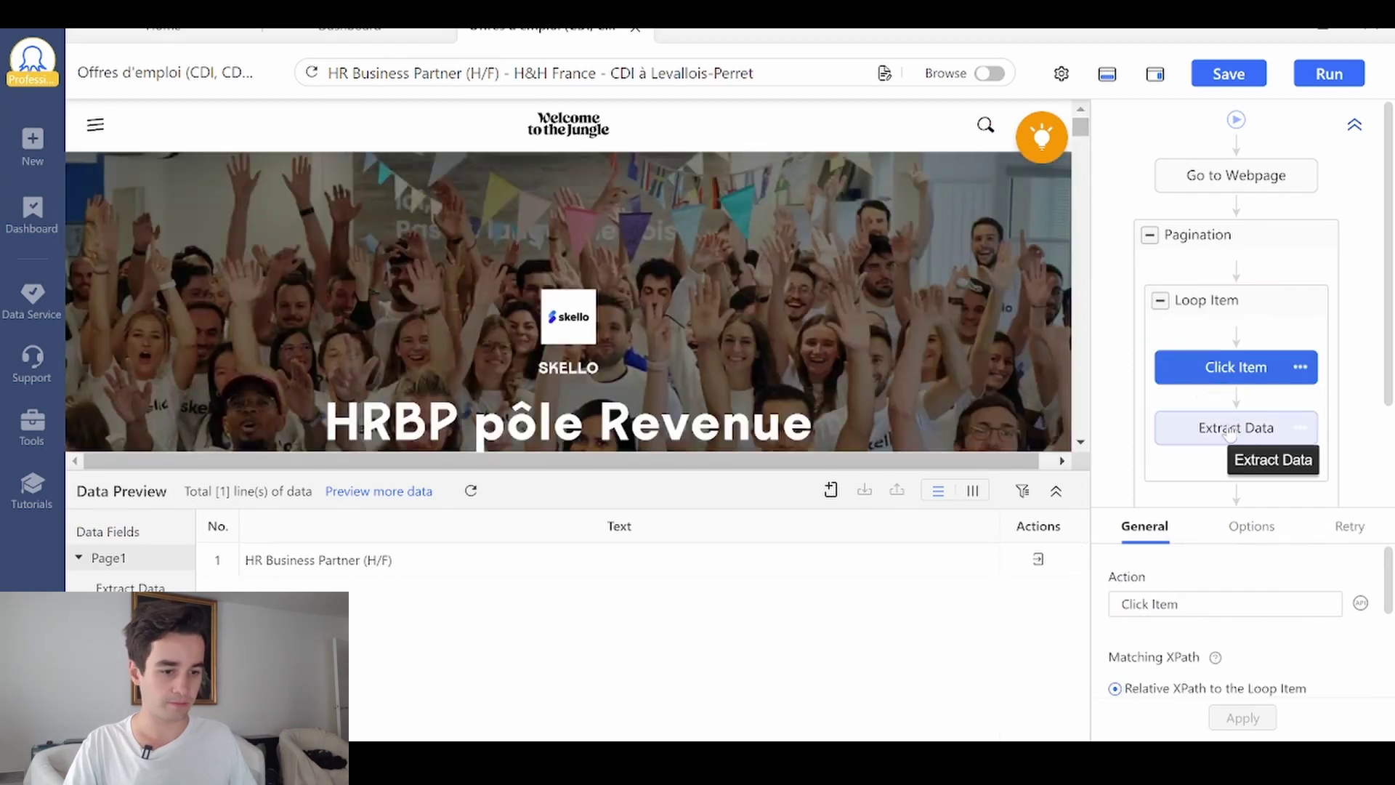
left_click(1236, 429)
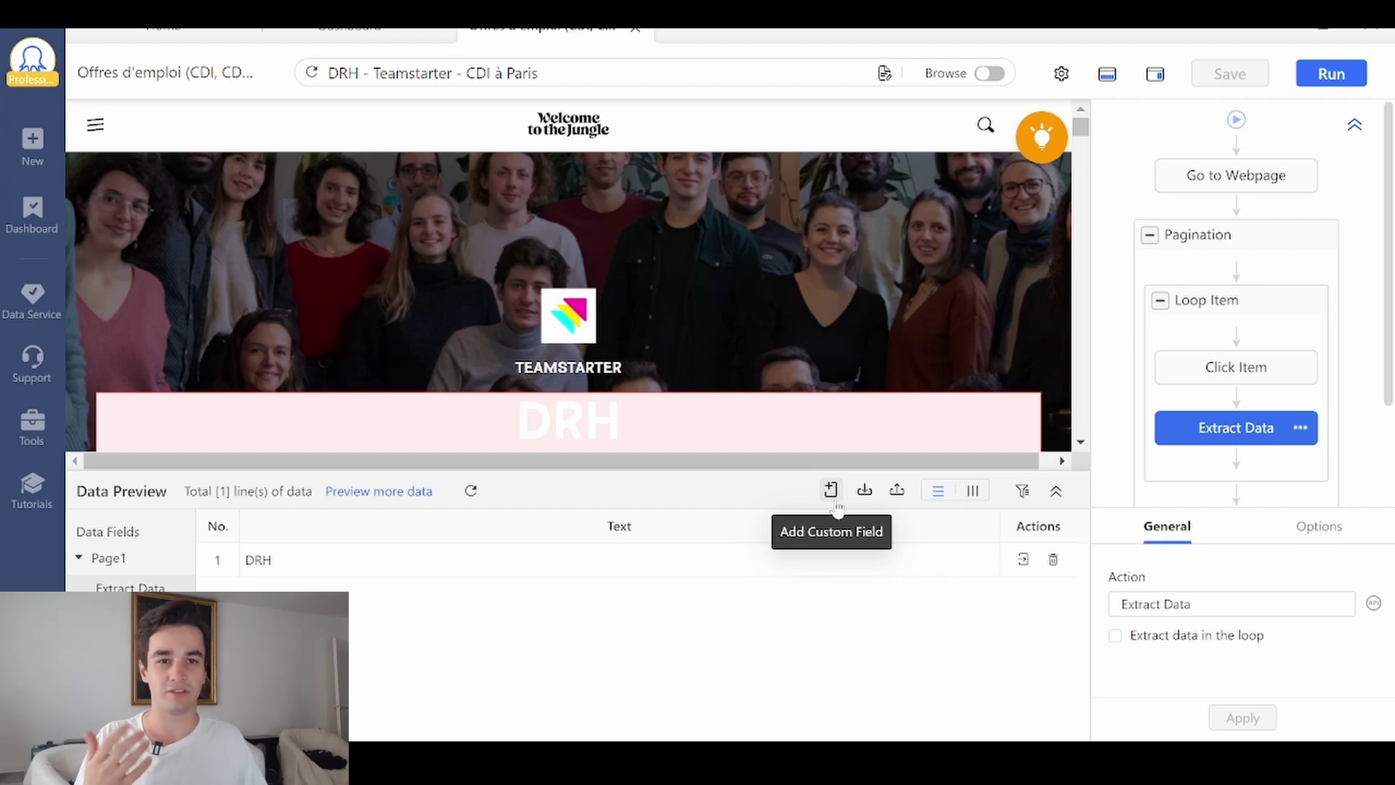
Add a Page URL field from the page-level data and place it before the Text field.
left_click(847, 560)
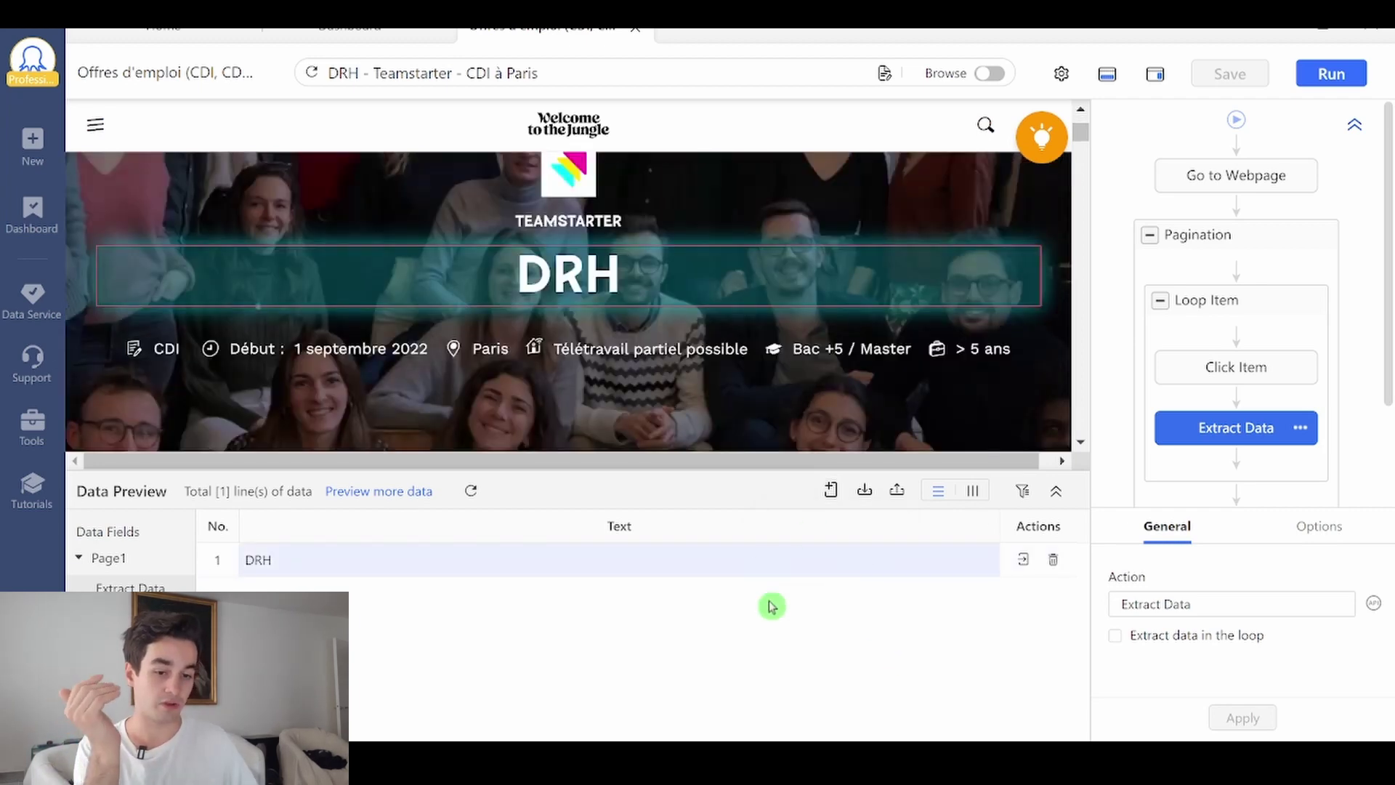
left_click(831, 489)
mouse_move(795, 577)
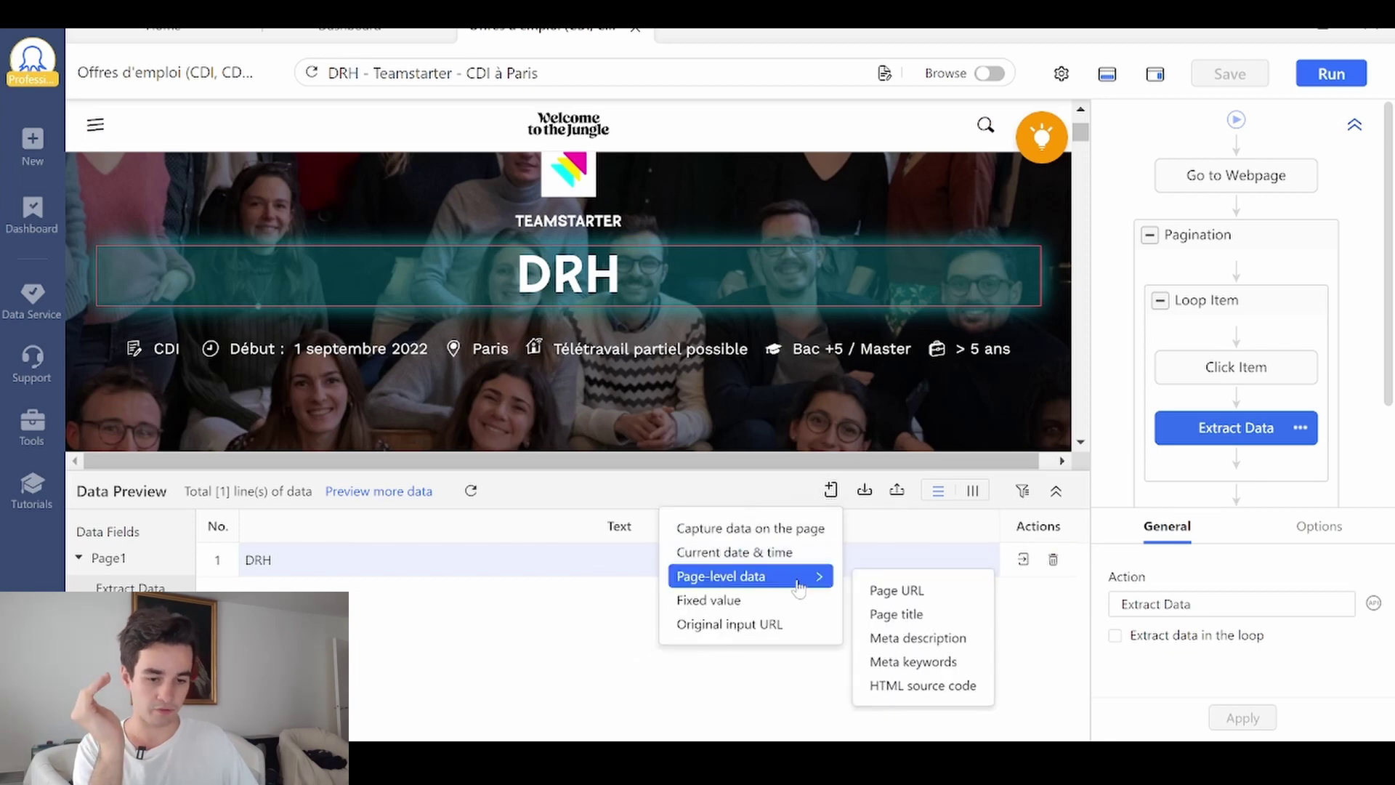
left_click(897, 590)
left_click_drag(637, 525, 291, 552)
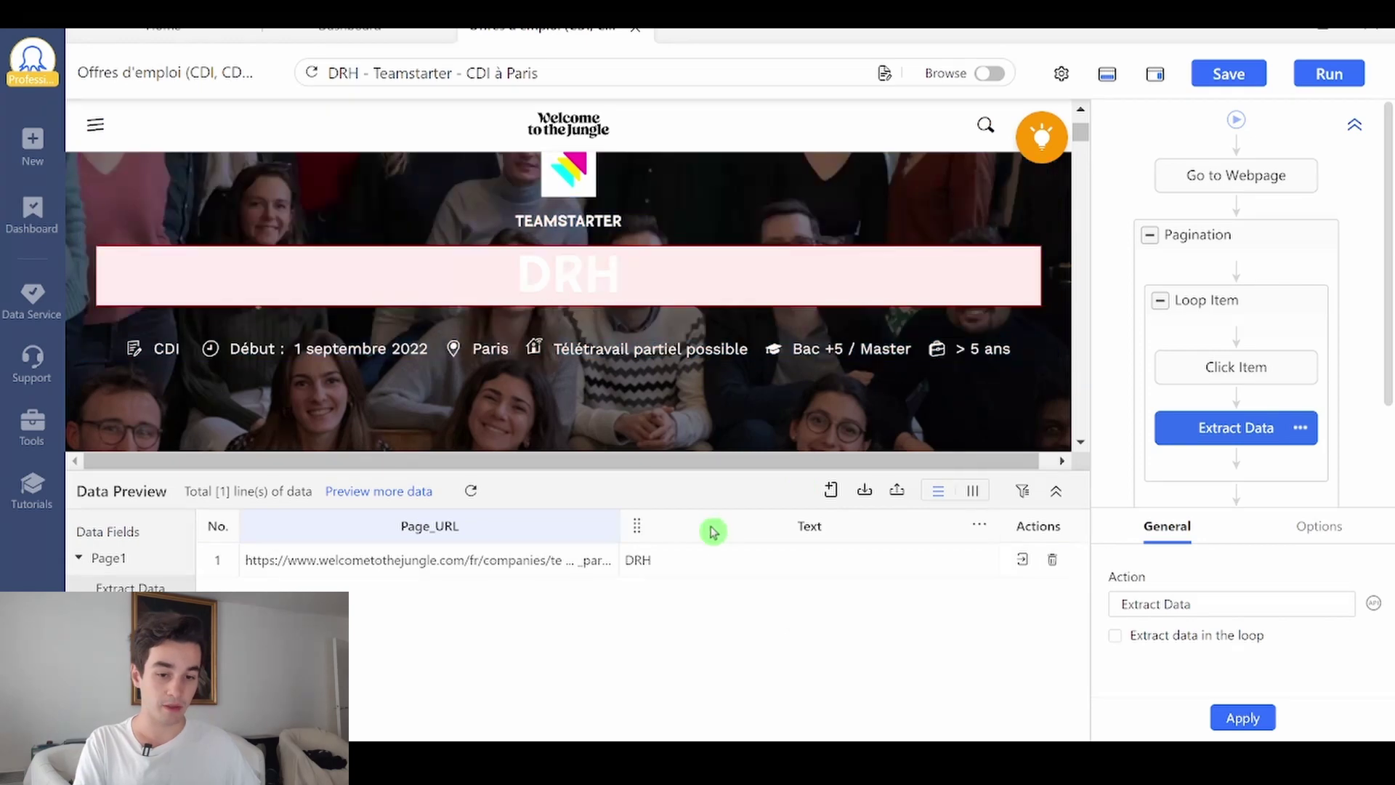
Delete the Text field that holds the job title from Extract Data.
left_click(978, 526)
left_click(885, 583)
Extract the text of the DRH job title and of the start date 1 septembre 2022 as separate fields.
left_click(774, 255)
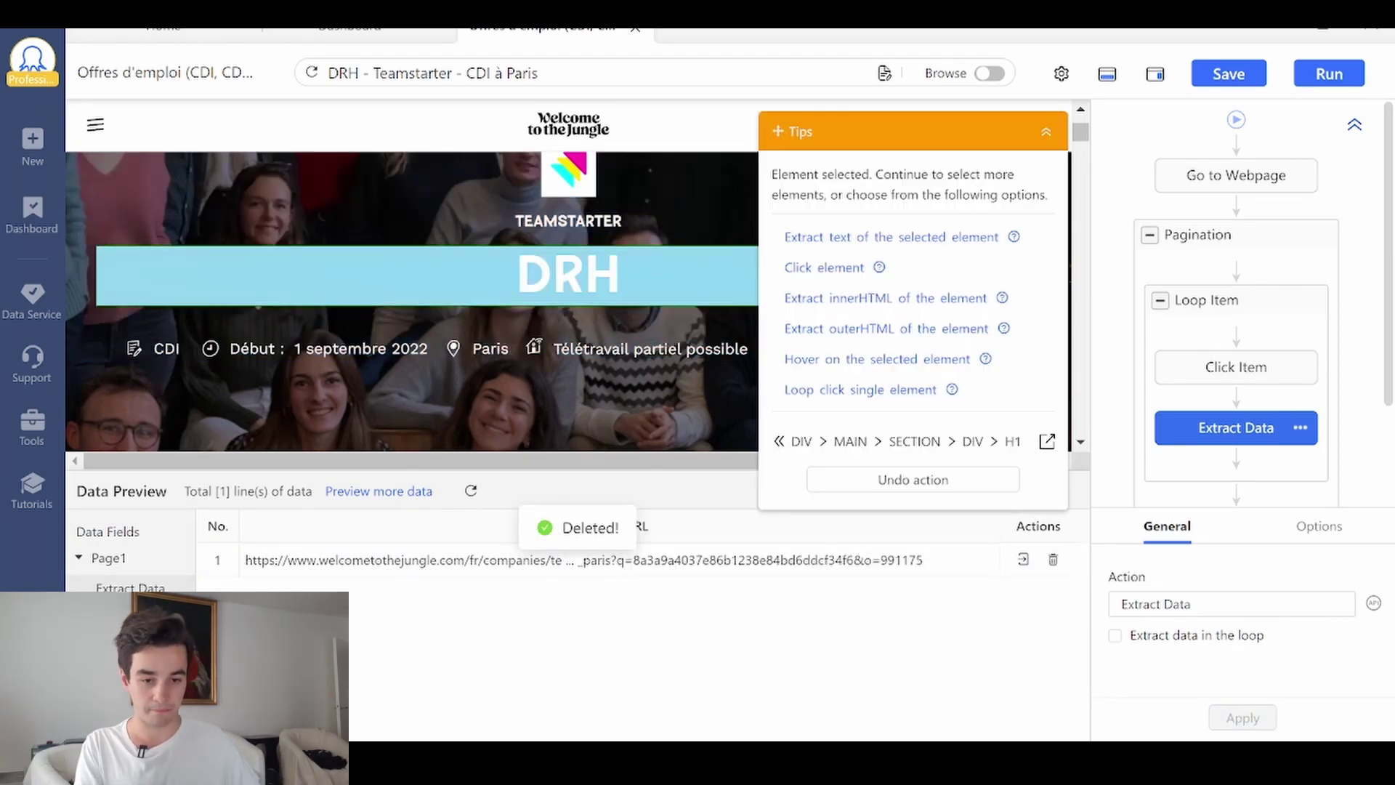
left_click(847, 238)
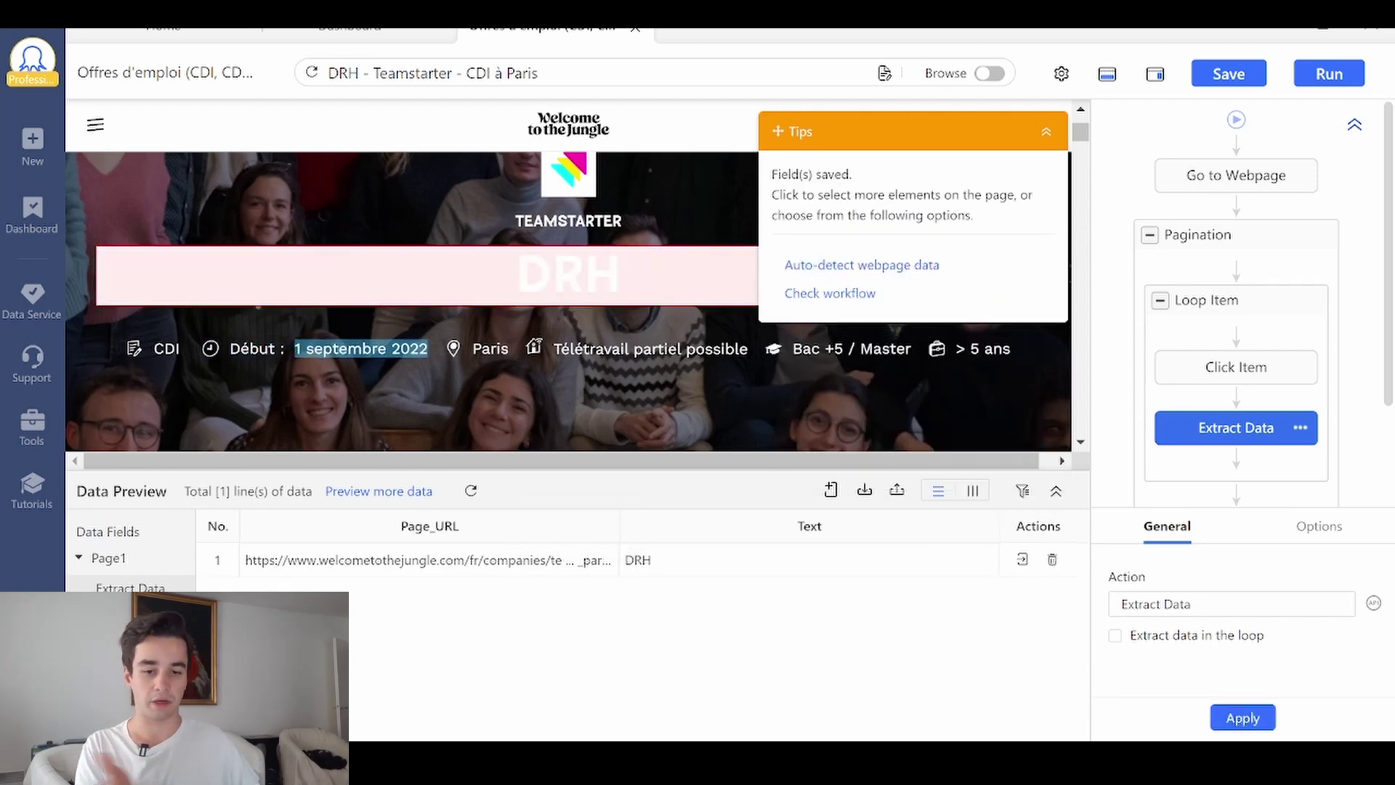
left_click(361, 349)
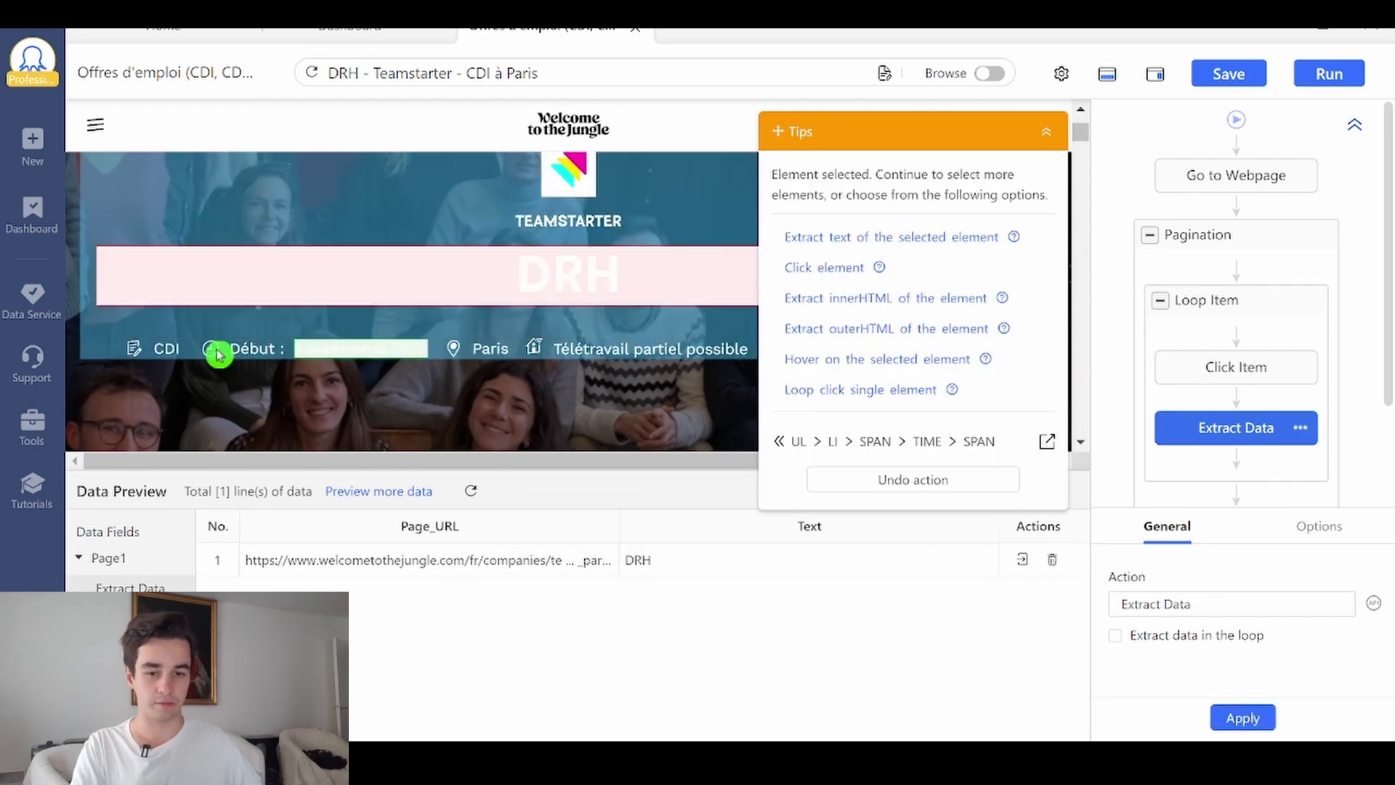
left_click(832, 237)
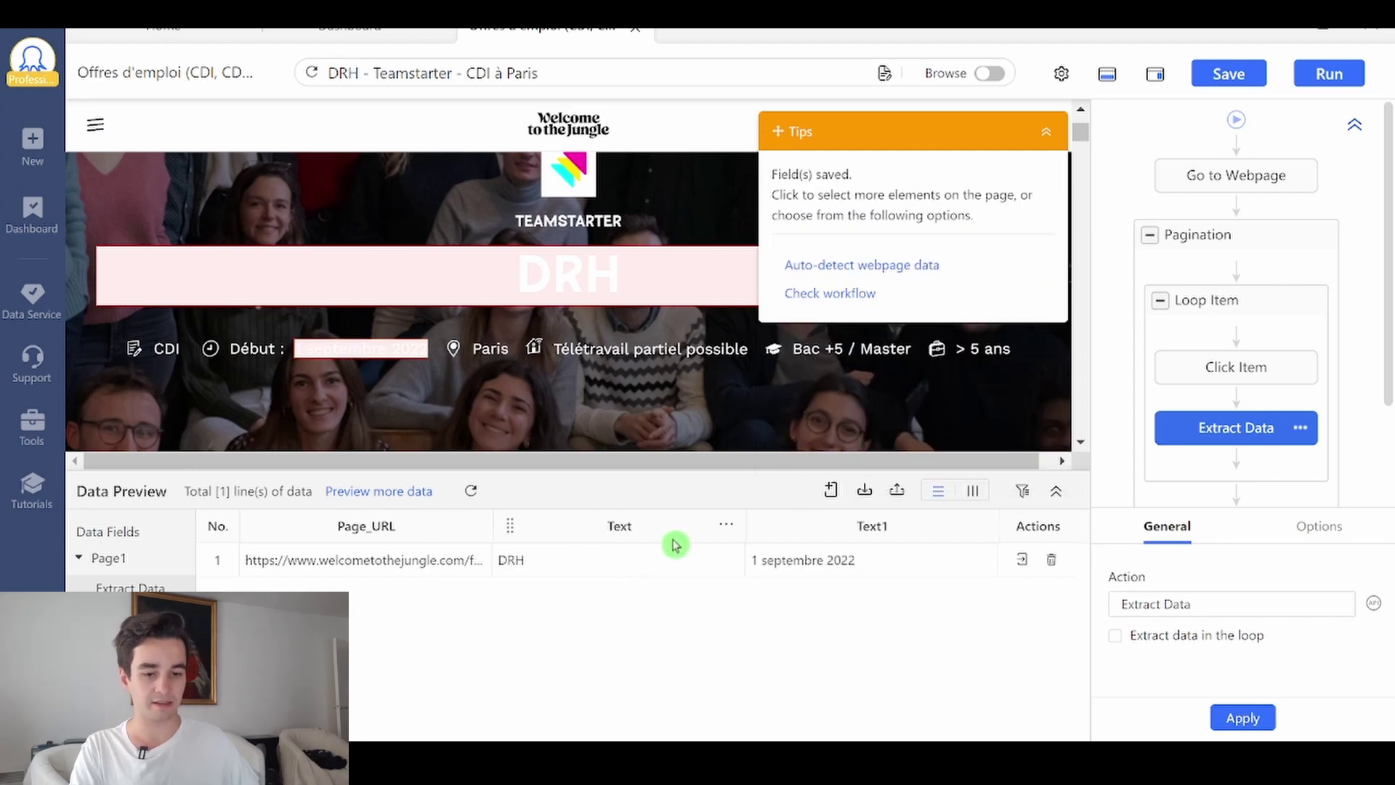
Delete the job title and start date text fields, keeping only Page_URL.
left_click(735, 519)
left_click(641, 585)
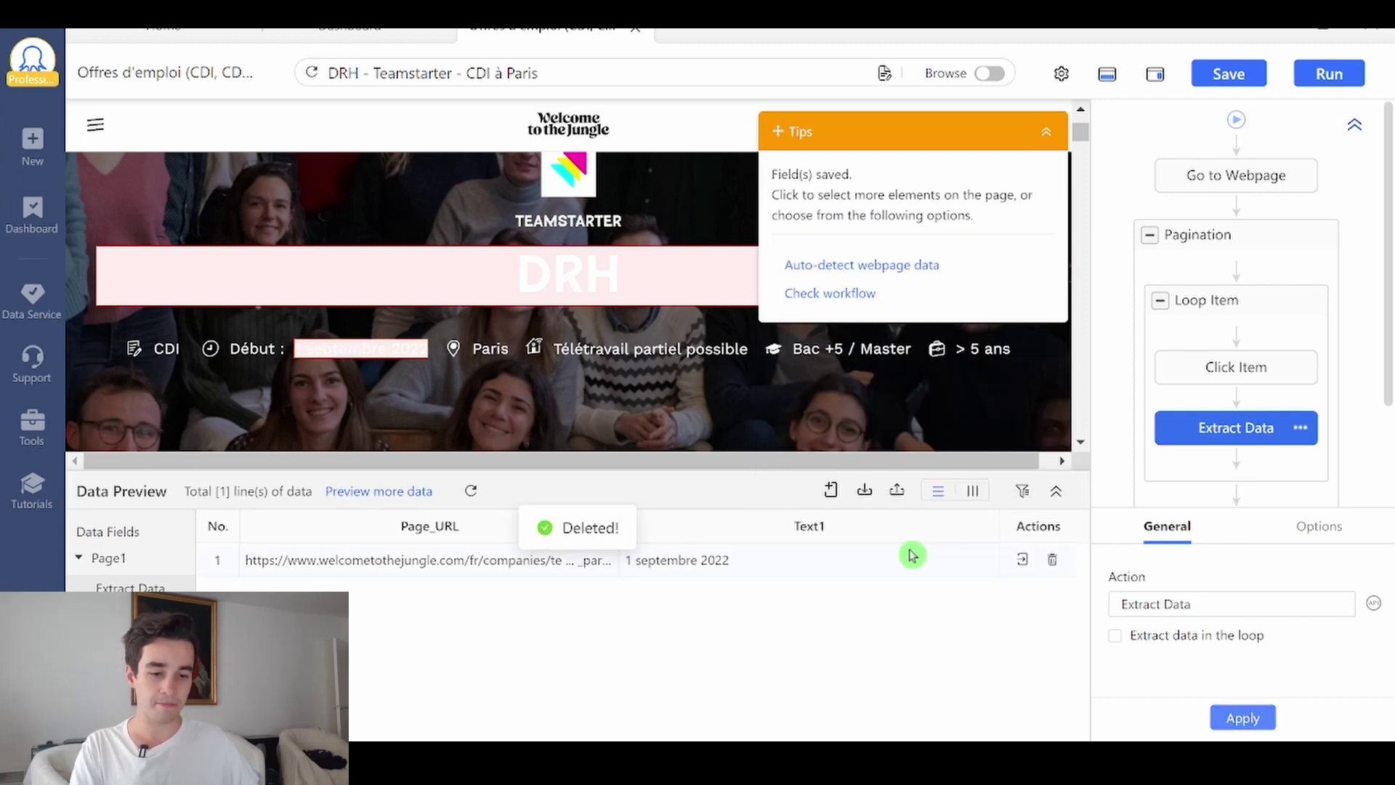
left_click(973, 536)
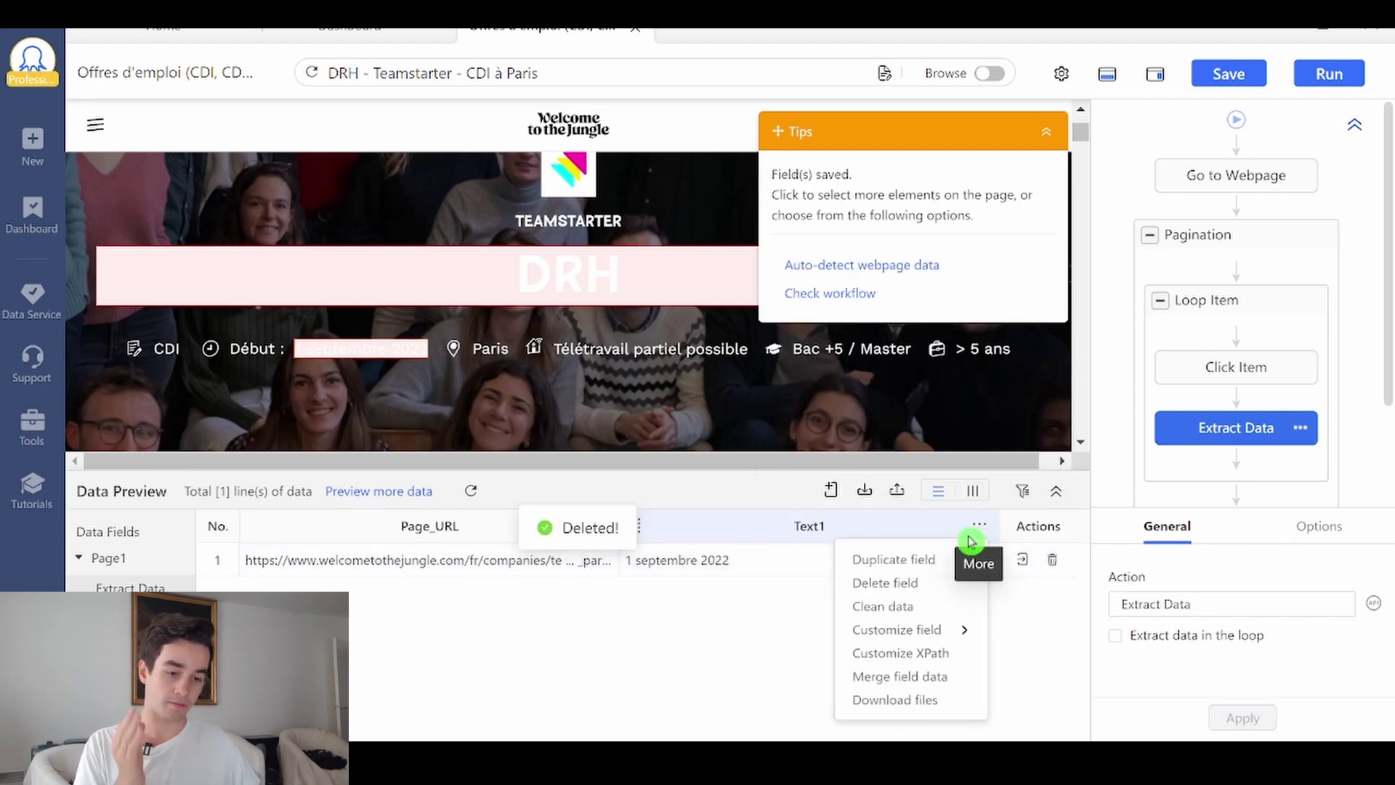
left_click(900, 582)
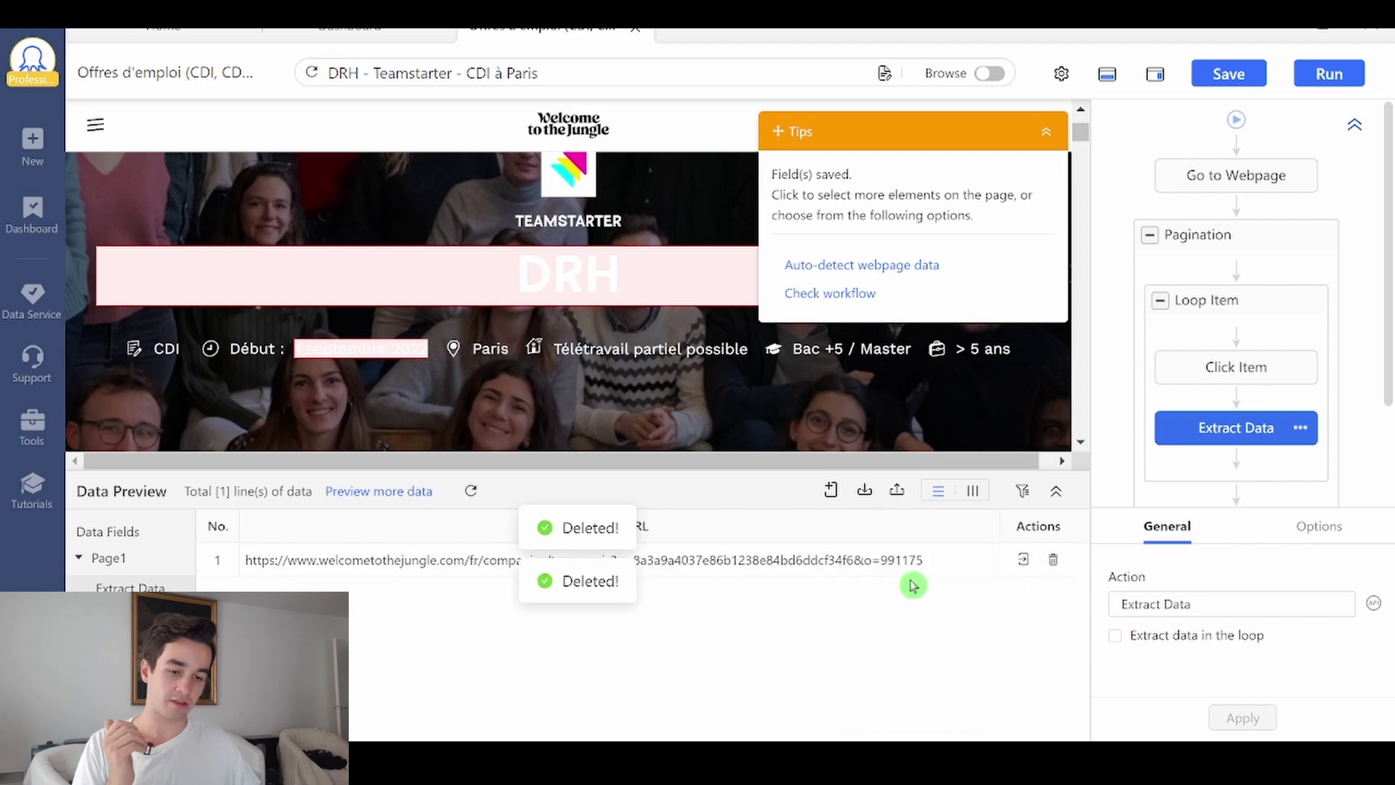
Start a new custom field in Extract Data that captures data on the webpage and name it Titre.
left_click(831, 491)
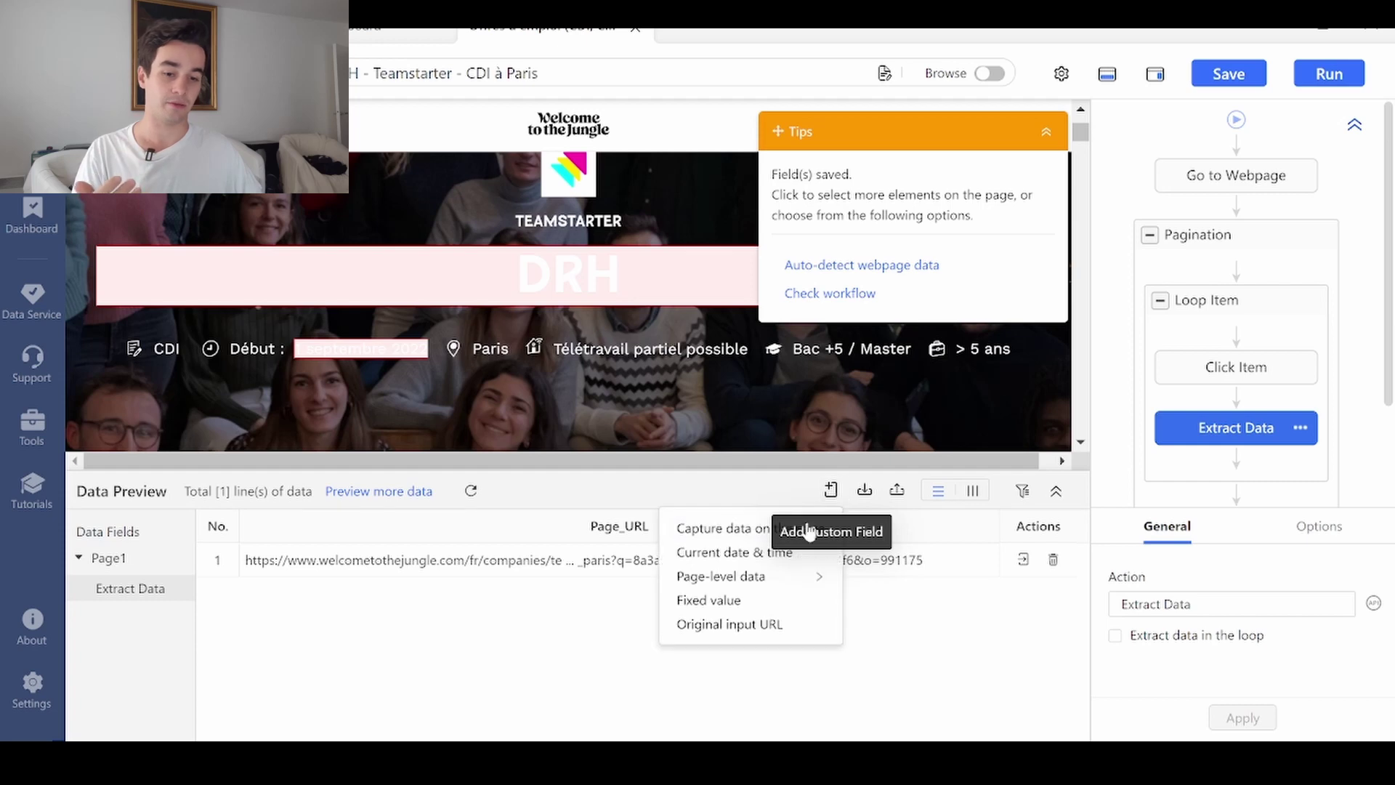
left_click(779, 533)
double_click(253, 551)
type("Titre")
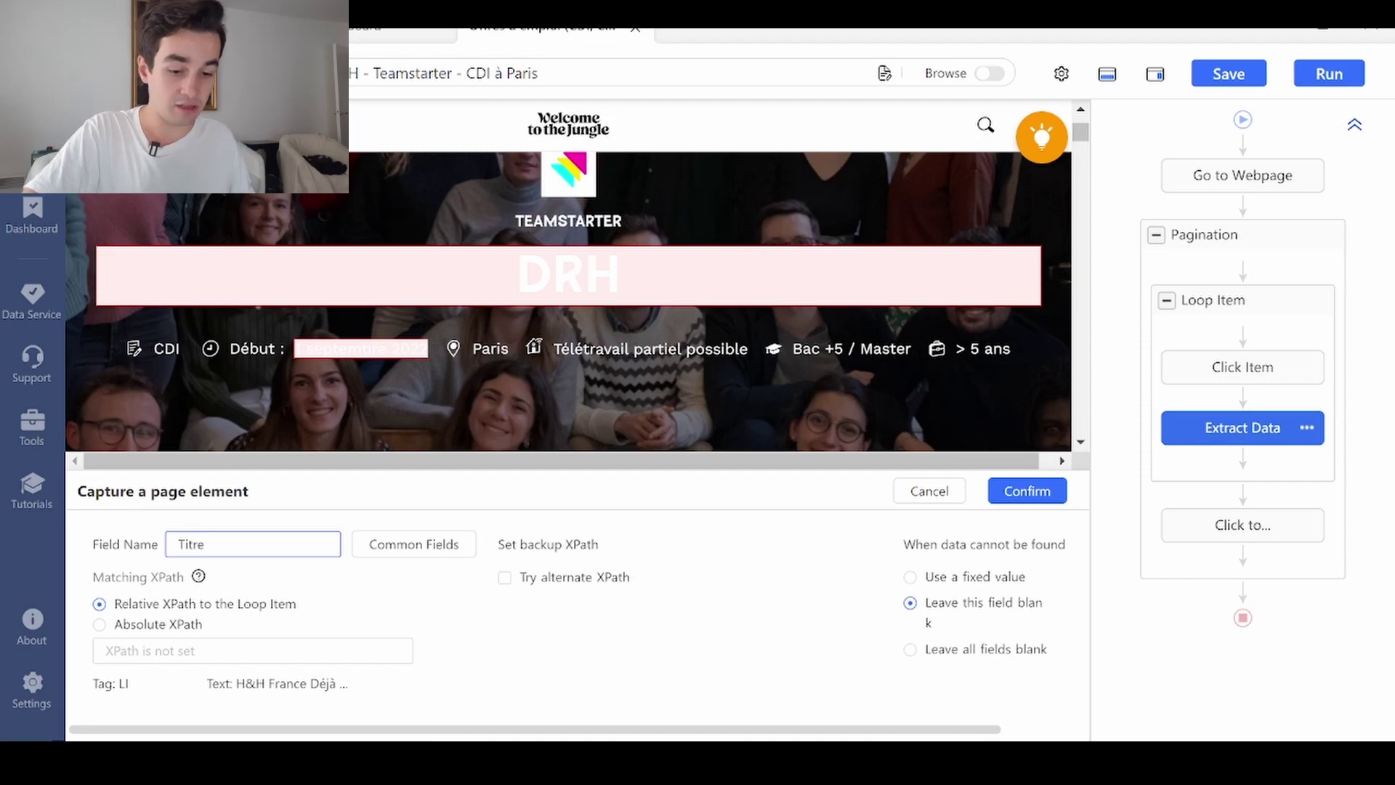
Copy //h1 from the Word XPath list into the Titre field's relative XPath and save the field.
key("alt+Tab")
scroll(981, 436, "up", 1)
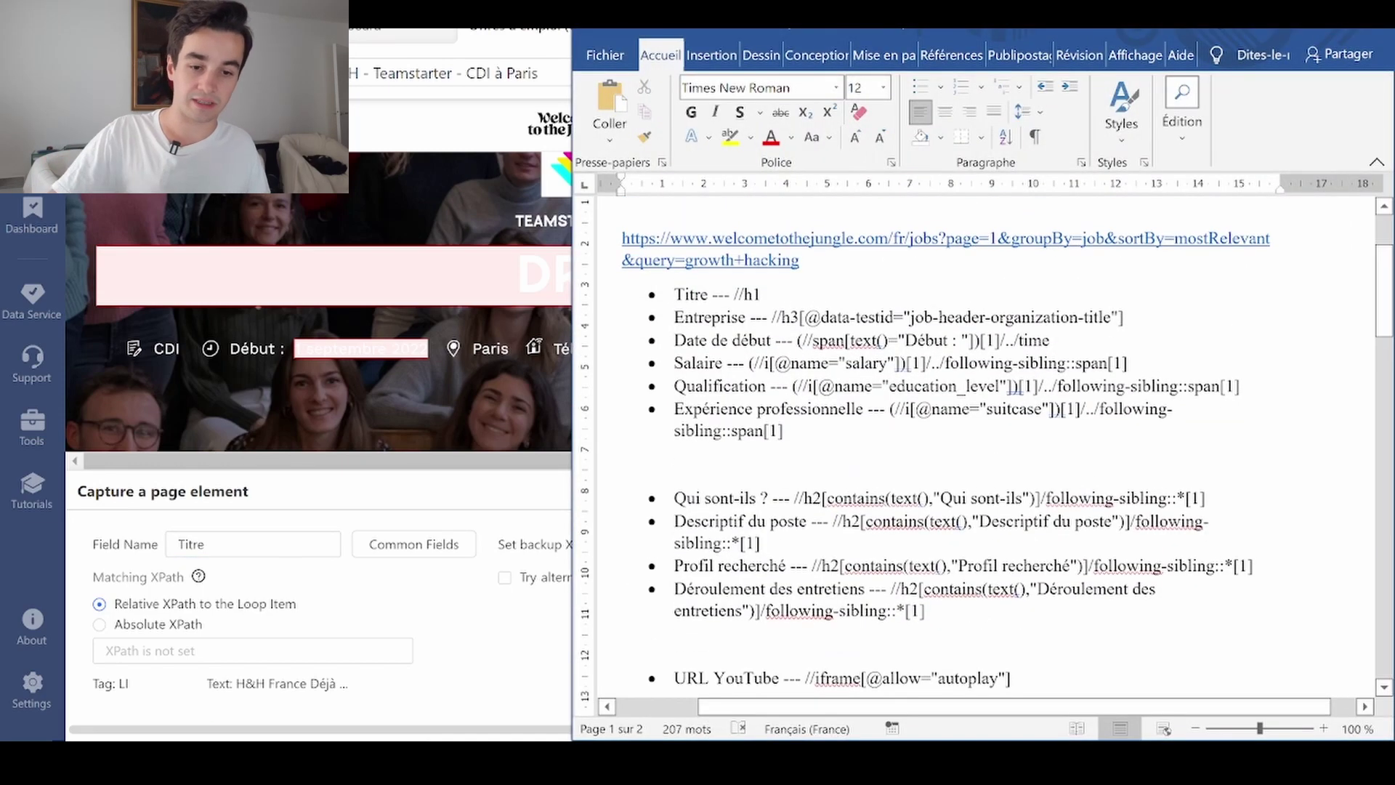
scroll(980, 436, "up", 2)
left_click_drag(776, 329, 719, 329)
key("ctrl+c")
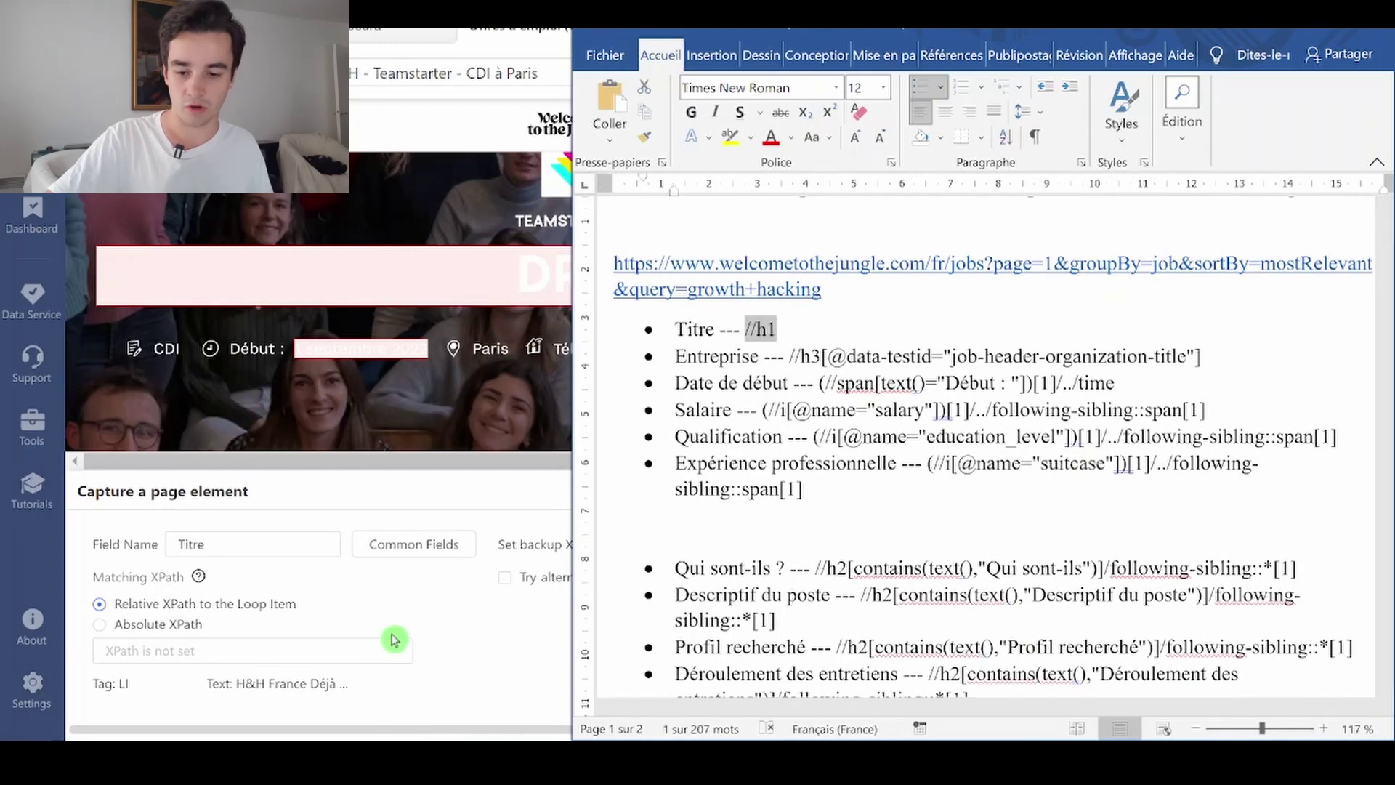
left_click(395, 643)
key("ctrl+v")
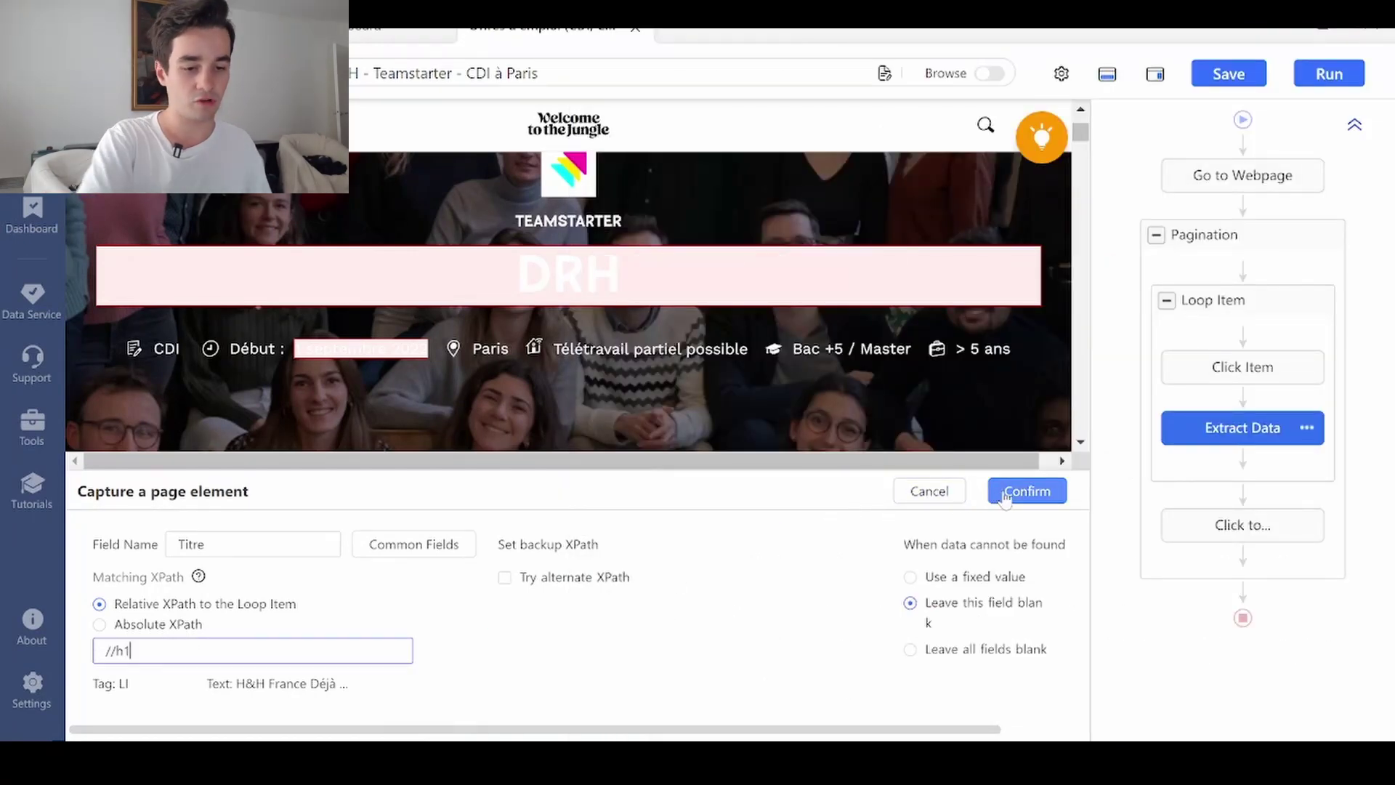
left_click(1027, 491)
mouse_move(1235, 341)
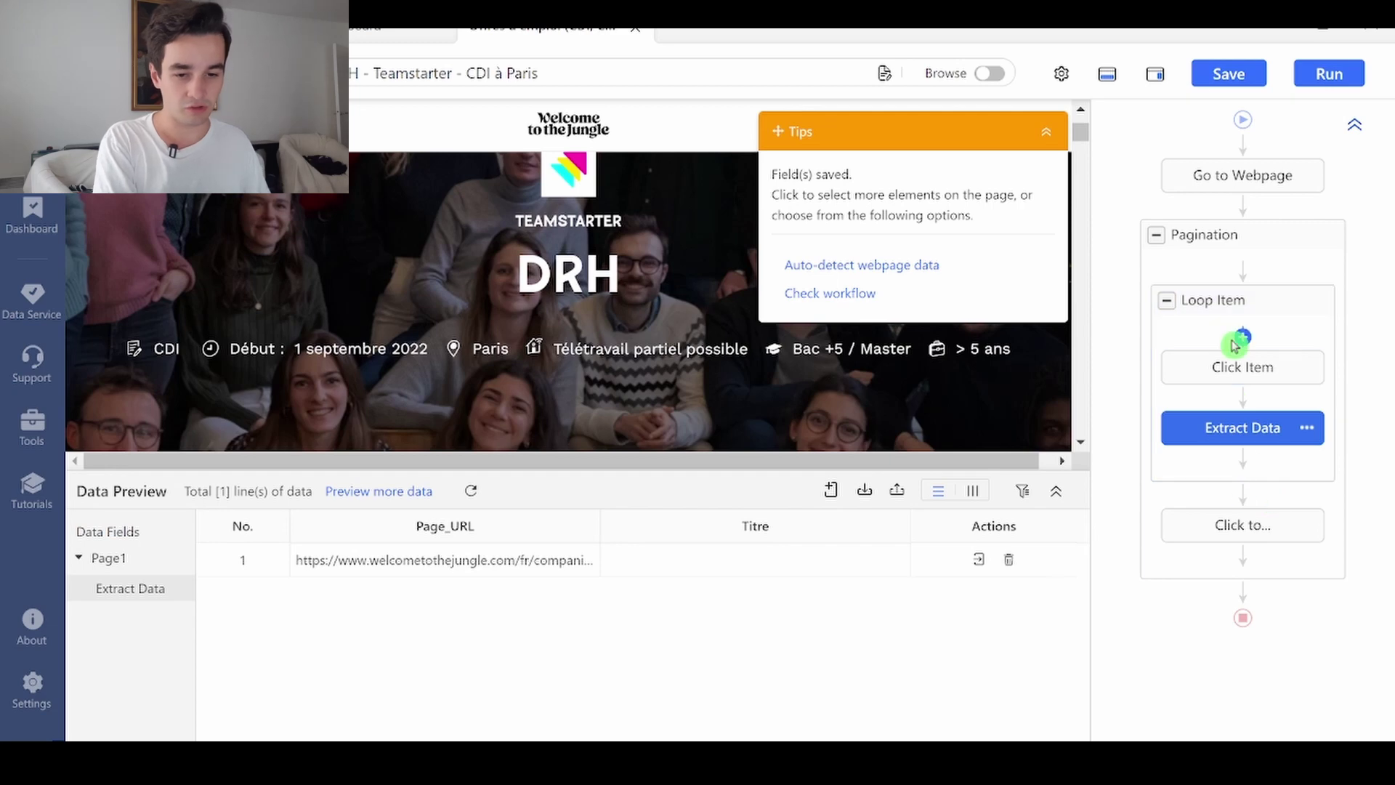
Edit the Titre field to use the absolute XPath //h1 and apply the change.
left_click(1212, 429)
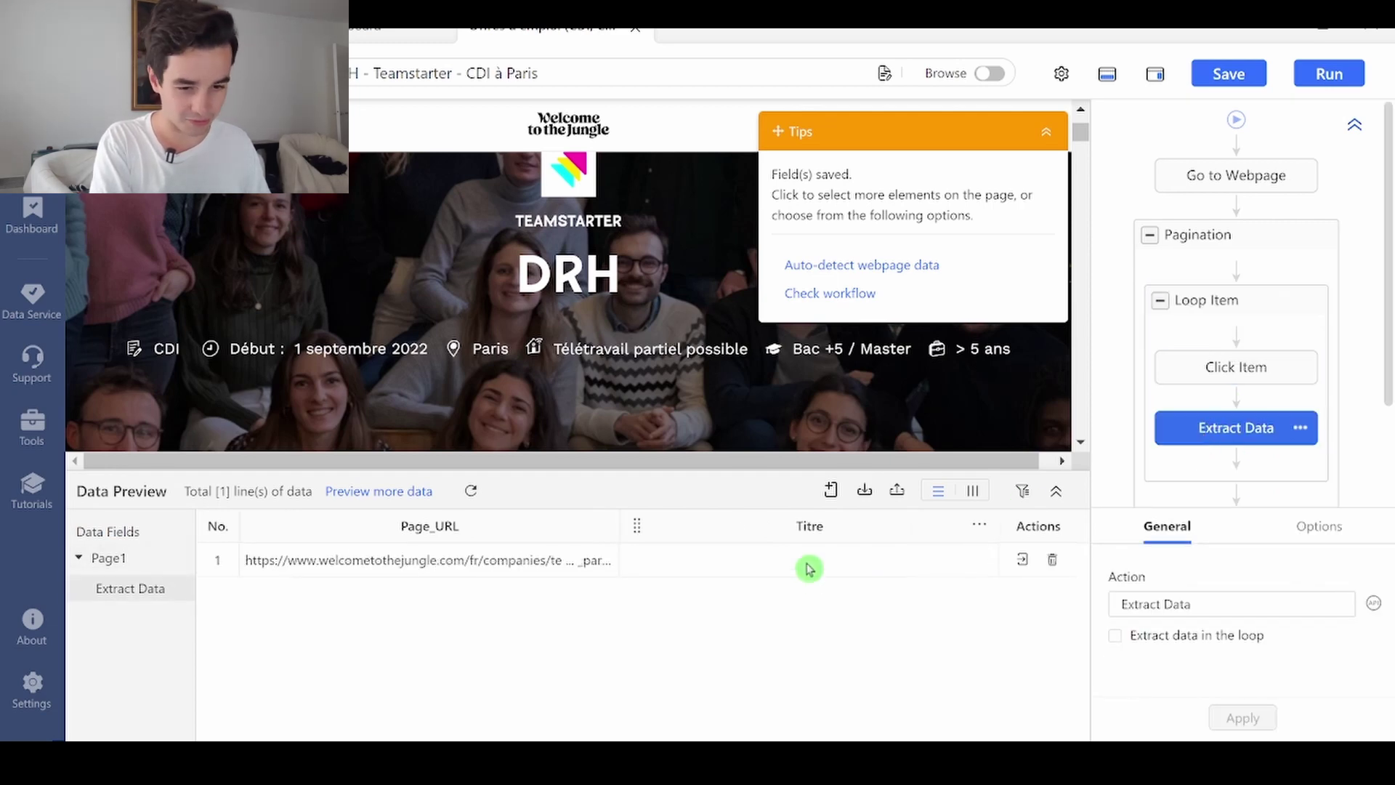
left_click(980, 524)
left_click(900, 657)
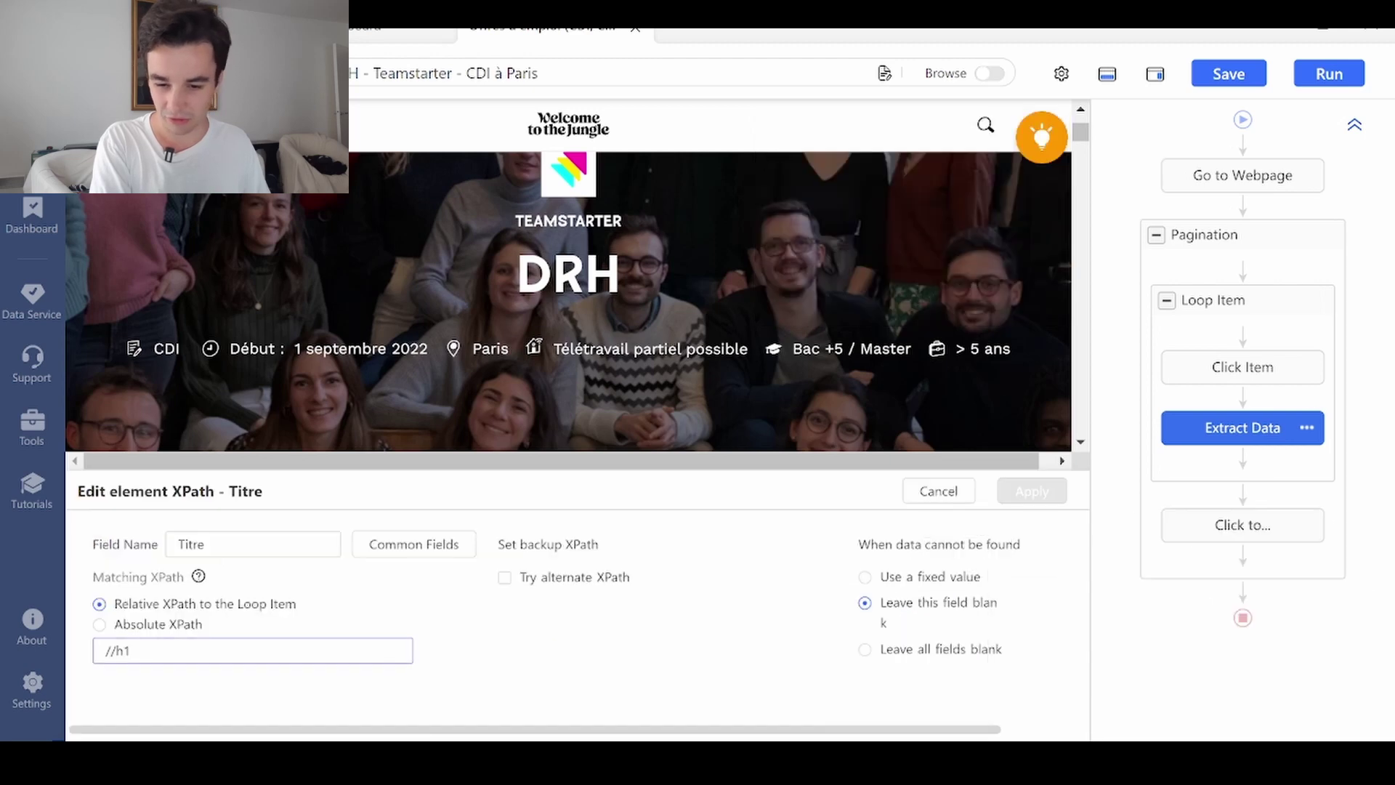
left_click(171, 629)
left_click(174, 648)
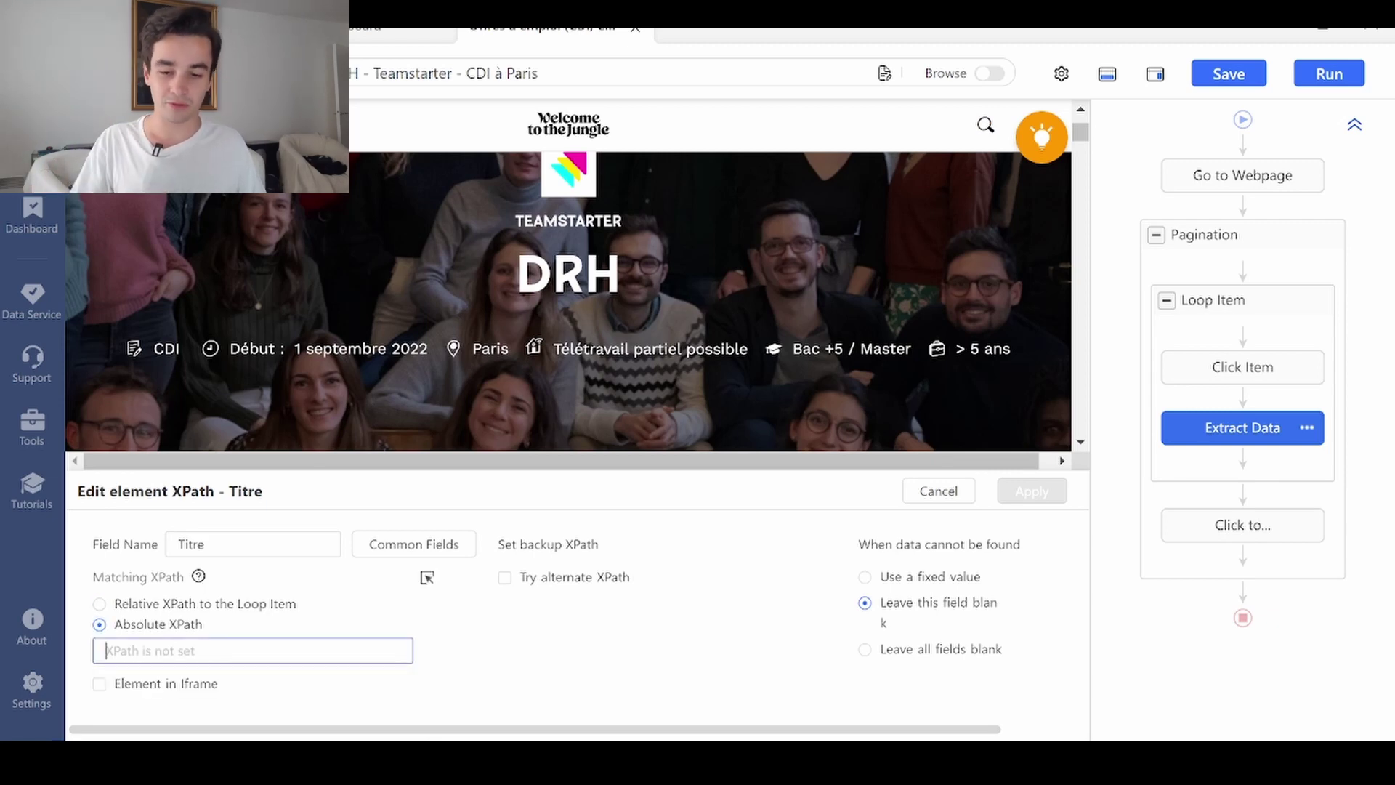
type("//h1")
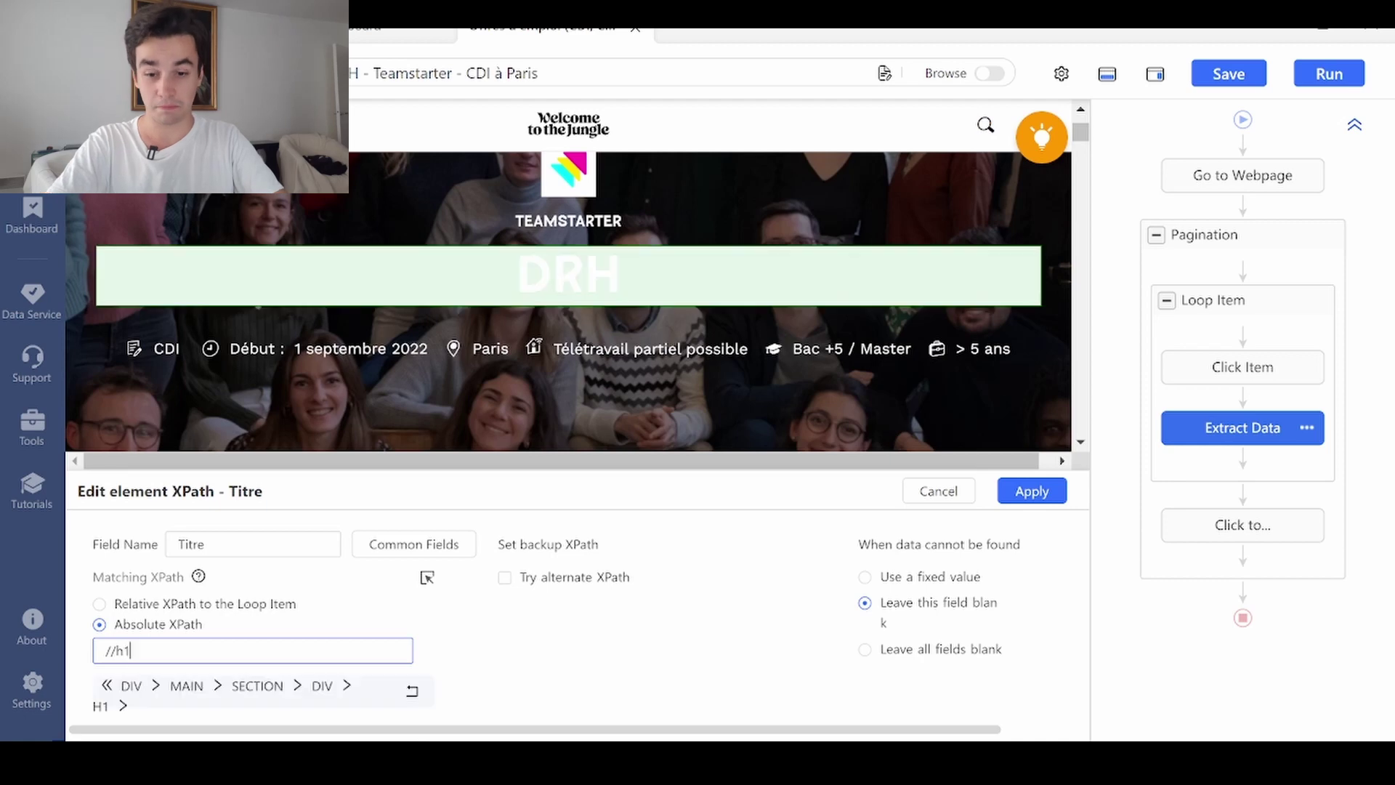
left_click(1050, 501)
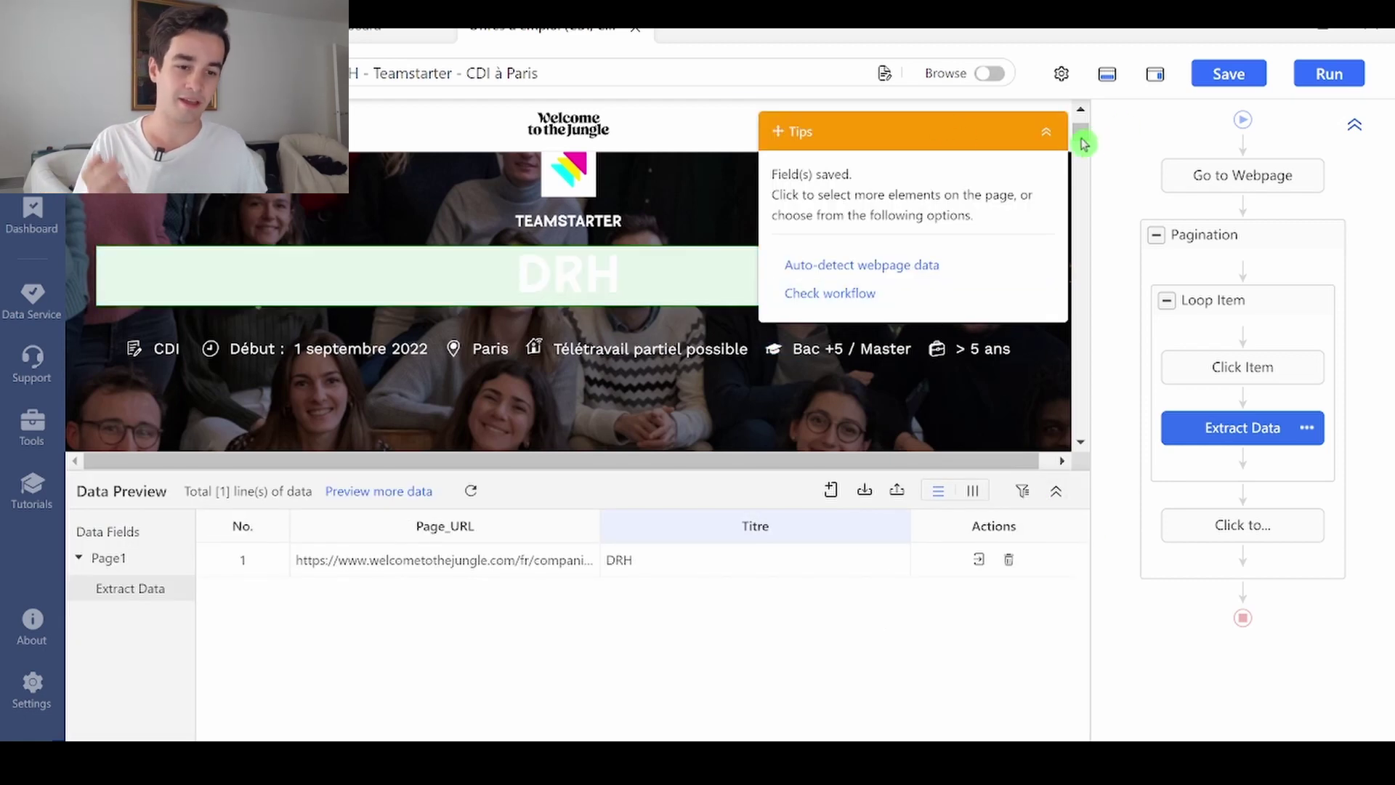
left_click(1048, 132)
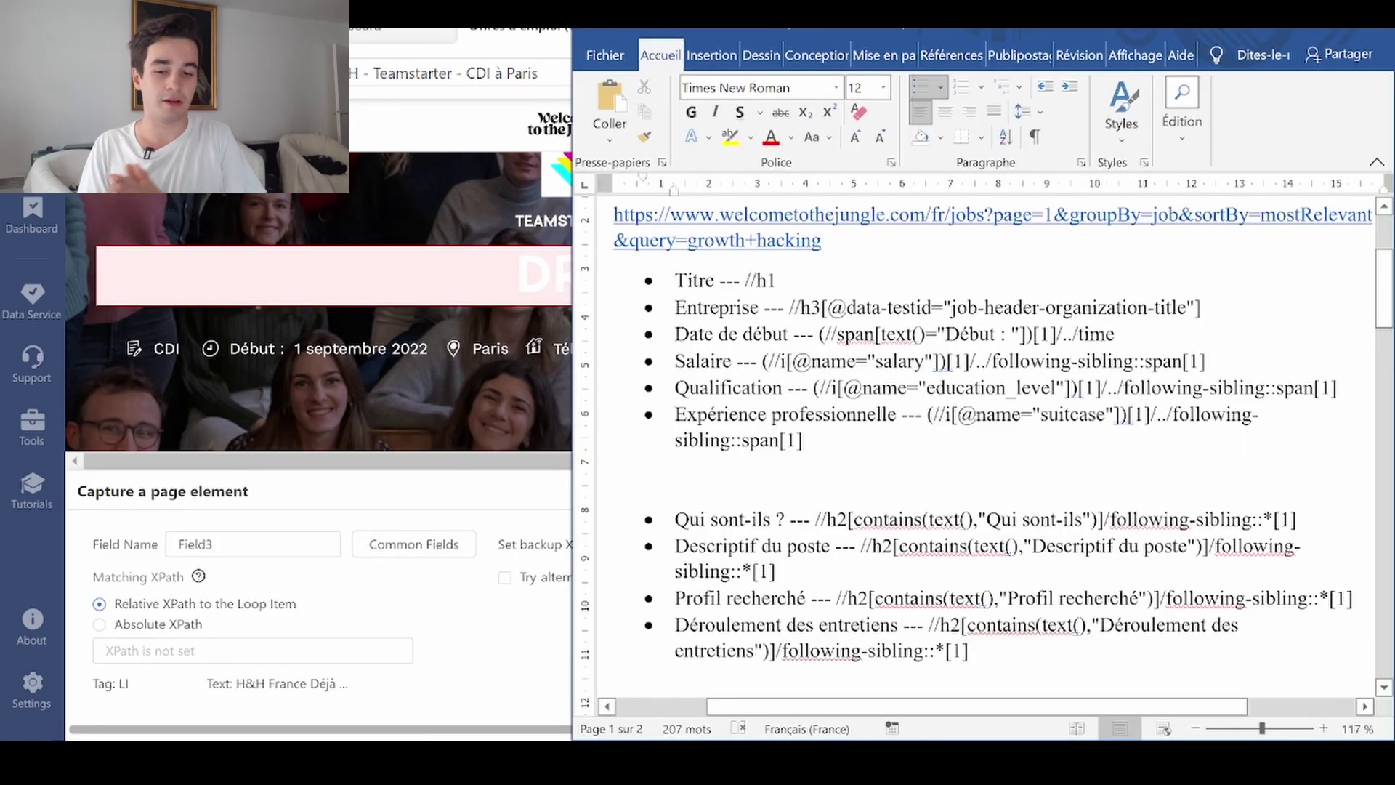
scroll(987, 452, "down", 2)
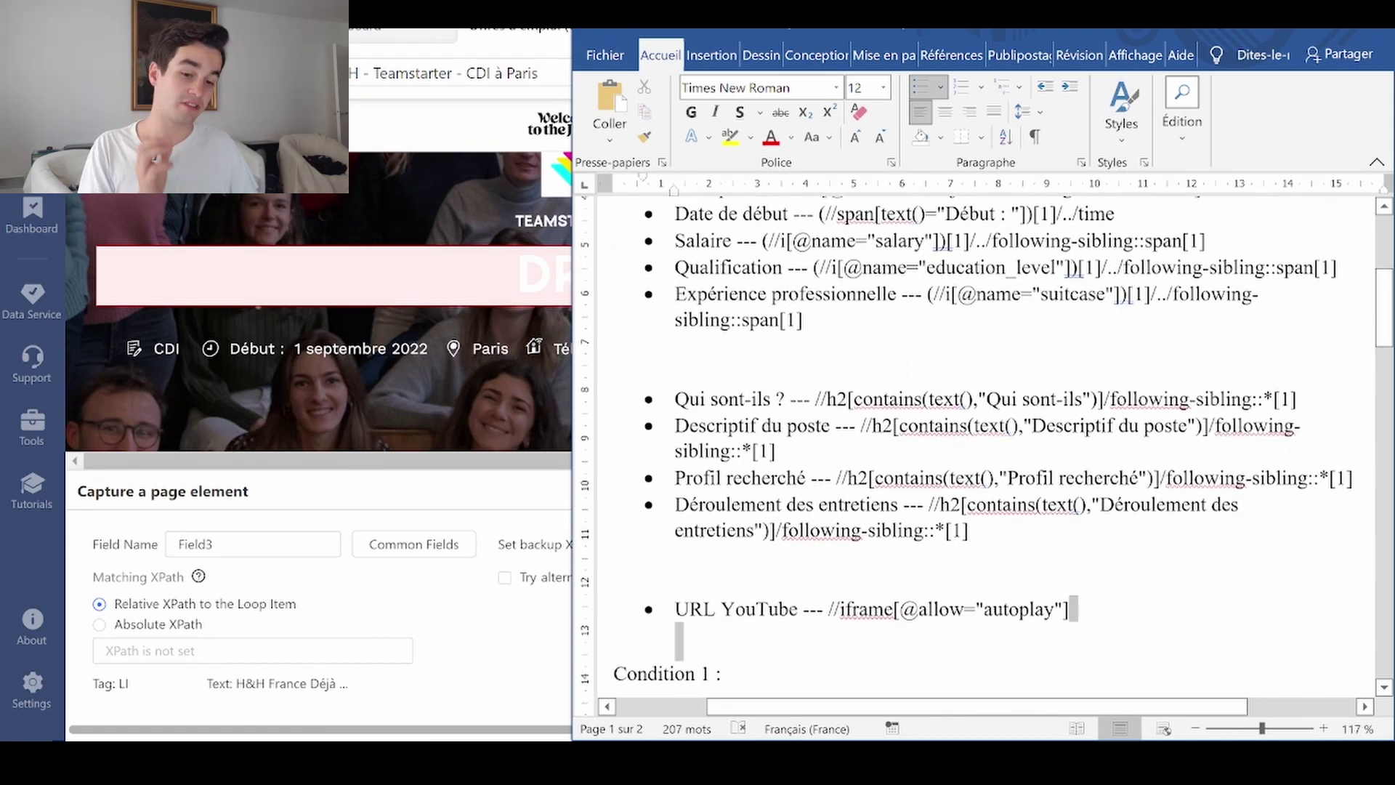
left_click_drag(1070, 610, 675, 611)
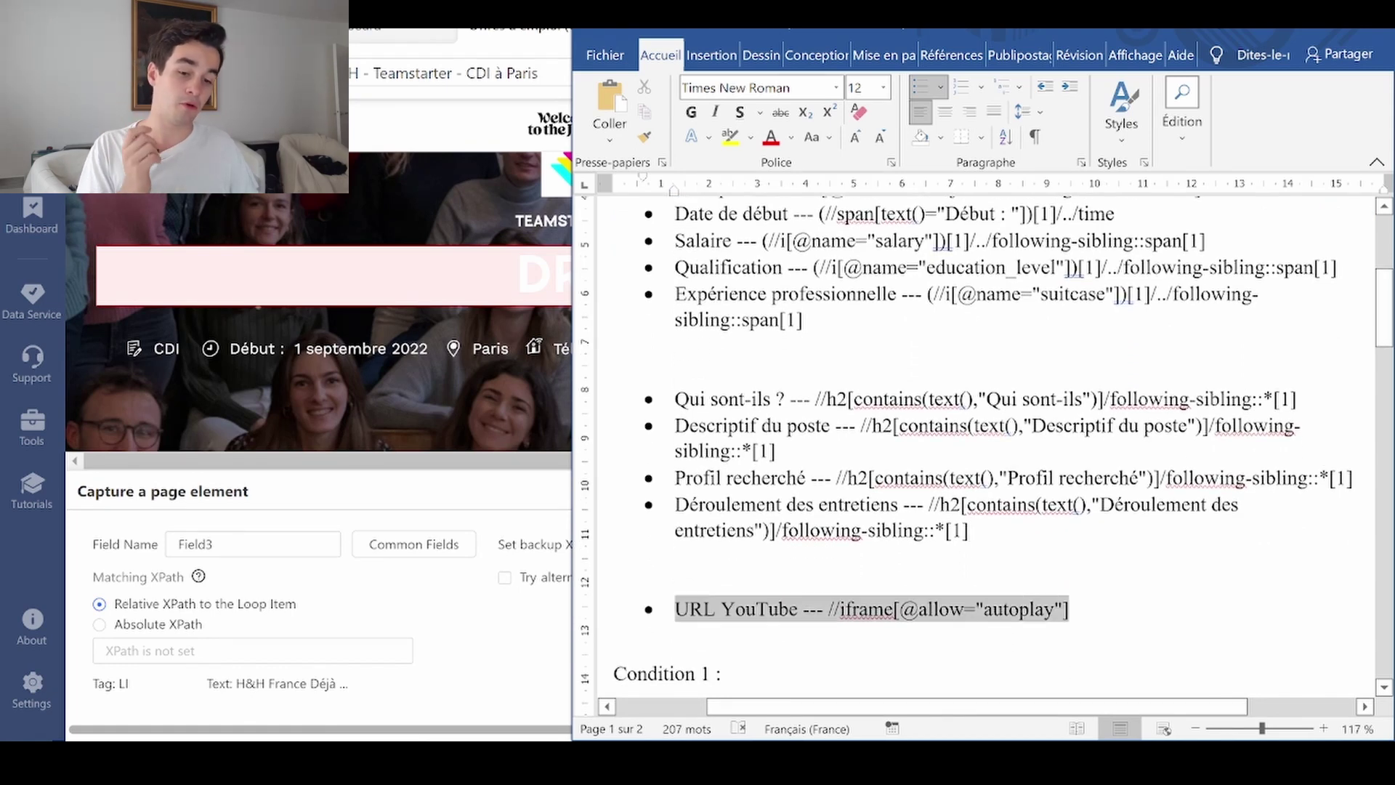
left_click(678, 635)
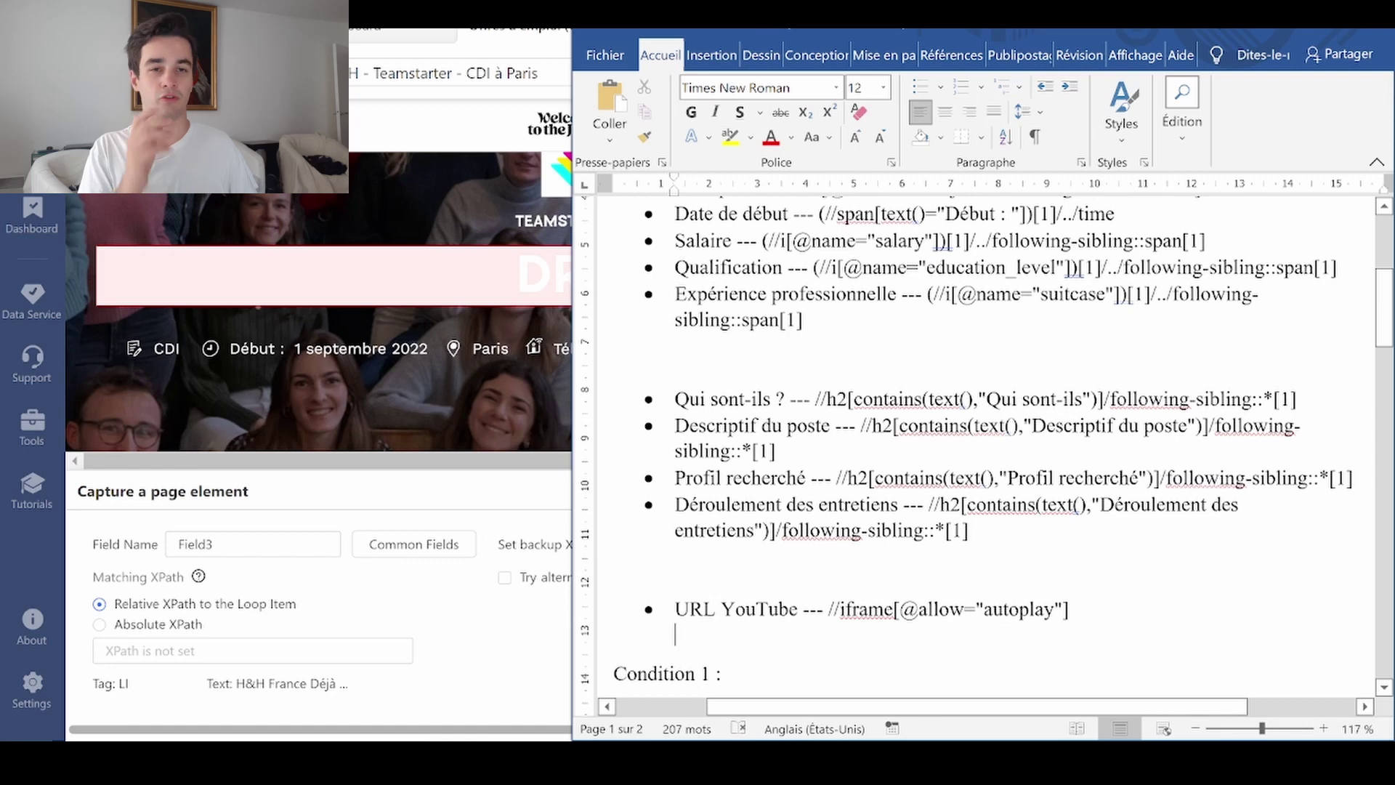
scroll(987, 436, "up", 2)
left_click_drag(1201, 307, 790, 307)
key("ctrl+c")
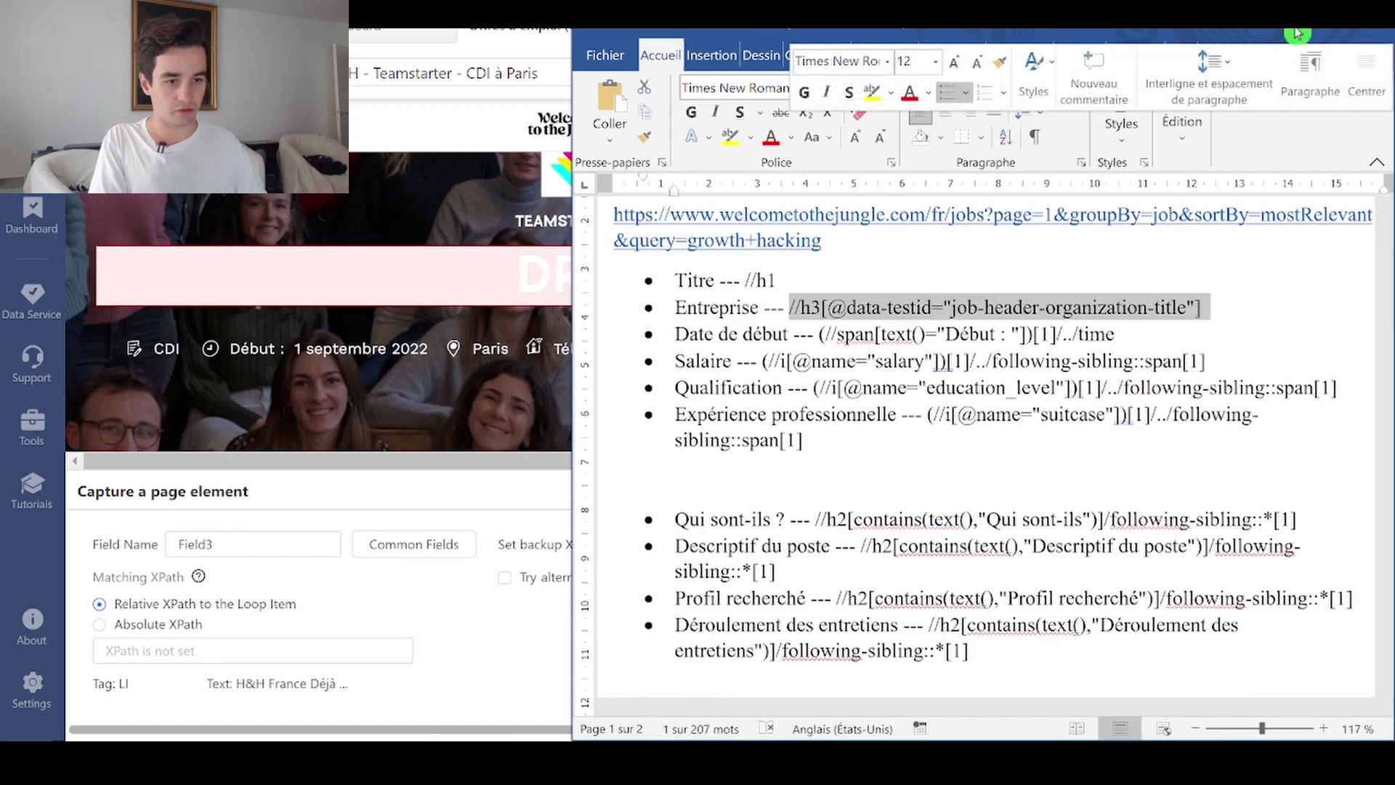
left_click(466, 606)
left_click(138, 652)
key("ctrl+v")
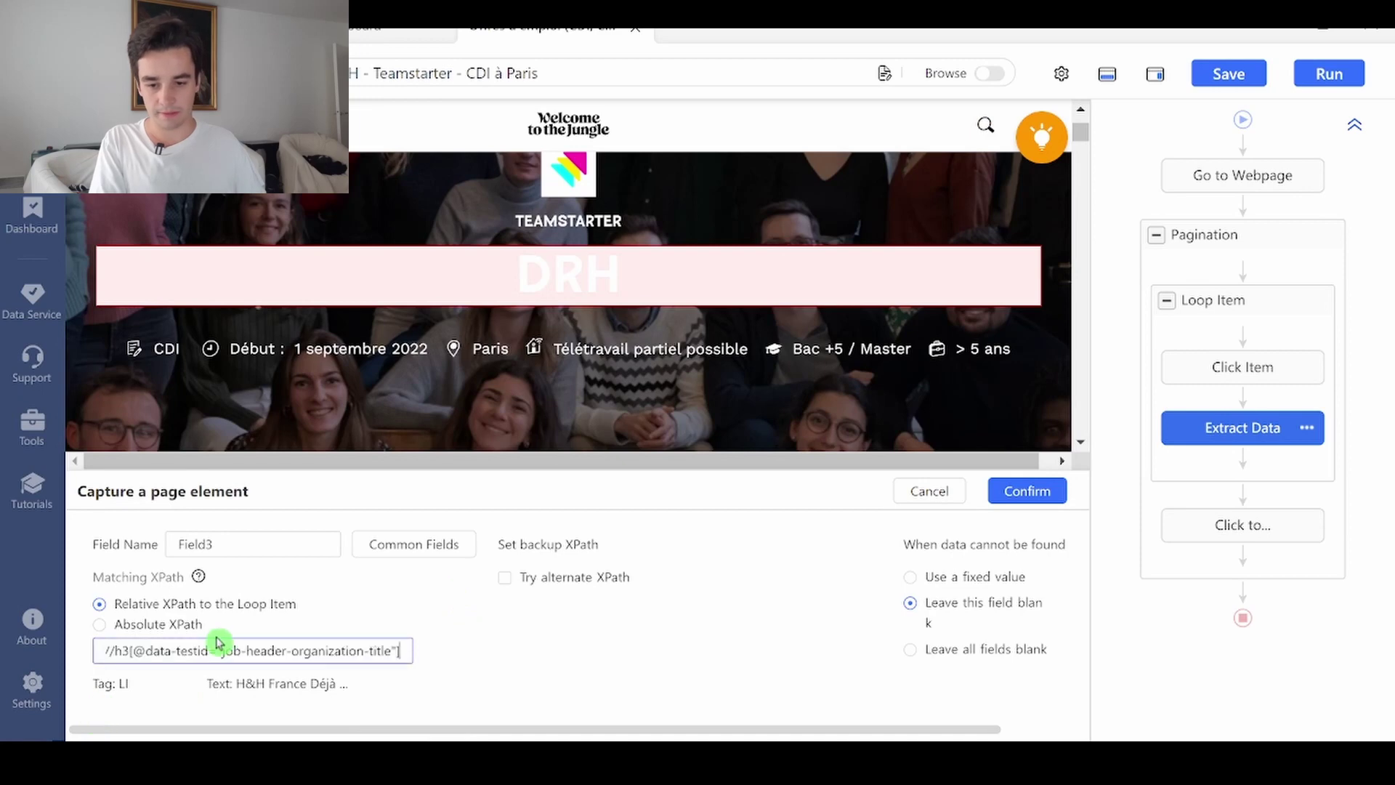
left_click(99, 624)
left_click(145, 651)
key("ctrl+v")
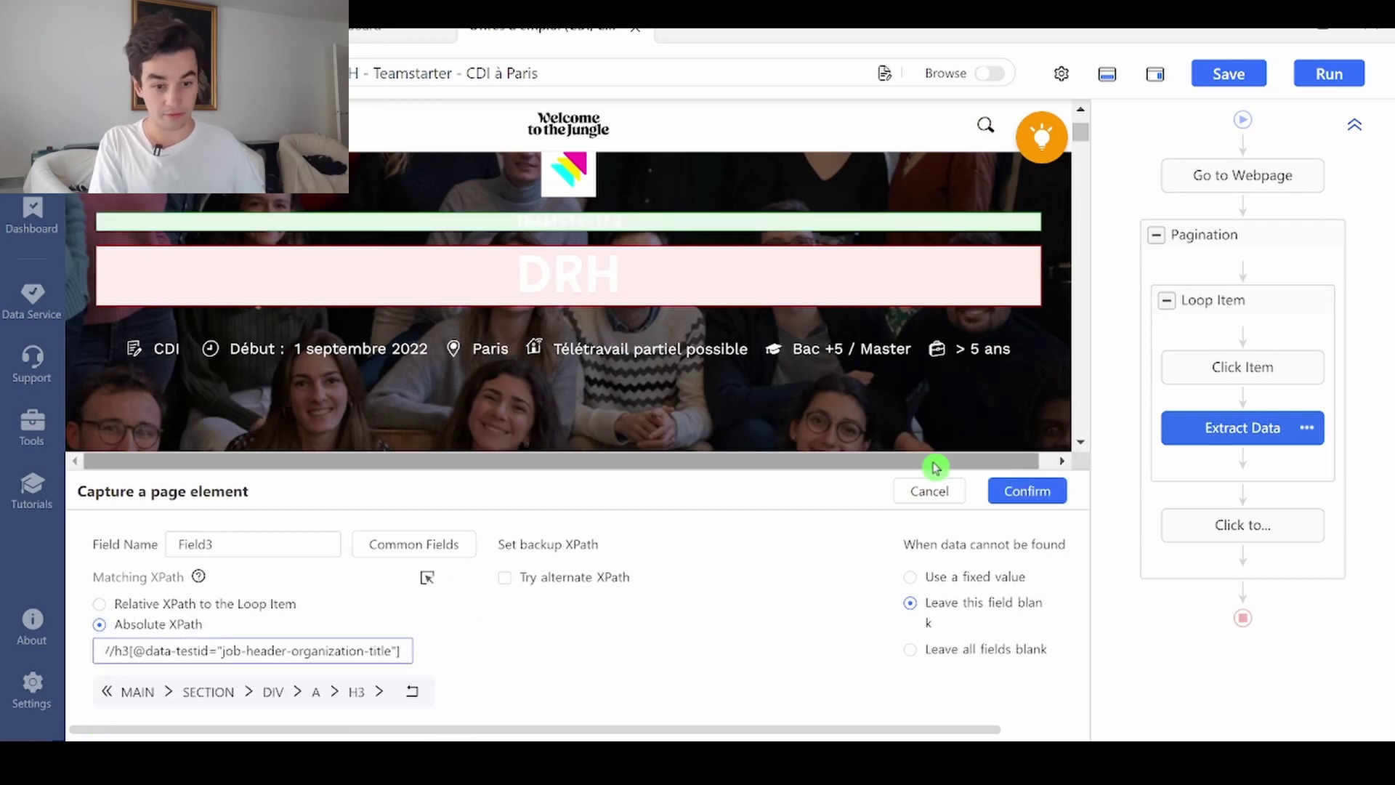
left_click_drag(232, 549, 3, 587)
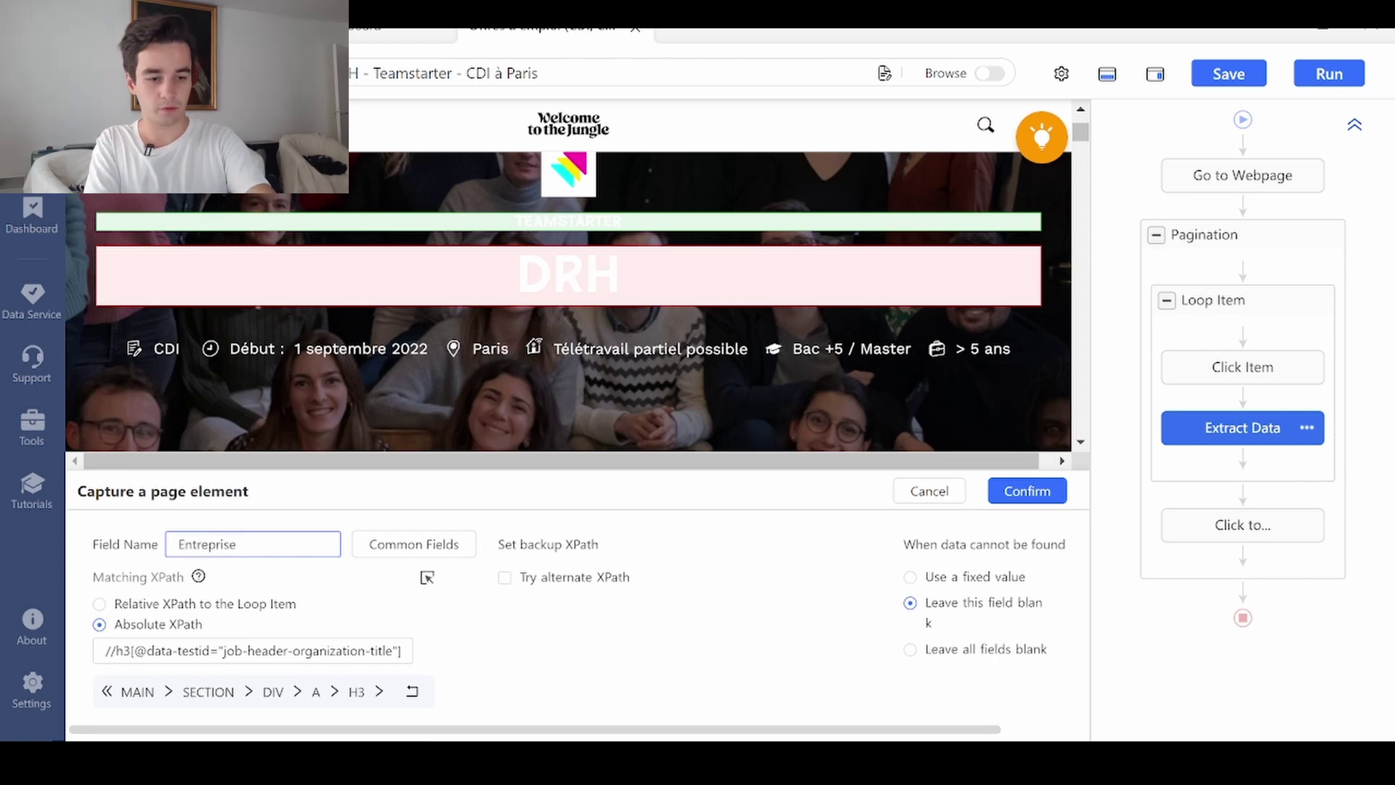
key("Return")
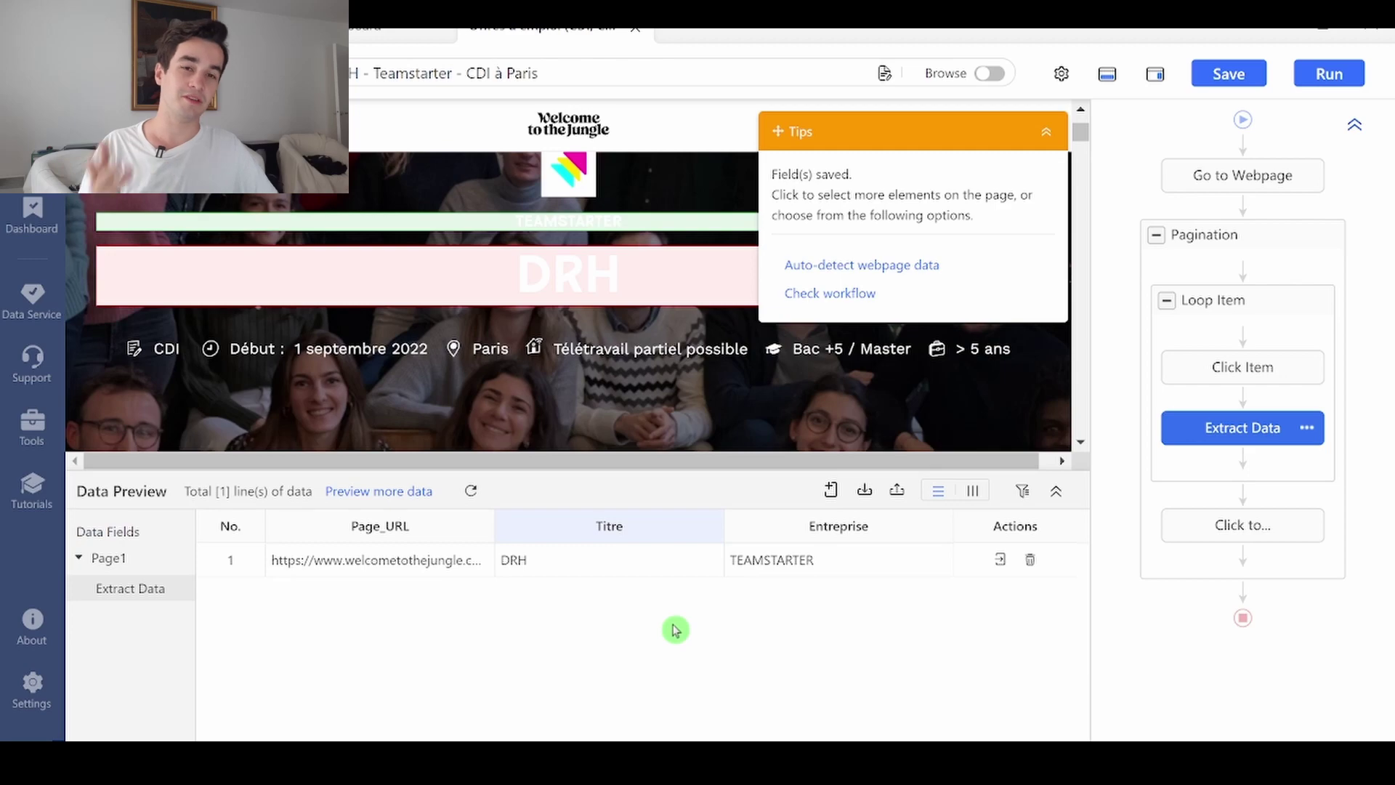
Add a Date_début page-element field with the absolute XPath (//span[text()="Début : "])[1]/../time from the Word list.
left_click(831, 490)
left_click(756, 563)
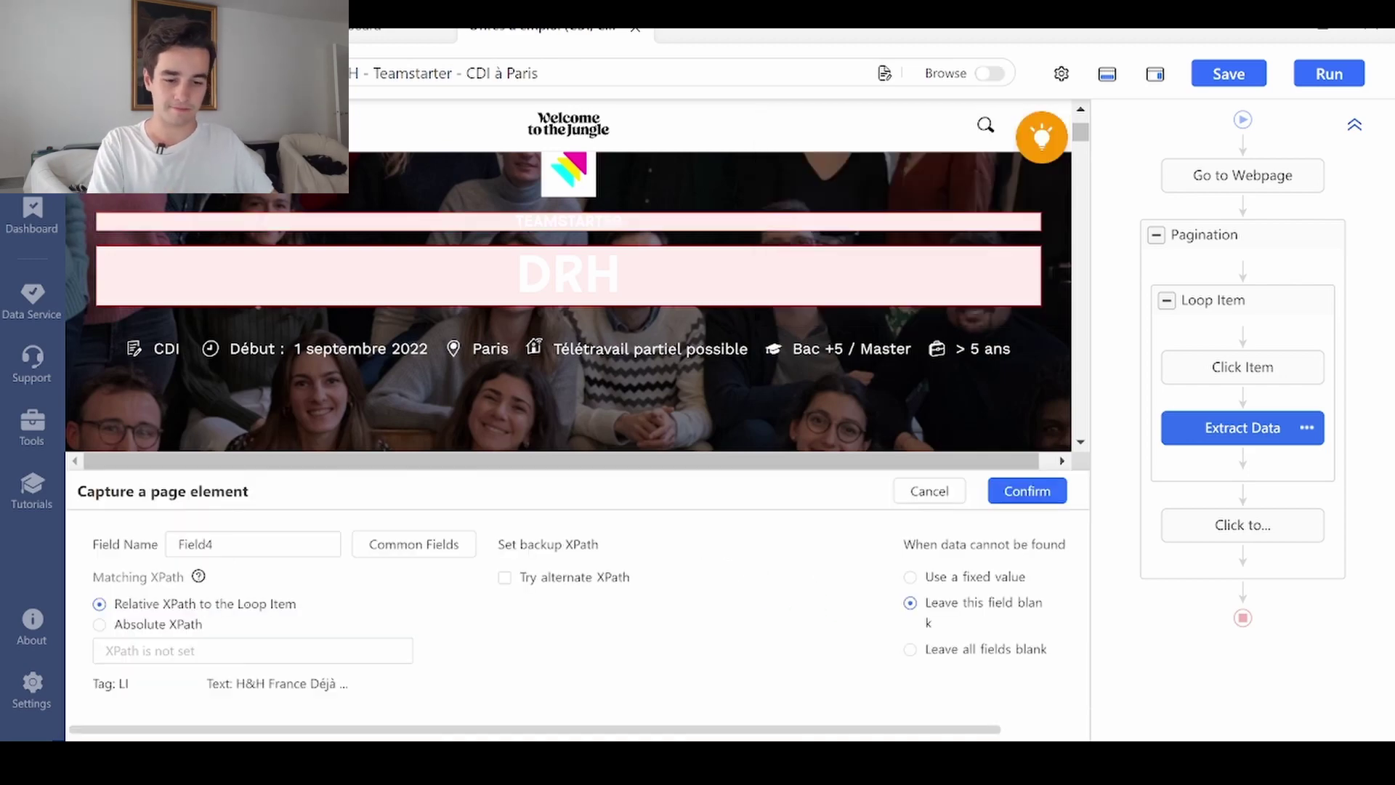
key("alt+Tab")
left_click_drag(820, 334, 1123, 336)
key("ctrl+c")
key("alt+Tab")
left_click(253, 650)
key("ctrl+v")
triple_click(253, 543)
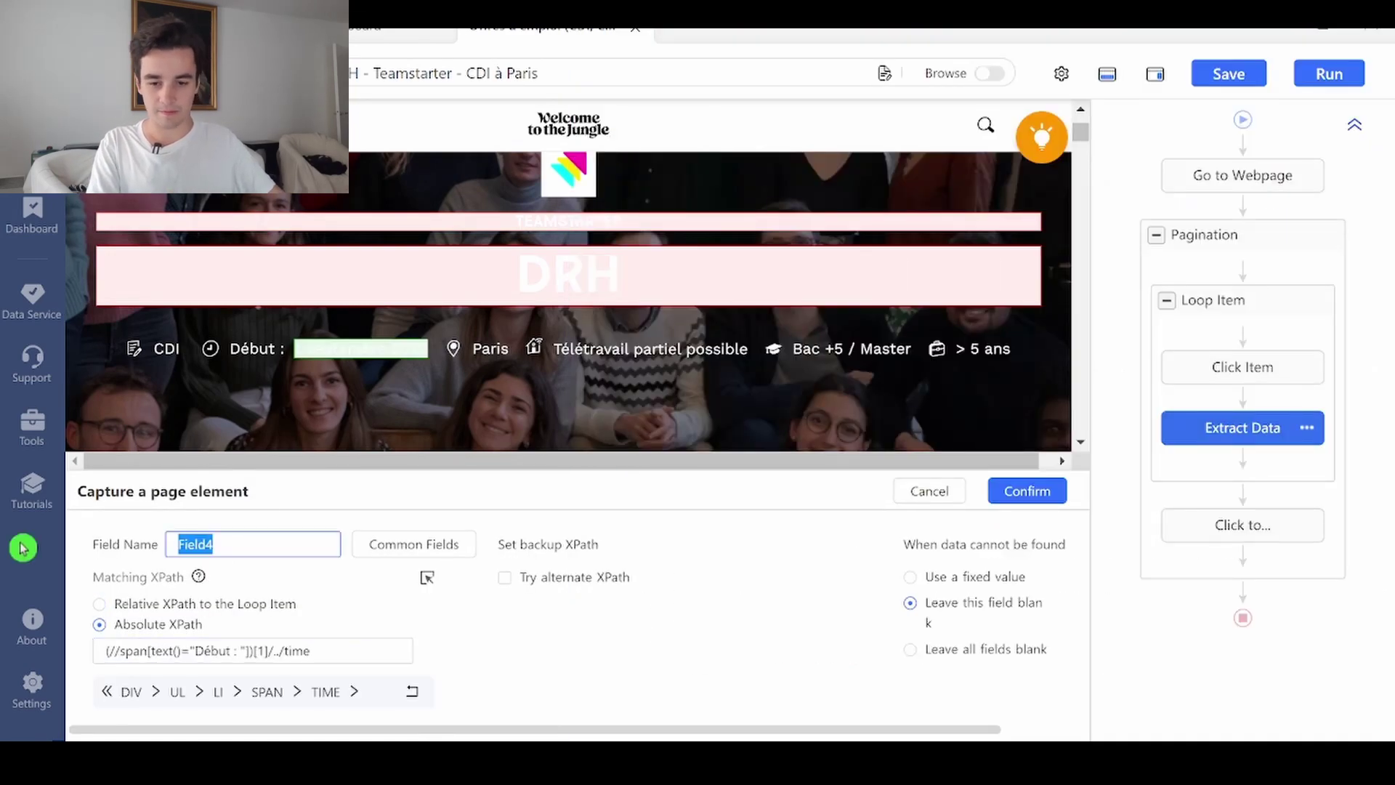
type("Dat")
left_click(1027, 492)
left_click(831, 490)
left_click(756, 563)
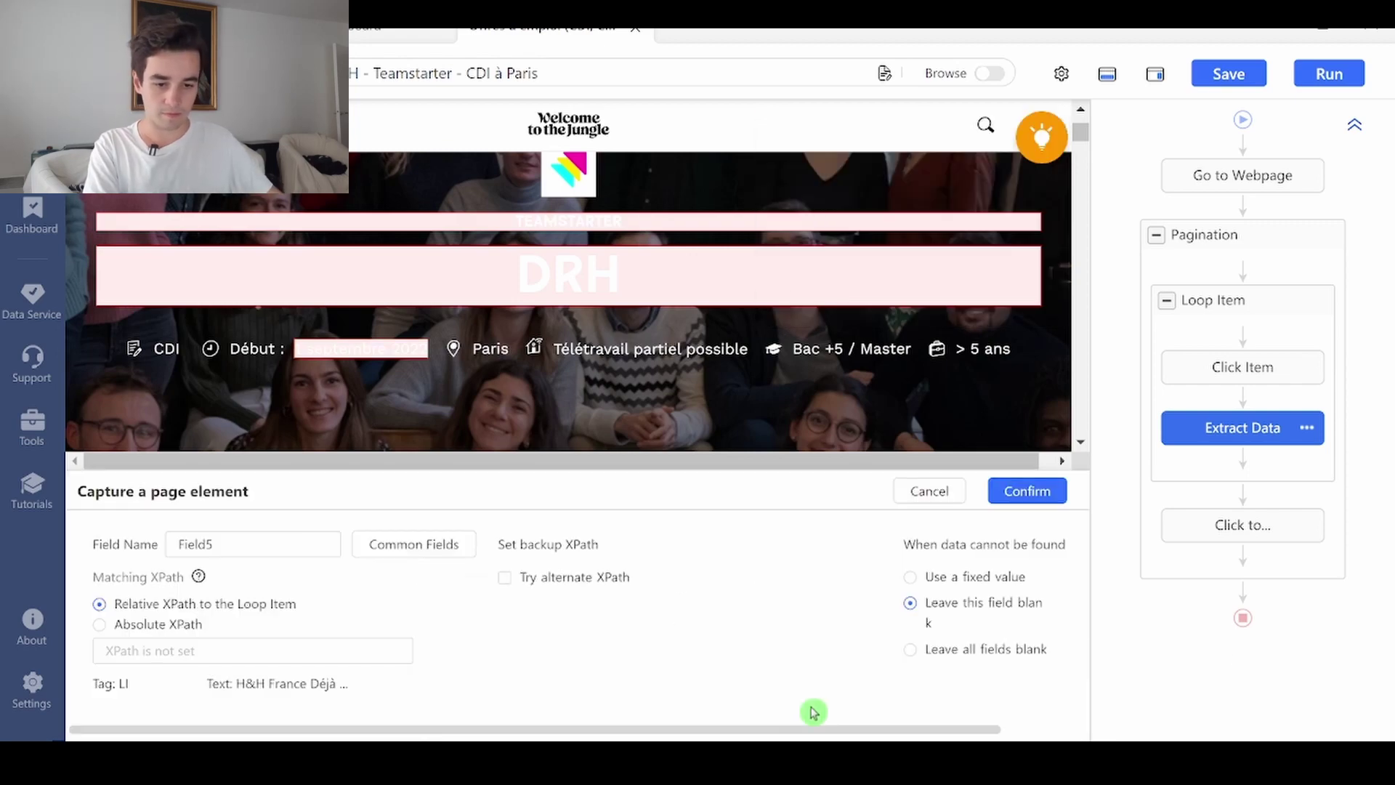
mouse_move(832, 734)
key("alt+Tab")
left_click_drag(760, 361, 1214, 361)
key("ctrl+c")
left_click(227, 651)
key("ctrl+v")
triple_click(253, 544)
type("Salaire")
left_click(1028, 491)
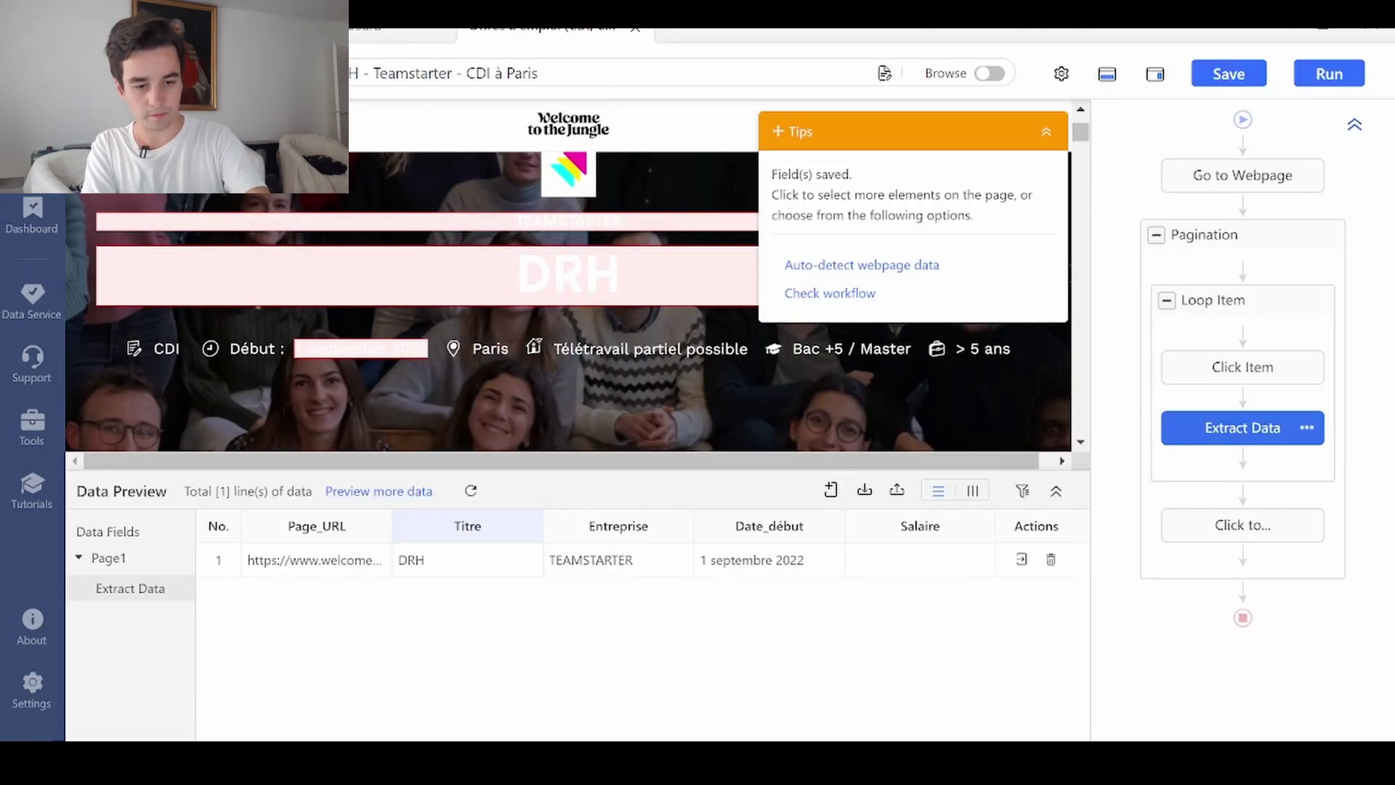
left_click(832, 490)
left_click(756, 563)
left_click(177, 626)
key("alt+Tab")
left_click_drag(814, 389, 1339, 389)
key("ctrl+c")
left_click(1340, 33)
left_click(253, 650)
key("ctrl+v")
Name the education-level field Qualification and save it.
triple_click(253, 544)
type("Ex")
key("alt+Tab")
key("alt+Tab")
key("BackSpace")
key("BackSpace")
type("Qualification")
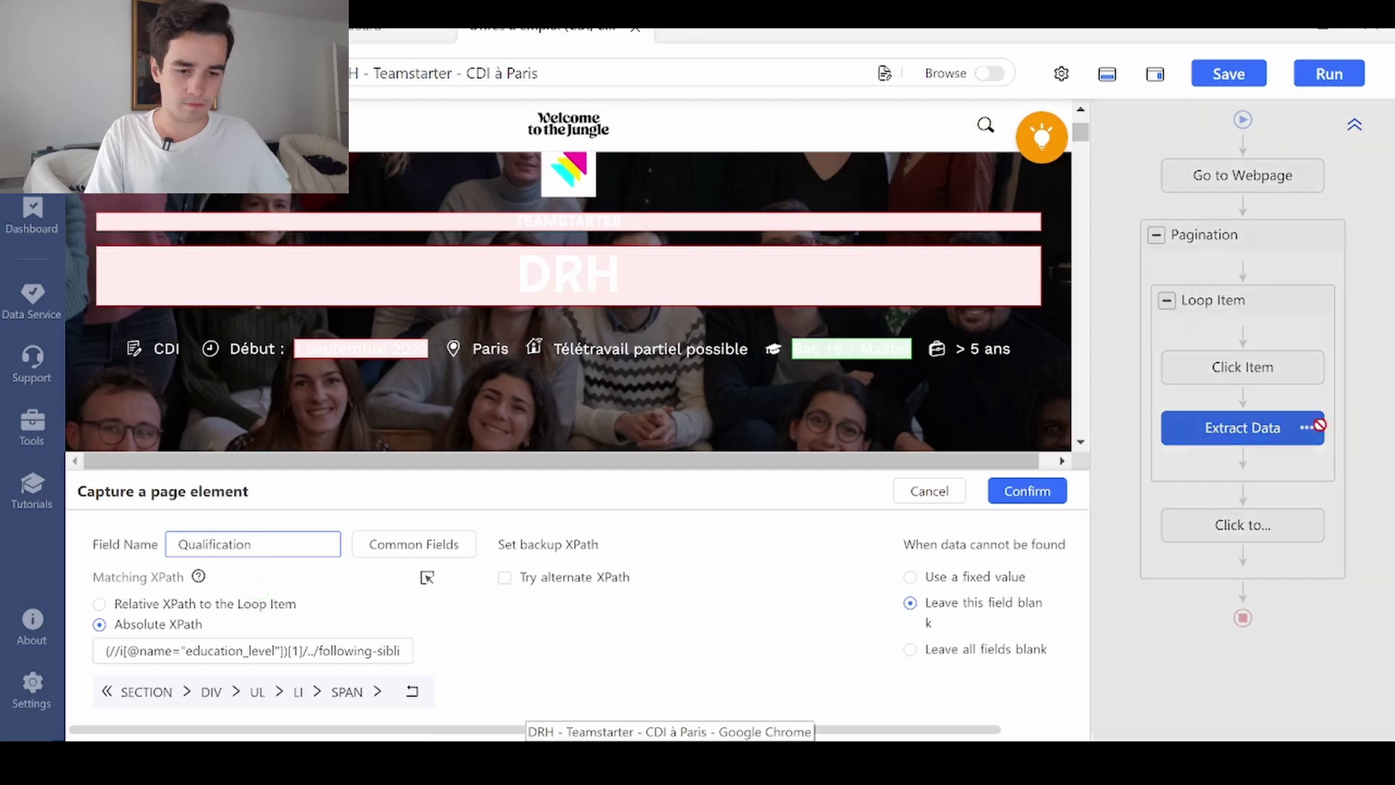
key("Return")
type("Expérience_Professionnelle")
left_click(799, 756)
left_click_drag(926, 412, 804, 442)
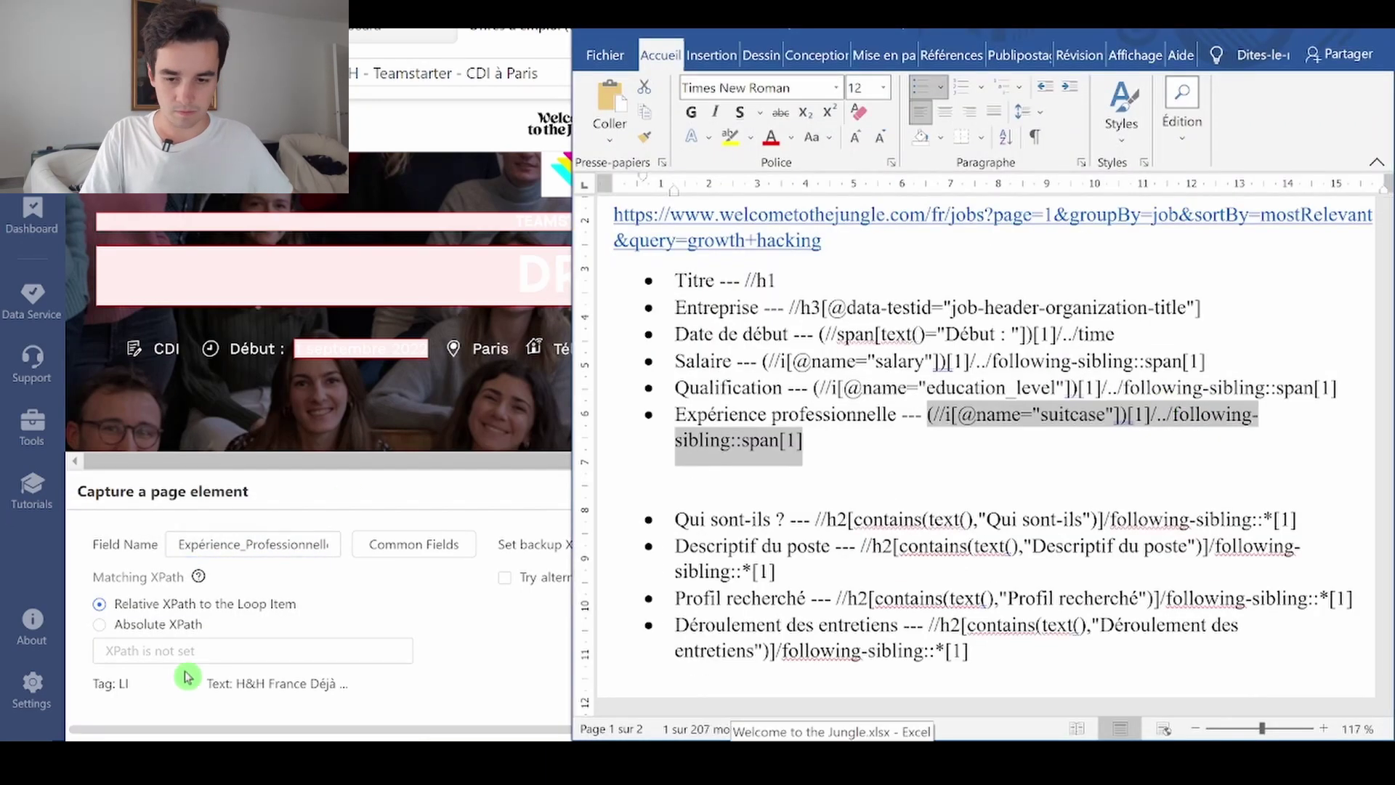
left_click(158, 625)
right_click(157, 648)
key("ctrl+v")
left_click(1026, 491)
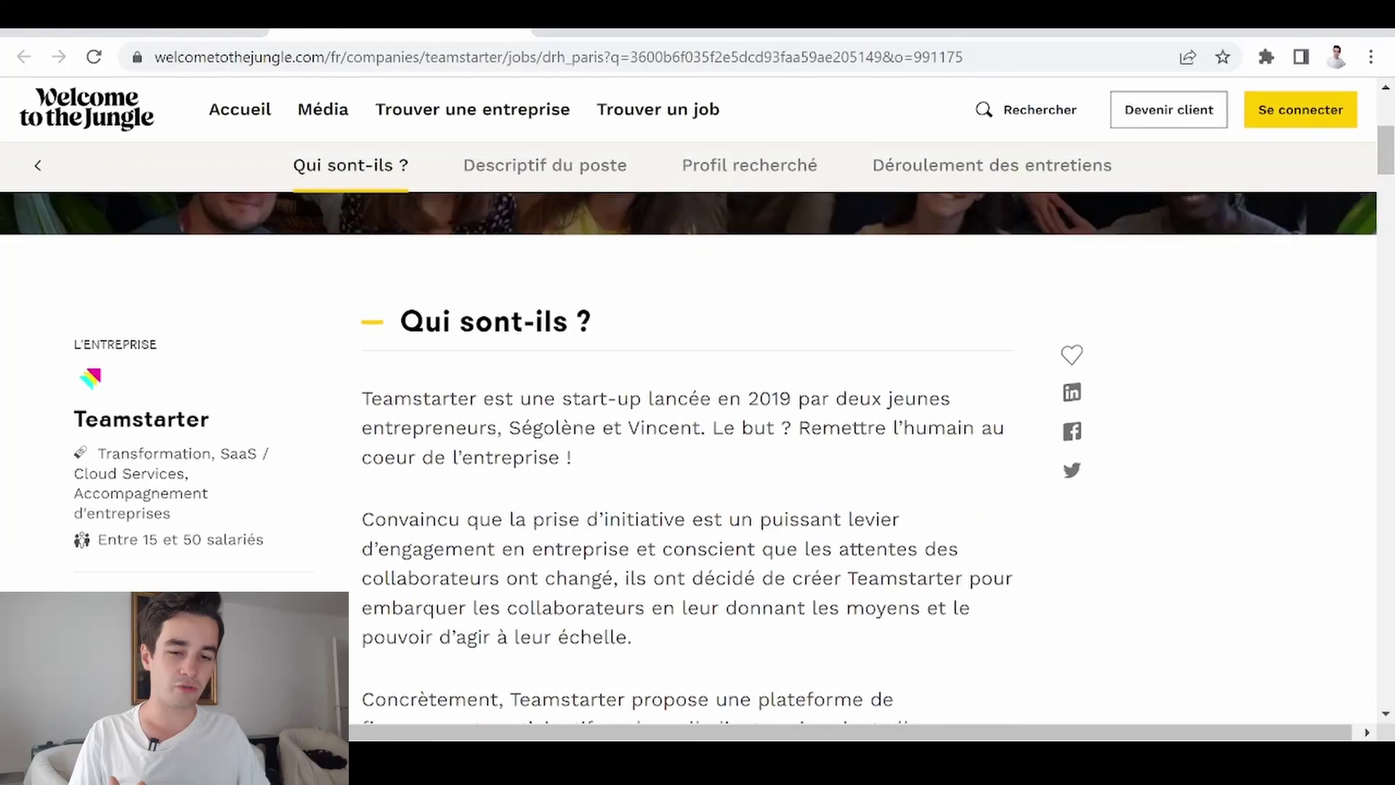
Compare the Qui sont-ils ? section of the Teamstarter offer in Chrome with the h2-based XPaths in the Word list.
scroll(912, 536, "down", 1)
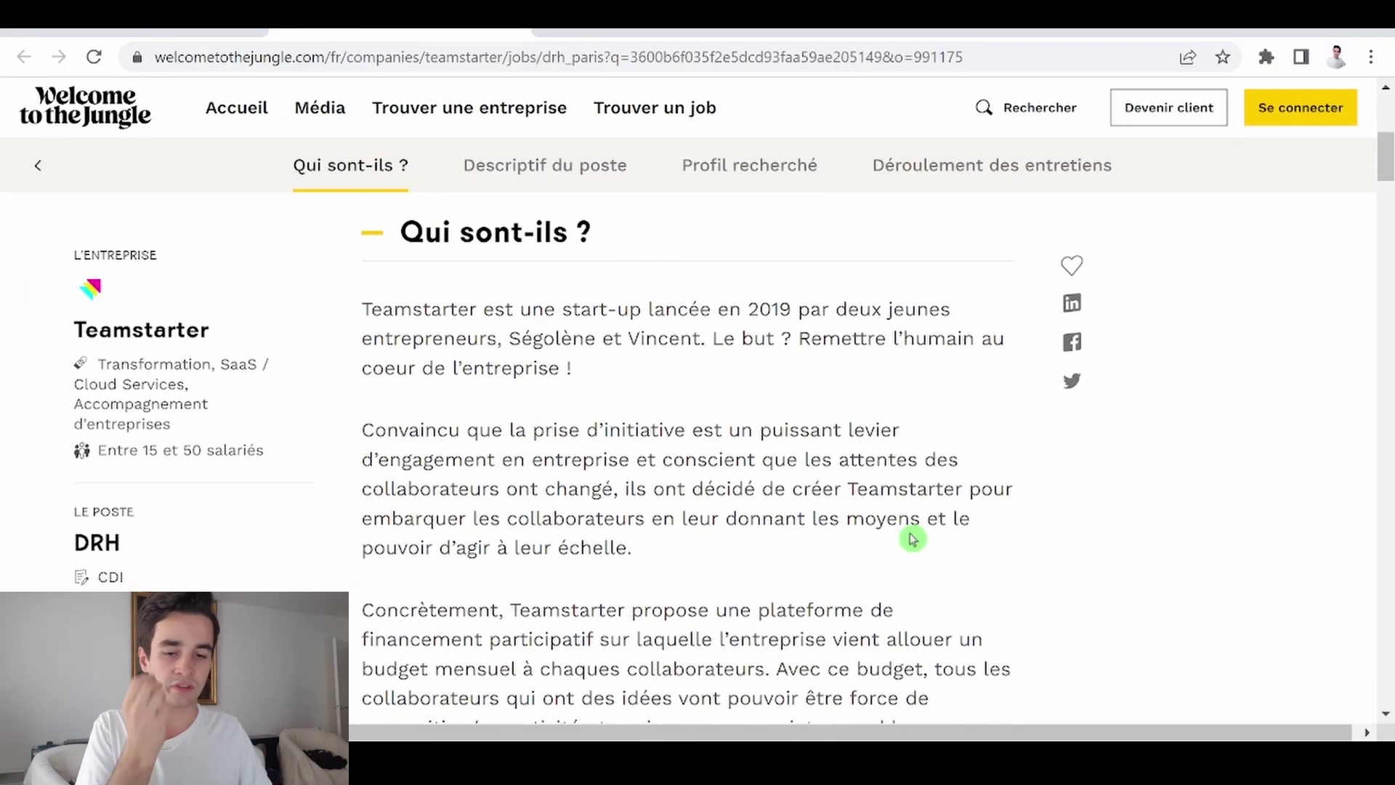
key("alt+Tab")
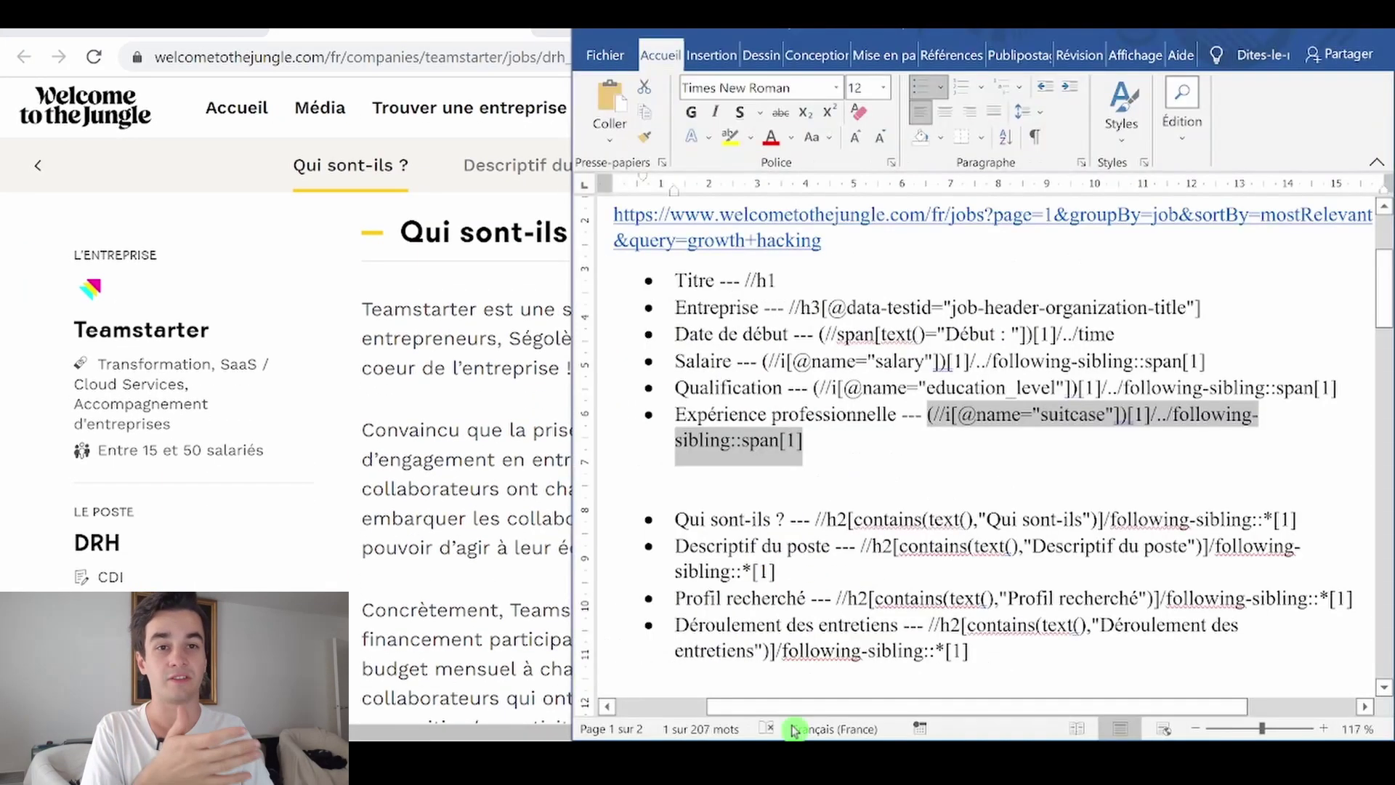
left_click(961, 519)
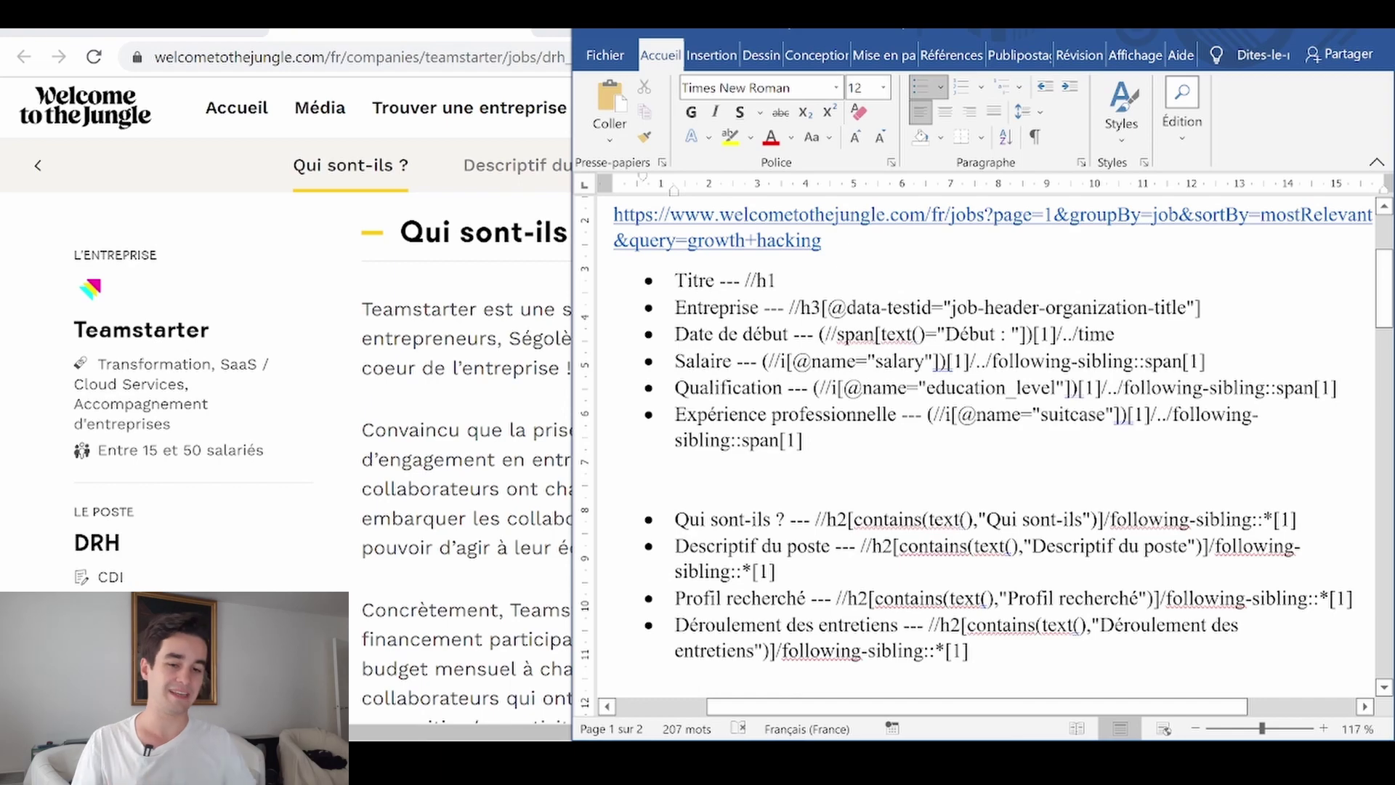
left_click_drag(901, 37, 334, 31)
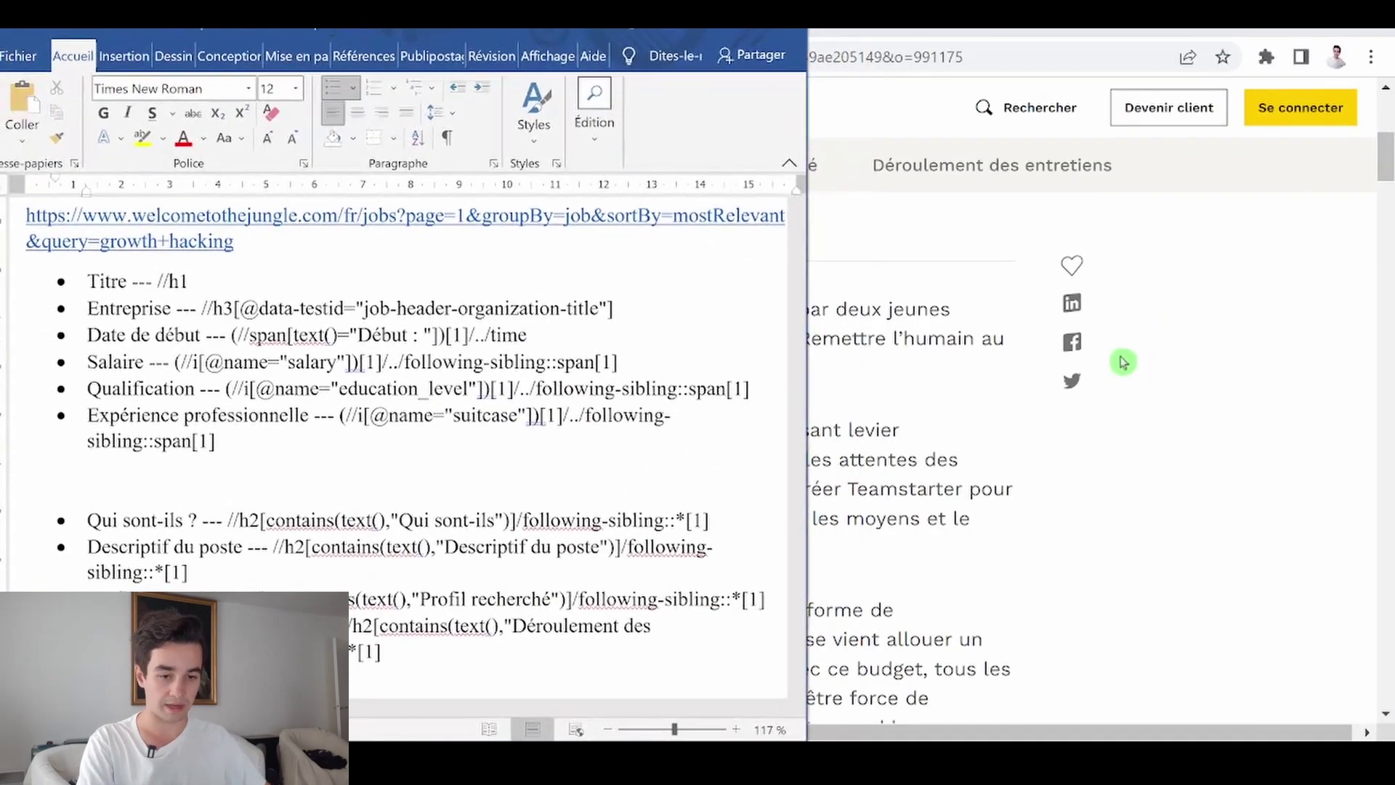
left_click(924, 430)
left_click_drag(355, 312, 520, 399)
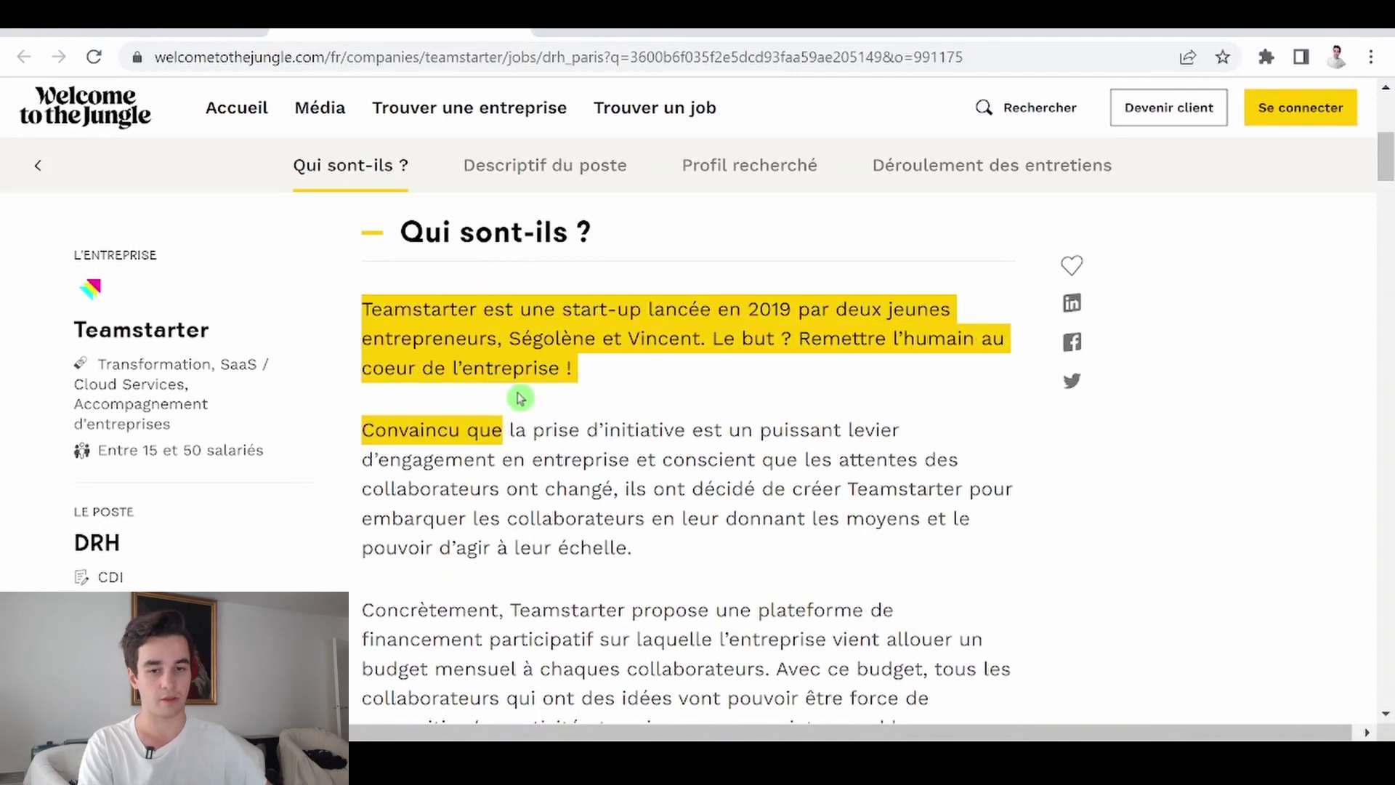
Examine the offer page from Qui sont-ils ? through Descriptif du poste and Profil recherché to Déroulement des entretiens.
scroll(501, 364, "down", 4)
scroll(493, 347, "down", 5)
scroll(569, 352, "up", 2)
scroll(498, 324, "down", 3)
key("alt+Tab")
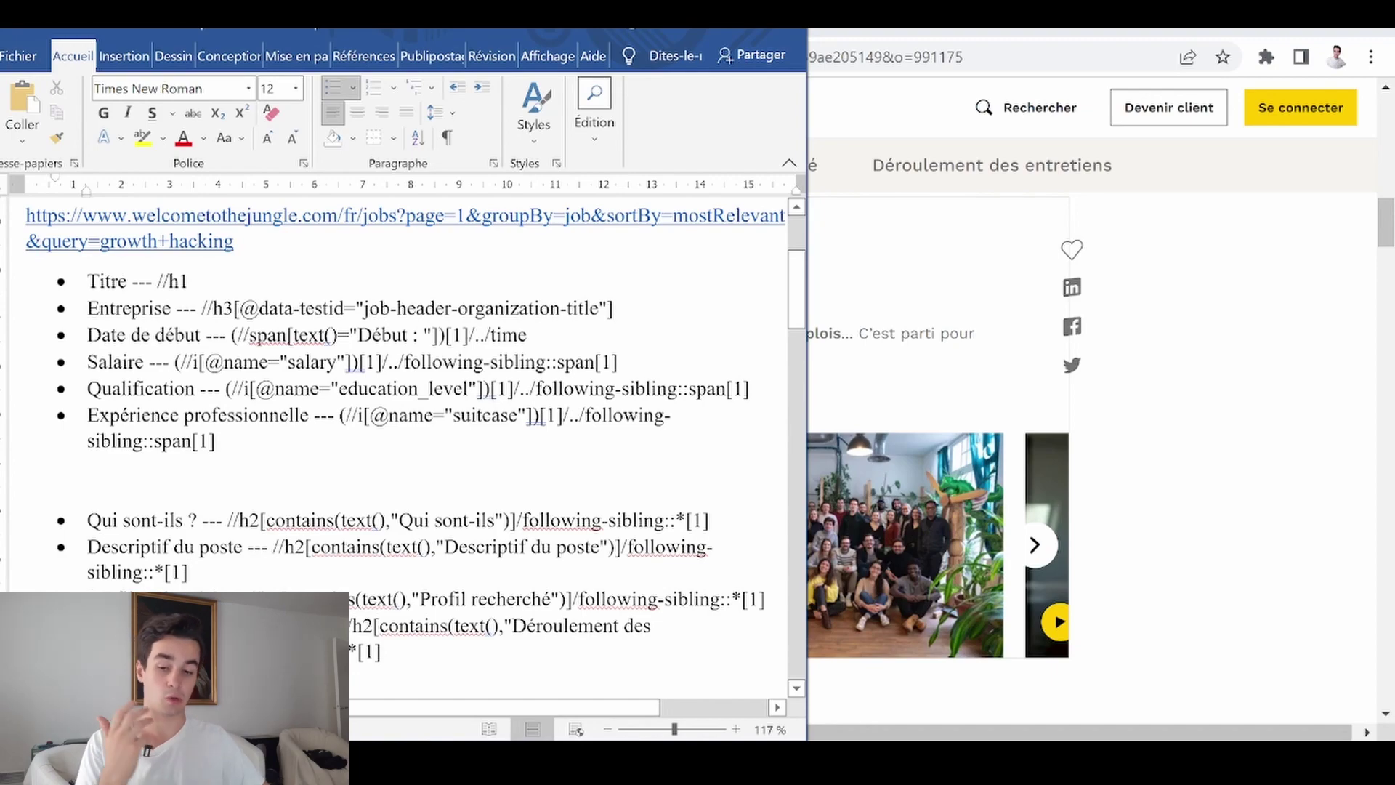
left_click(1105, 409)
scroll(622, 405, "down", 6)
scroll(532, 377, "down", 15)
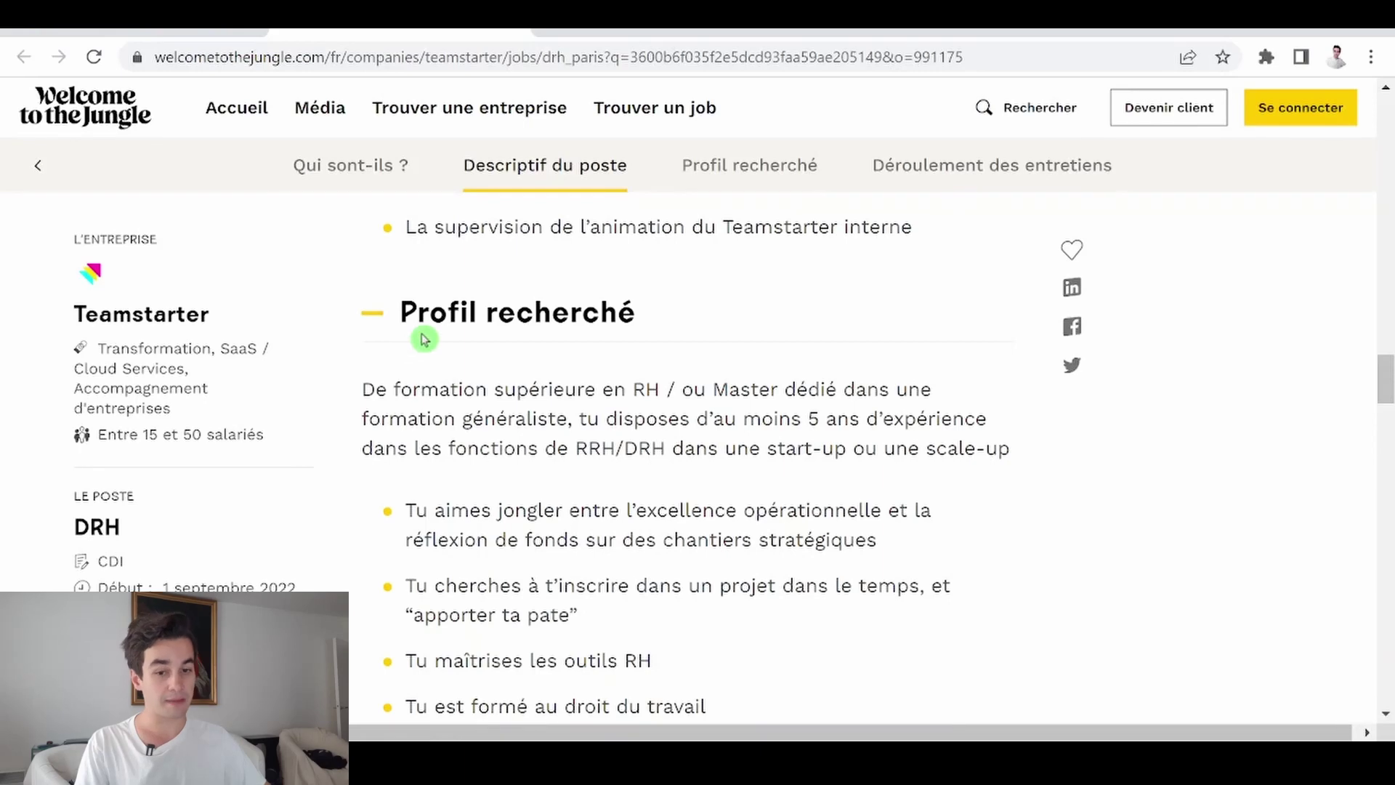
scroll(424, 339, "down", 10)
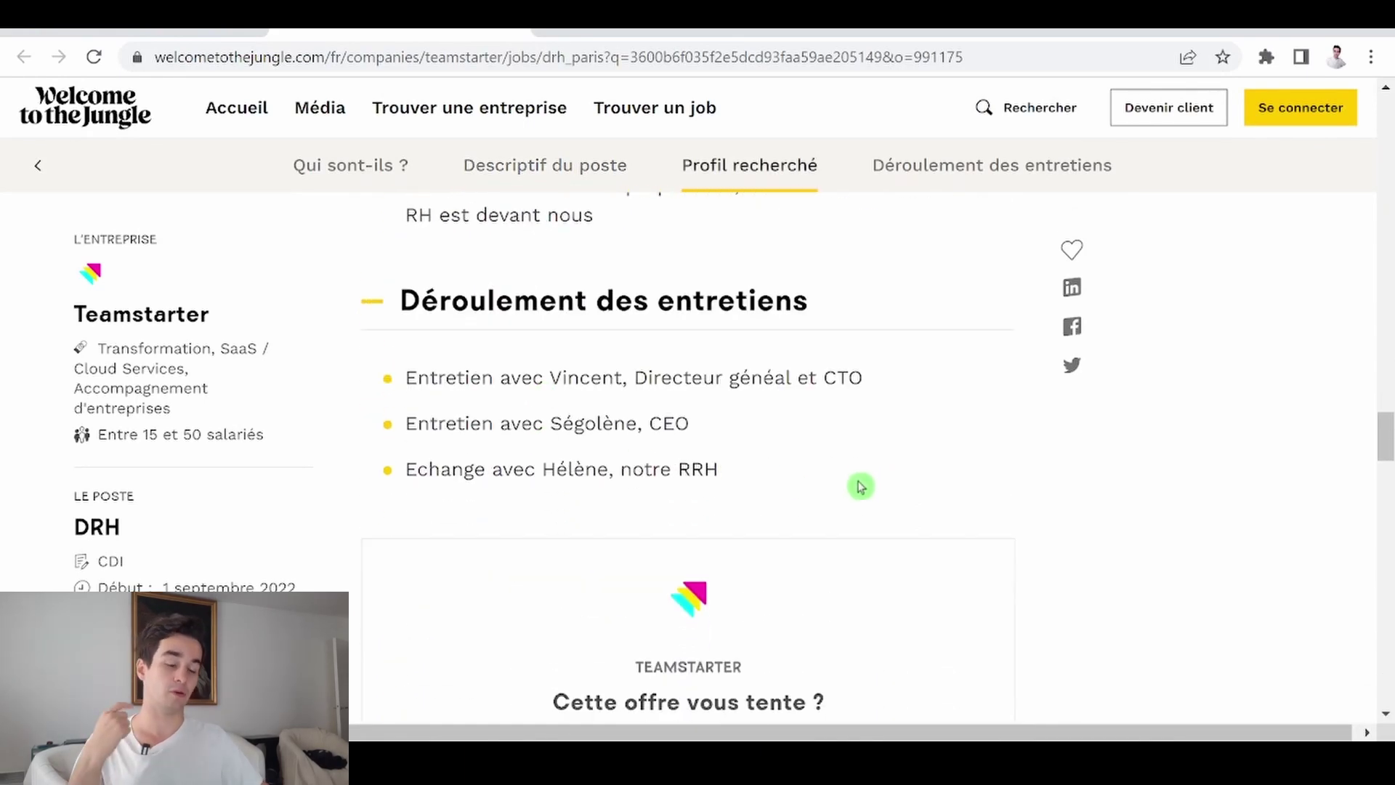
Examine in the Word list how the Qui sont-ils and Descriptif du poste XPaths match h2 text and take the following sibling.
scroll(850, 482, "up", 4)
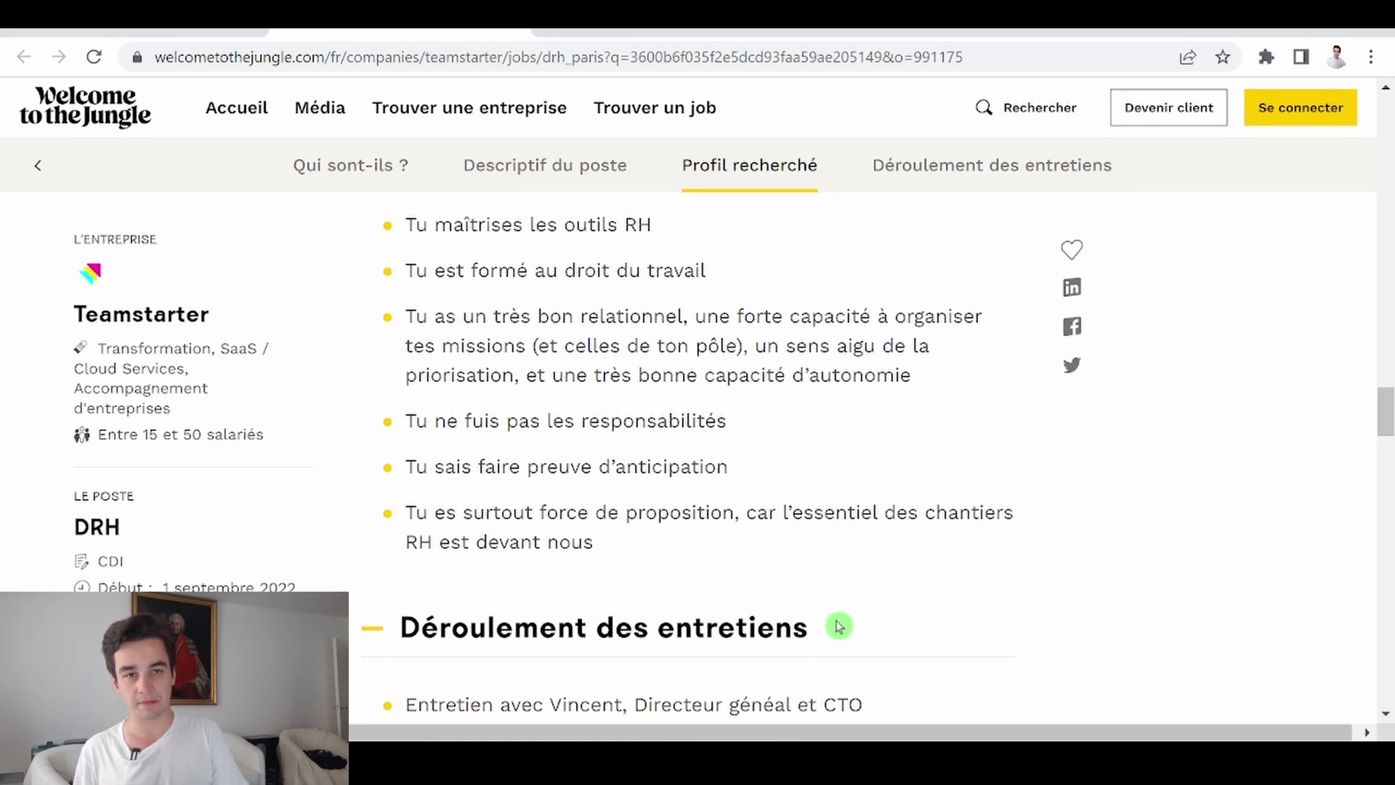
key("alt+Tab")
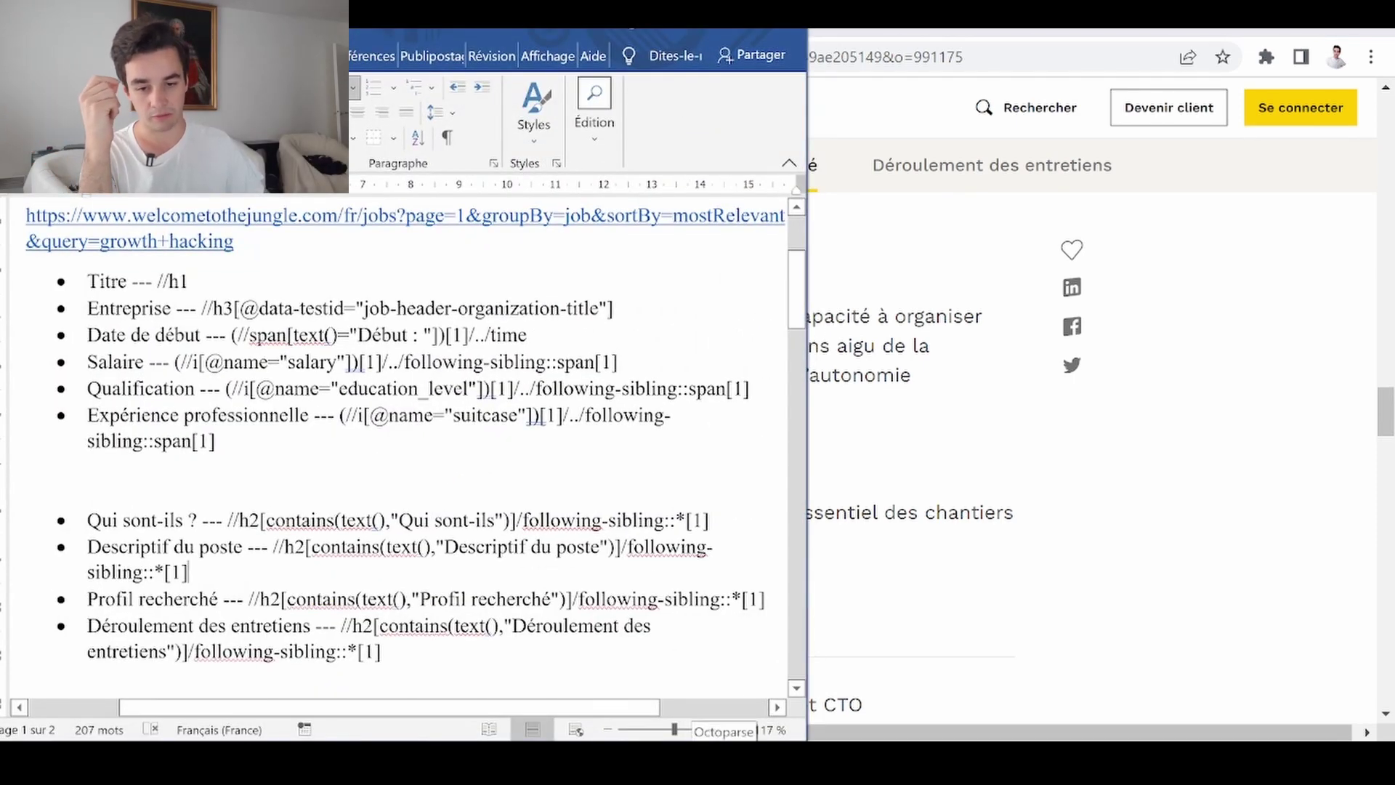
left_click_drag(398, 520, 434, 565)
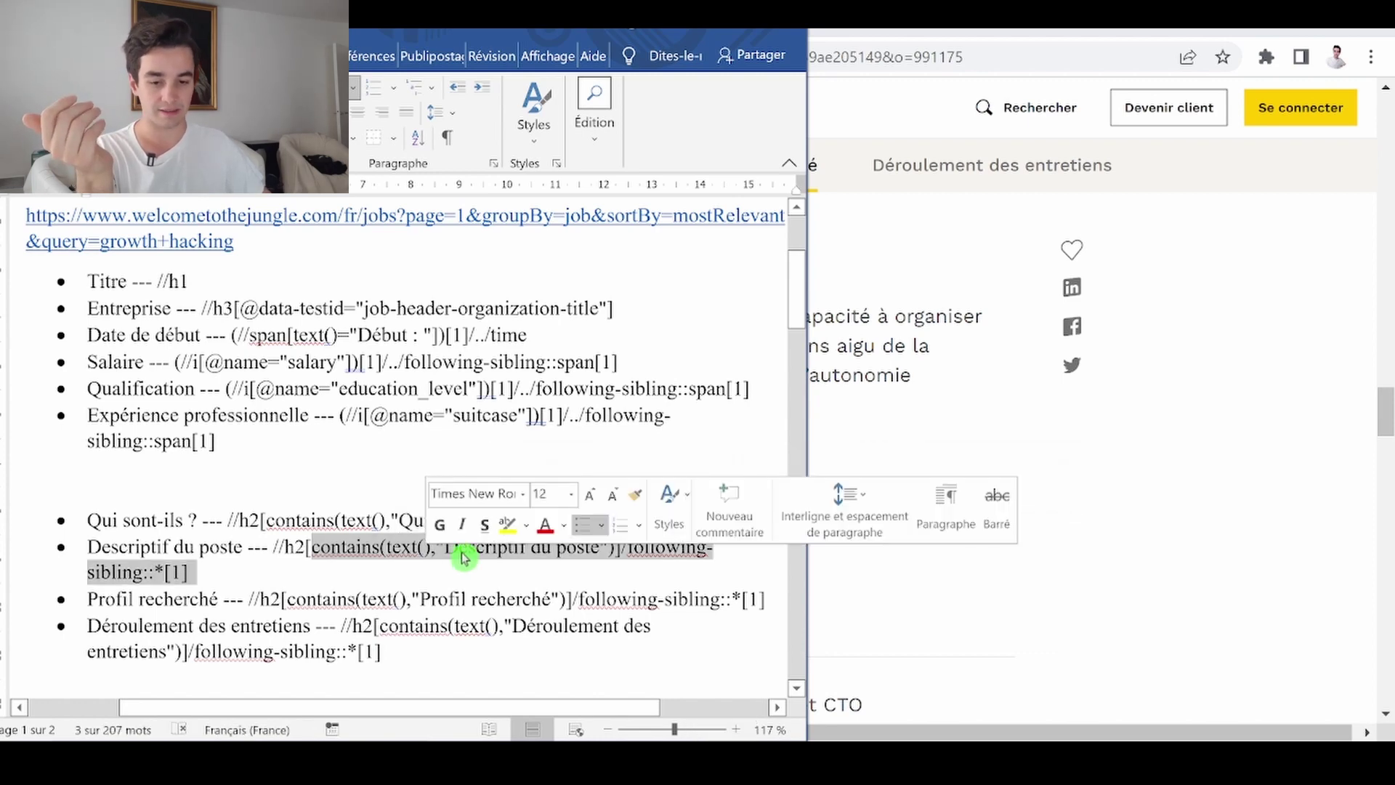
left_click(459, 550)
scroll(525, 478, "up", 4)
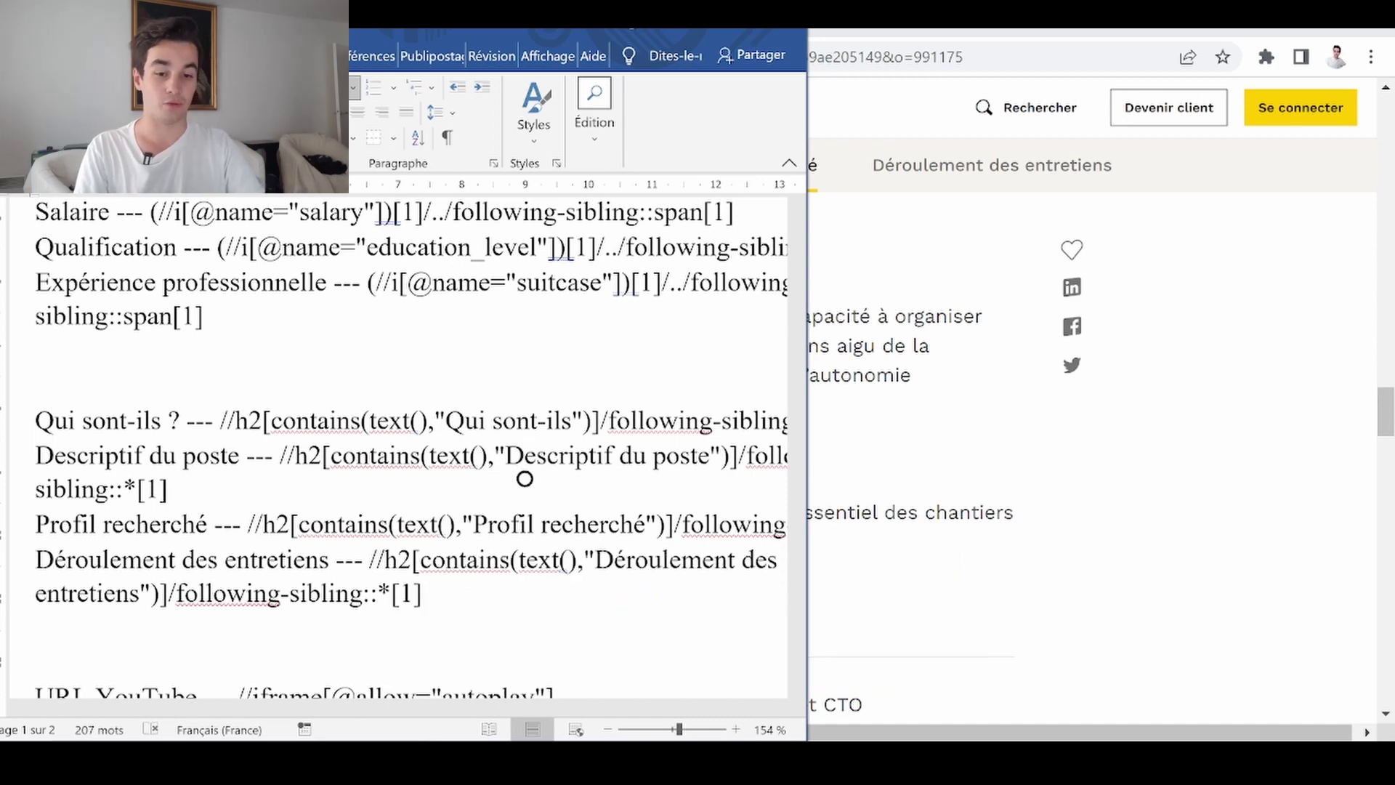
left_click_drag(444, 420, 617, 455)
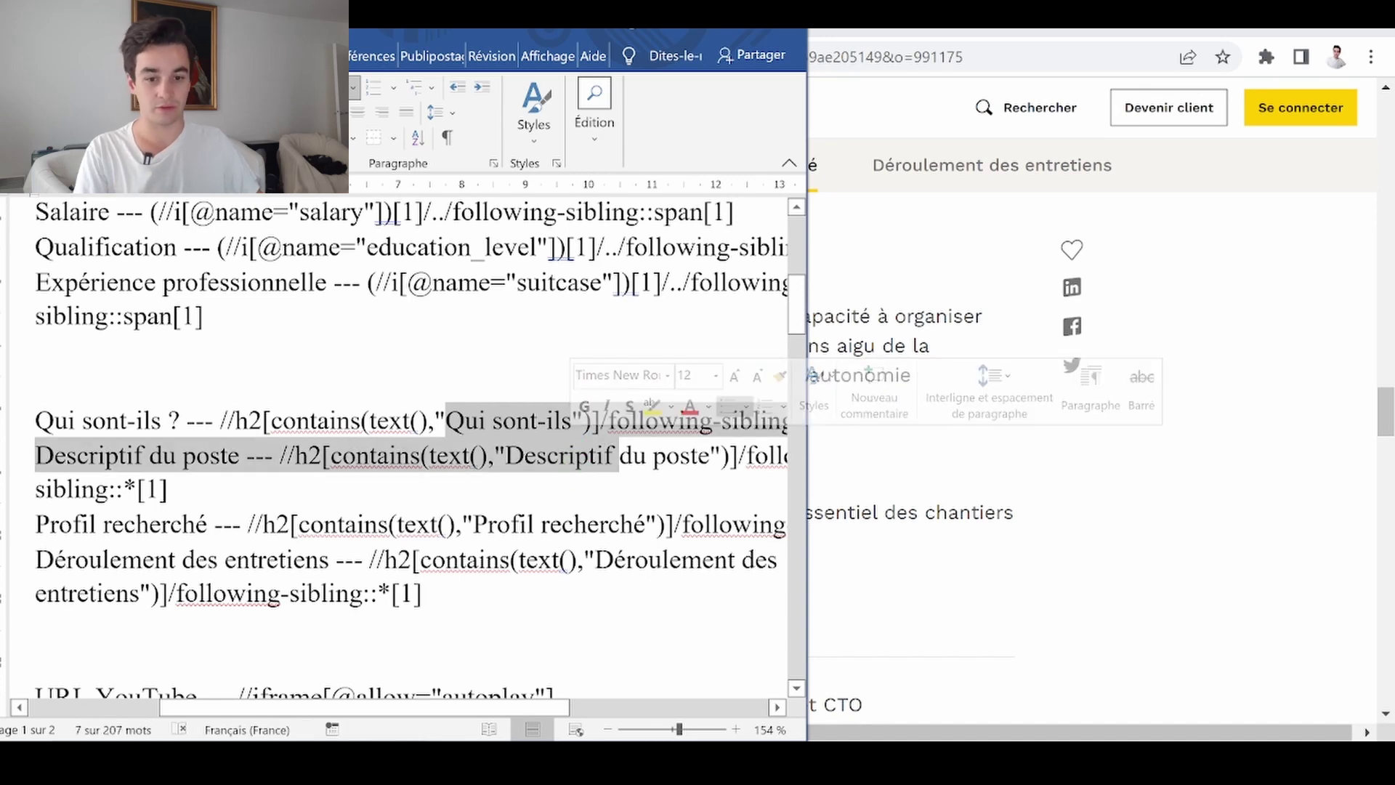
left_click(169, 489)
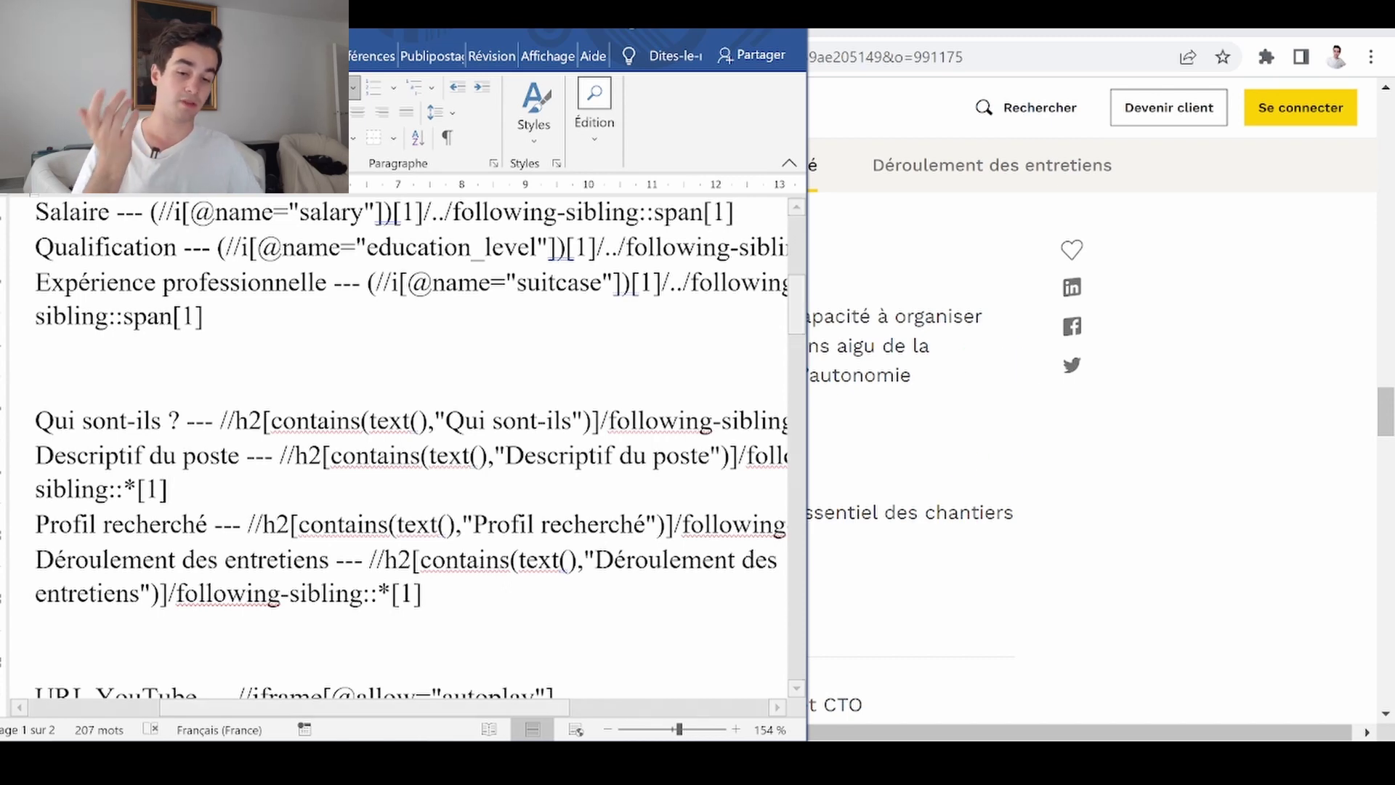
left_click_drag(505, 455, 710, 456)
left_click(666, 456)
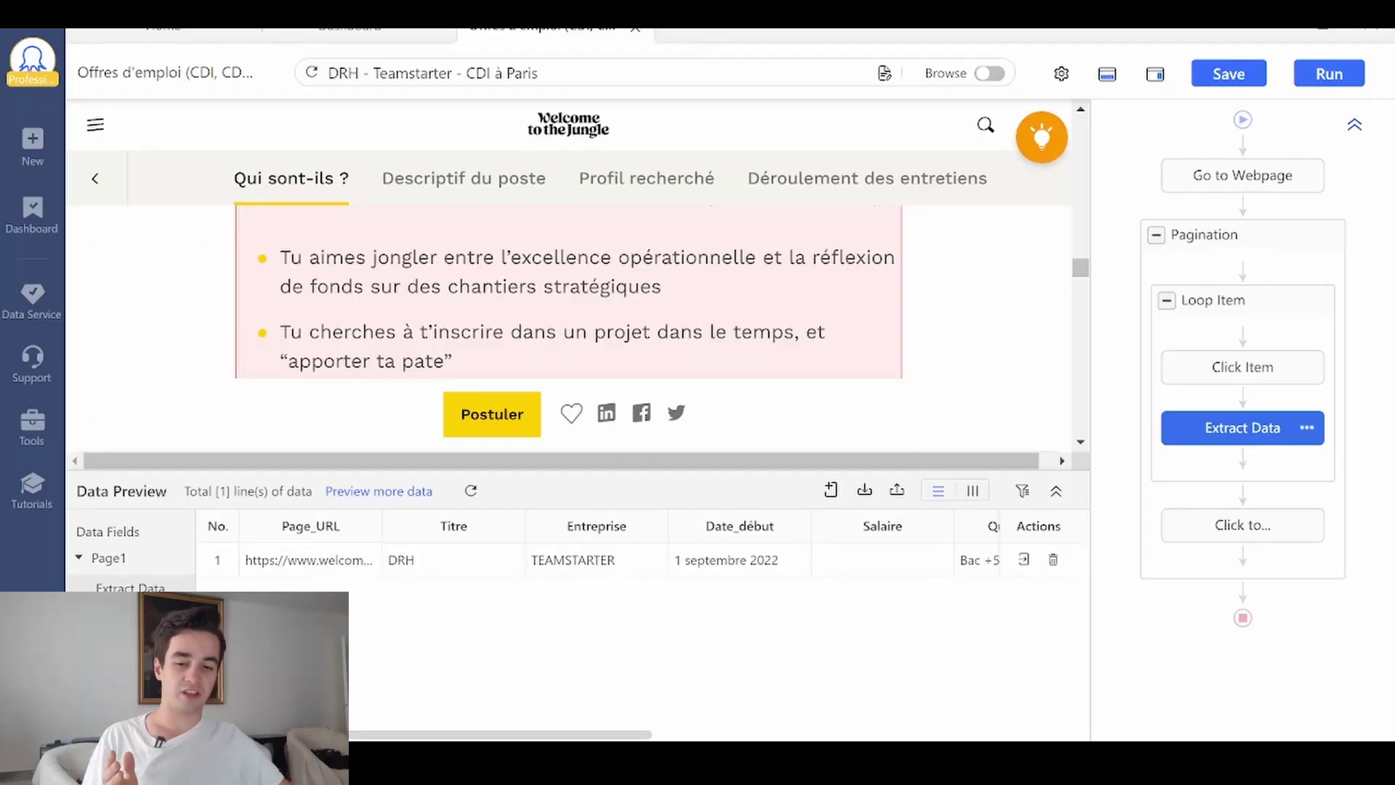
In Octoparse, add a captured page-element field named URL_YouTube that uses an absolute XPath.
scroll(812, 654, "right", 5)
scroll(990, 552, "left", 5)
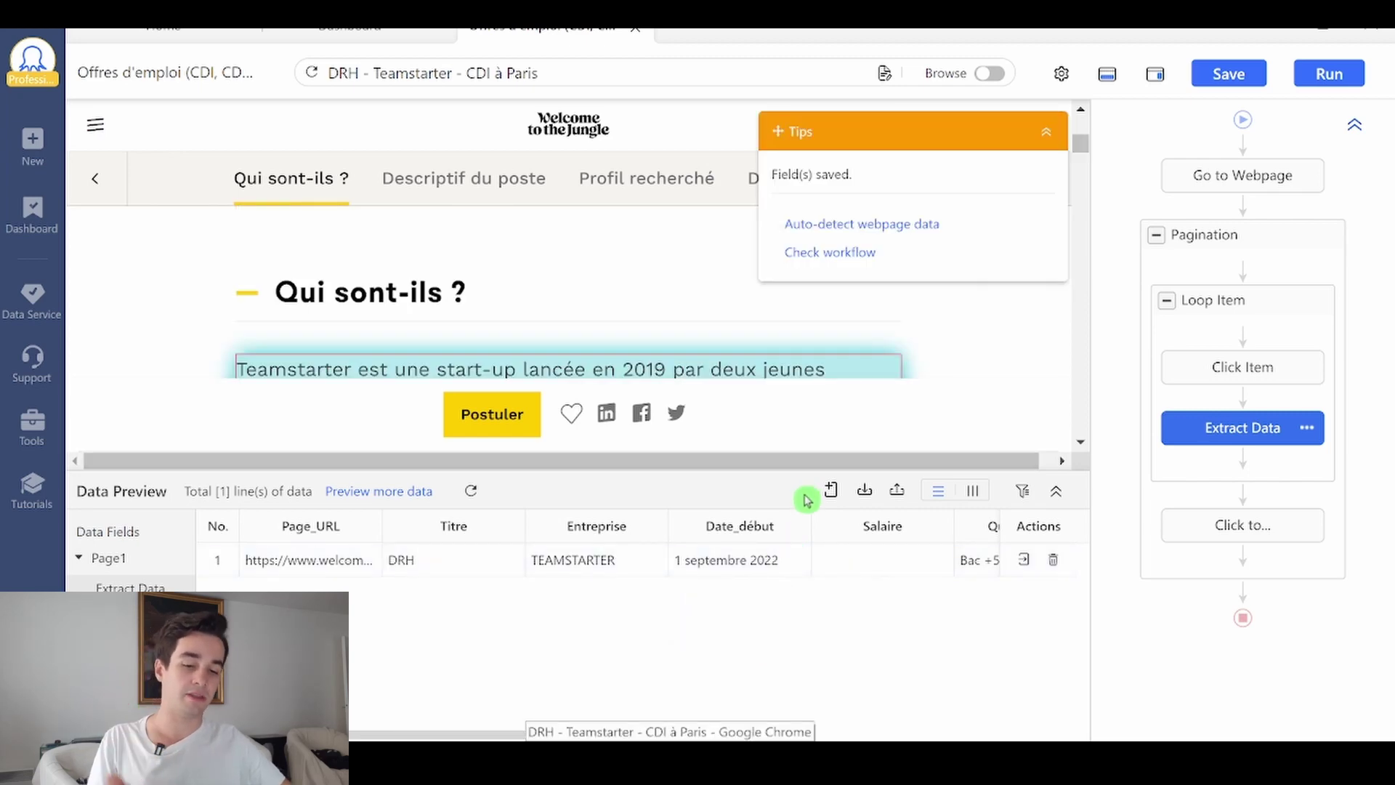
scroll(859, 339, "down", 5)
scroll(867, 347, "down", 6)
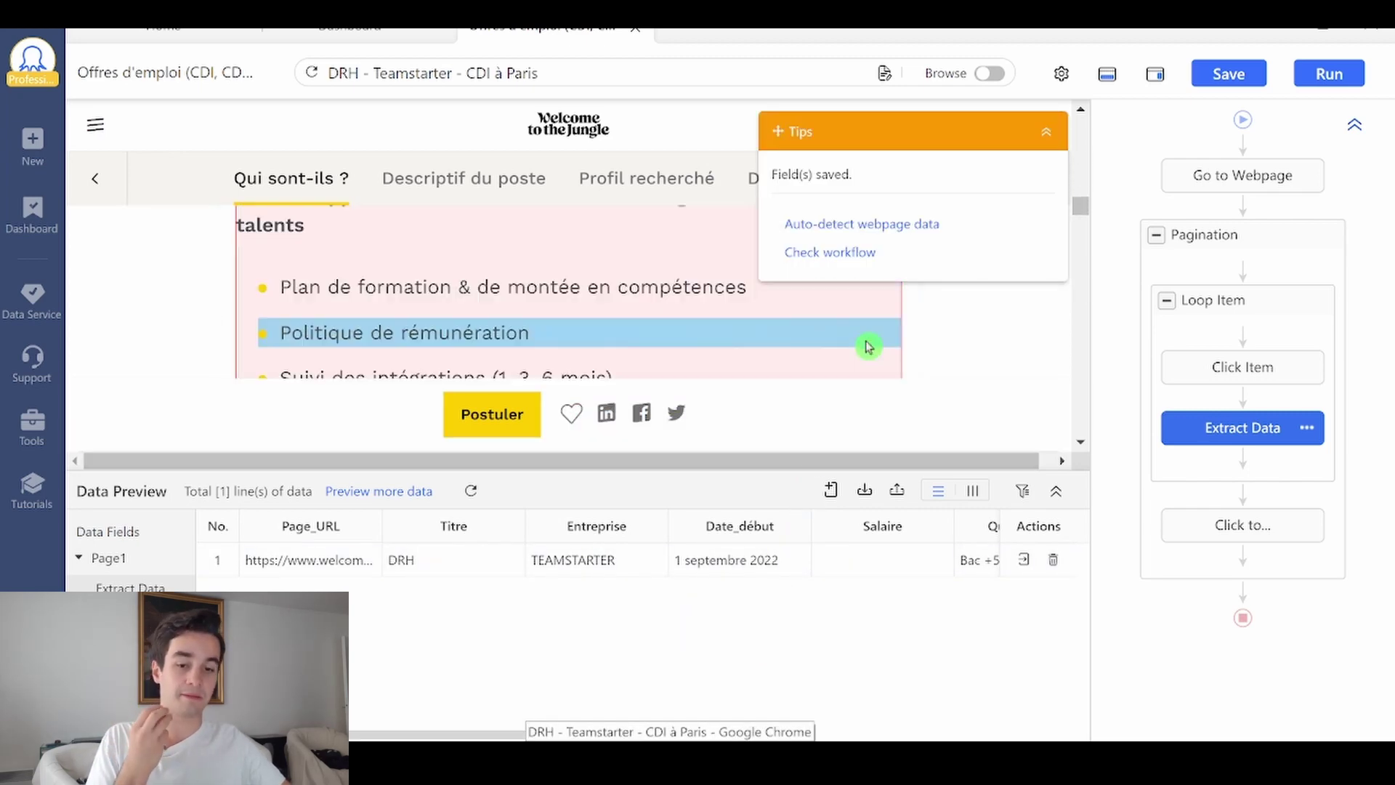
left_click(830, 489)
left_click(731, 529)
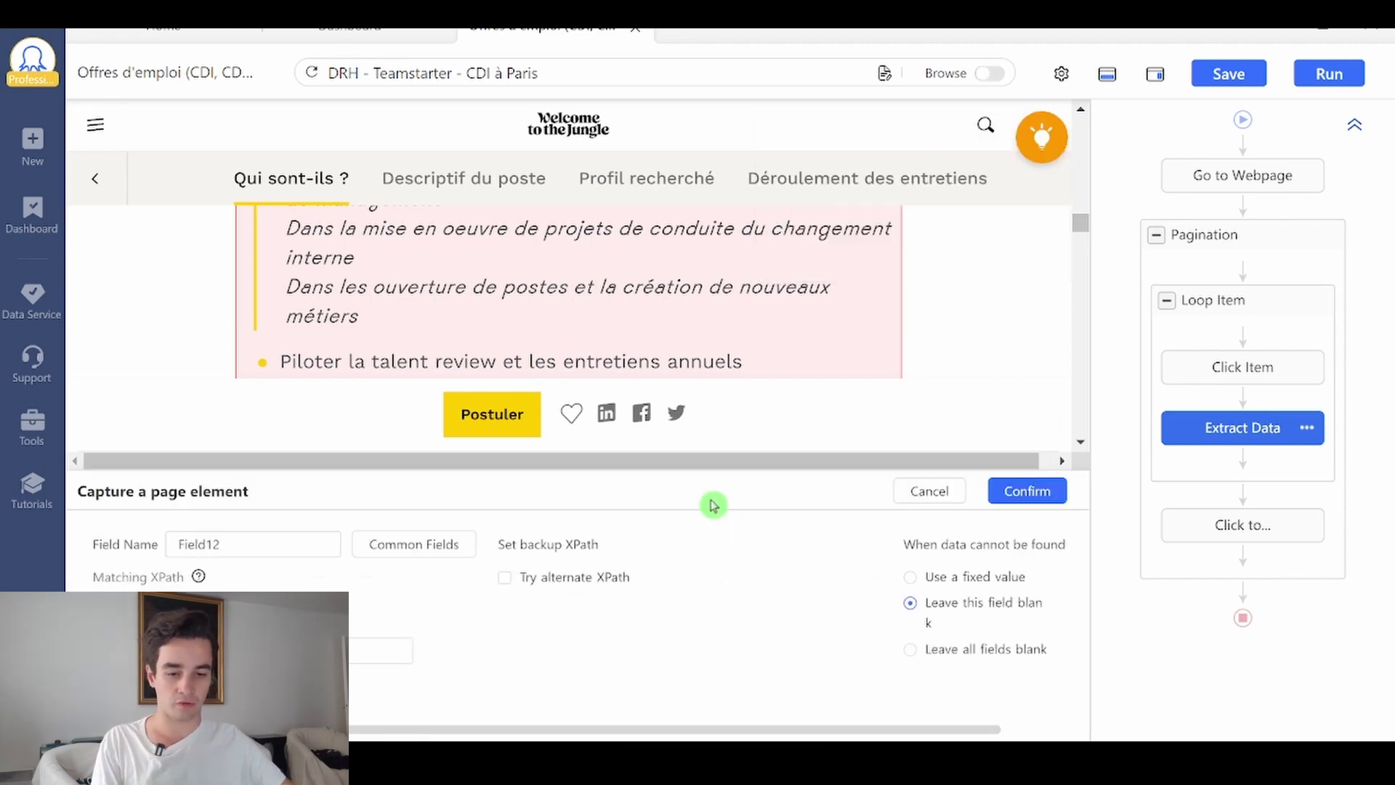
left_click(115, 545)
type("URL")
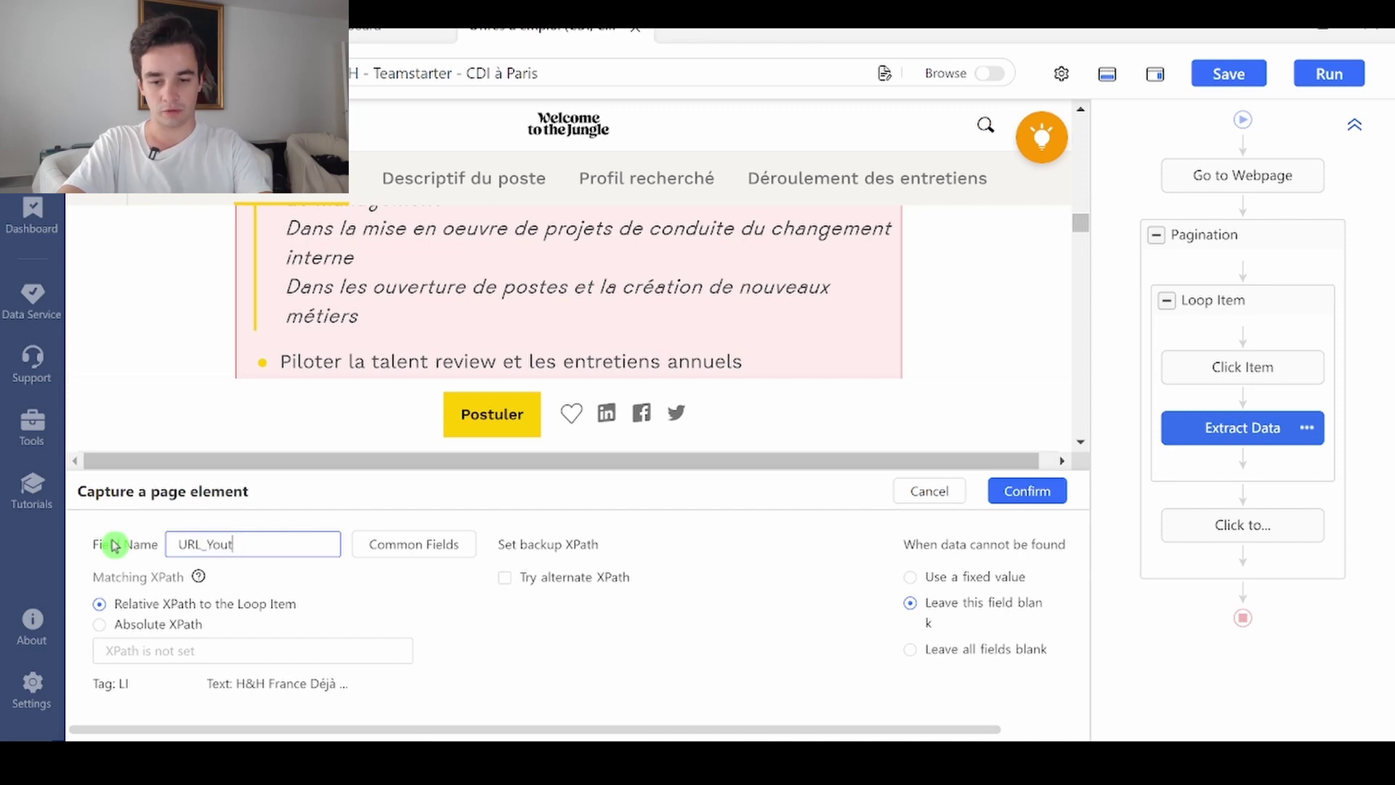
type("_YouTube")
left_click(145, 624)
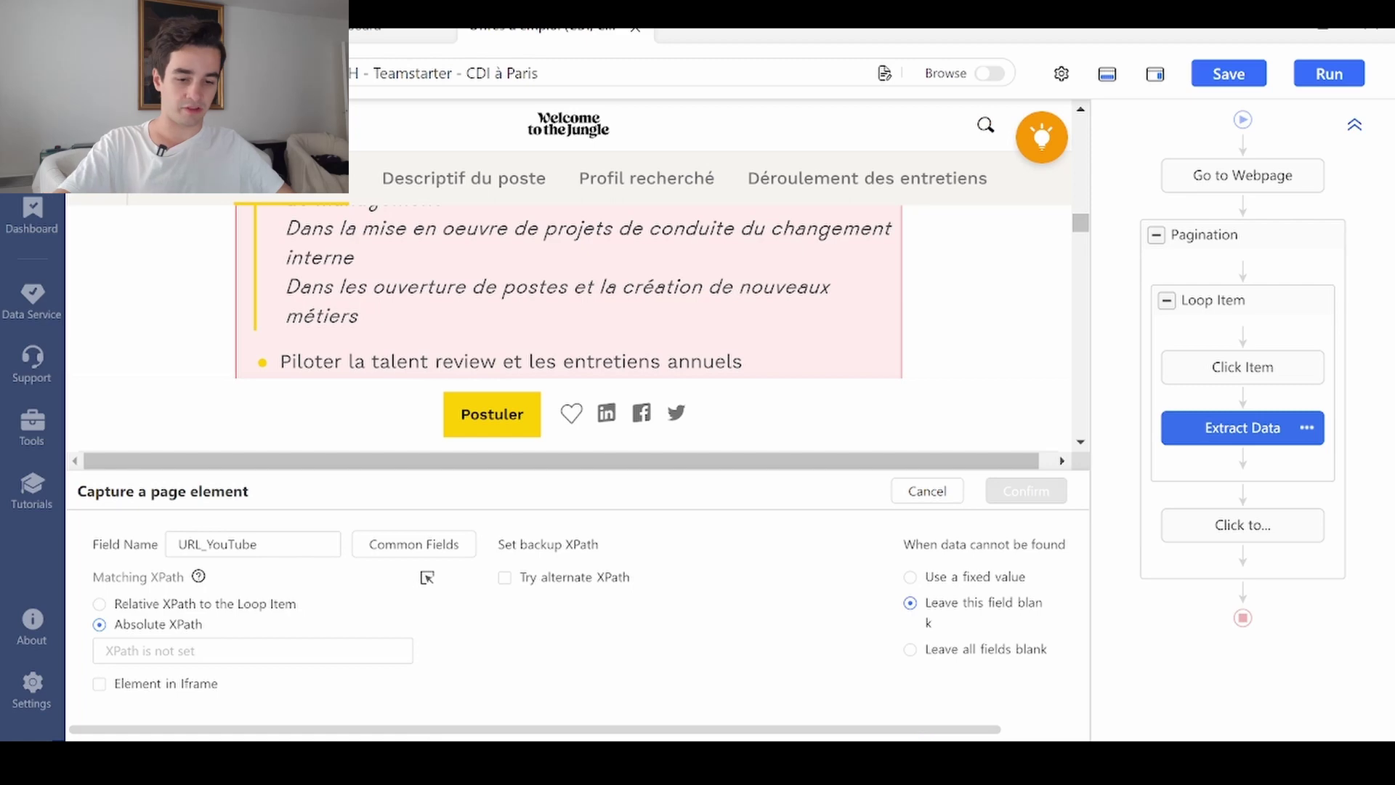
key("alt+Tab")
left_click_drag(665, 618, 354, 619)
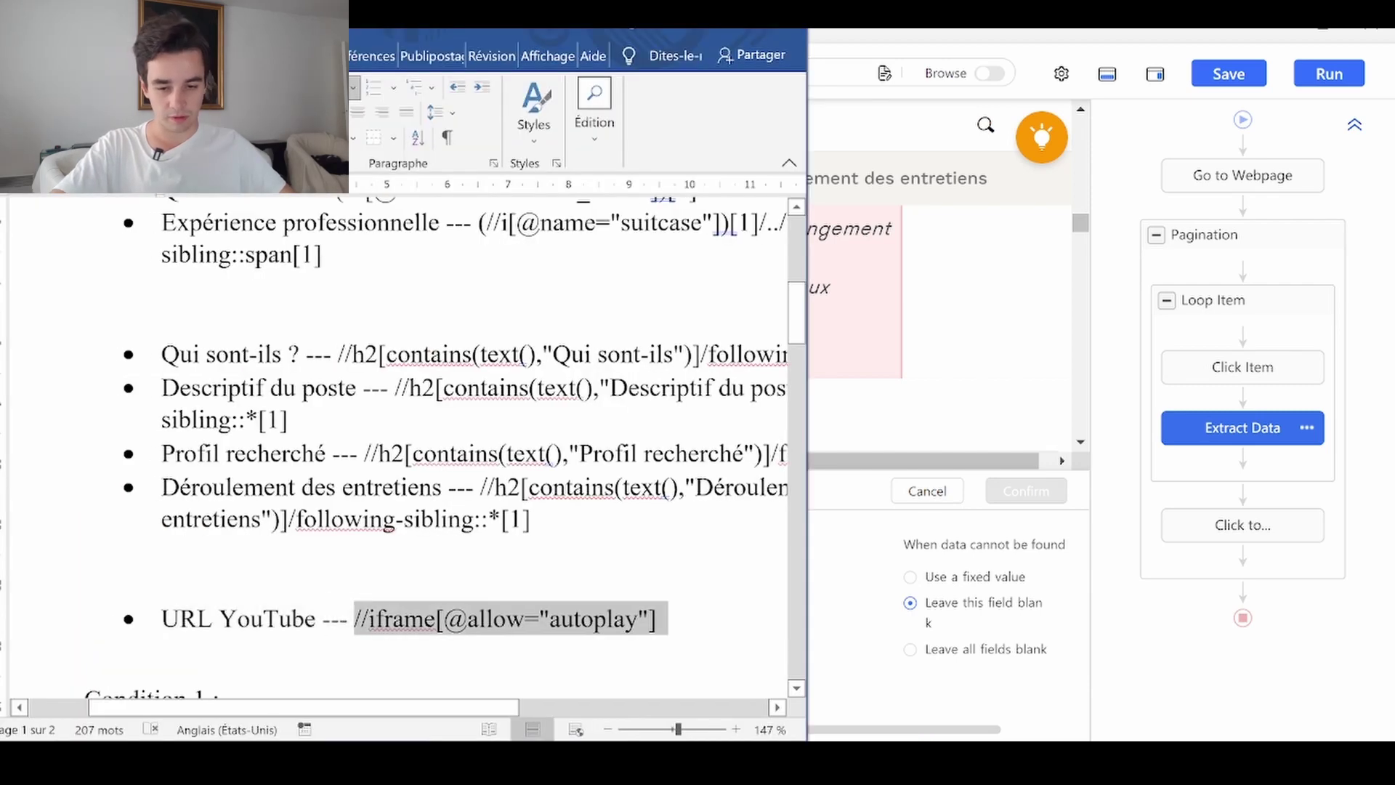
key("ctrl+c")
key("alt+Tab")
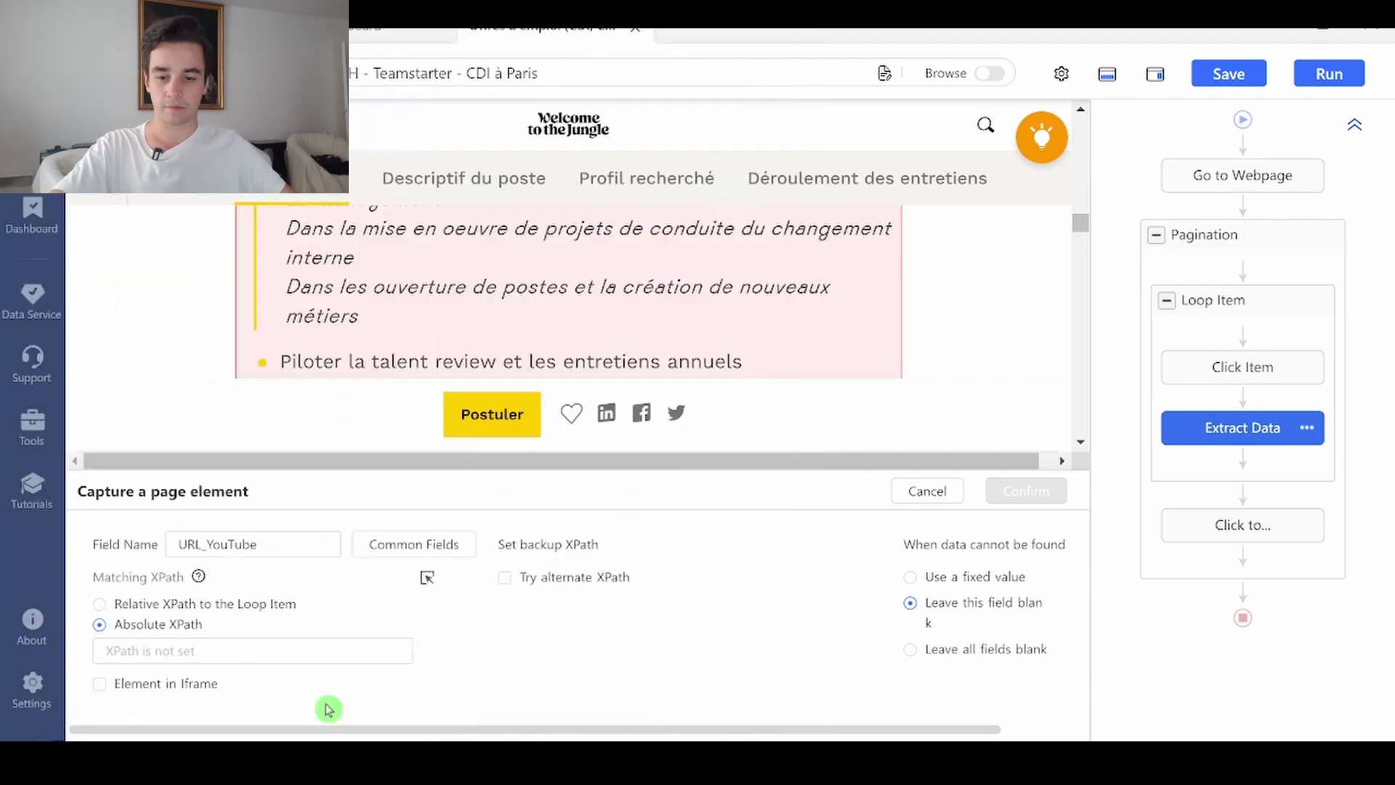
left_click(254, 650)
key("ctrl+v")
left_click(1021, 494)
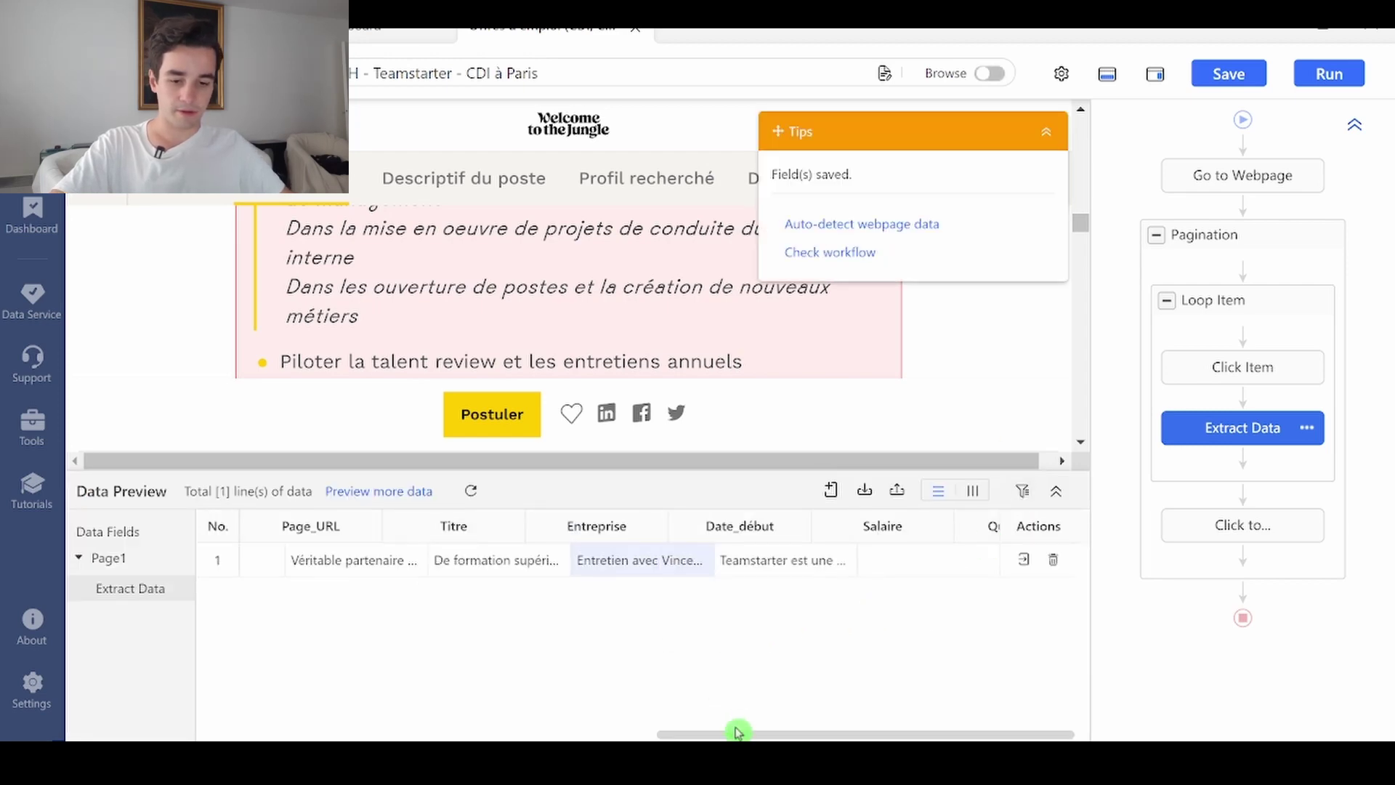
Check the URL_YouTube field in the data preview and try extracting its URL from the href attribute.
left_click_drag(738, 735, 950, 639)
mouse_move(905, 532)
left_click(923, 568)
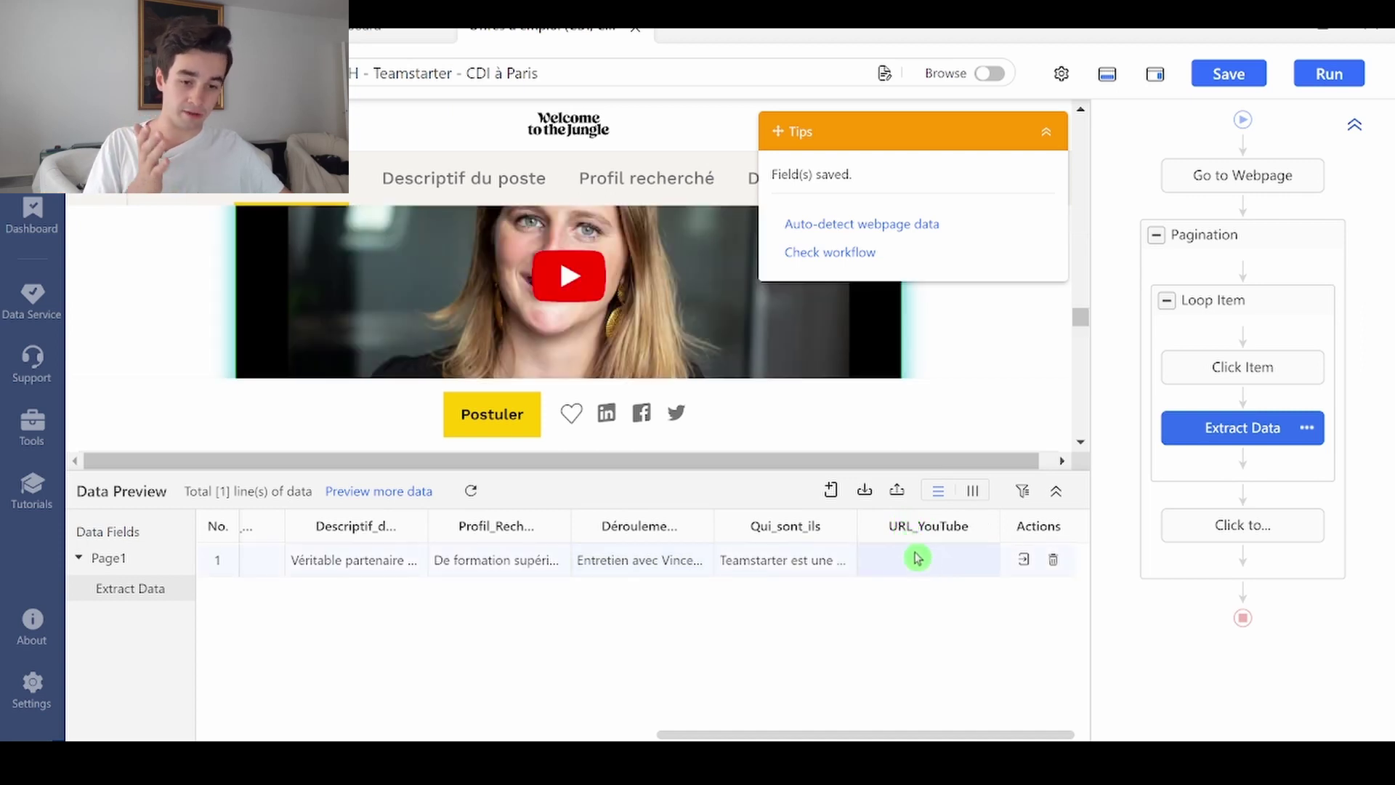
left_click(1056, 142)
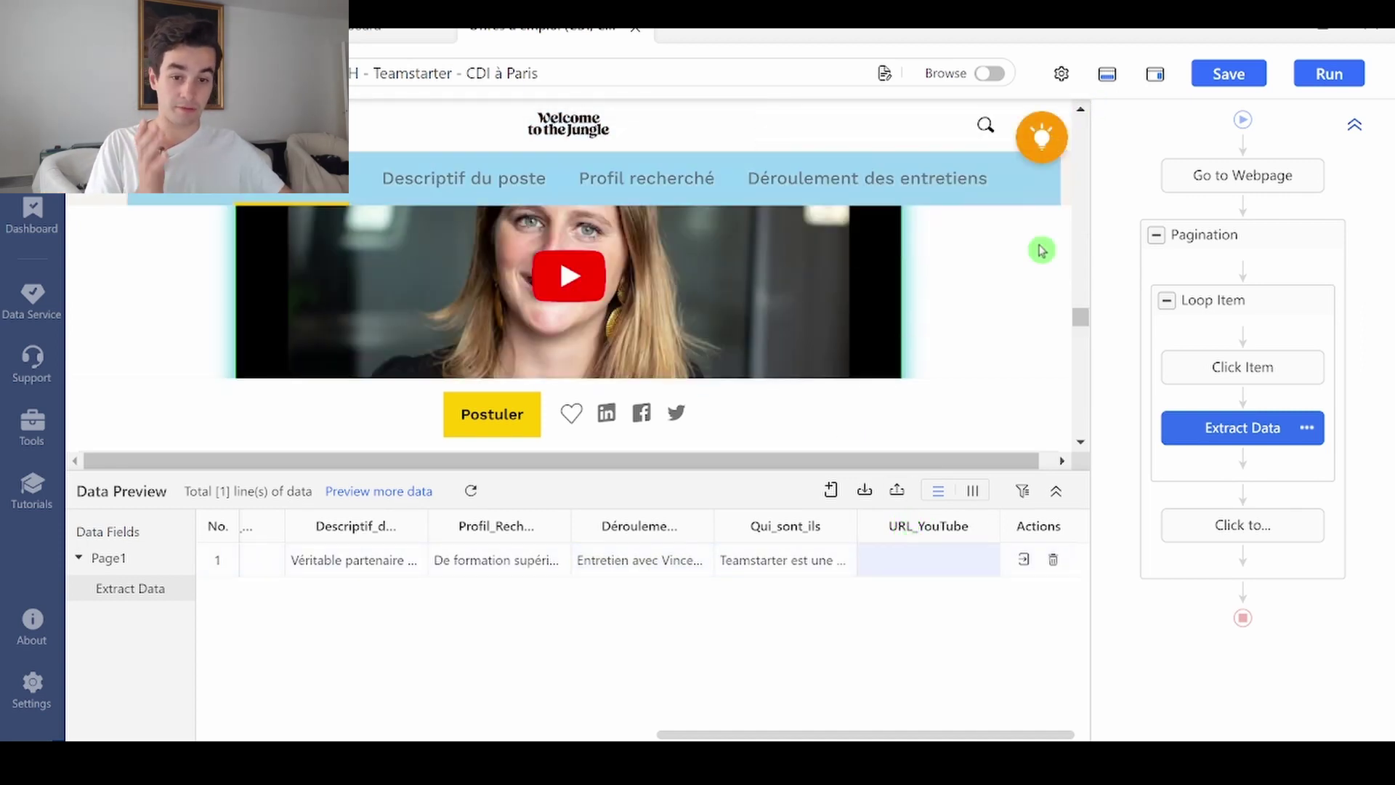
scroll(1015, 358, "up", 2)
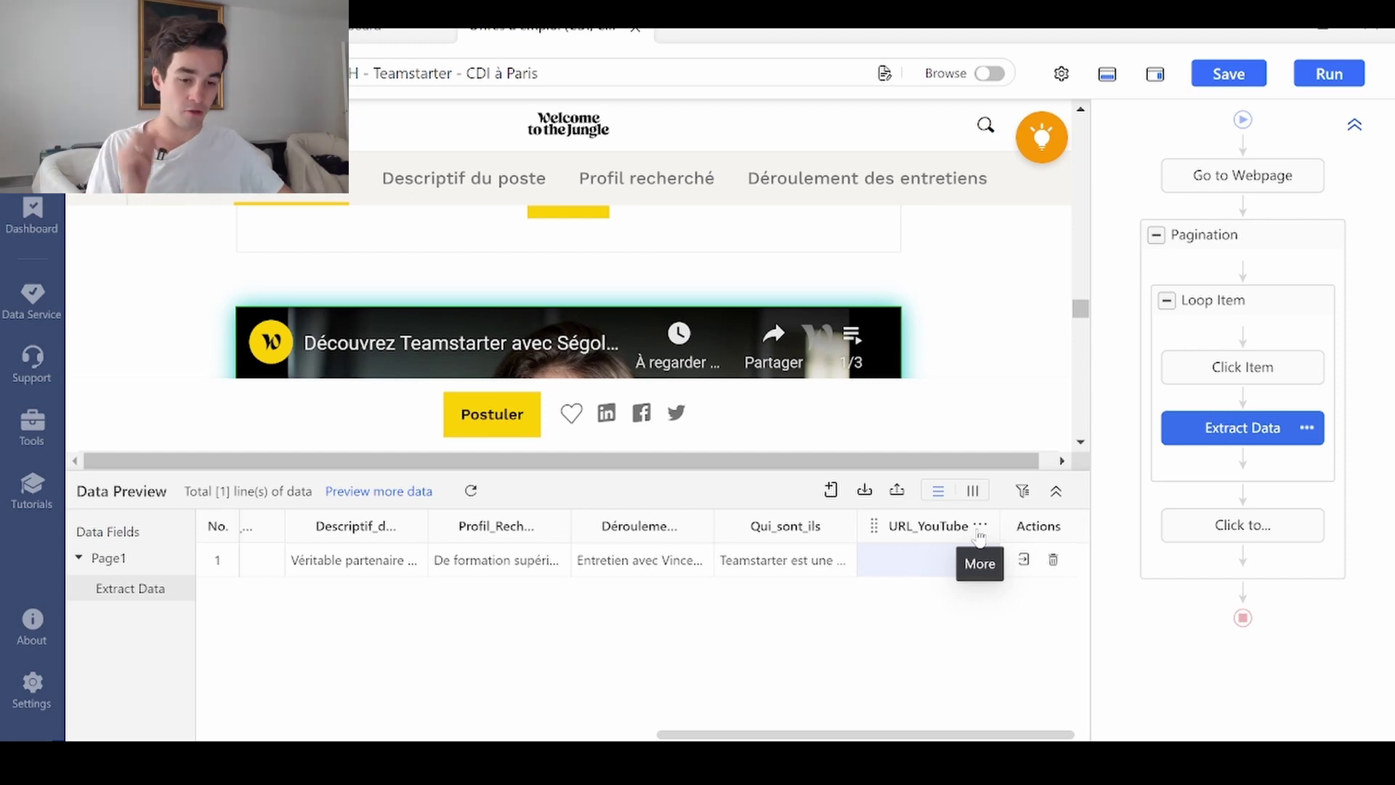
left_click(978, 532)
mouse_move(941, 631)
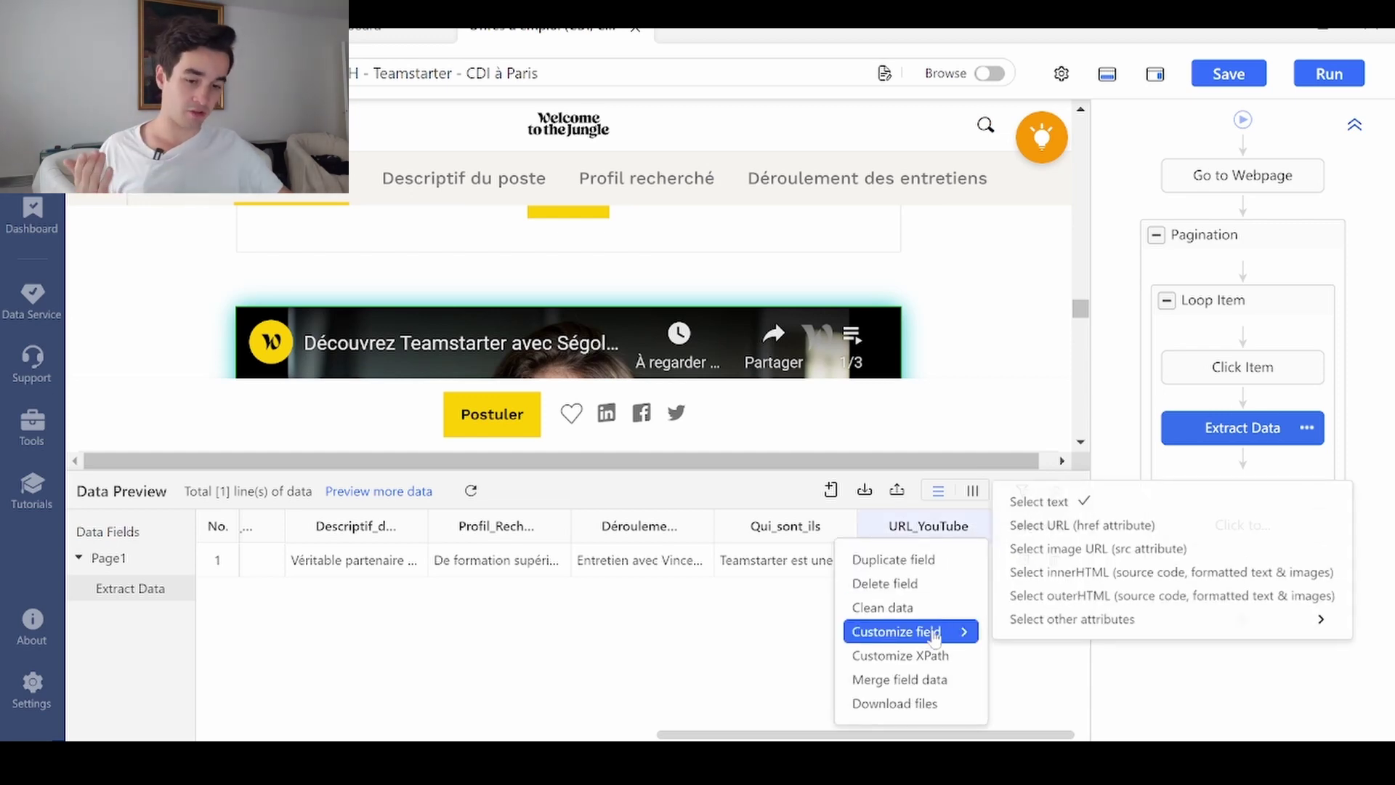
left_click(1059, 526)
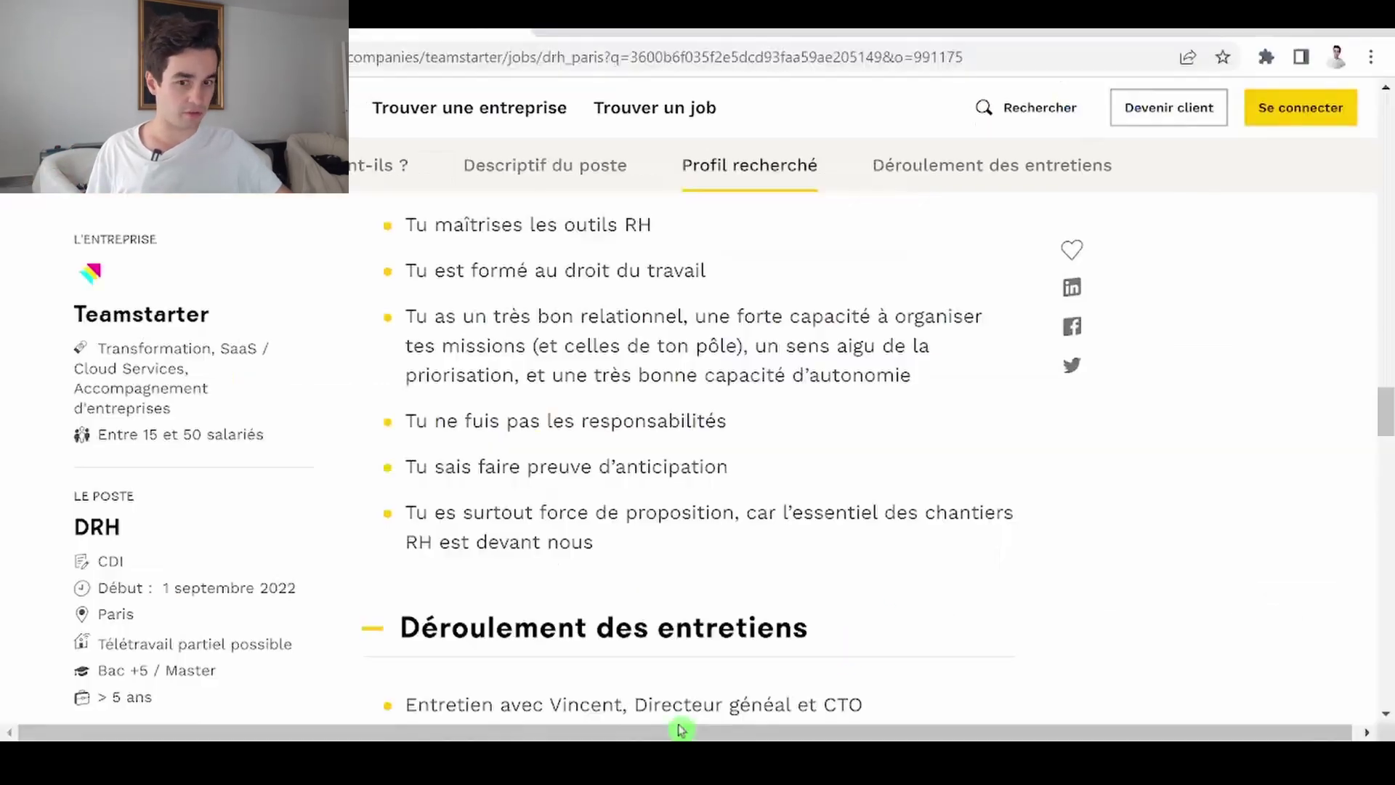
Inspect the embedded YouTube video on the Teamstarter offer in Chrome to find which iframe attribute holds its address.
scroll(712, 490, "down", 5)
scroll(716, 492, "up", 2)
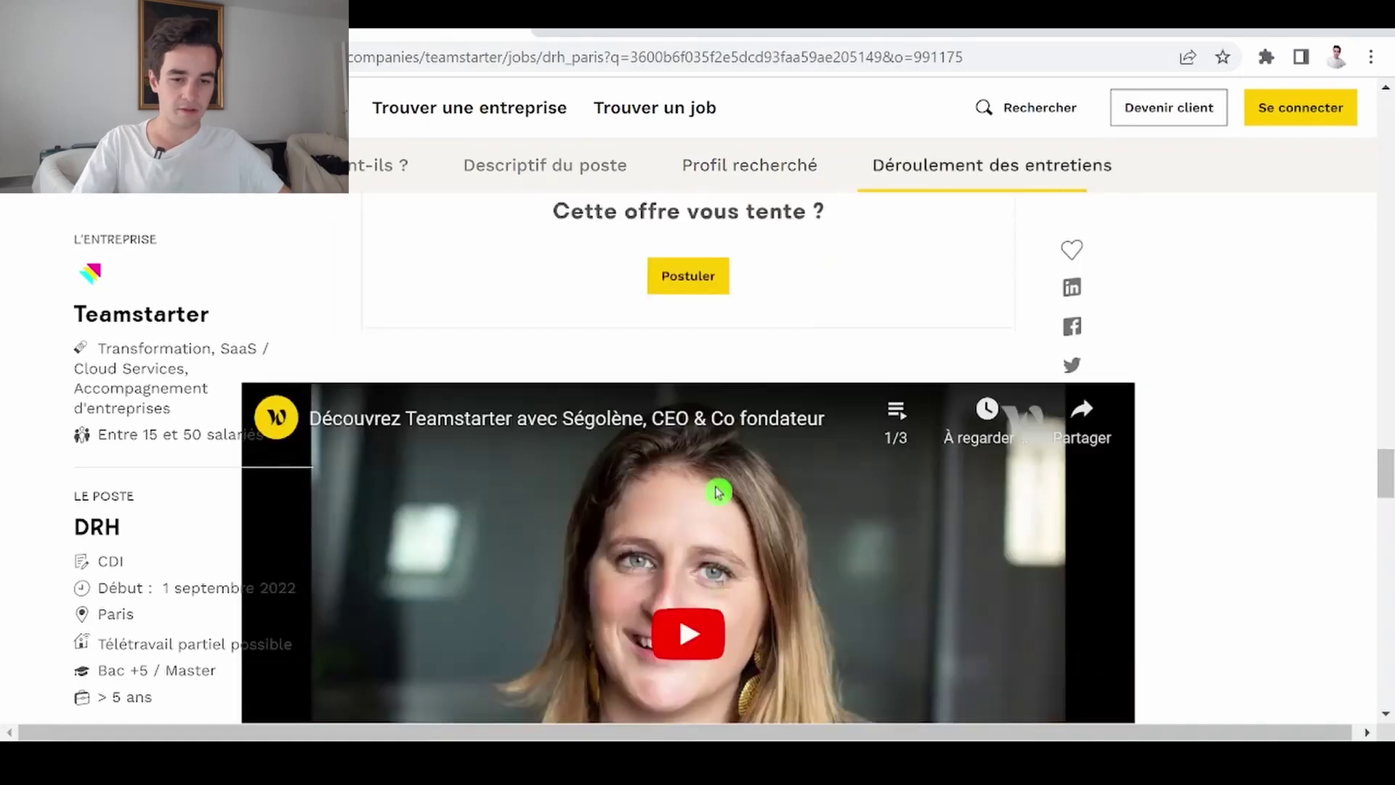
scroll(718, 492, "up", 1)
right_click(1241, 414)
left_click(1177, 396)
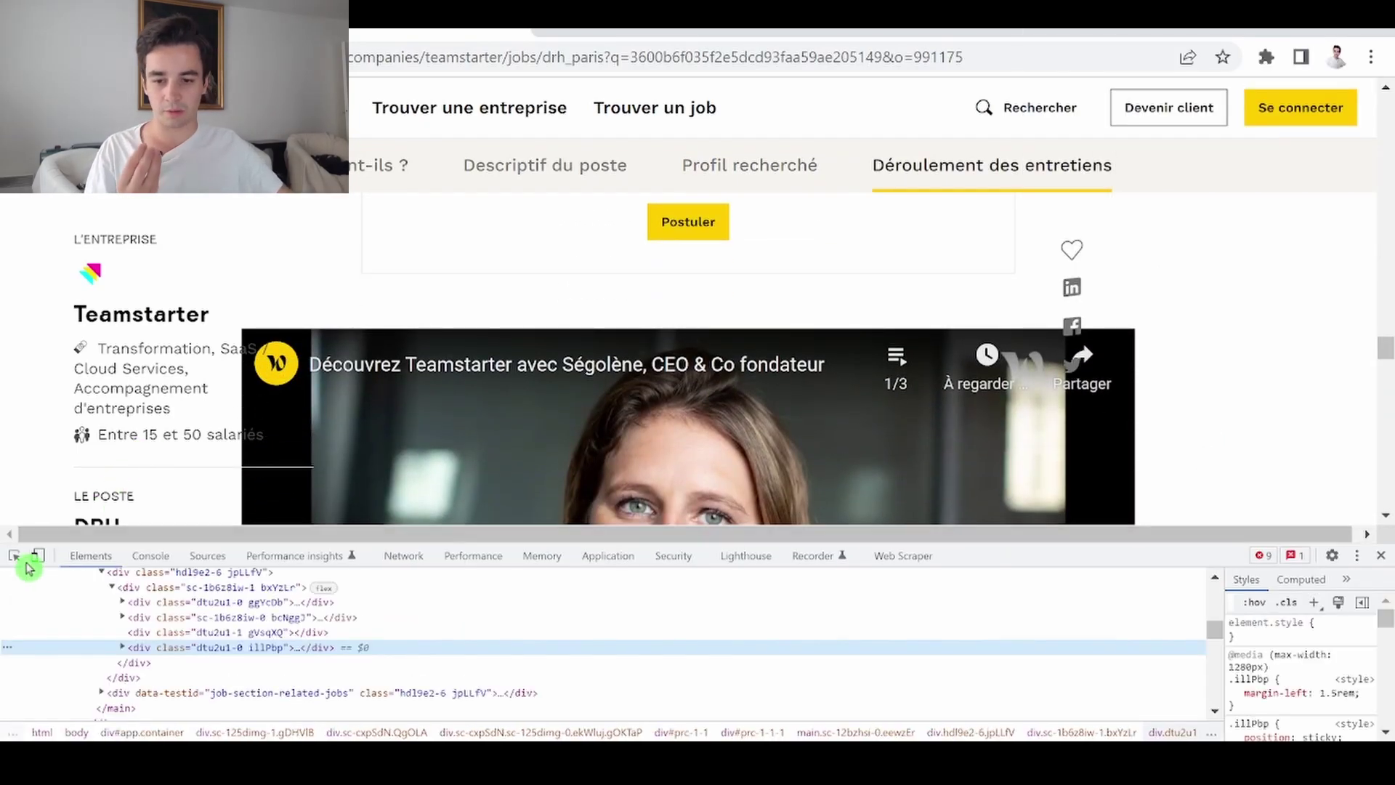
left_click(18, 562)
left_click(368, 353)
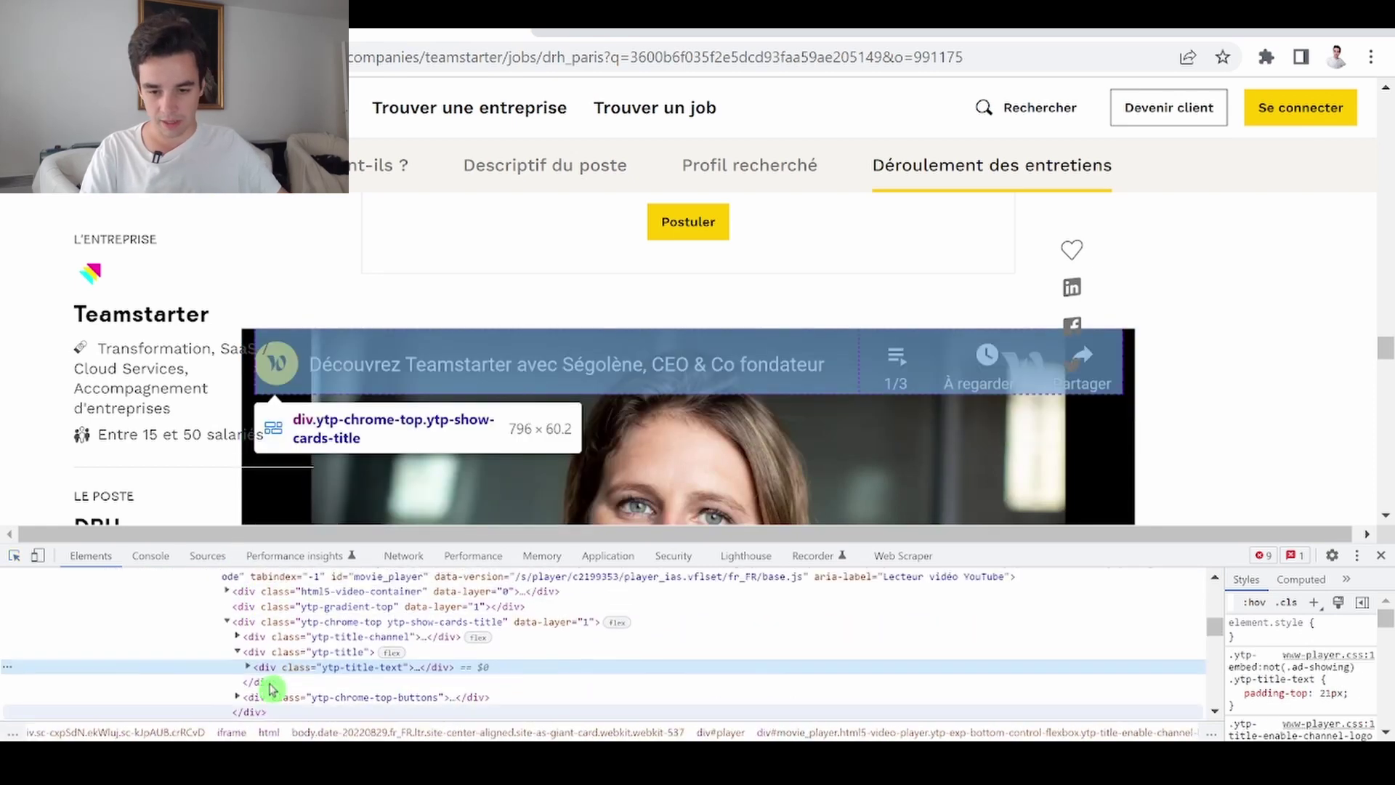
left_click(333, 638)
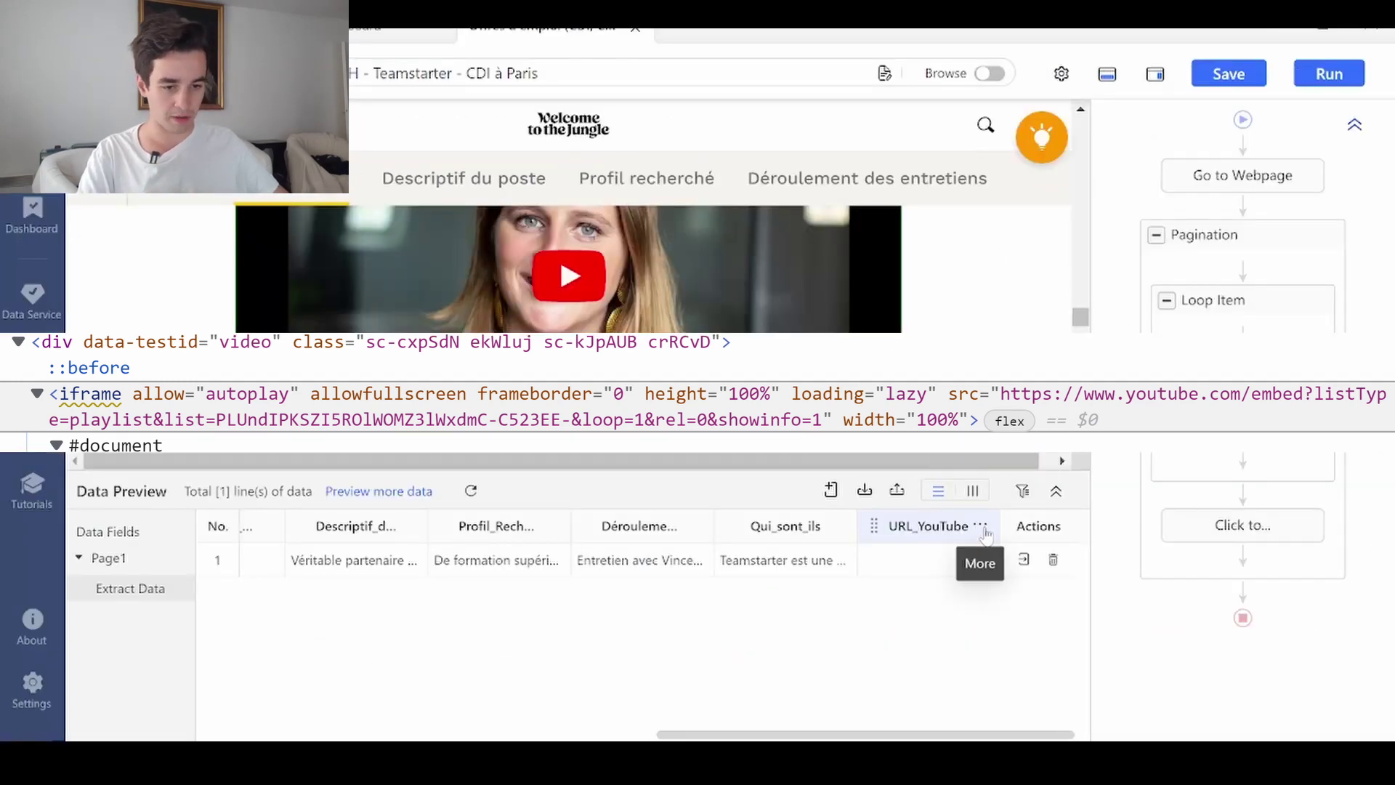
In Octoparse, customize the URL_YouTube field to extract the image URL (src attribute).
left_click(980, 526)
mouse_move(944, 630)
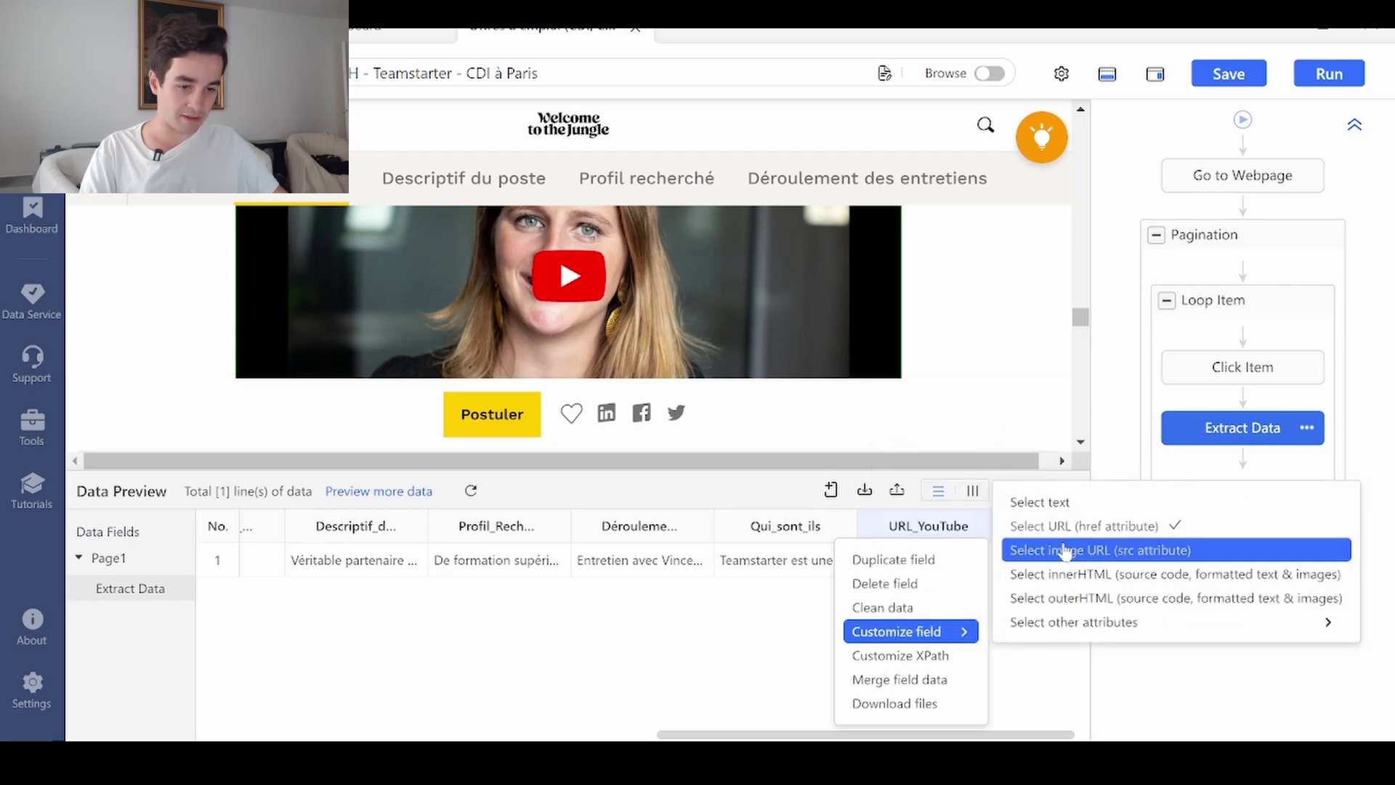
left_click(1200, 550)
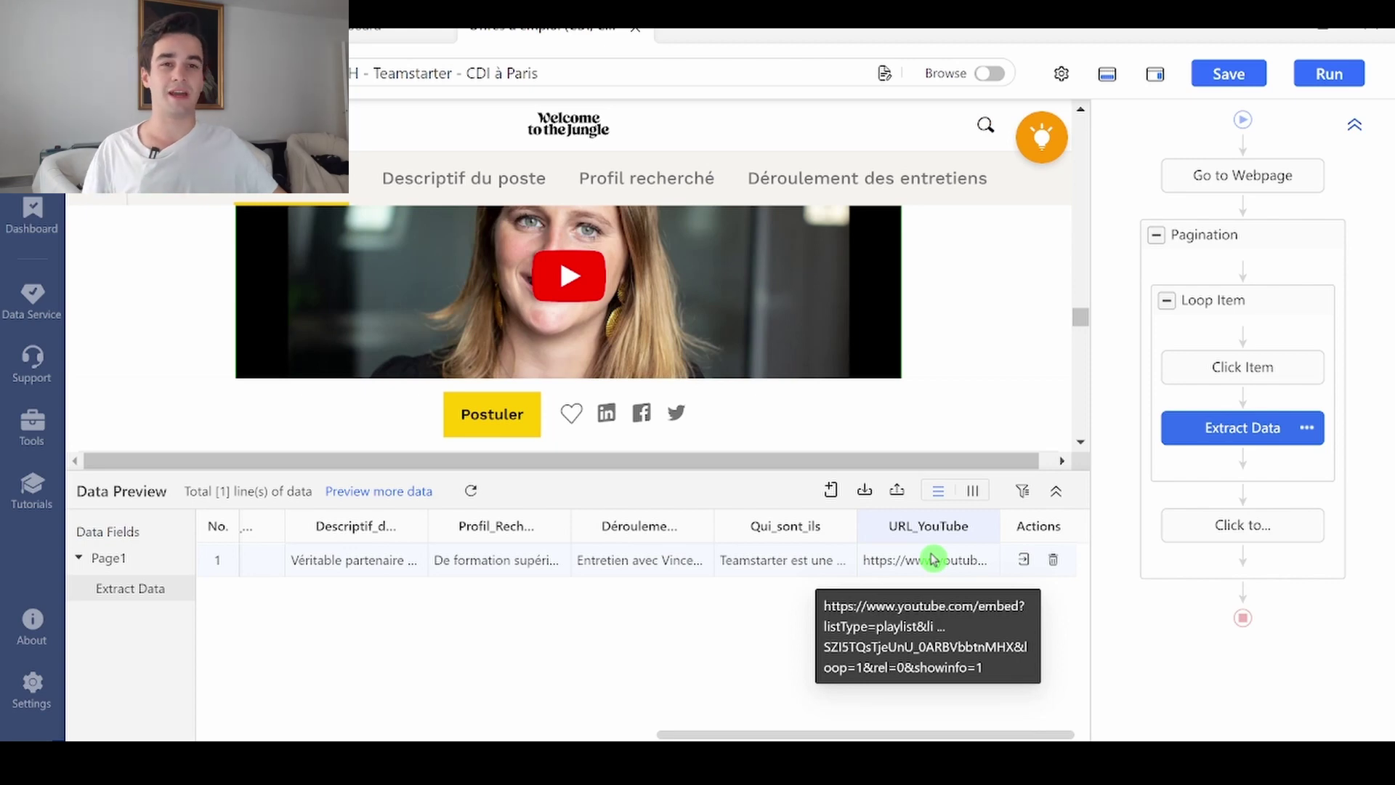
Make the Extract Data action wait 5s before it is performed and apply the setting.
left_click(1199, 436)
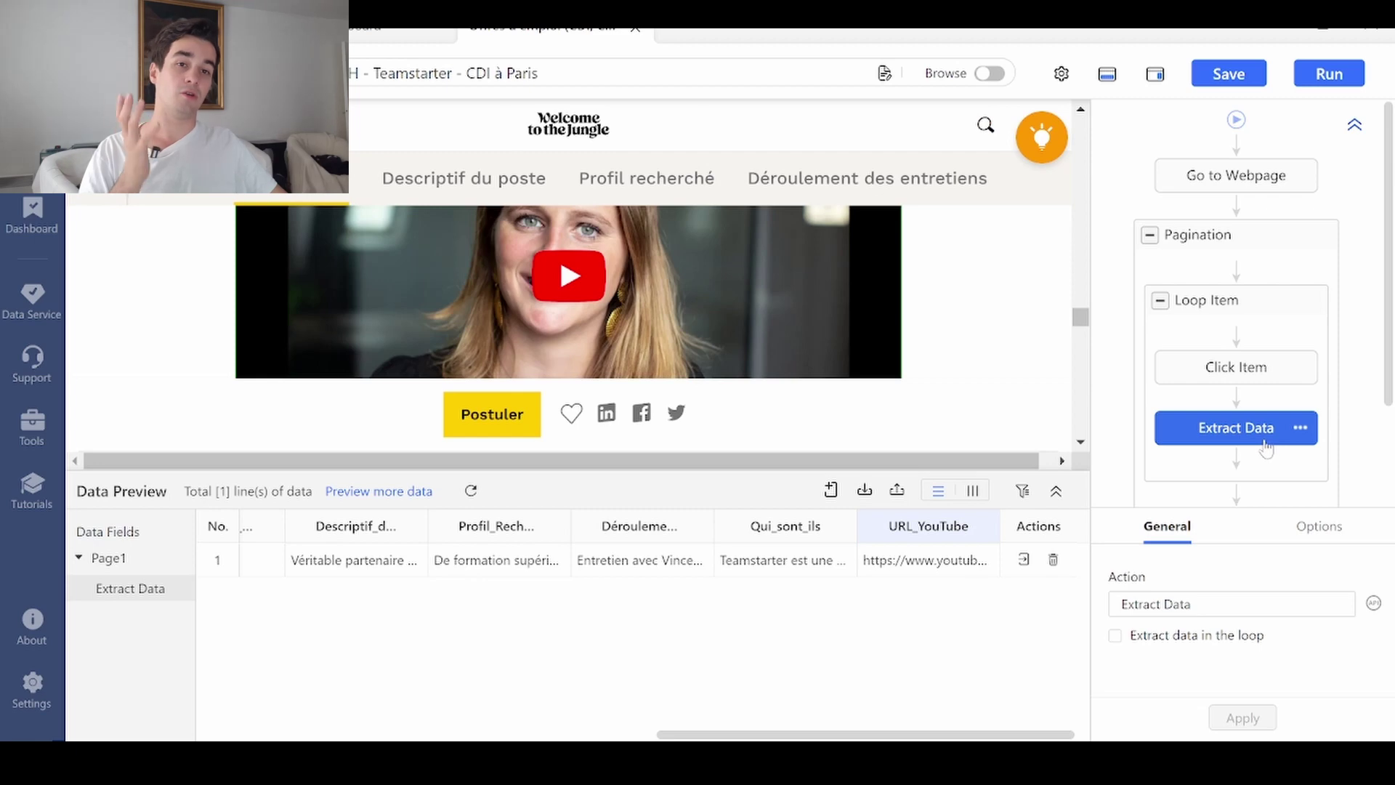
left_click(1311, 527)
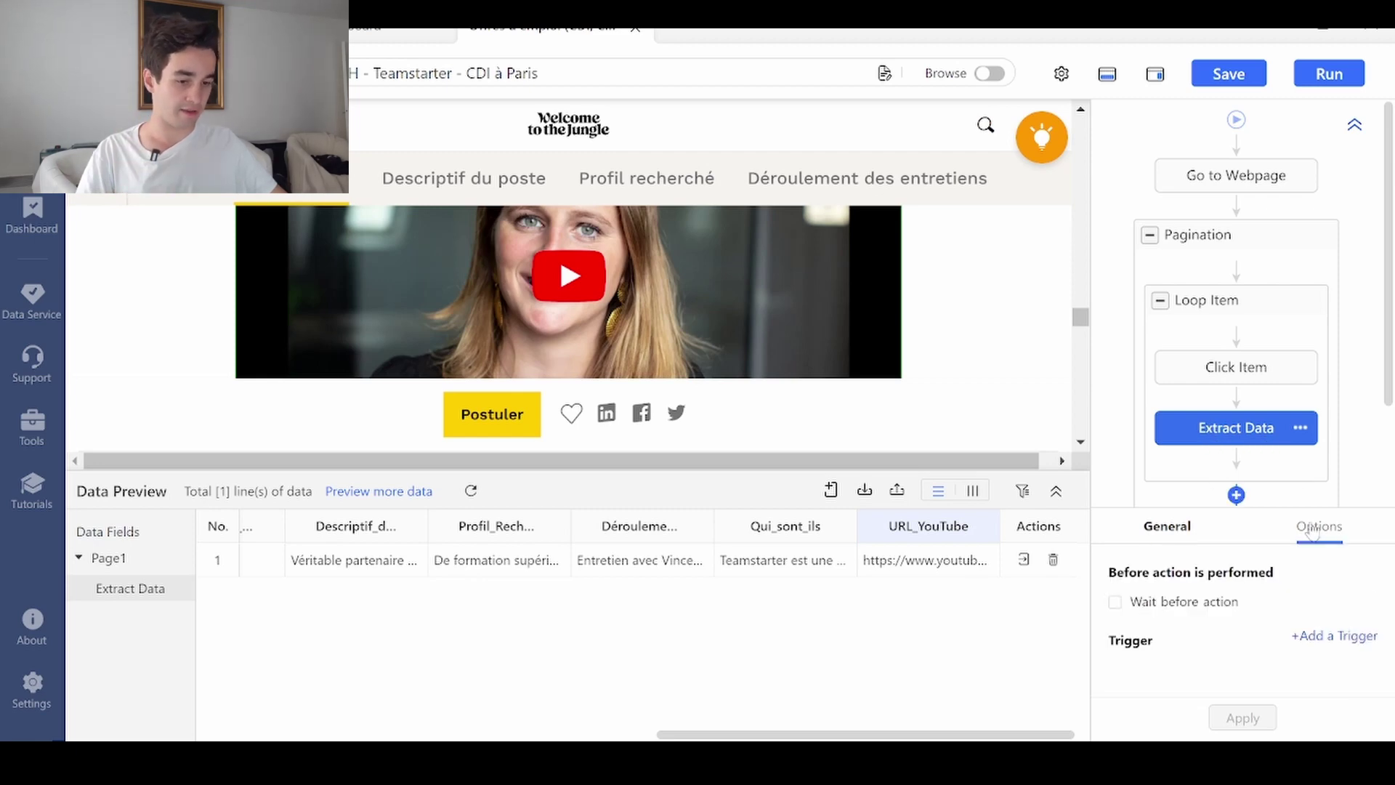
left_click(1220, 604)
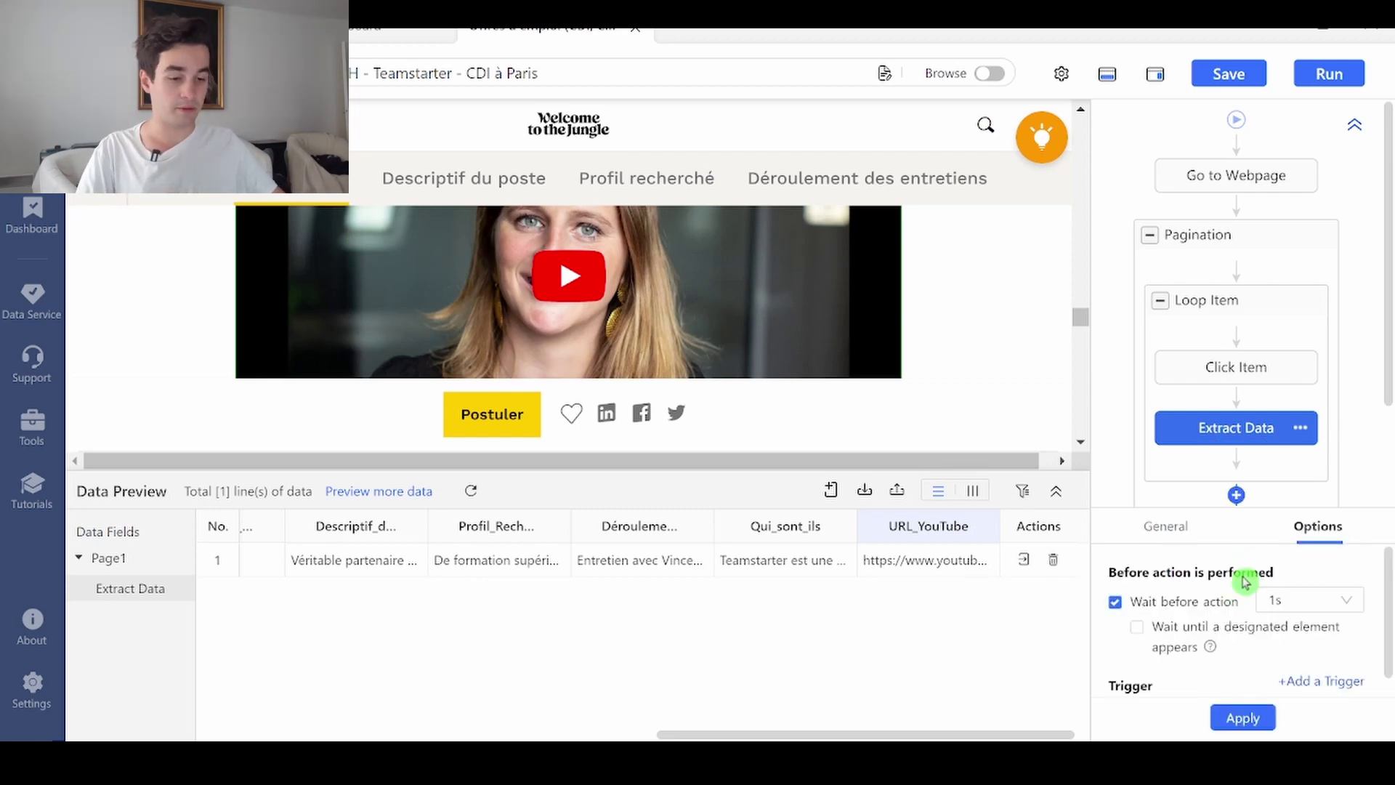
left_click(1308, 600)
scroll(1311, 618, "down", 3)
left_click_drag(1363, 638, 1361, 597)
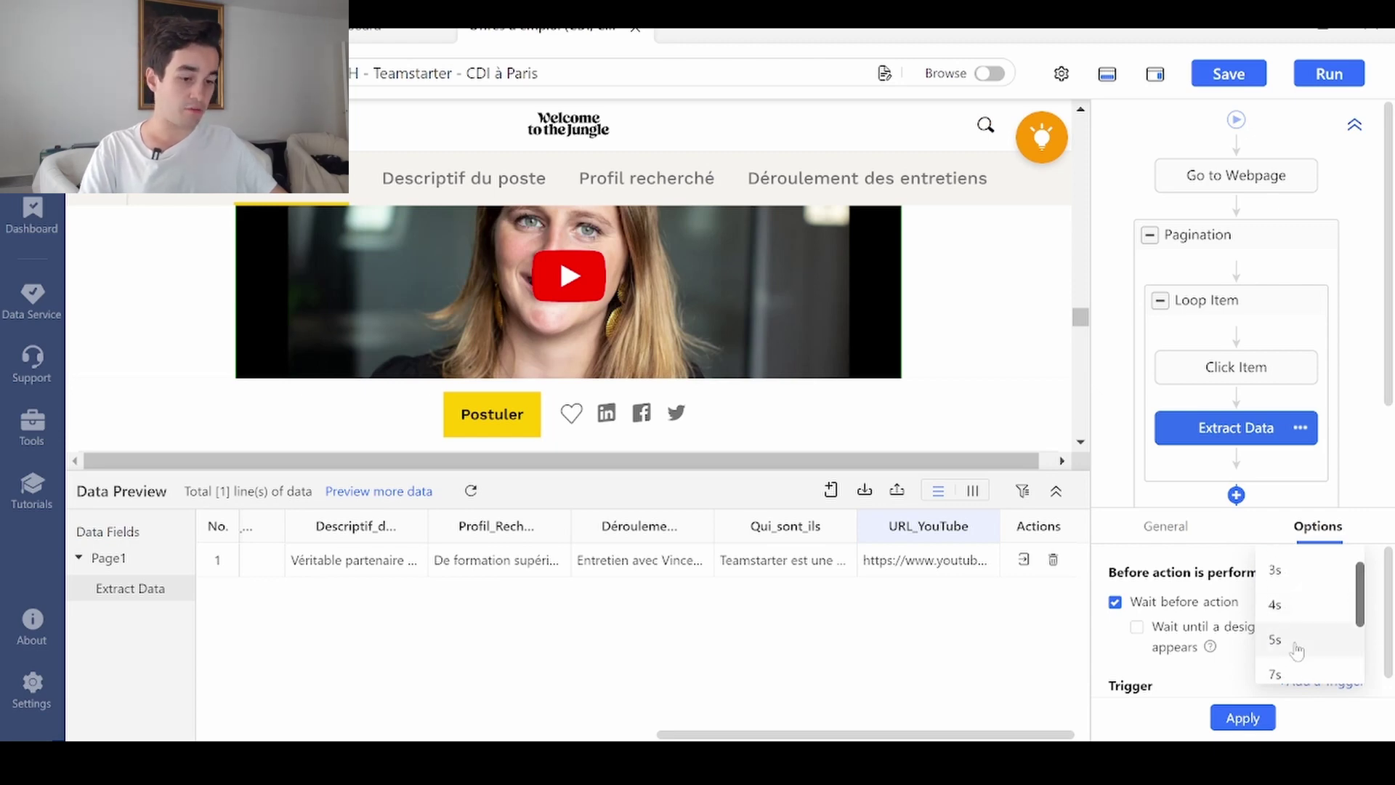
scroll(1301, 639, "down", 1)
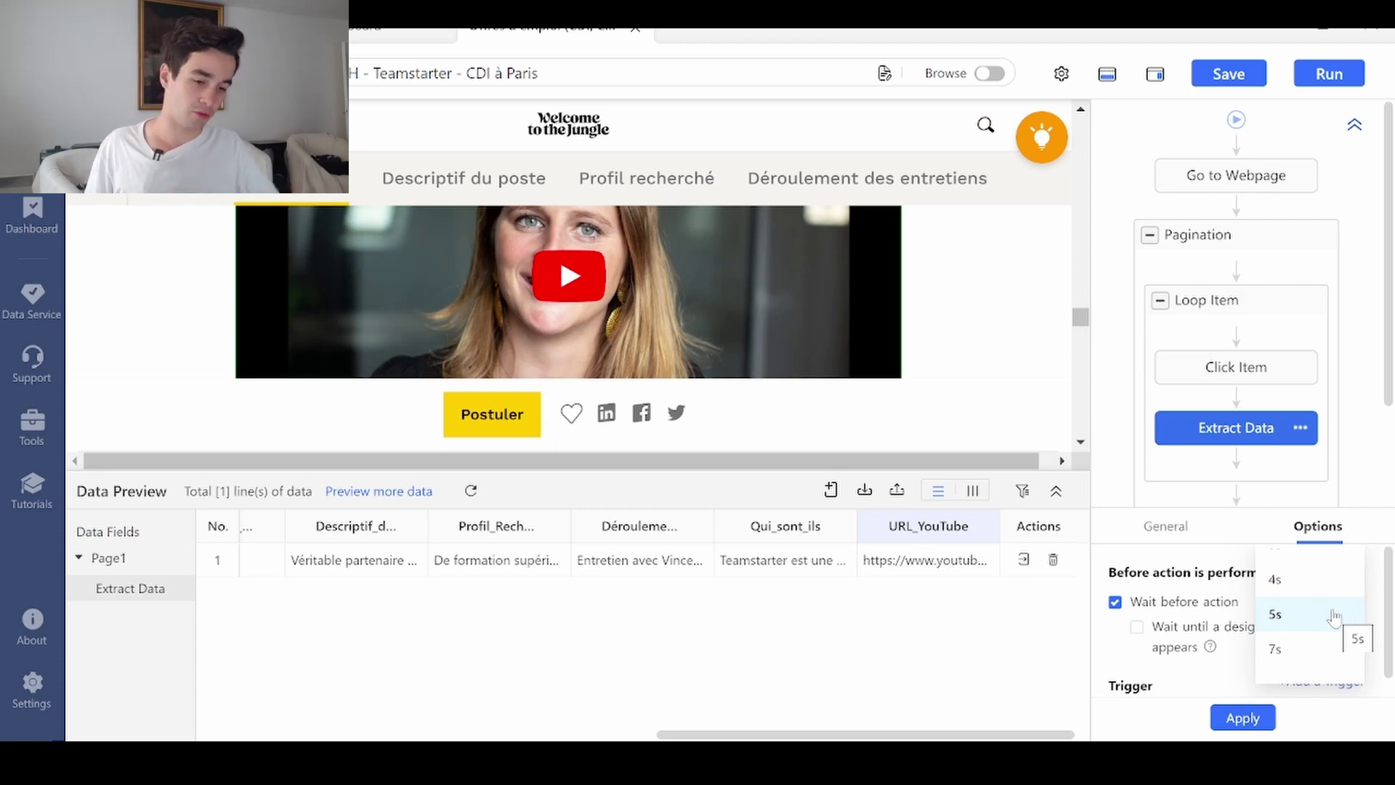
left_click(1243, 718)
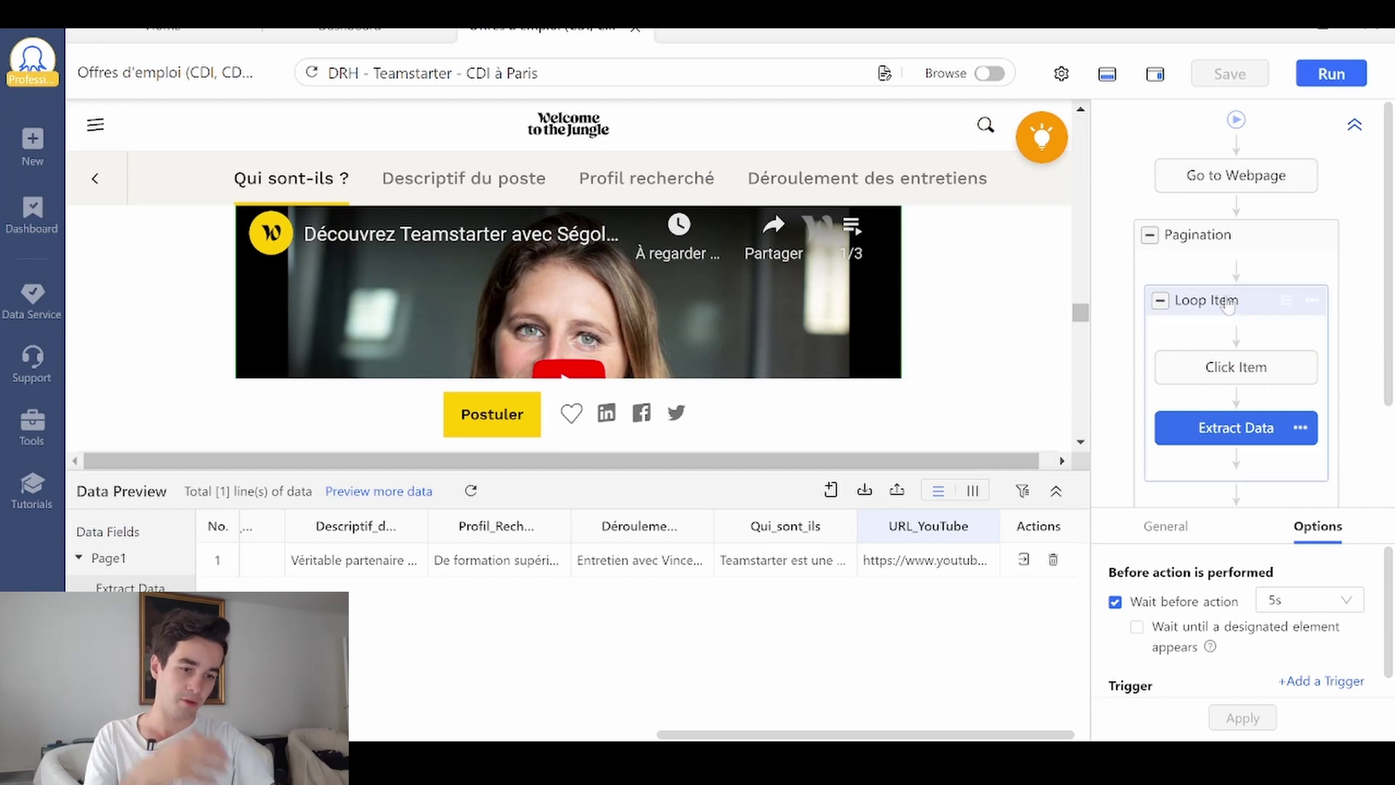
Set the Click Item action to load with AJAX using a 10s timeout and apply the options.
mouse_move(1247, 393)
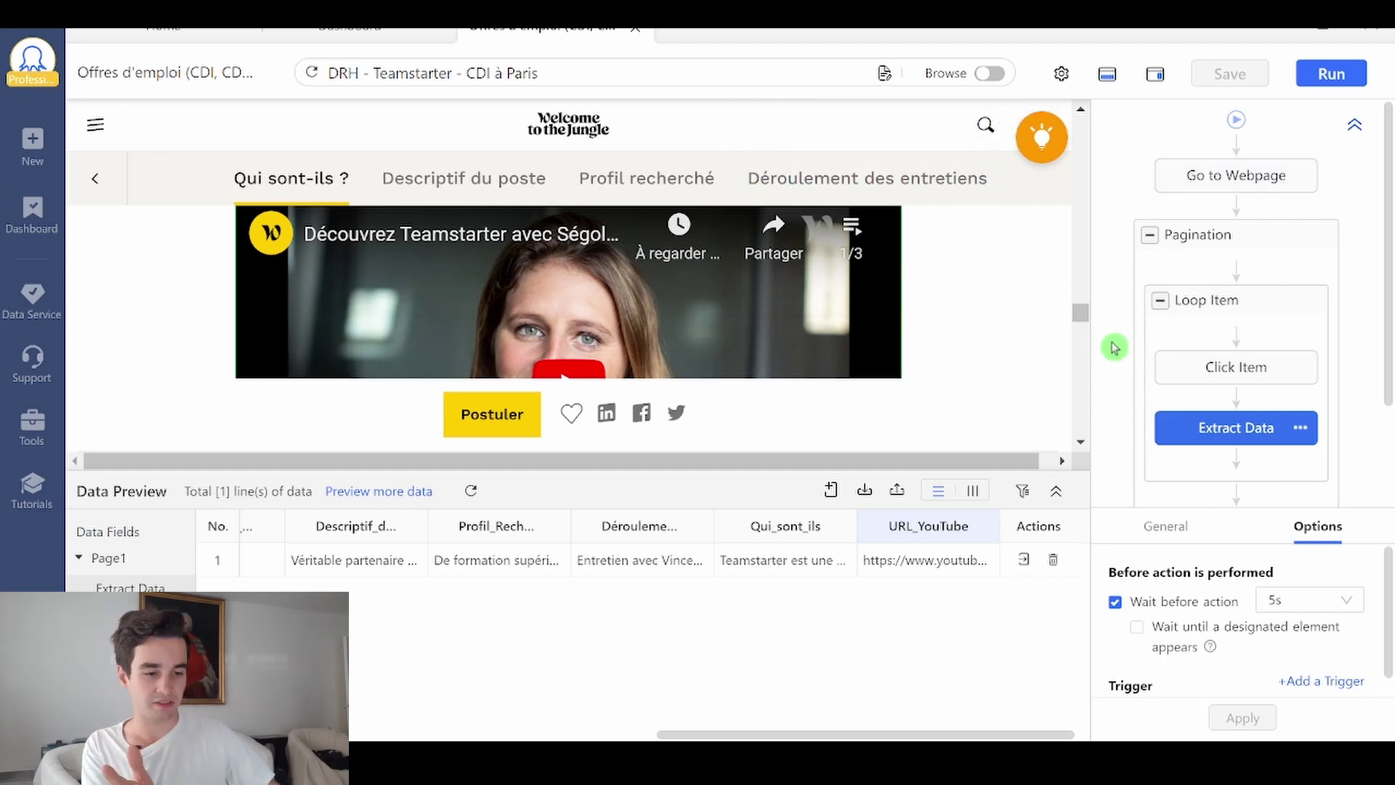
left_click(1220, 370)
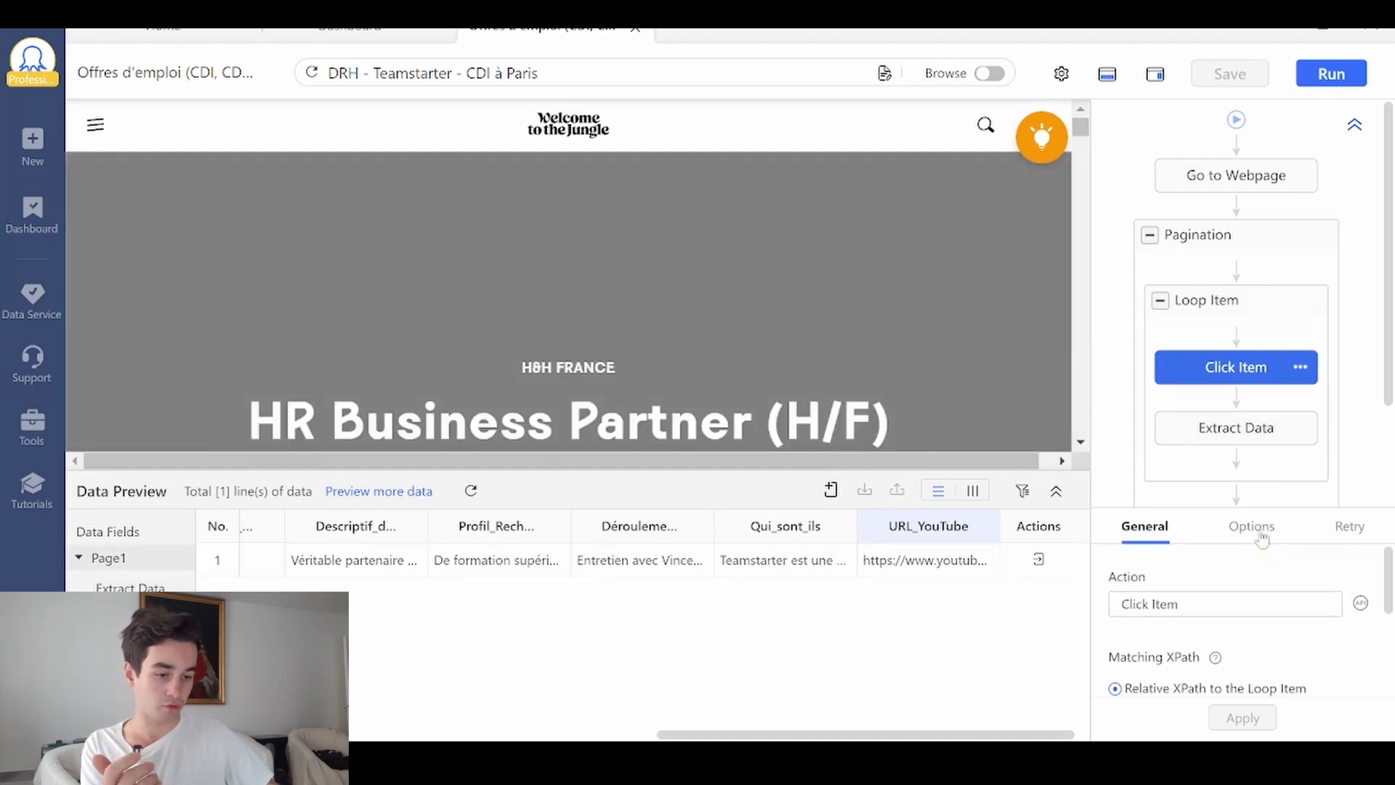
left_click(1261, 536)
scroll(1183, 622, "down", 2)
scroll(1181, 624, "up", 2)
left_click(1170, 643)
left_click(1144, 679)
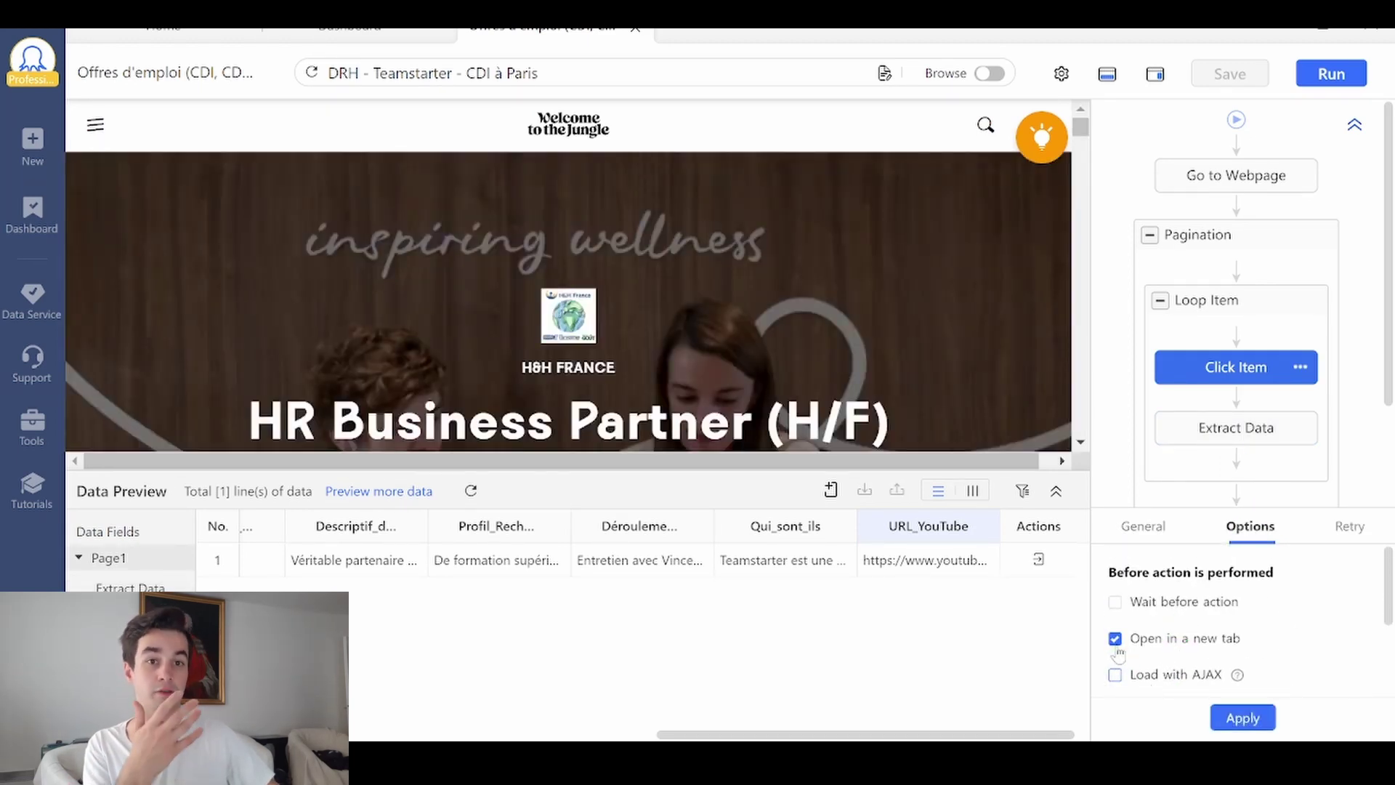
left_click(1140, 663)
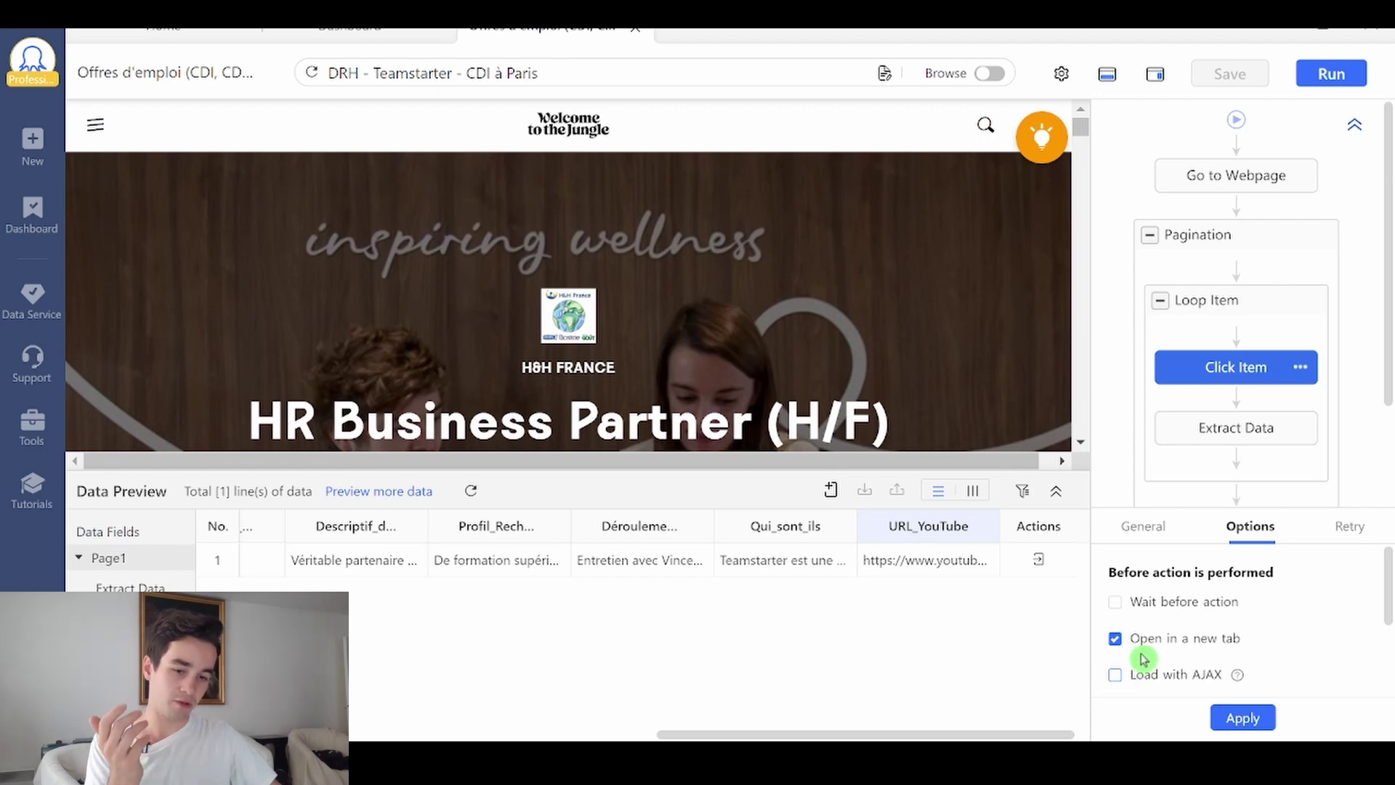
left_click(1148, 676)
left_click(1243, 718)
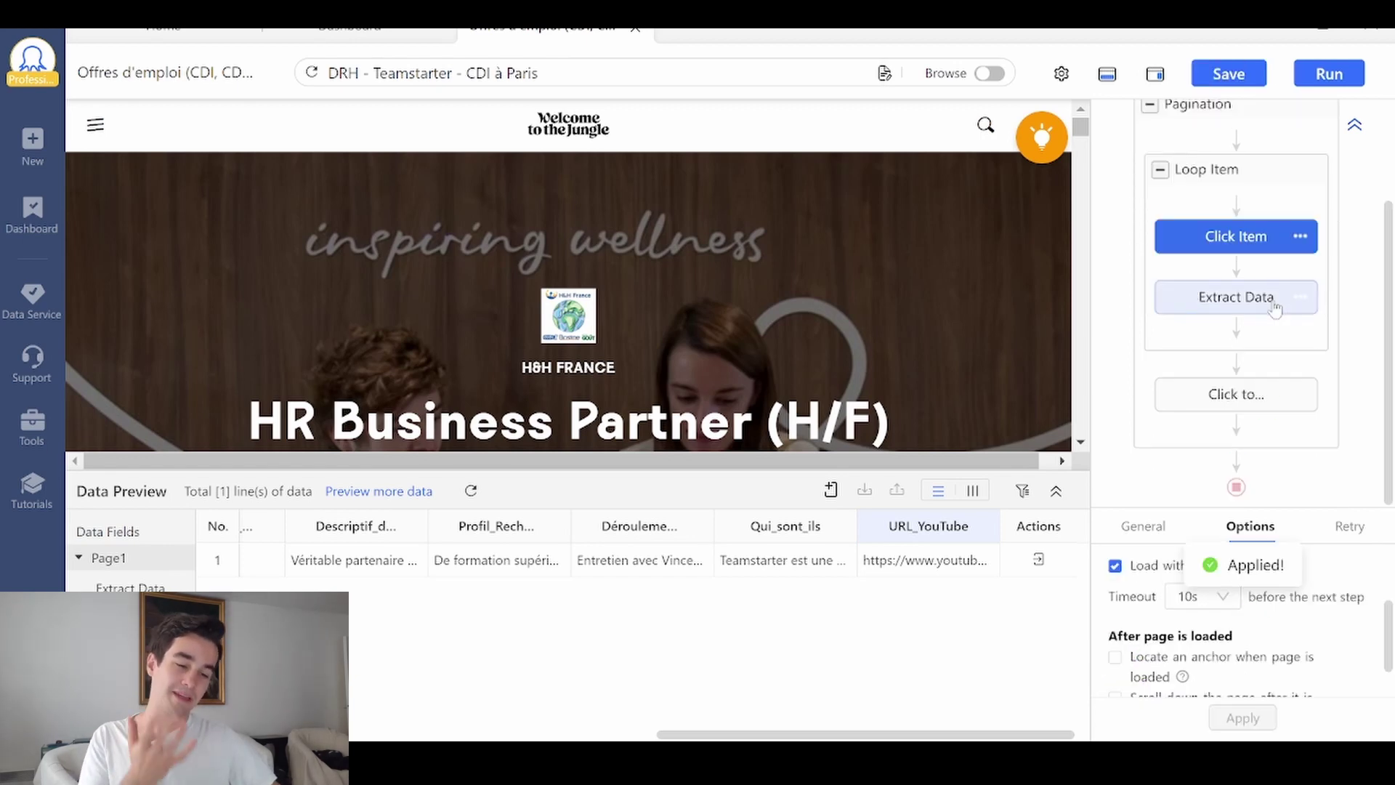
left_click(1261, 285)
scroll(960, 305, "up", 2)
scroll(947, 290, "down", 2)
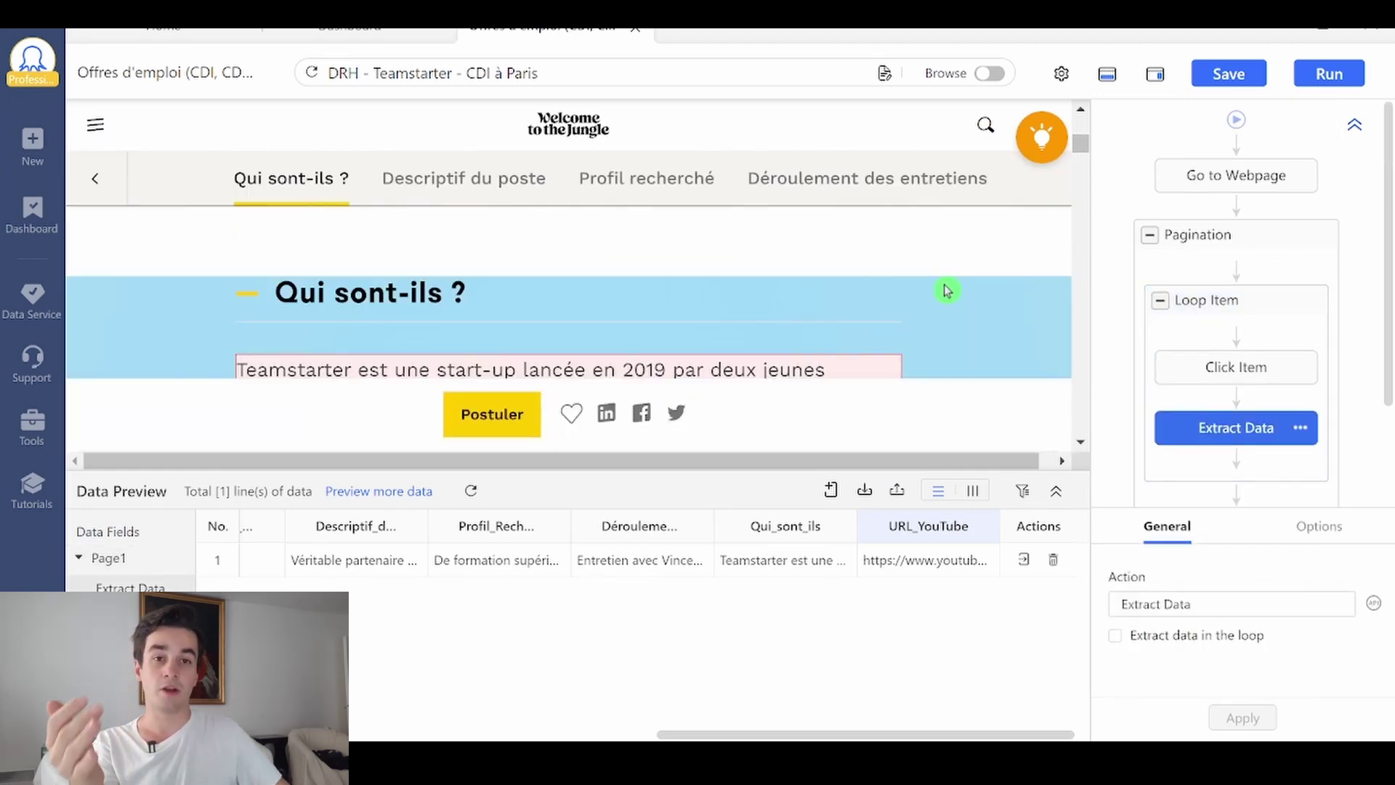
left_click(106, 191)
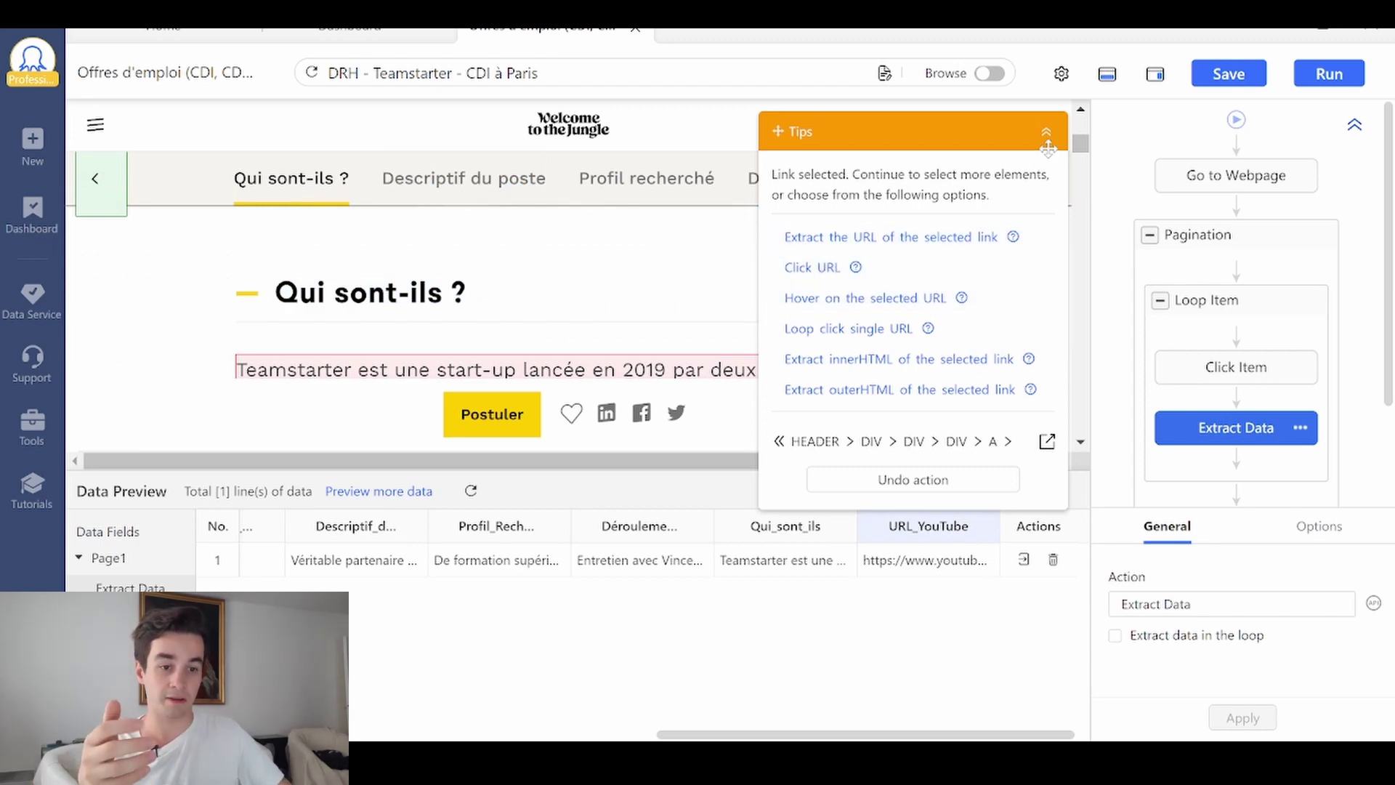
left_click(908, 481)
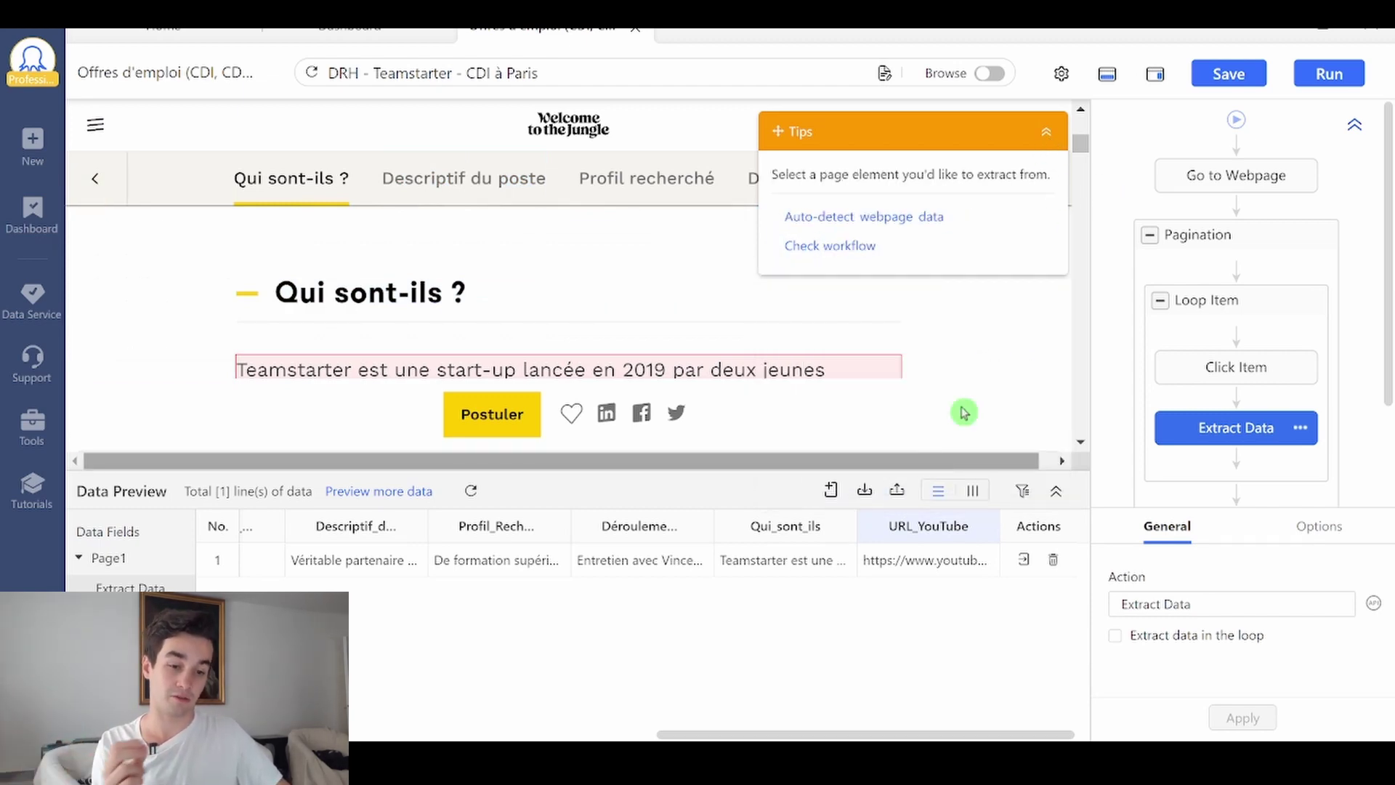
left_click(1046, 132)
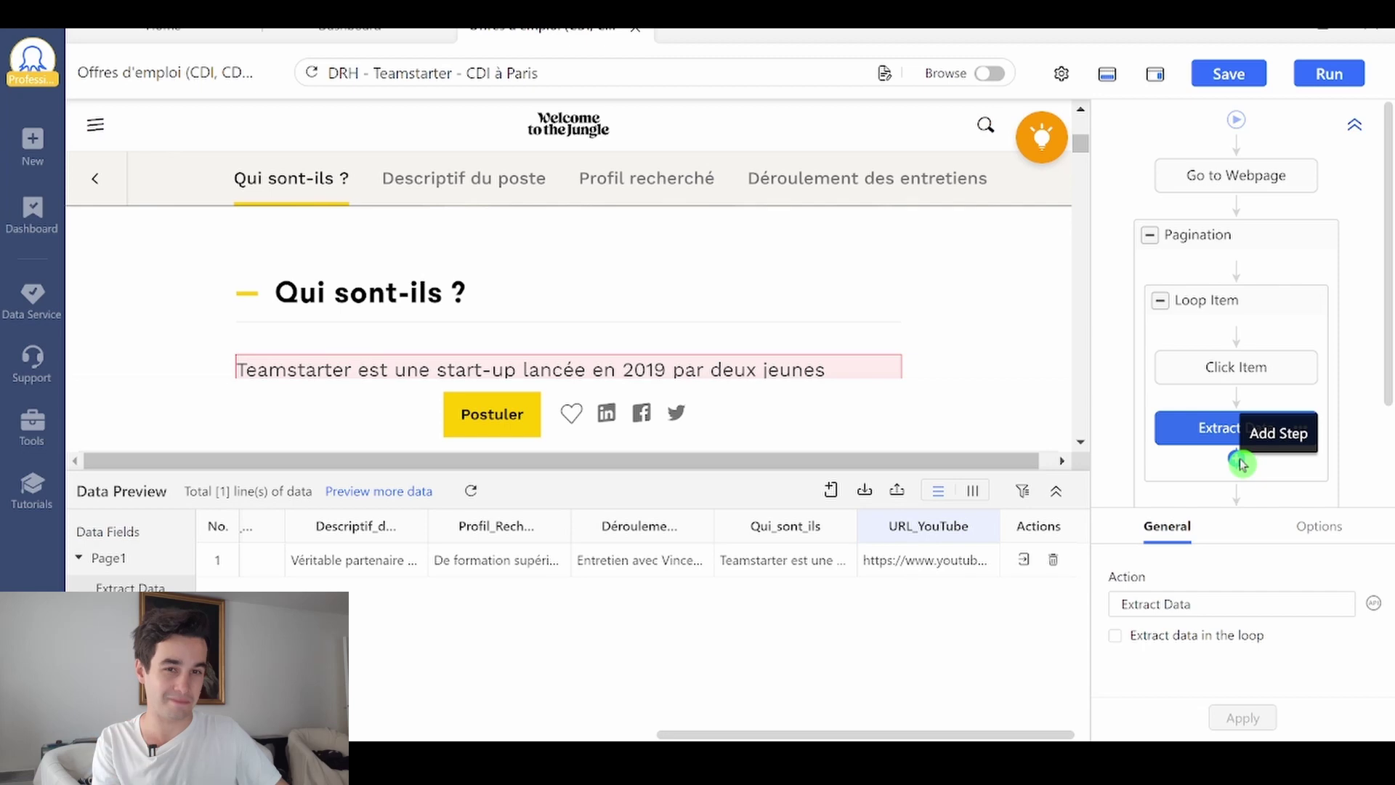
Add a Back to Previous Page action and move it directly after Extract Data inside the Loop Item.
left_click(1240, 462)
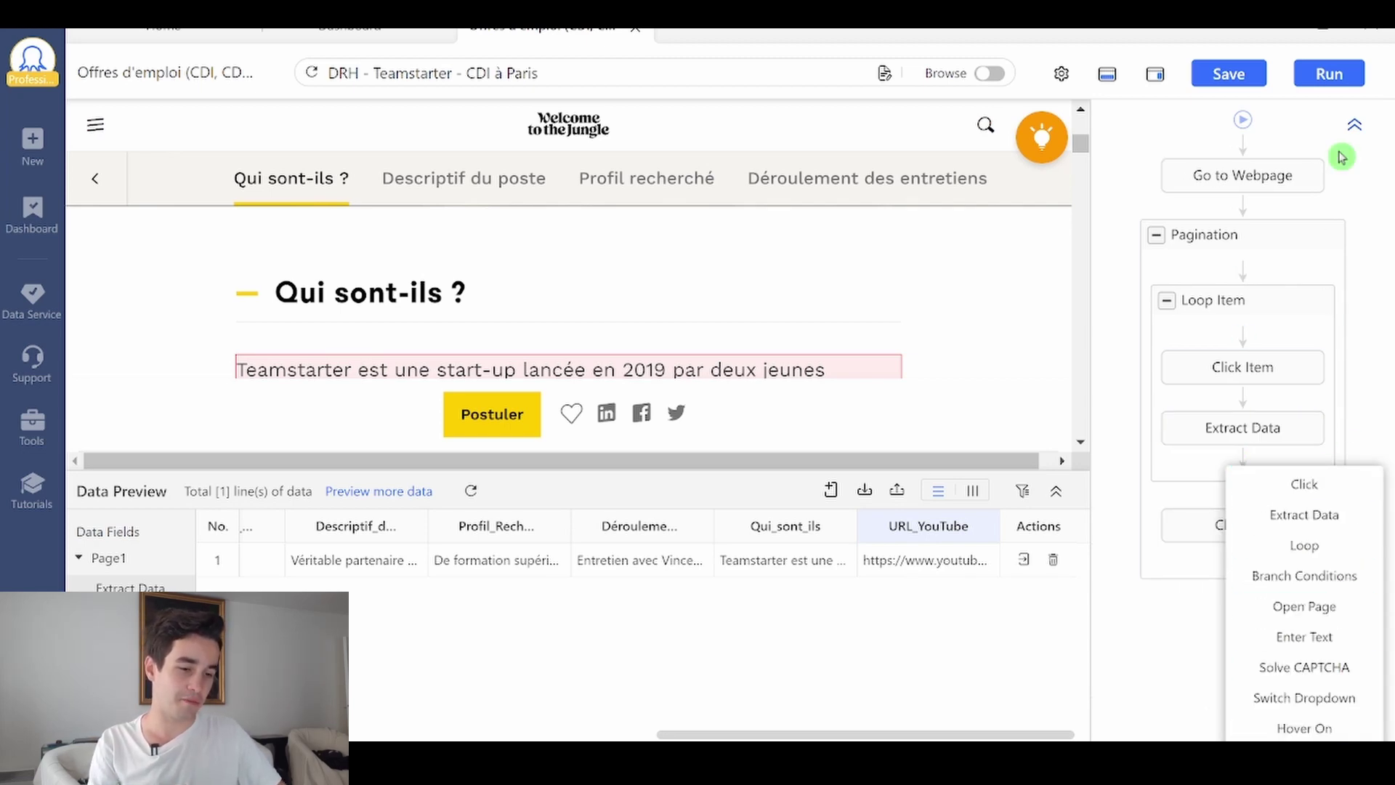
left_click(1217, 323)
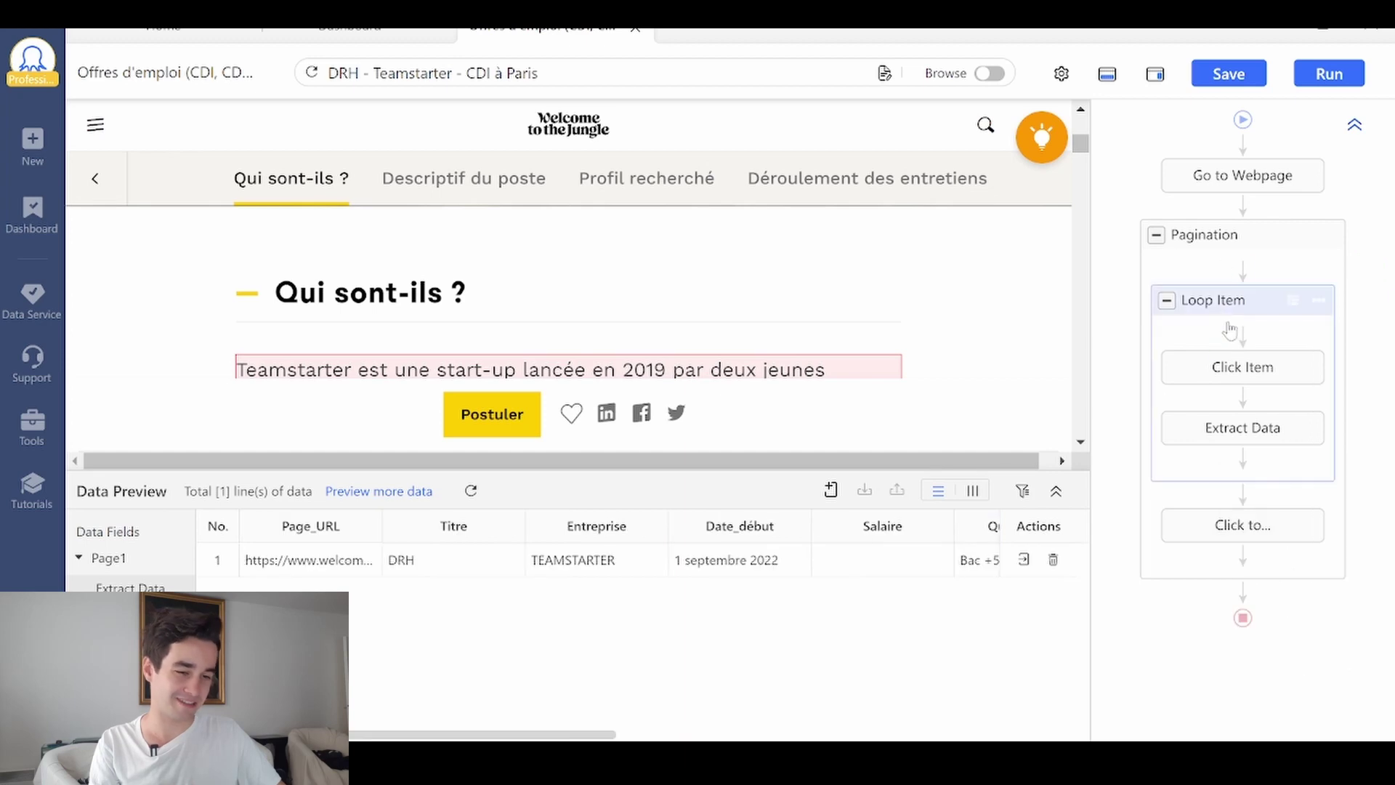
left_click(1244, 273)
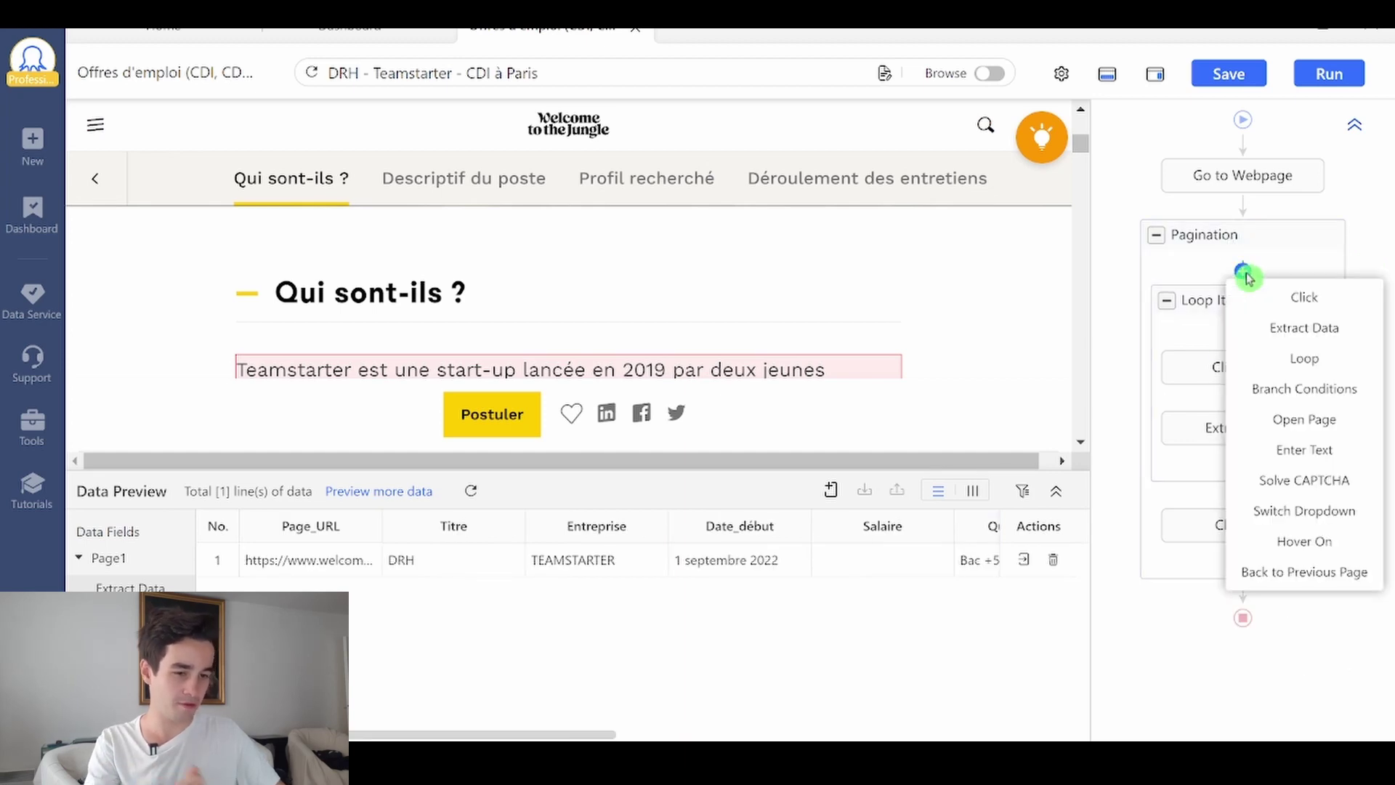
left_click(1259, 568)
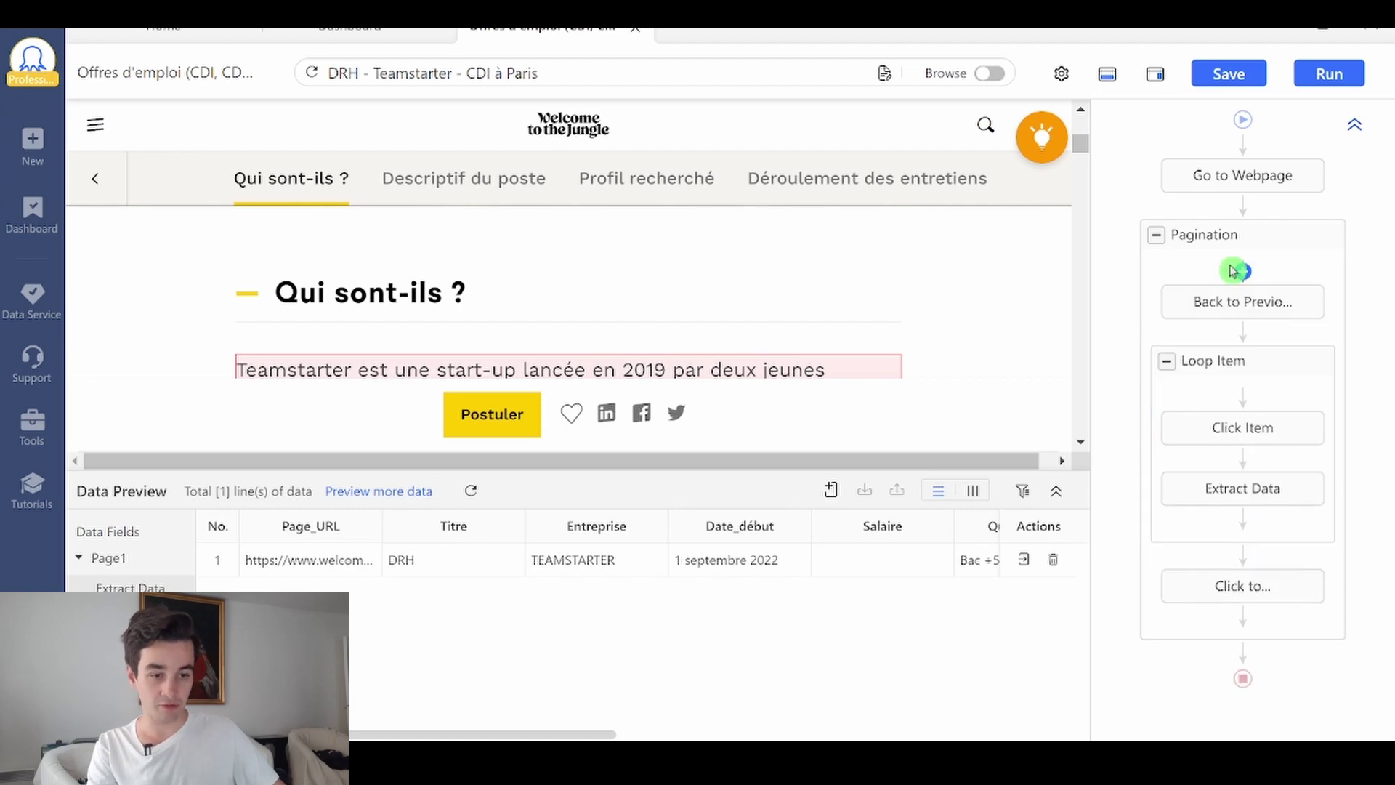
left_click_drag(1242, 302, 1240, 341)
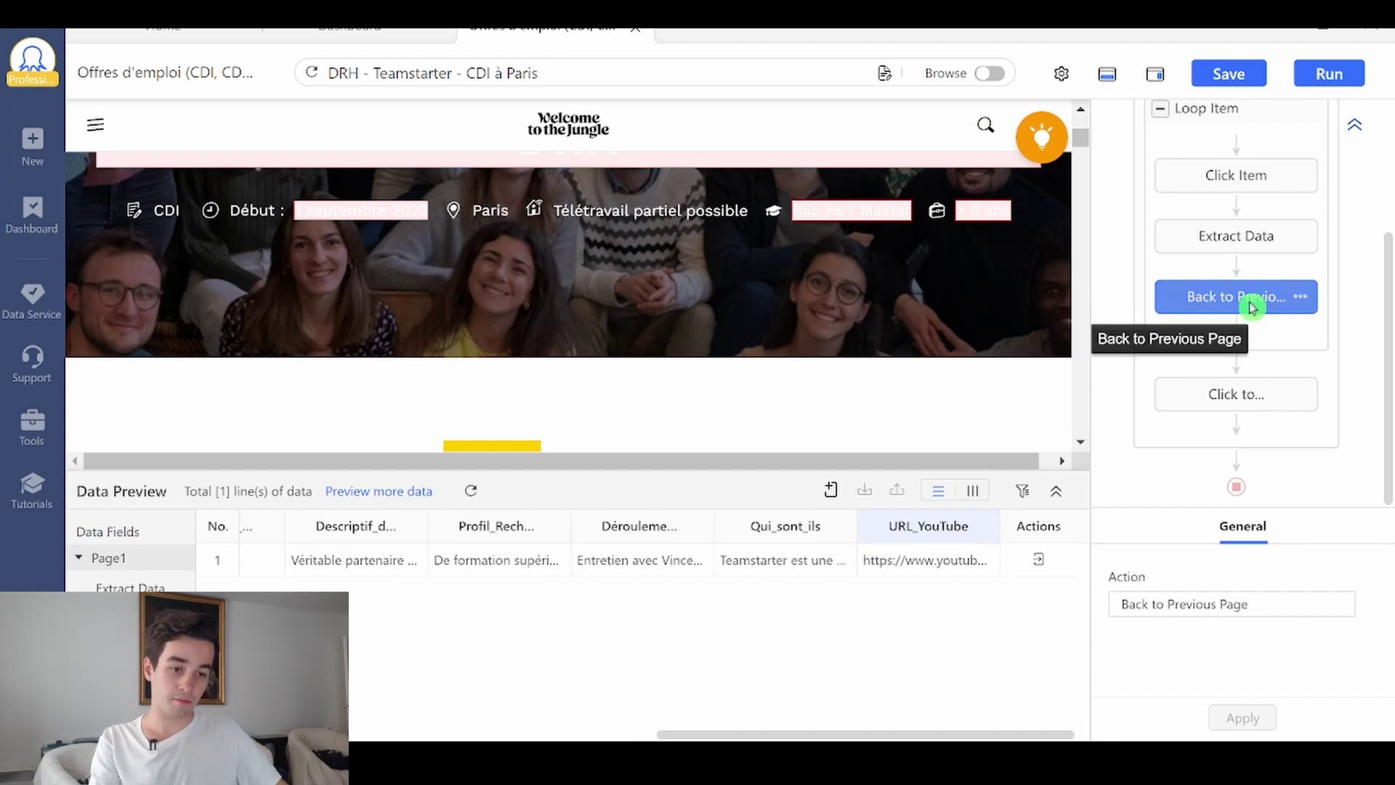
Paste a second Back to Previous Page action below the first one inside the Loop Item.
key("ctrl+v")
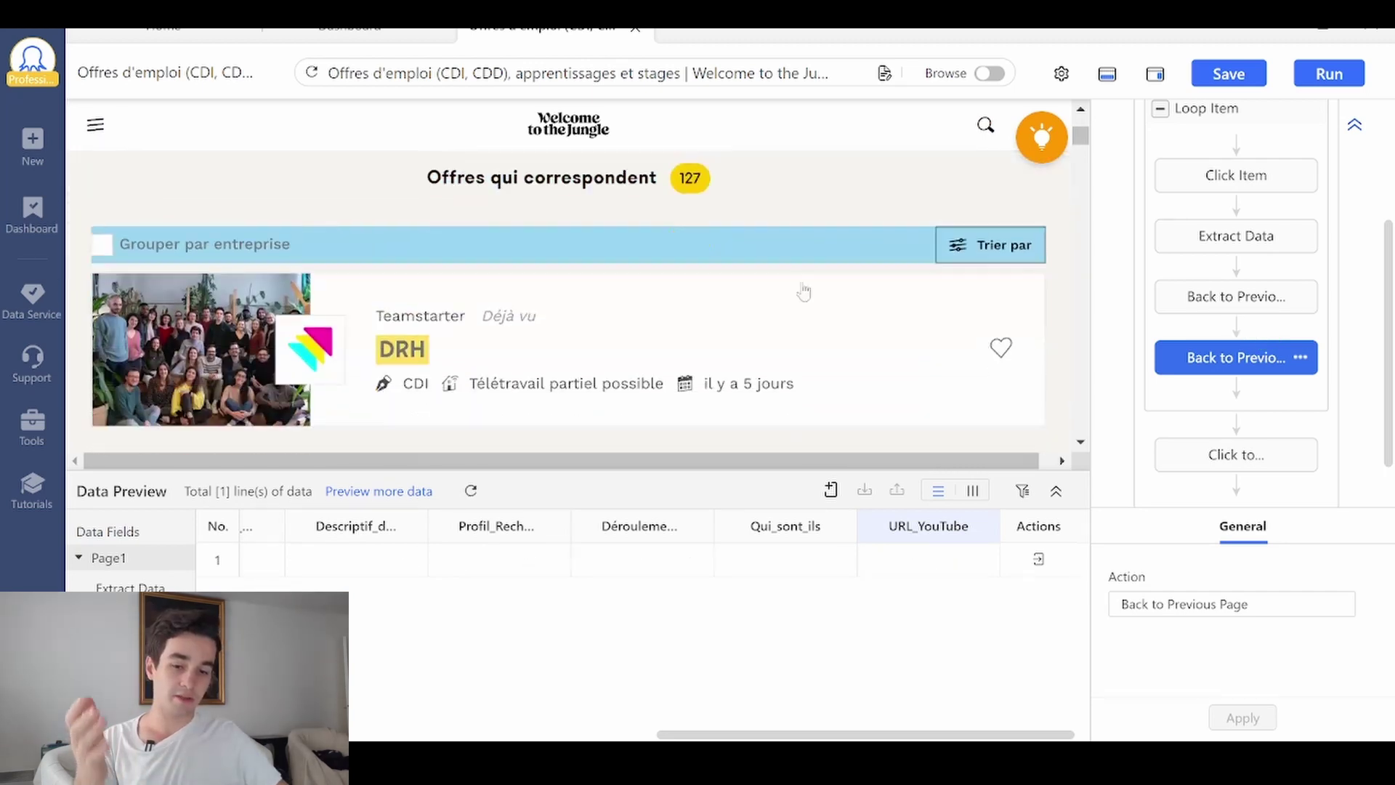
scroll(737, 260, "down", 1)
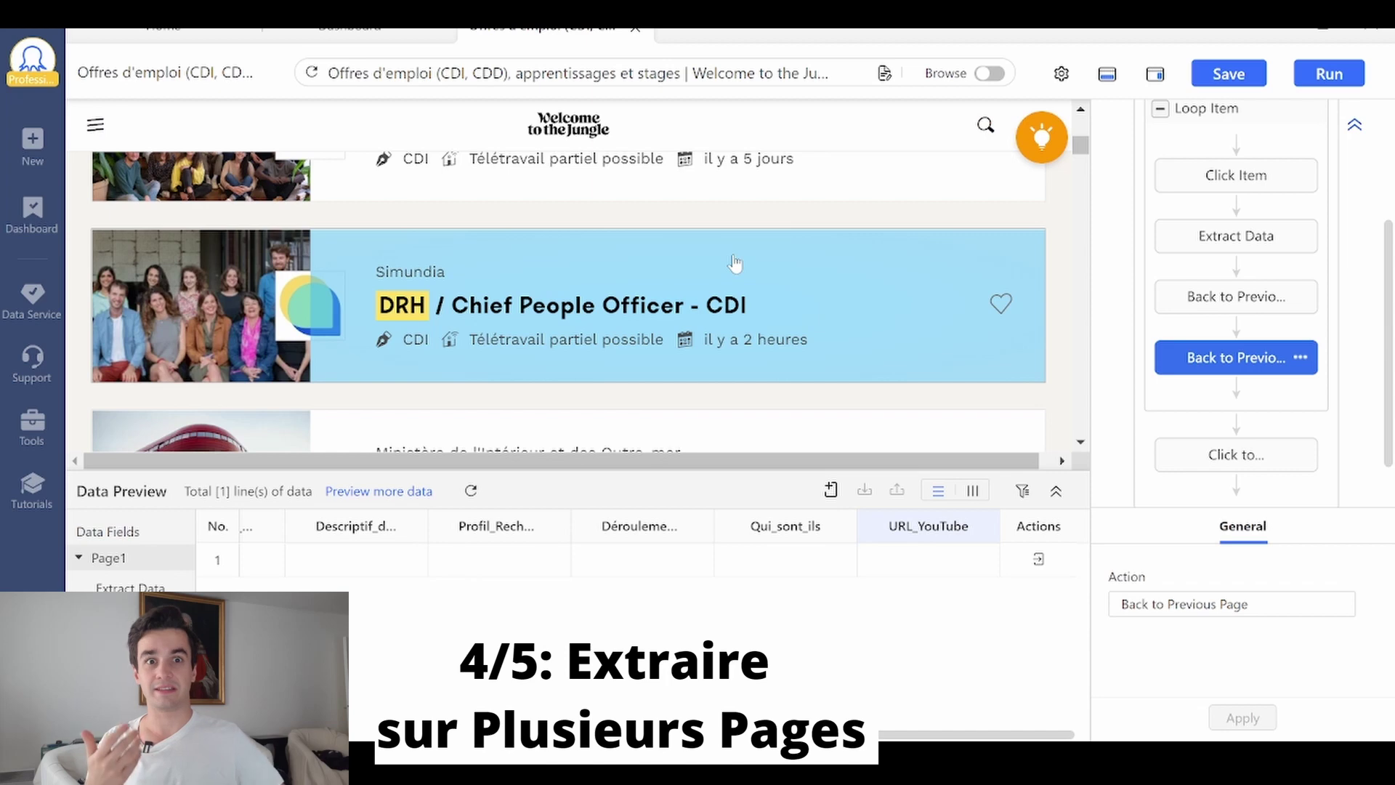
mouse_move(1240, 277)
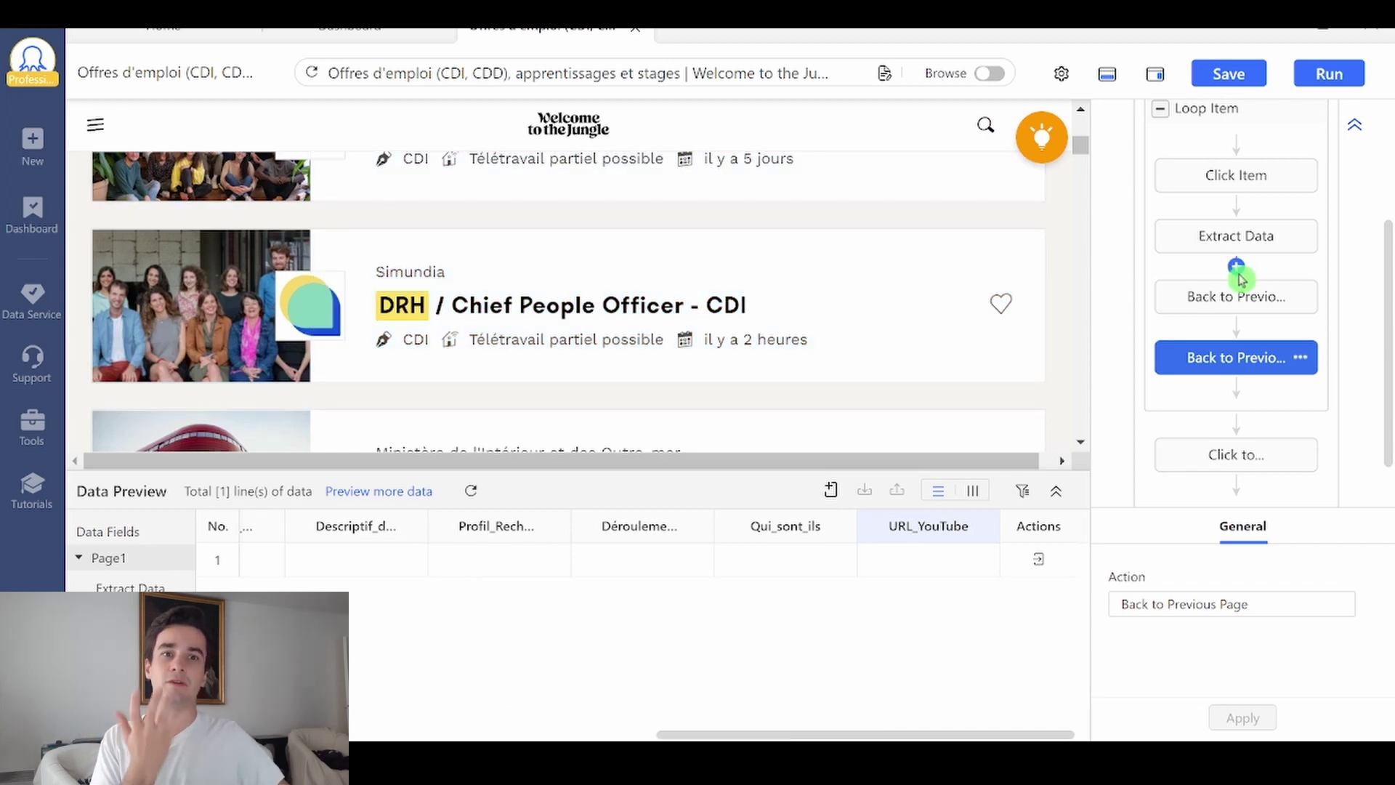
scroll(1240, 277, "up", 3)
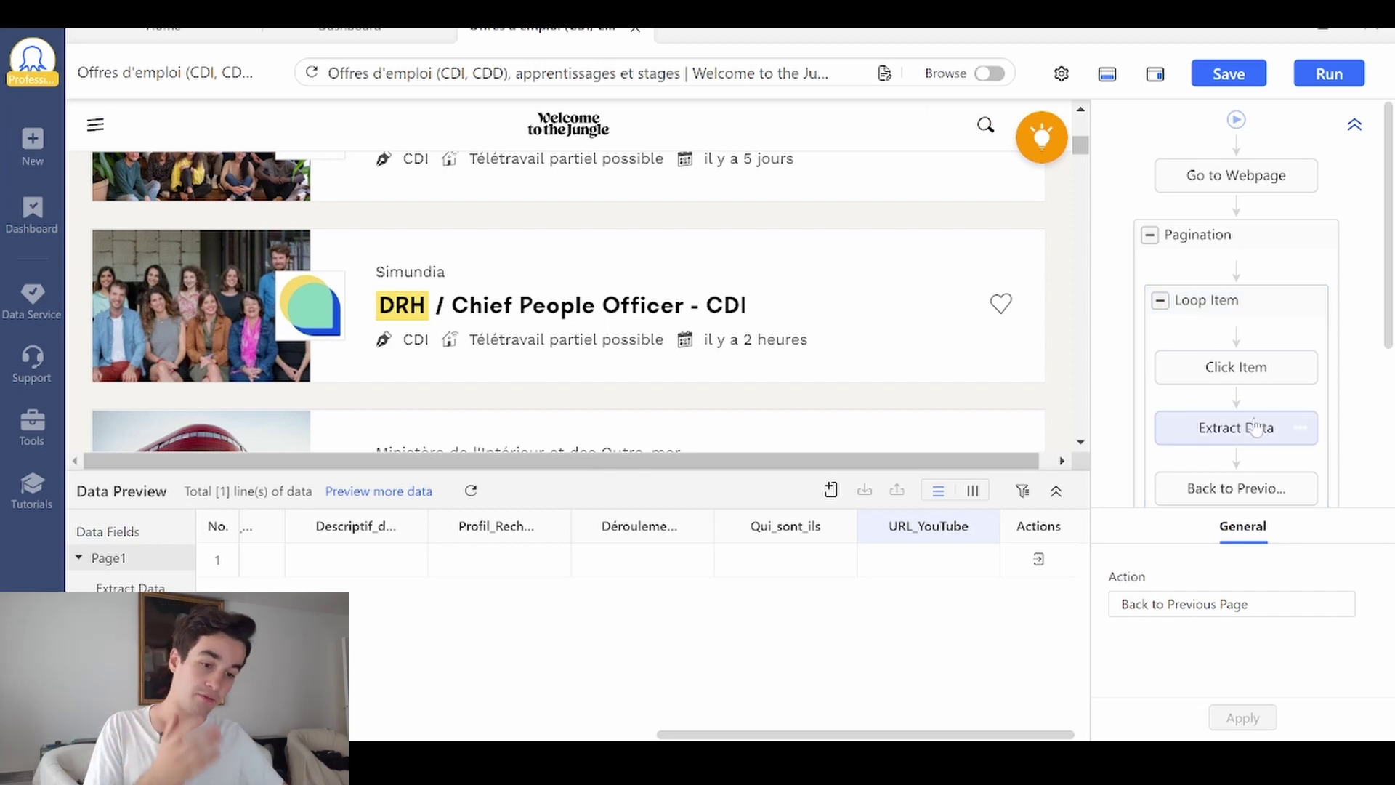
Enable the wait before action on the Click to Paginate step and apply the setting.
left_click_drag(1385, 302, 1389, 339)
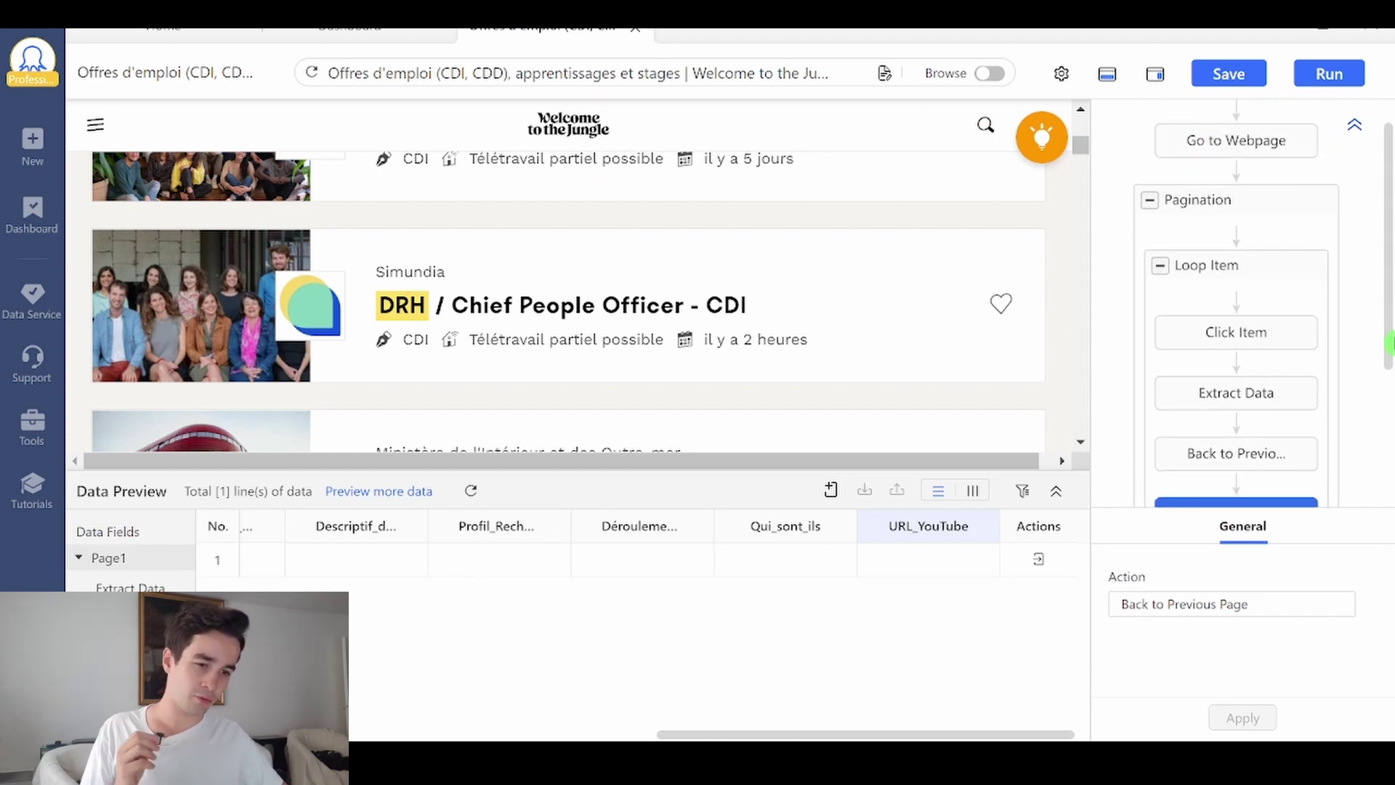
scroll(1377, 356, "down", 3)
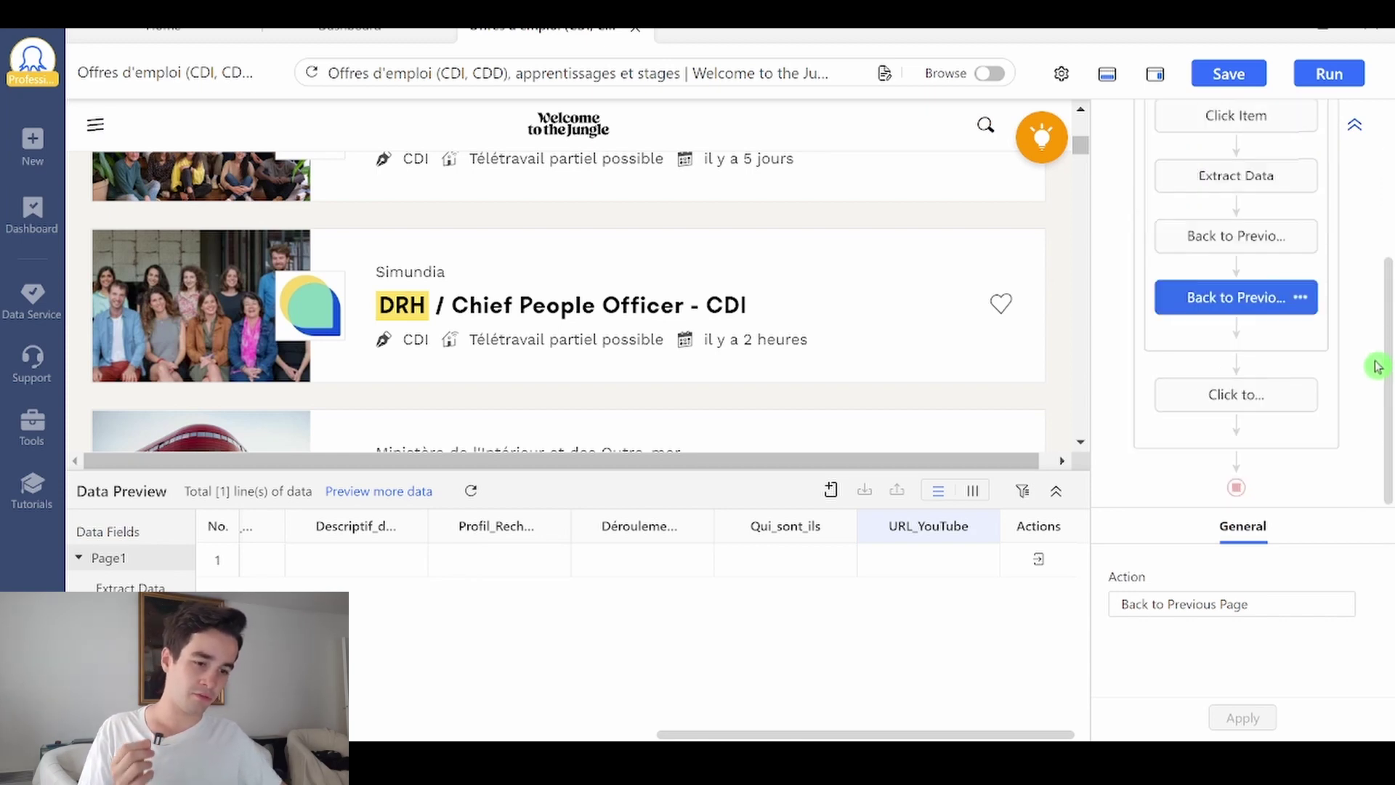
left_click(1202, 399)
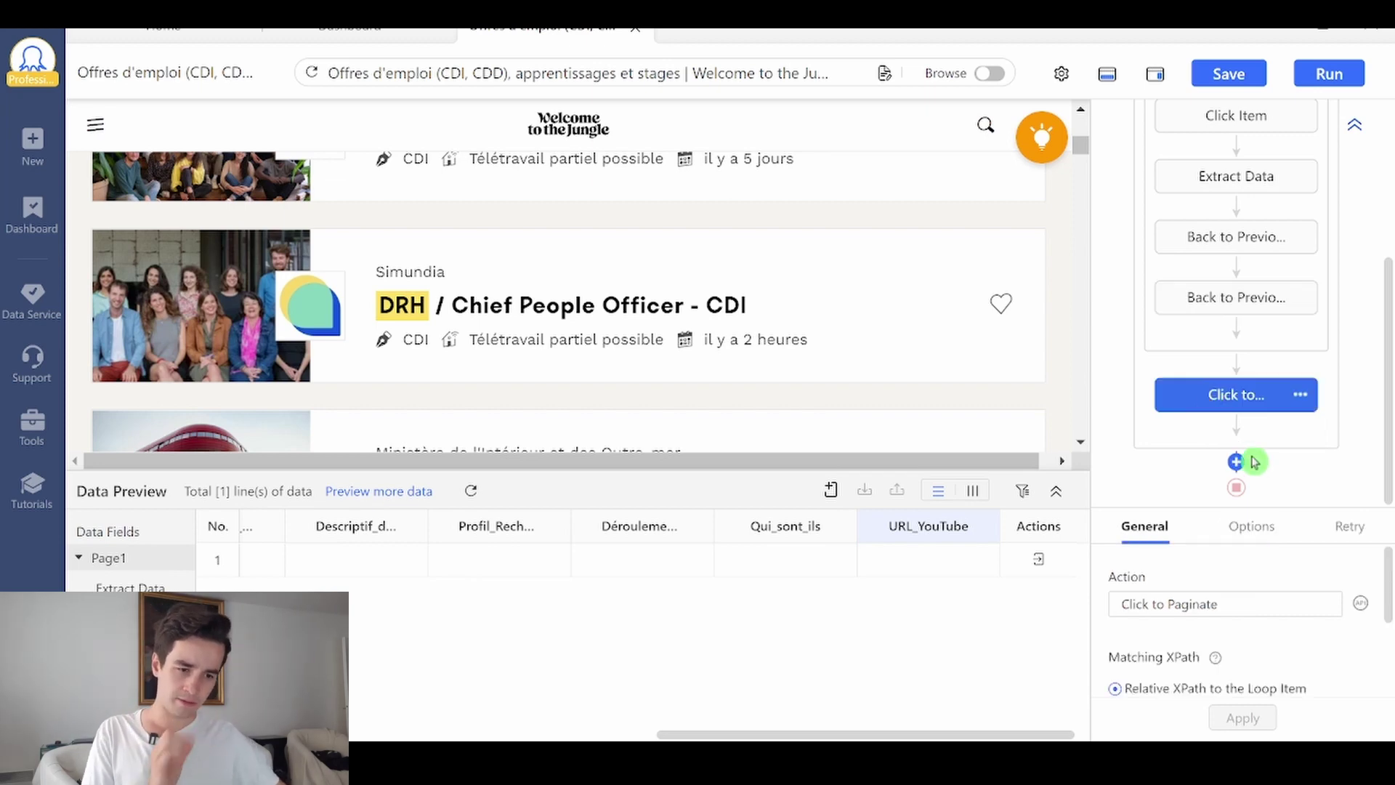
left_click(1244, 537)
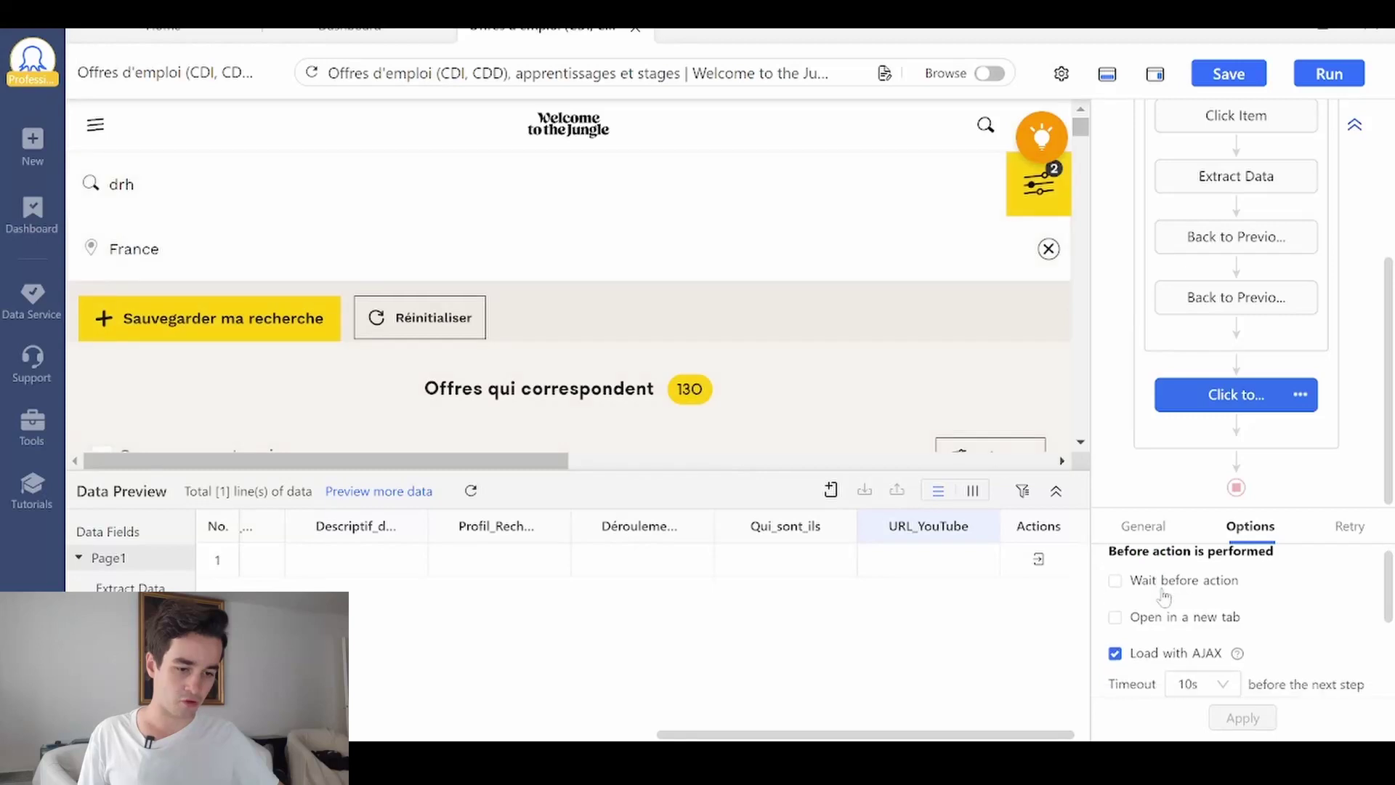
left_click(1167, 603)
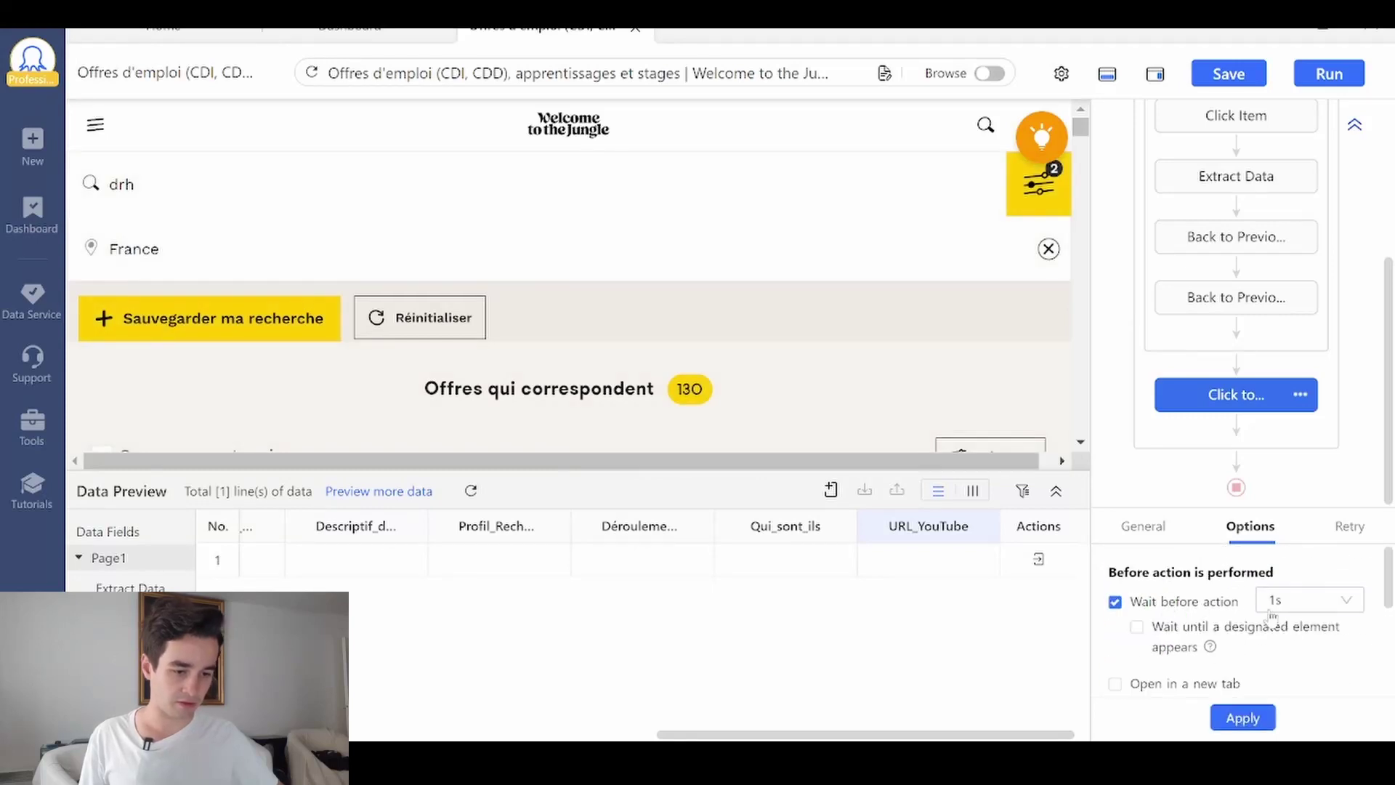
left_click(1276, 600)
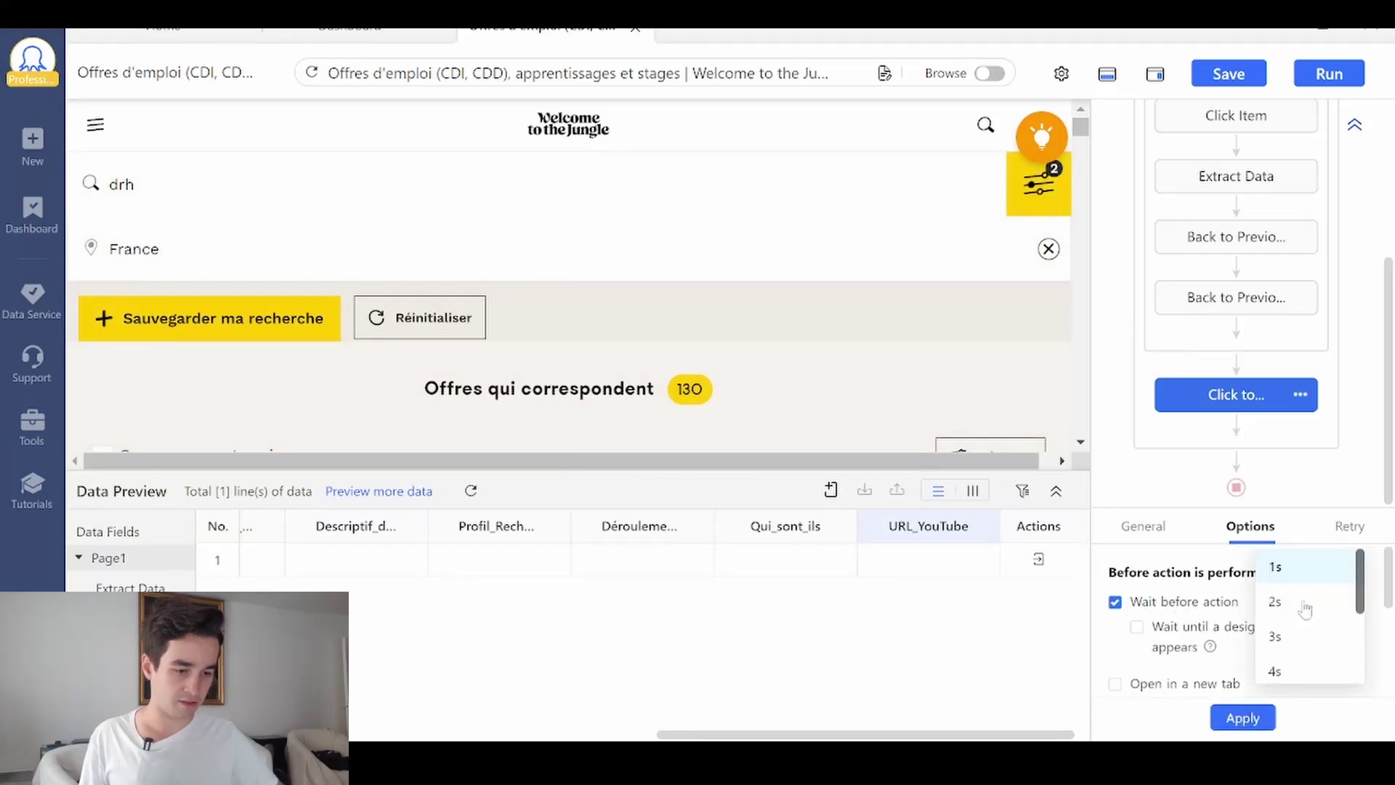
left_click(1242, 718)
Make the Loop Item wait 3s before its action is performed.
left_click(1246, 320)
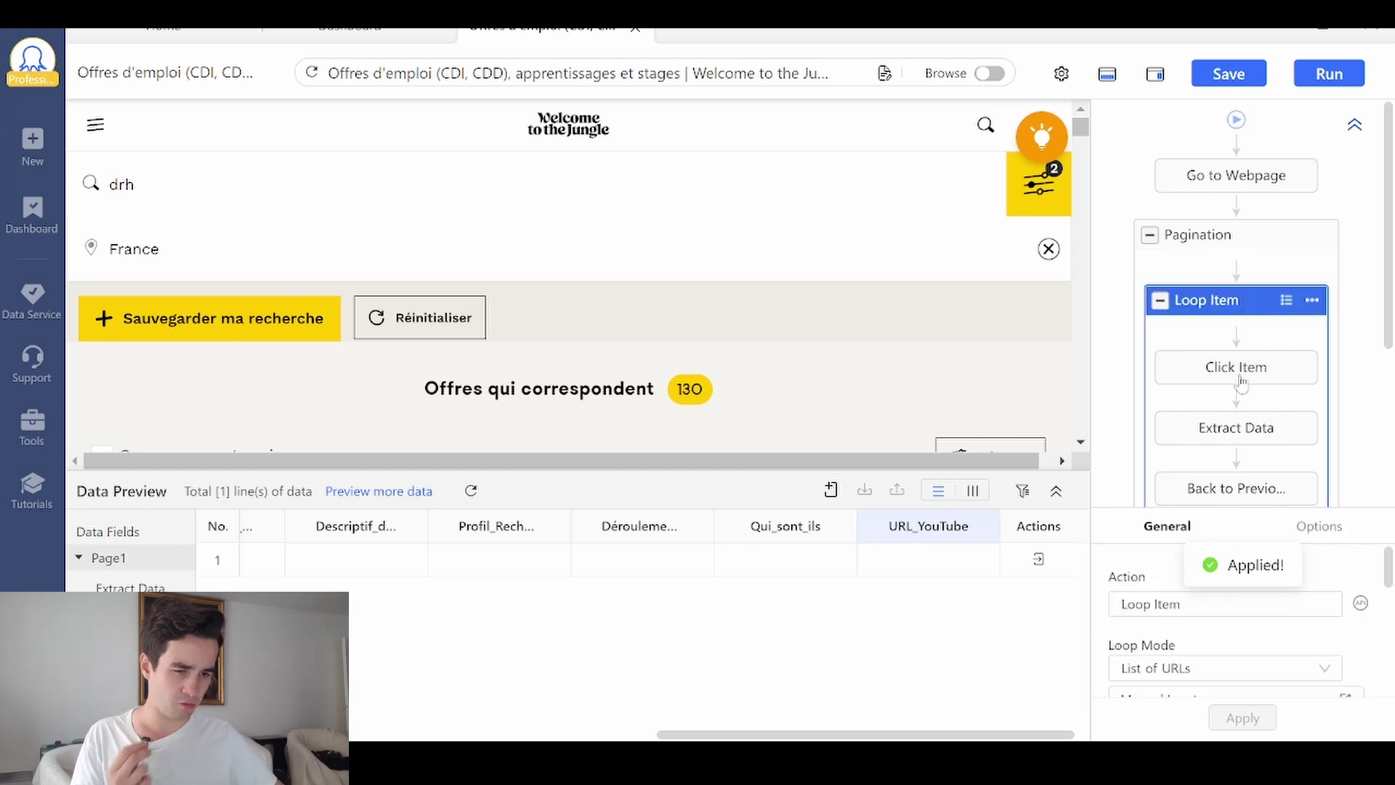
left_click(1321, 529)
left_click(1181, 604)
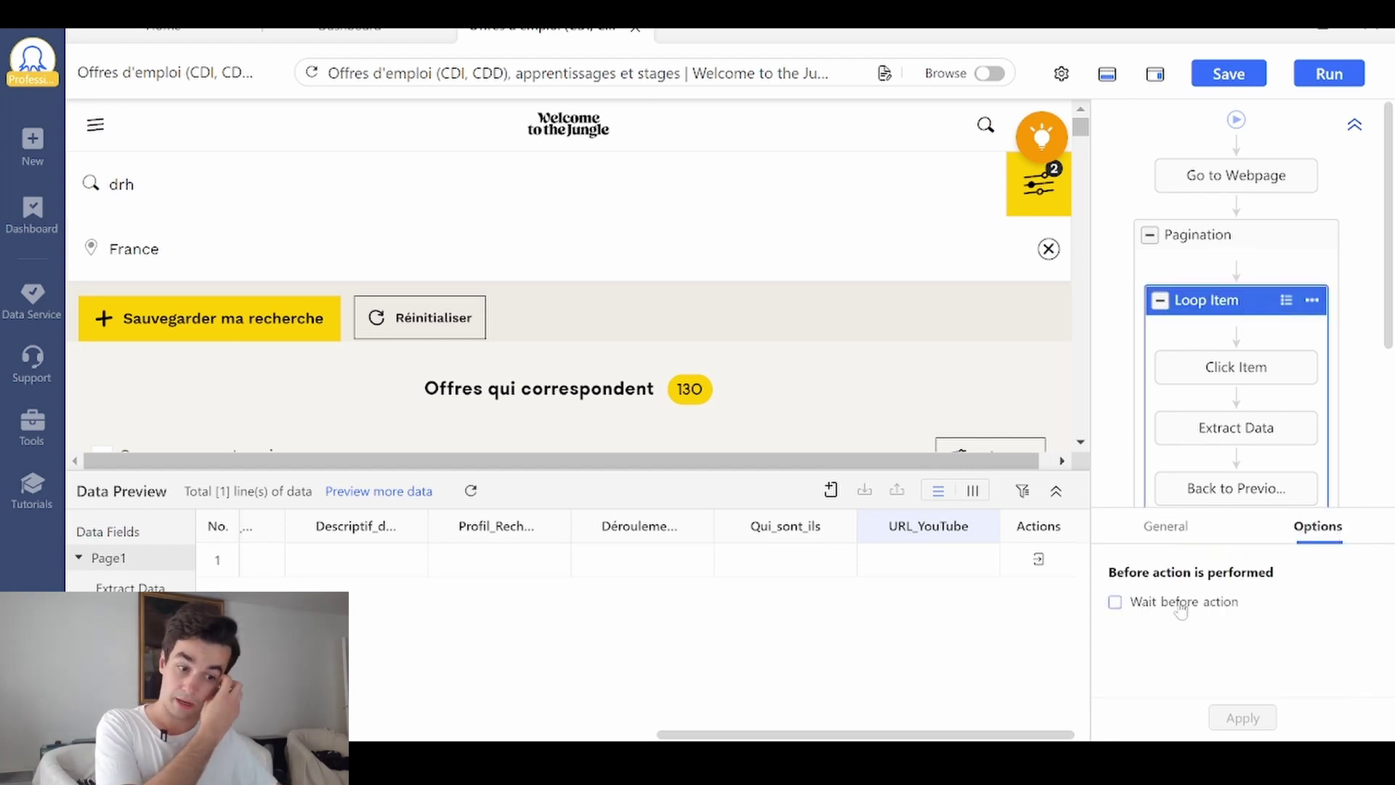
left_click(1300, 602)
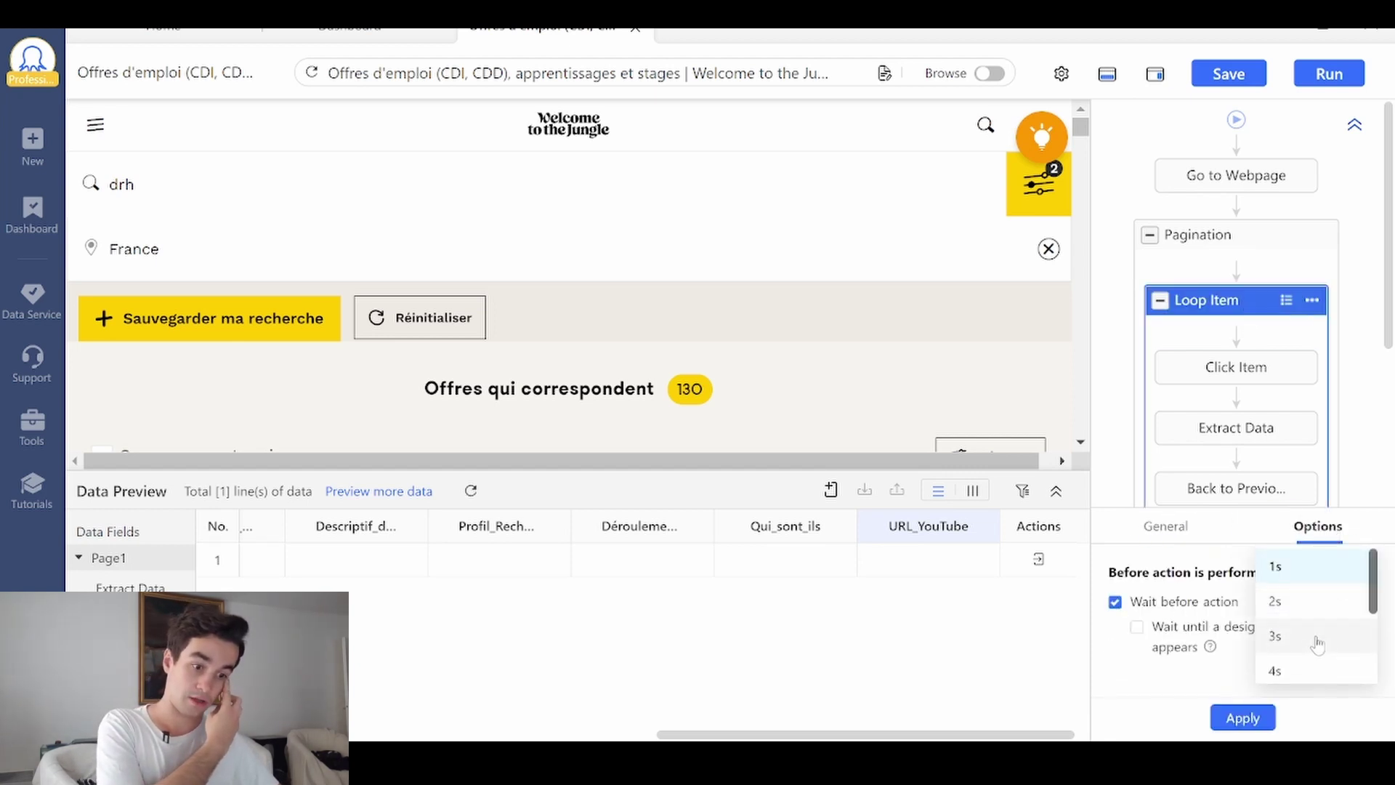
left_click(1317, 644)
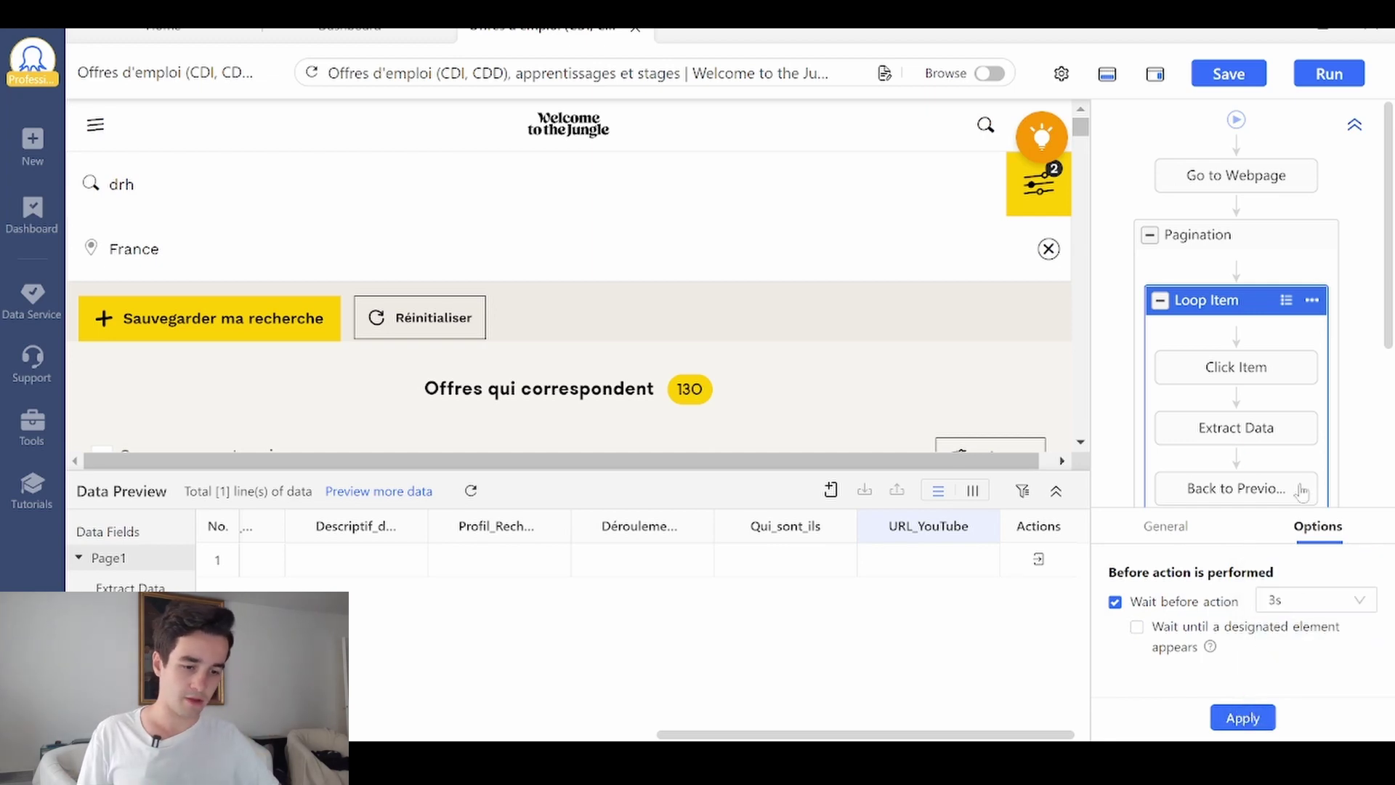
Save the task with the Go to Webpage step selected and widen the workflow area beside the page preview.
left_click(1247, 181)
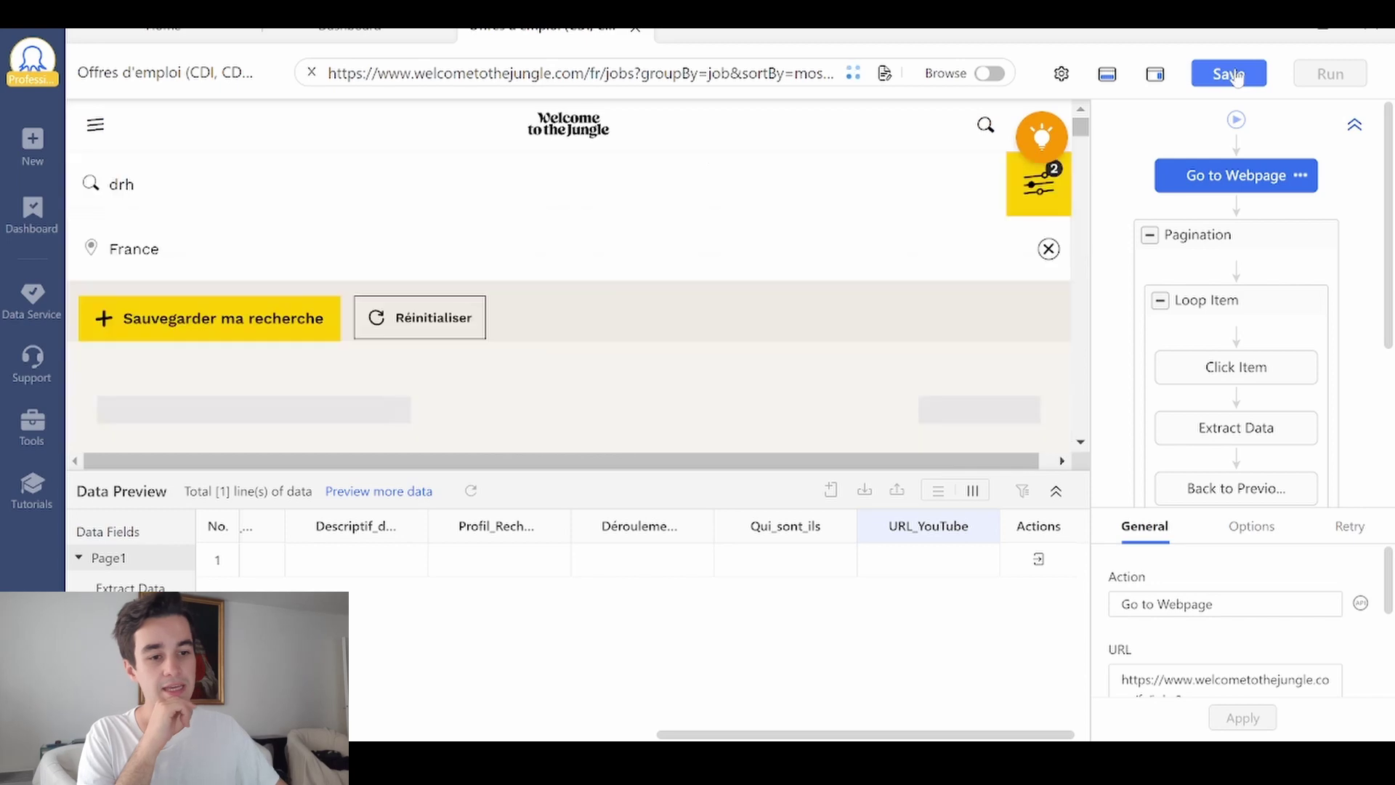
left_click(1234, 82)
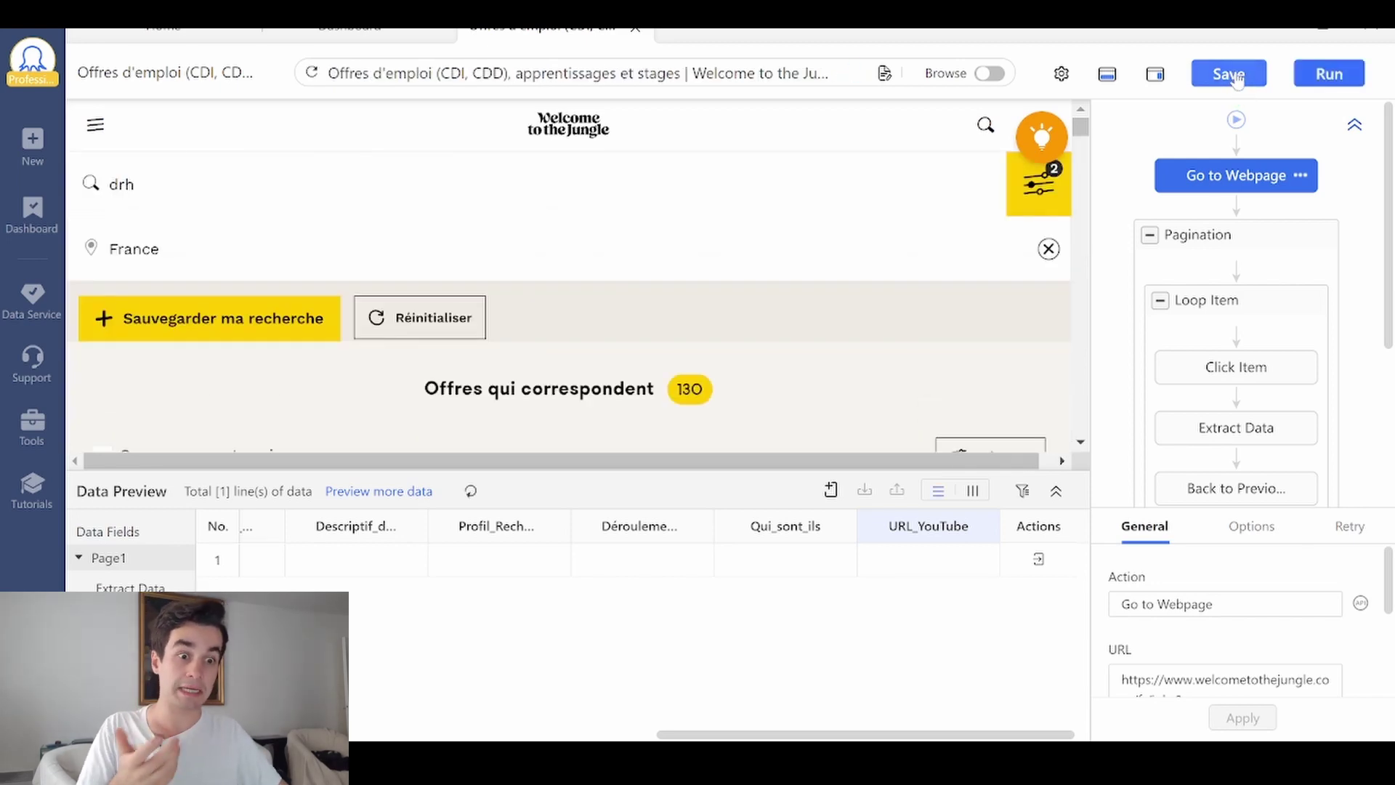
left_click(1237, 77)
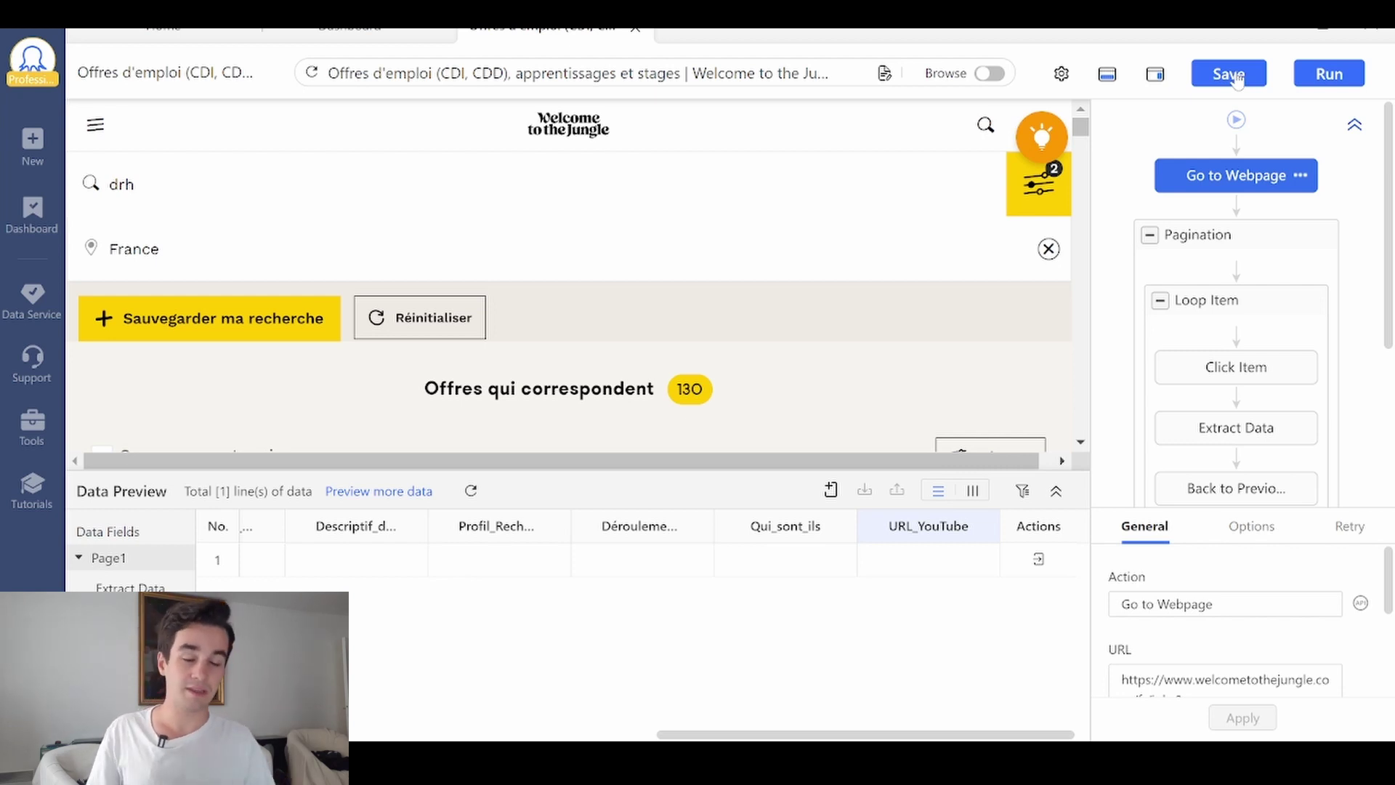
left_click(1125, 167)
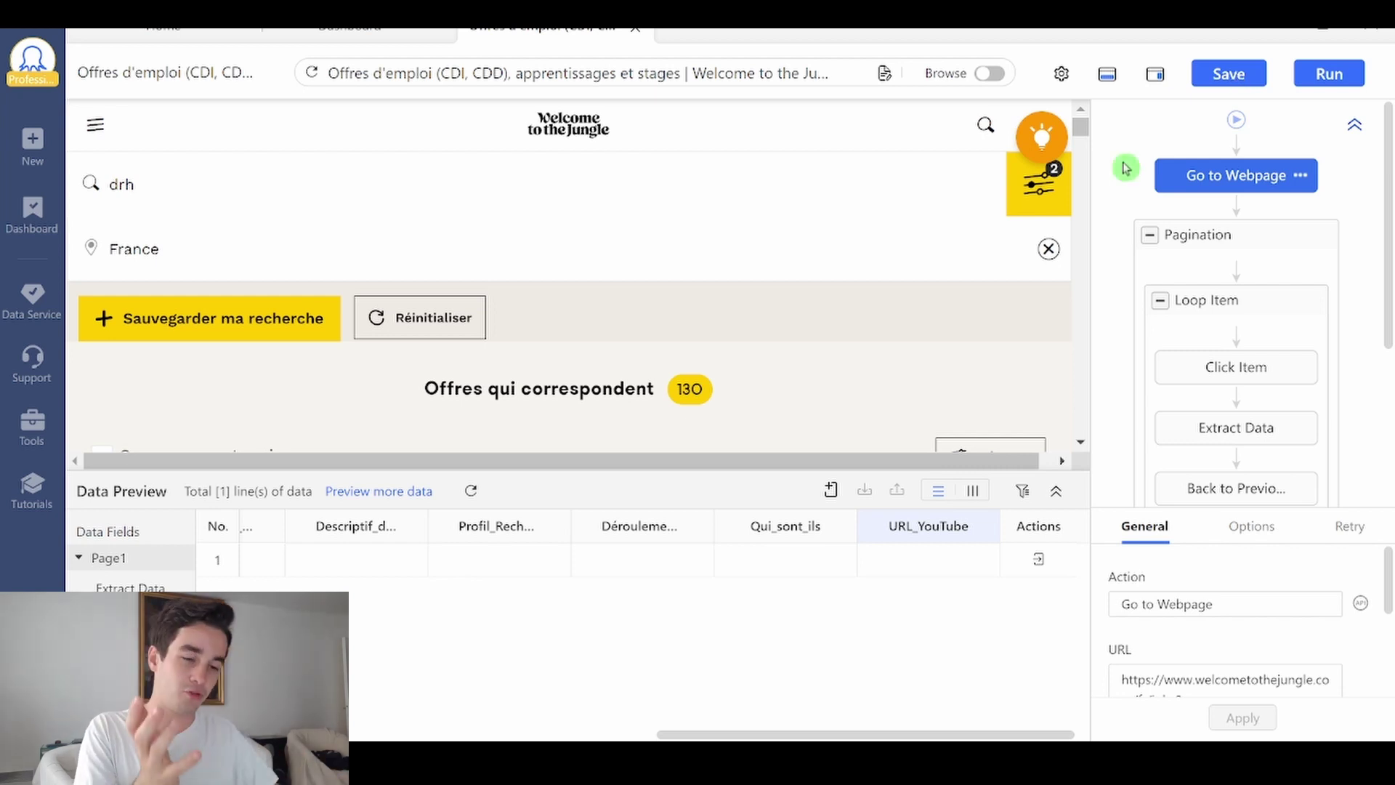
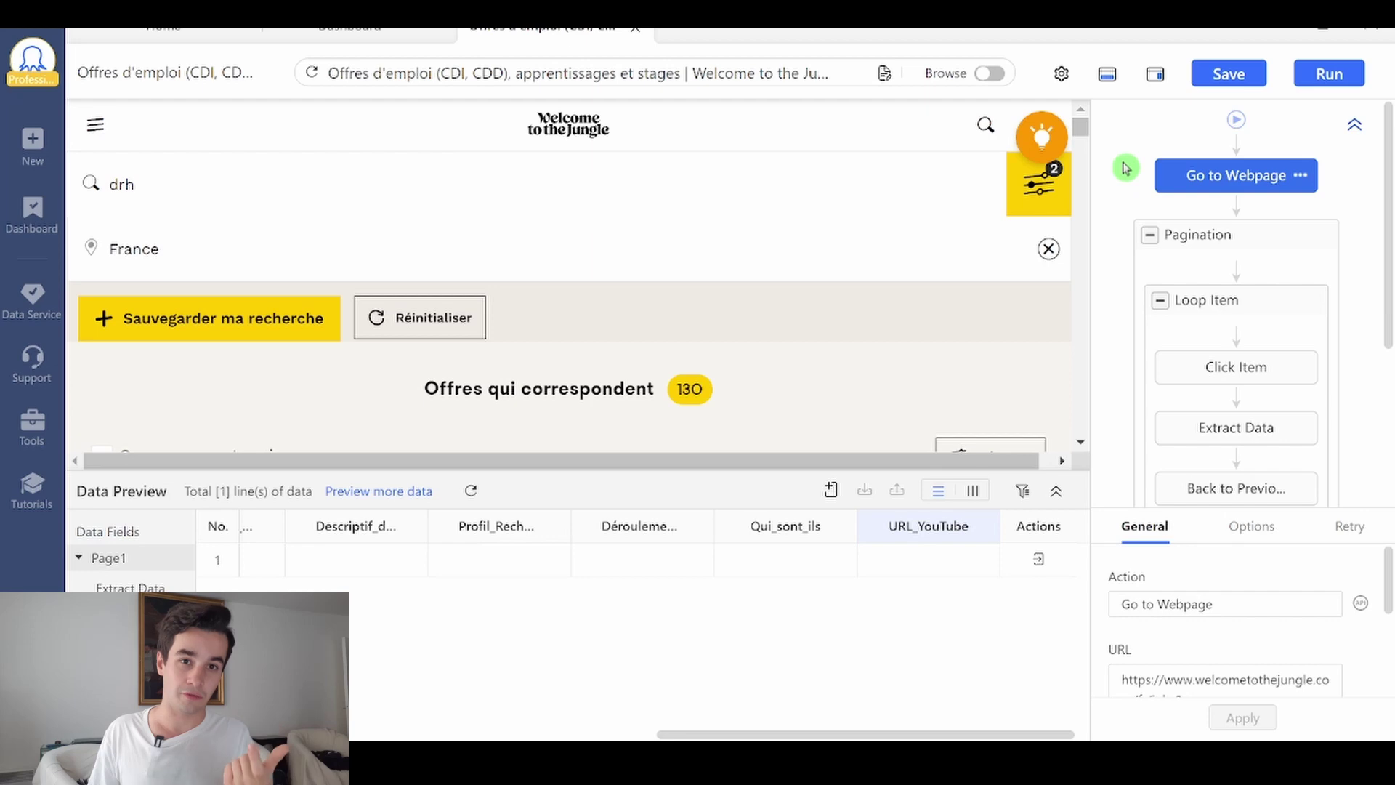
left_click(1199, 80)
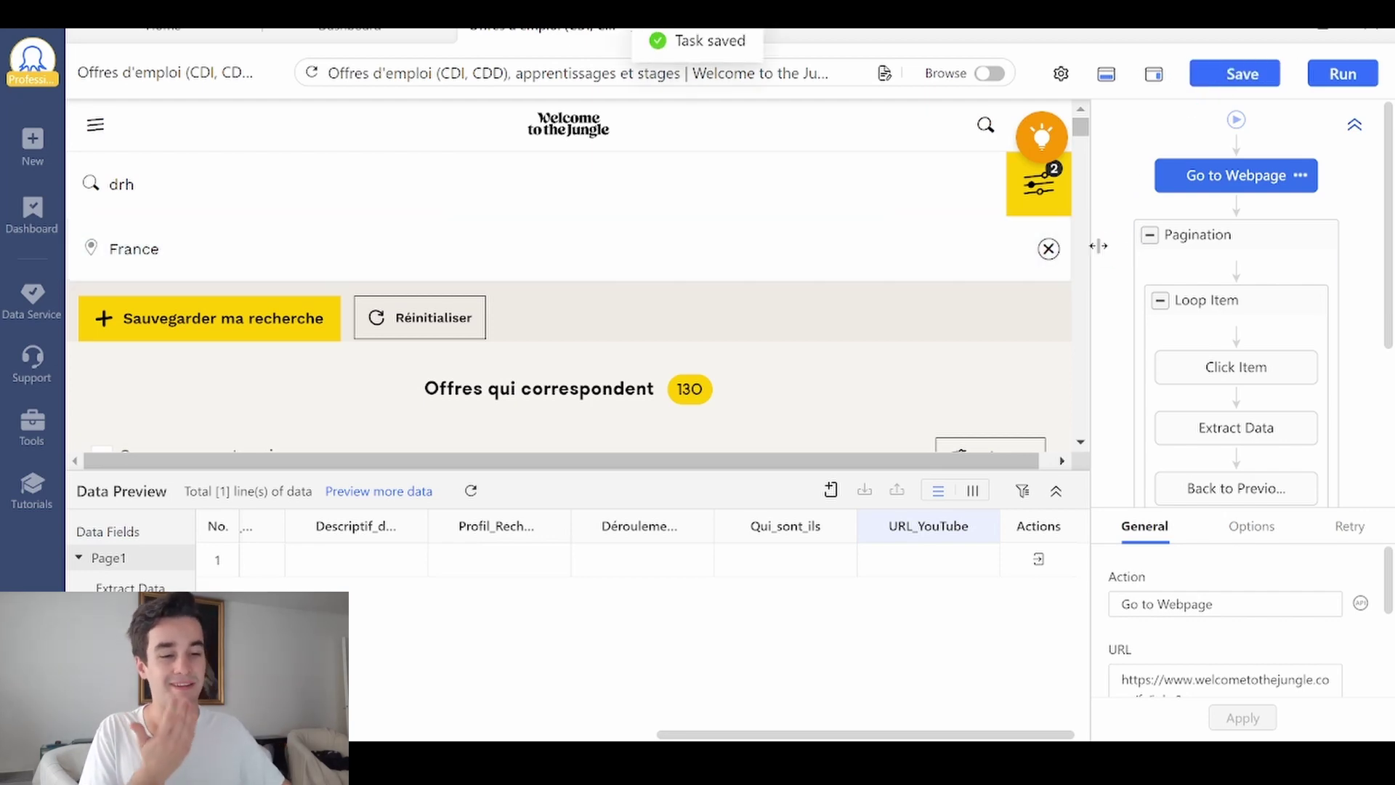
left_click_drag(994, 249, 703, 249)
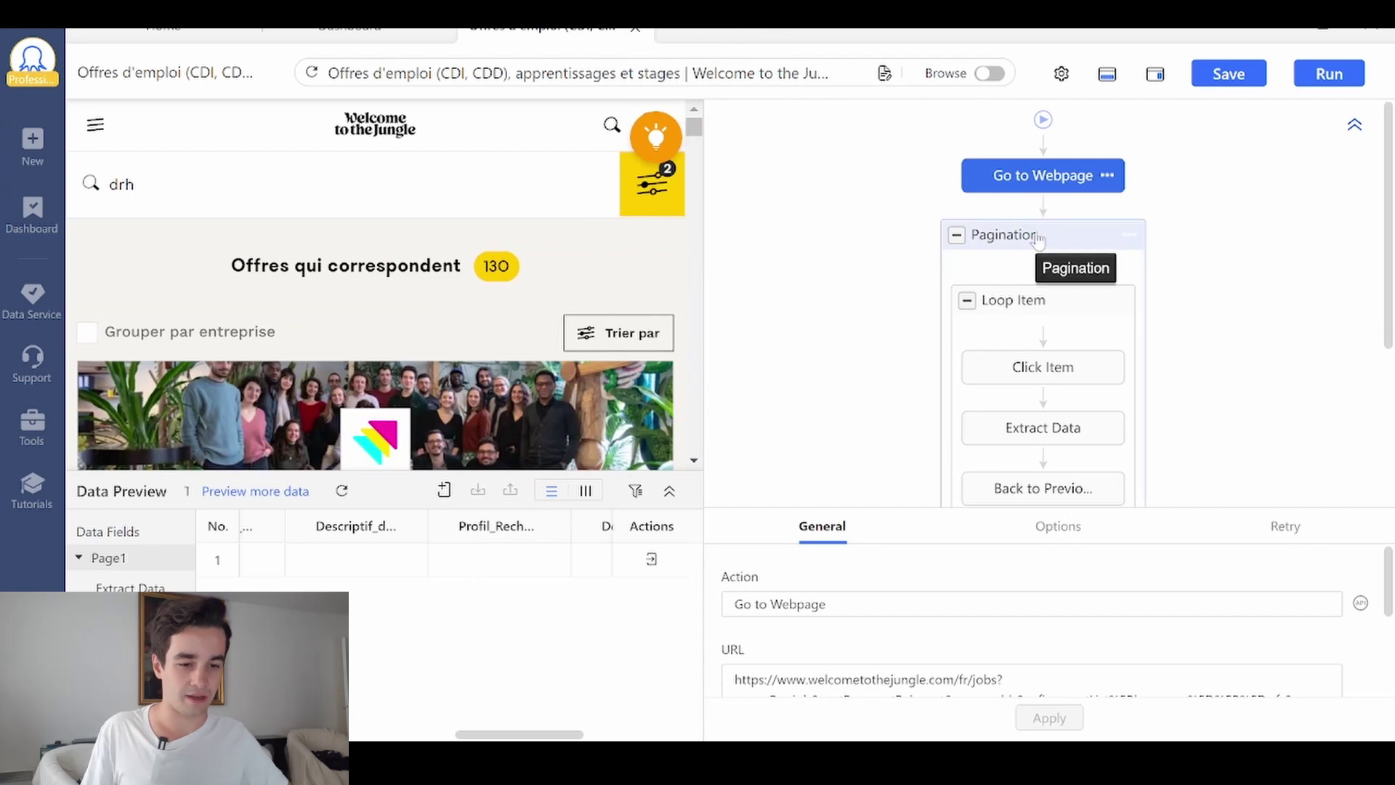
Add a Branch Conditions step inside the Pagination loop above the Loop Item and review the settings of both branches.
mouse_move(1026, 271)
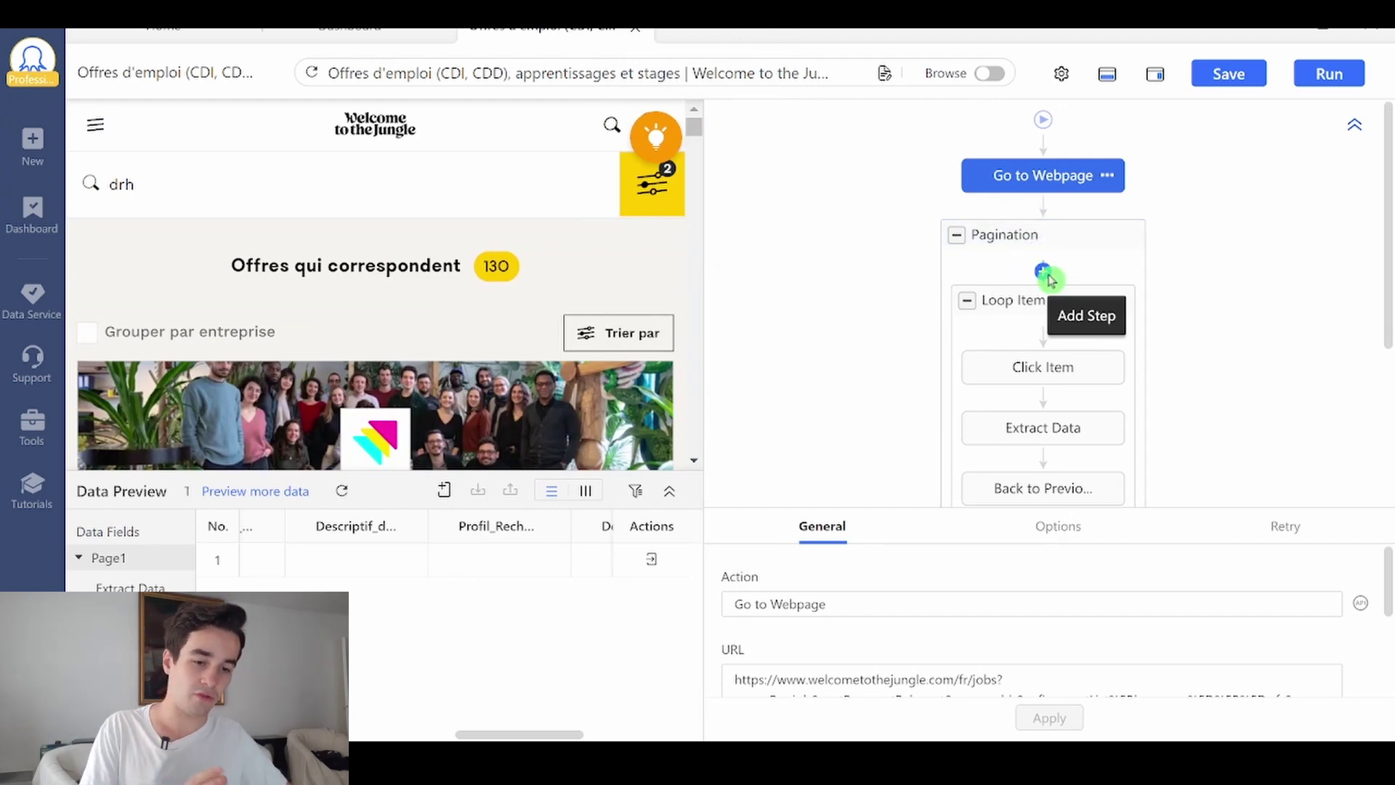
left_click(1045, 274)
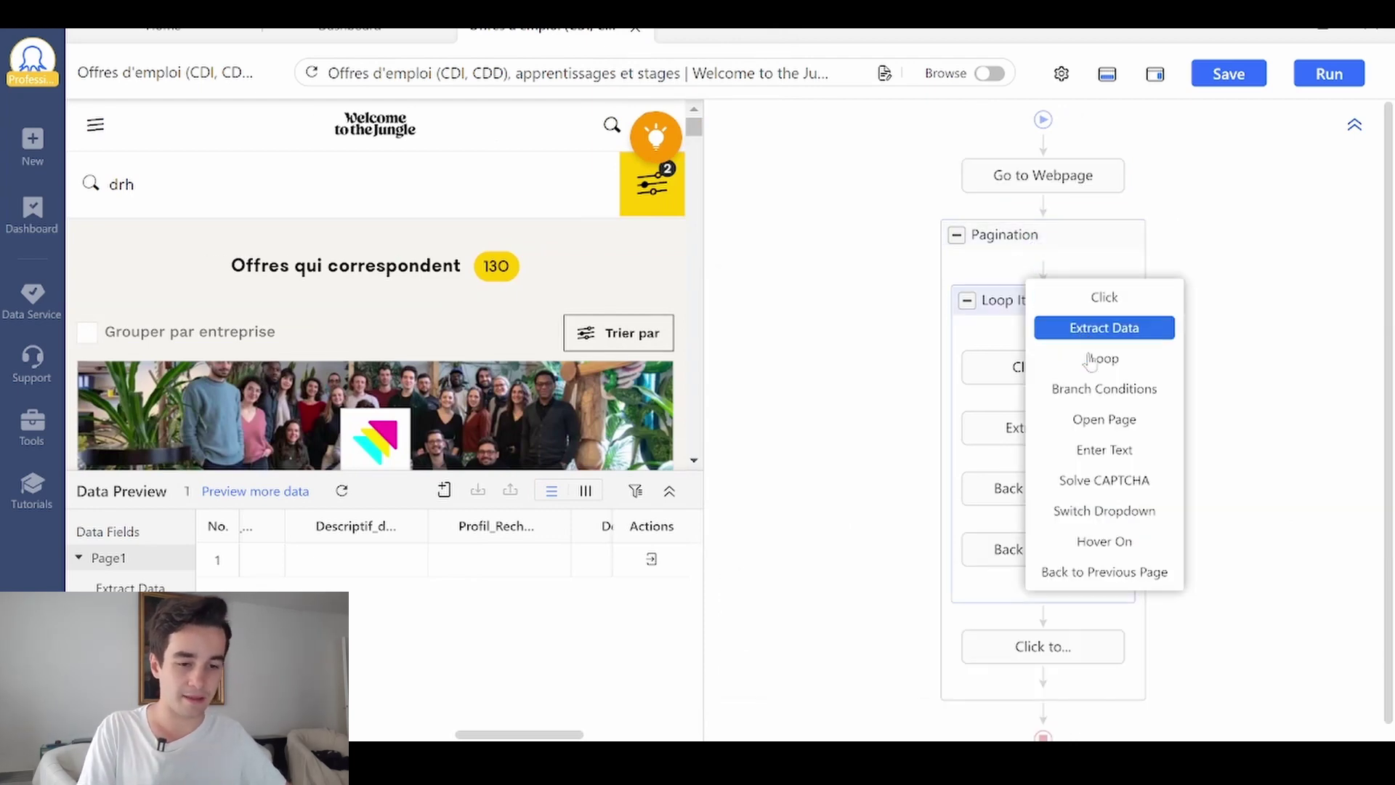
left_click(1108, 392)
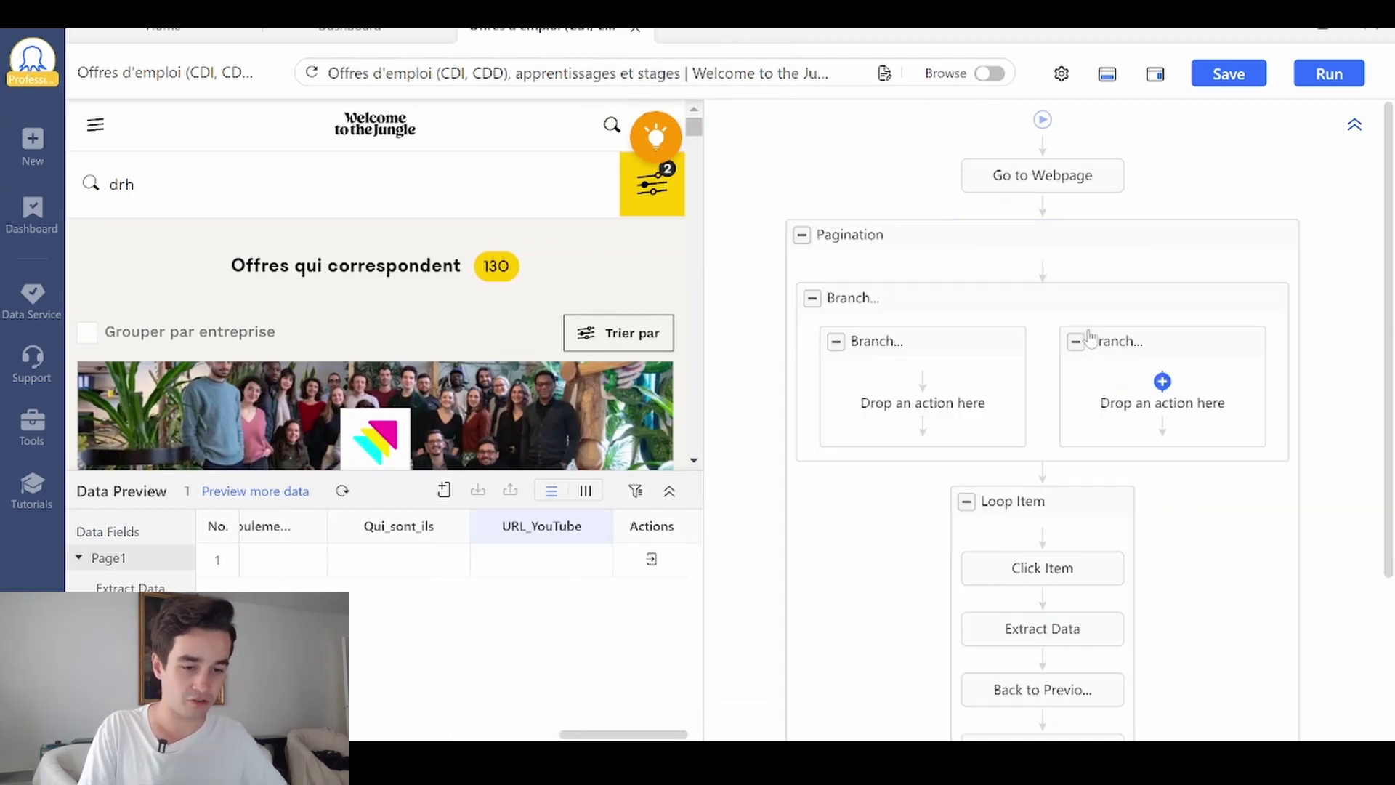
left_click(1022, 308)
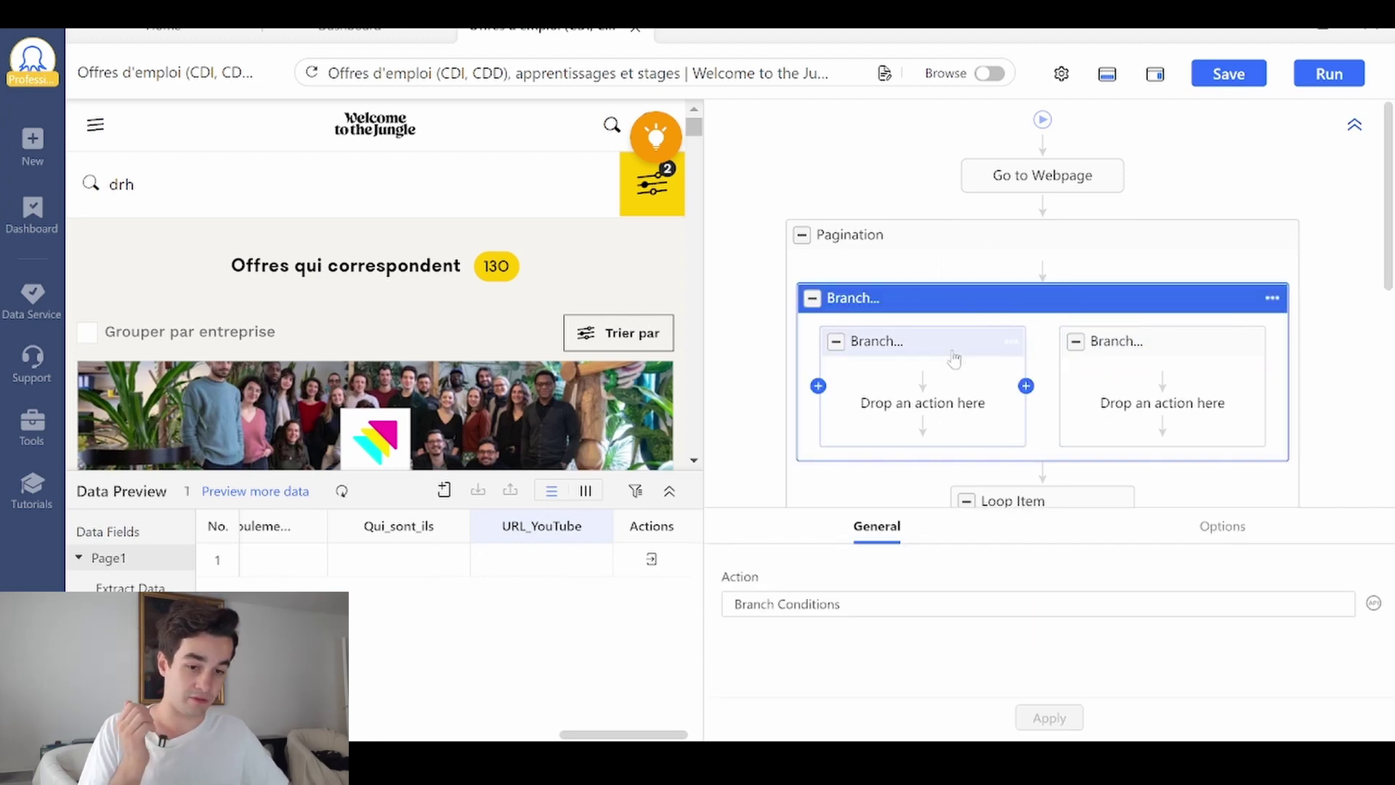
left_click(994, 344)
left_click(1171, 339)
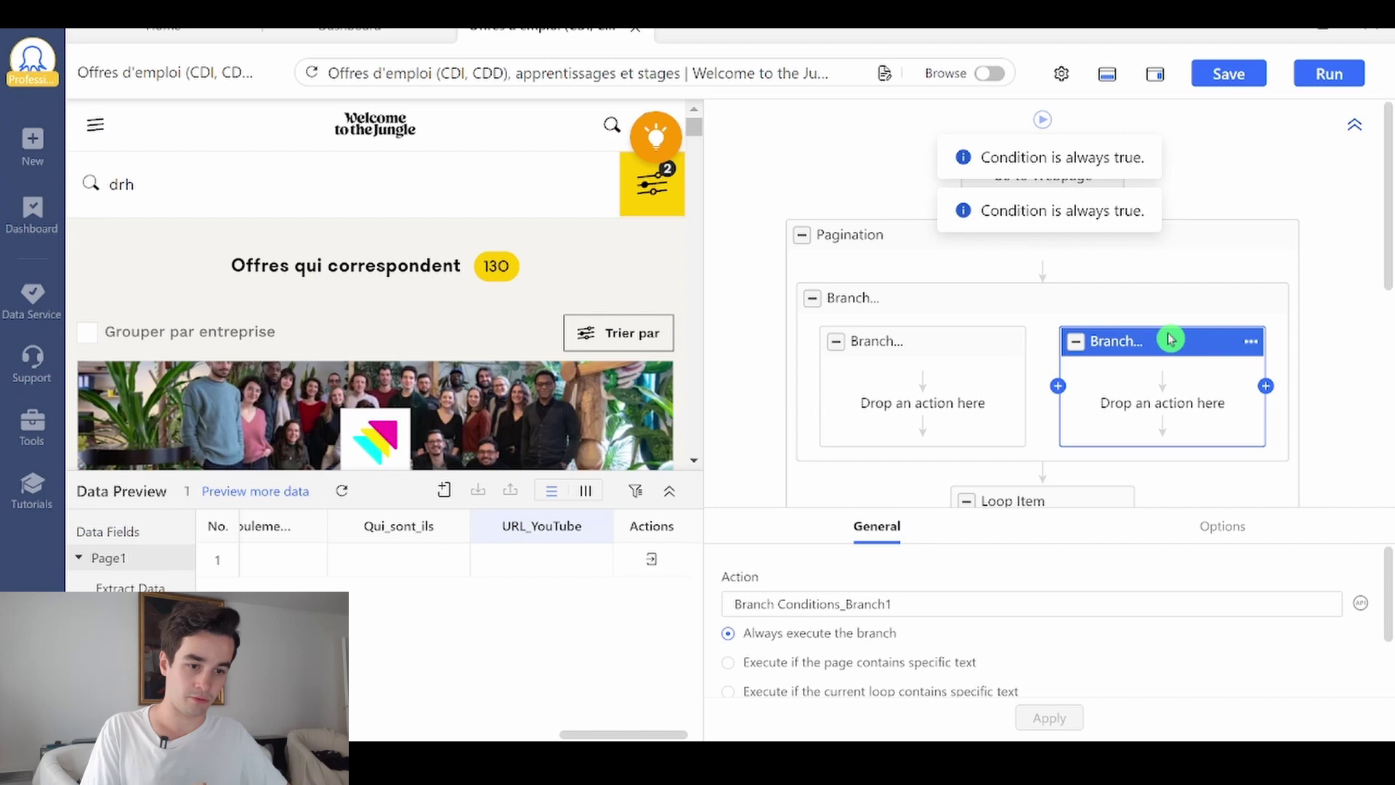
Add a third branch after the second one in Branch Conditions and review the settings of the branches.
left_click(1265, 386)
left_click(896, 310)
left_click(845, 343)
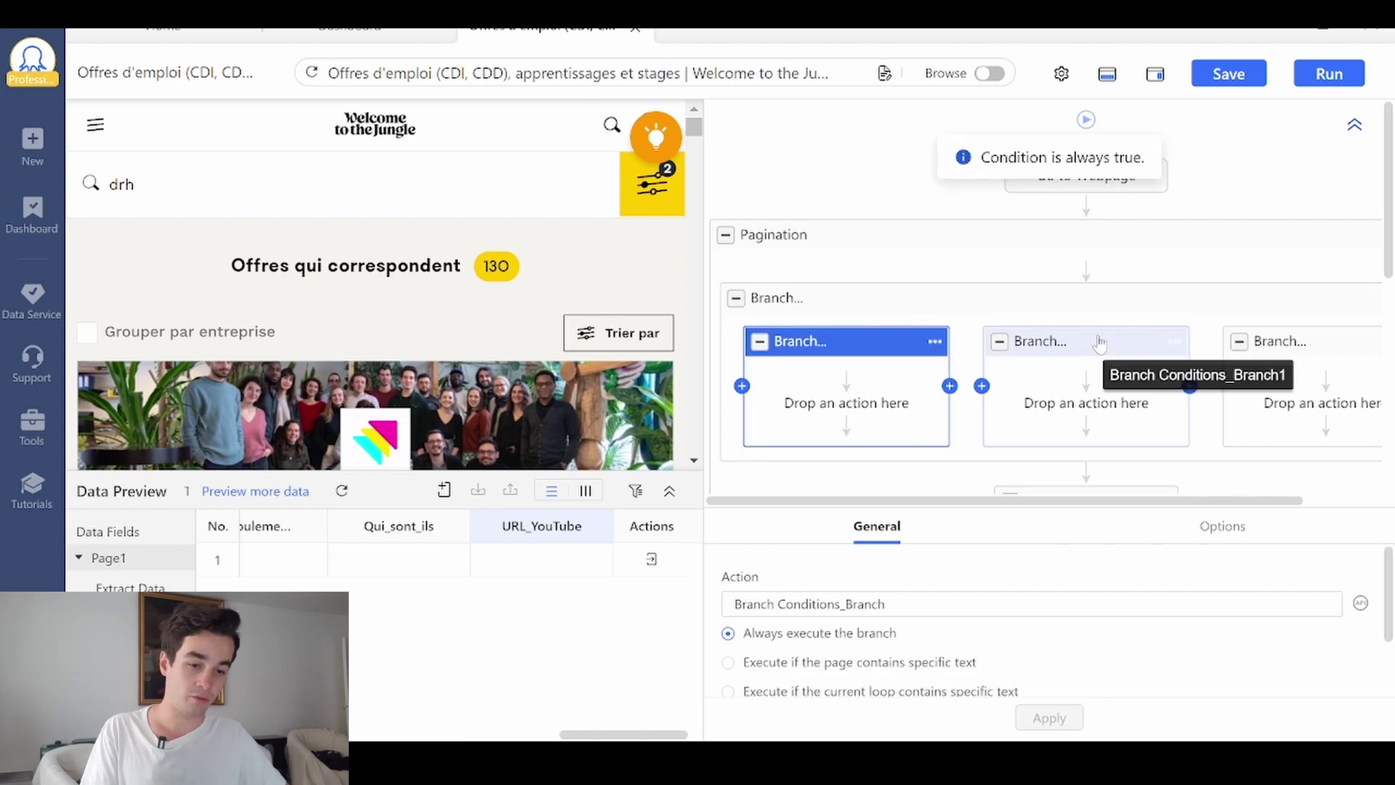
left_click(1095, 343)
left_click(1289, 345)
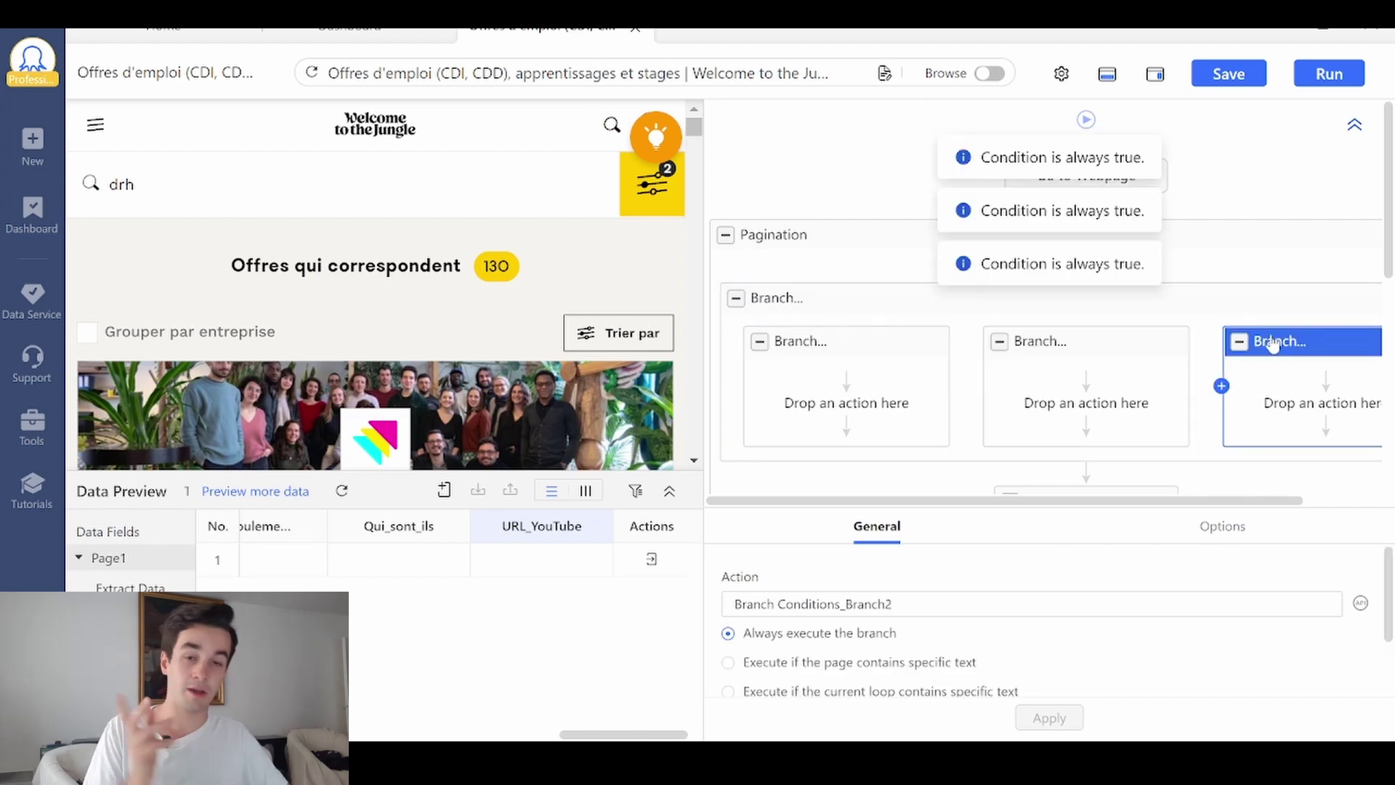
left_click(877, 353)
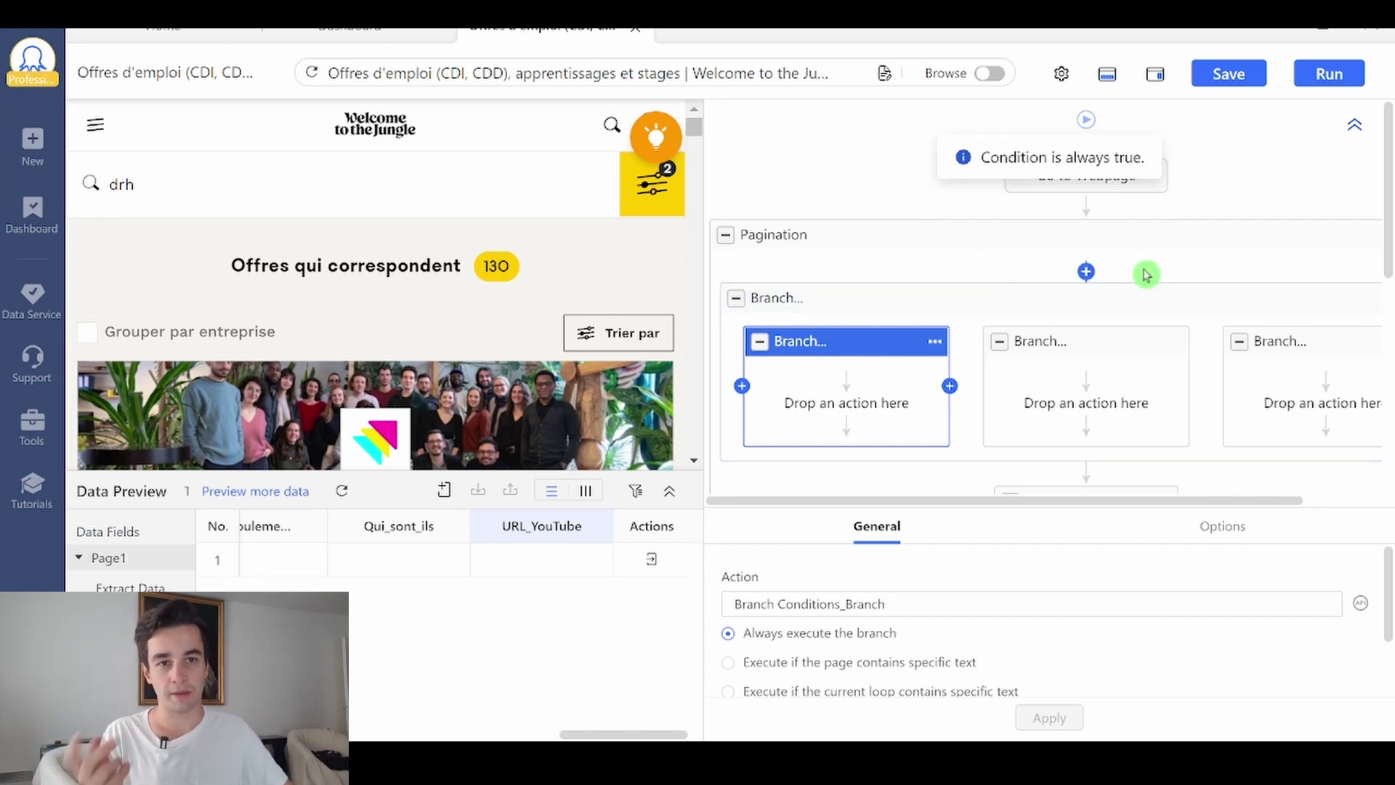
left_click(1075, 341)
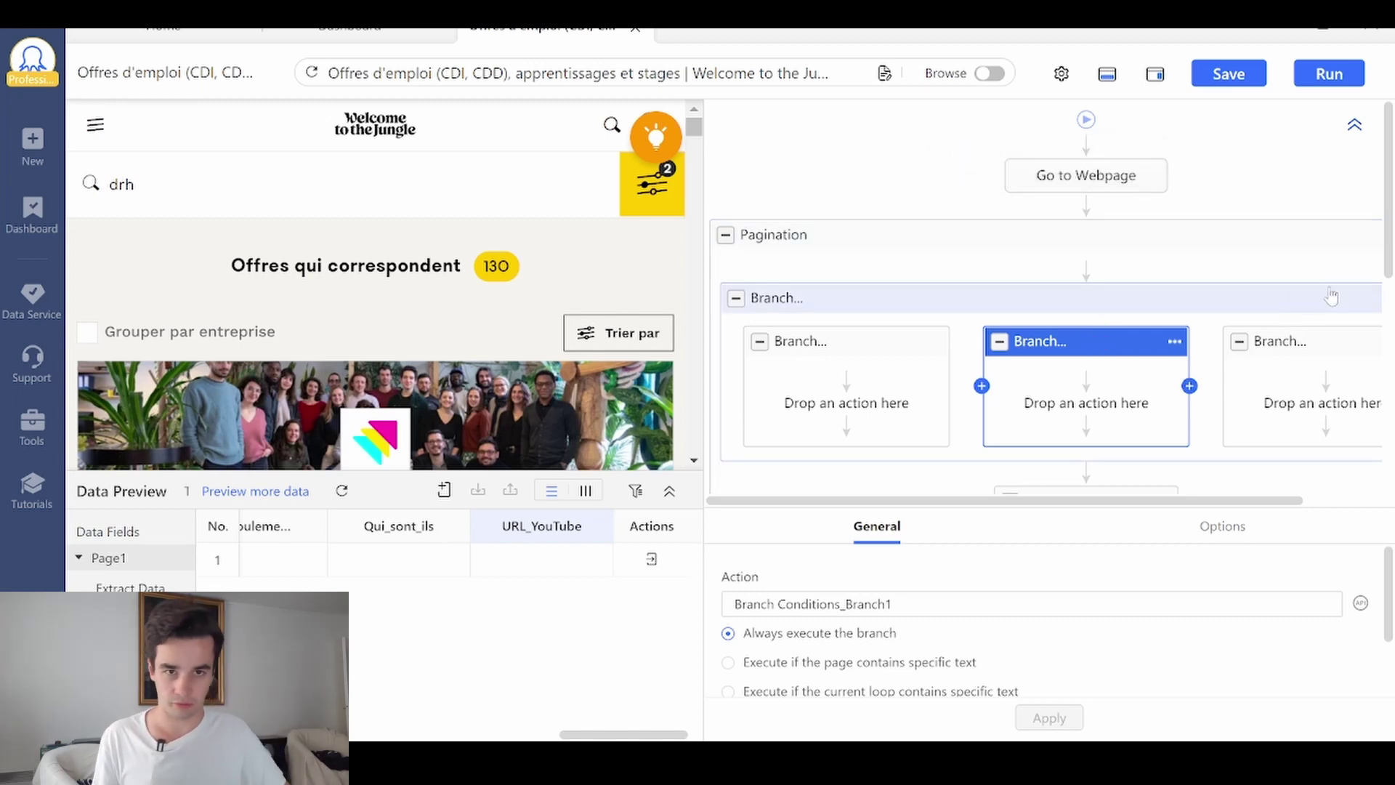
scroll(1028, 283, "down", 3)
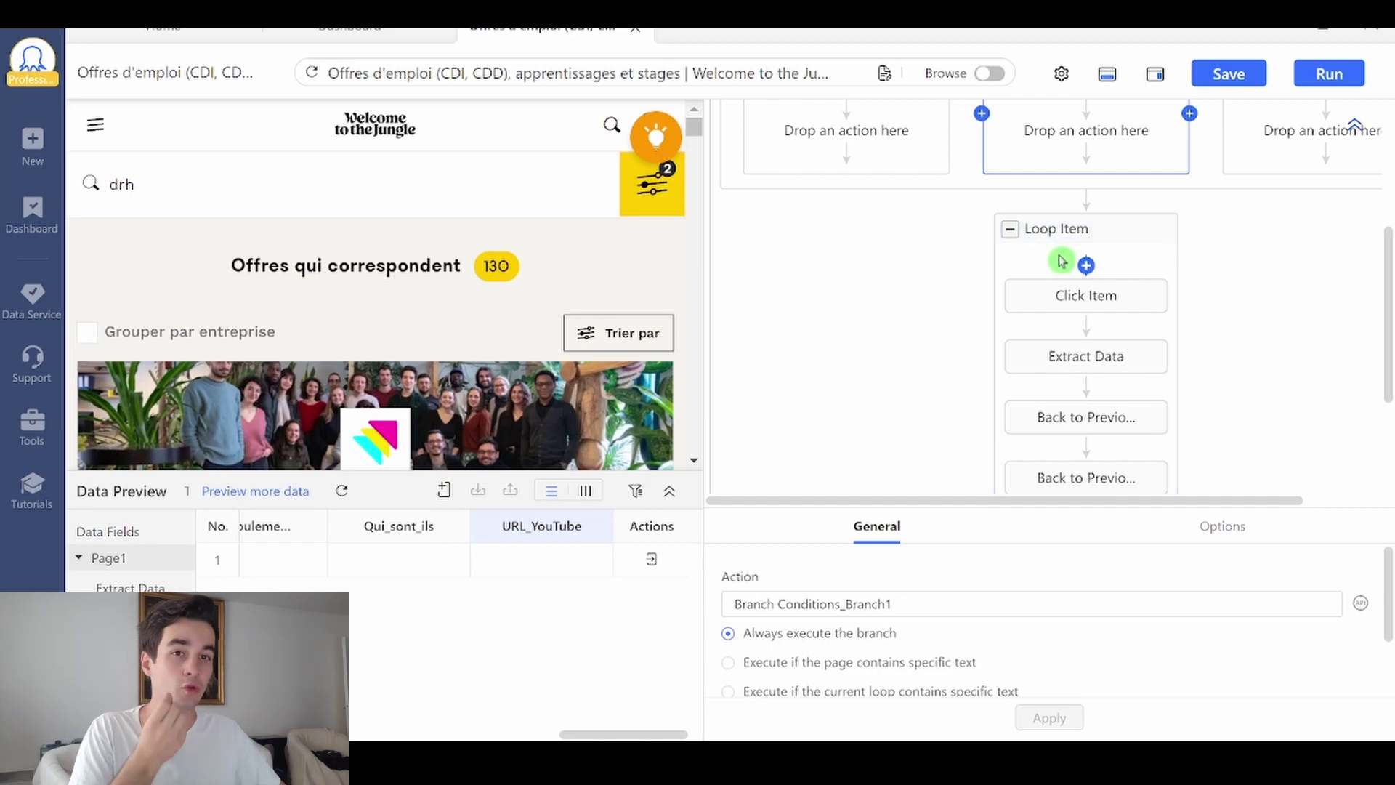
scroll(1061, 263, "up", 3)
Switch to the DRH results in Chrome, open results page 2 from the pagination bar, and return to page 1.
left_click(687, 757)
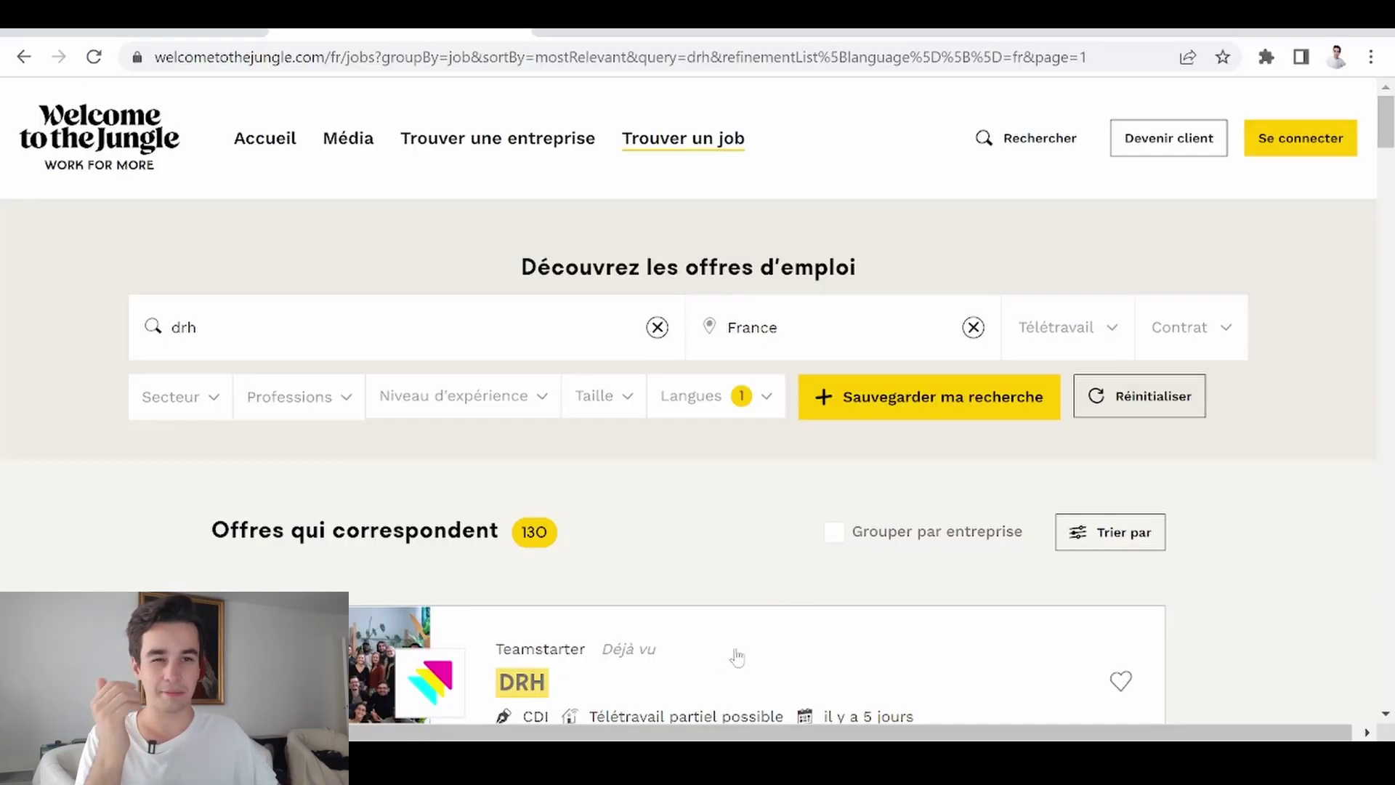
scroll(900, 463, "down", 15)
scroll(900, 464, "up", 3)
scroll(900, 463, "down", 15)
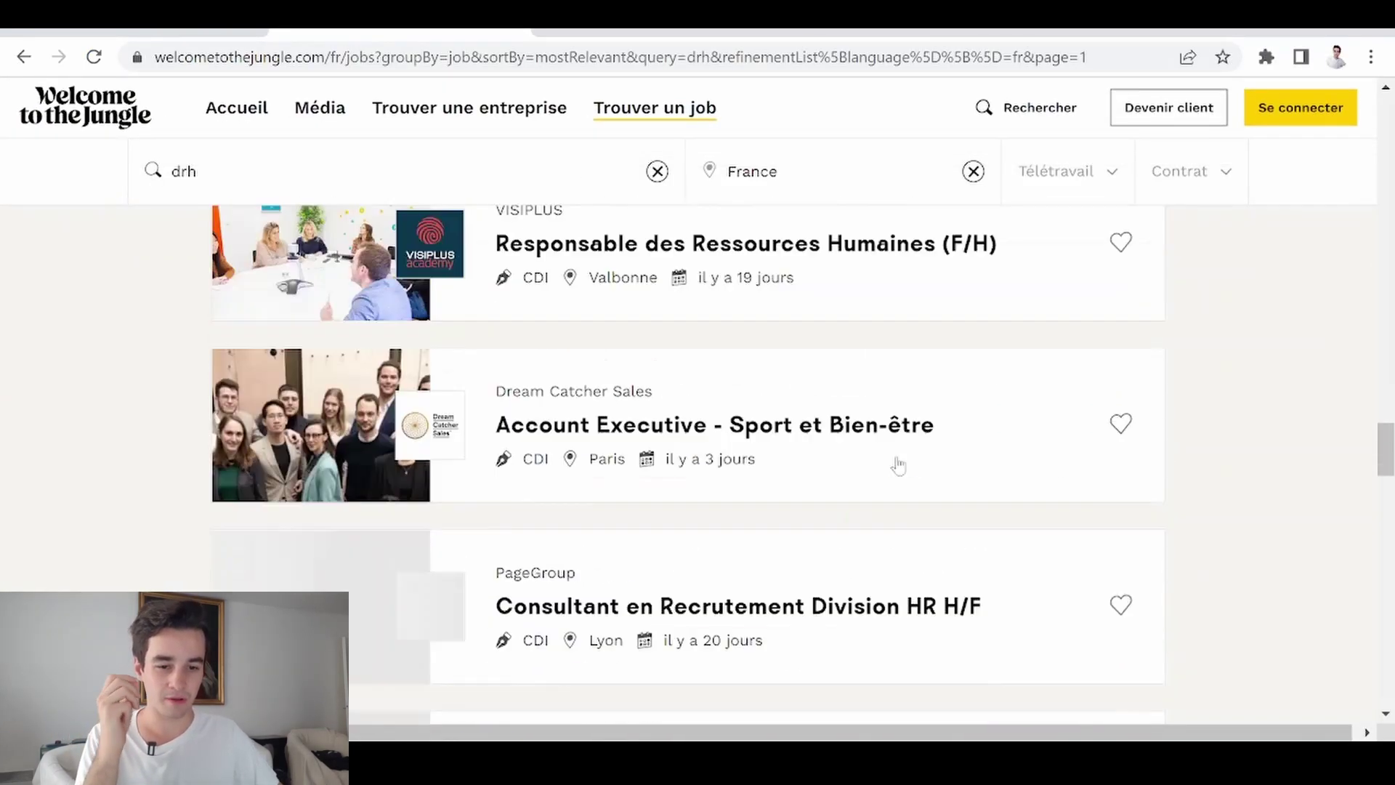
scroll(901, 479, "down", 10)
scroll(799, 487, "up", 5)
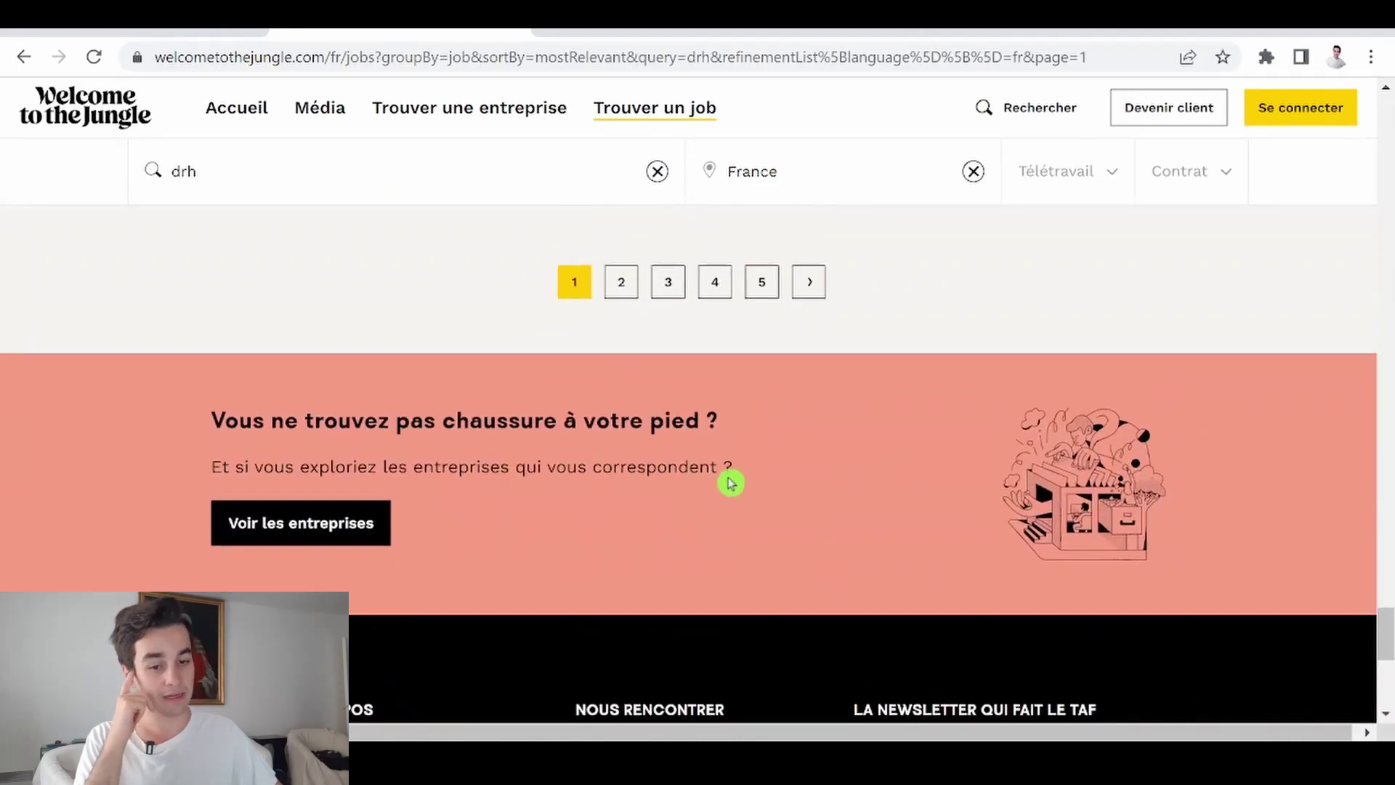
left_click(602, 516)
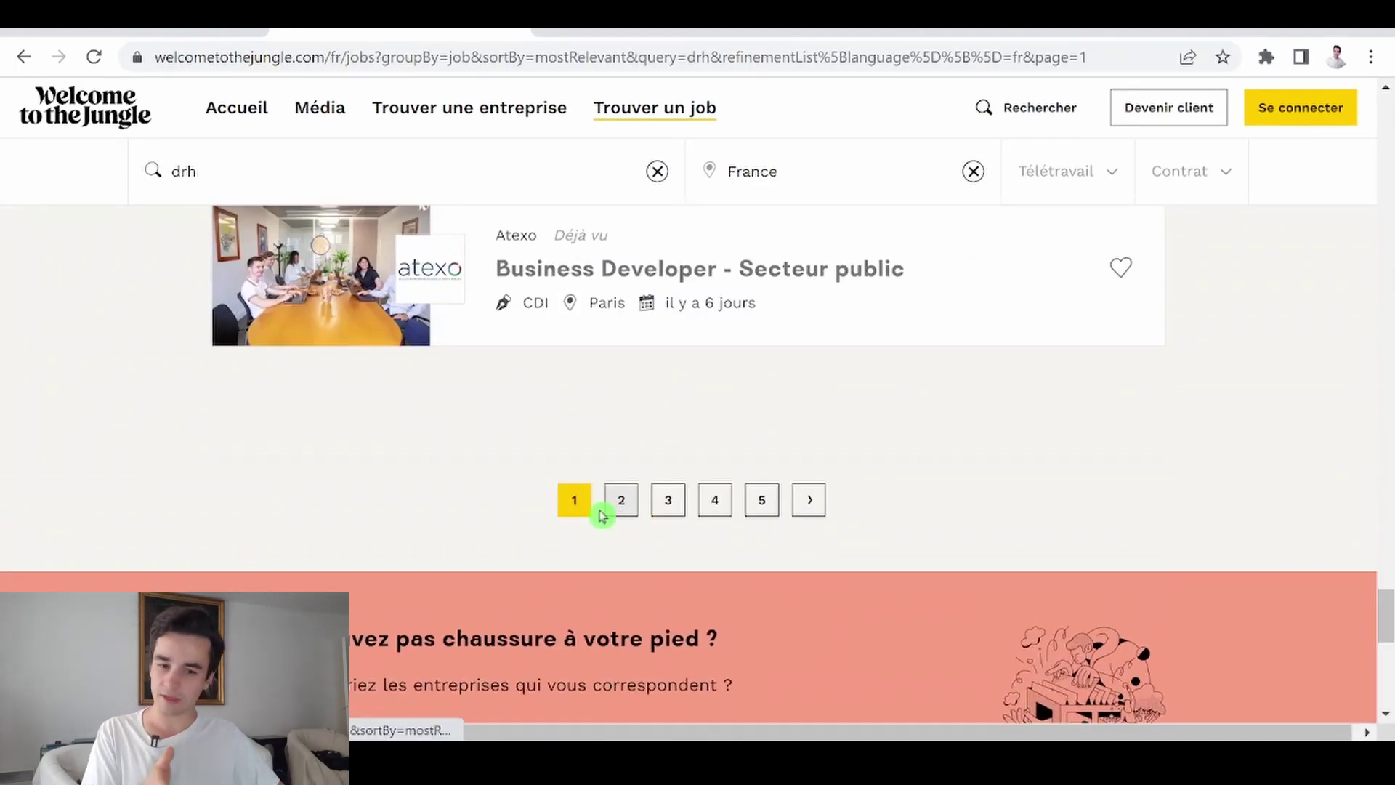
left_click(621, 512)
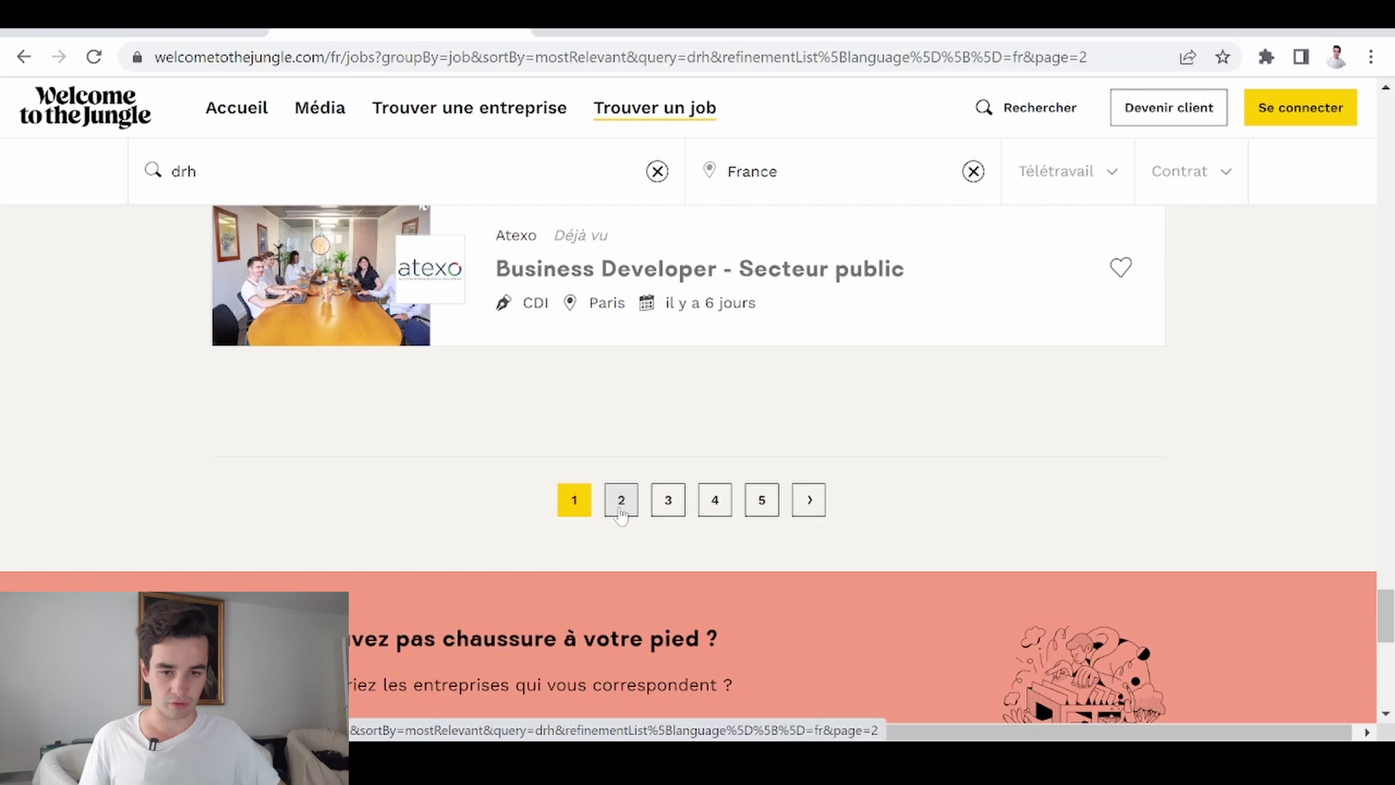
left_click(1044, 376)
left_click_drag(1390, 123, 1364, 694)
key("alt+Left")
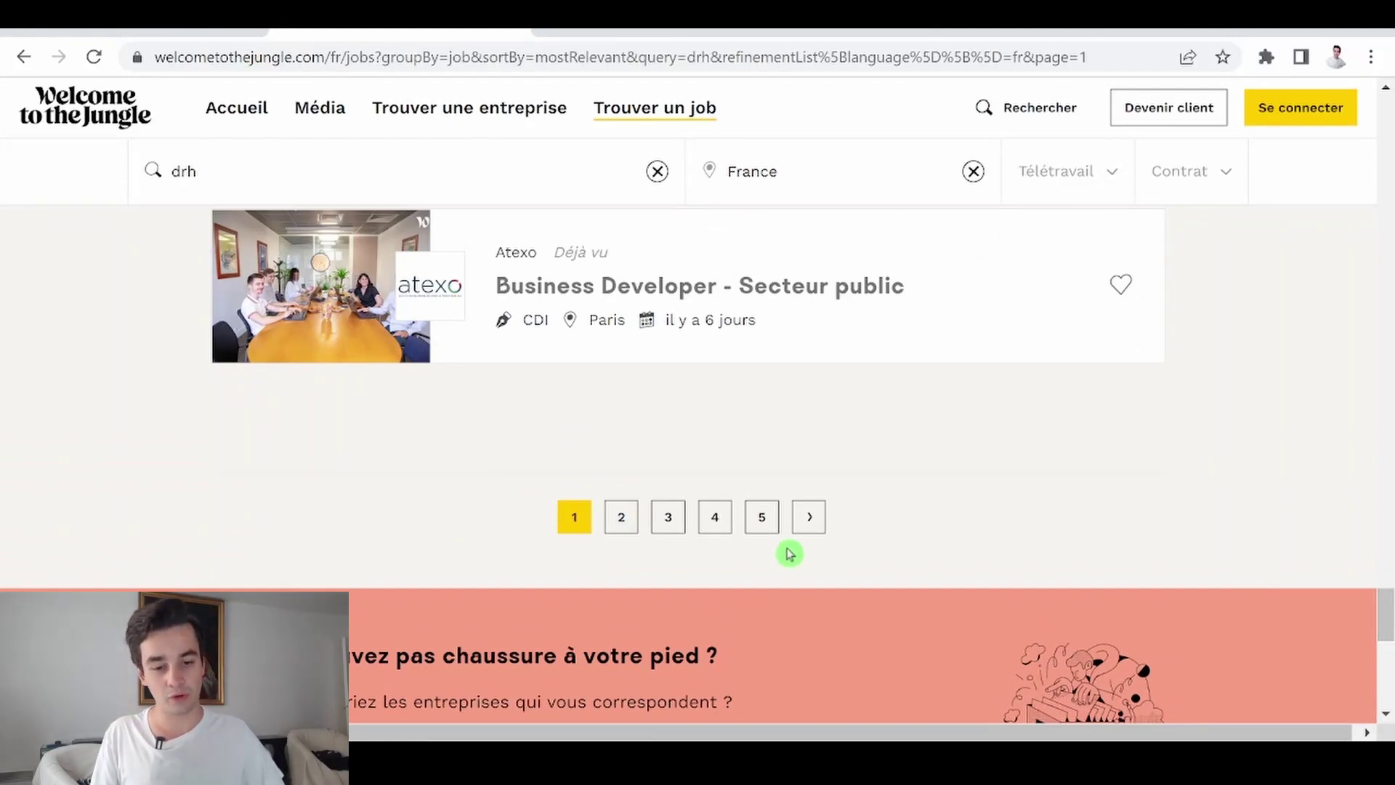
Inspect the HTML of the pagination links for page 2 and the selected page 1, comparing their class and aria-label attributes.
right_click(383, 488)
left_click(436, 467)
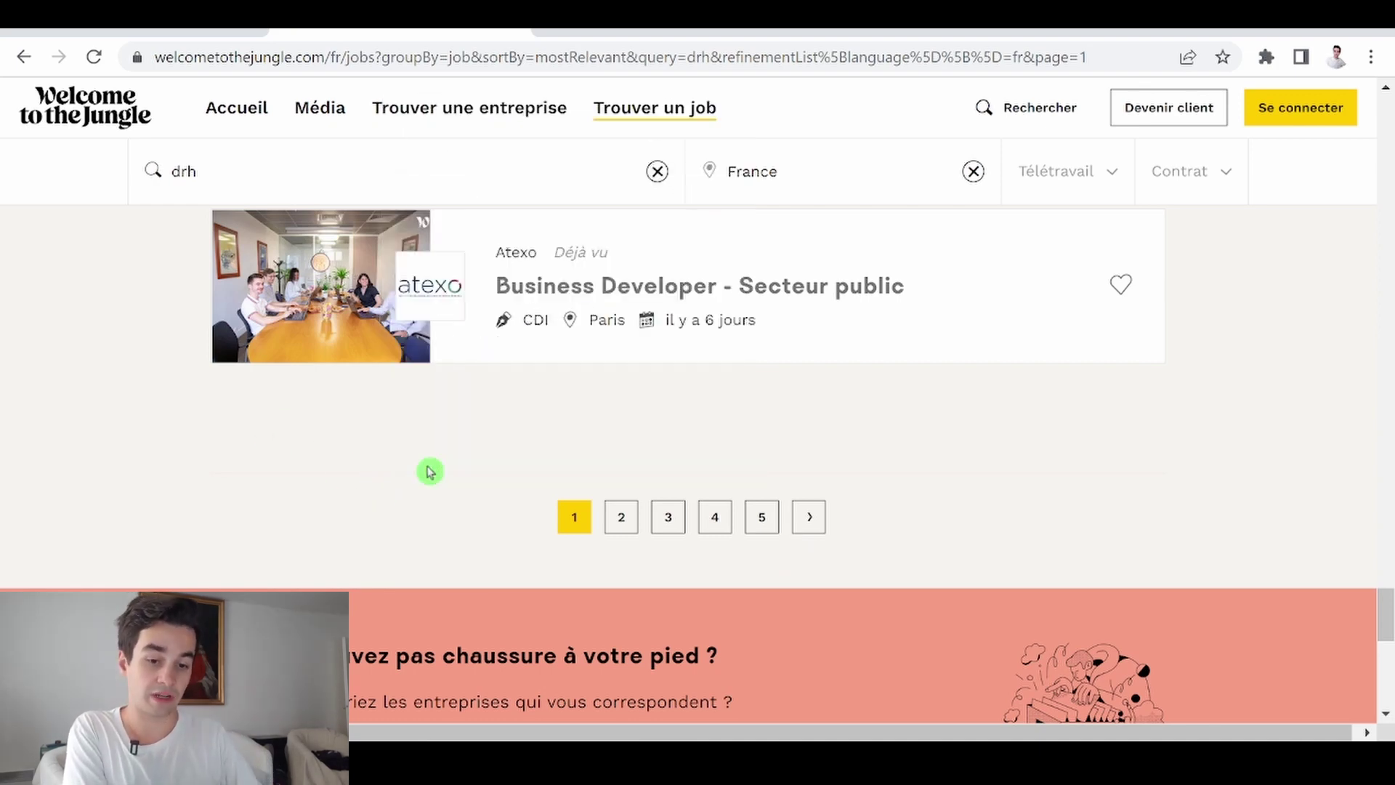
left_click(13, 555)
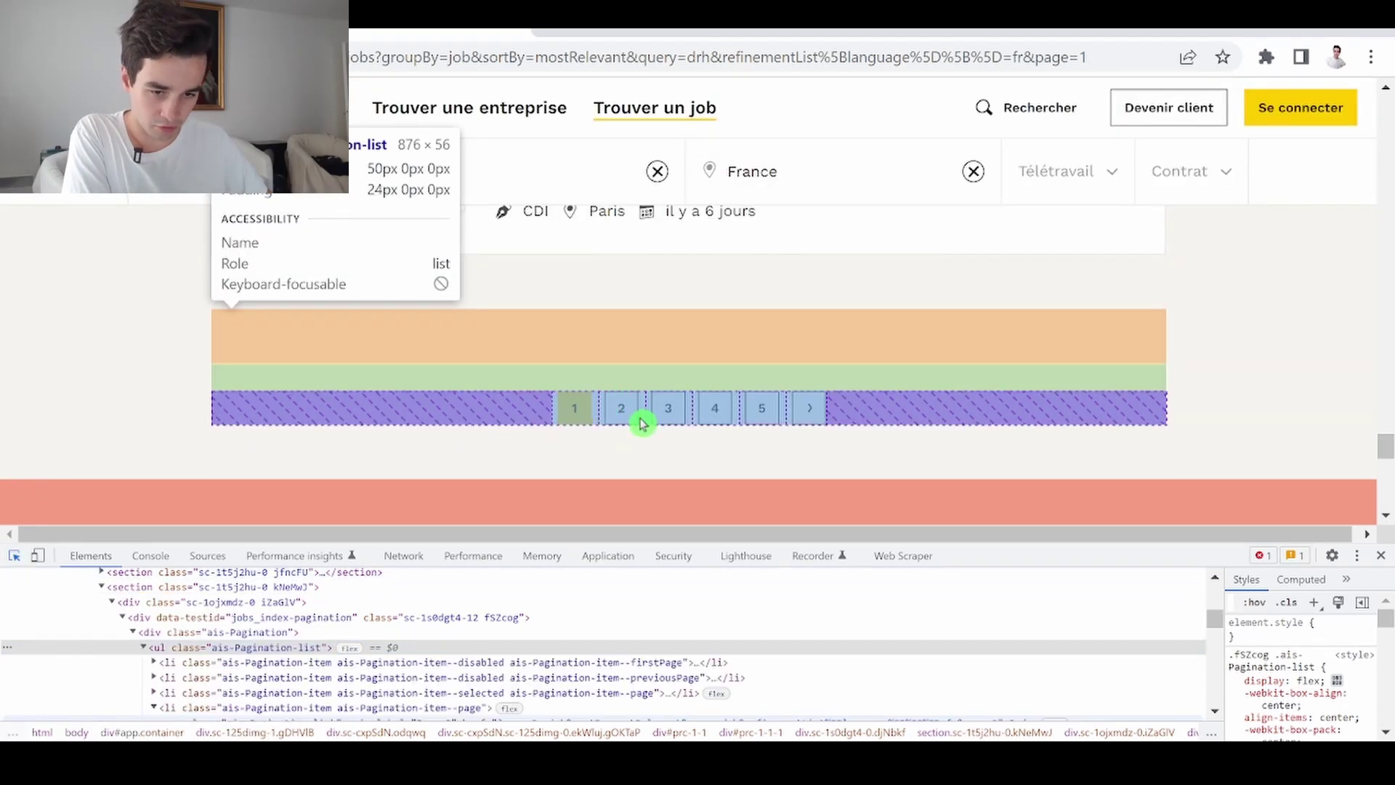
left_click(616, 407)
scroll(232, 661, "down", 2)
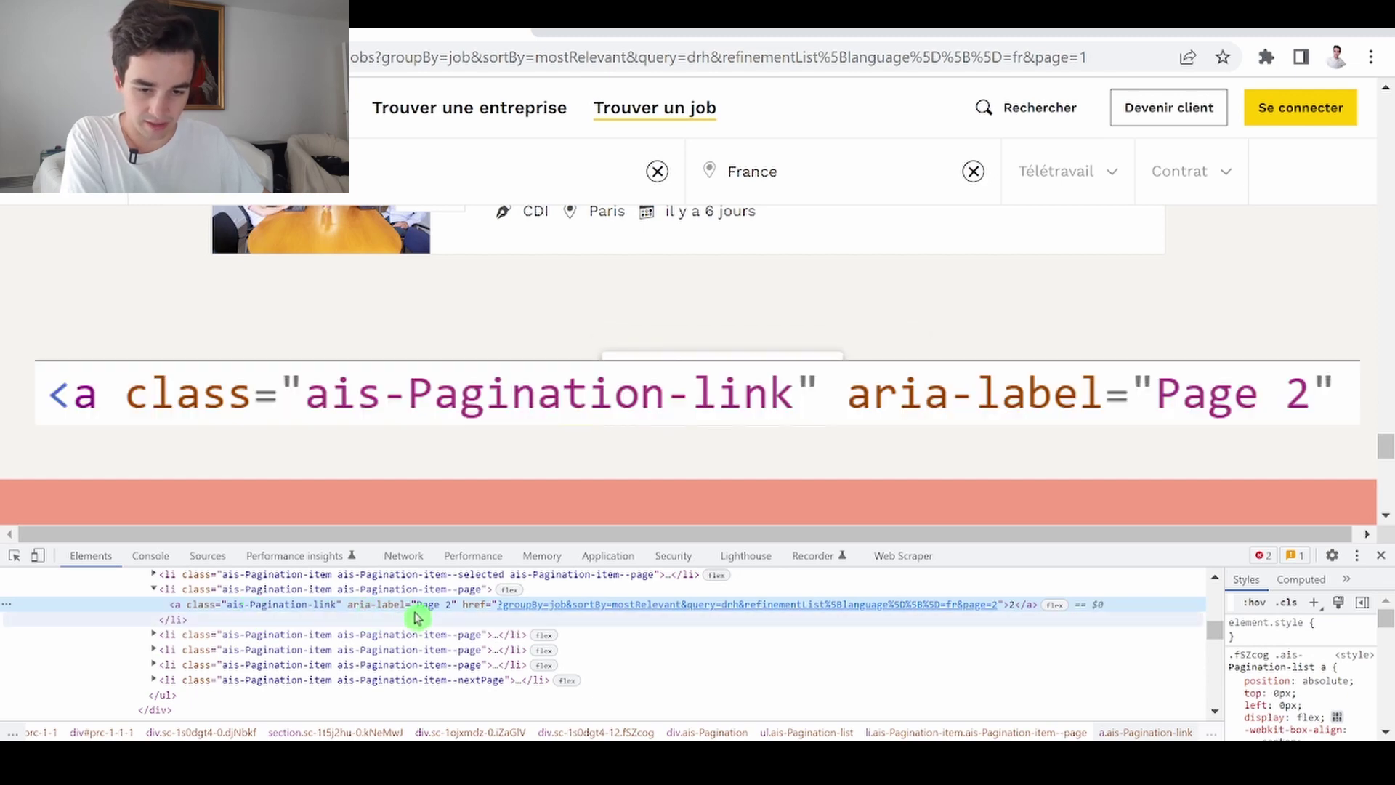
scroll(370, 633, "up", 3)
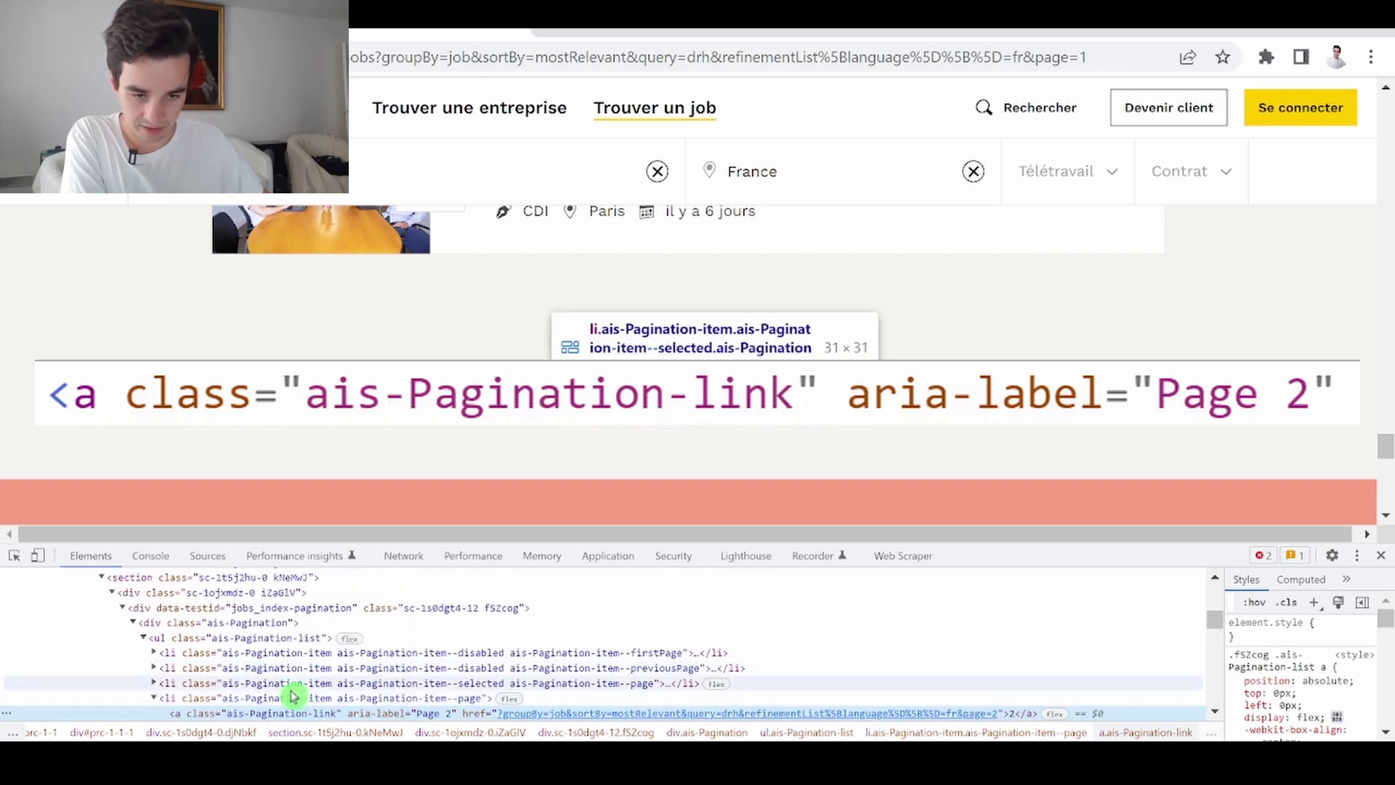
left_click(293, 686)
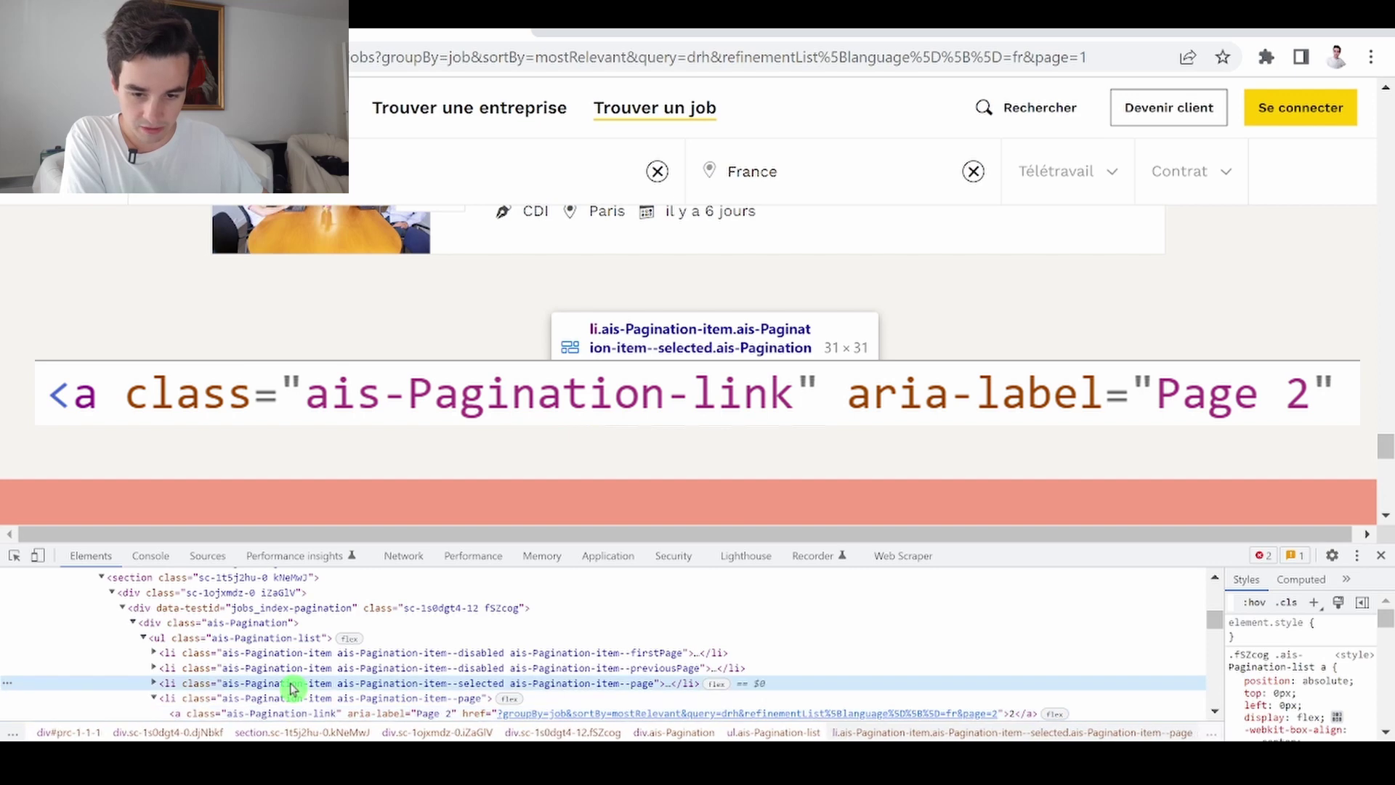
left_click(154, 683)
scroll(314, 674, "down", 3)
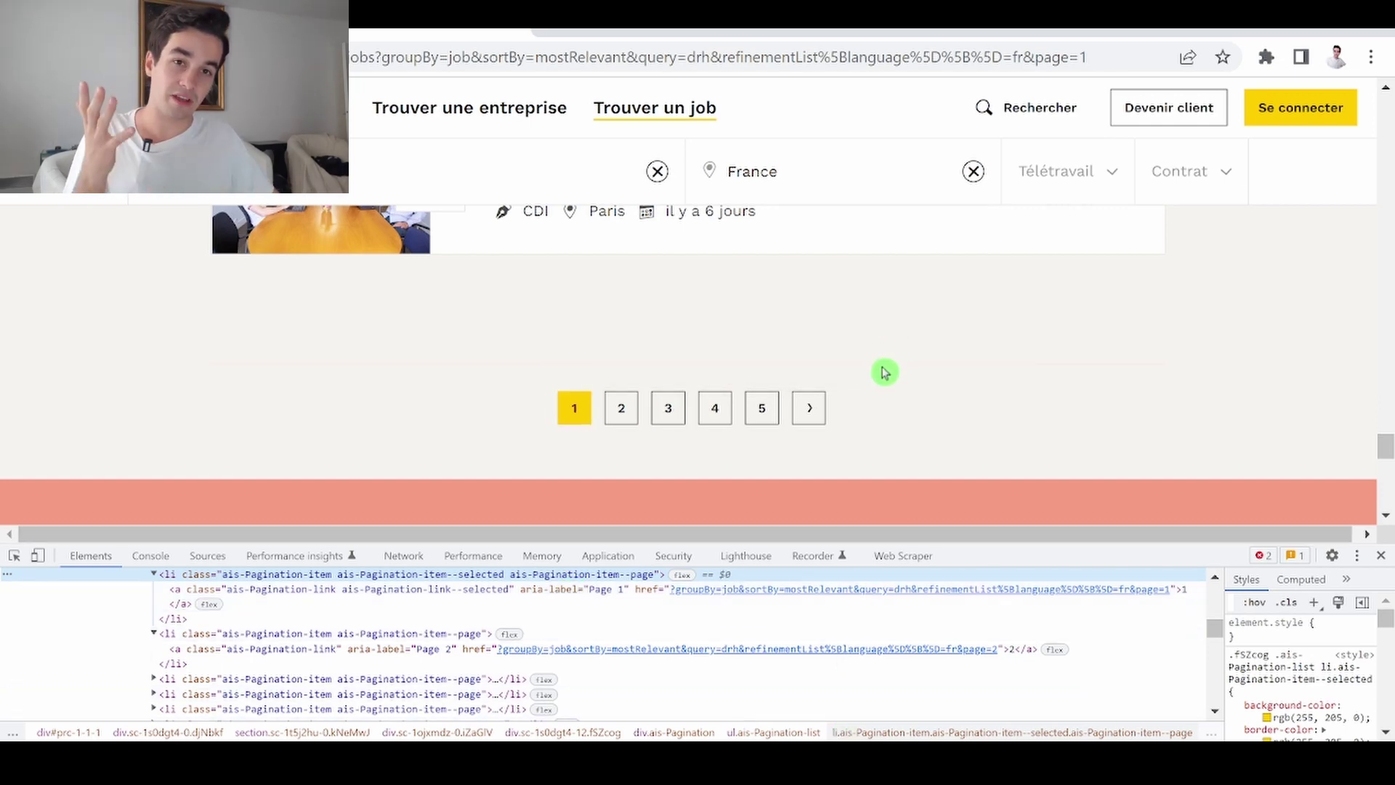
Copy the Condition 1 XPath for the selected "Page 1" link from the Word notes into an XPath Helper query.
left_click(1265, 64)
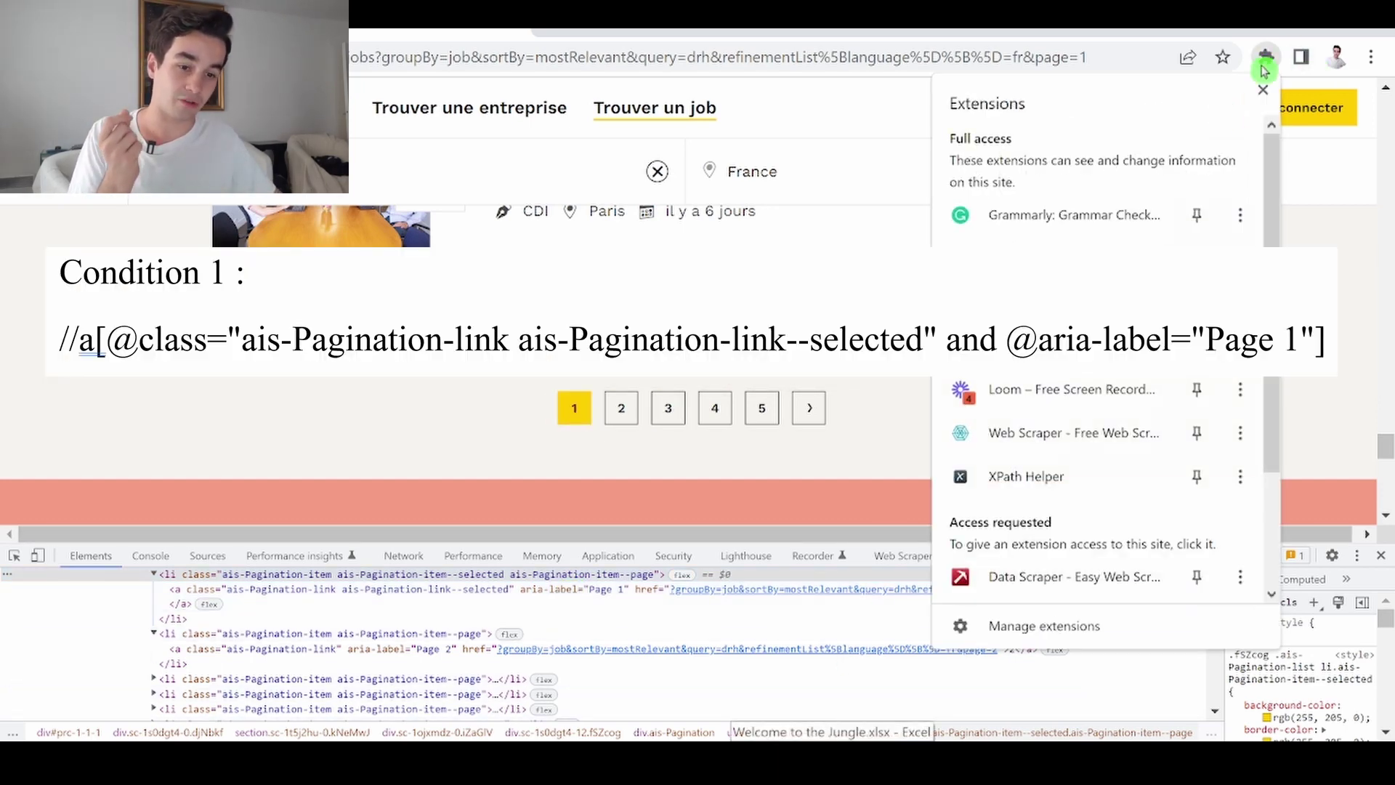
left_click(1021, 476)
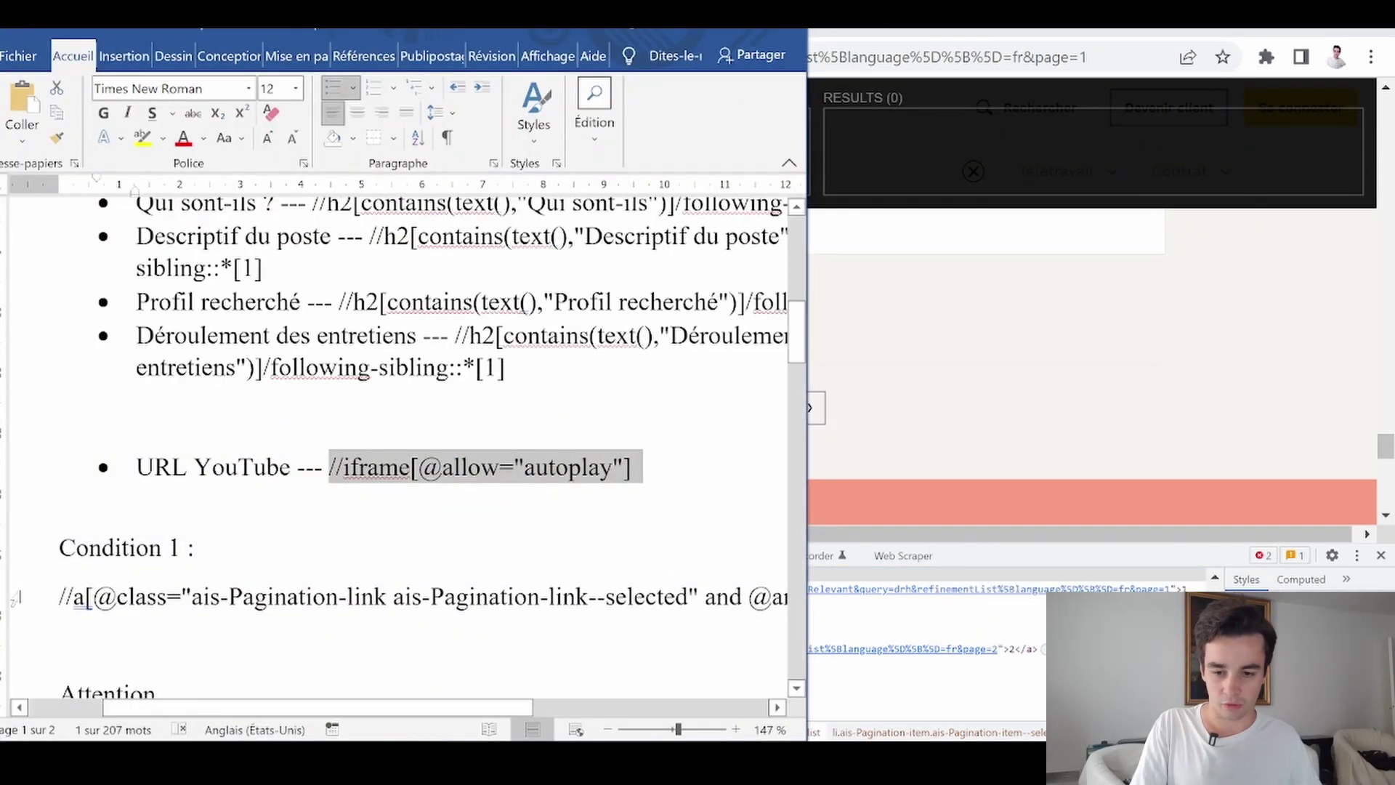
left_click(4, 625)
key("ctrl+c")
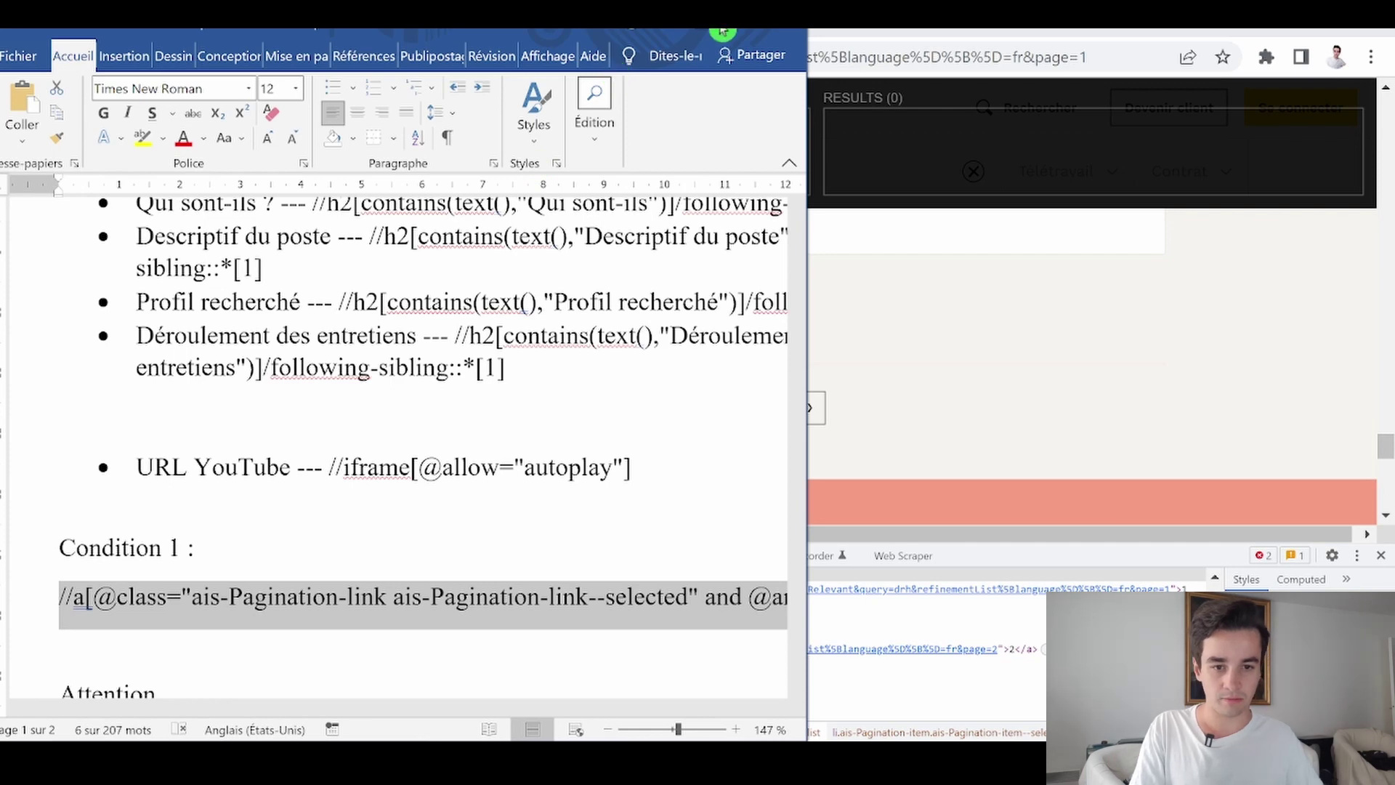
key("alt+Tab")
key("ctrl+v")
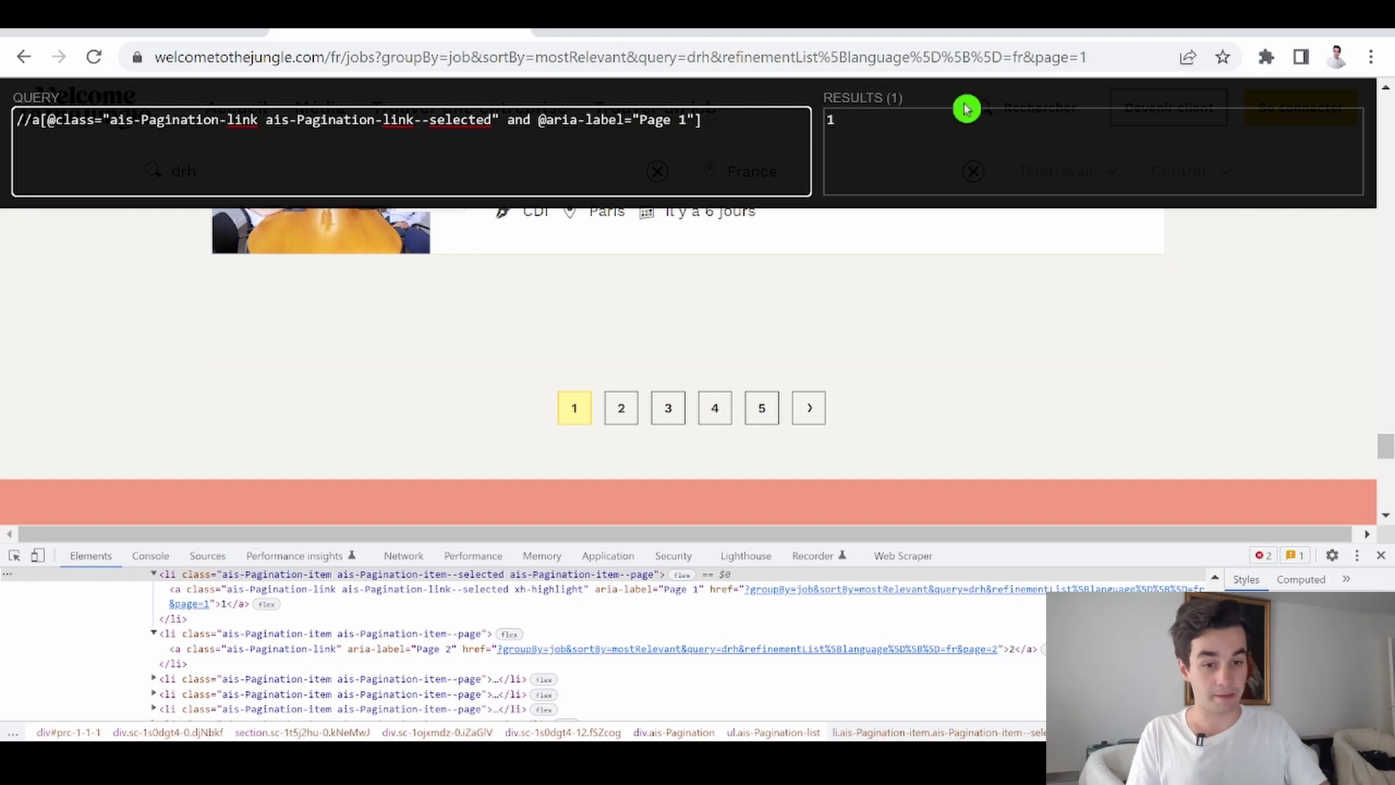
Open results page 2 and test the XPath query with its aria-label set to "Page 2".
left_click(621, 409)
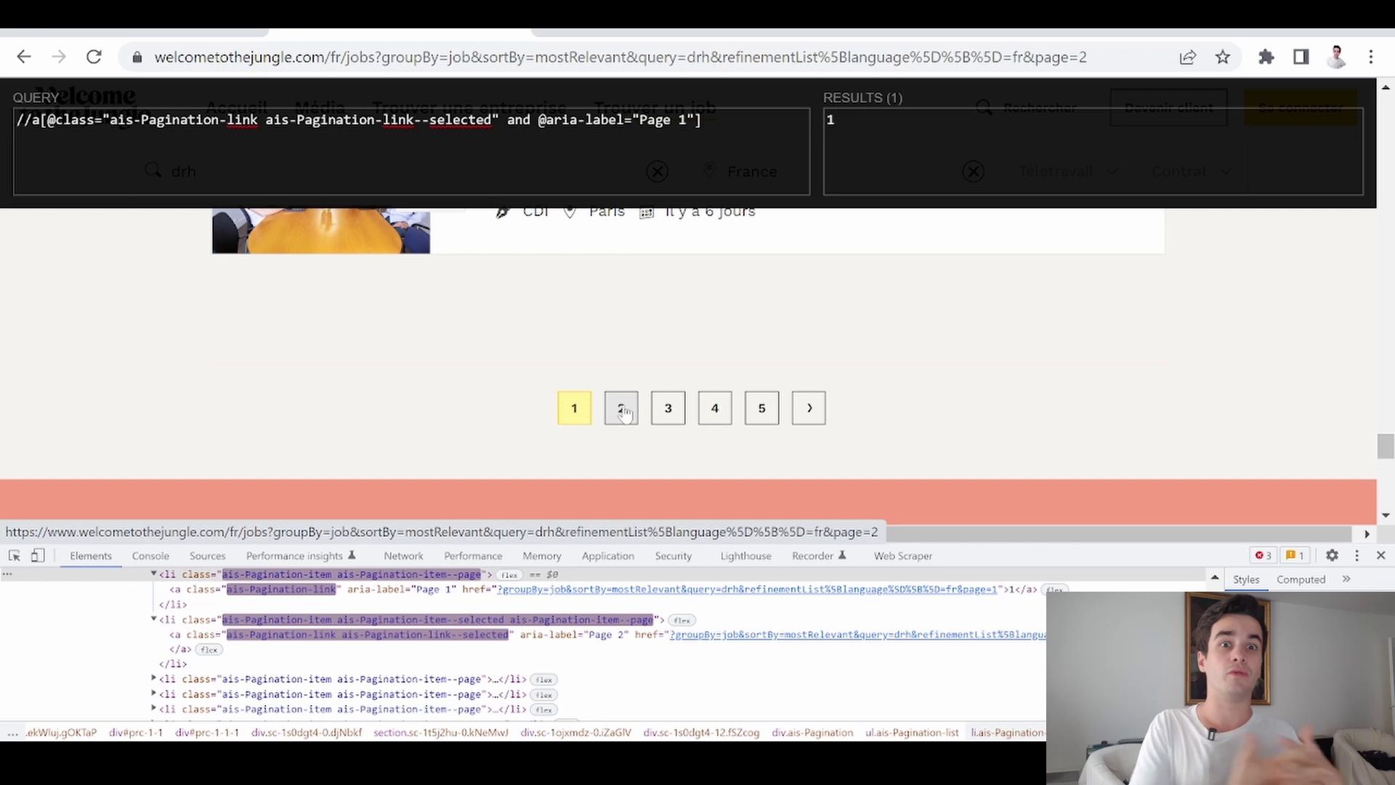
left_click(702, 120)
left_click_drag(1388, 102, 1386, 508)
scroll(918, 289, "up", 8)
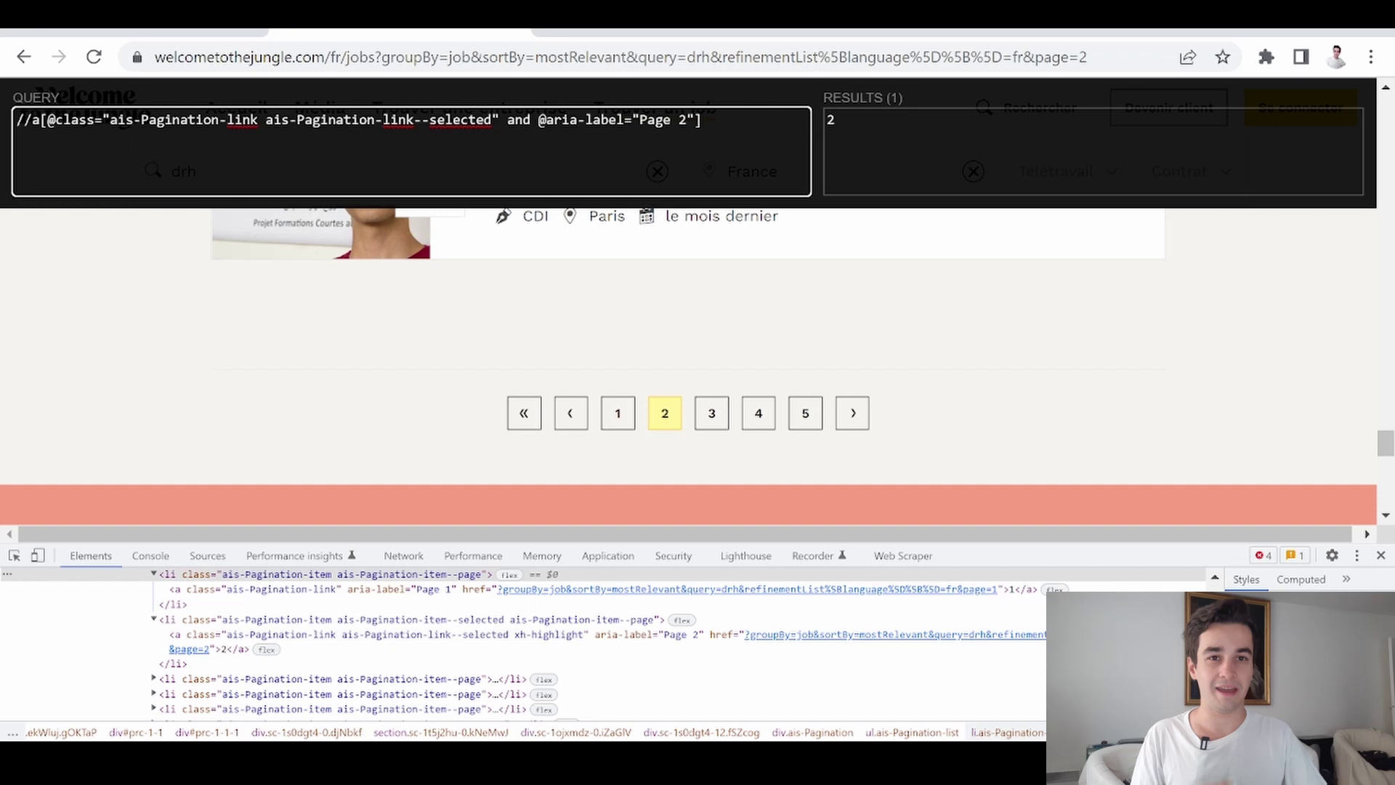
Open results page 3 and test the XPath query with its aria-label set to "Page 1".
left_click(713, 422)
scroll(711, 386, "up", 1)
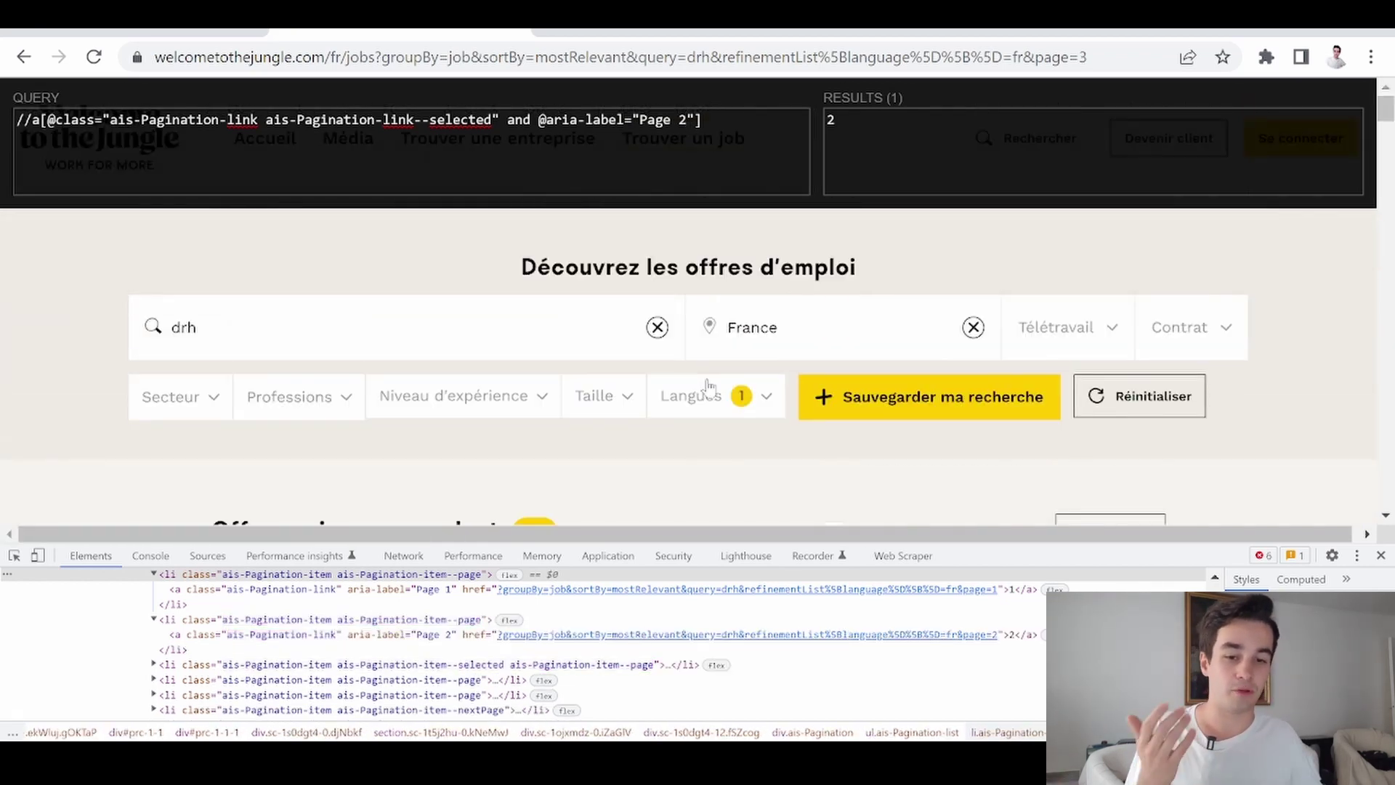
left_click(705, 119)
left_click_drag(1390, 122, 1377, 569)
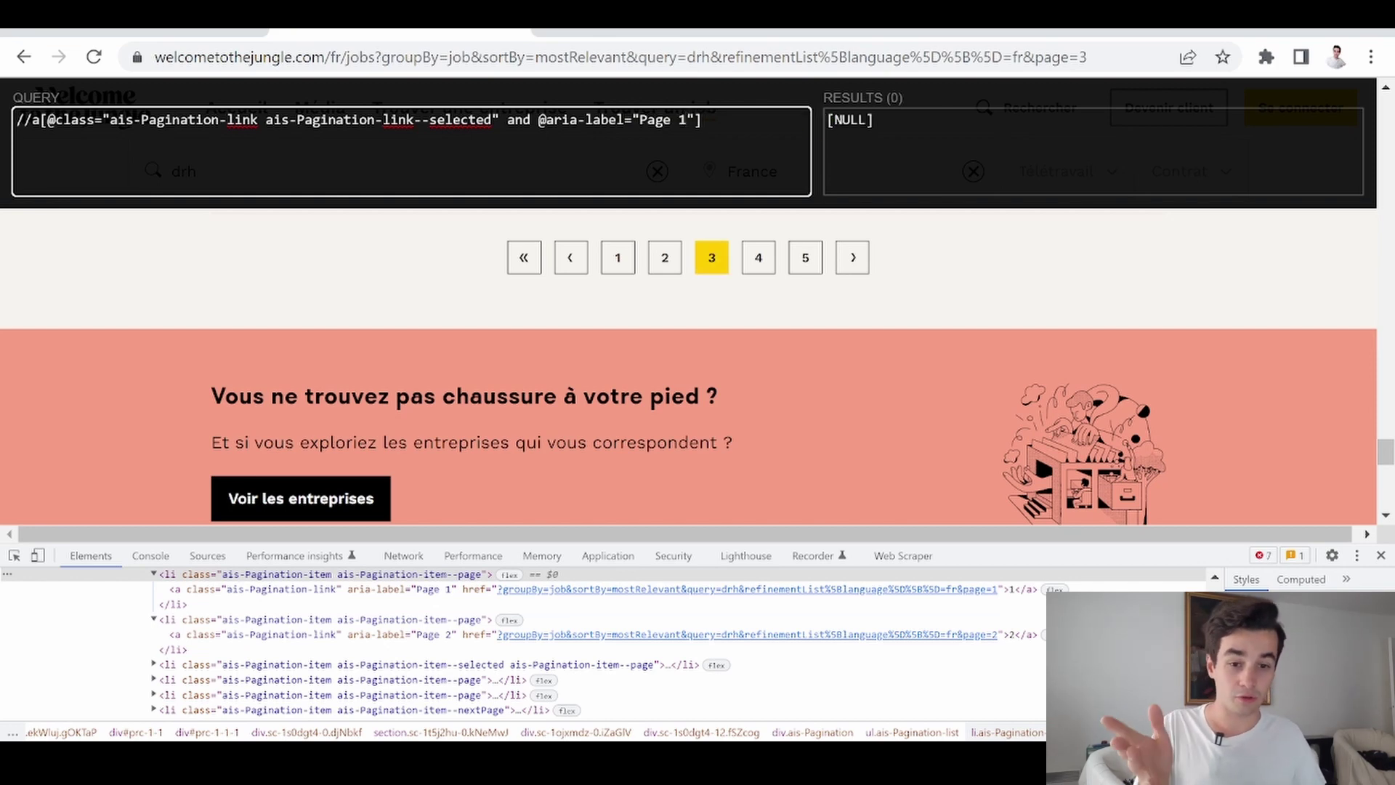
In Octoparse, make the first branch execute if the current page contains a specific element, with the copied "Page 1" query as matching XPath, and apply.
left_click_drag(817, 120, 3, 54)
key("ctrl+c")
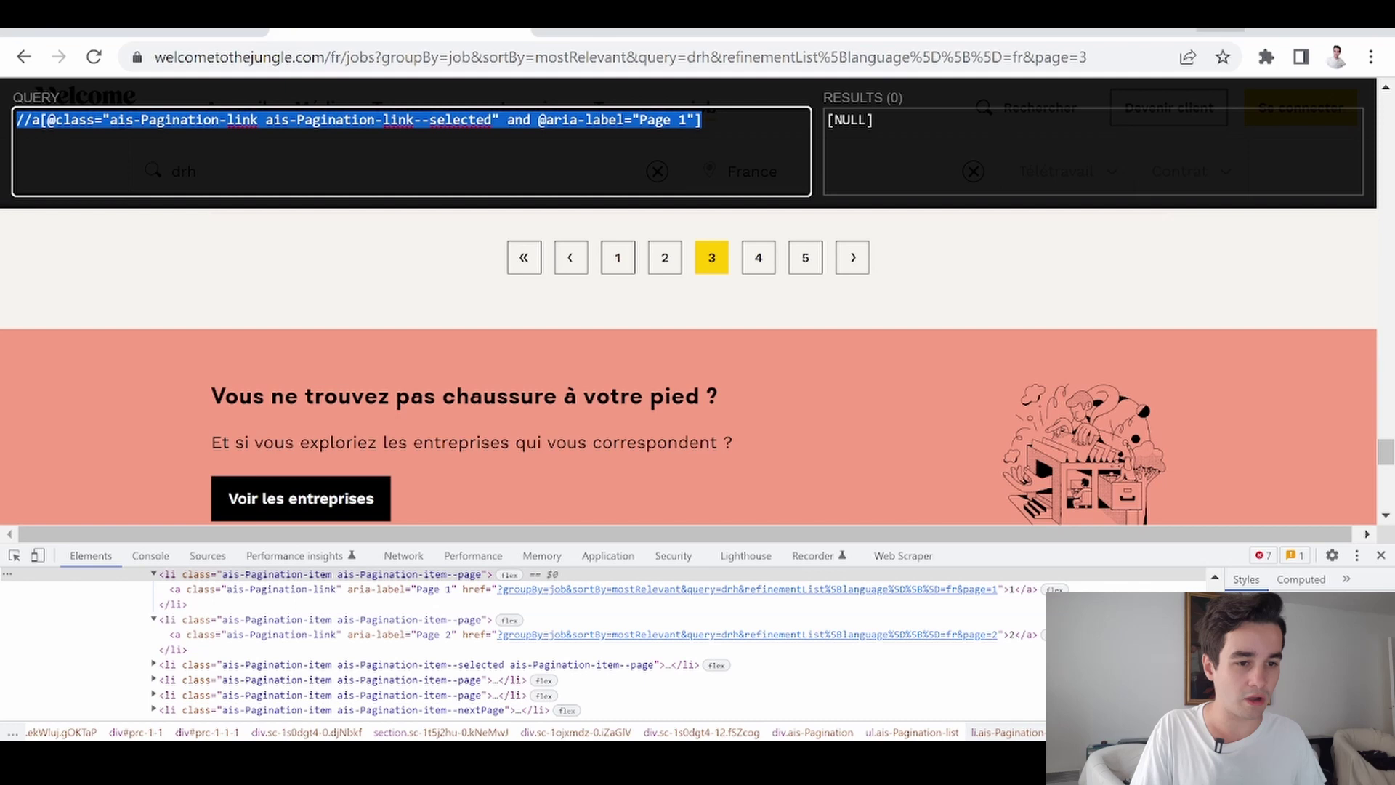
key("alt+Tab")
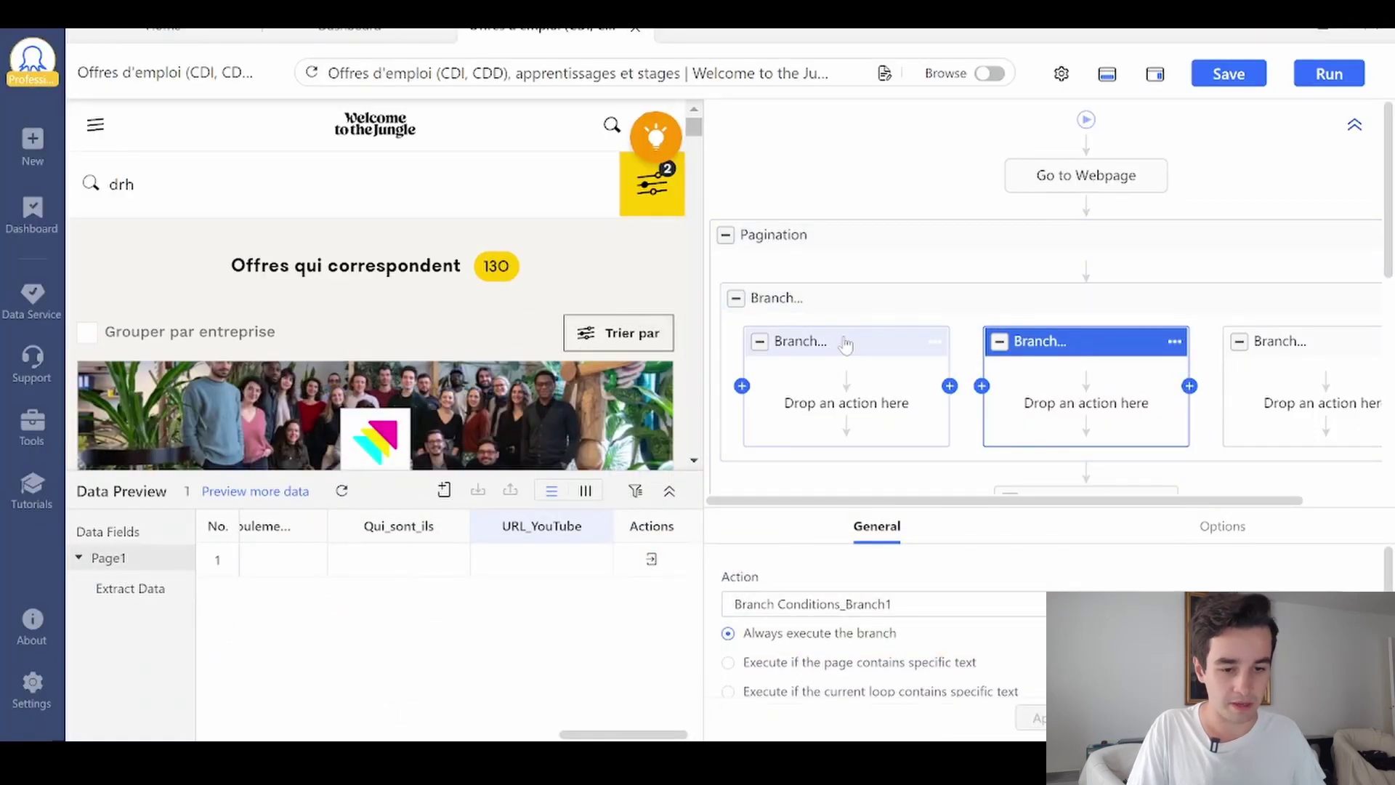
scroll(803, 629, "down", 1)
scroll(803, 629, "up", 1)
scroll(819, 642, "down", 1)
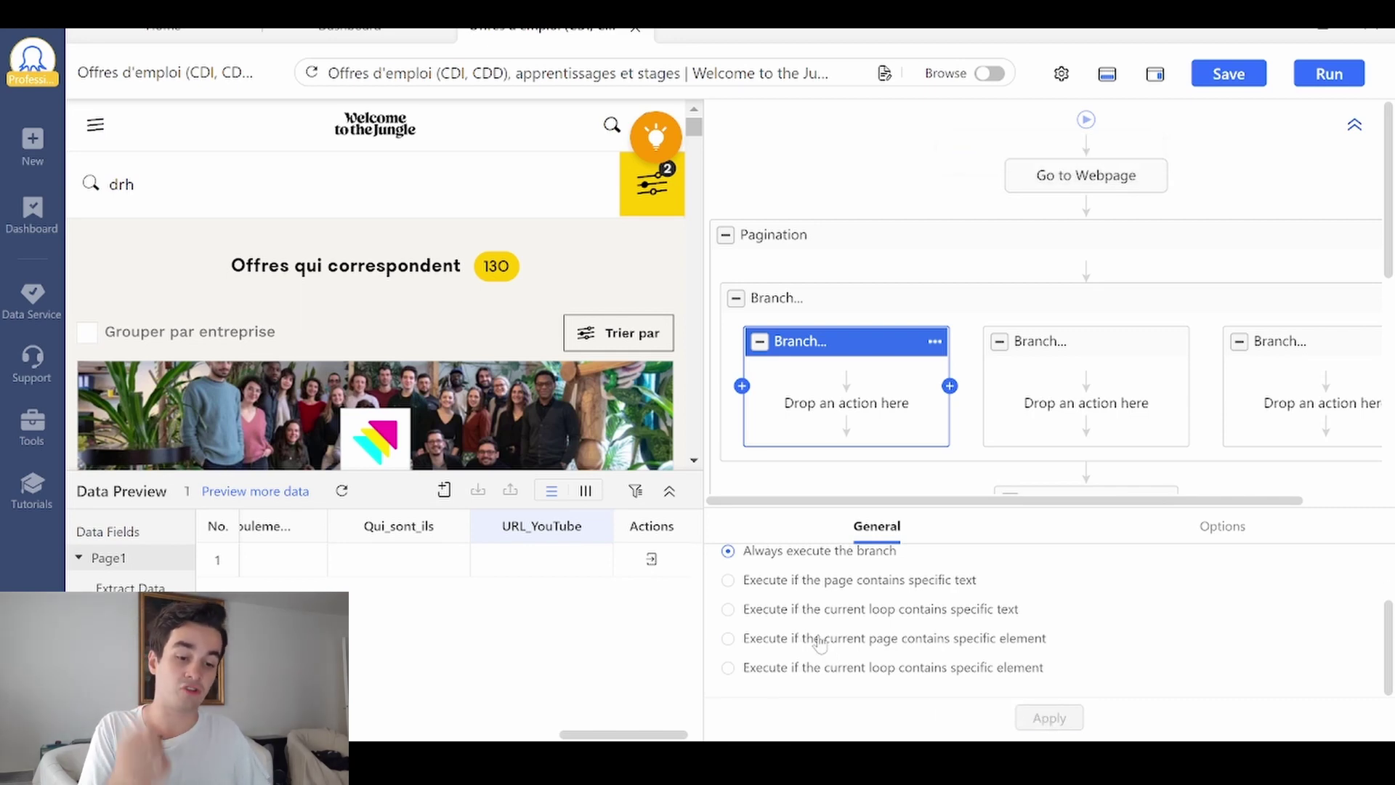
left_click(820, 643)
scroll(820, 642, "down", 1)
left_click(733, 626)
key("ctrl+v")
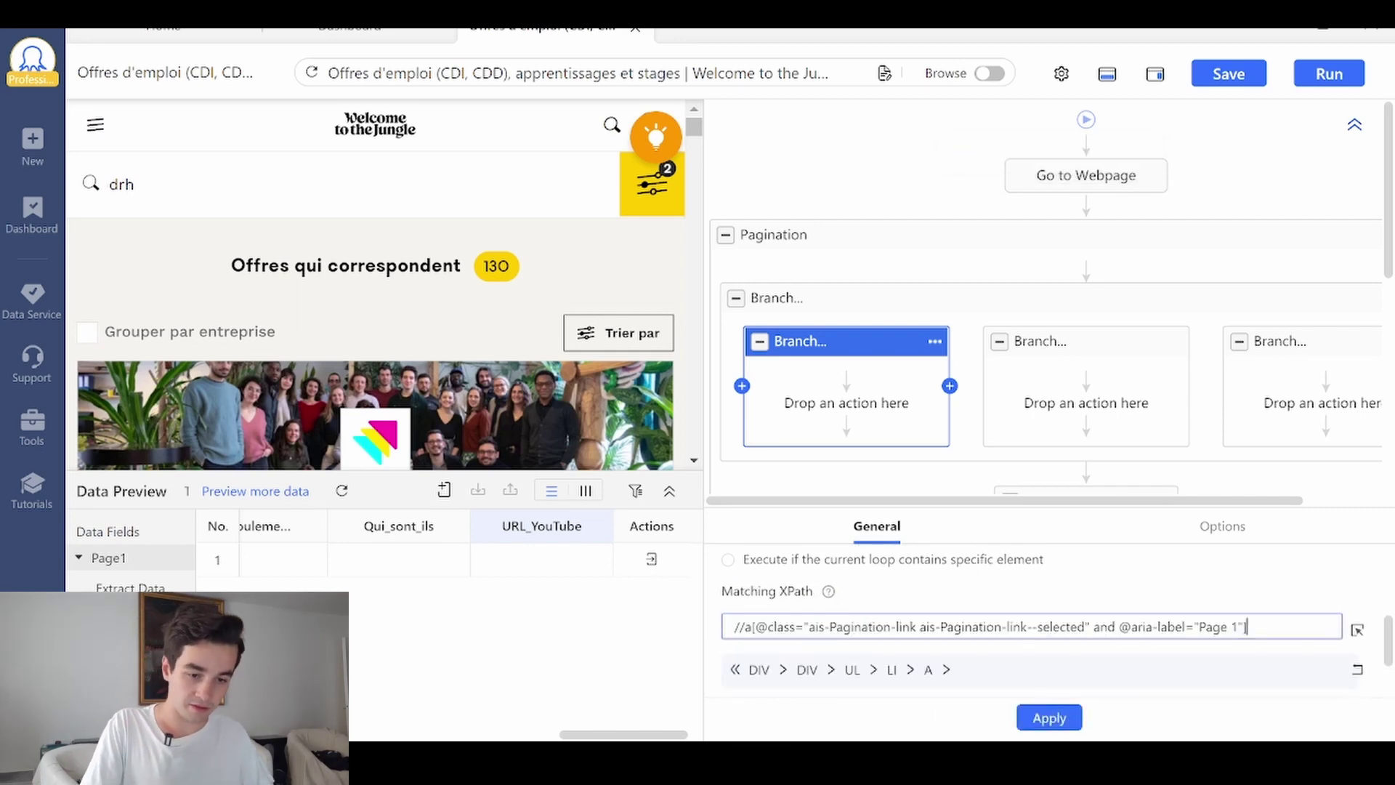
left_click(1050, 718)
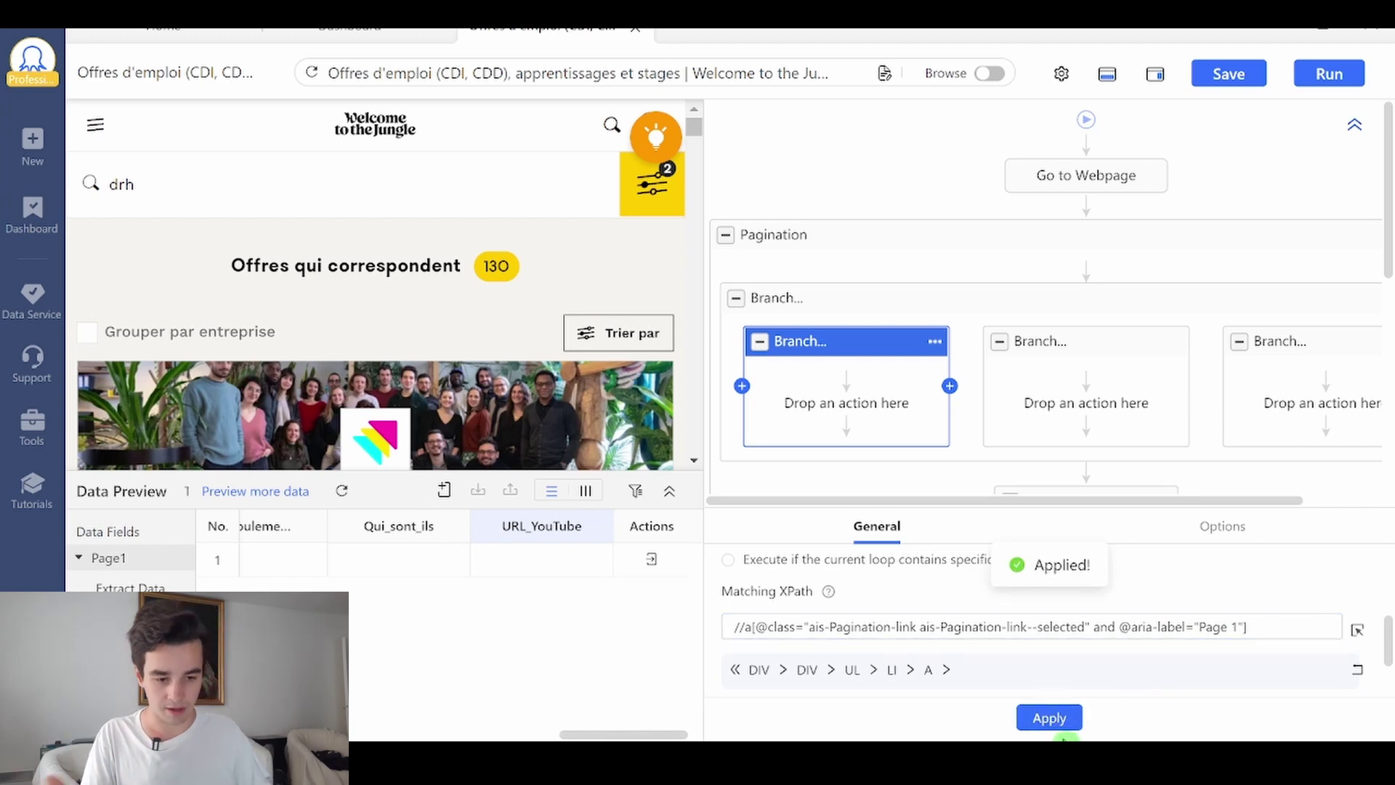
Make the second branch execute if the current page contains a specific element, adapting the copied XPath to aria-label "Page 2", and apply.
left_click(1065, 353)
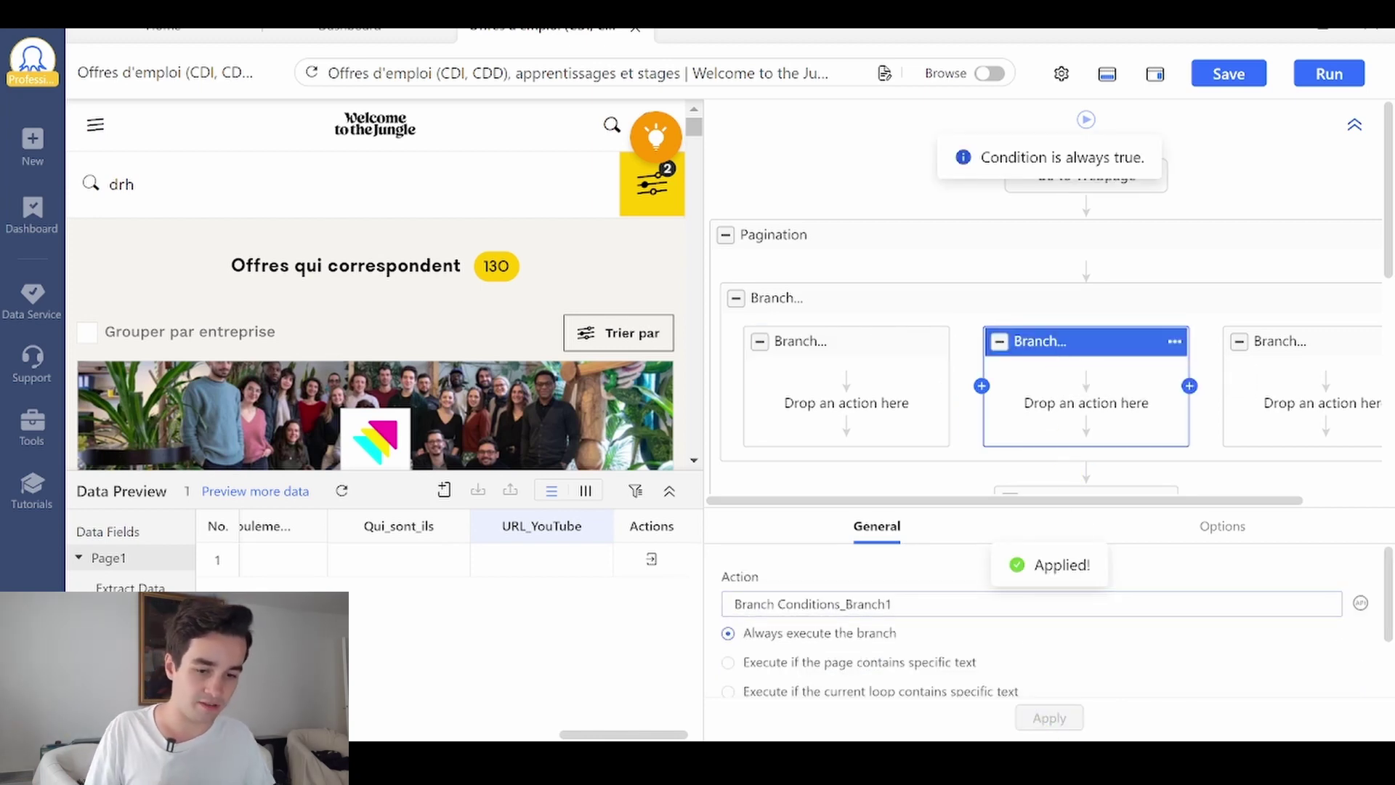
scroll(864, 592, "down", 1)
left_click(868, 638)
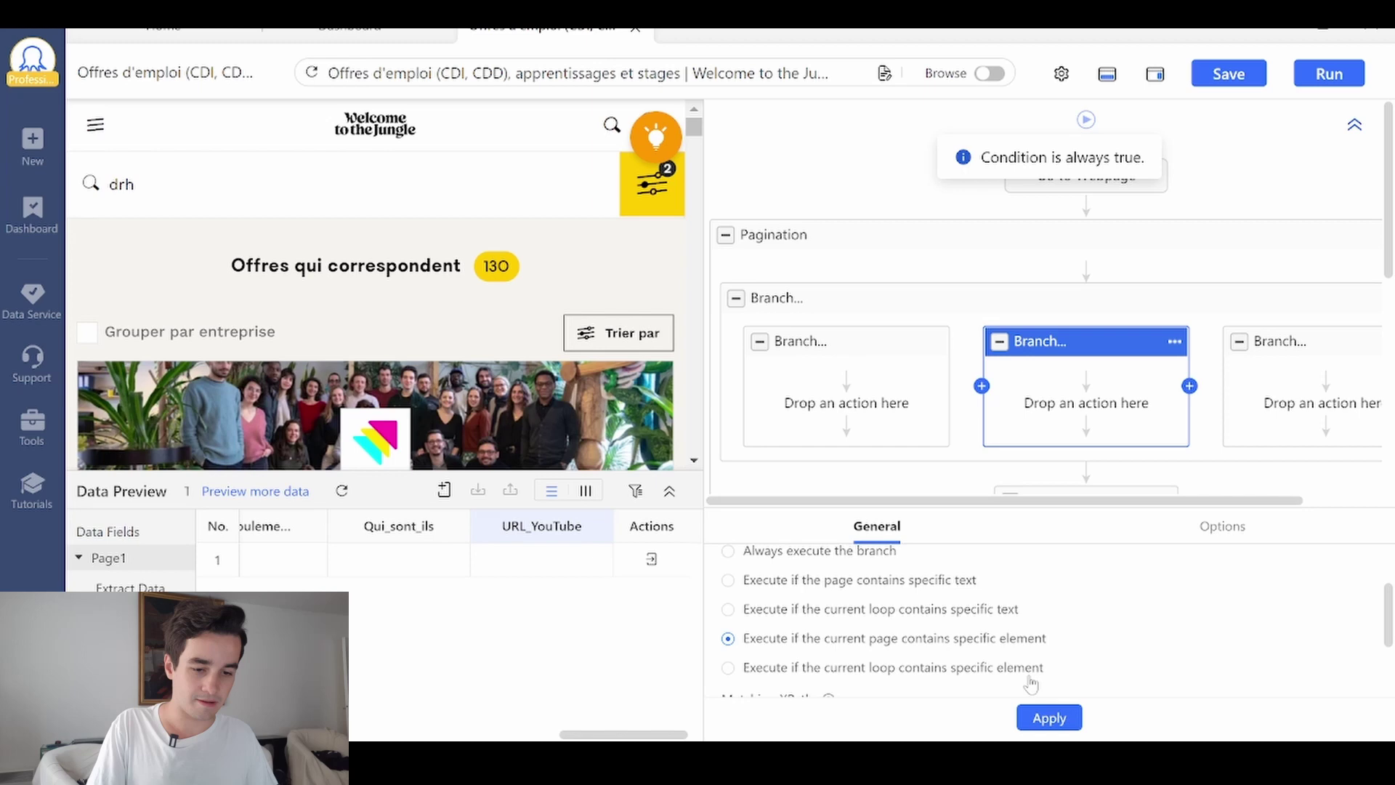
scroll(869, 639, "down", 2)
left_click(1086, 618)
type("//a[@class=\"ais-Pagination-link ais-Pagination-link--selected\" and @aria-label=\"Page 1\"]")
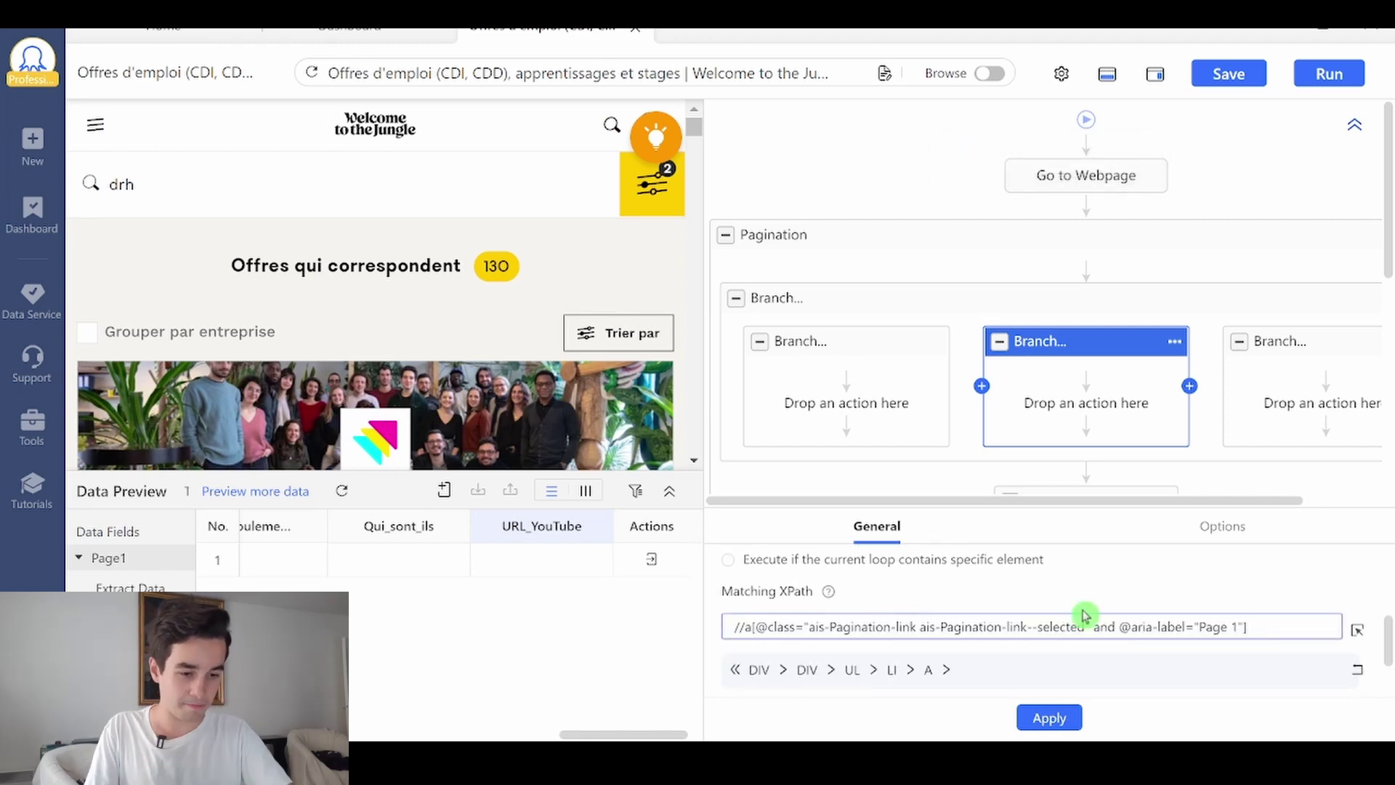
key("BackSpace")
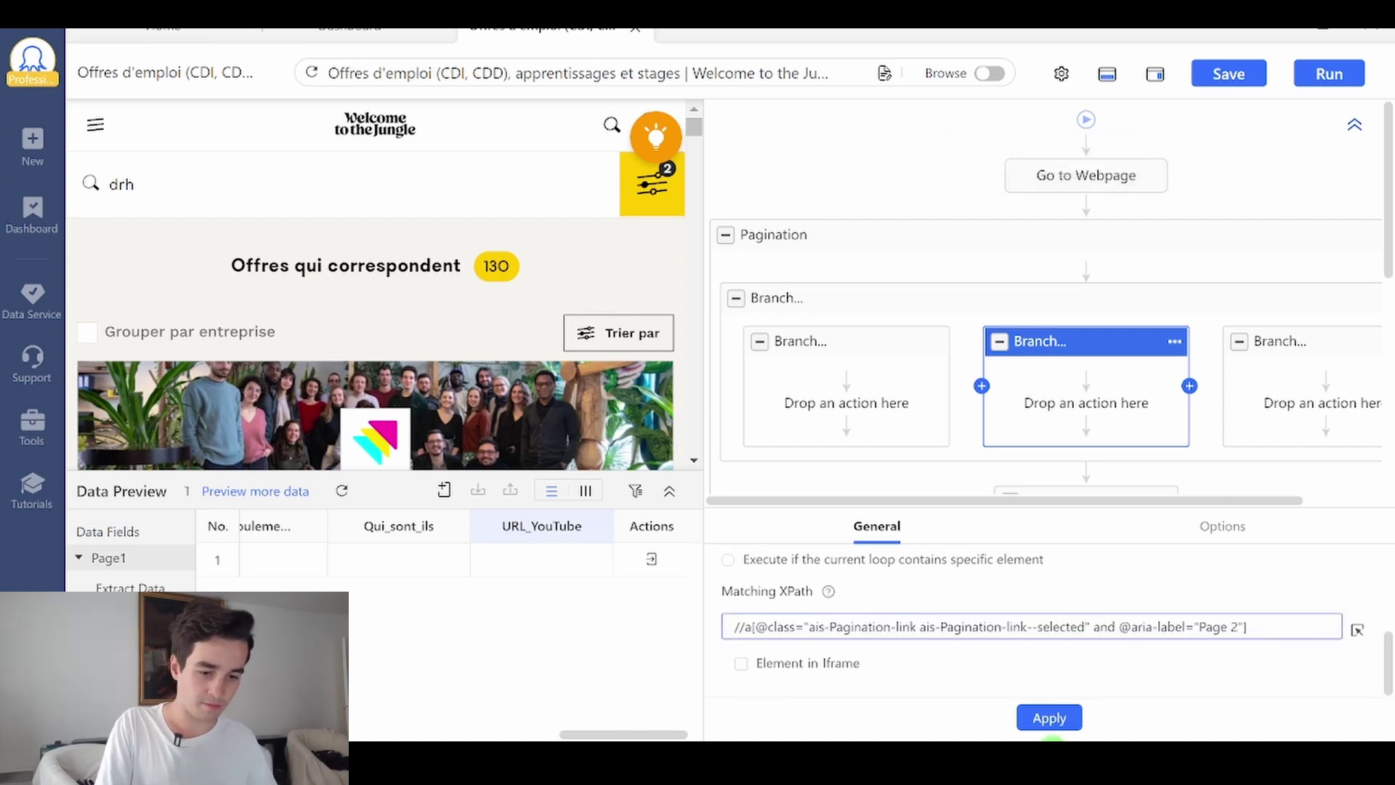
left_click(1051, 717)
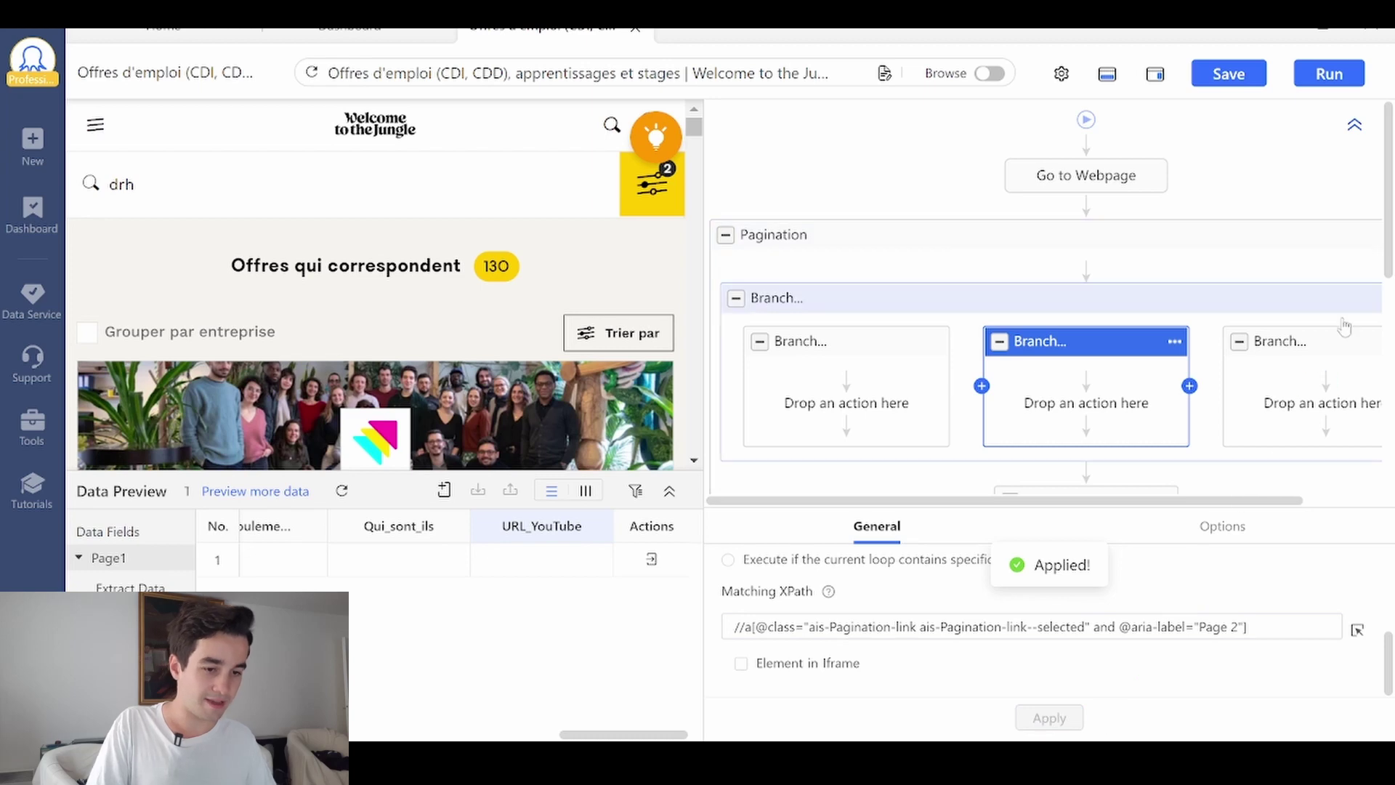
Make the third branch execute if the current page contains a specific element, adapting the copied XPath to aria-label "Page 3", and apply.
left_click(1312, 434)
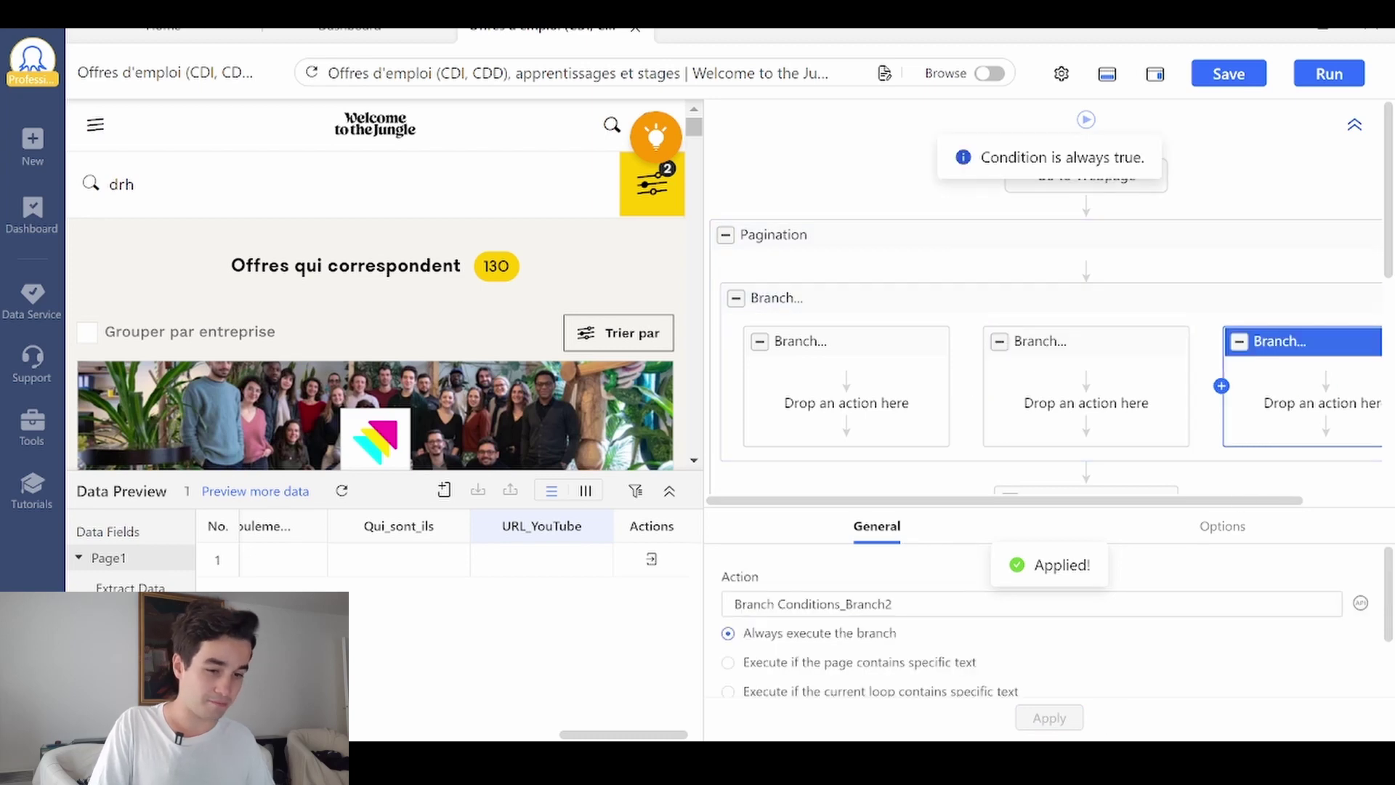
scroll(822, 618, "down", 2)
left_click(828, 639)
scroll(1003, 664, "down", 2)
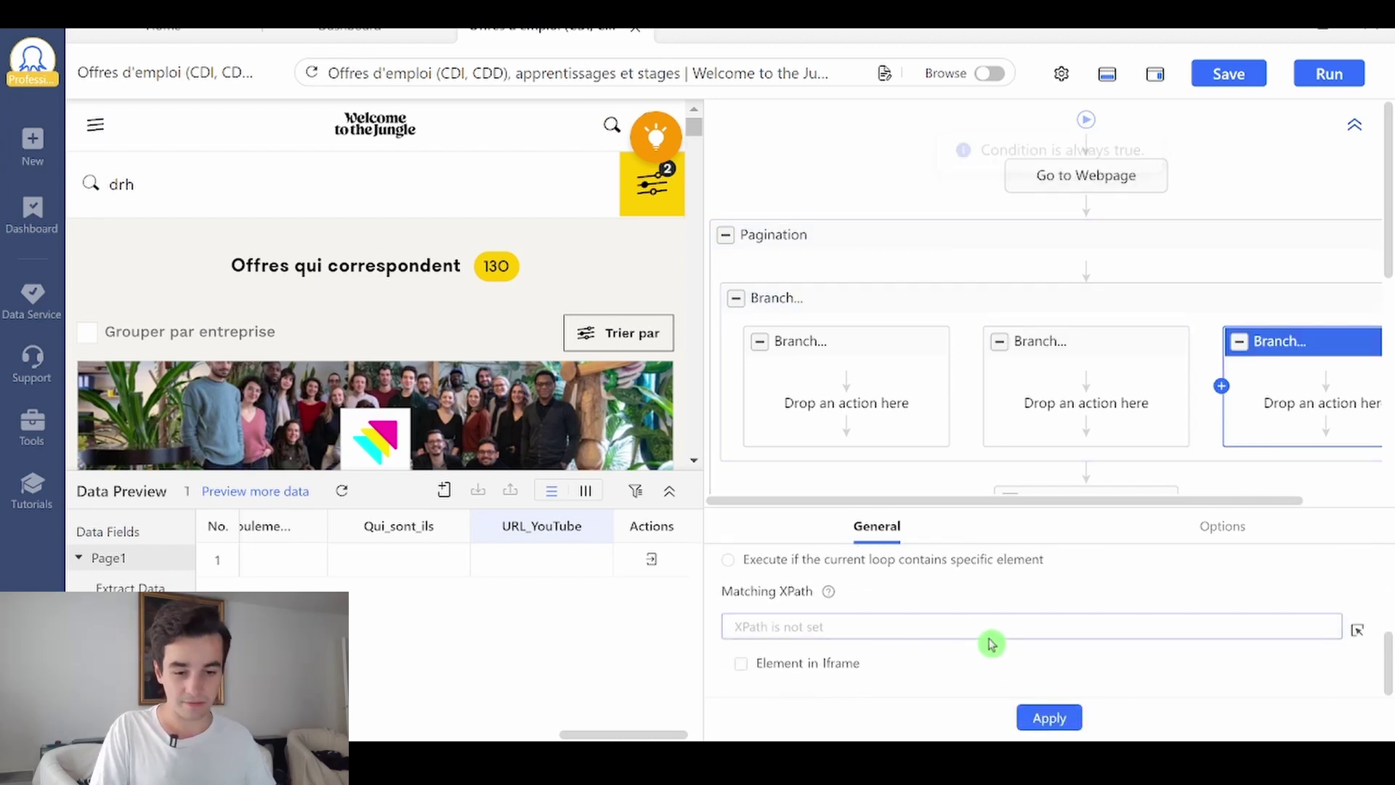
type("//a[@class=\"ais-Pagination-link ais-Pagination-link--selected\" and @aria-label=\"Page 1\"]")
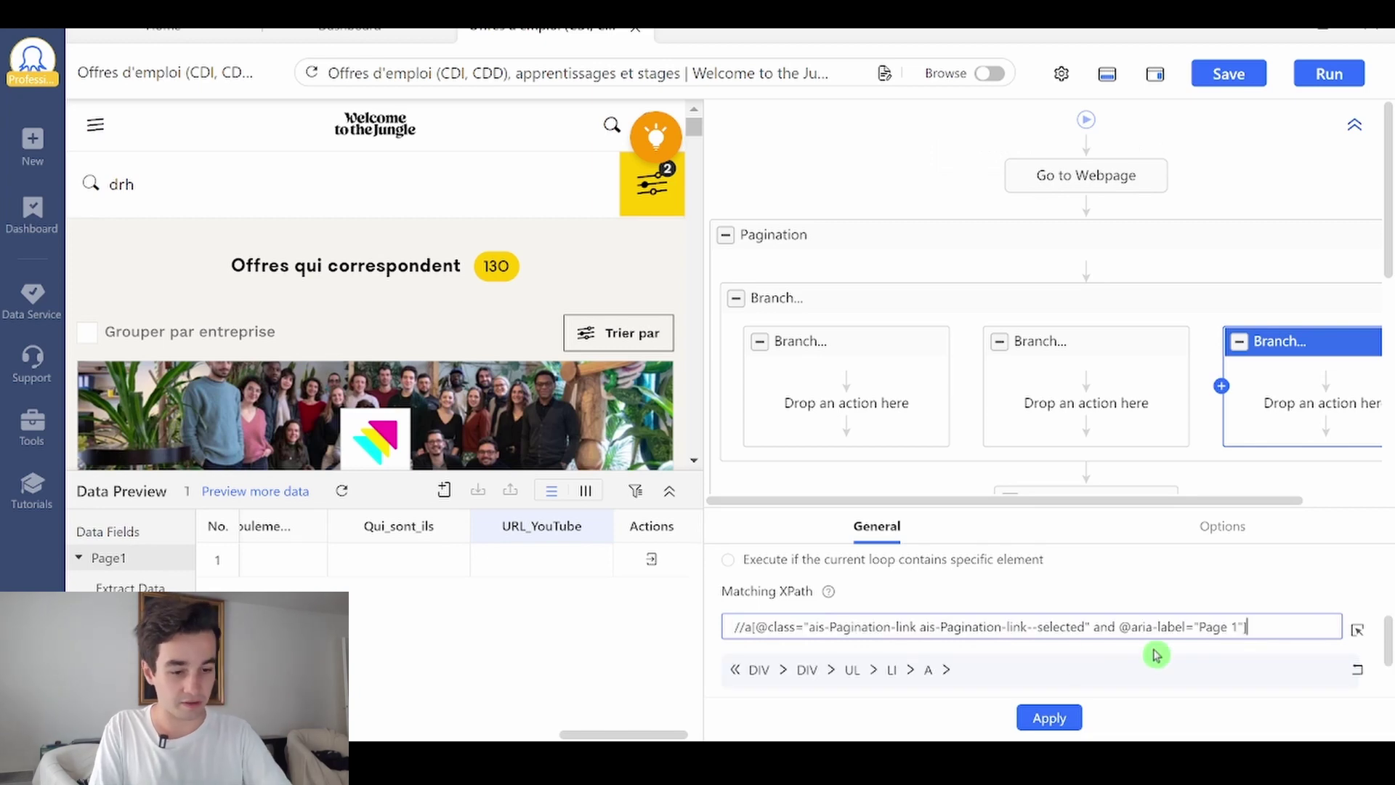
key("BackSpace")
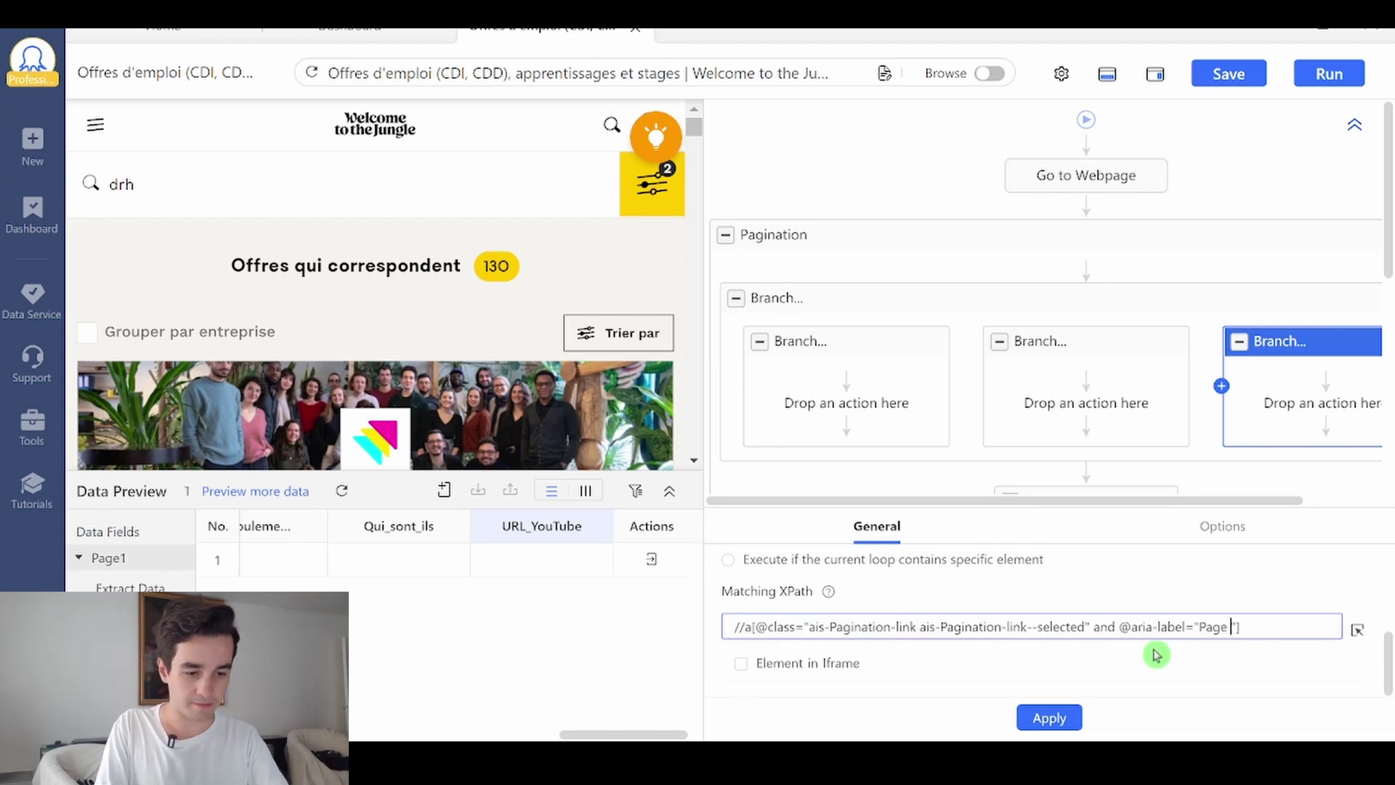
left_click(1032, 717)
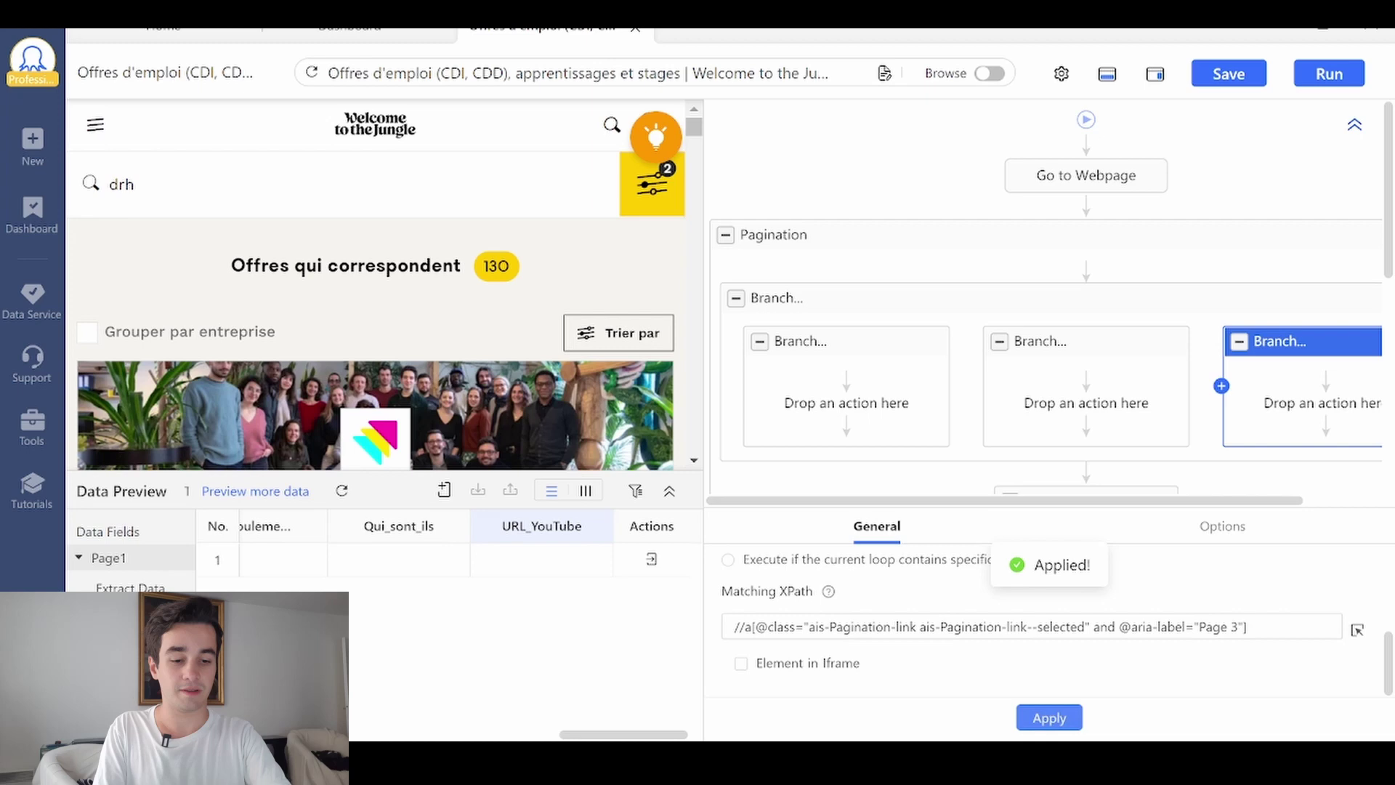
Check the conditions of the first and second branches against the current page.
scroll(961, 447, "down", 3)
scroll(1012, 304, "up", 3)
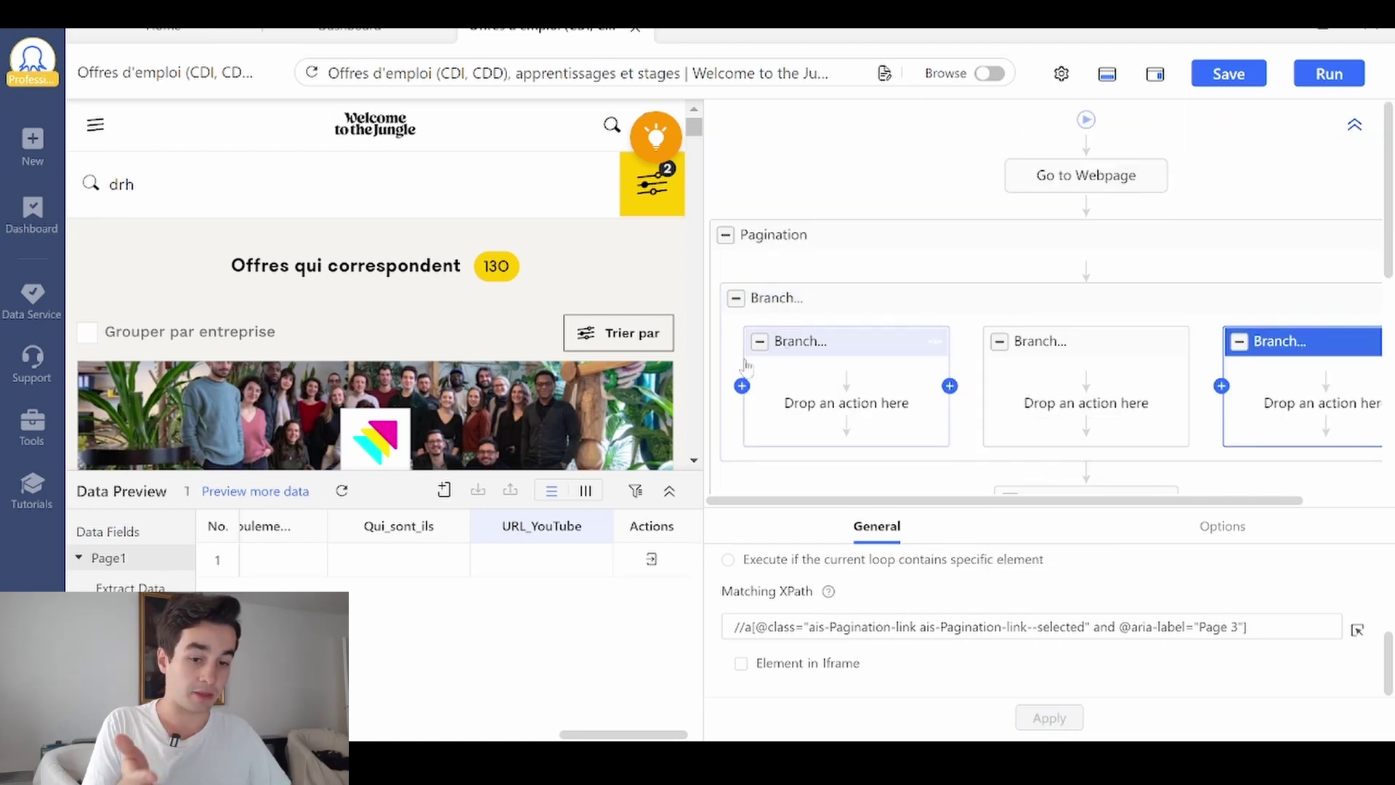
left_click(874, 352)
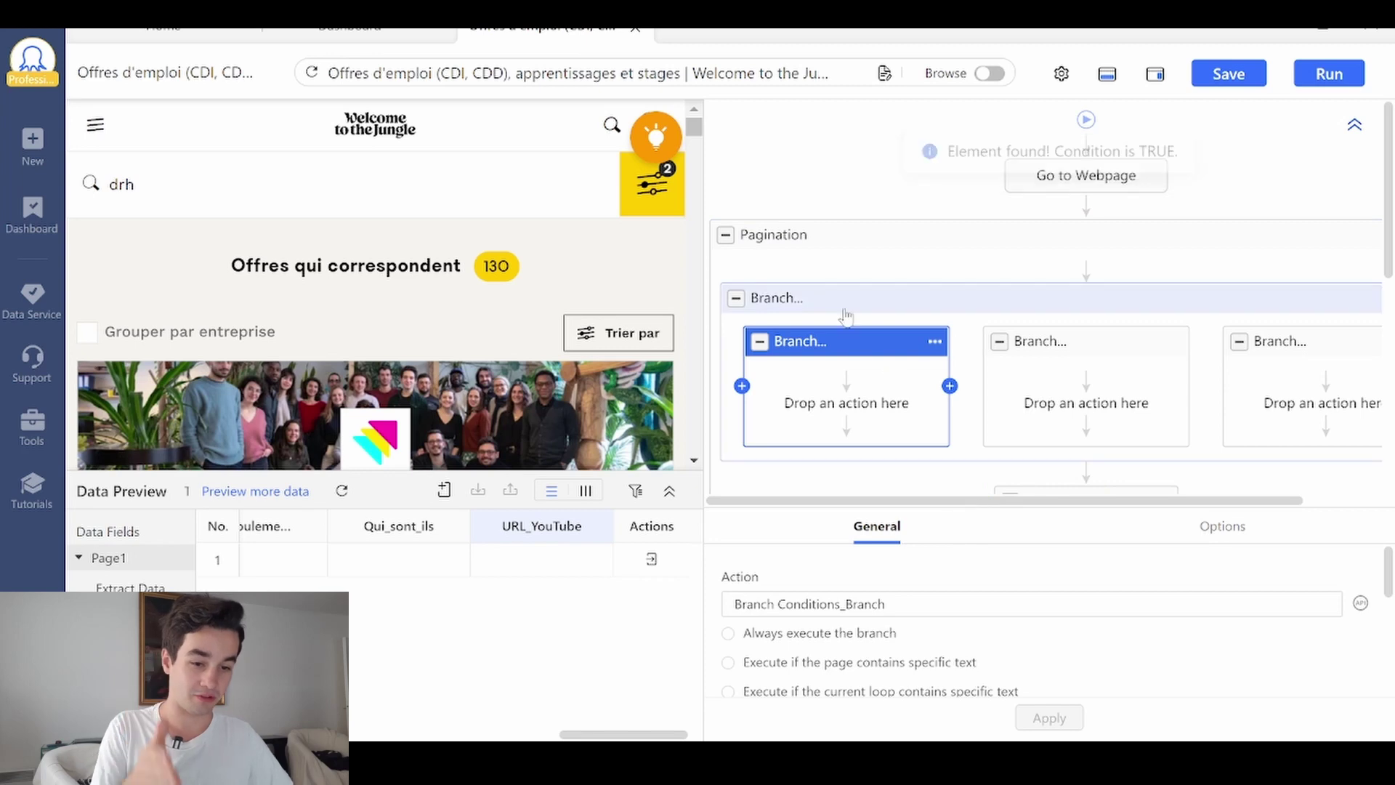
left_click(855, 400)
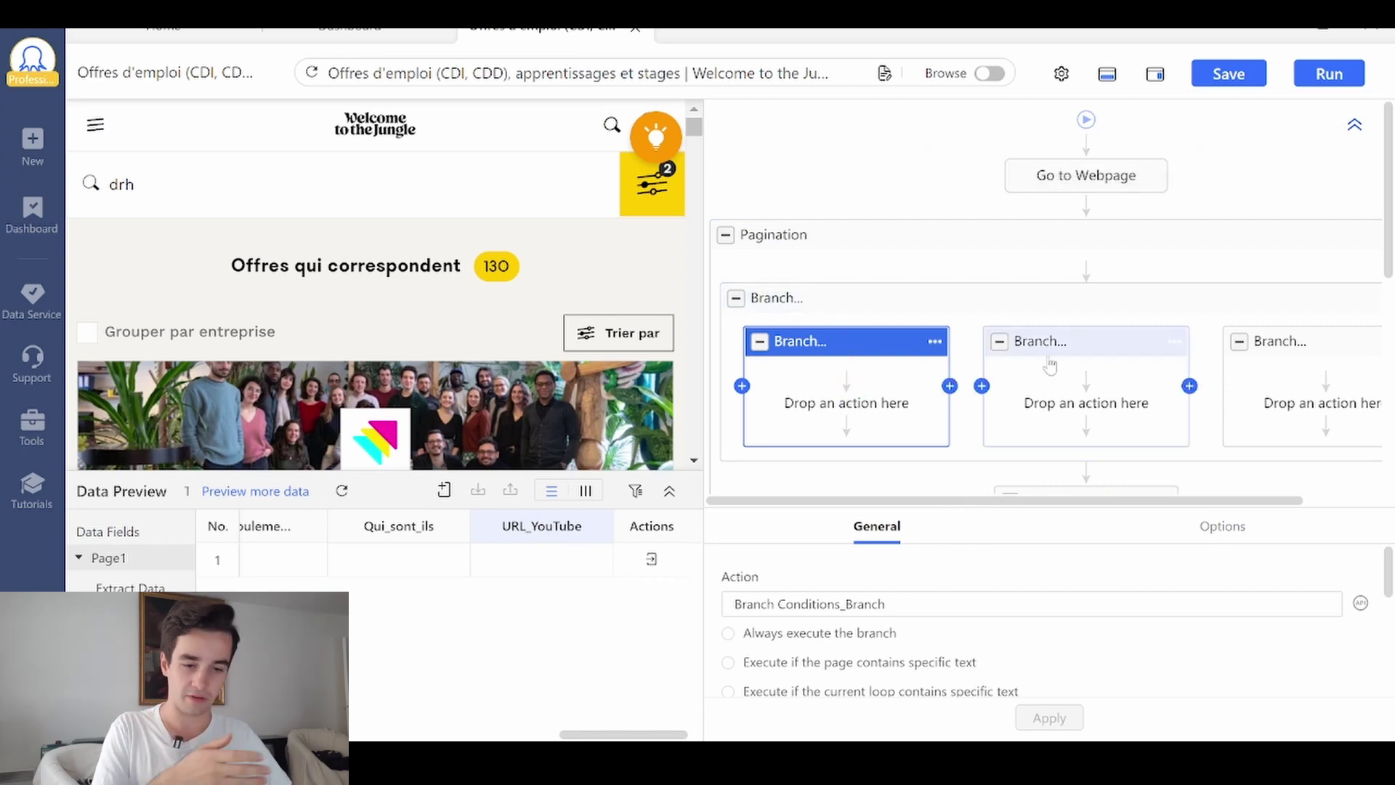
left_click(1083, 393)
left_click(1027, 447)
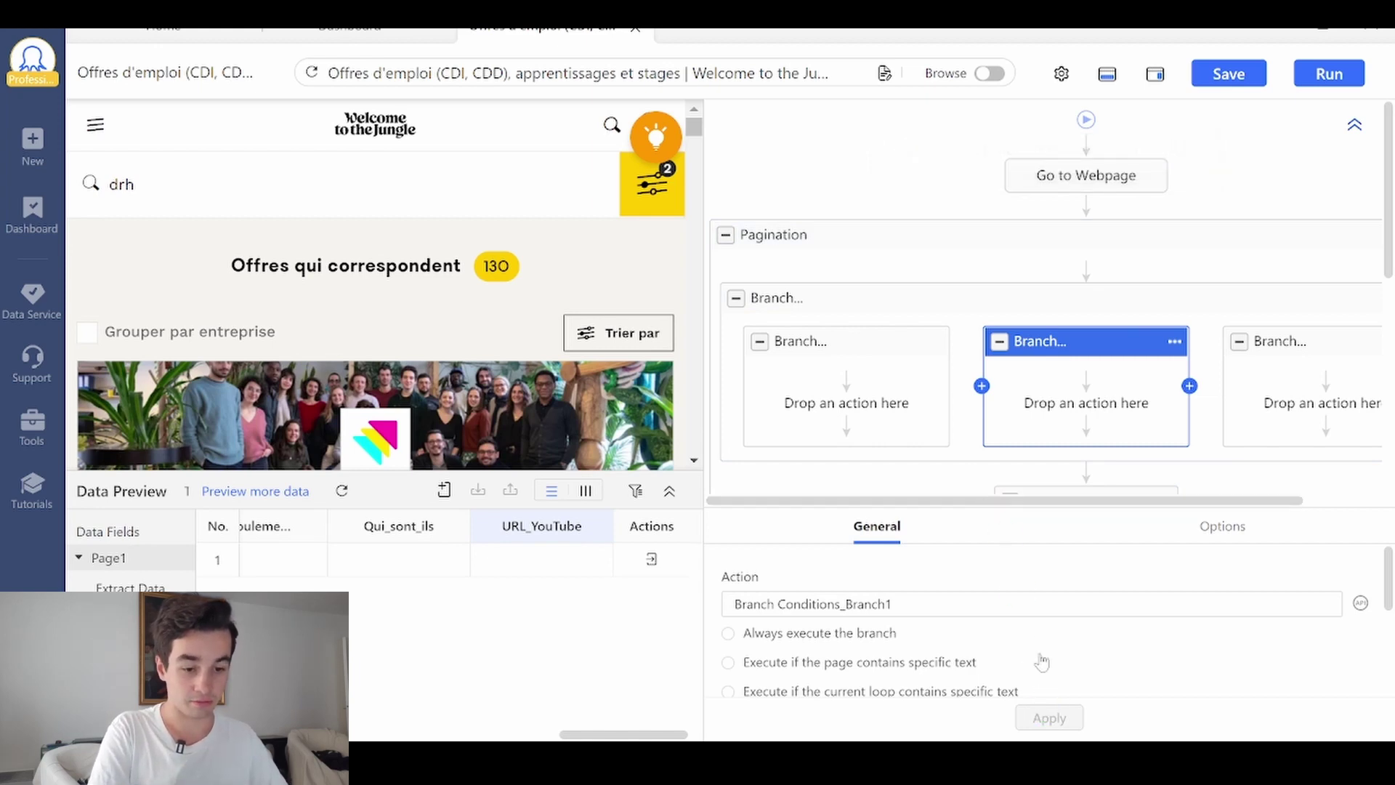
Move the Loop Item with its click, extract and back actions into the first branch.
scroll(1017, 363, "down", 4)
left_click(1056, 225)
left_click_drag(917, 132, 829, 225)
scroll(925, 361, "down", 3)
scroll(926, 360, "up", 3)
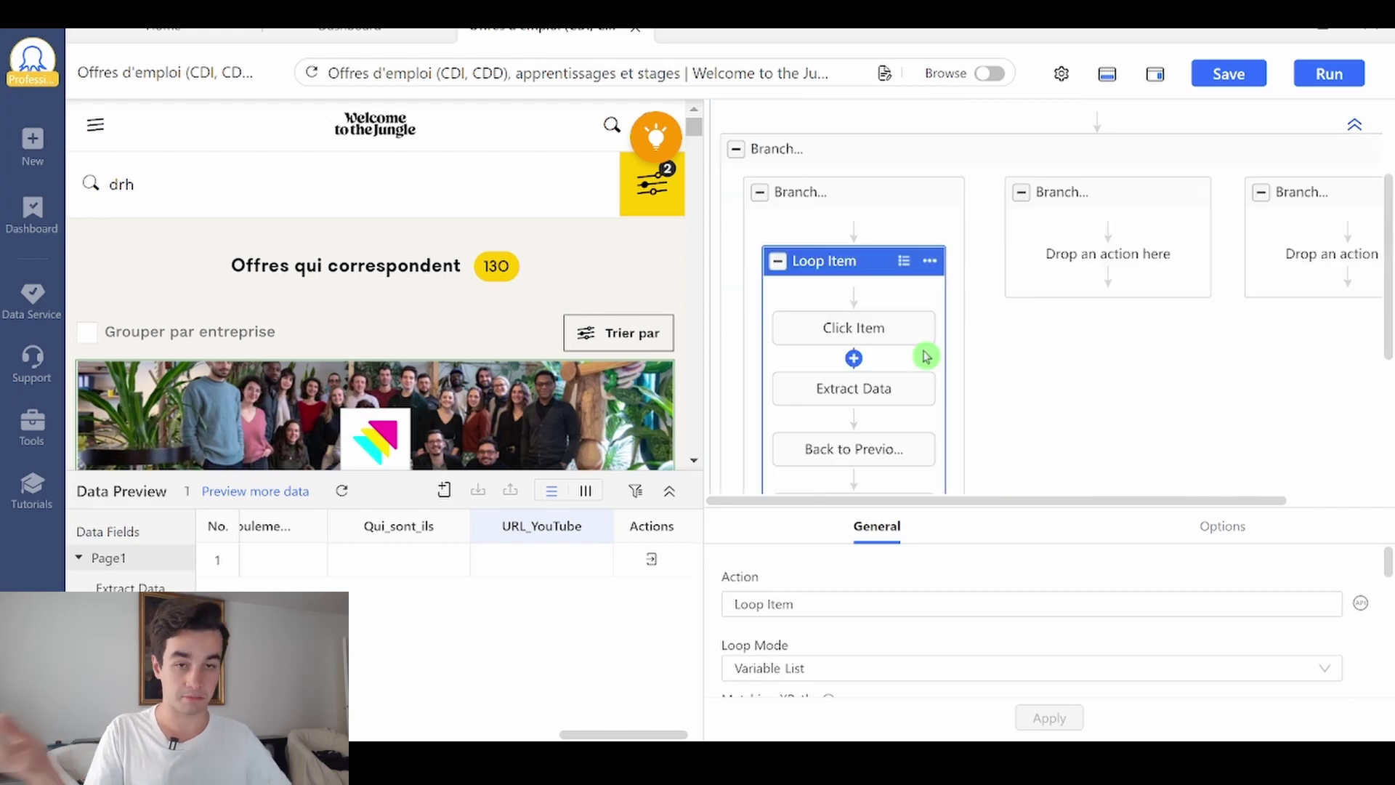
Duplicate the first branch's Loop Item and move the copy into the second branch.
scroll(925, 356, "up", 2)
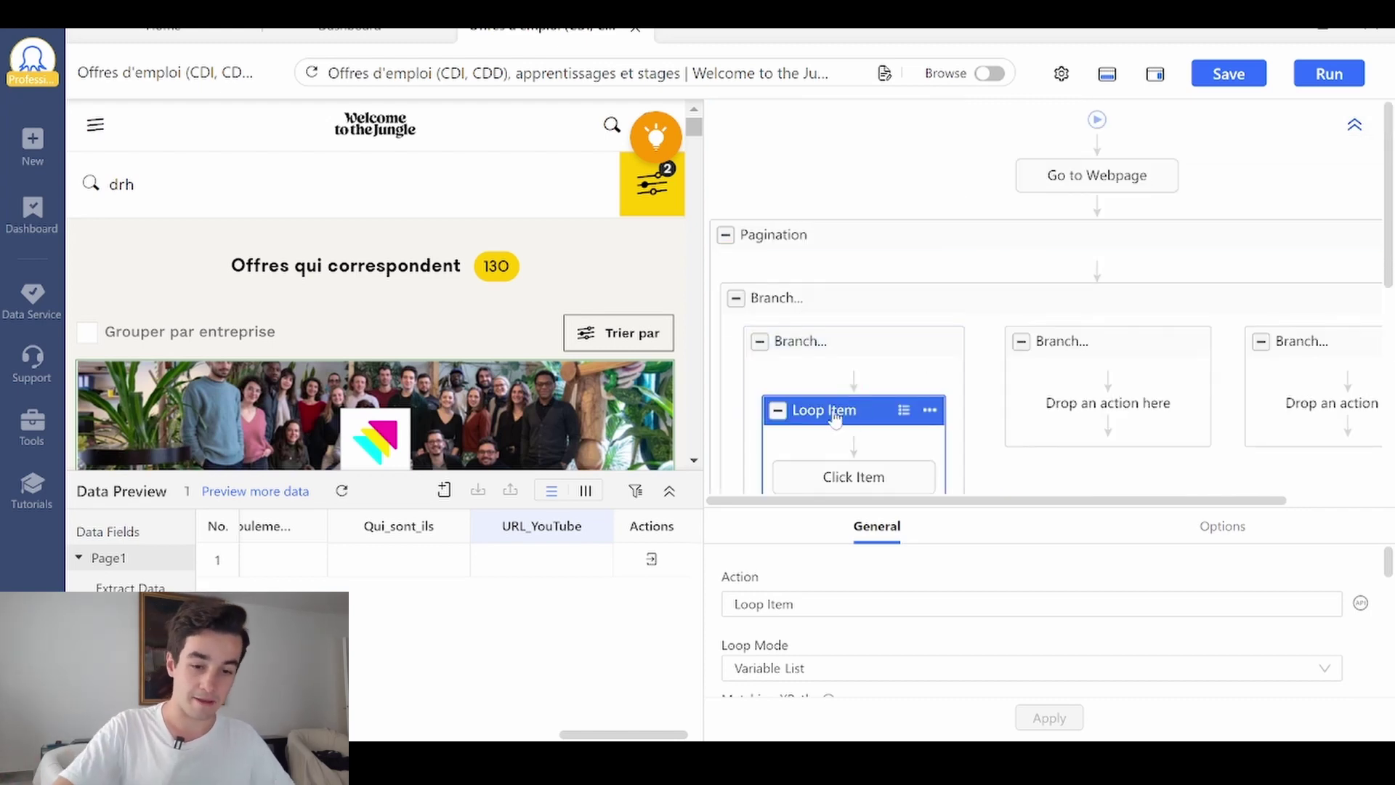
scroll(874, 361, "down", 4)
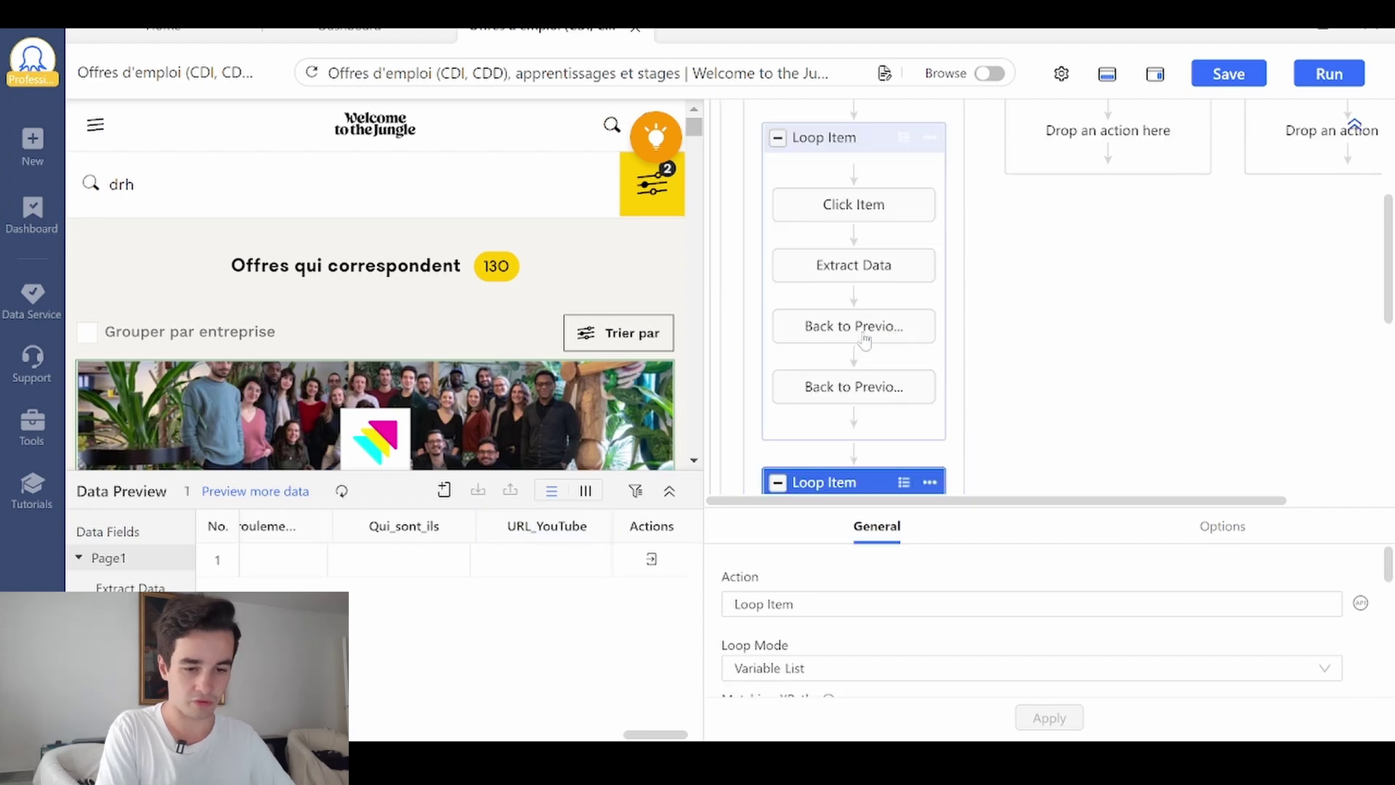
left_click(861, 478)
left_click_drag(1073, 354, 1099, 270)
In the browser, check where going back from a page 2 offer leads, and reselect results page 2.
scroll(1115, 645, "down", 3)
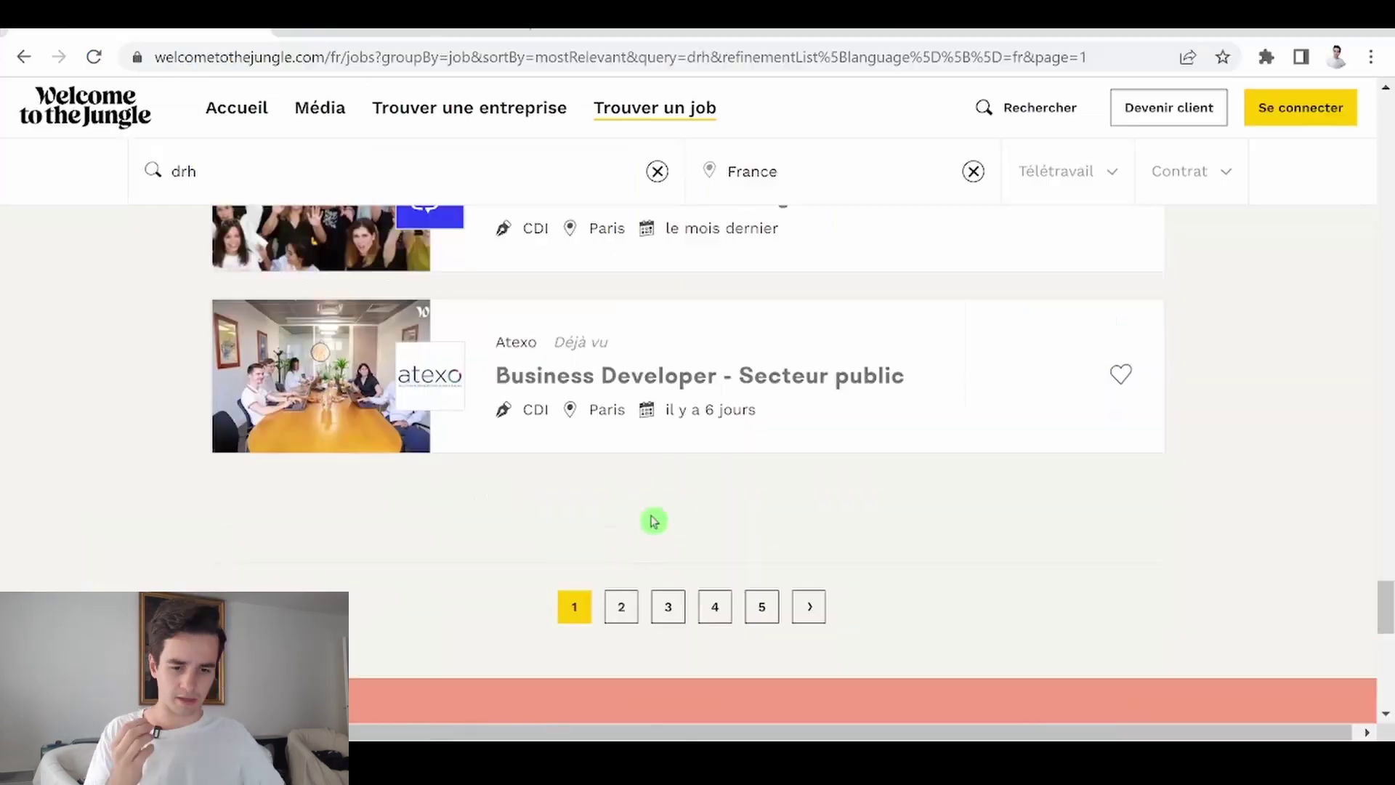
scroll(654, 521, "down", 2)
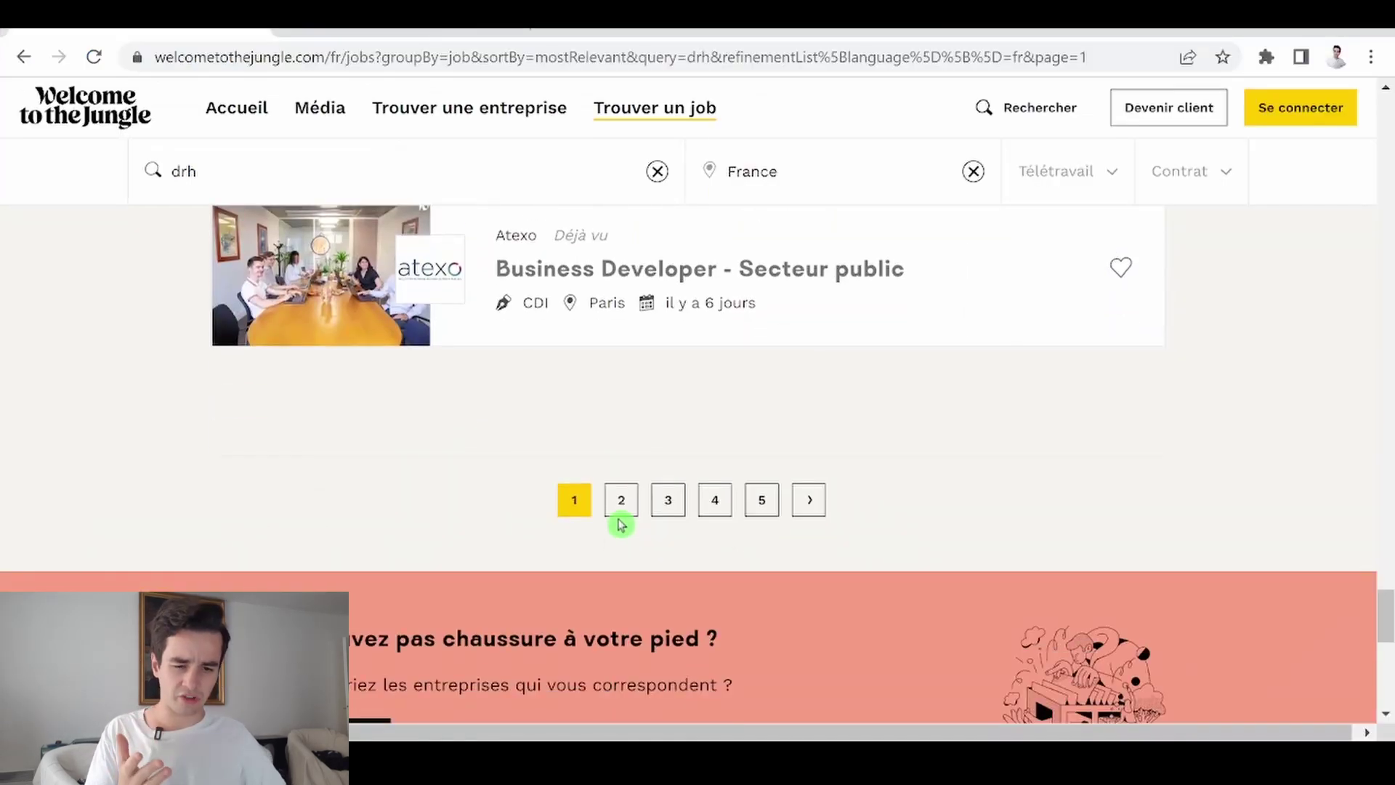
left_click(618, 512)
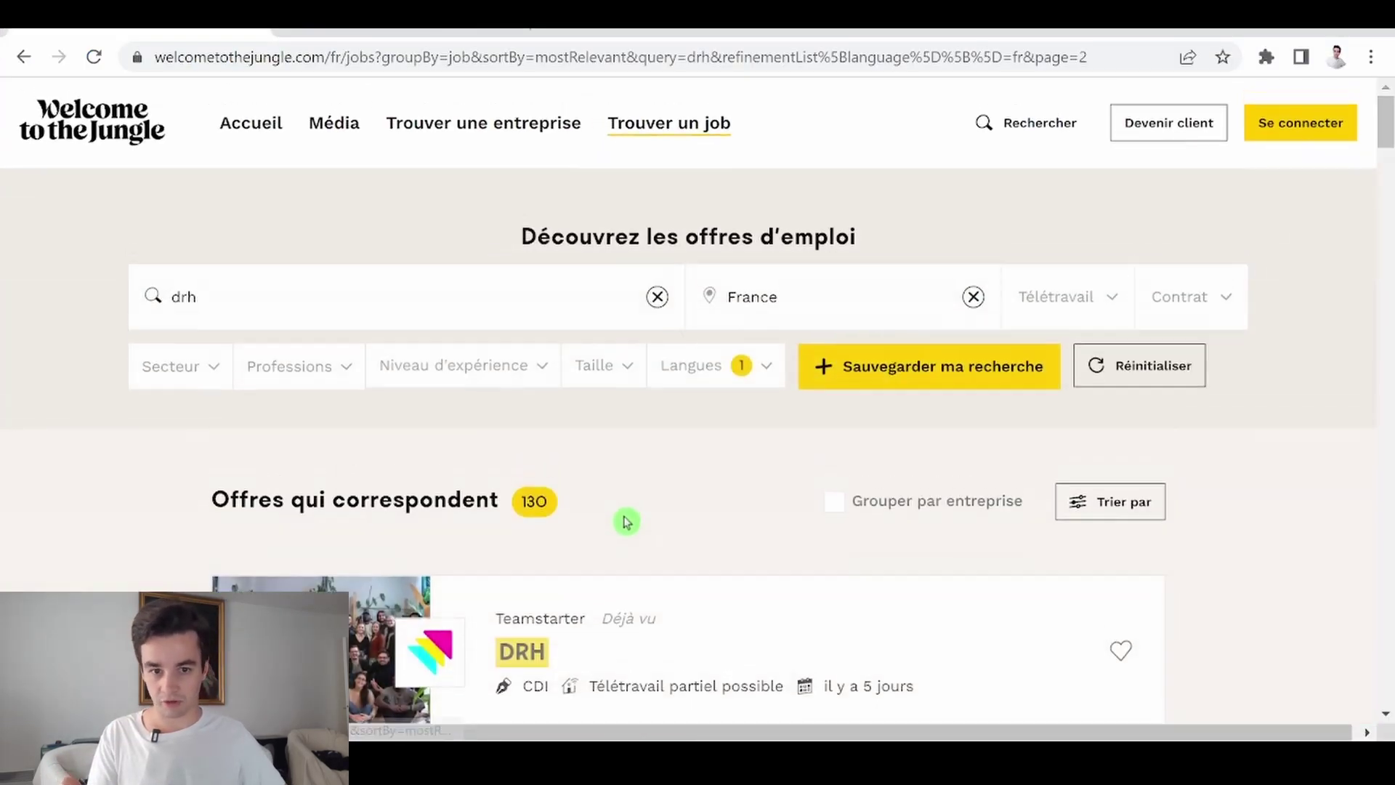
scroll(569, 502, "down", 3)
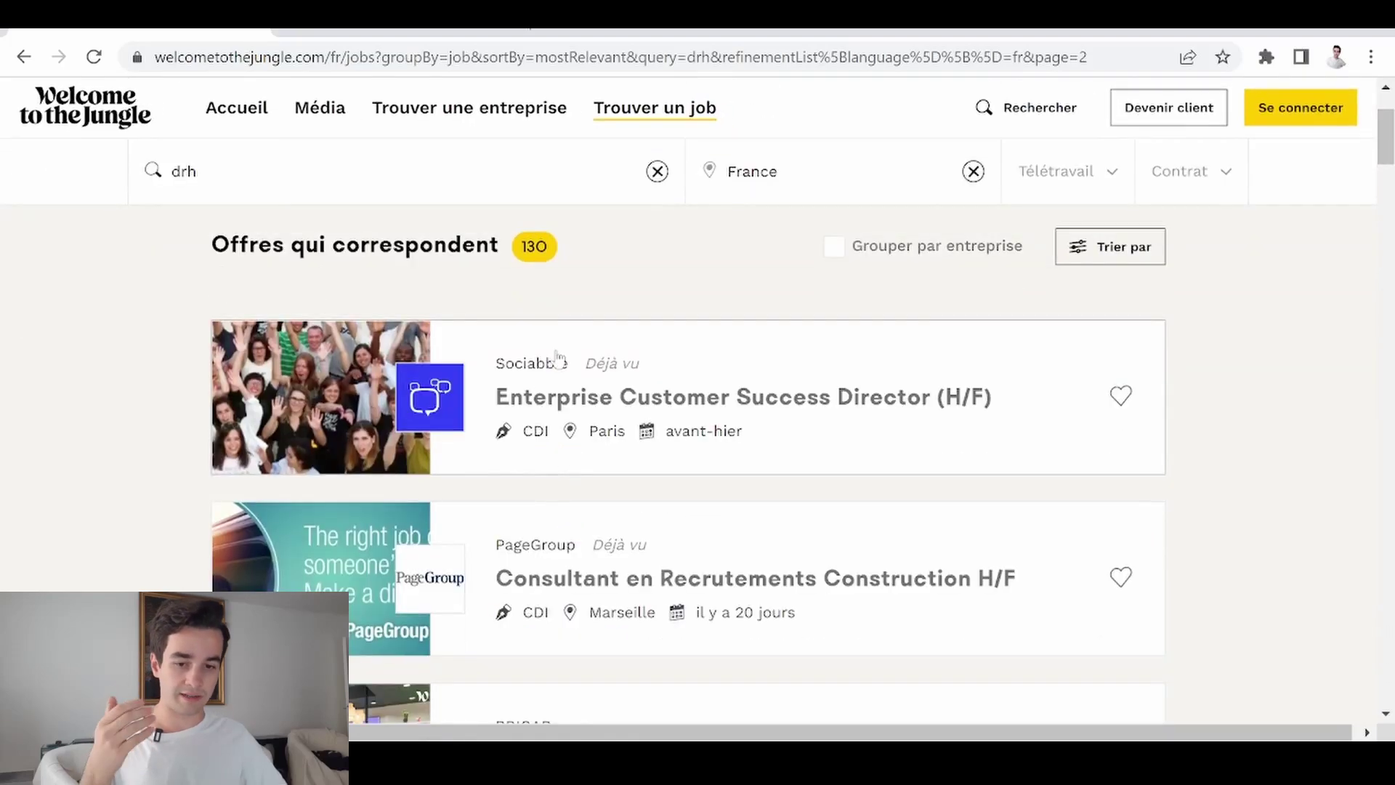
left_click(585, 401)
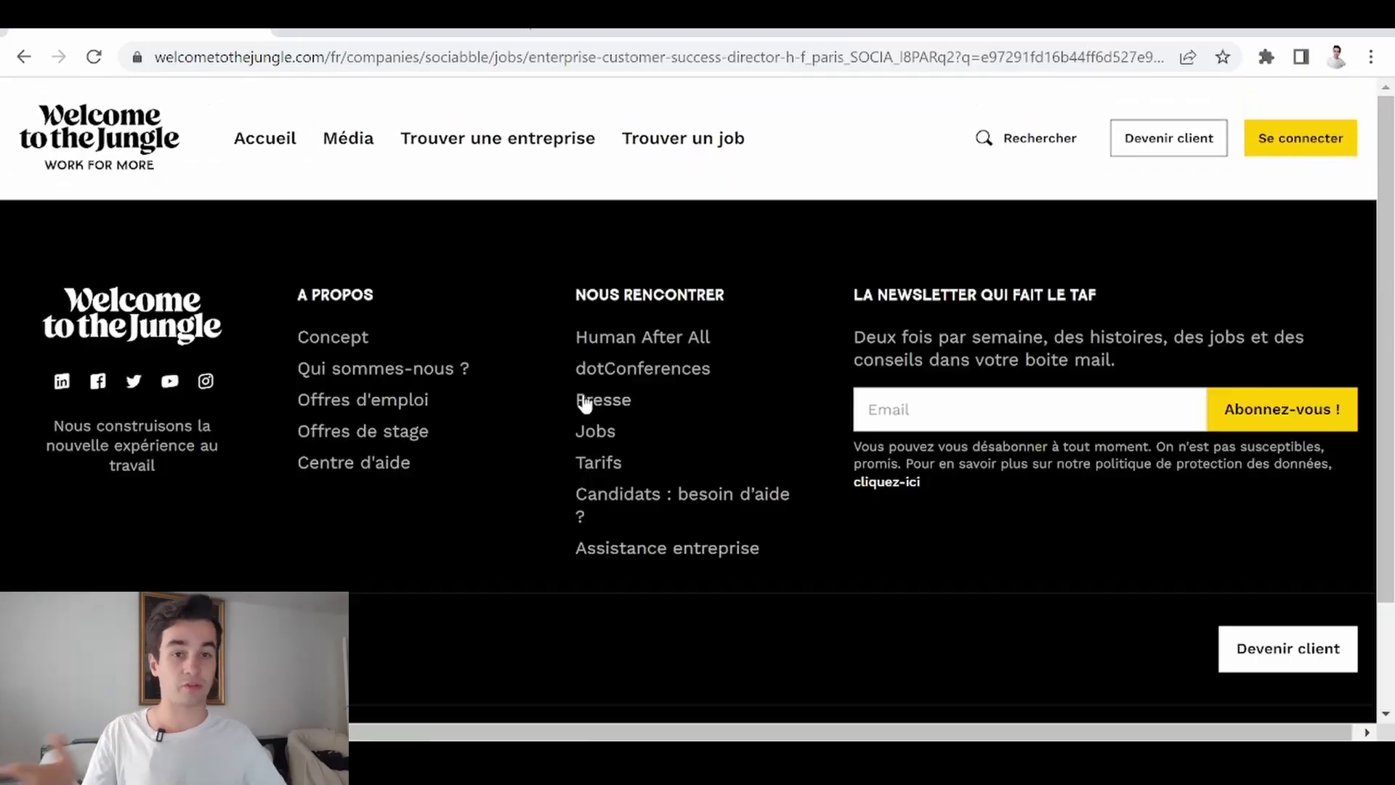
scroll(76, 244, "down", 10)
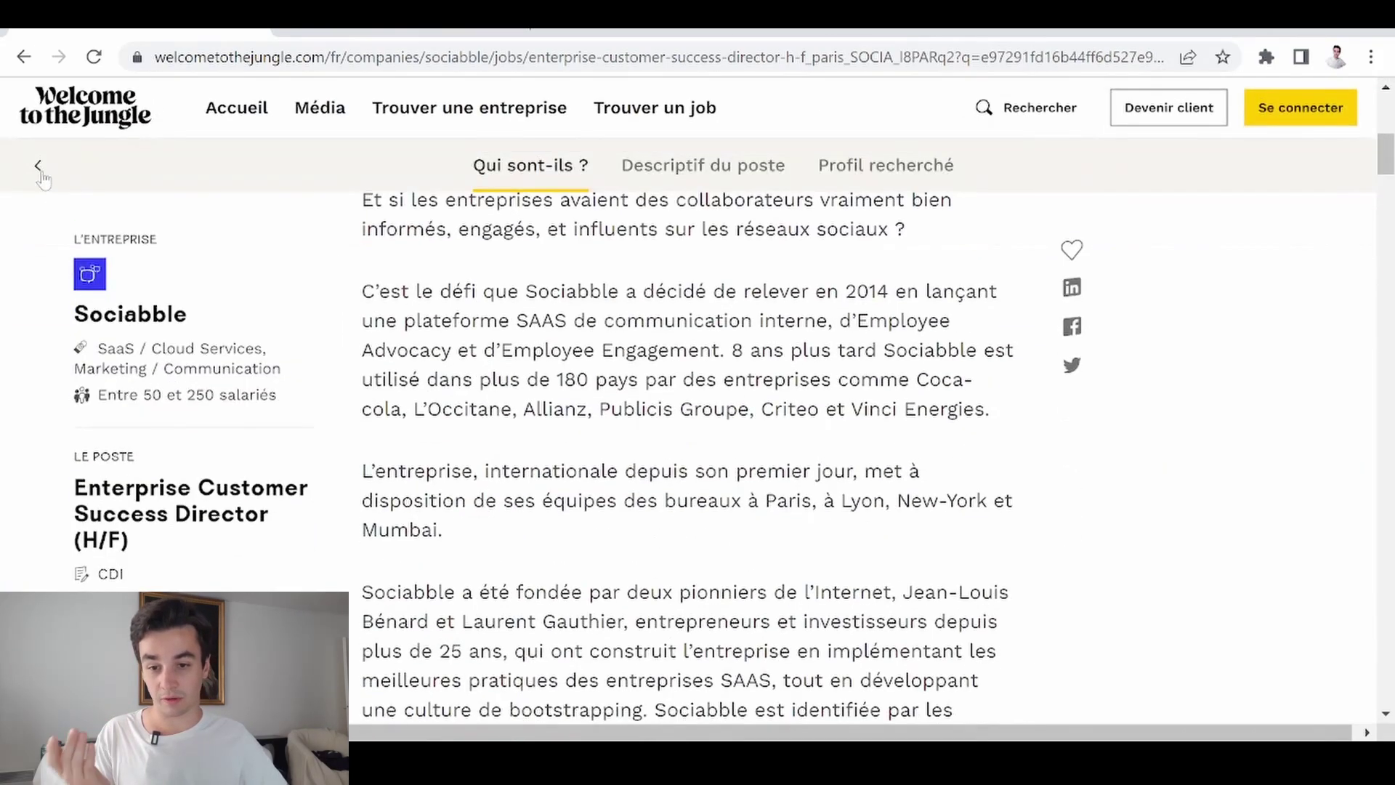
left_click(40, 173)
left_click(38, 167)
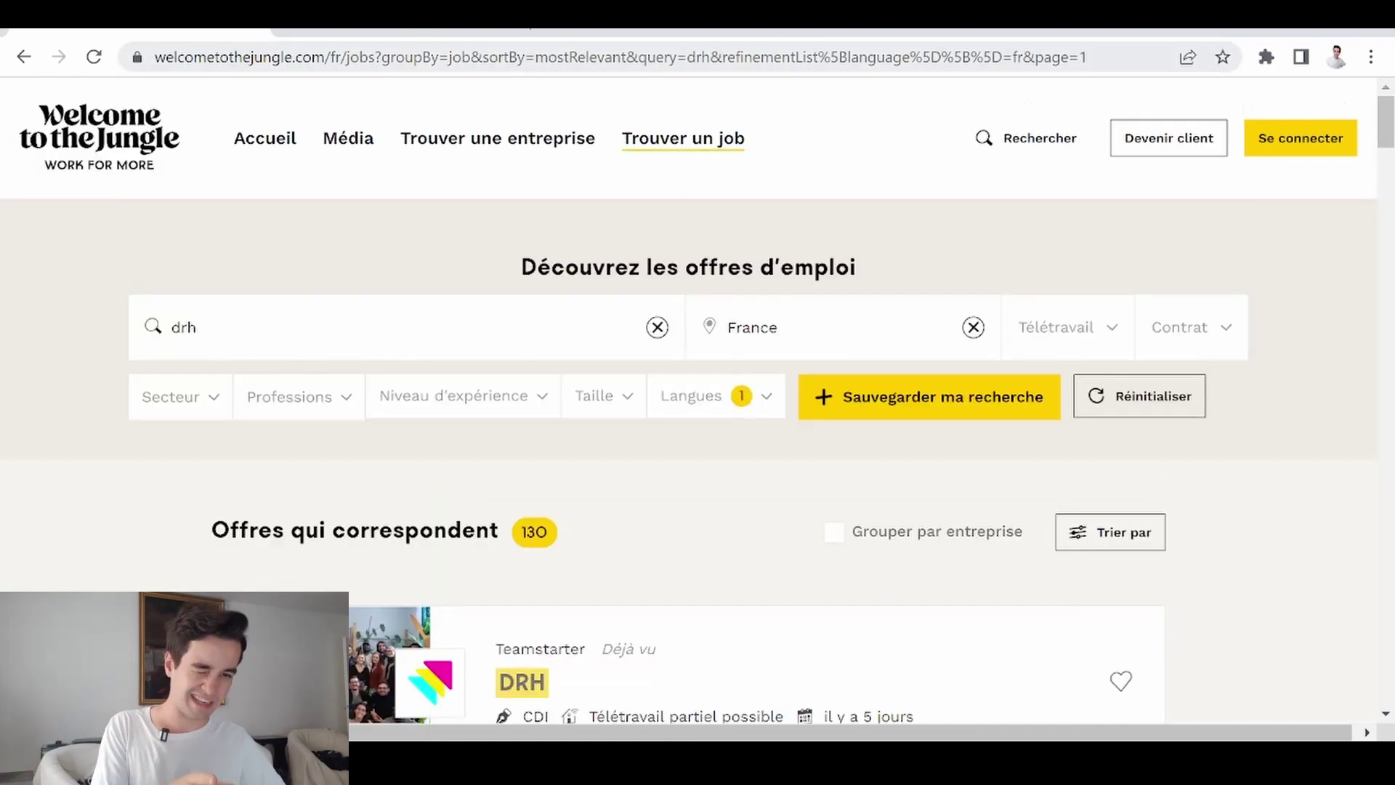
left_click_drag(1386, 120, 1388, 687)
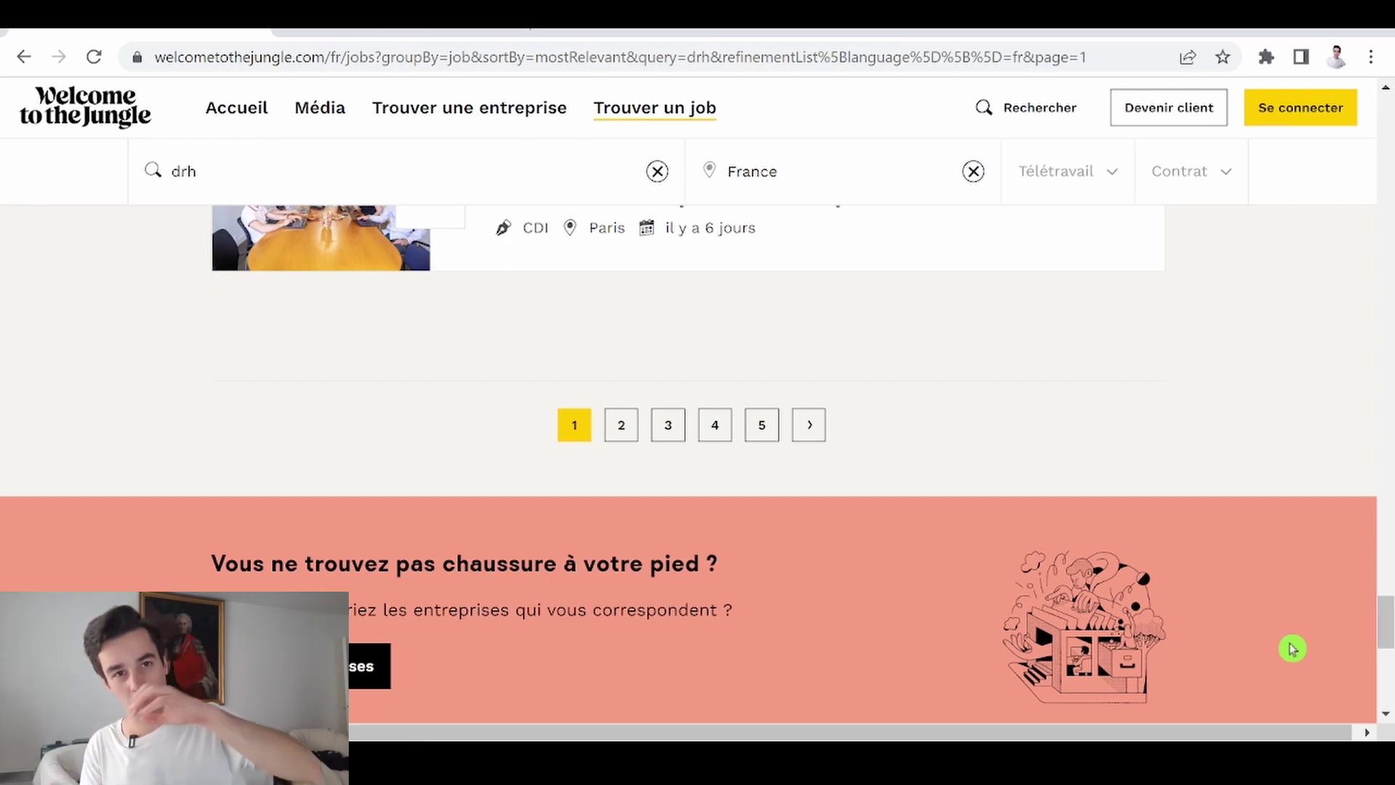
left_click(623, 429)
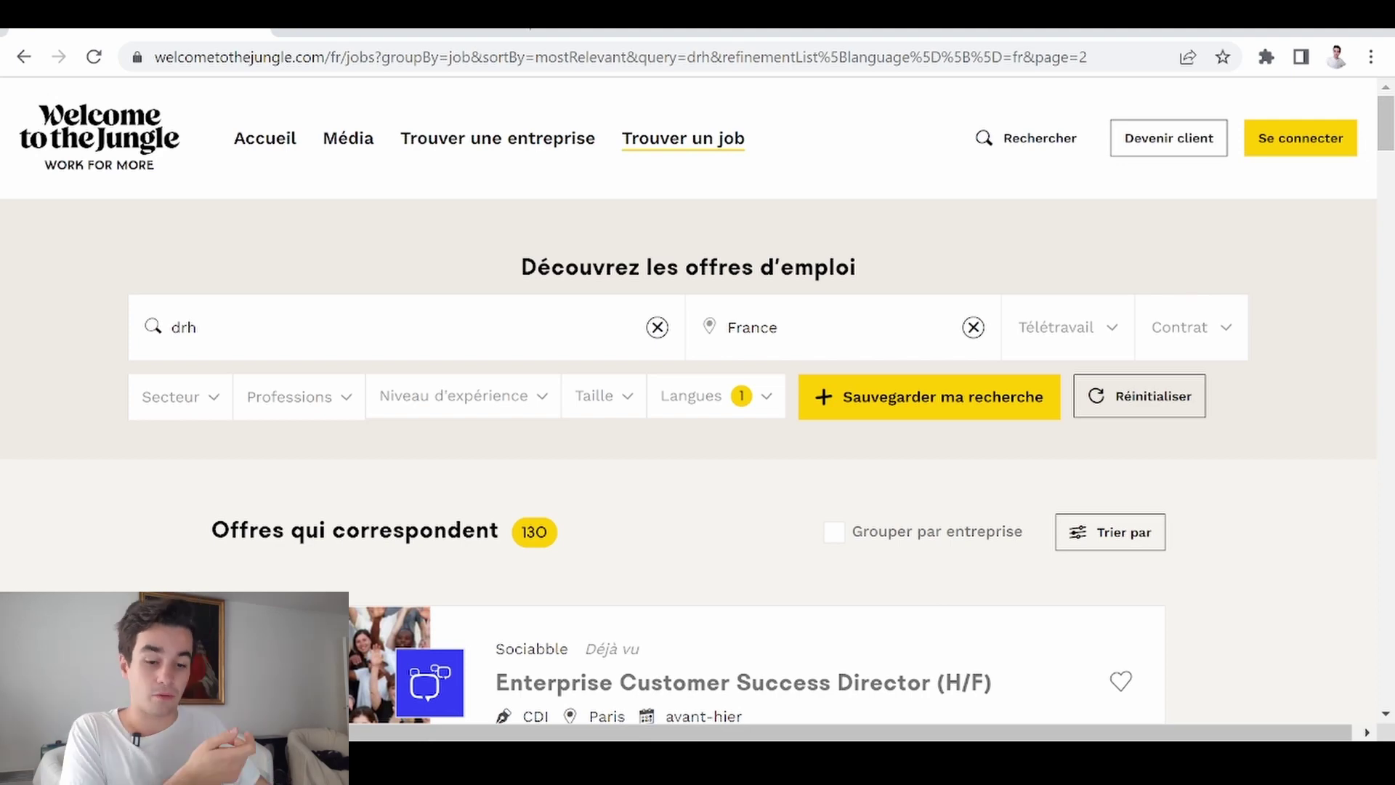
In Octoparse, add a Click action after the last Back to Previous Page action in the second branch's loop.
key("alt+Tab")
scroll(1204, 314, "down", 4)
mouse_move(1114, 270)
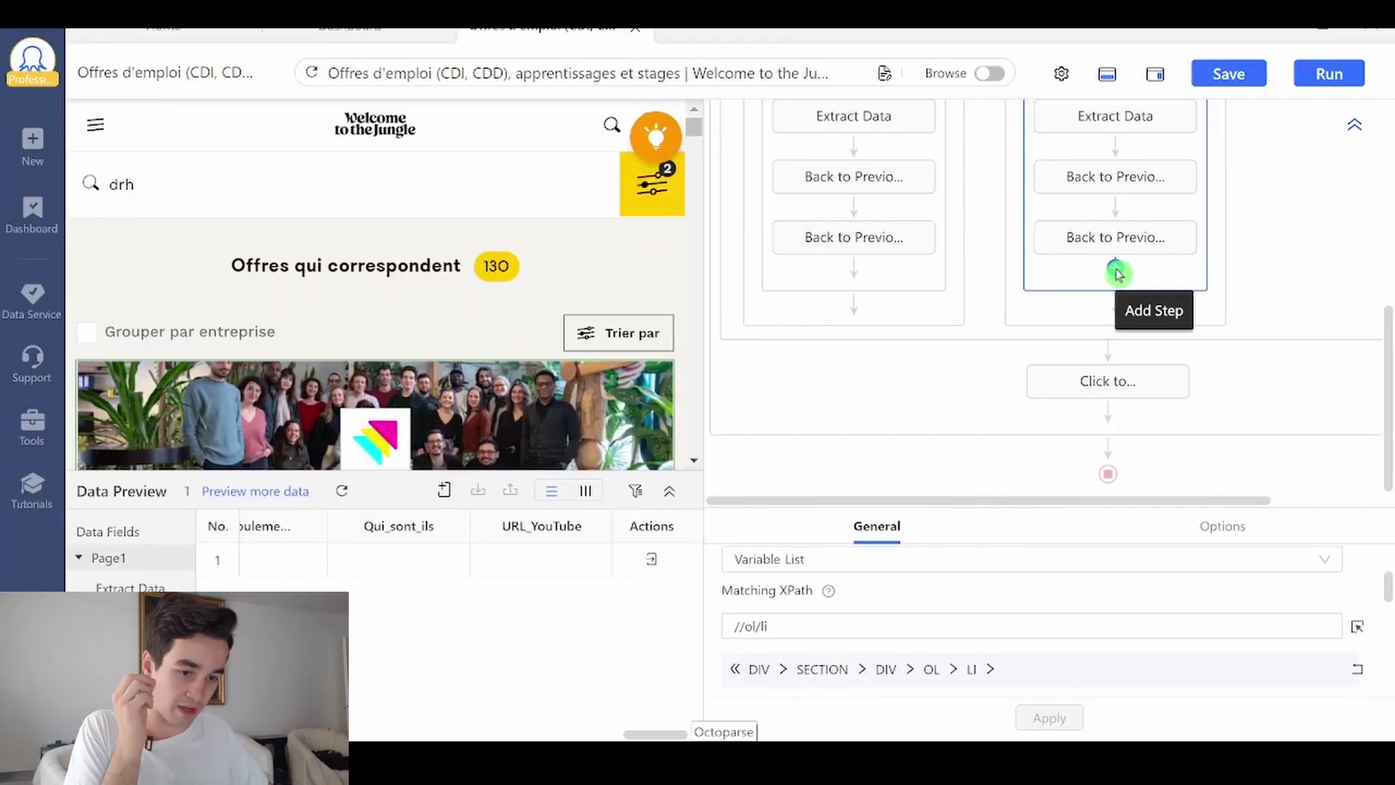
left_click(1117, 274)
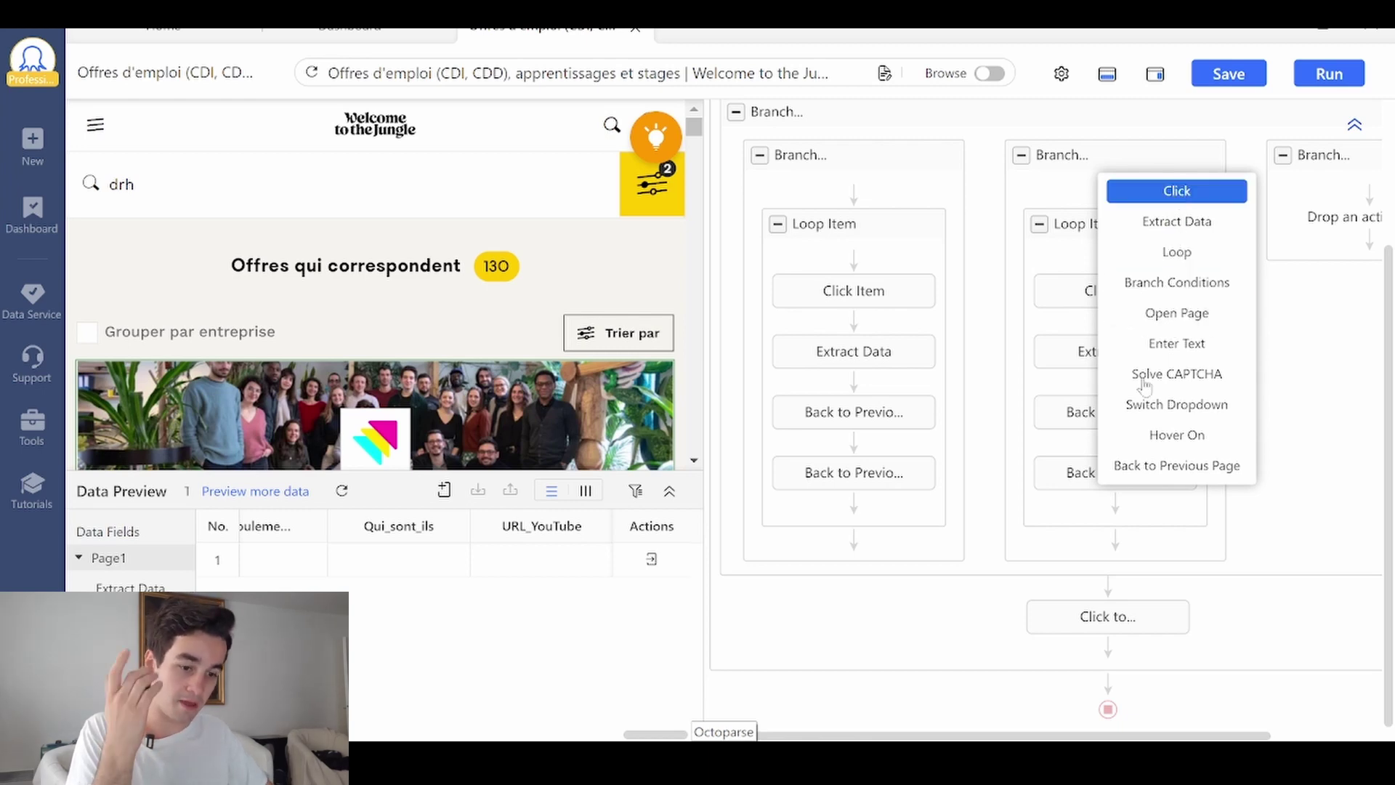
left_click(1177, 190)
left_click(1106, 535)
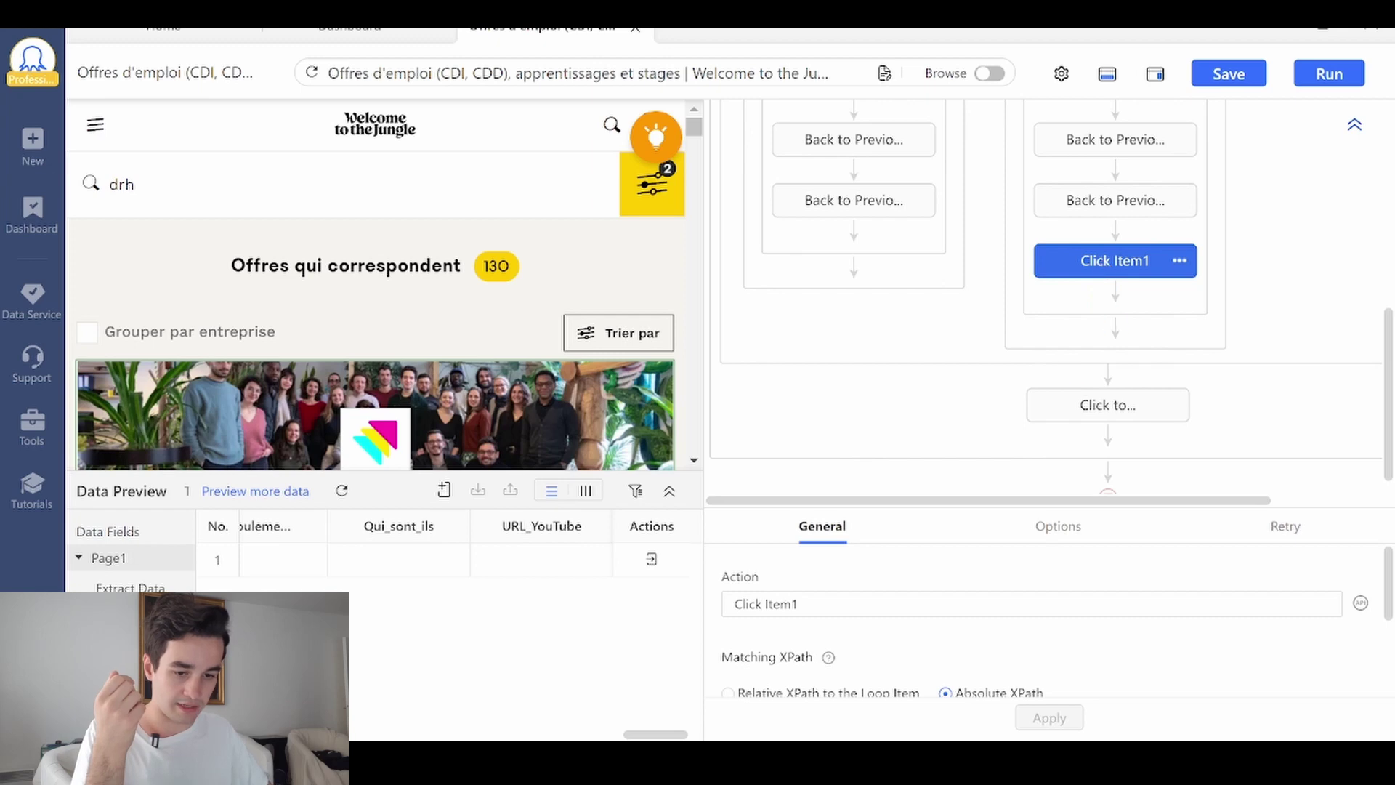
scroll(799, 592, "down", 2)
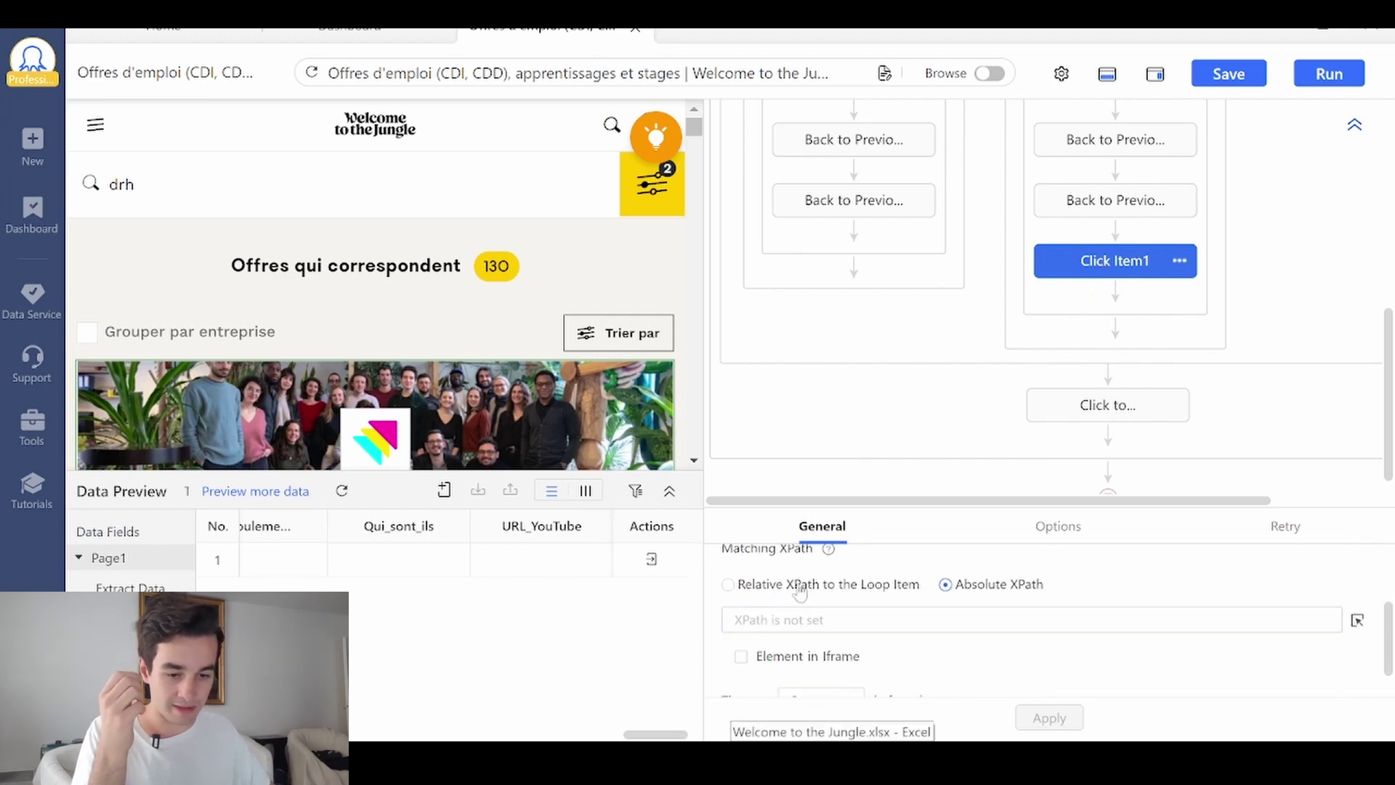
left_click(850, 619)
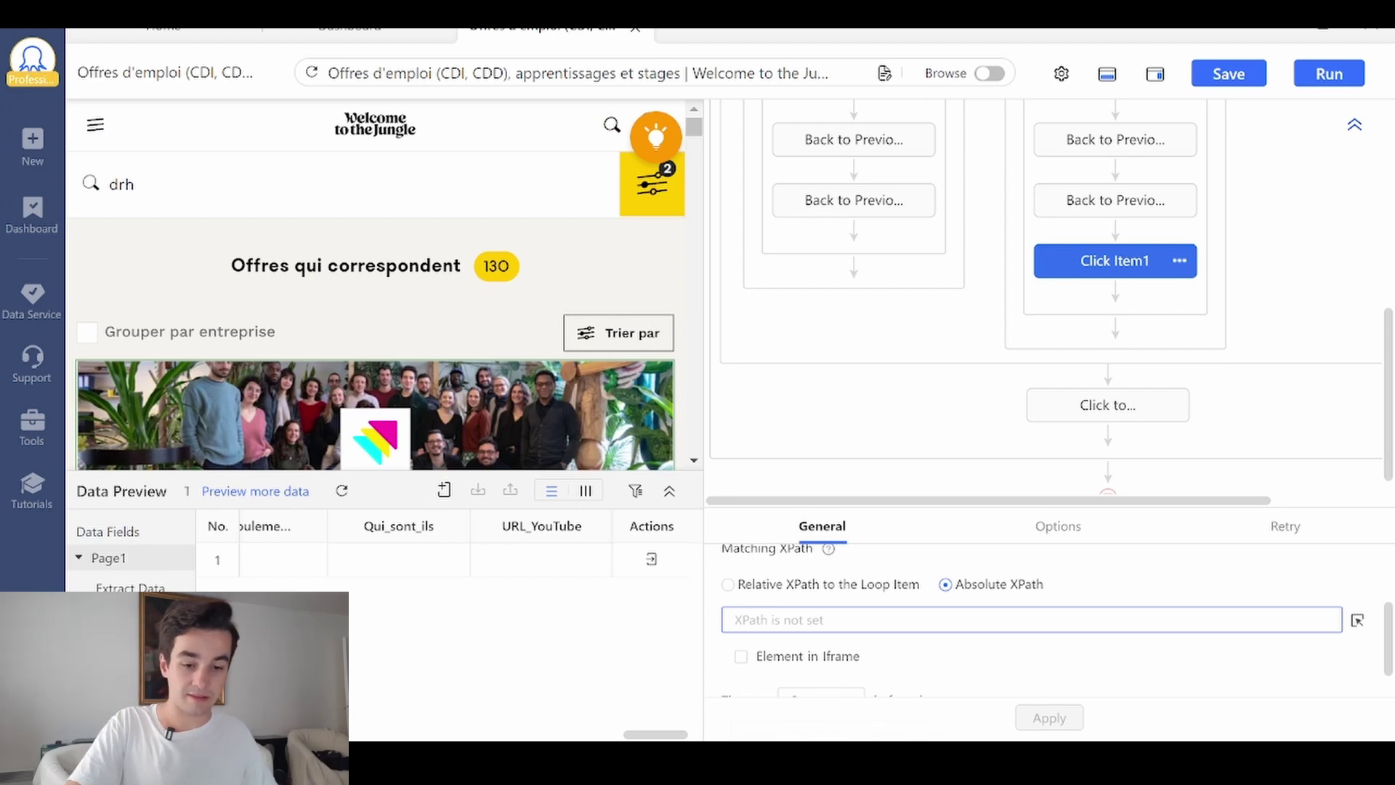
type("//a[@aria-label=\"Page 2\"]")
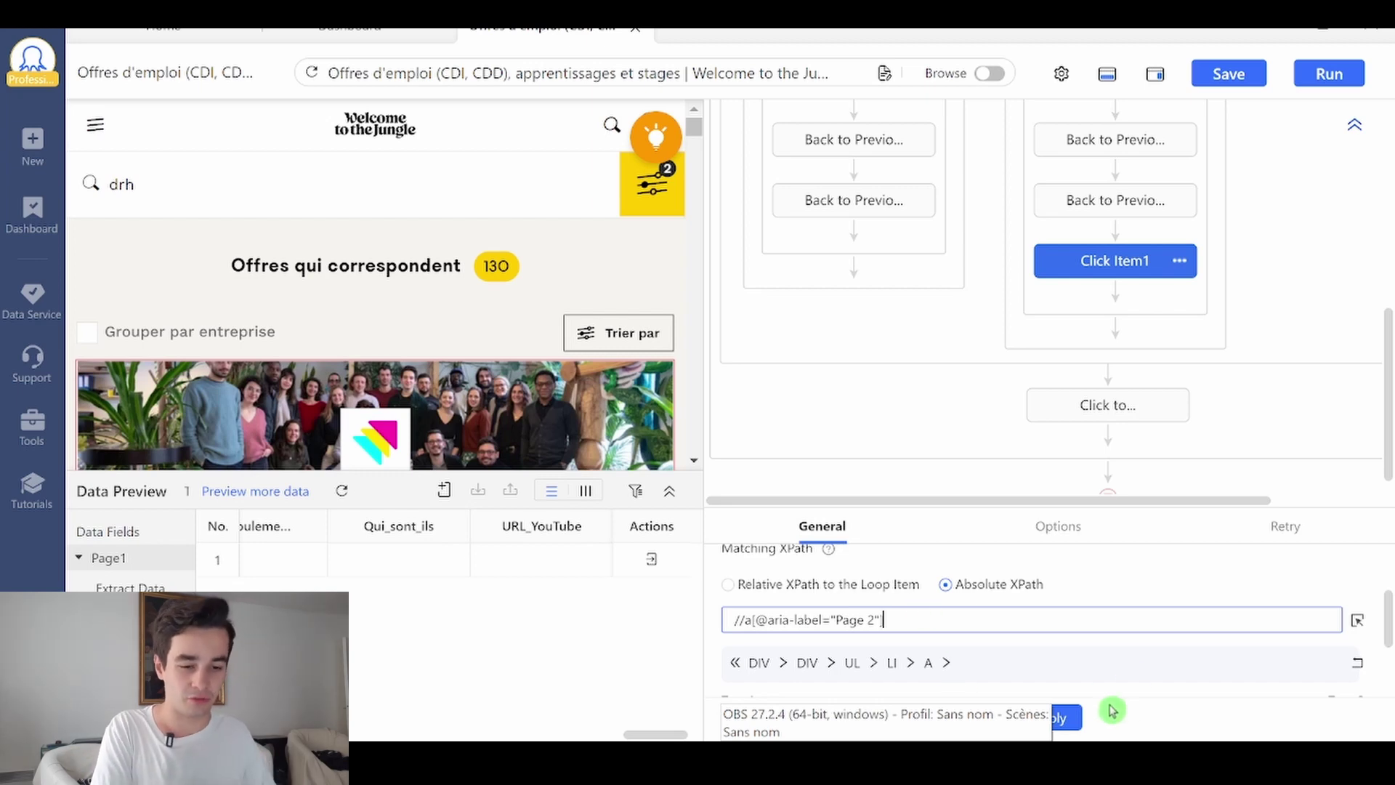
left_click(1067, 717)
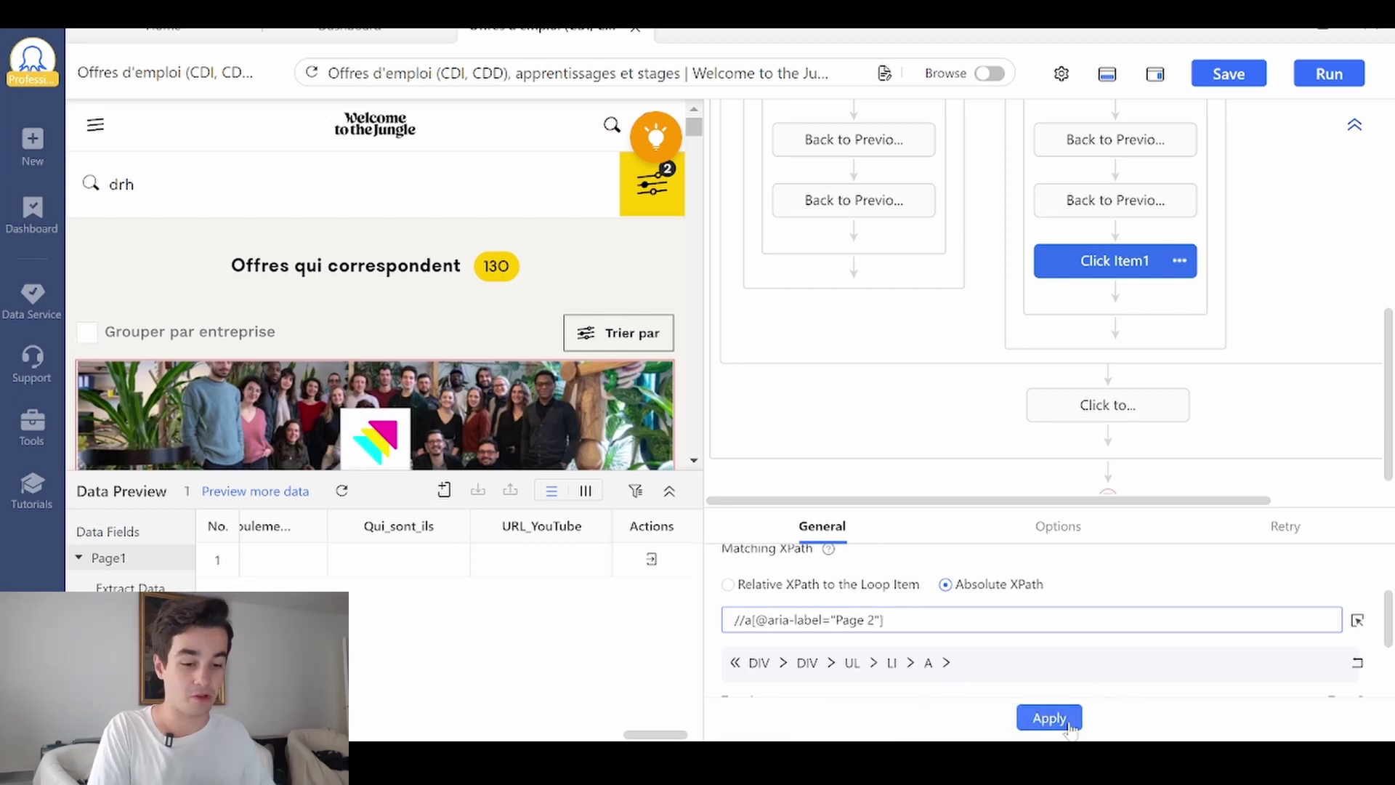
Enable Load with AJAX on the second branch's new Click action, set its timeout to 5s, and apply.
left_click(1060, 526)
scroll(787, 625, "down", 2)
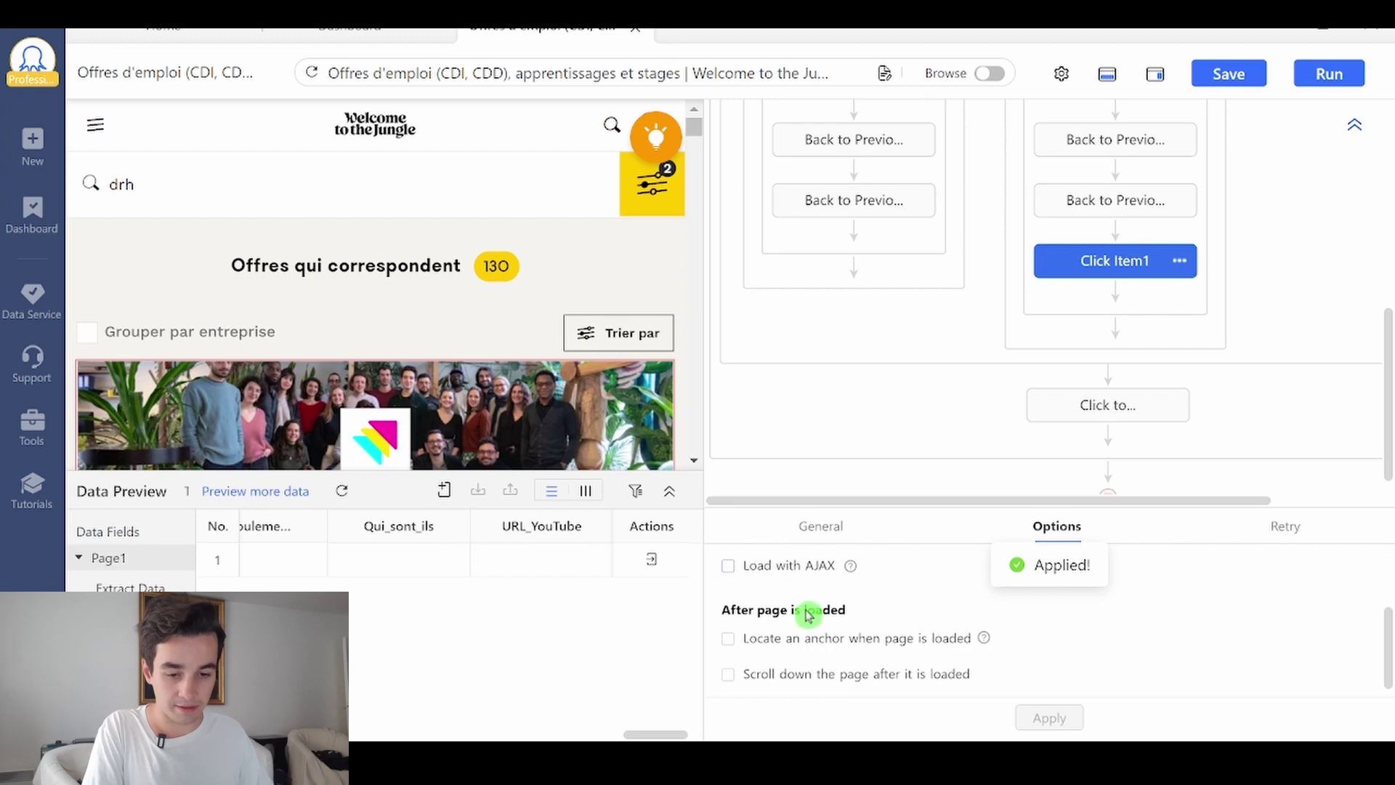
scroll(805, 638, "up", 2)
left_click(791, 680)
scroll(799, 640, "down", 3)
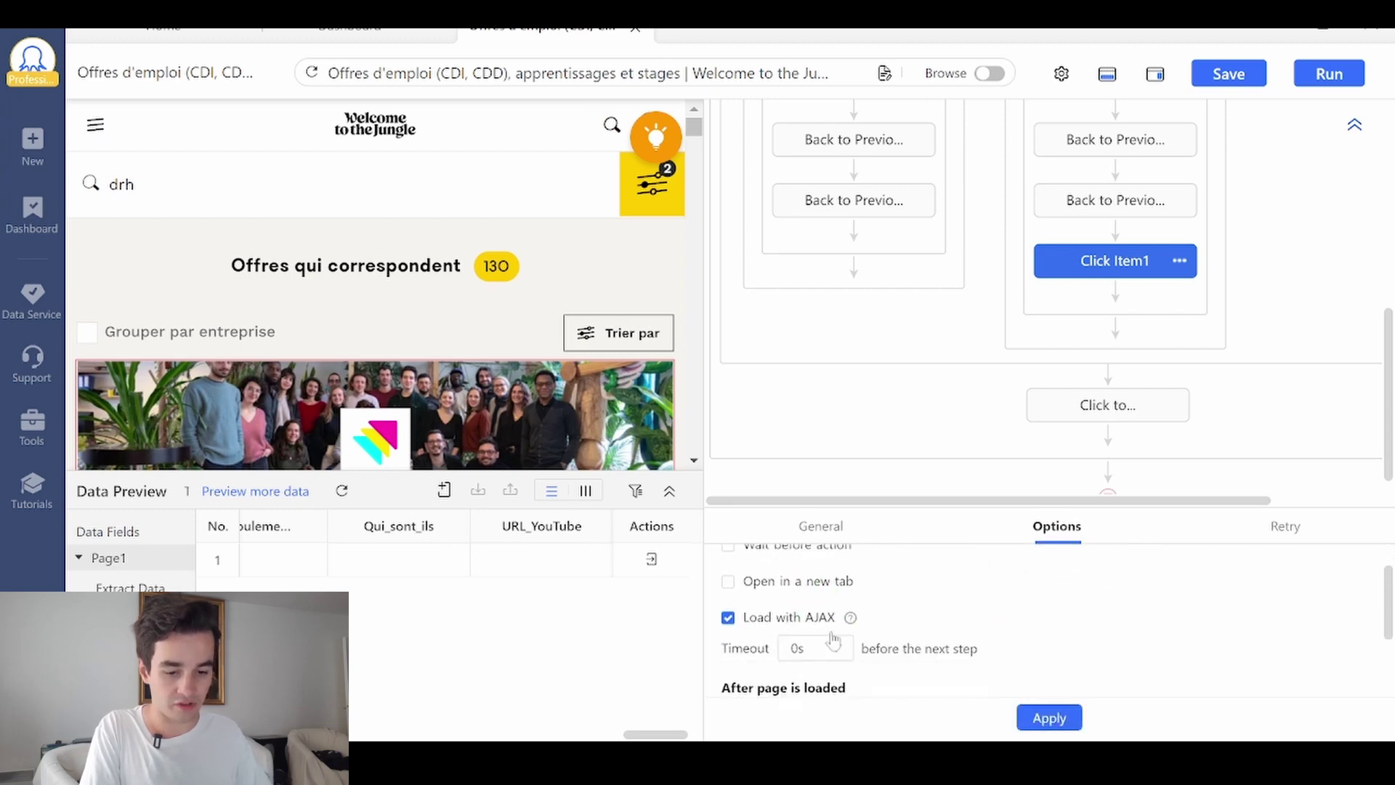
left_click(810, 597)
scroll(807, 611, "down", 2)
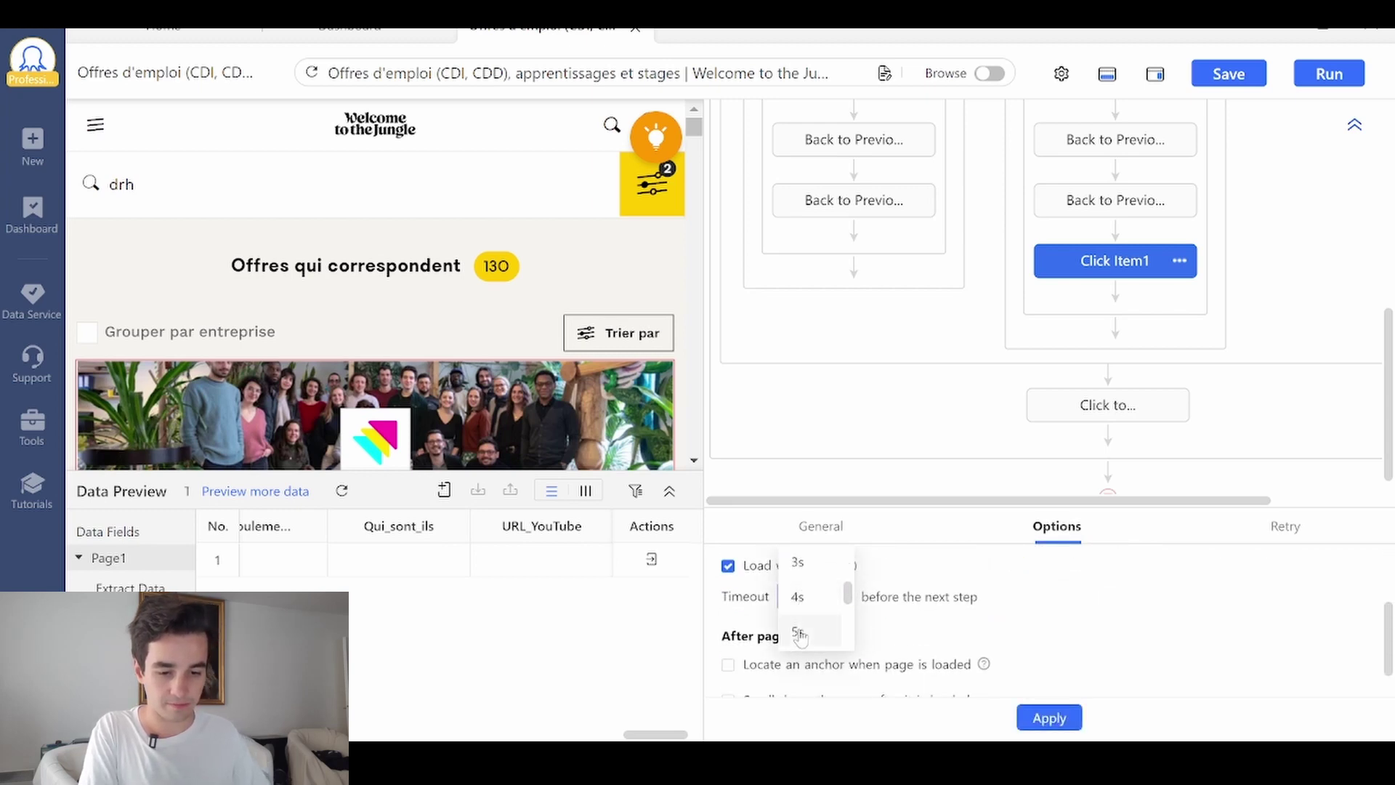
left_click(799, 634)
left_click(1049, 718)
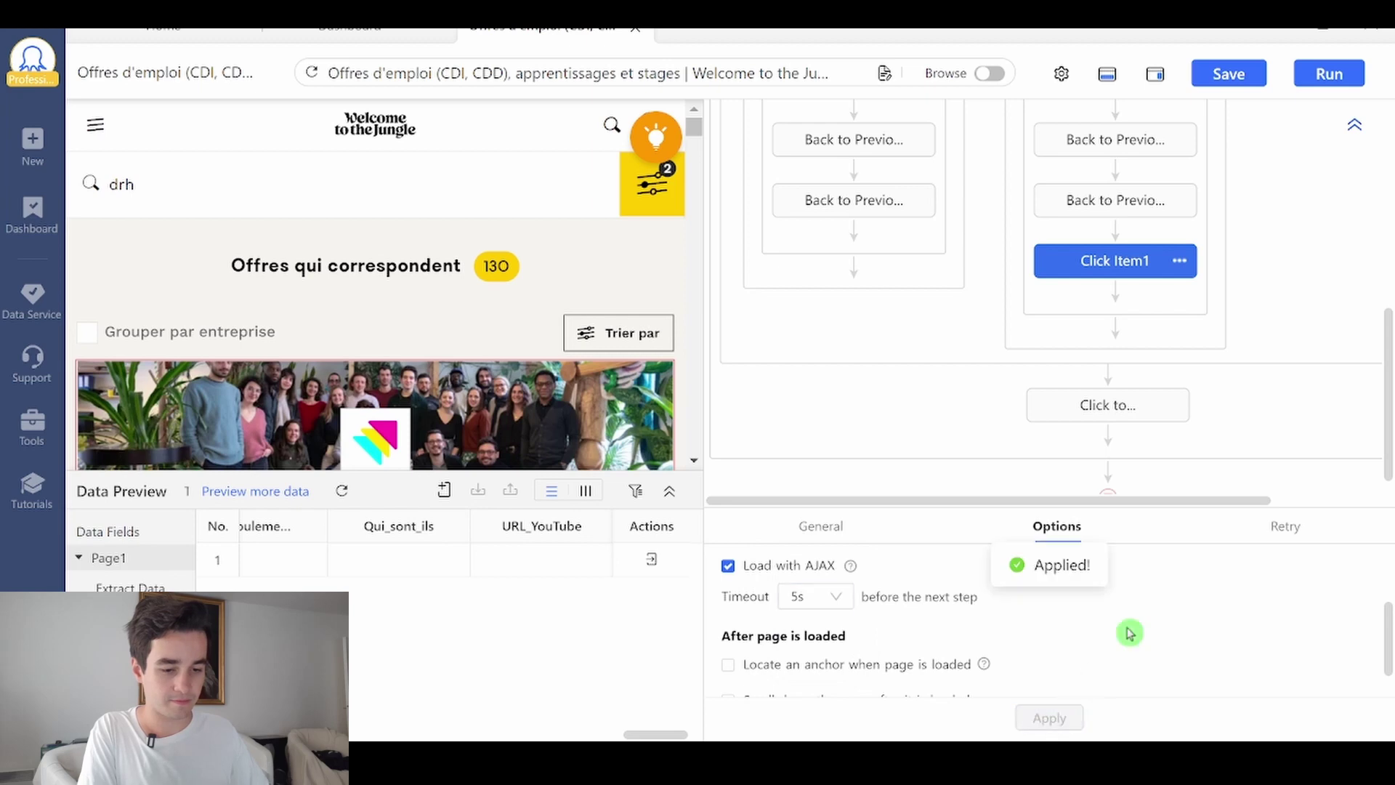
left_click(822, 540)
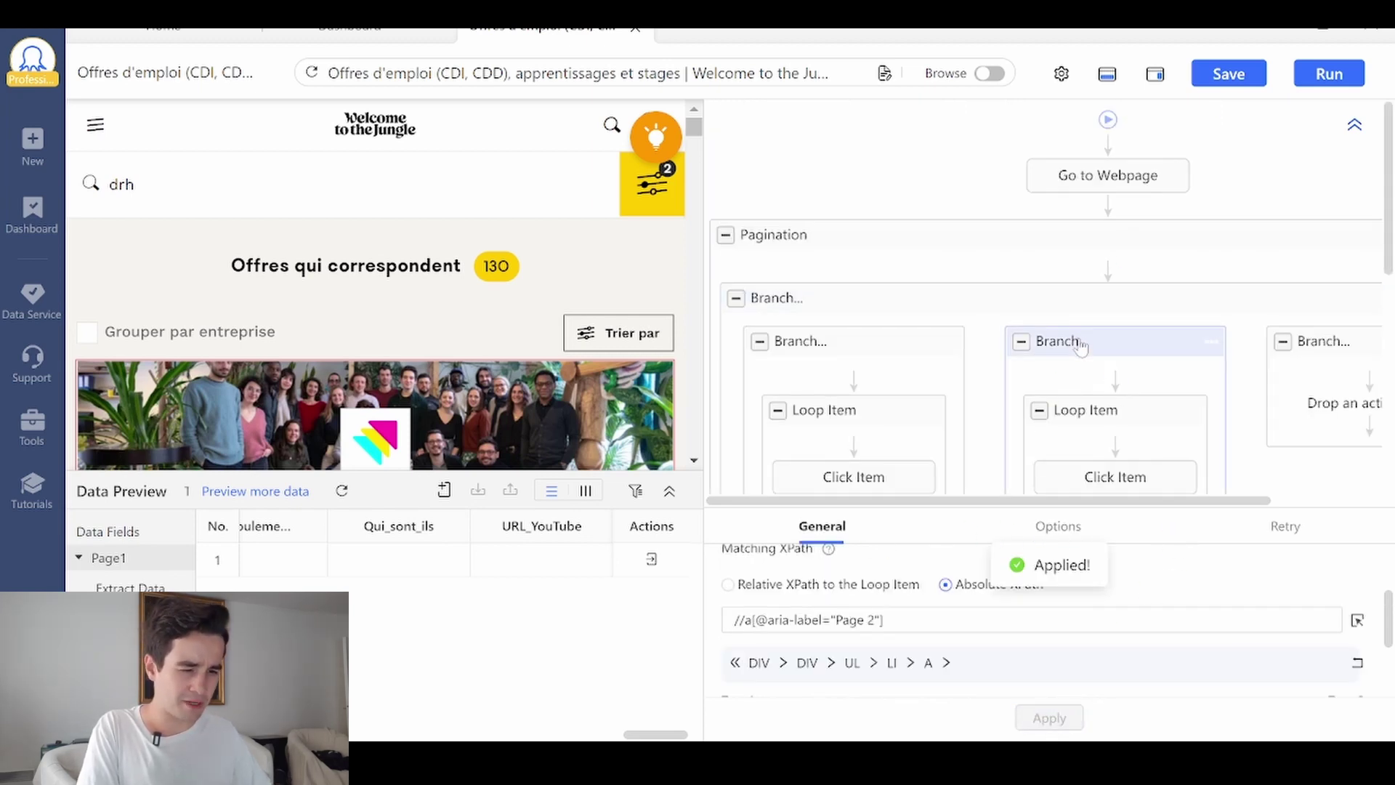
Rename the second branch as "Page 2" and apply the change.
left_click(1080, 346)
key("ctrl+a")
type("Page")
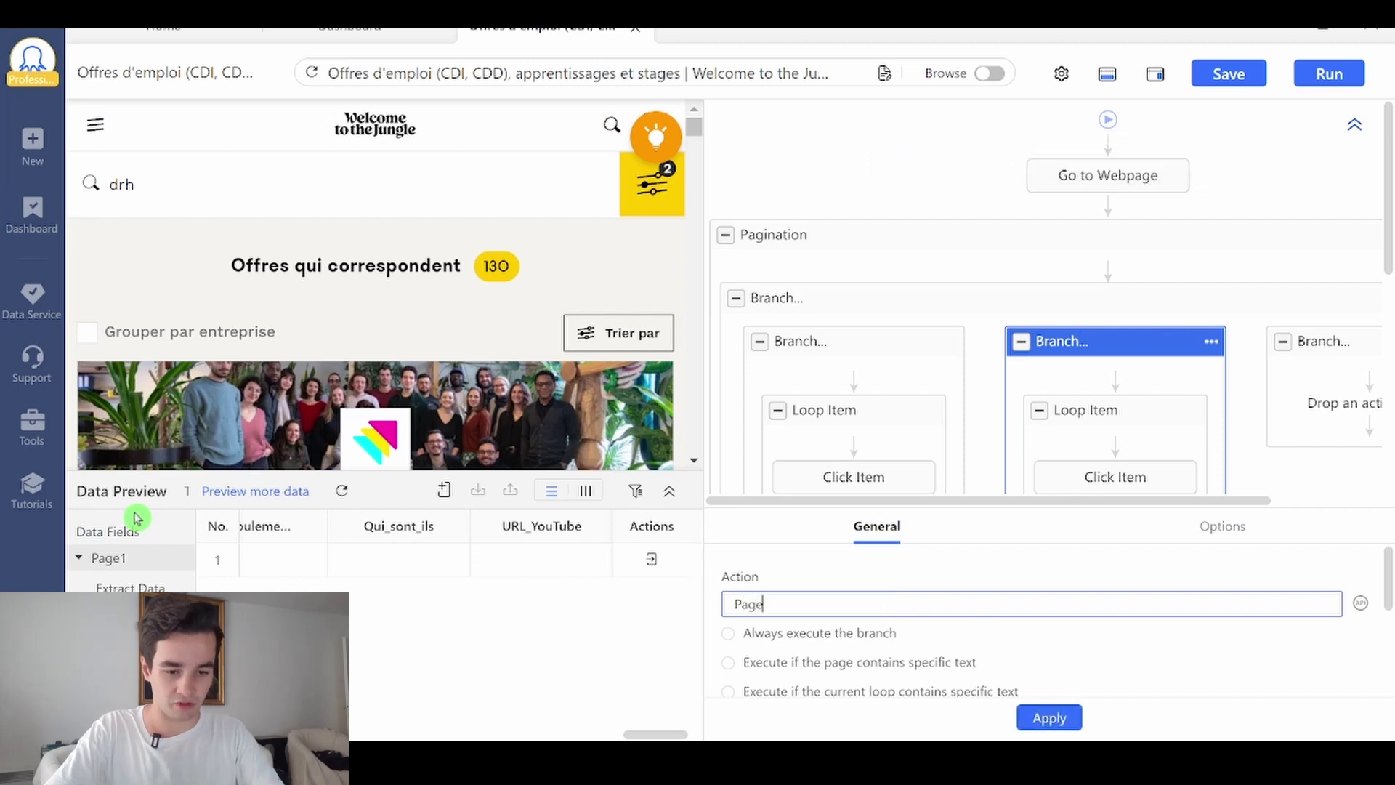
type(" 2")
left_click(1050, 717)
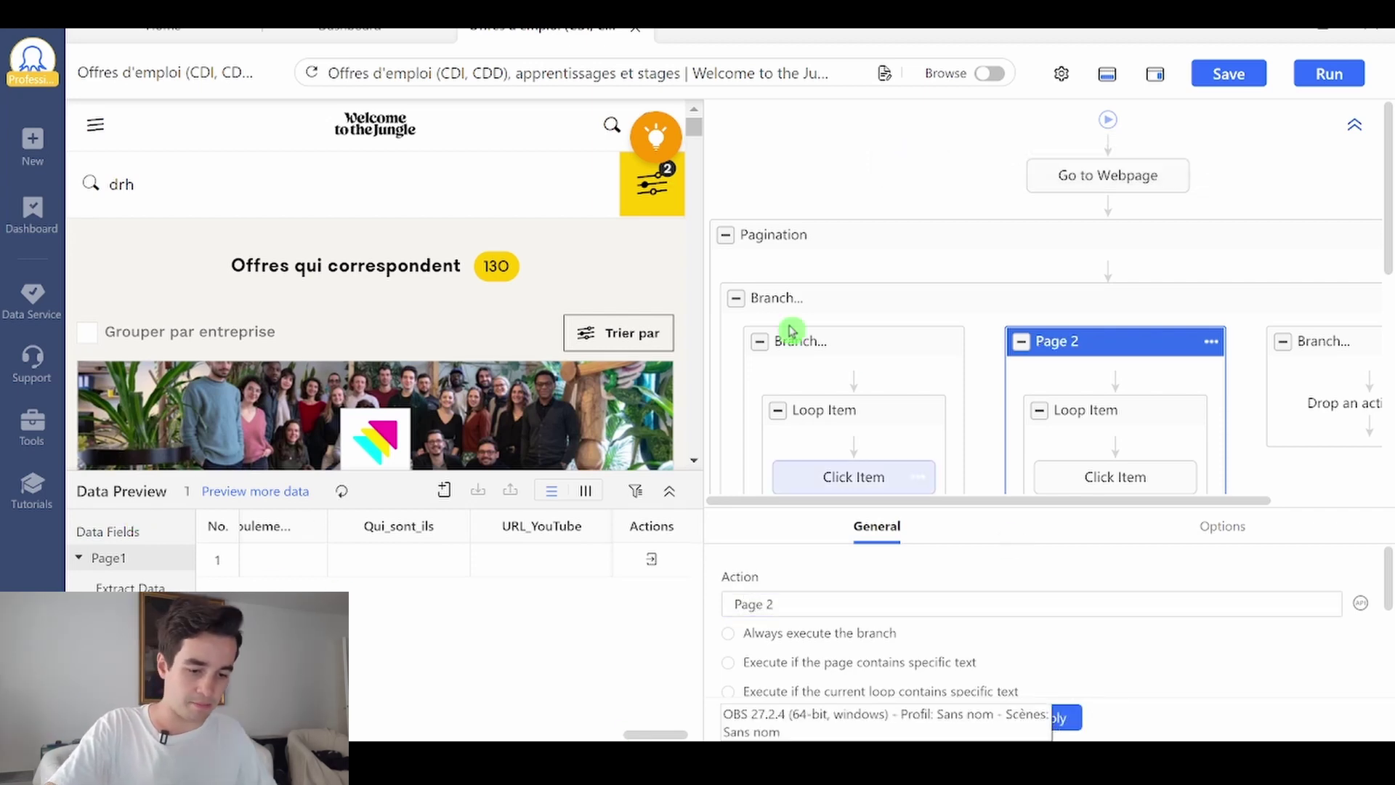
Rename the first branch as "Page 1" and apply the change.
left_click(799, 341)
left_click(799, 604)
key("ctrl+a")
type("Paag")
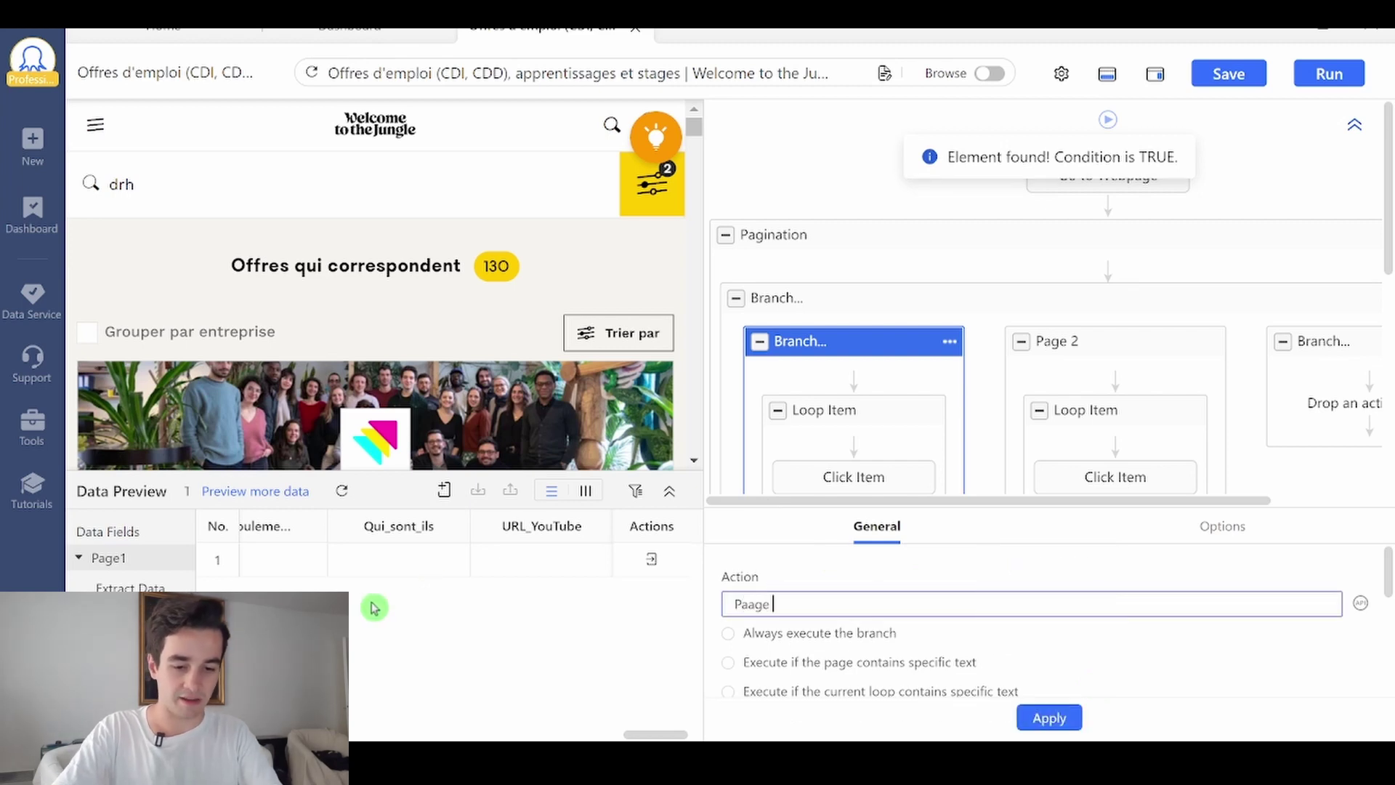
key("BackSpace")
key("BackSpace")
type("ge")
key("Return")
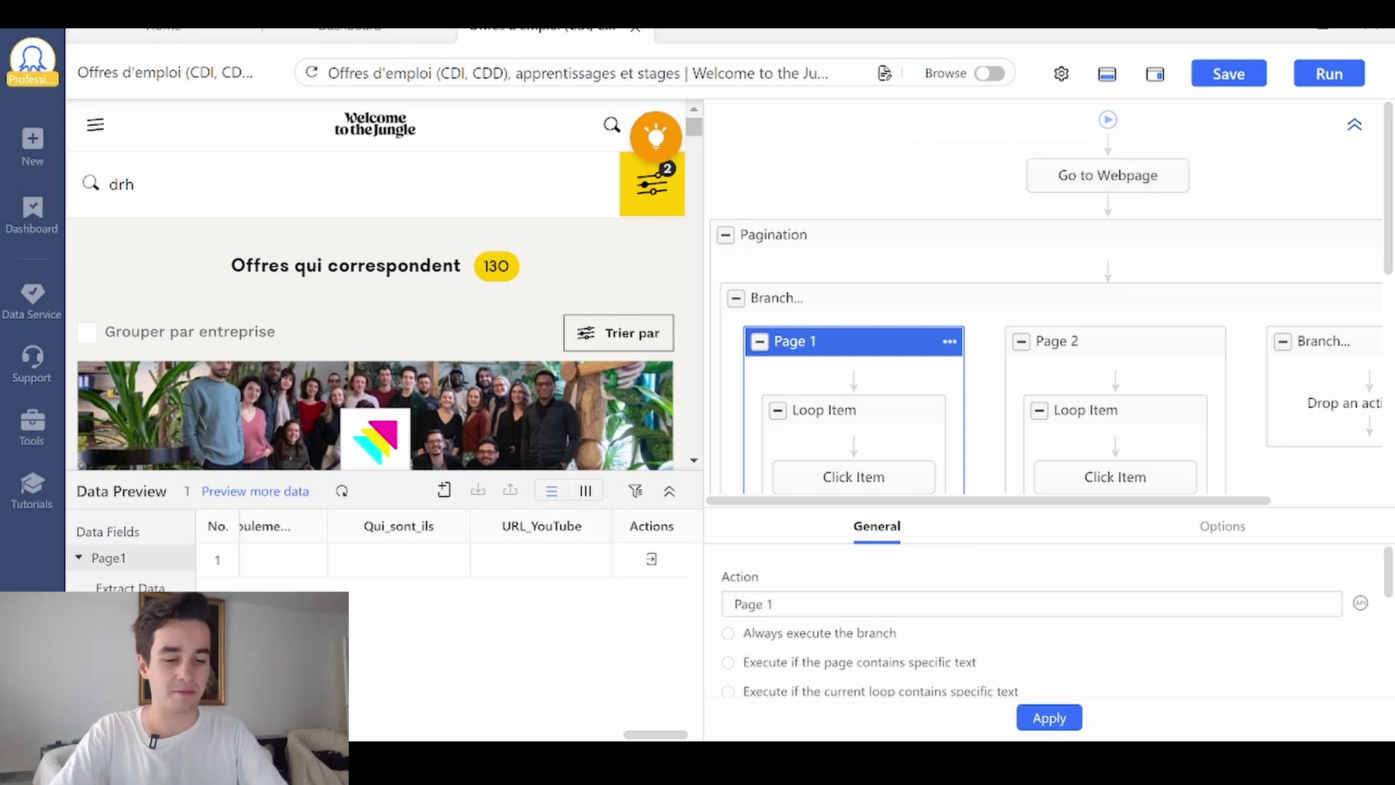
Rename the empty third branch as "Page 3" and apply the change.
left_click(1313, 340)
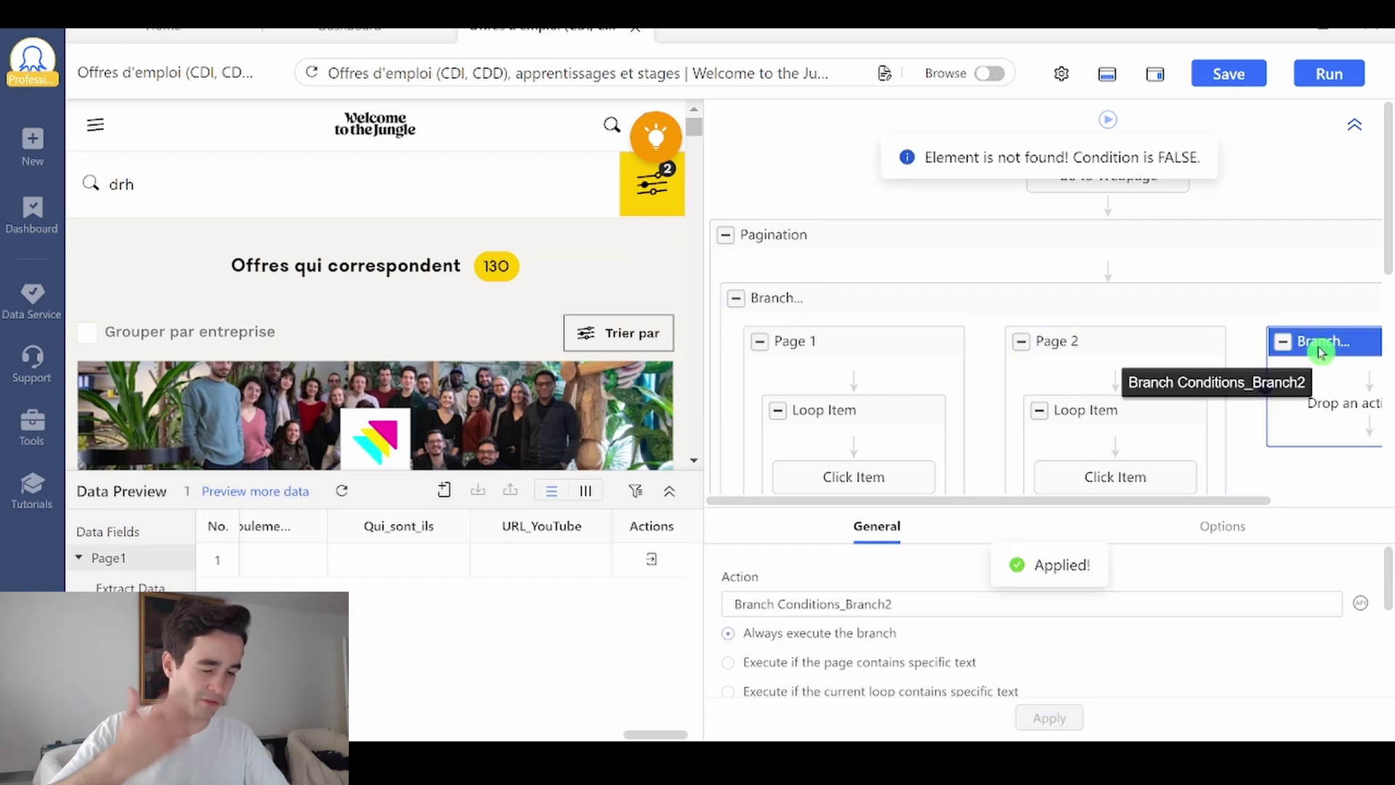
triple_click(1017, 604)
type("Page 3")
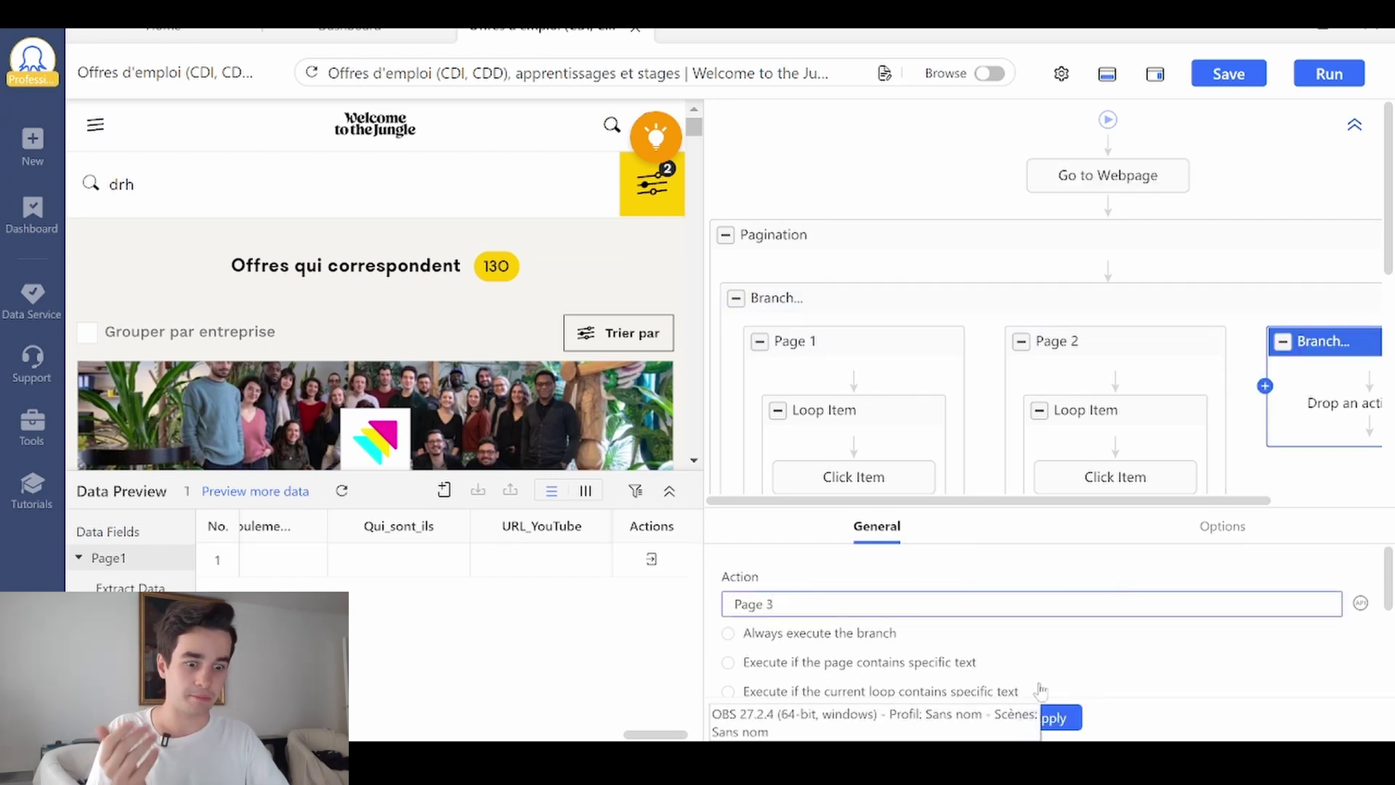
left_click(1059, 717)
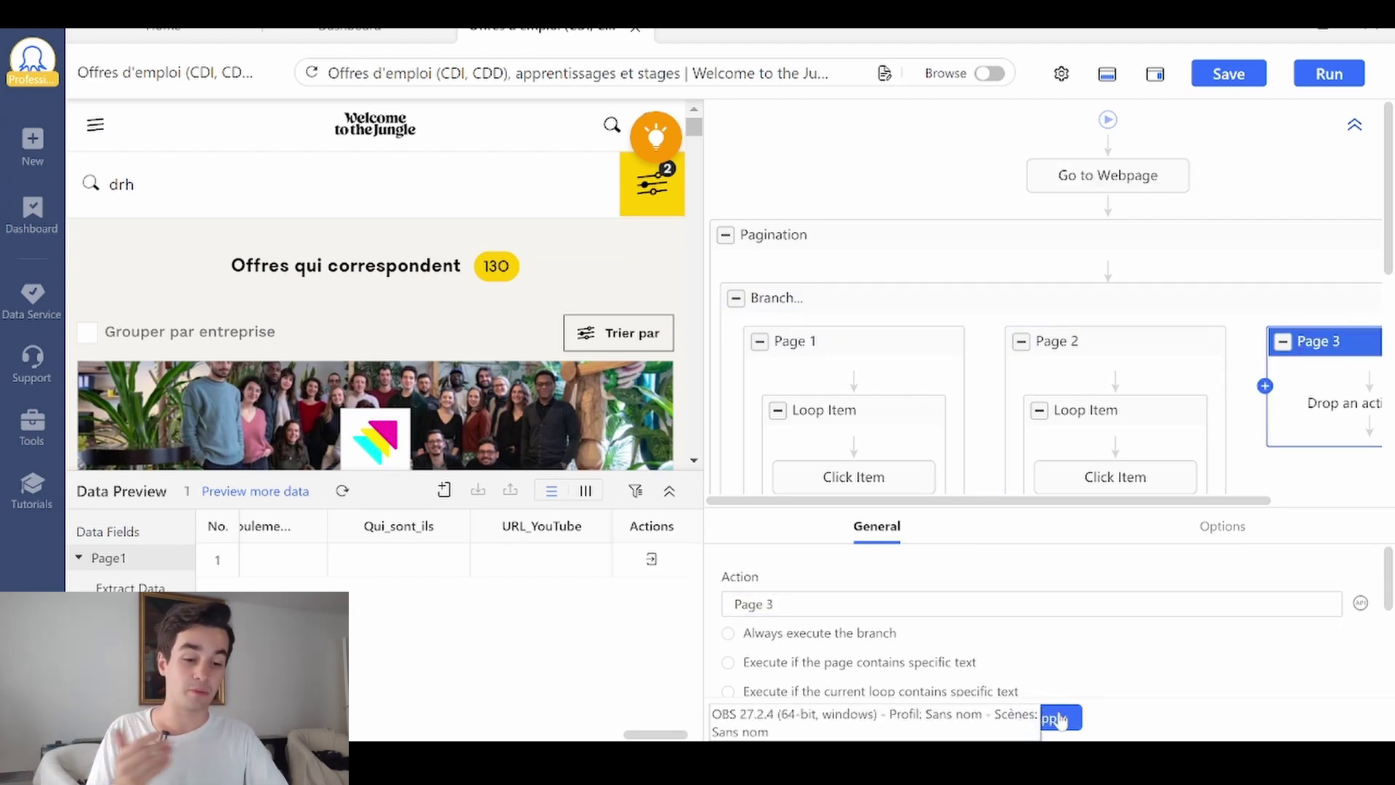
Duplicate the Page 2 branch's Loop Item and move the copy into the Page 3 branch.
scroll(1068, 435, "down", 4)
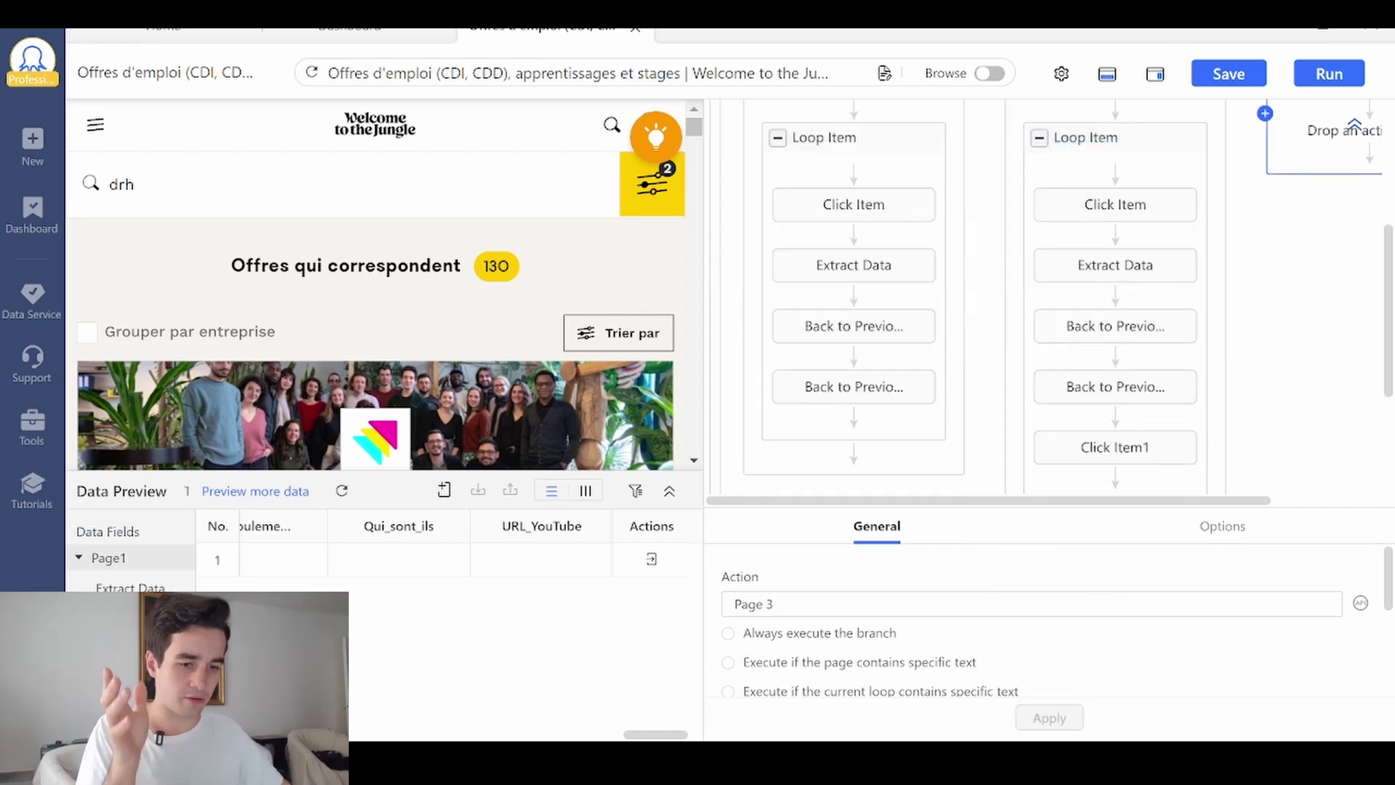
scroll(1068, 434, "up", 4)
left_click(1081, 414)
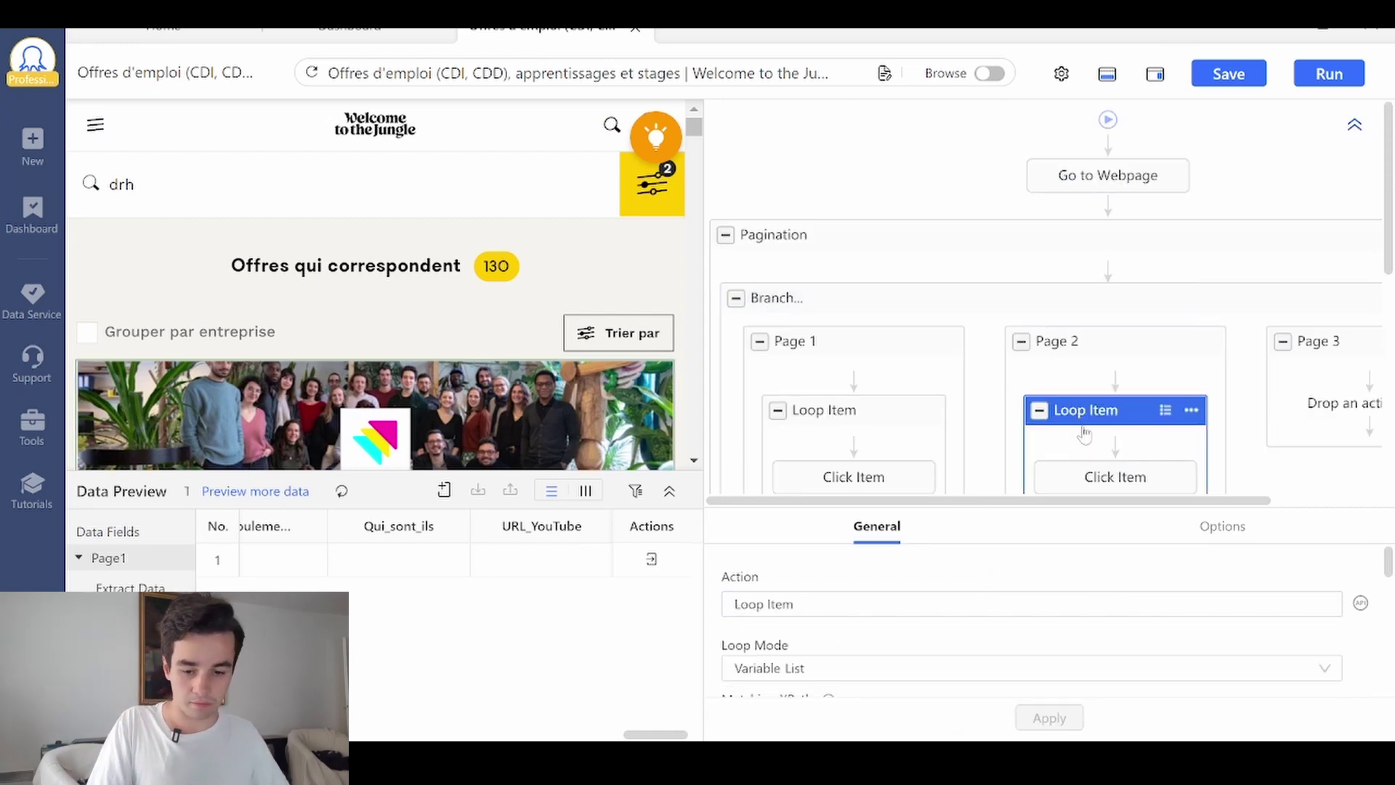
key("ctrl+v")
scroll(1084, 207, "up", 5)
scroll(1093, 213, "down", 4)
left_click_drag(1058, 238, 1240, 361)
scroll(1229, 351, "down", 5)
scroll(1229, 351, "up", 5)
scroll(1206, 360, "down", 5)
left_click(1215, 255)
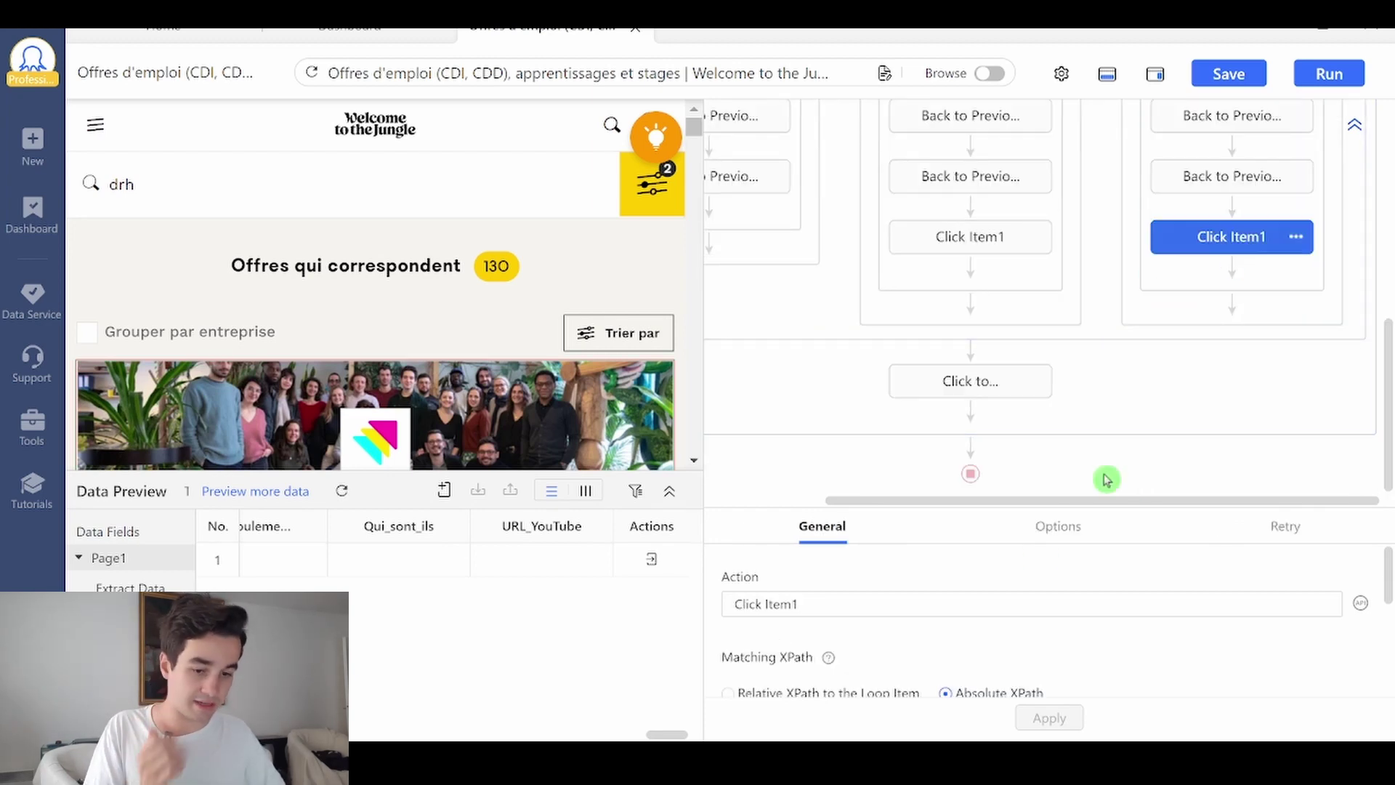
scroll(1090, 618, "down", 1)
left_click(868, 619)
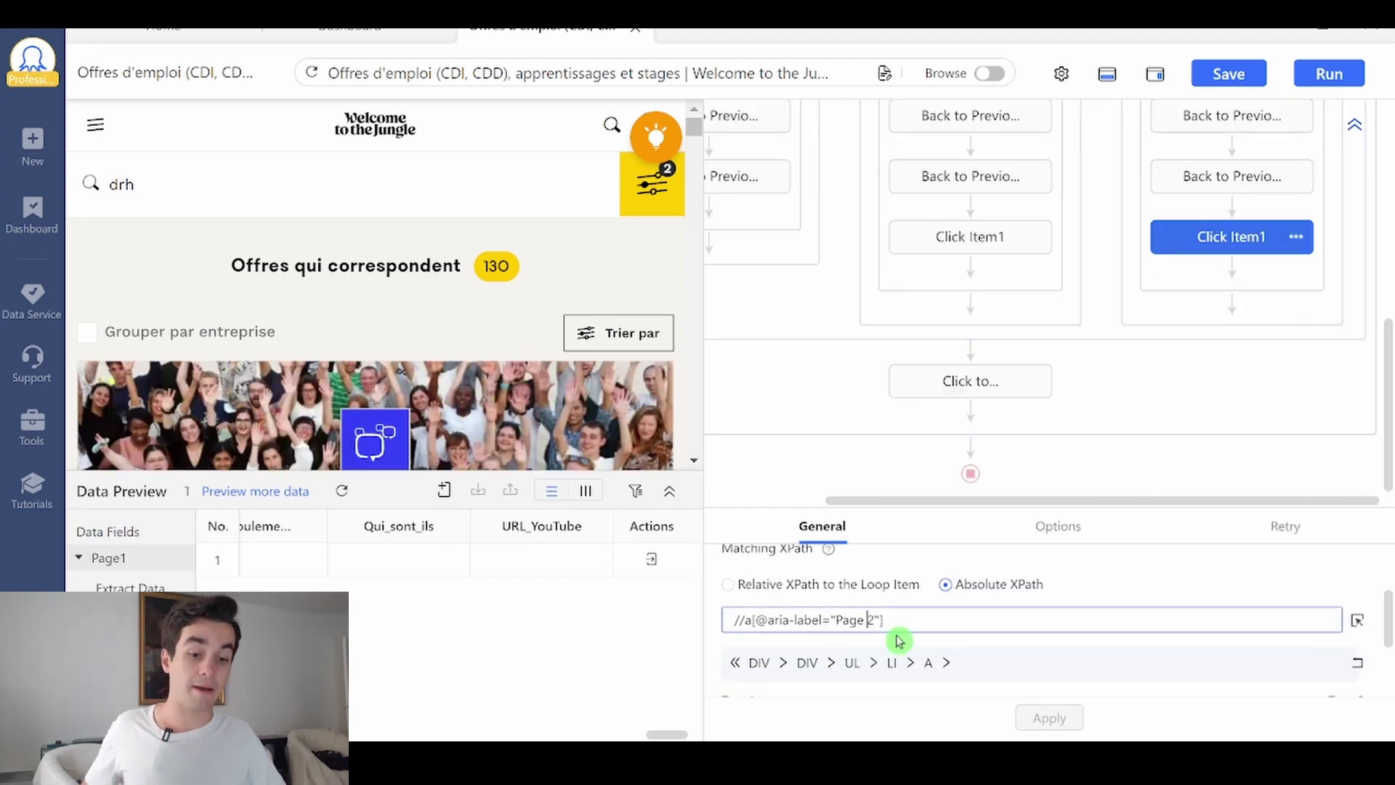
key("Delete")
type("3")
left_click(1067, 721)
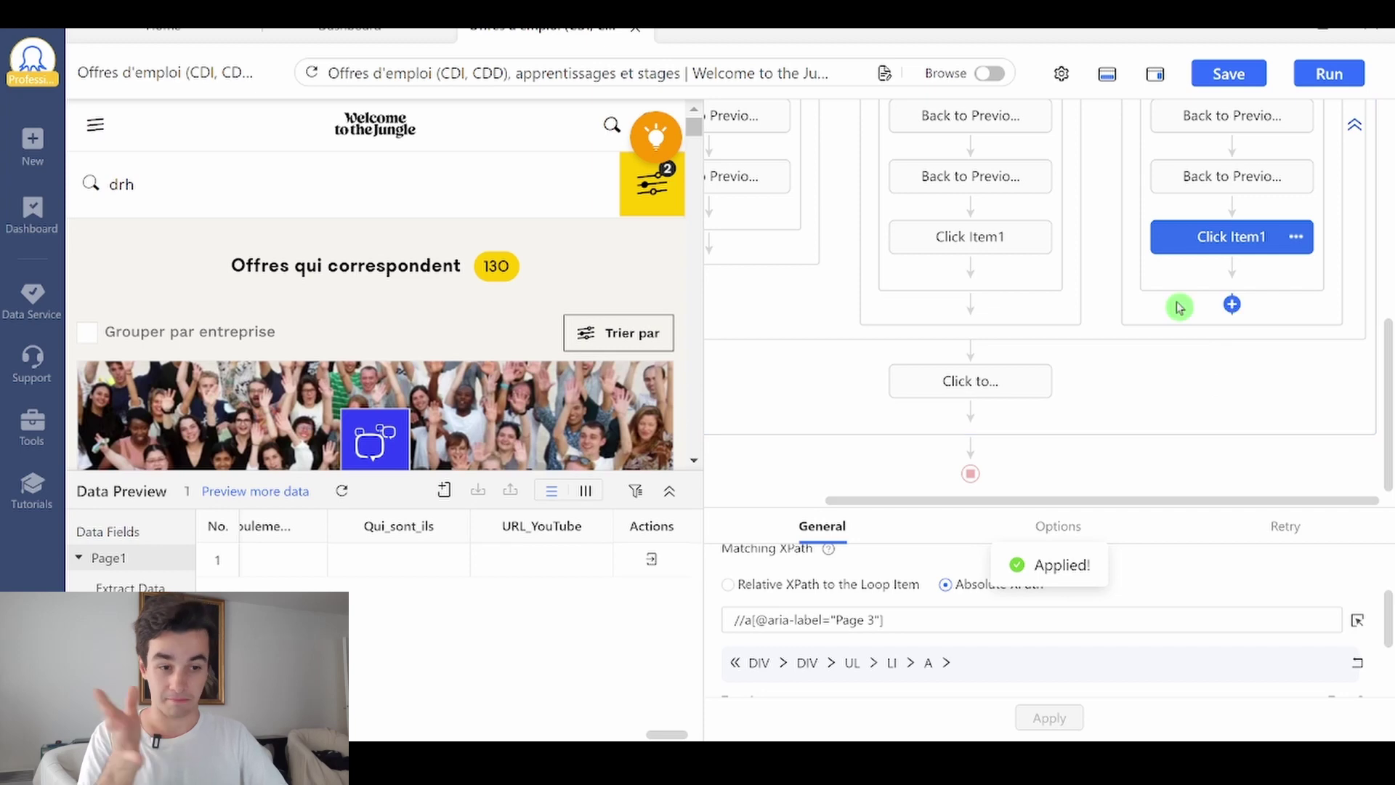
scroll(1191, 306, "up", 5)
left_click(1233, 83)
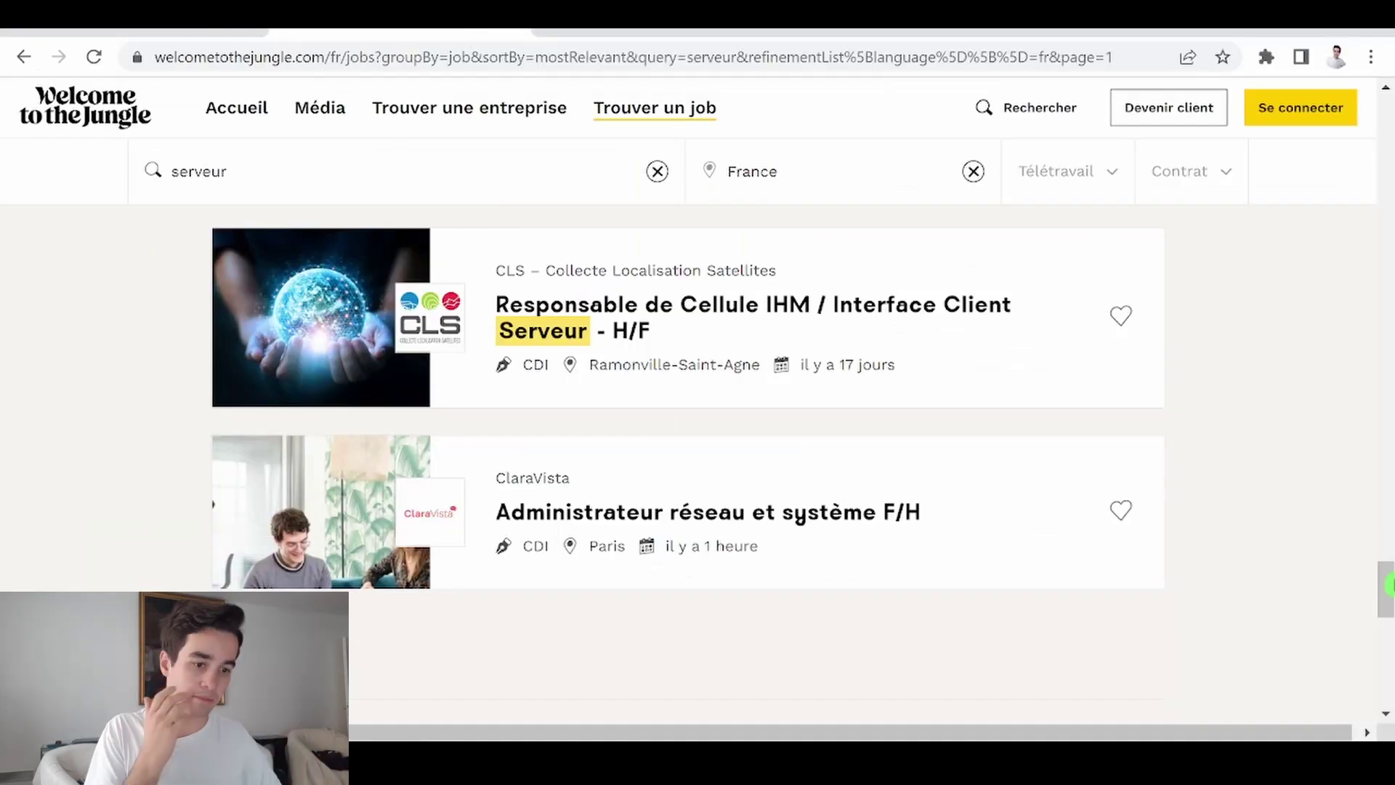
In the browser, examine the pagination links of the "serveur" results on pages 1 and 7, and open page 8.
mouse_move(1386, 591)
left_mouse_down()
mouse_move(1386, 358)
mouse_move(1391, 565)
left_mouse_up()
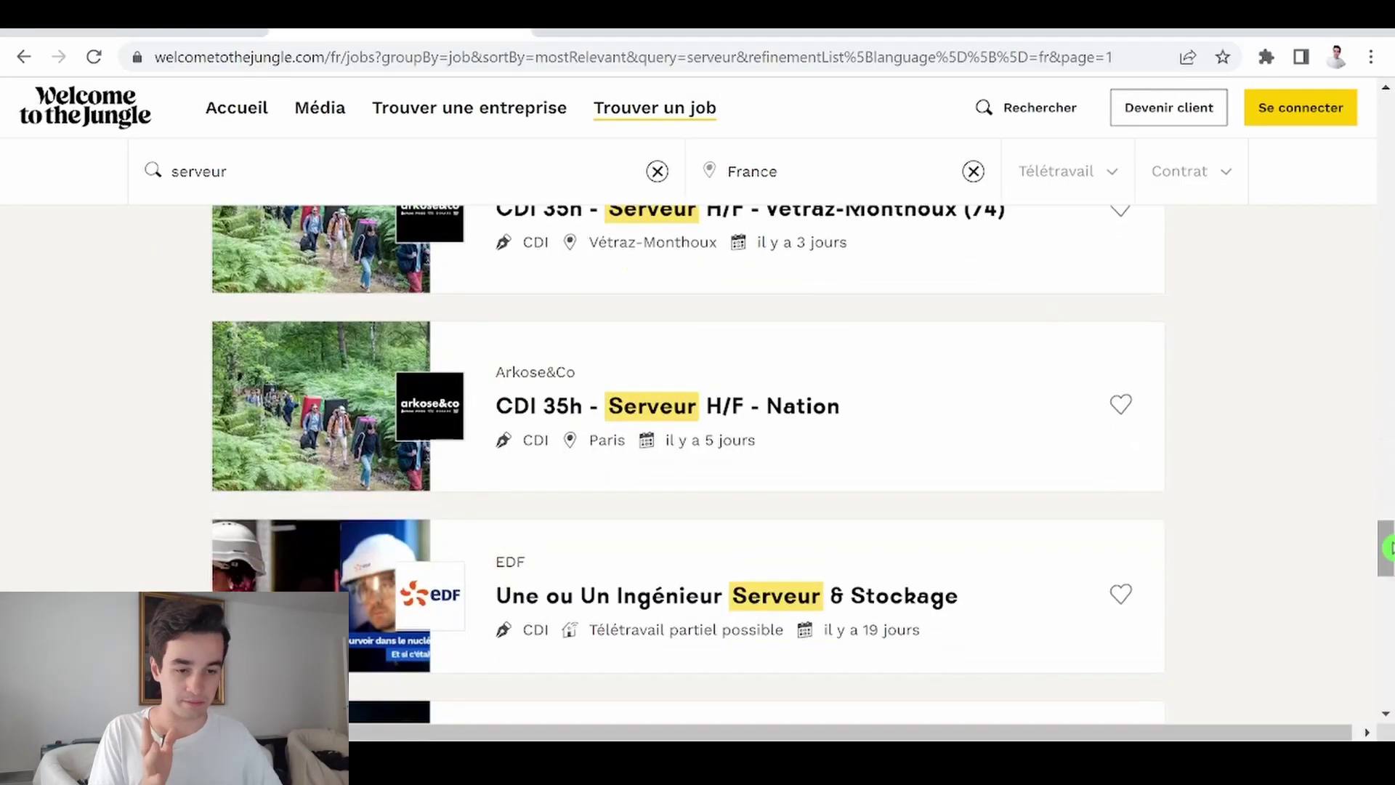
scroll(1318, 483, "down", 12)
scroll(1191, 462, "up", 4)
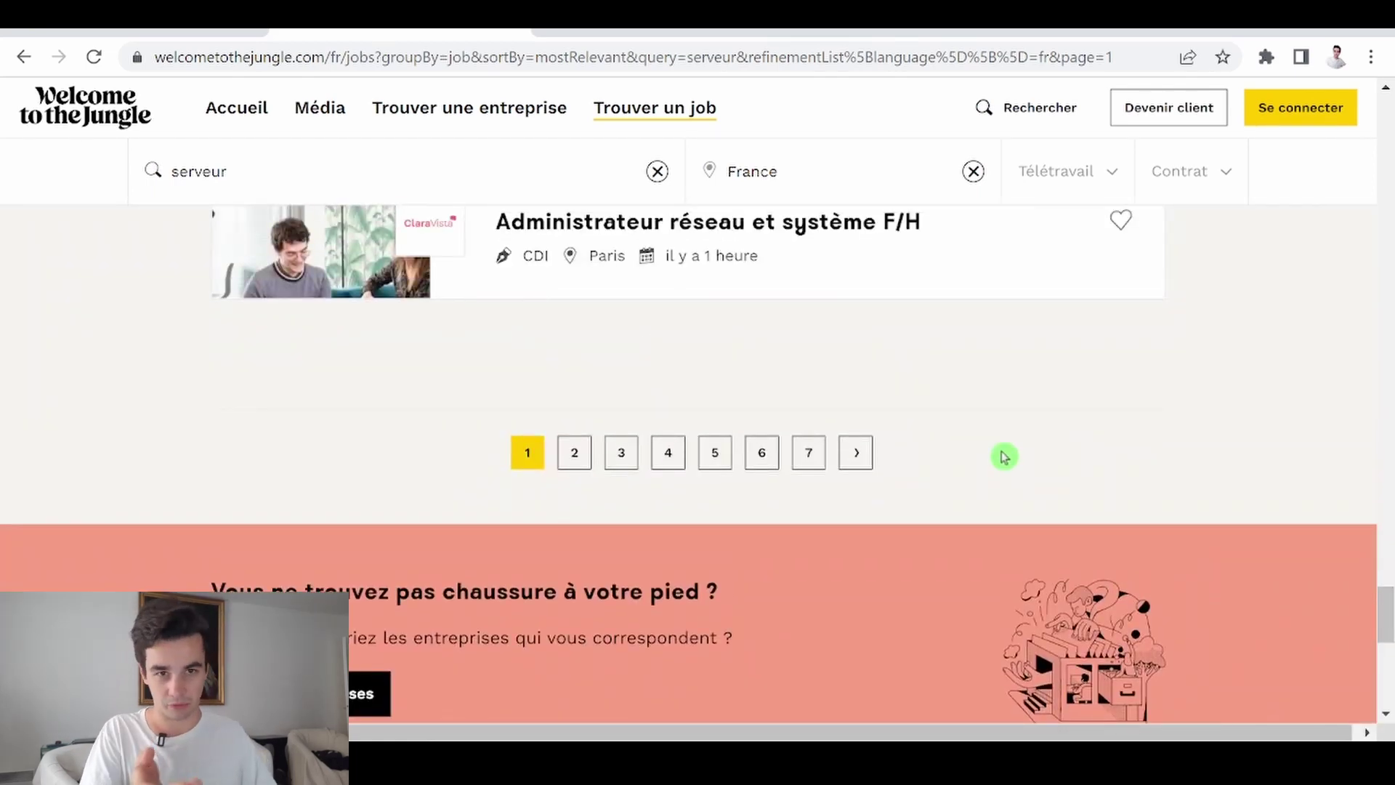
left_click(810, 460)
left_click_drag(1389, 153, 1373, 630)
scroll(1152, 616, "down", 4)
scroll(799, 537, "up", 2)
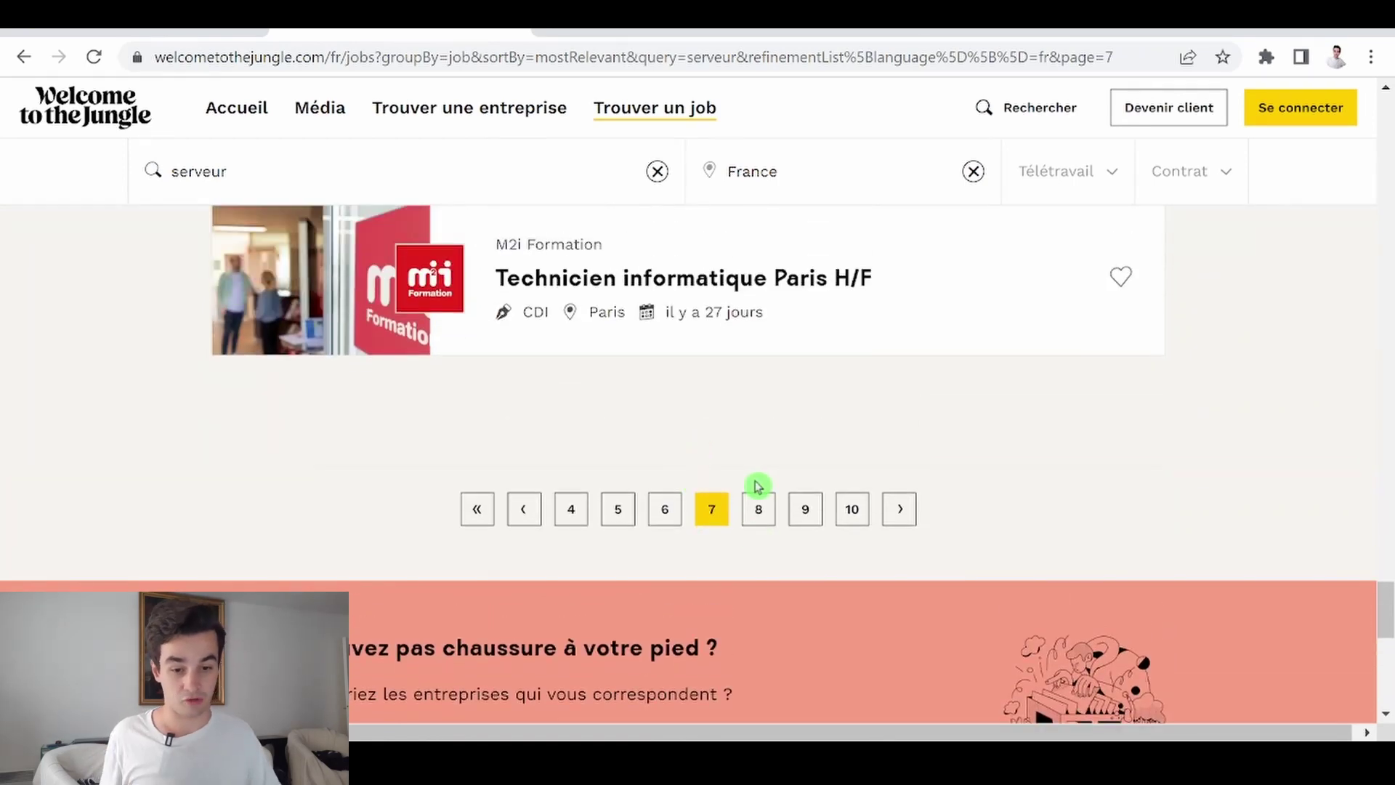
left_click(760, 509)
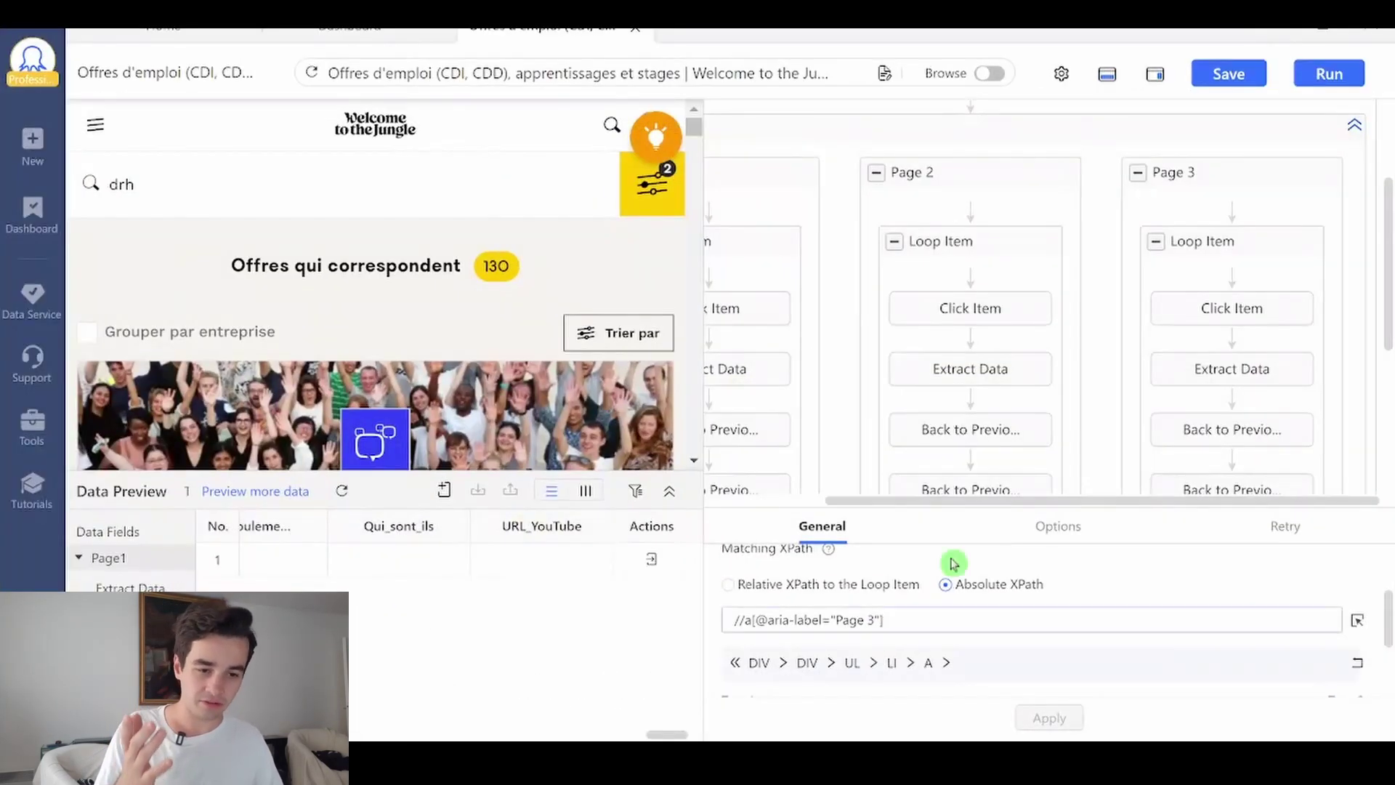
In Octoparse, save the workflow and run the task on the local device in Standard Mode.
left_click(1228, 275)
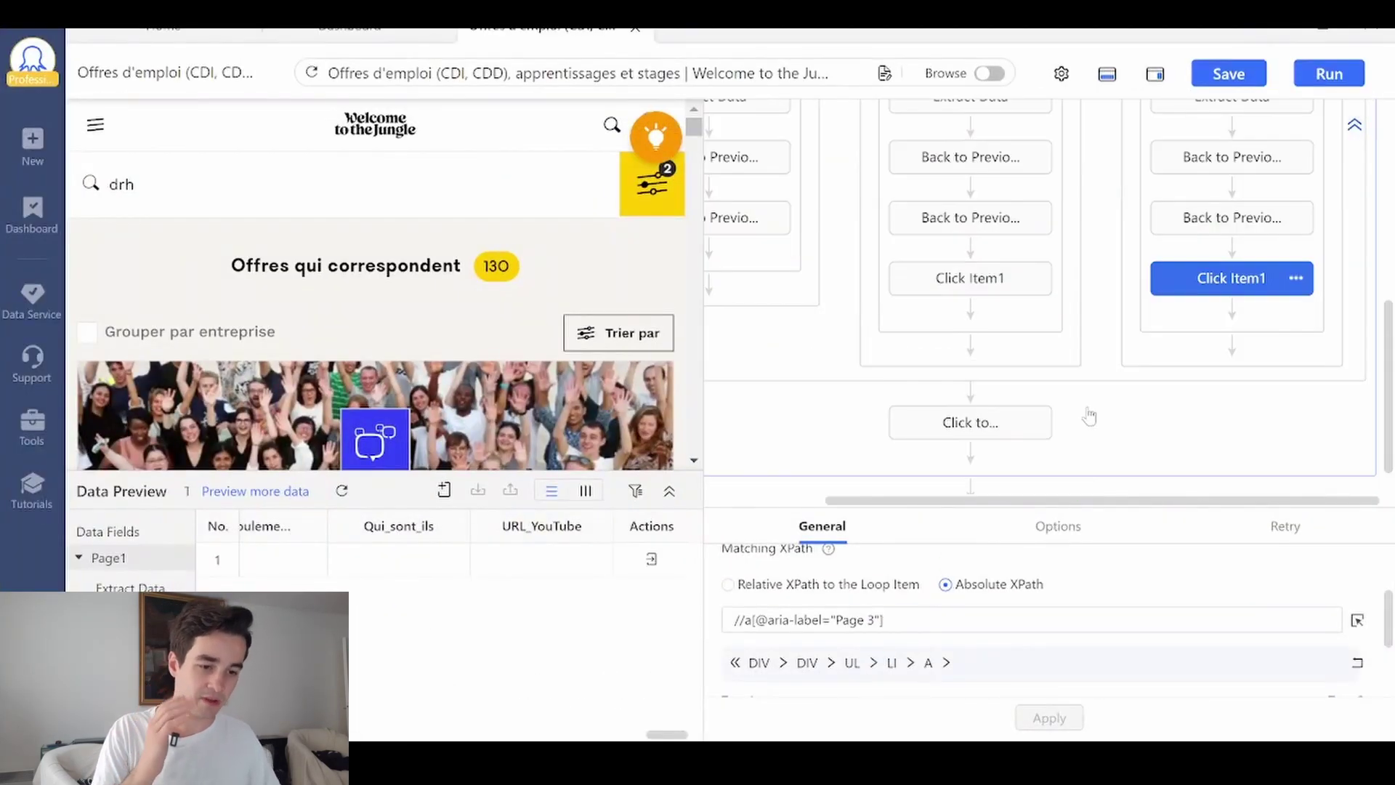
left_click(1233, 270)
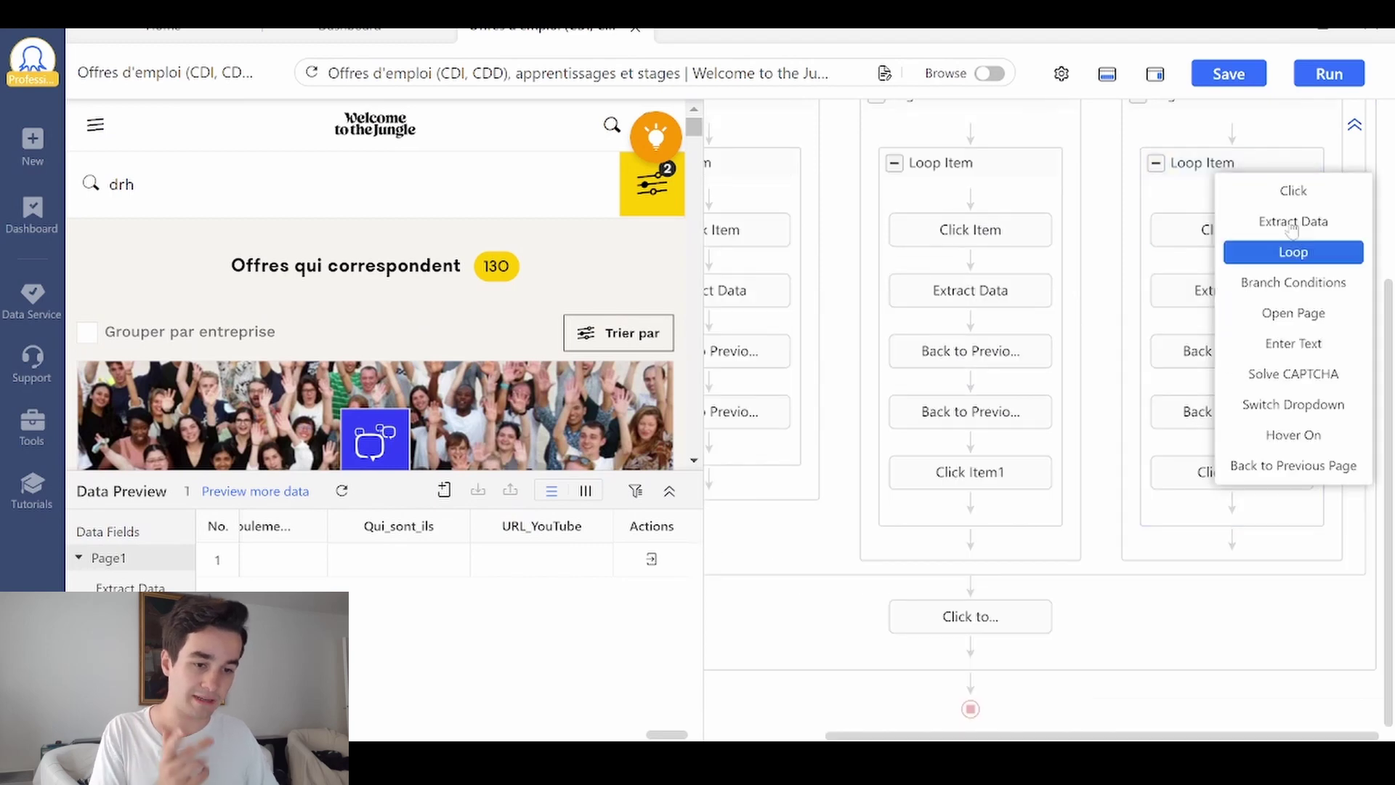
left_click(1228, 73)
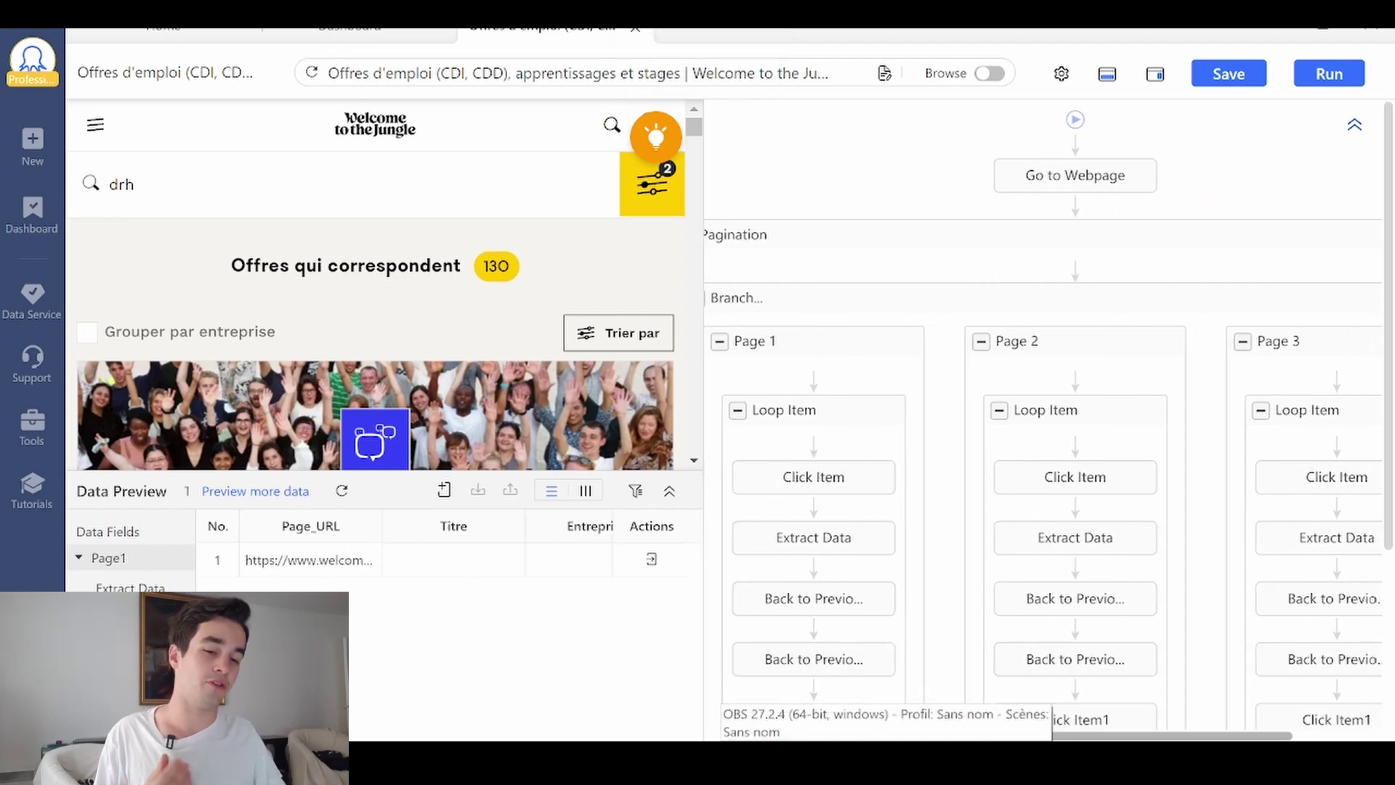
scroll(1075, 658, "down", 3)
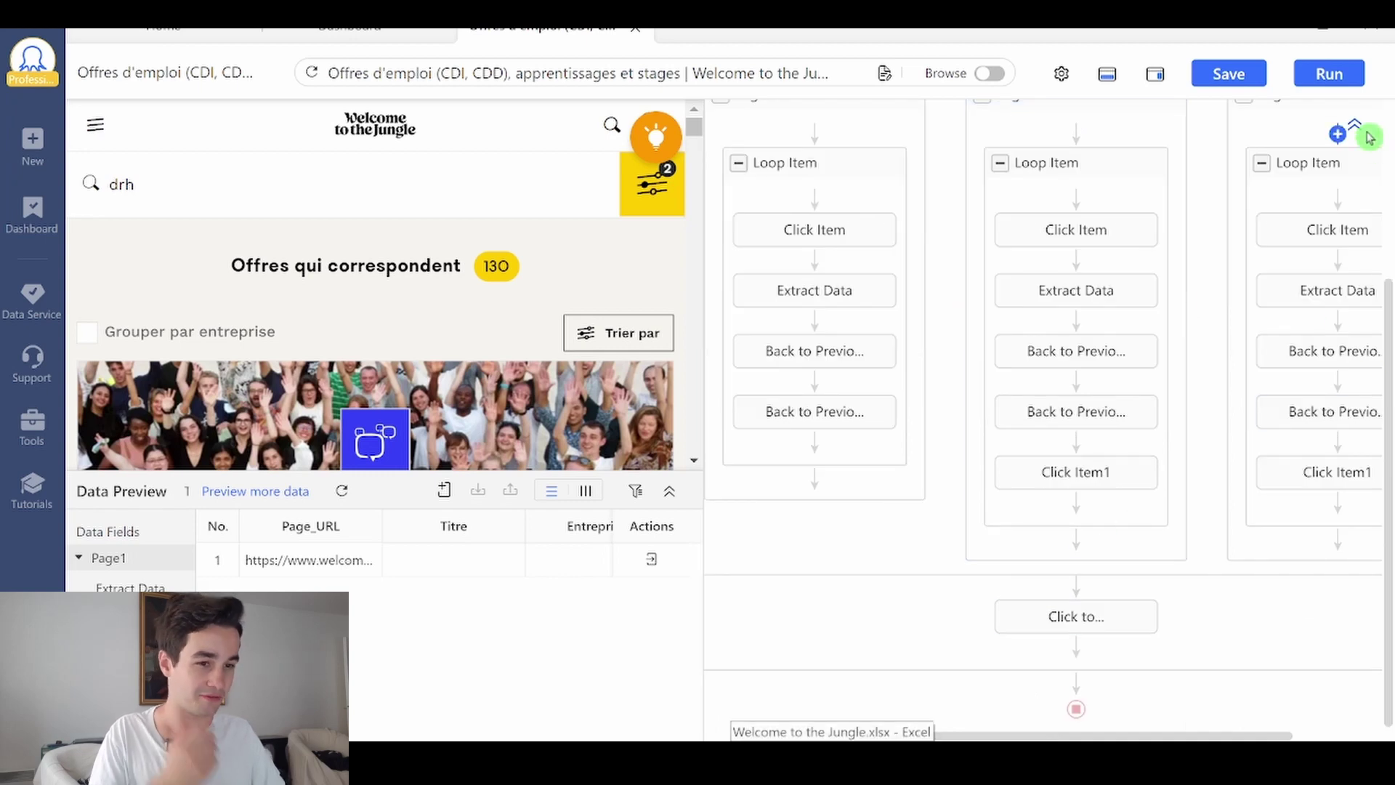
scroll(1311, 182, "up", 3)
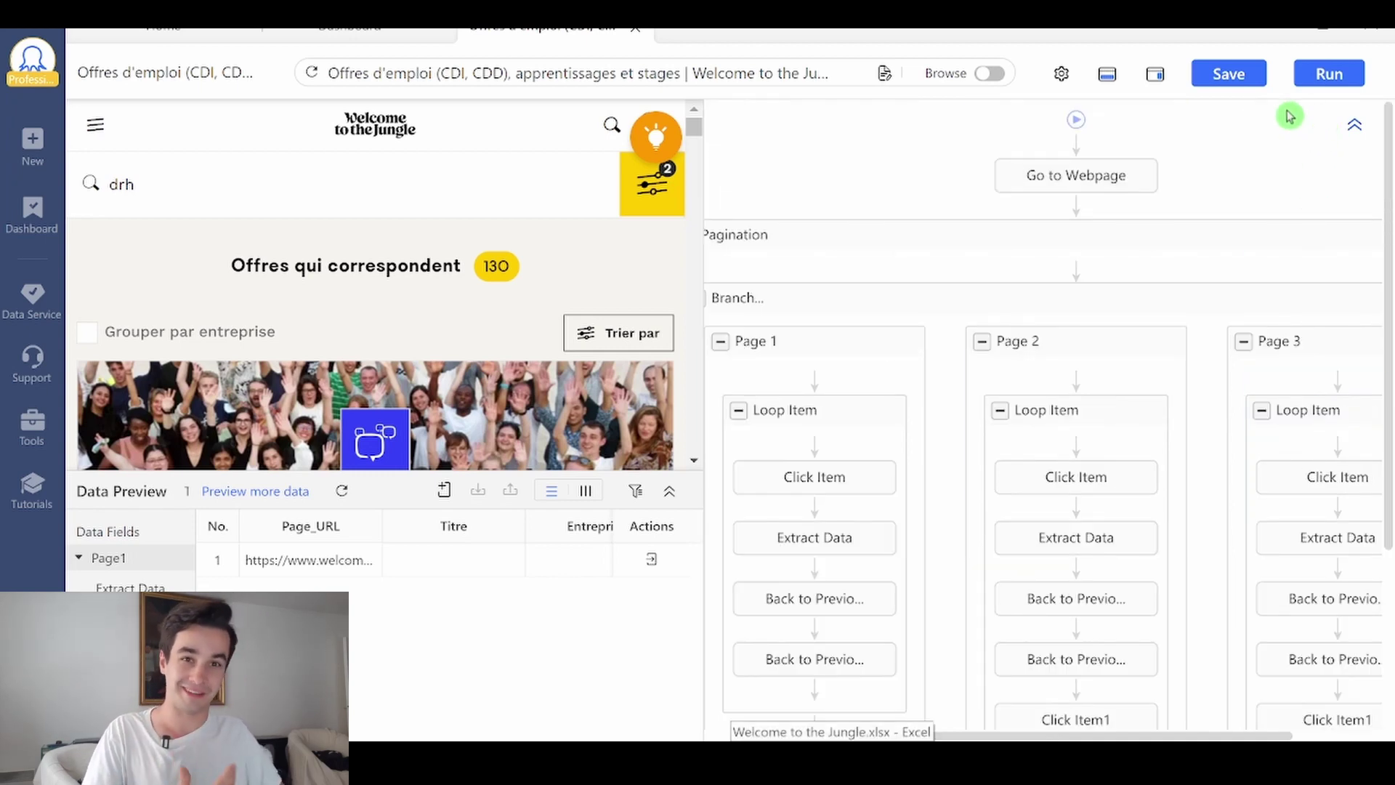
left_click(1344, 74)
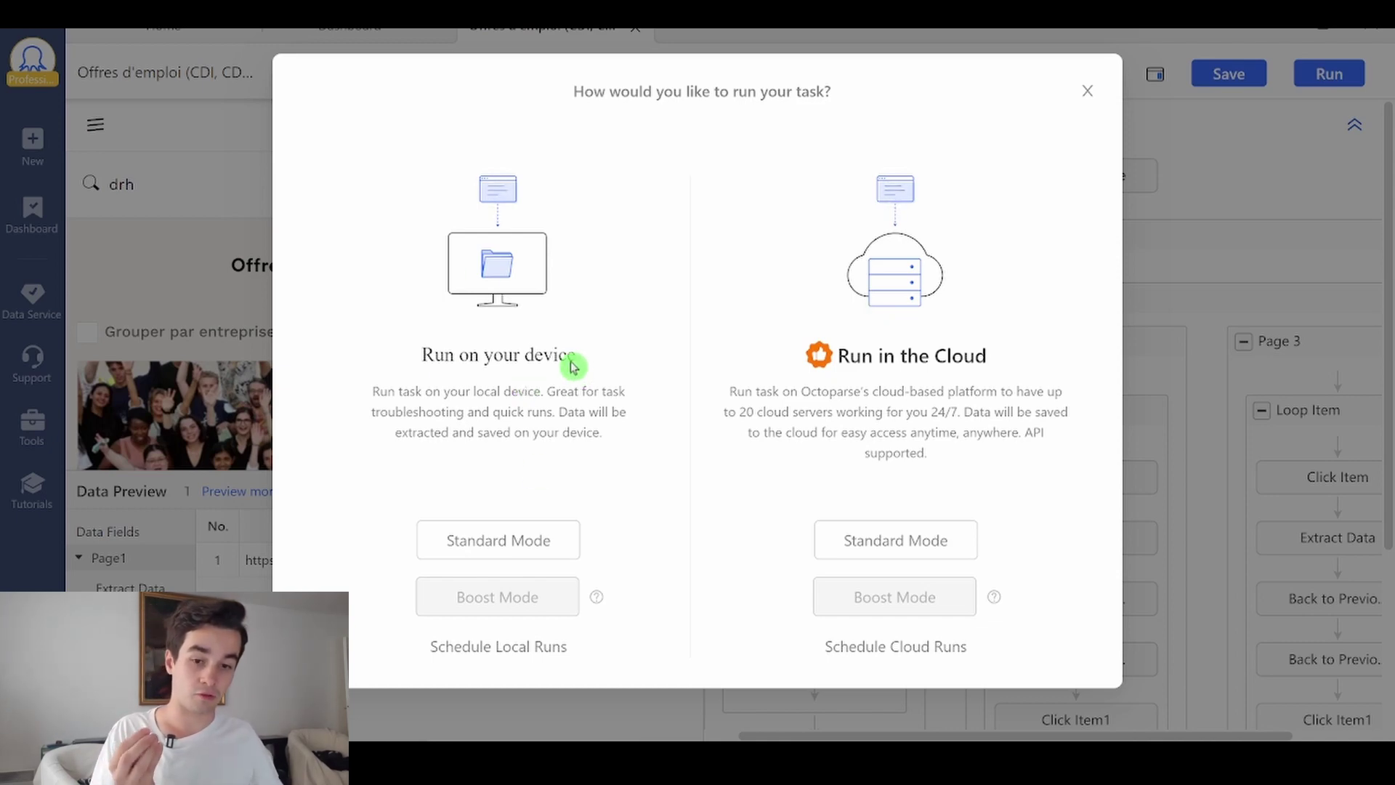
left_click(493, 543)
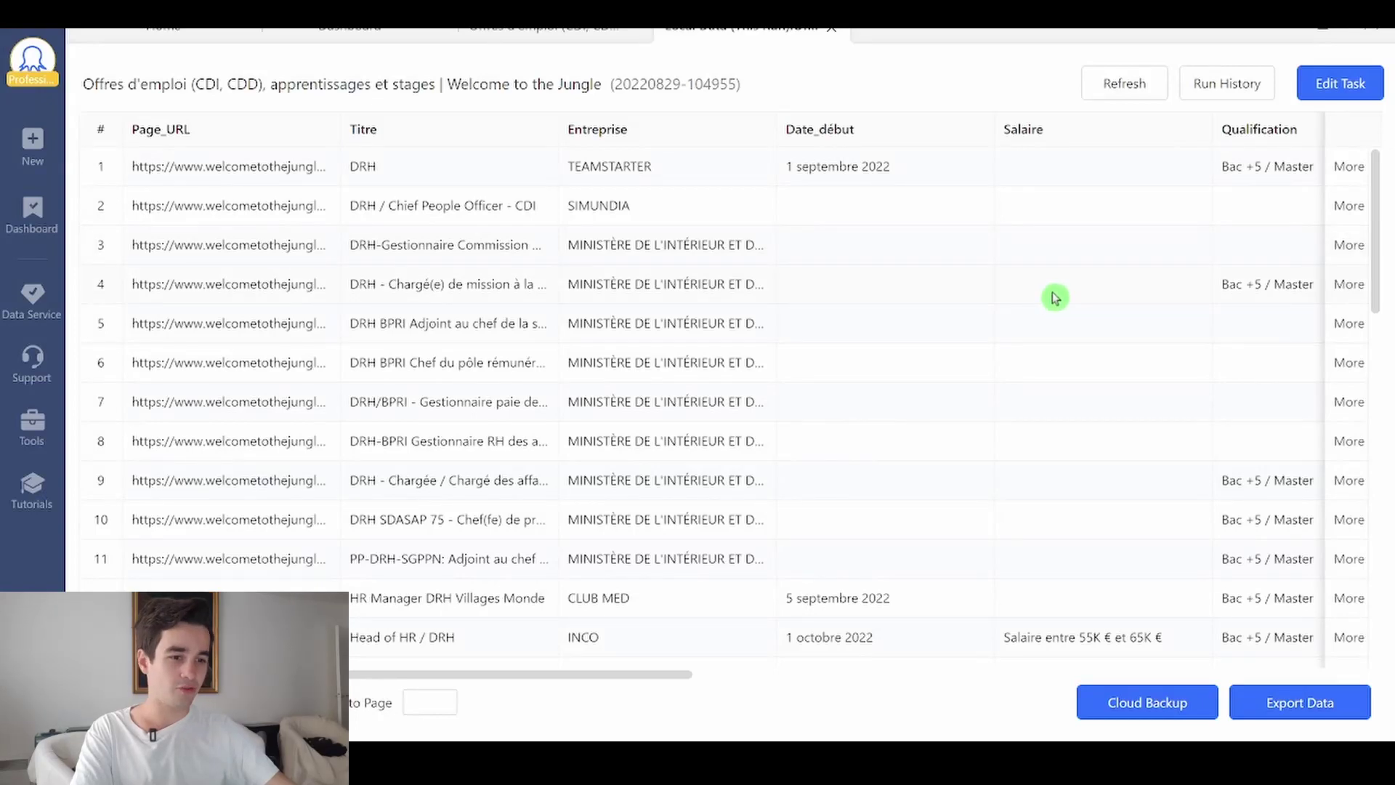
Review the local run's extracted offers from the first to the last rows, checking which columns are filled.
scroll(1055, 298, "down", 5)
scroll(1055, 298, "up", 5)
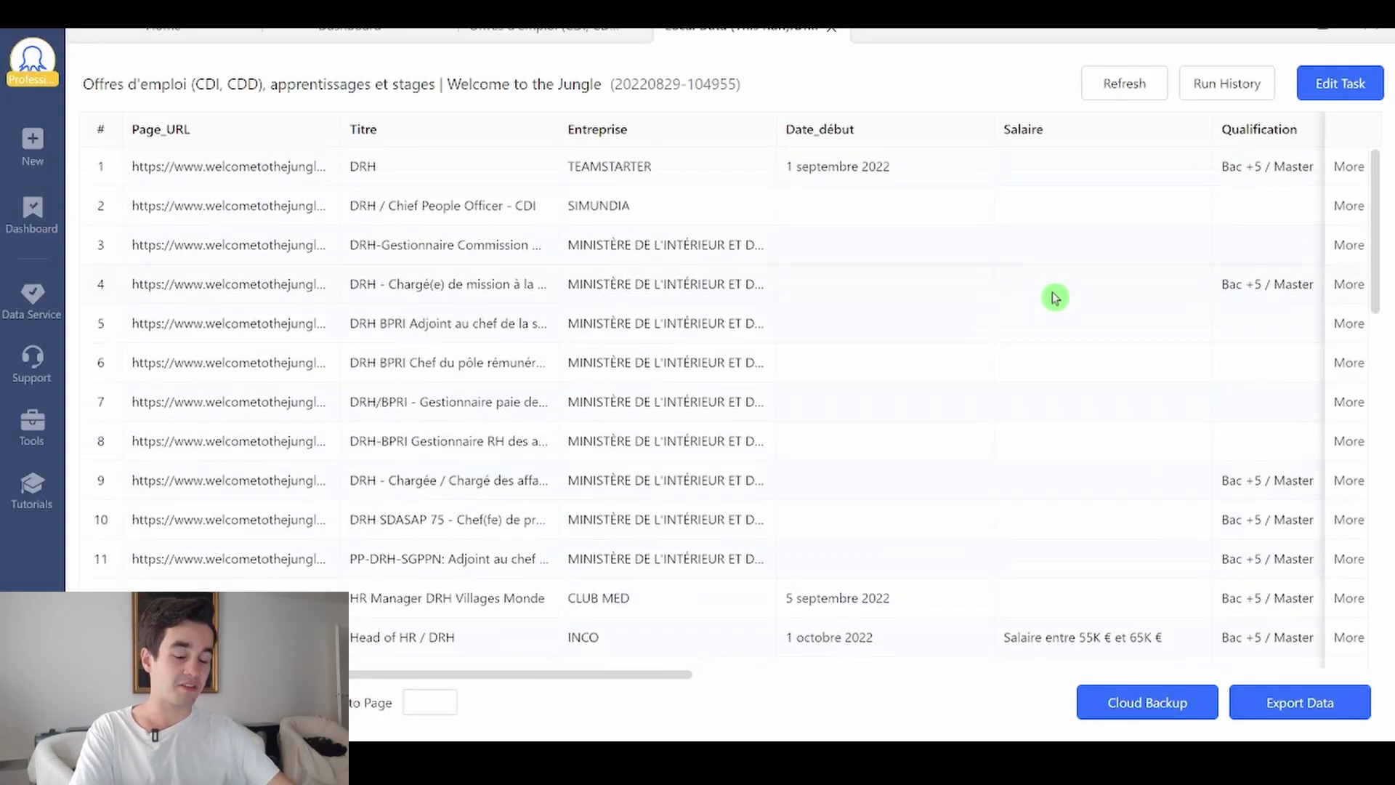
scroll(1055, 298, "right", 5)
scroll(881, 442, "down", 6)
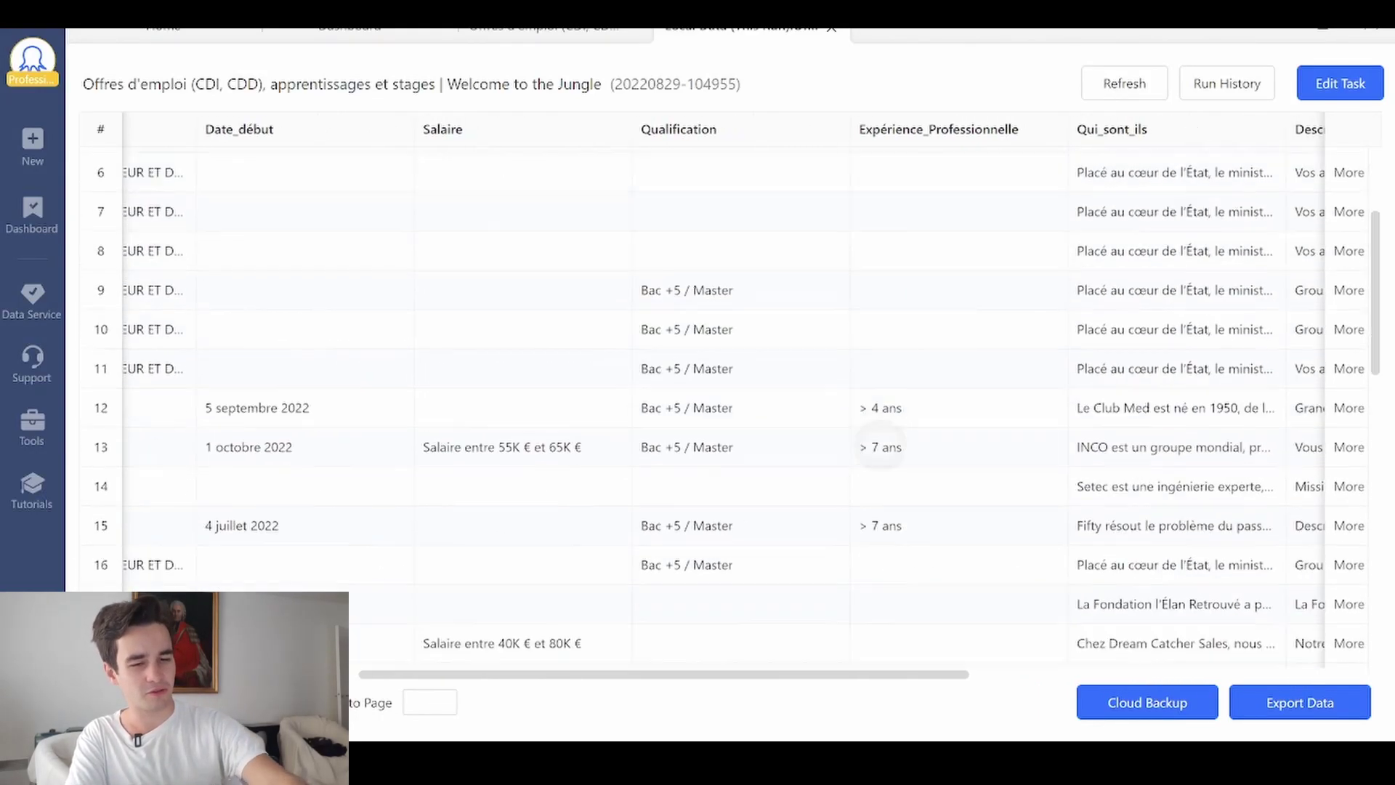
scroll(882, 442, "left", 3)
scroll(737, 407, "left", 3)
scroll(737, 407, "down", 6)
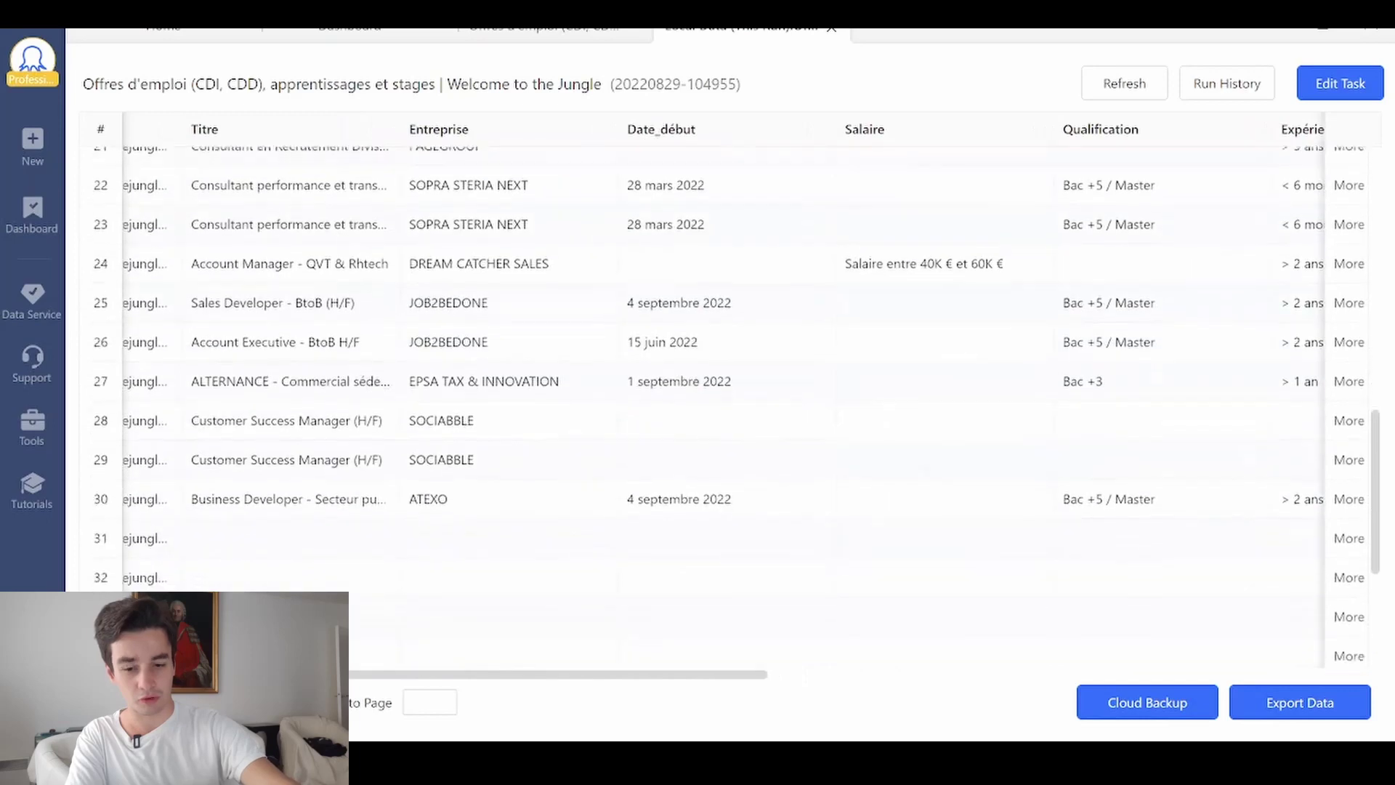
scroll(737, 407, "down", 3)
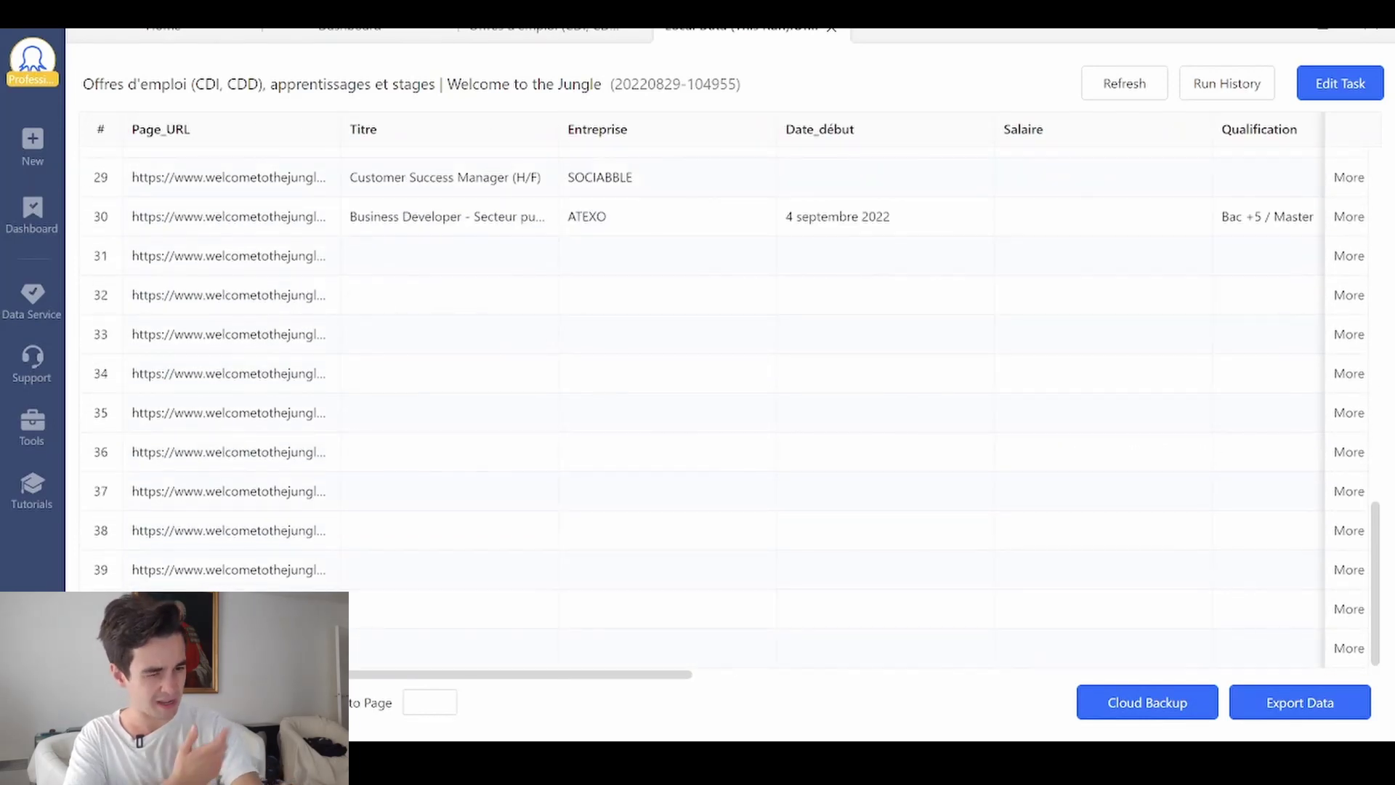
scroll(737, 408, "right", 6)
scroll(736, 407, "left", 4)
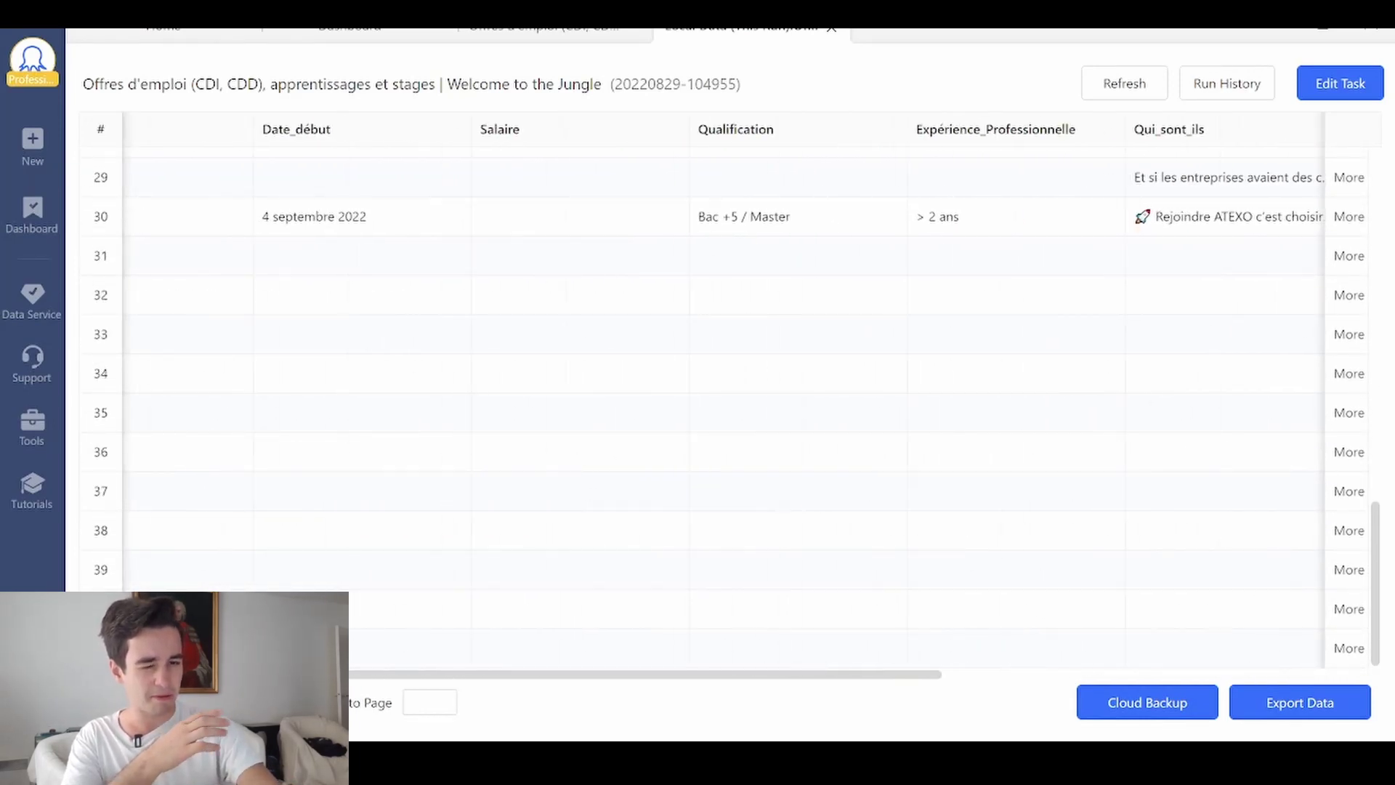
scroll(736, 407, "left", 1)
scroll(737, 407, "up", 9)
scroll(737, 407, "left", 2)
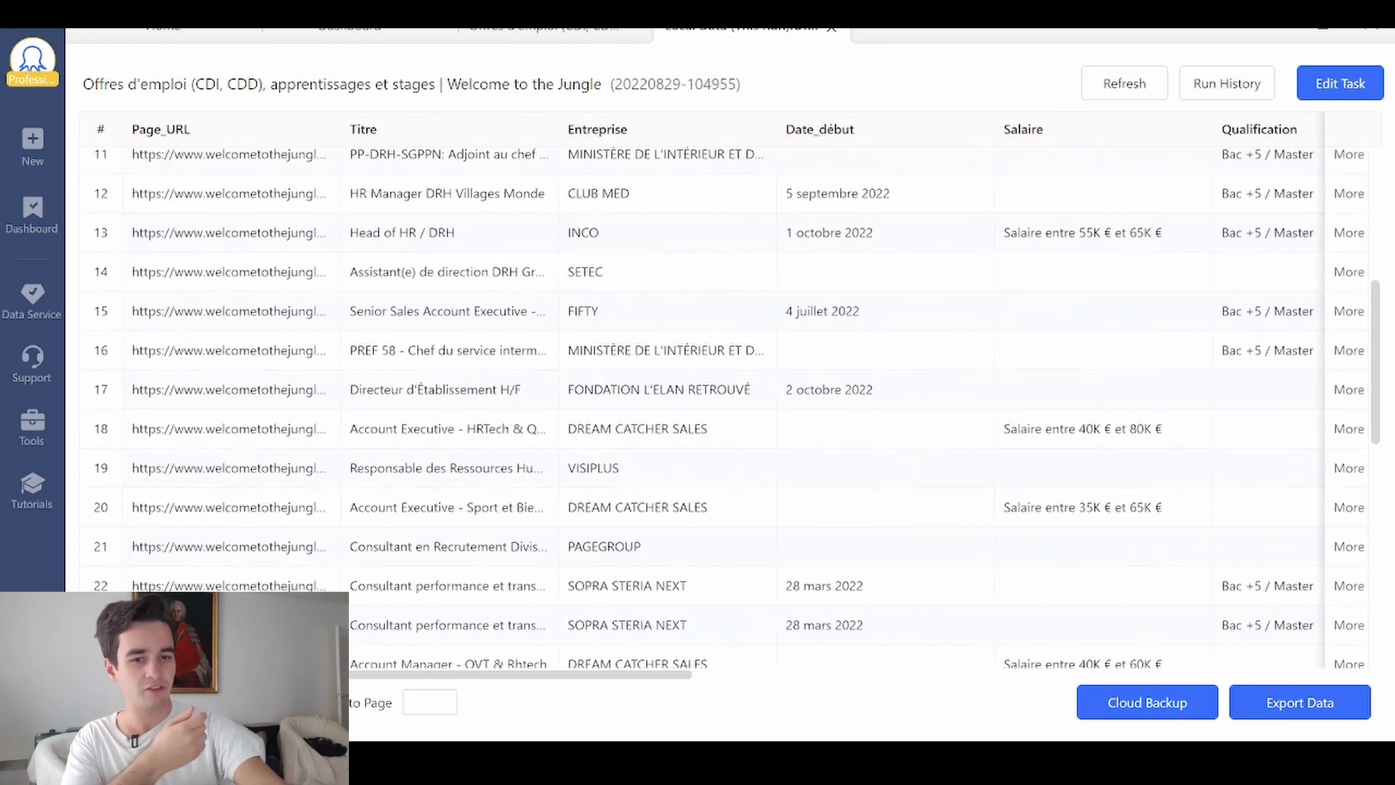
Close the local run data and examine the matching XPath of the Click Item inside the Page 1 branch's loop.
scroll(737, 407, "up", 5)
left_click(831, 28)
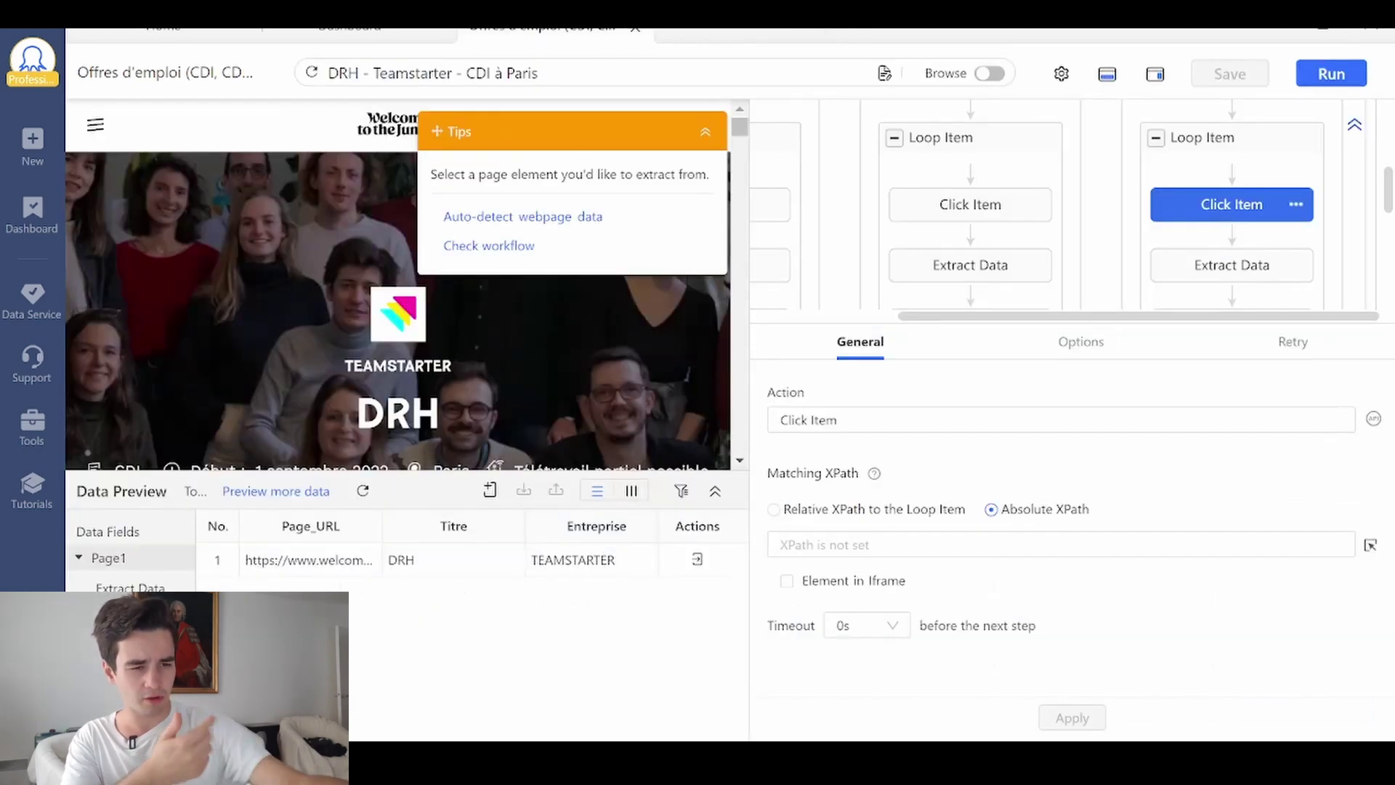
left_click_drag(965, 318, 852, 189)
scroll(852, 189, "down", 5)
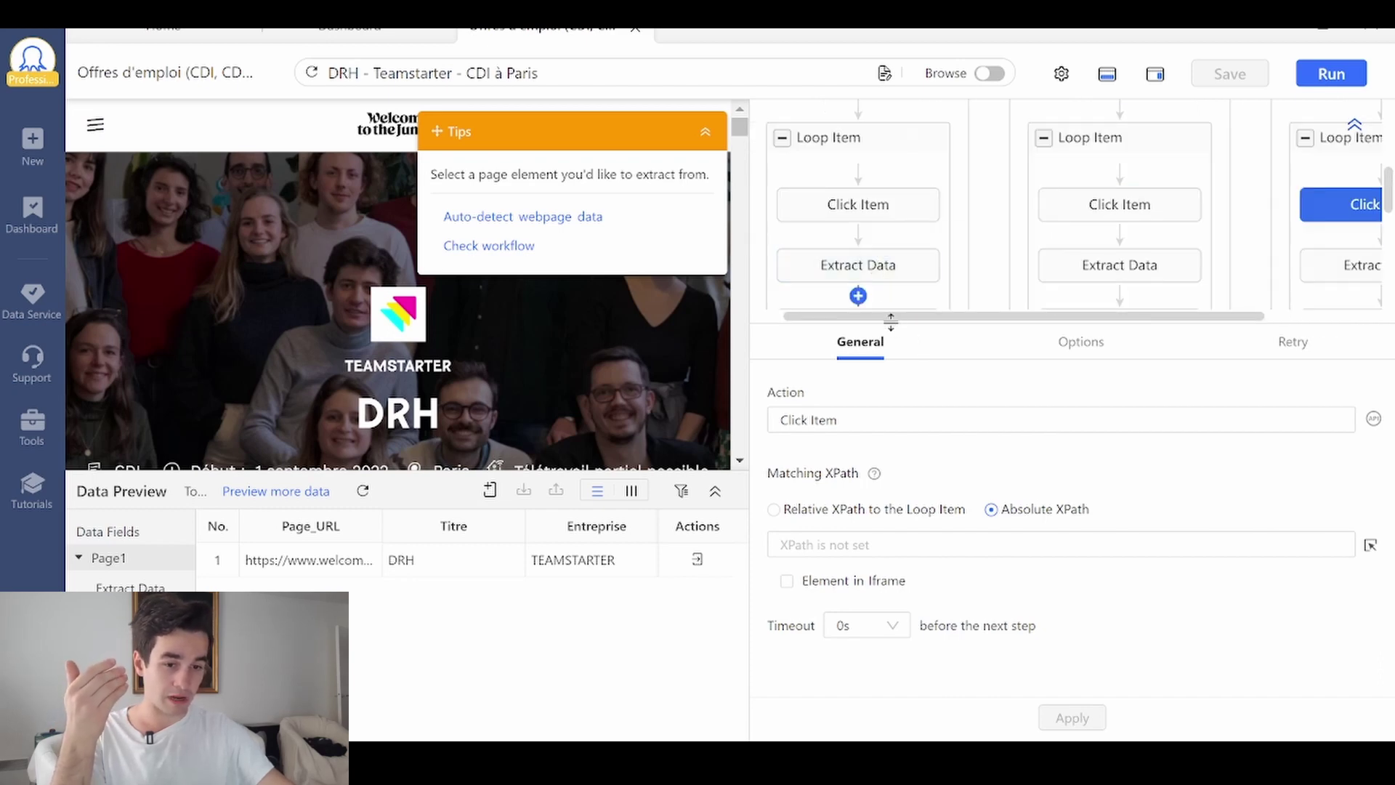
left_click_drag(855, 314, 965, 551)
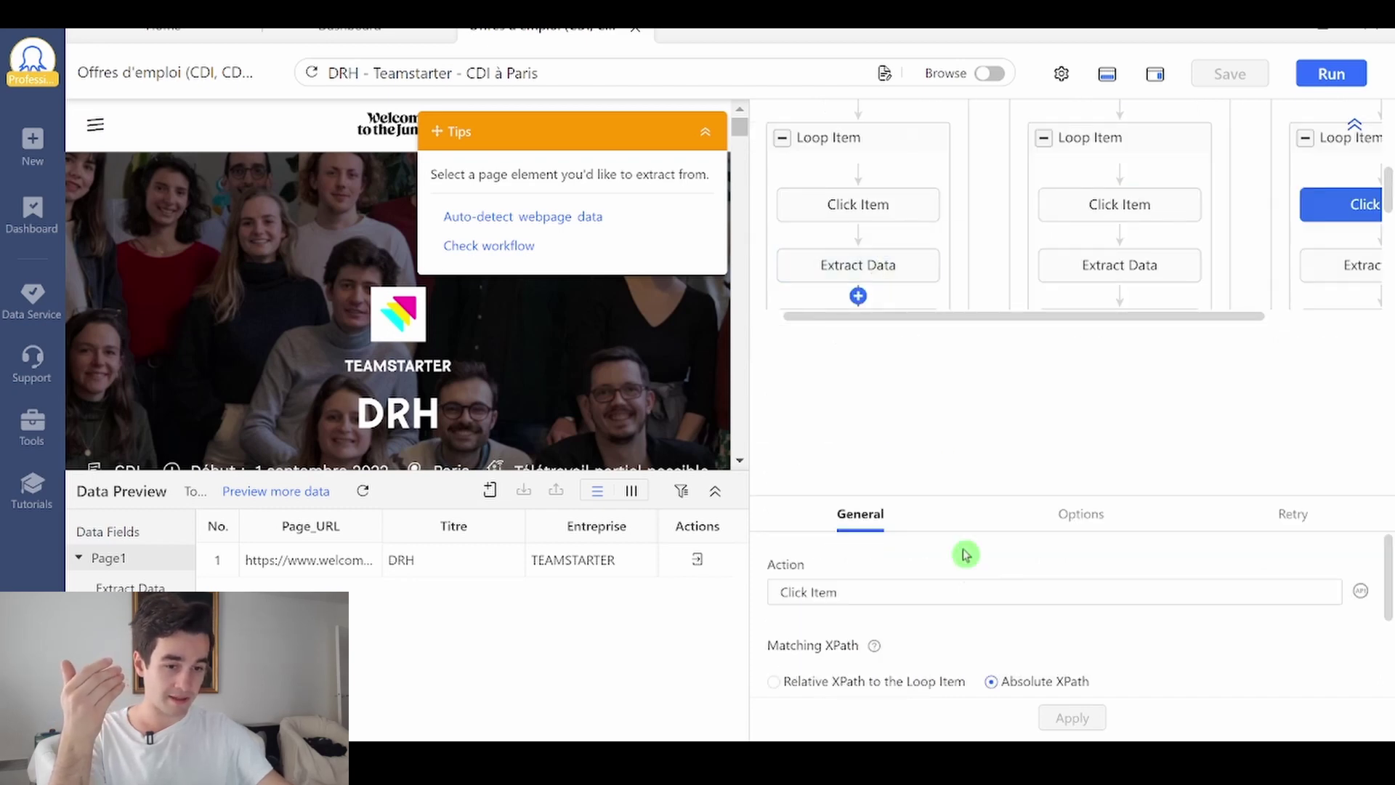
left_click(856, 139)
left_click(839, 218)
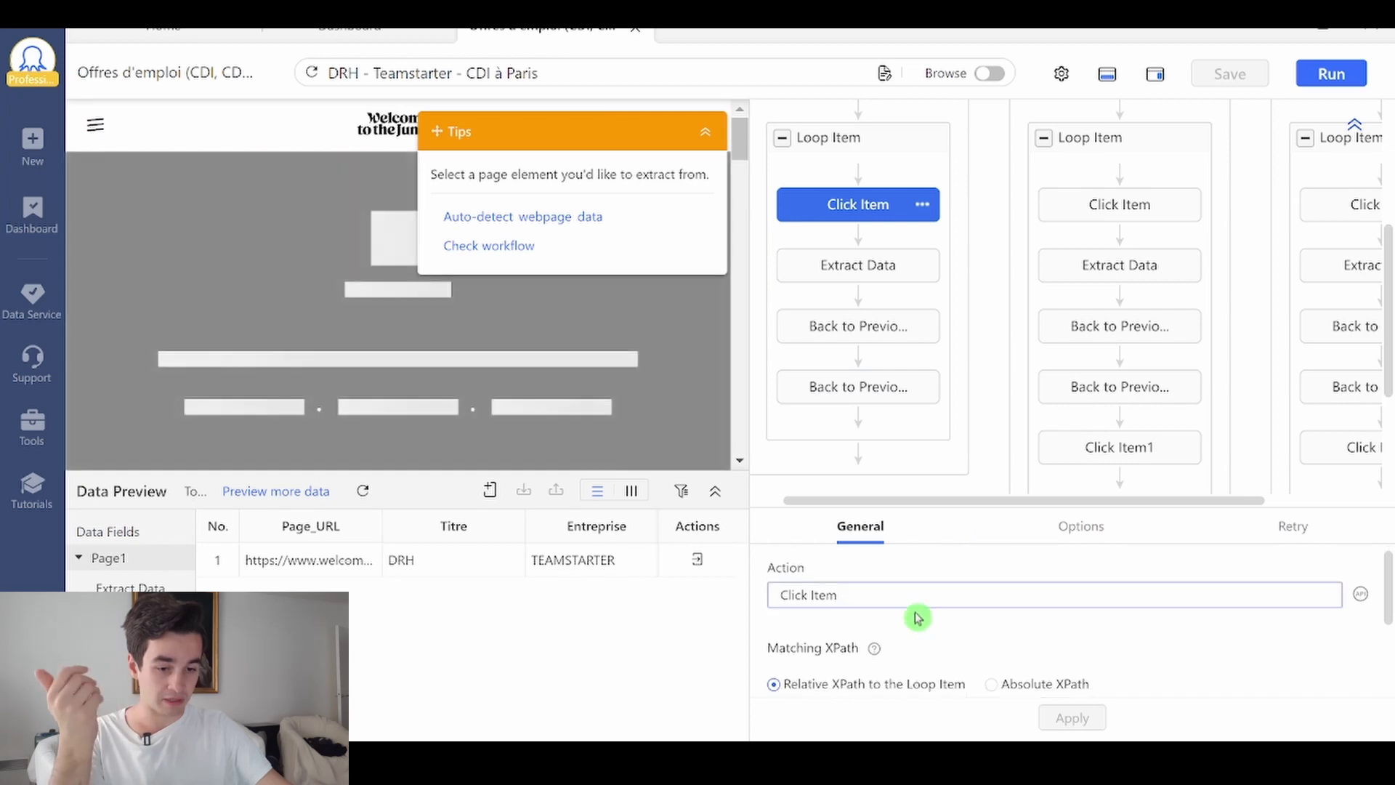
scroll(871, 618, "down", 2)
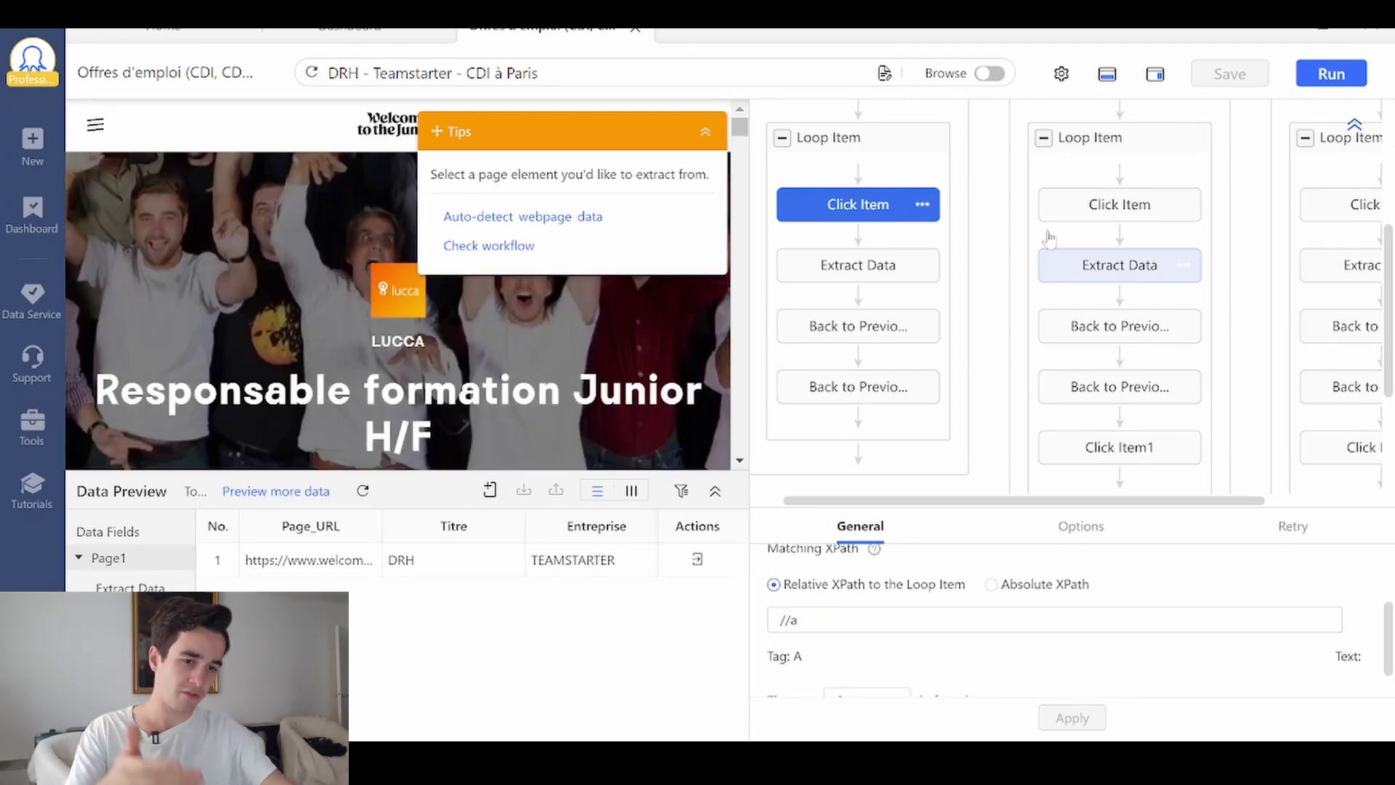
Switch the first Click Item in the Page 3 branch's loop to Relative XPath to the Loop Item and apply it.
left_click(1086, 154)
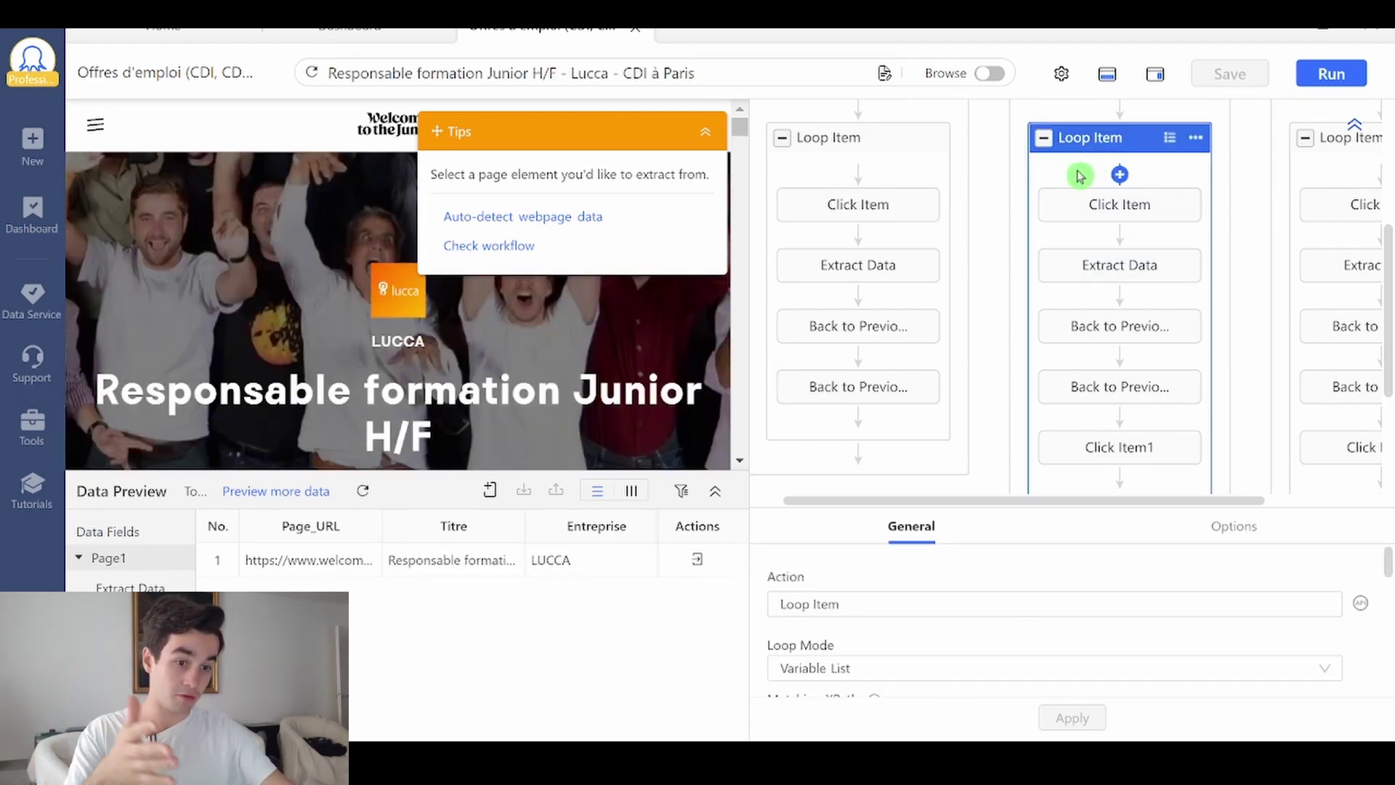
left_click(1080, 212)
left_click(1329, 201)
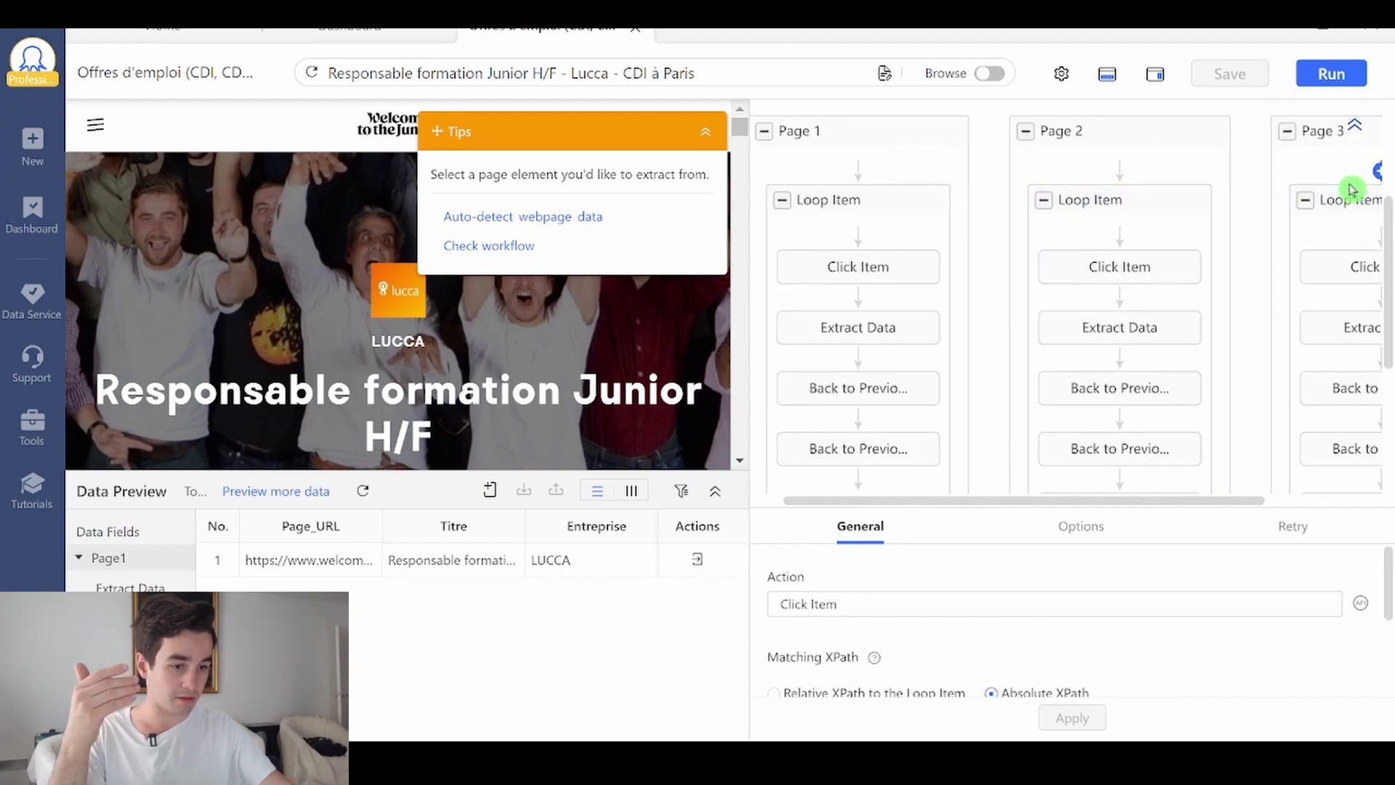
left_click(1345, 285)
scroll(1081, 633, "down", 3)
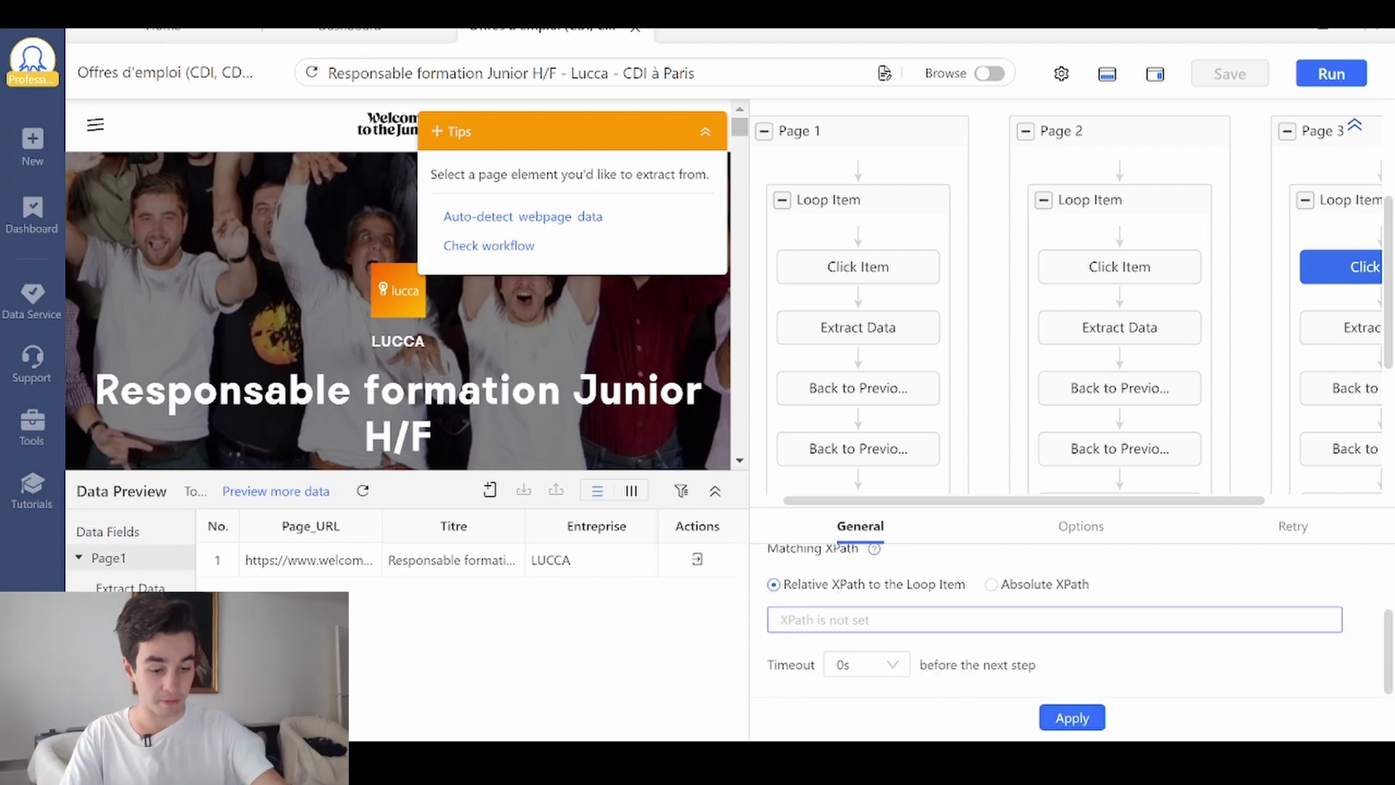
left_click(1073, 715)
Set the first Click Item in the Page 2 branch's loop to the relative XPath //a and apply it.
left_click(1076, 201)
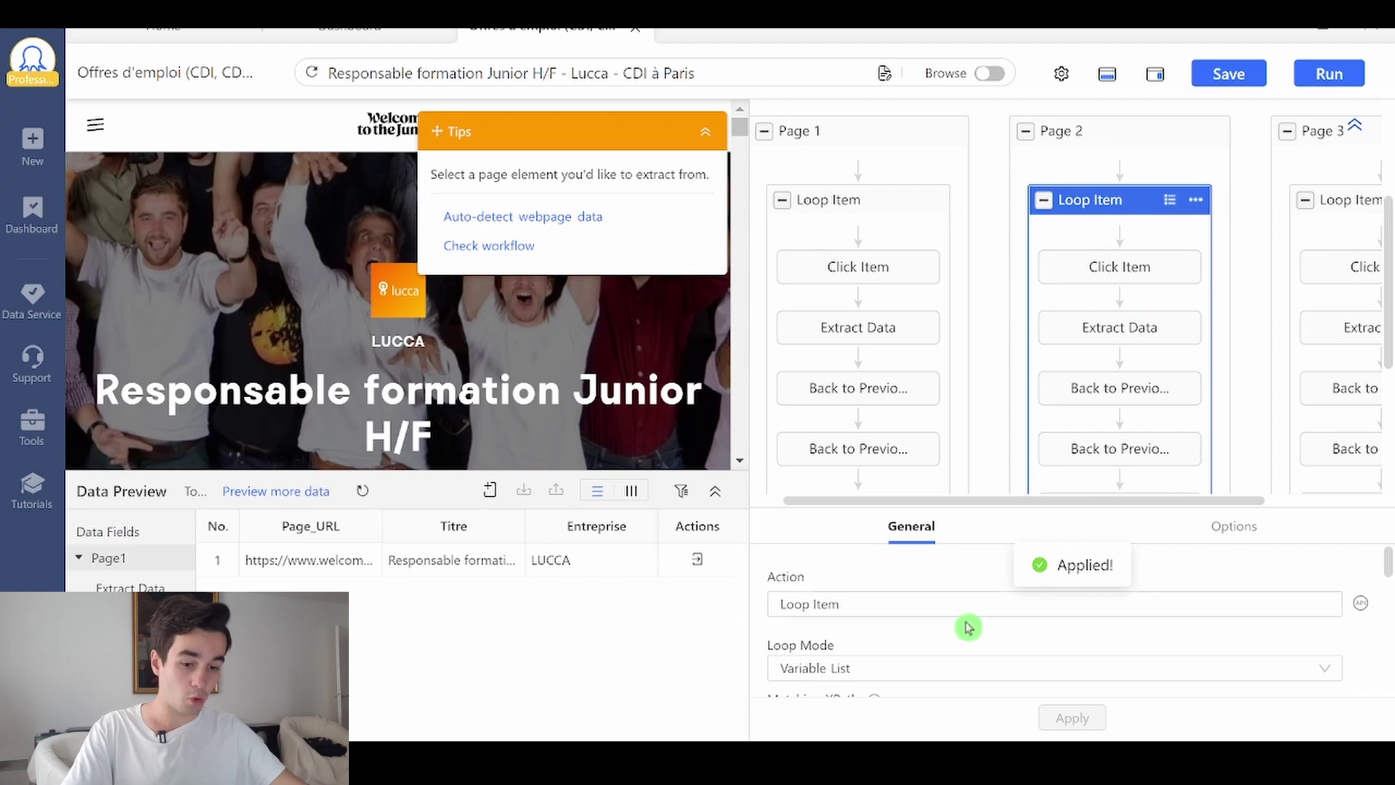
scroll(938, 643, "down", 2)
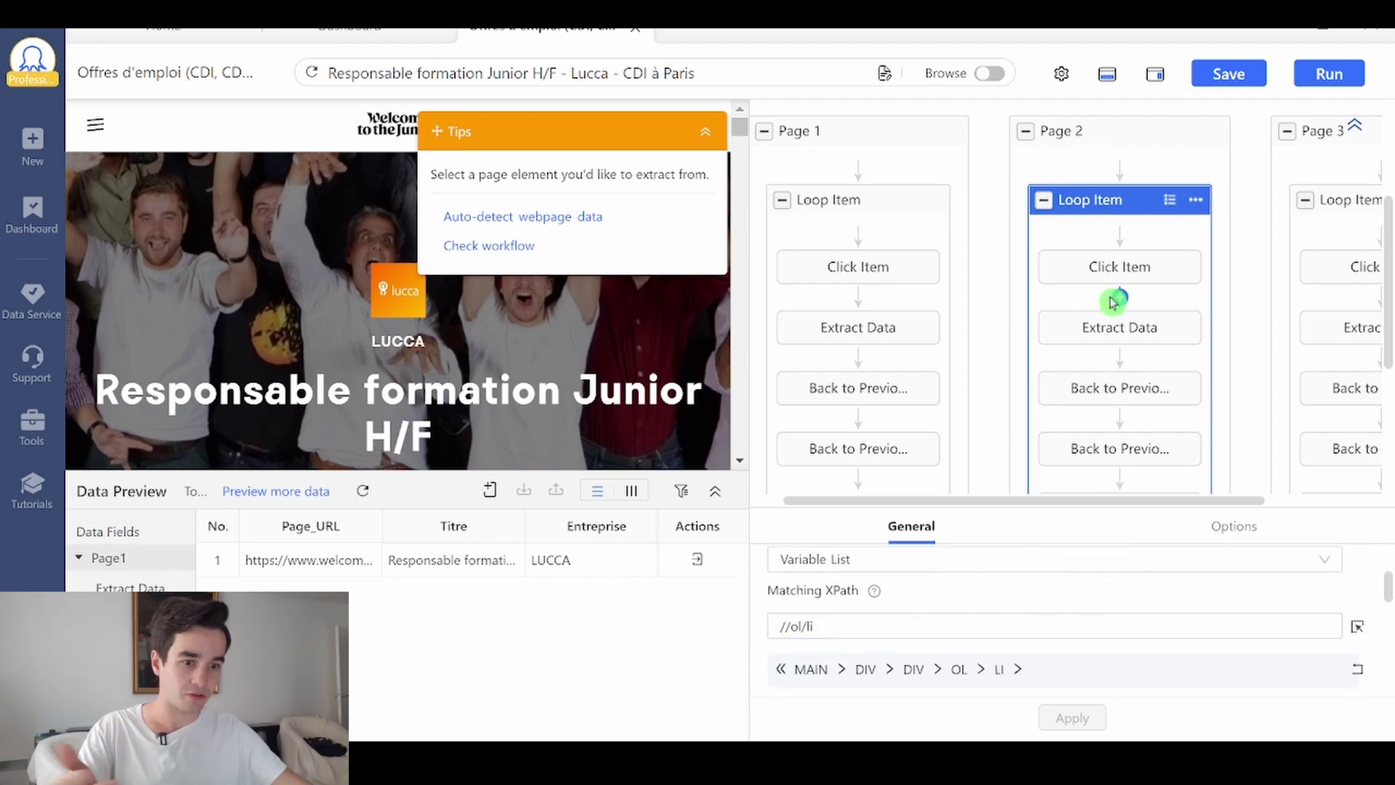
left_click(1114, 271)
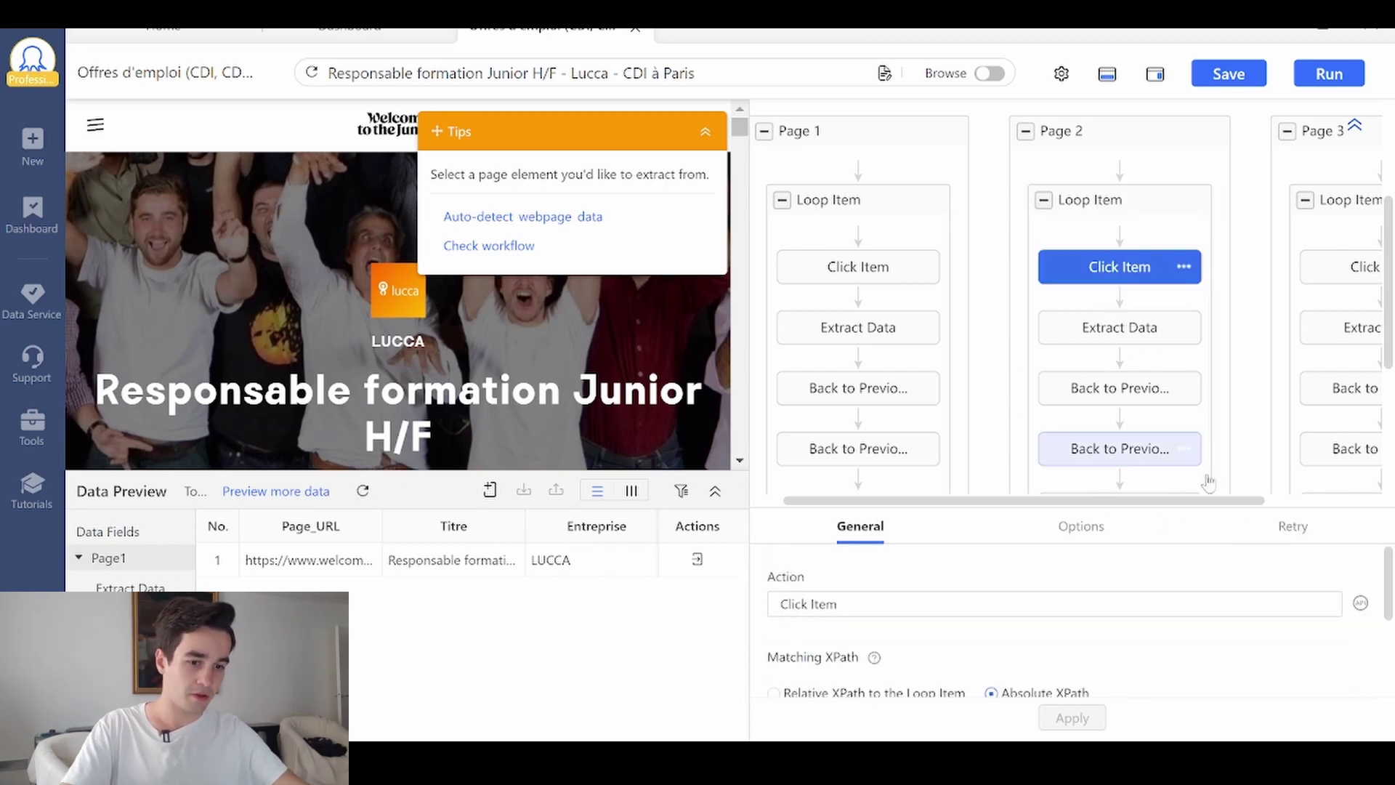
left_click(1093, 533)
left_click(859, 526)
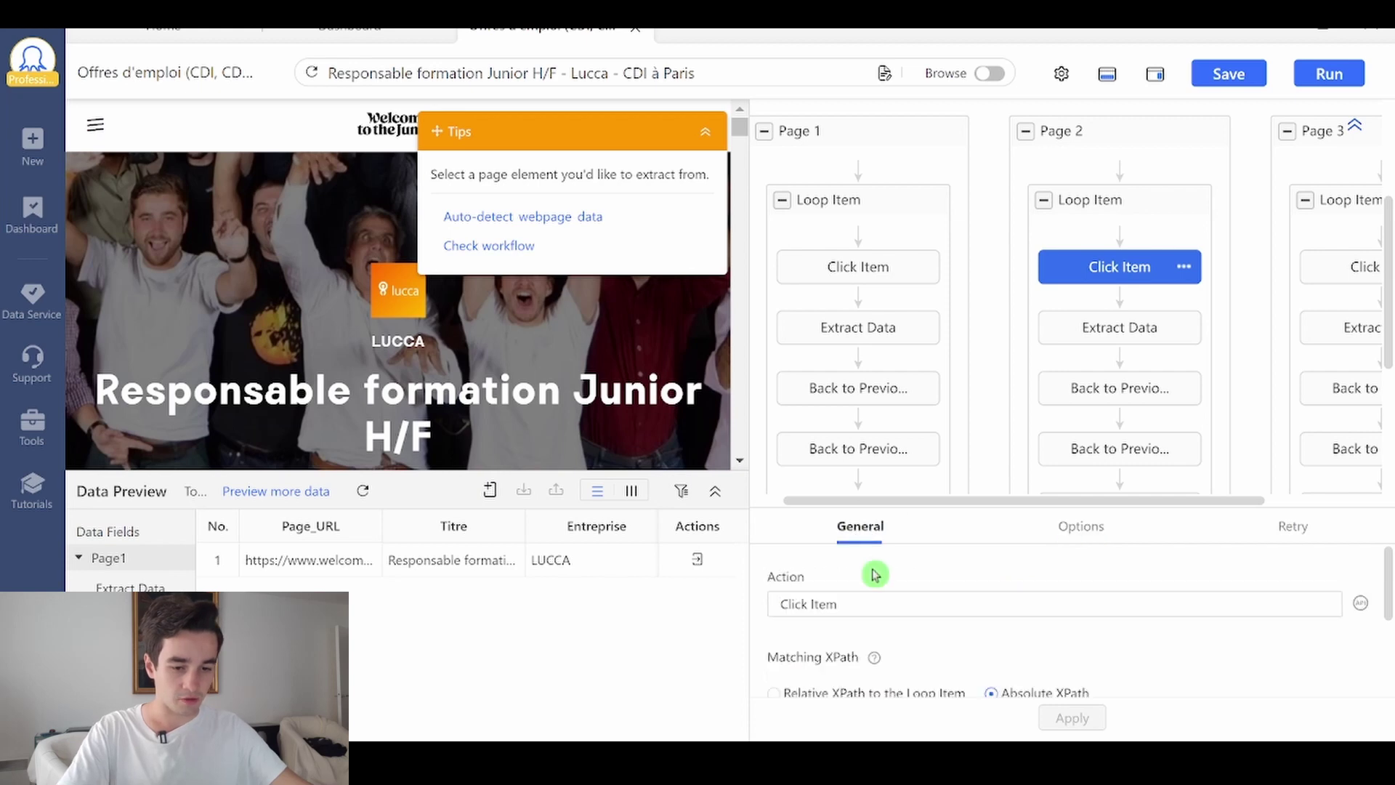
scroll(875, 581, "down", 3)
right_click(872, 623)
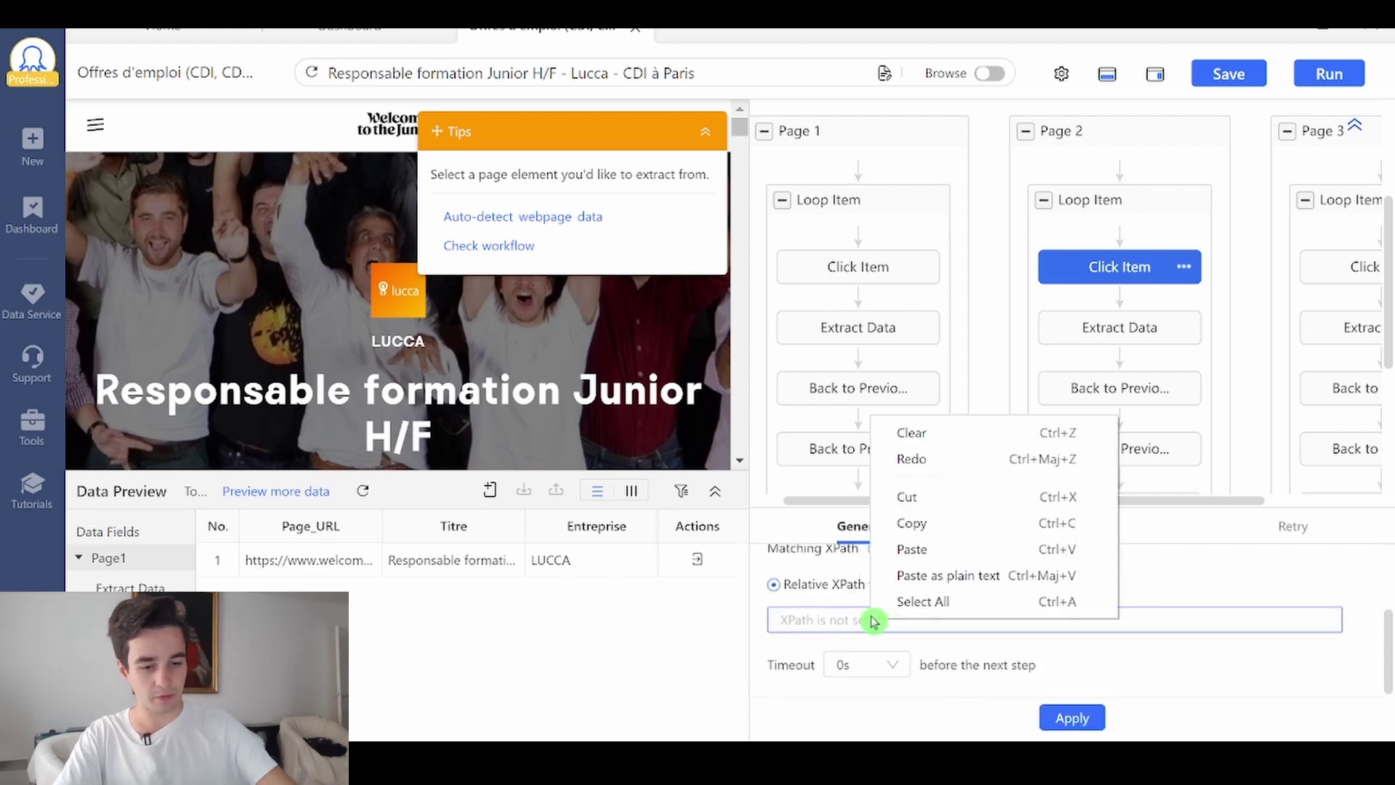
left_click(879, 621)
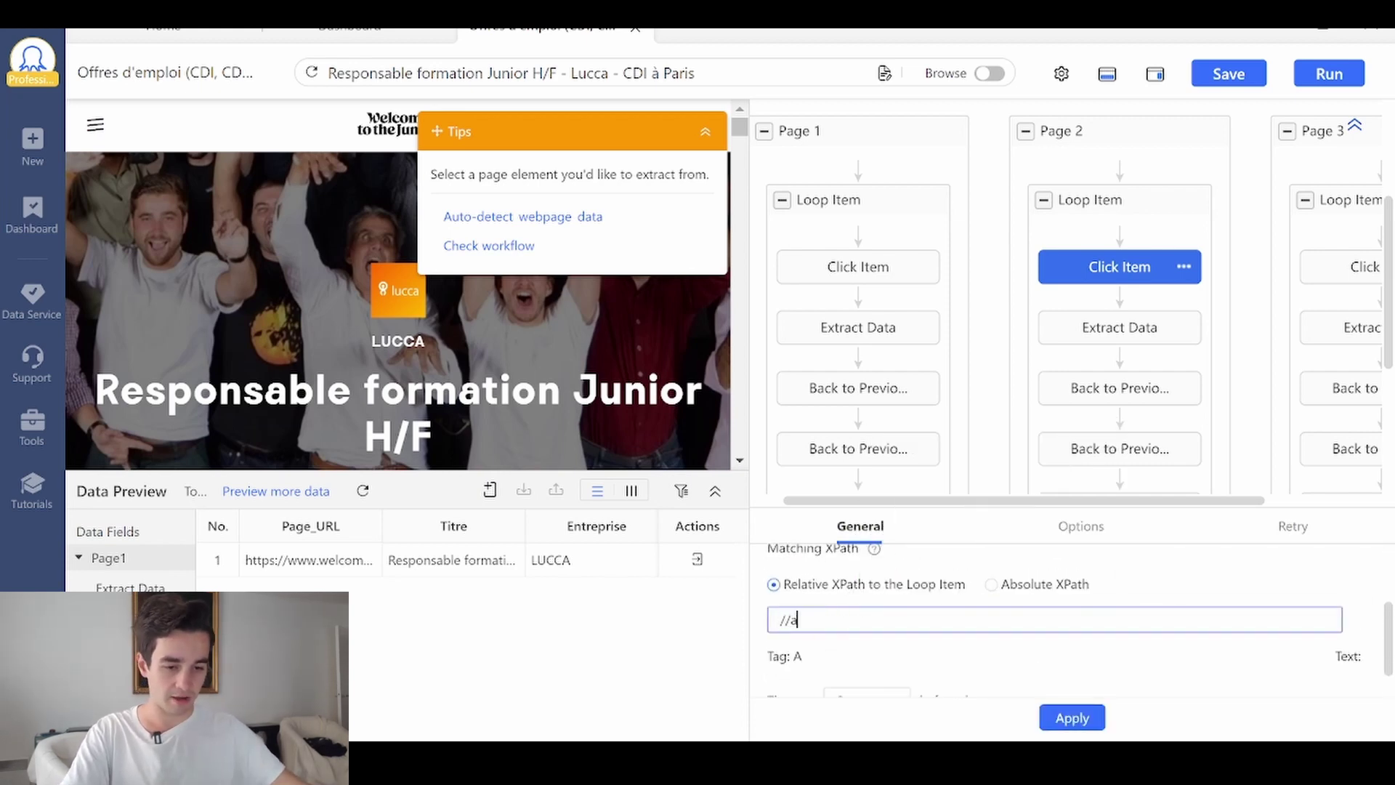
left_click(1052, 715)
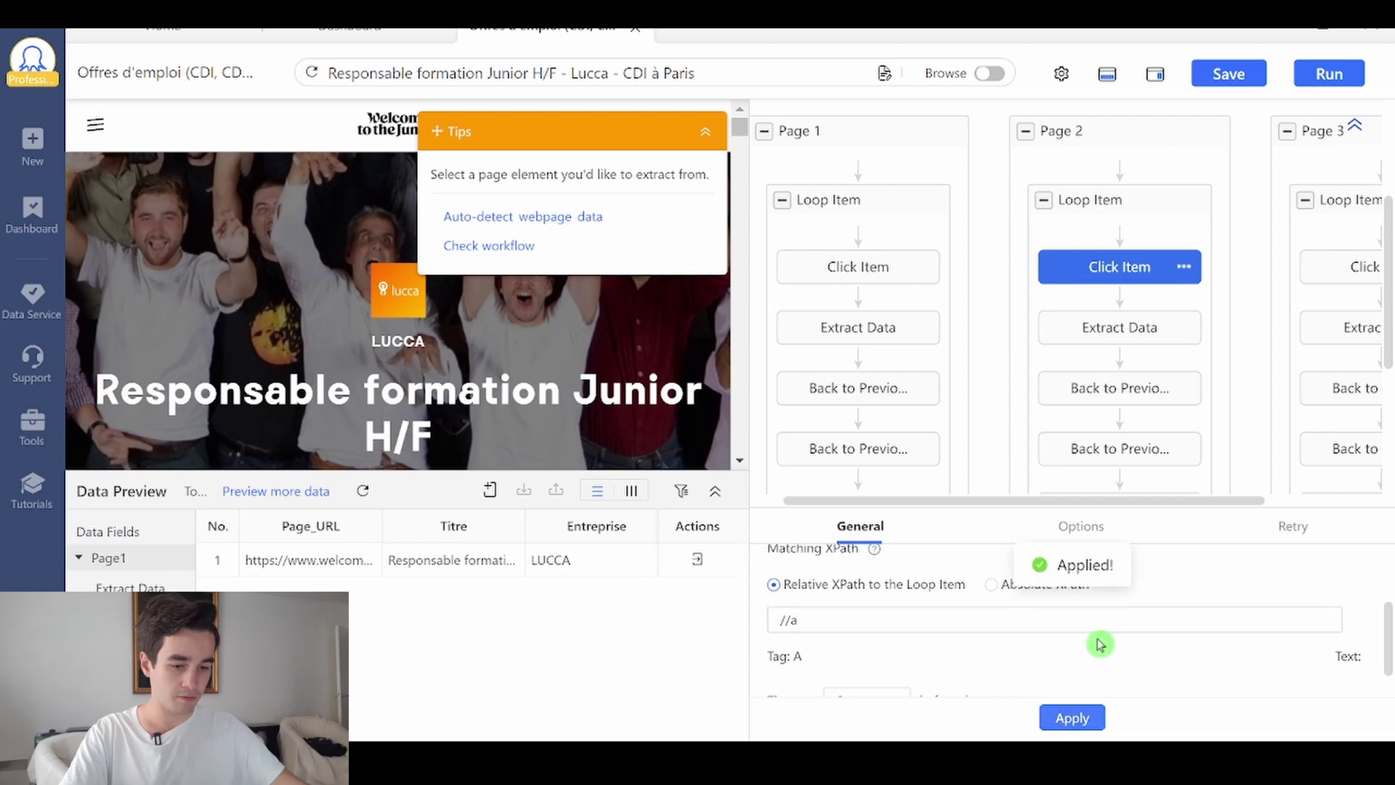
Check the matching XPath settings of the Click Item actions across the Page 1, Page 2 and Page 3 branches.
left_click(1347, 269)
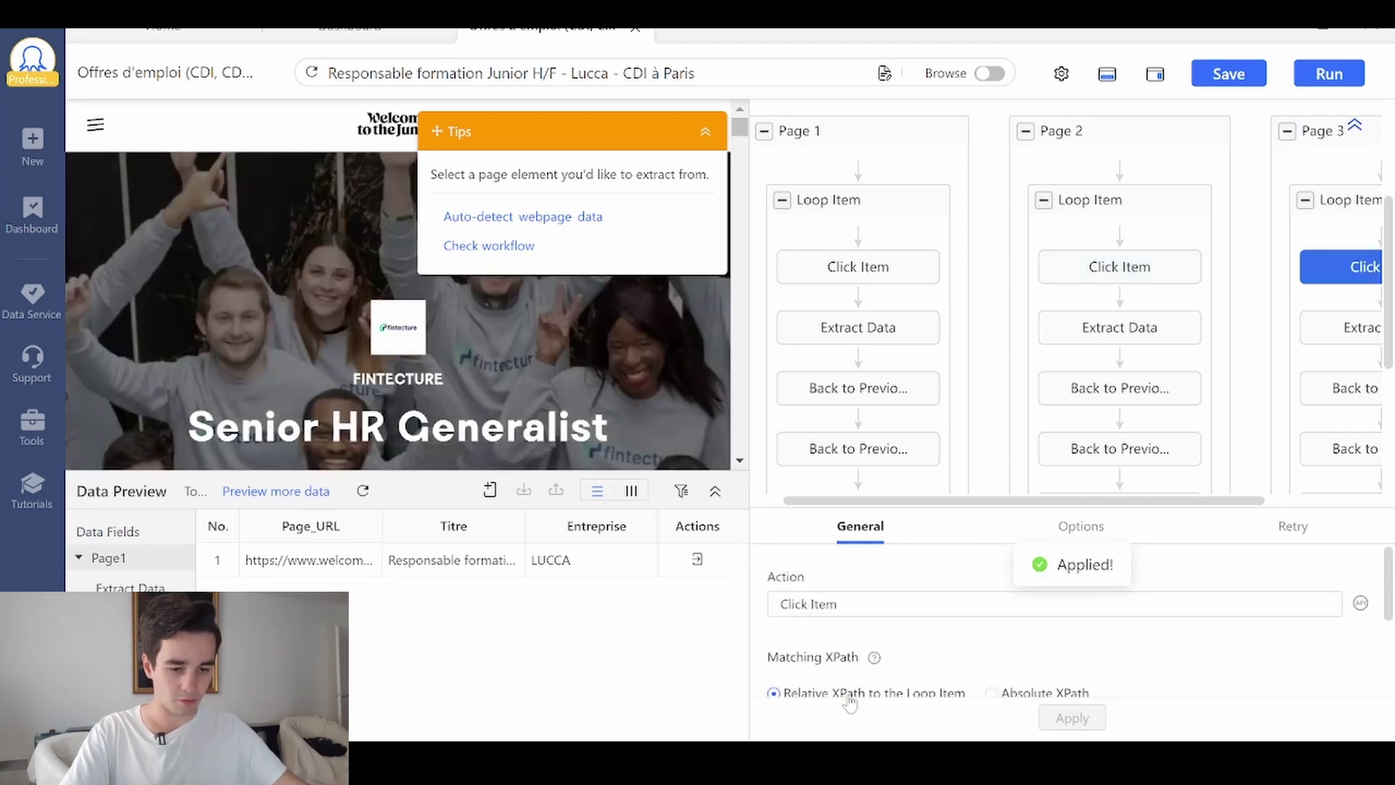
scroll(843, 683, "down", 2)
left_click(1120, 266)
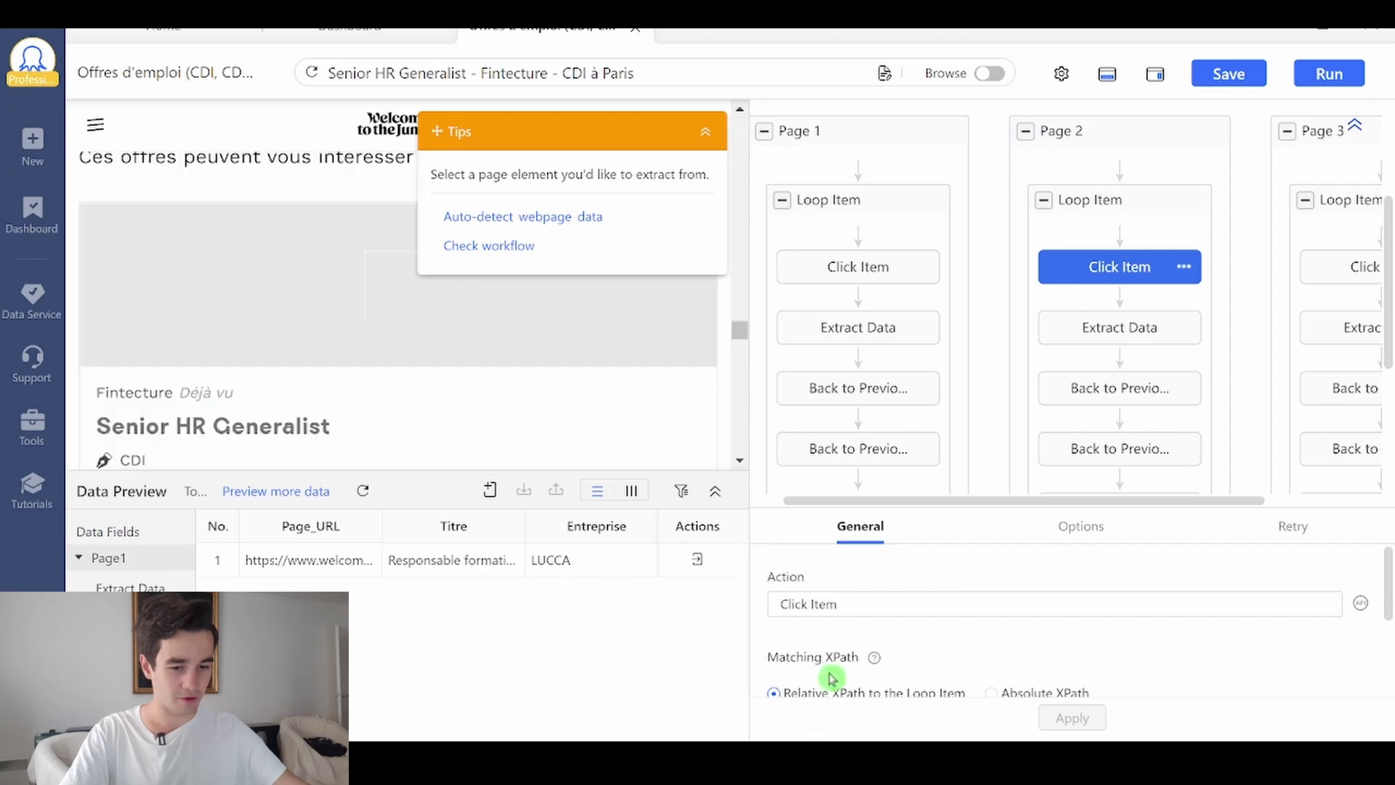
left_click(845, 280)
scroll(917, 625, "down", 2)
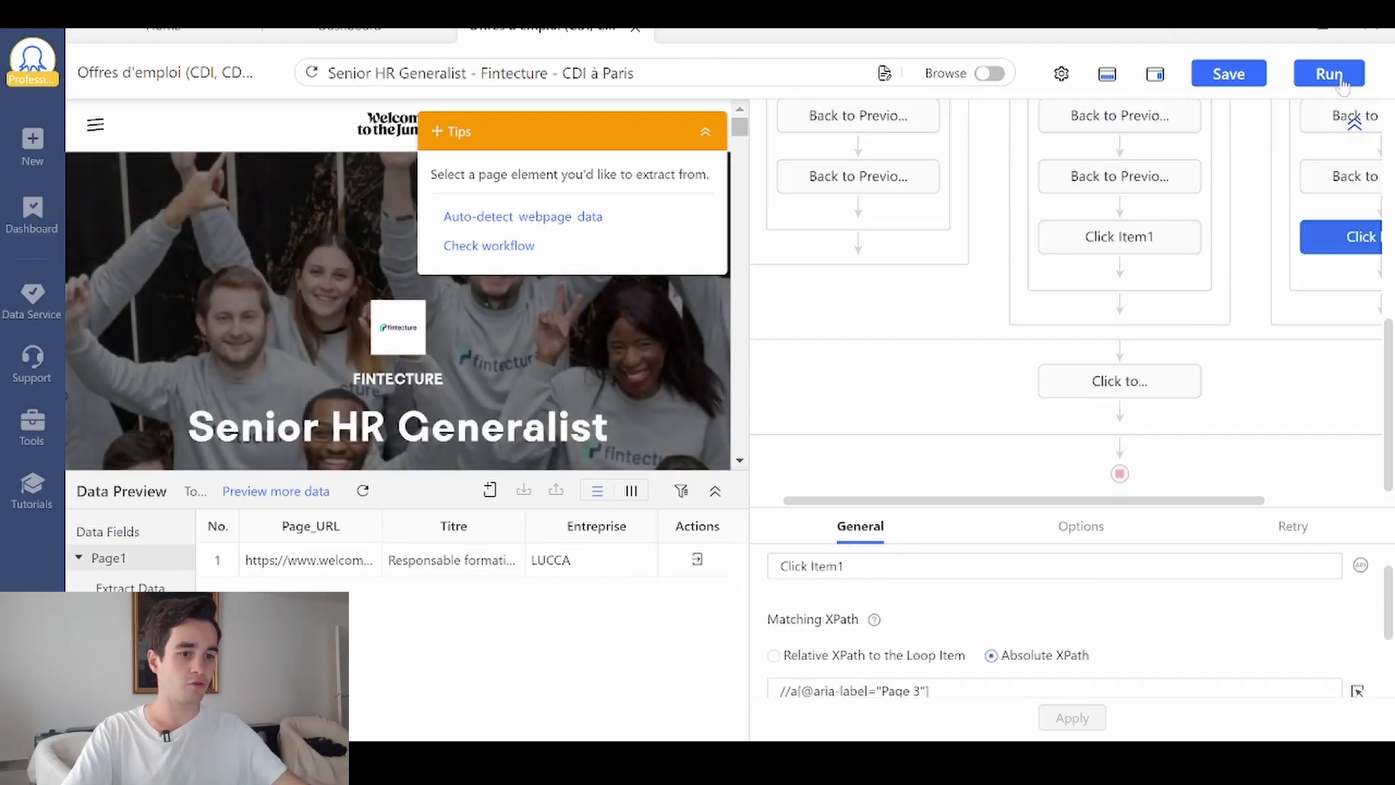
Run the corrected task to completion and export the extracted data as Excel (xlsx).
left_click(1330, 76)
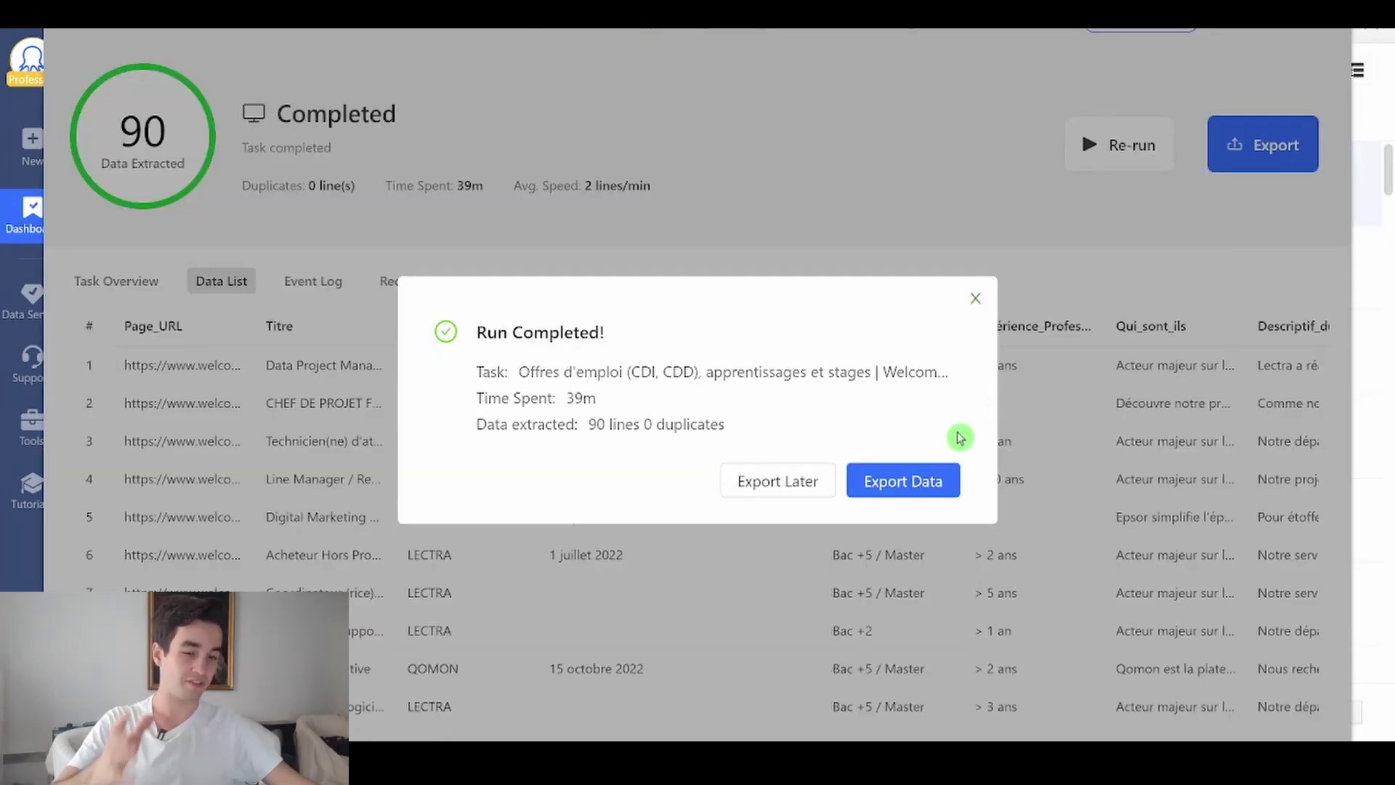
left_click(921, 486)
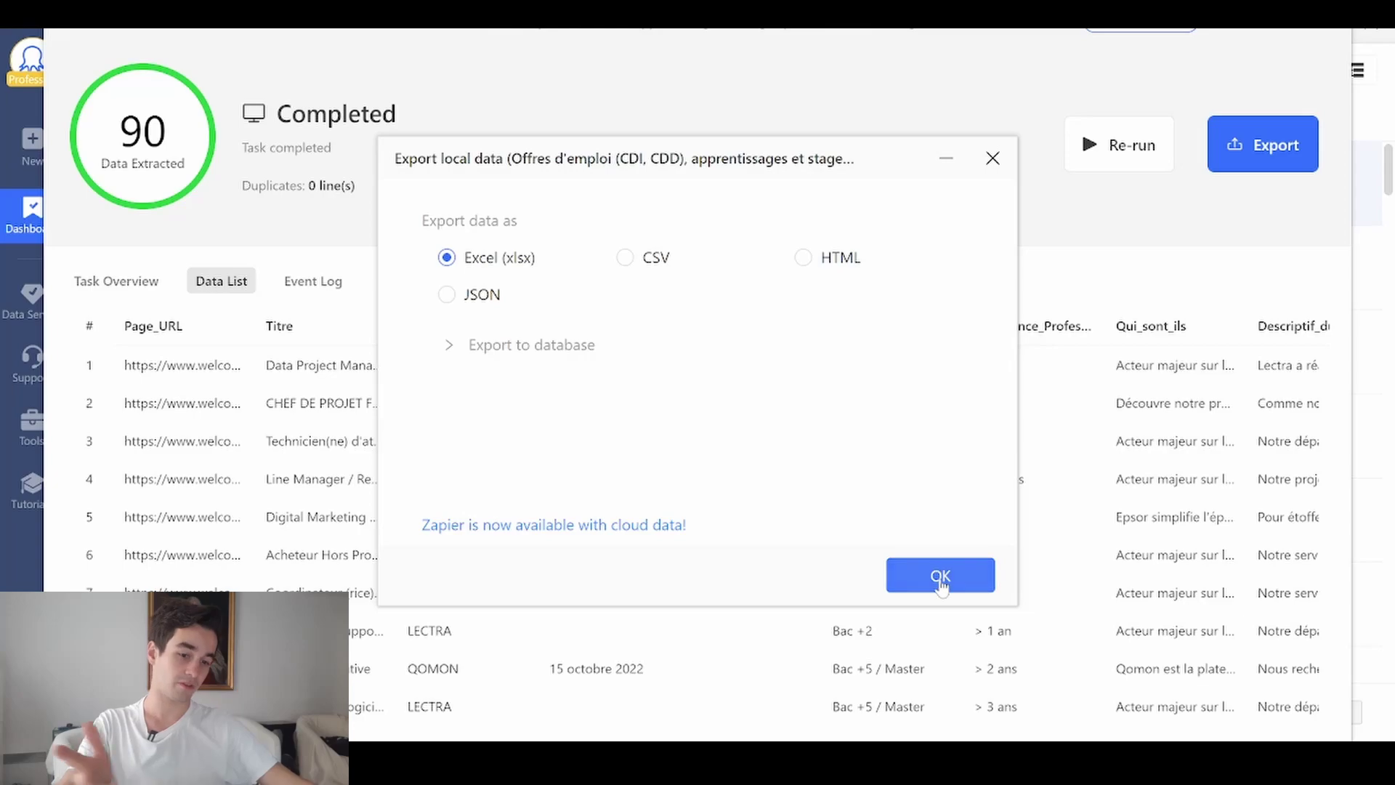
left_click(936, 573)
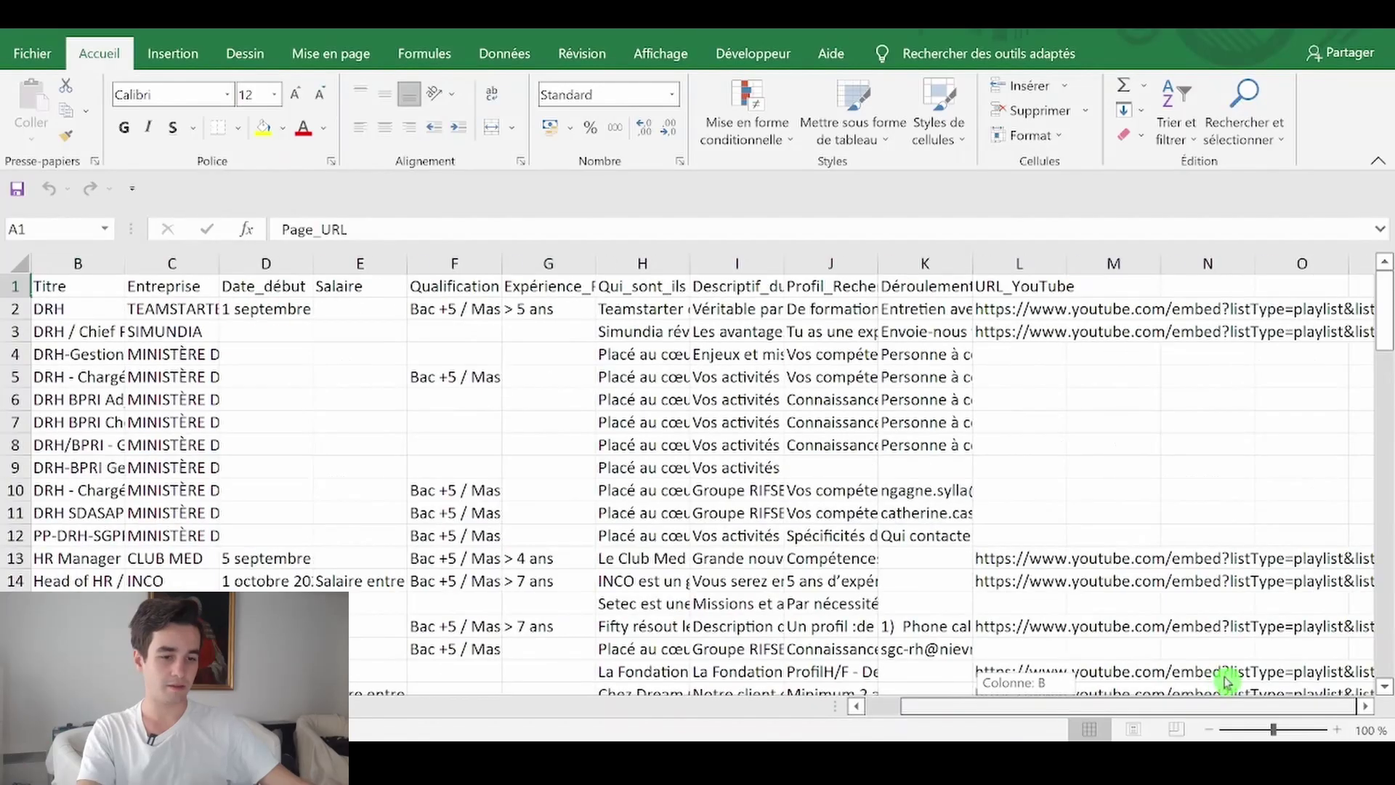
In Excel, review the exported offers across all columns and down through the rows.
left_click_drag(1226, 681, 1191, 683)
scroll(833, 580, "down", 14)
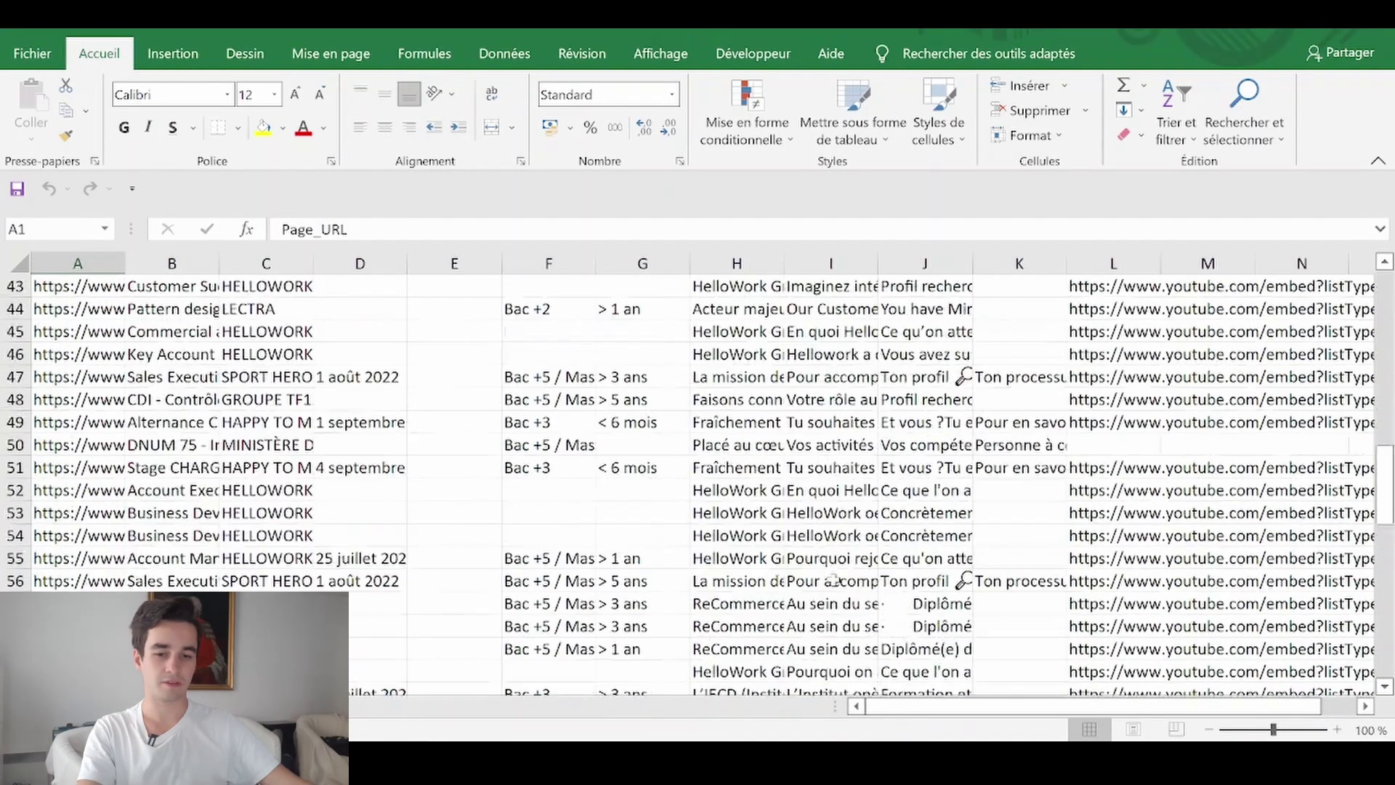
scroll(833, 580, "down", 7)
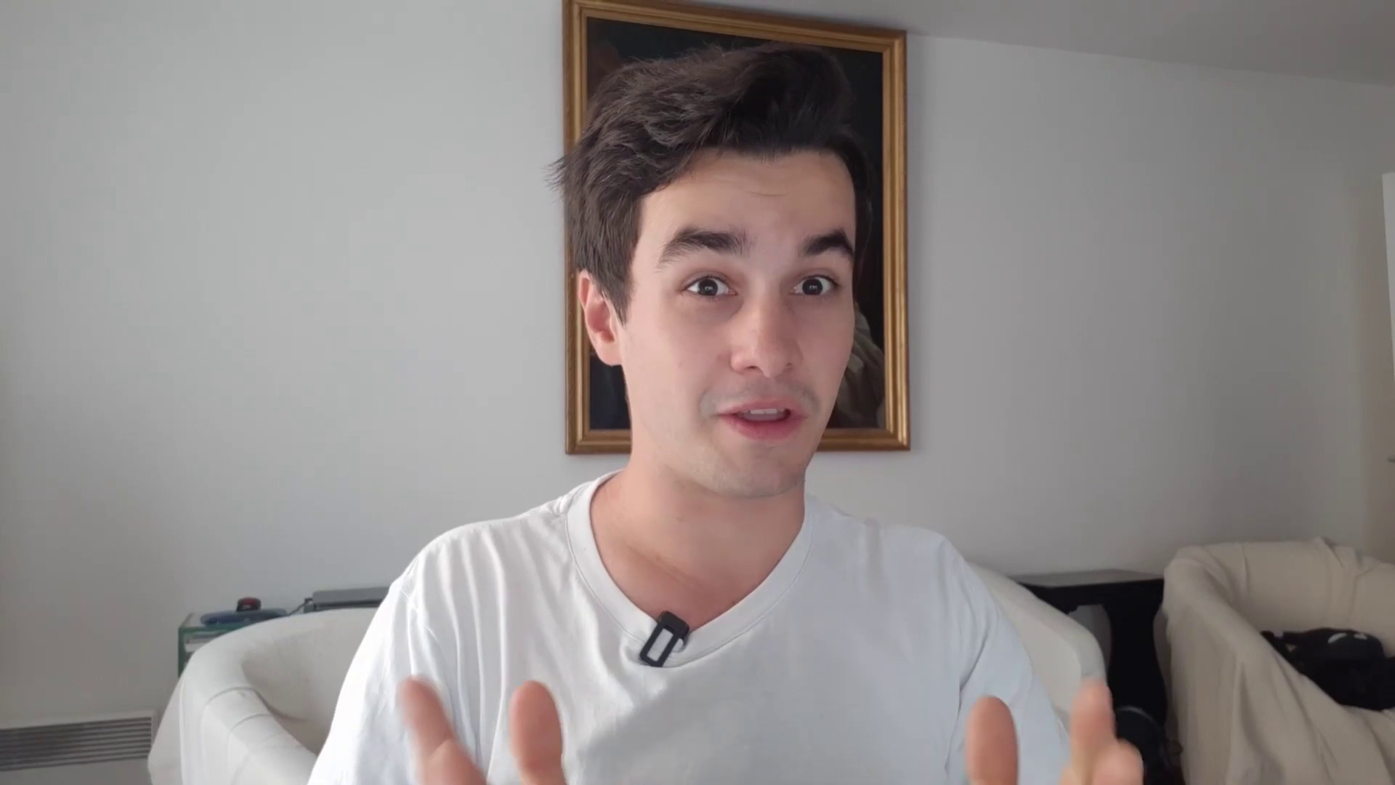